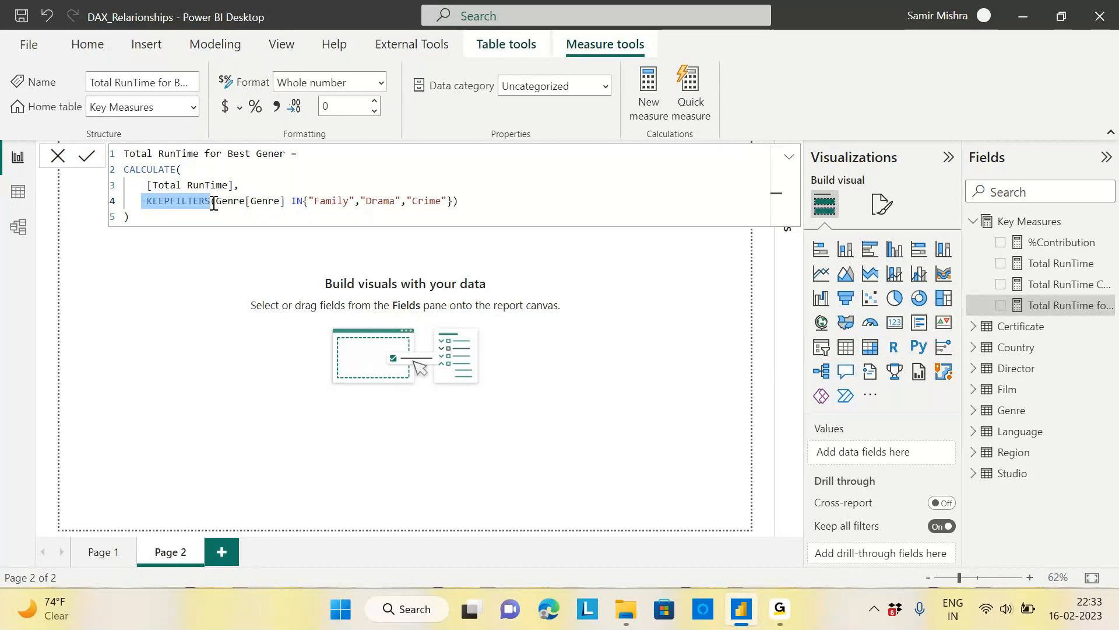
Step: Enlarge the formula text of the Total RunTime for Best Gener measure to inspect its KEEPFILTERS condition, and collapse the formula
scroll(214, 203, "up", 2)
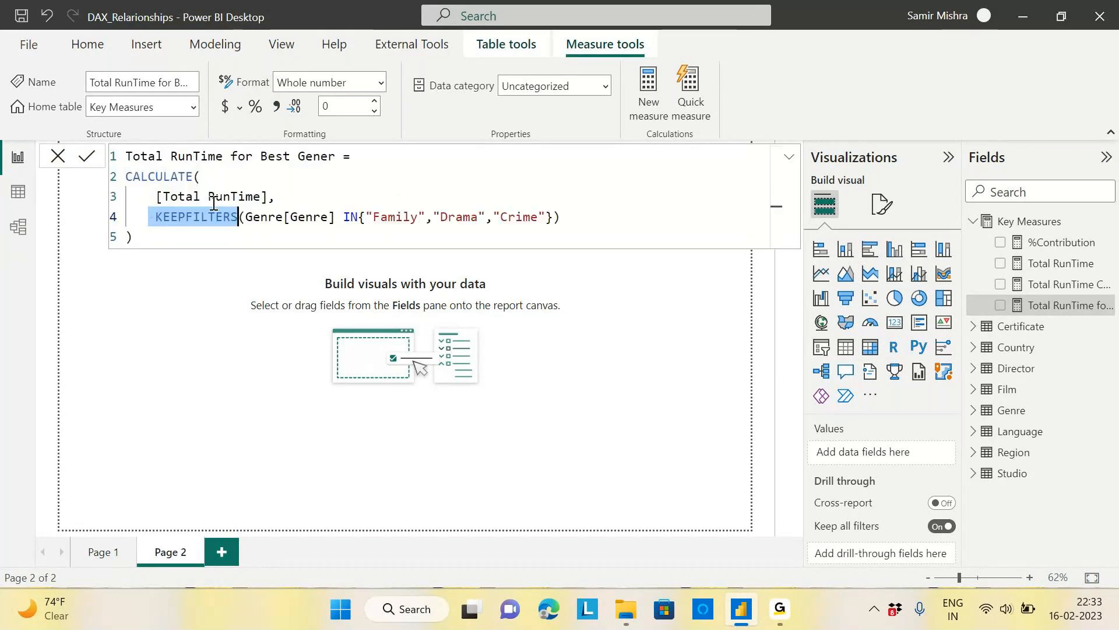
scroll(213, 203, "up", 1)
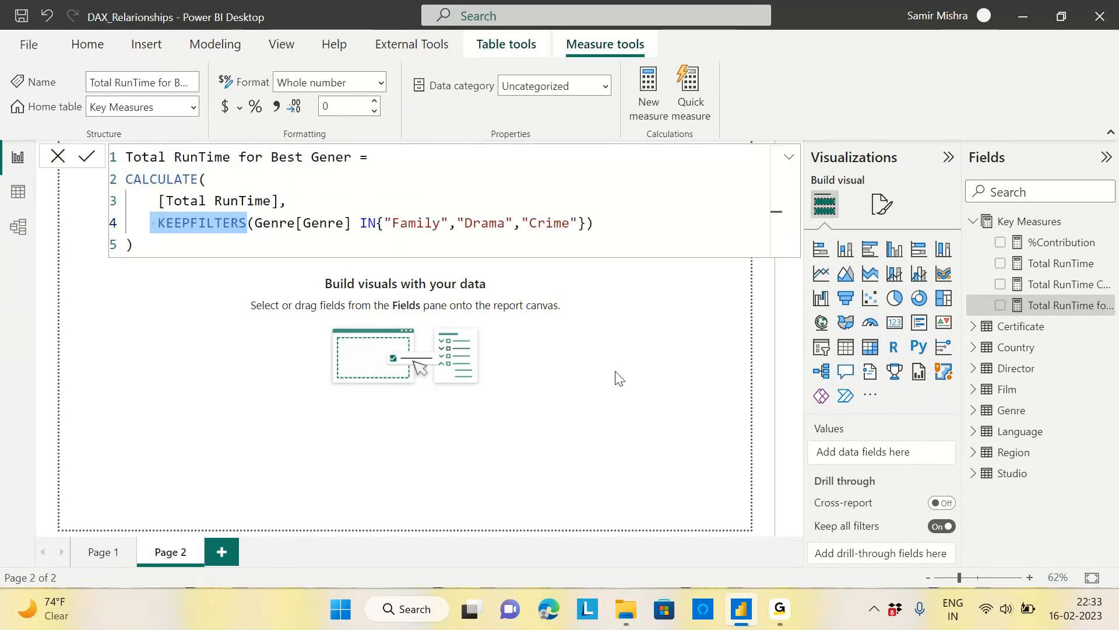
left_click(620, 302)
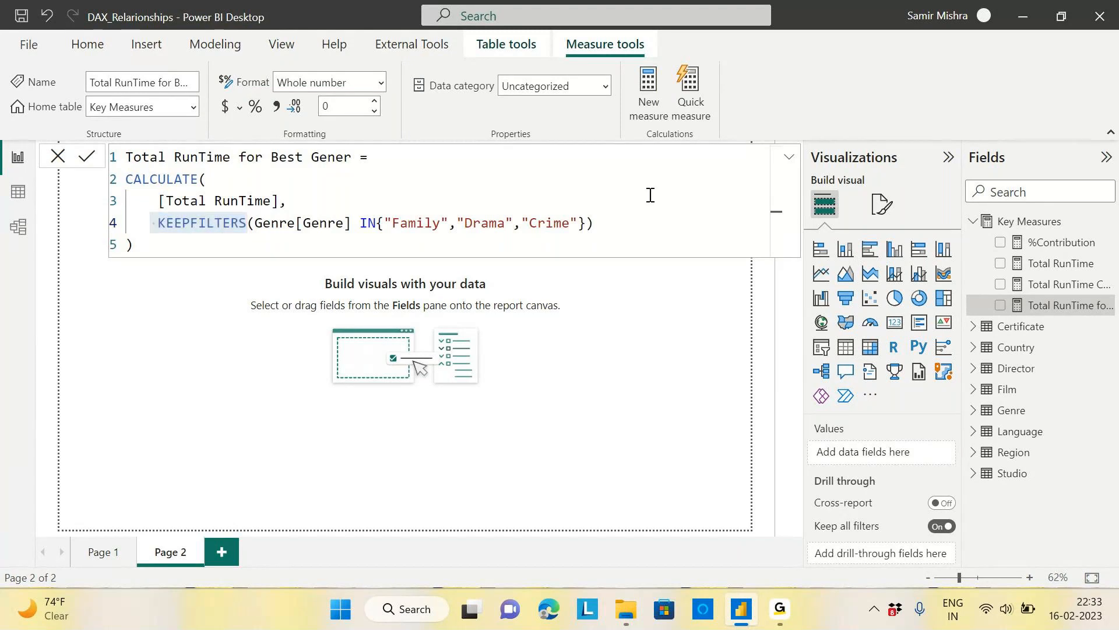
left_click(790, 158)
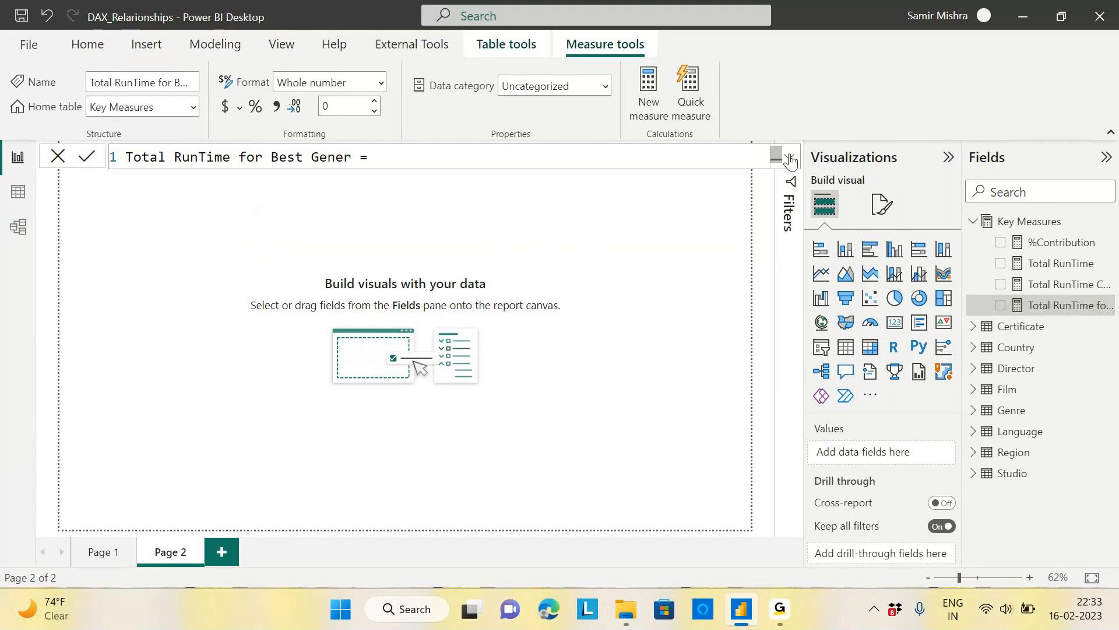
Step: Add a matrix visual to Page 2 with Genre as rows and Total RunTime as values, and make it taller
left_click(870, 352)
left_click_drag(192, 245, 638, 475)
left_click(972, 409)
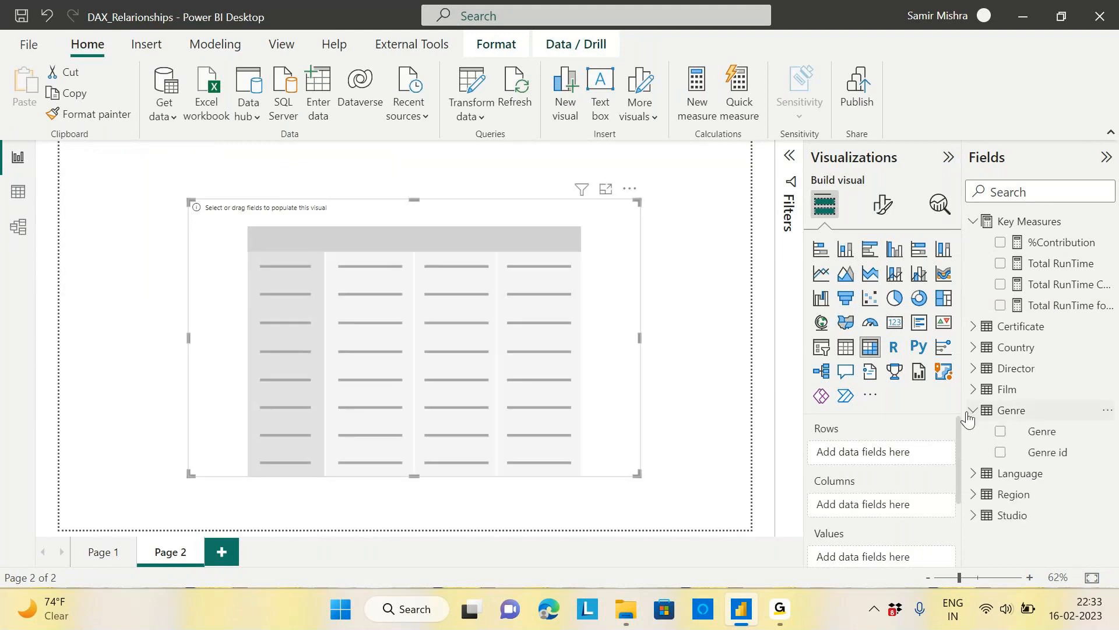
left_click_drag(1040, 435, 276, 291)
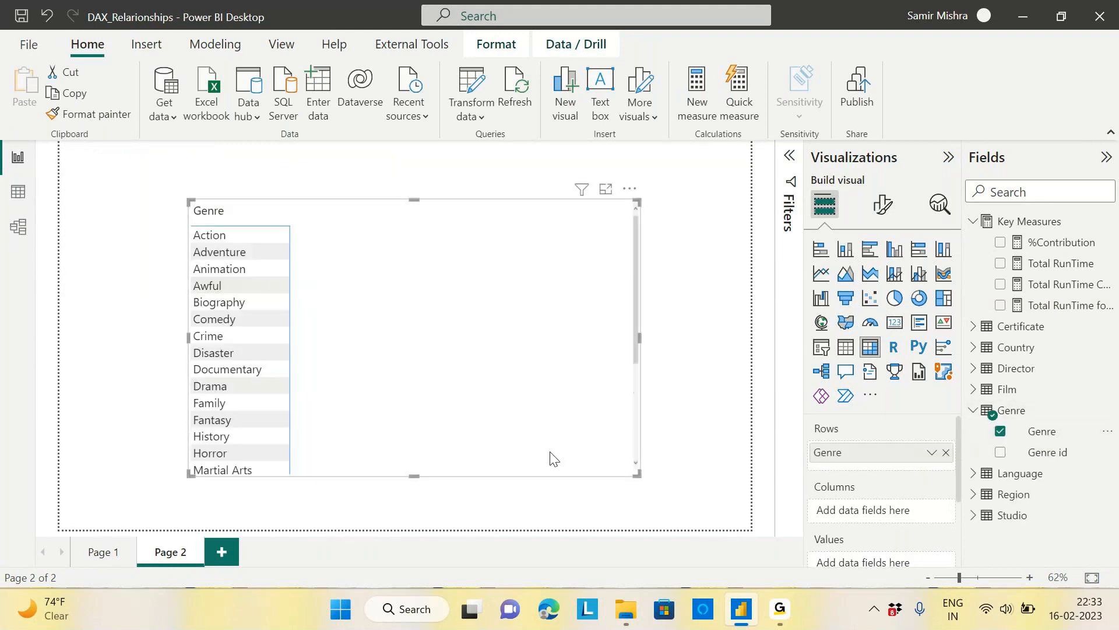
left_click_drag(1064, 263, 441, 224)
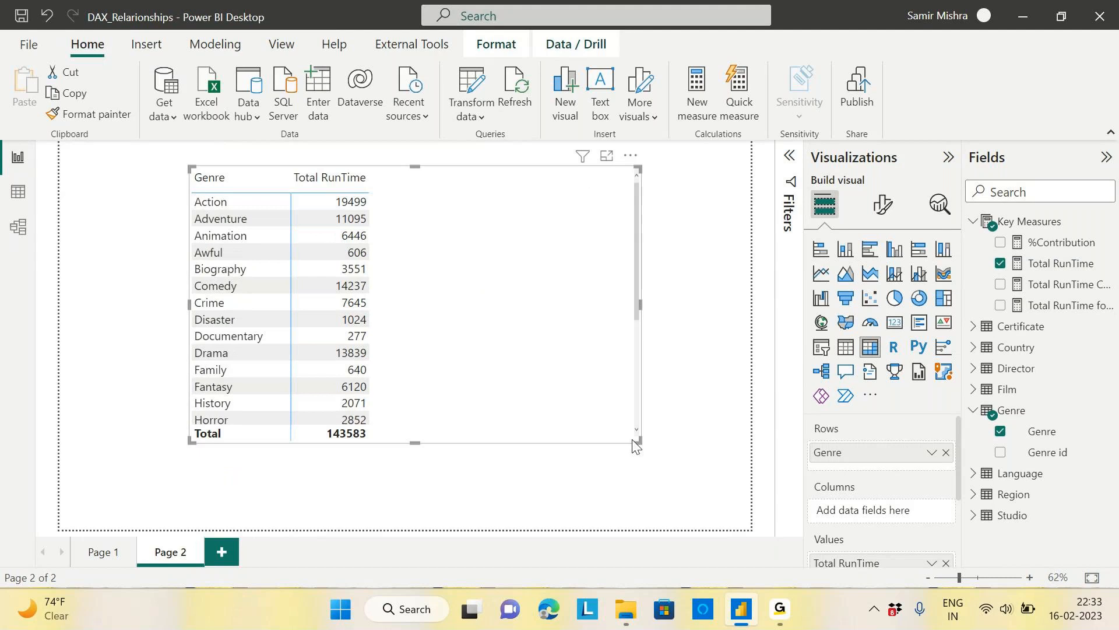
left_click_drag(638, 441, 624, 494)
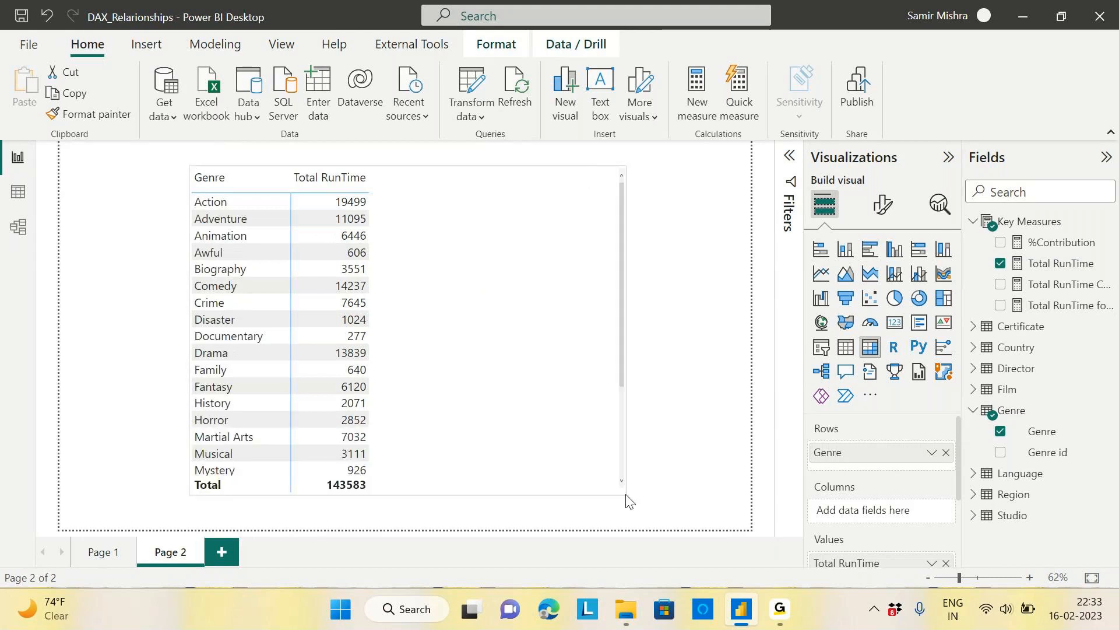
Step: Copy the full formula of Total RunTime for Best Gener into a new measure in the Key Measures table
left_click(1068, 314)
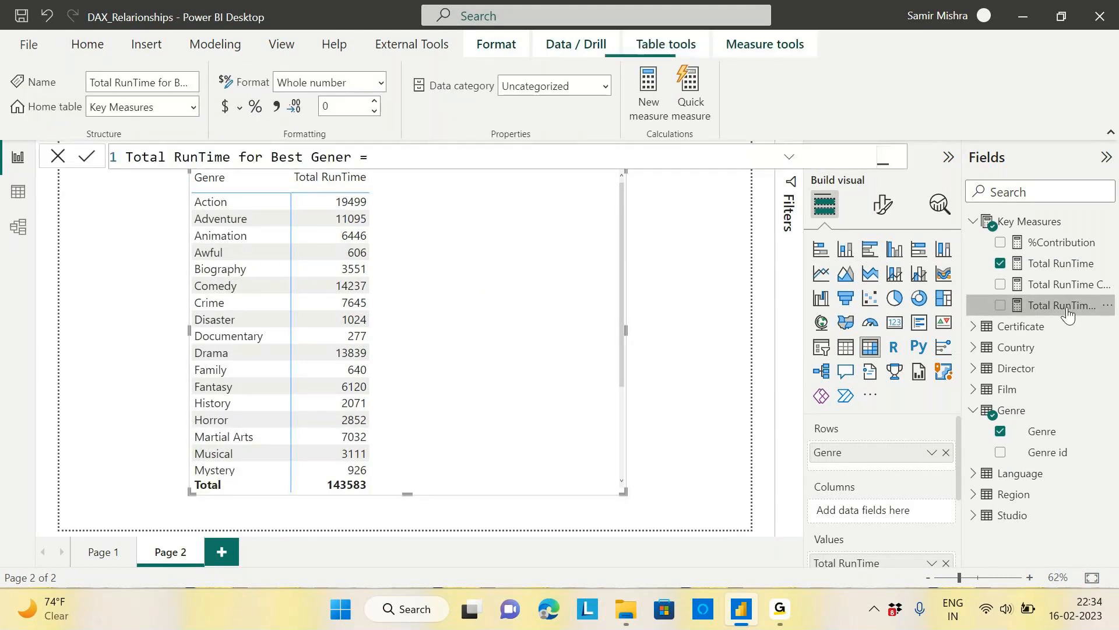
left_click(790, 157)
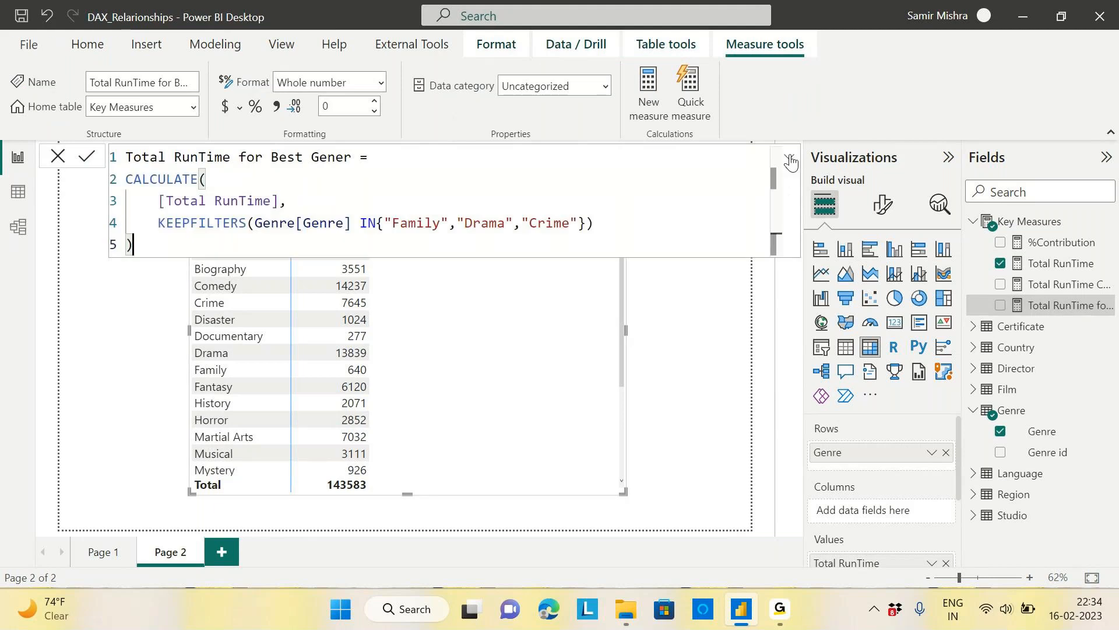
key("ctrl+a")
key("ctrl+c")
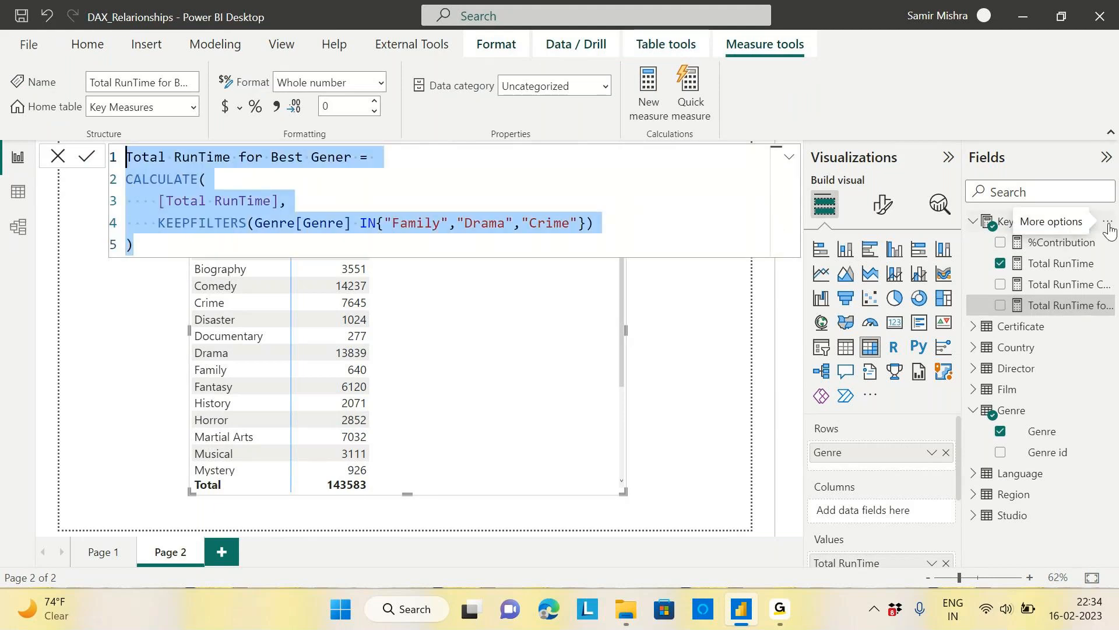
left_click(1108, 226)
left_click(1021, 239)
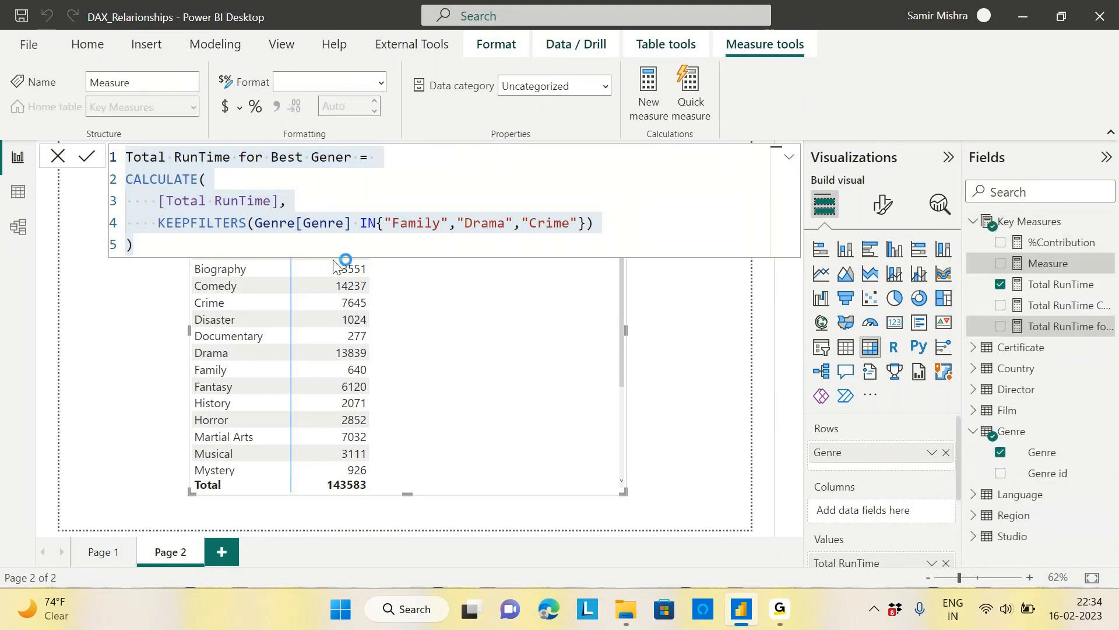
key("ctrl+v")
Step: Rename the new measure in its formula to Total RunTime for worst Gener
left_click(272, 159)
double_click(274, 159)
type("worst")
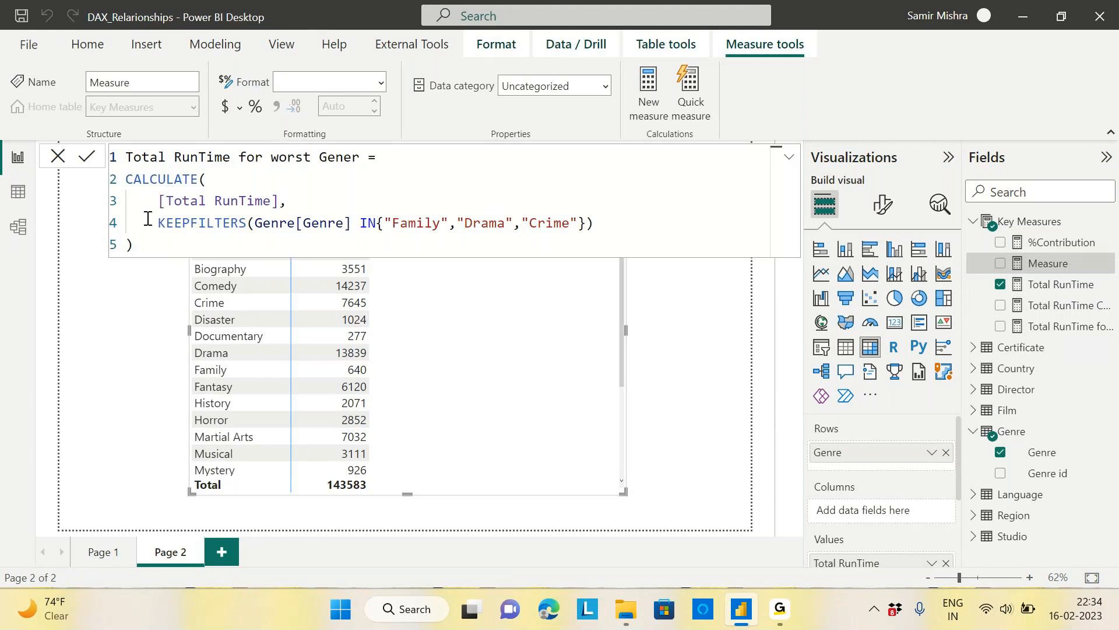
Step: Remove the KEEPFILTERS wrapper and its closing parenthesis from the Genre[Genre] condition in the new measure
left_click_drag(157, 224, 256, 228)
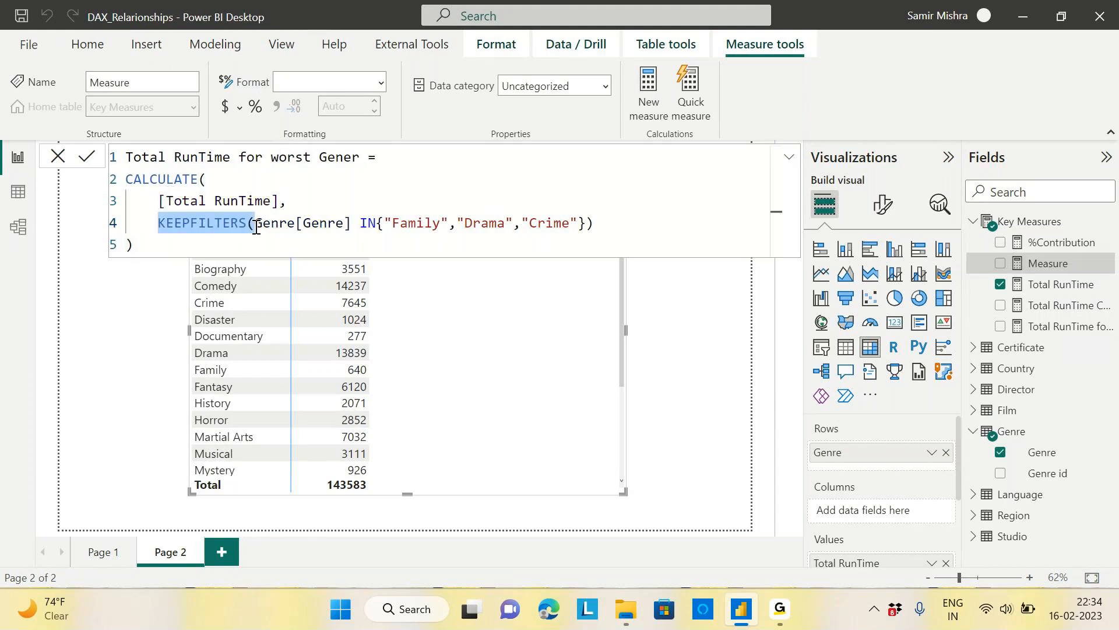
key("BackSpace")
left_click(513, 218)
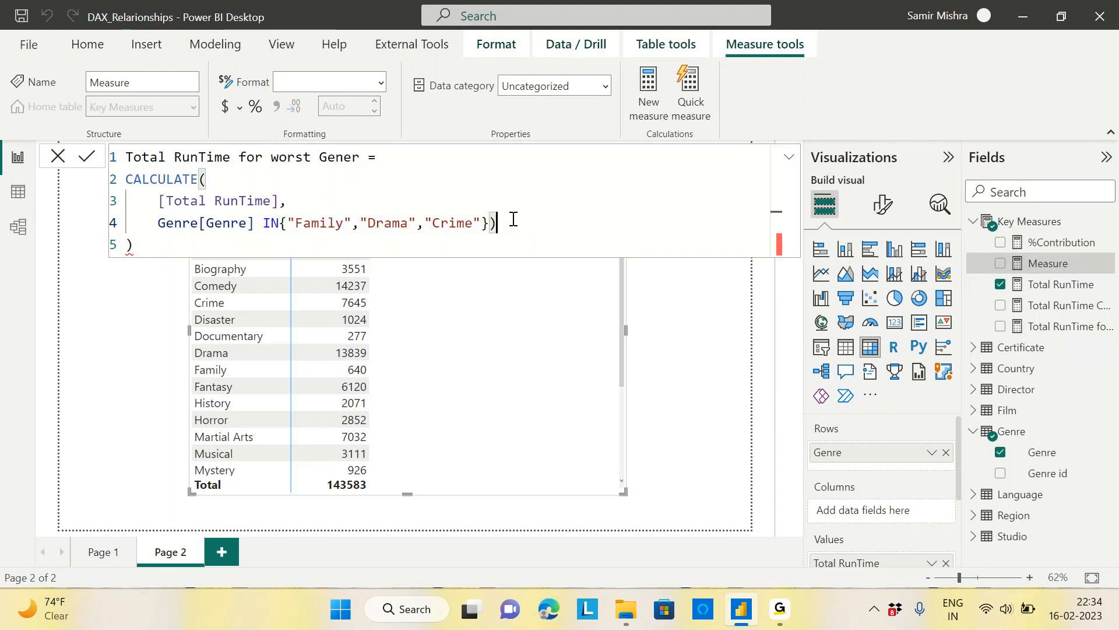
key("BackSpace")
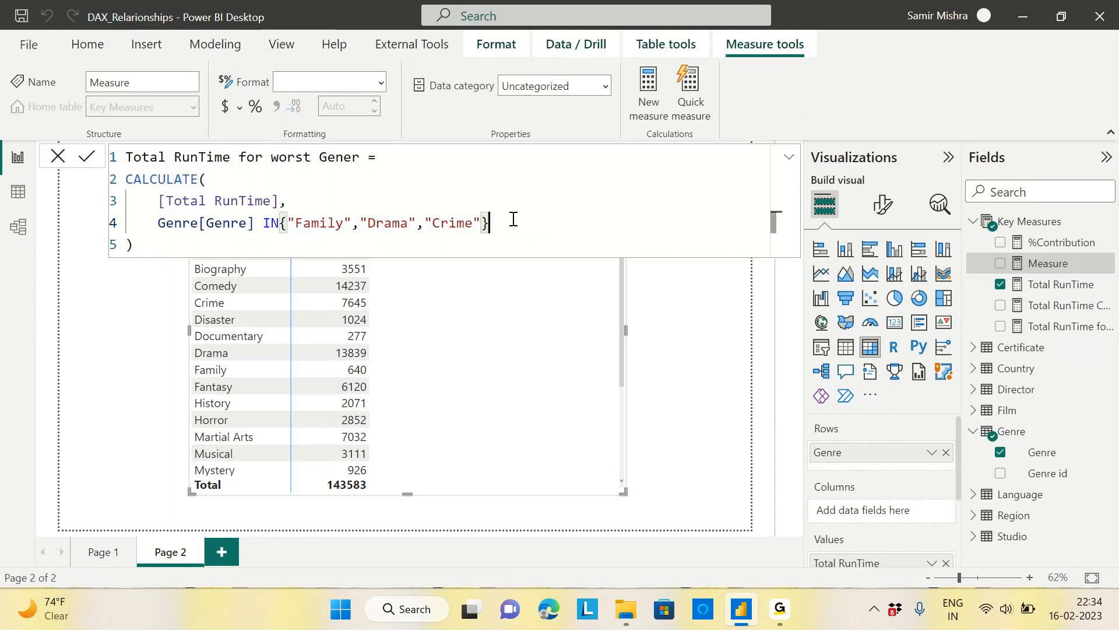
Step: Replace the genre list inside the IN braces with "Horror" followed by a comma
left_click(482, 223)
key("BackSpace")
key("BackSpace")
key("BackSpace")
key("BackSpace")
key("BackSpace")
key("BackSpace")
key("BackSpace")
key("BackSpace")
key("BackSpace")
key("BackSpace")
key("BackSpace")
key("BackSpace")
key("BackSpace")
key("BackSpace")
key("BackSpace")
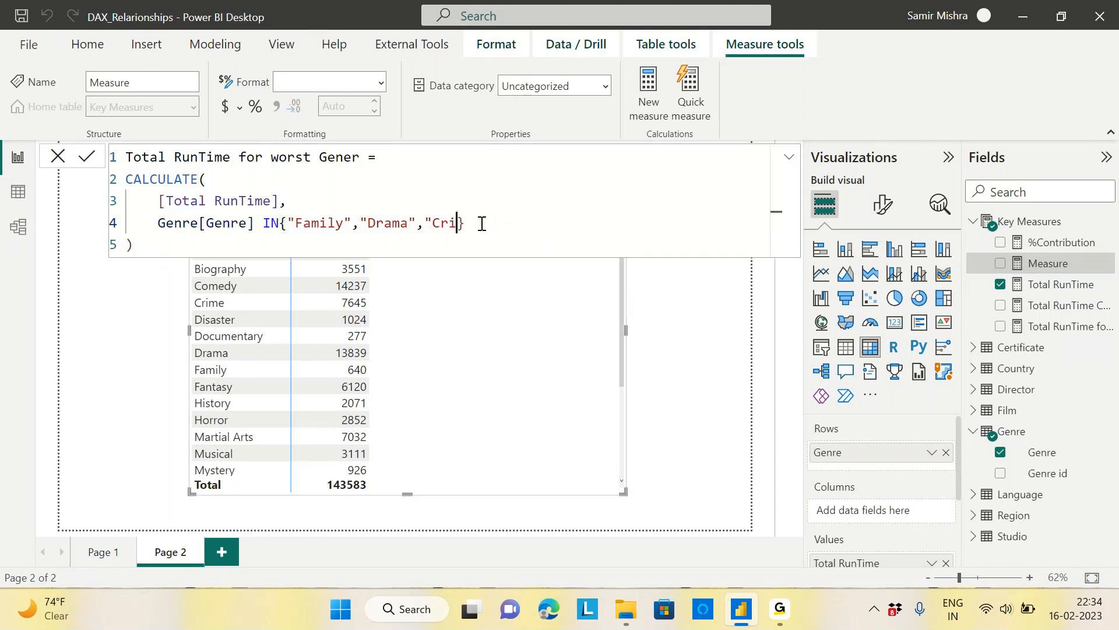
key("BackSpace")
key("BackSpace")
key("BackSpace")
key("BackSpace")
key("BackSpace")
key("BackSpace")
key("BackSpace")
key("BackSpace")
key("BackSpace")
type("\"")
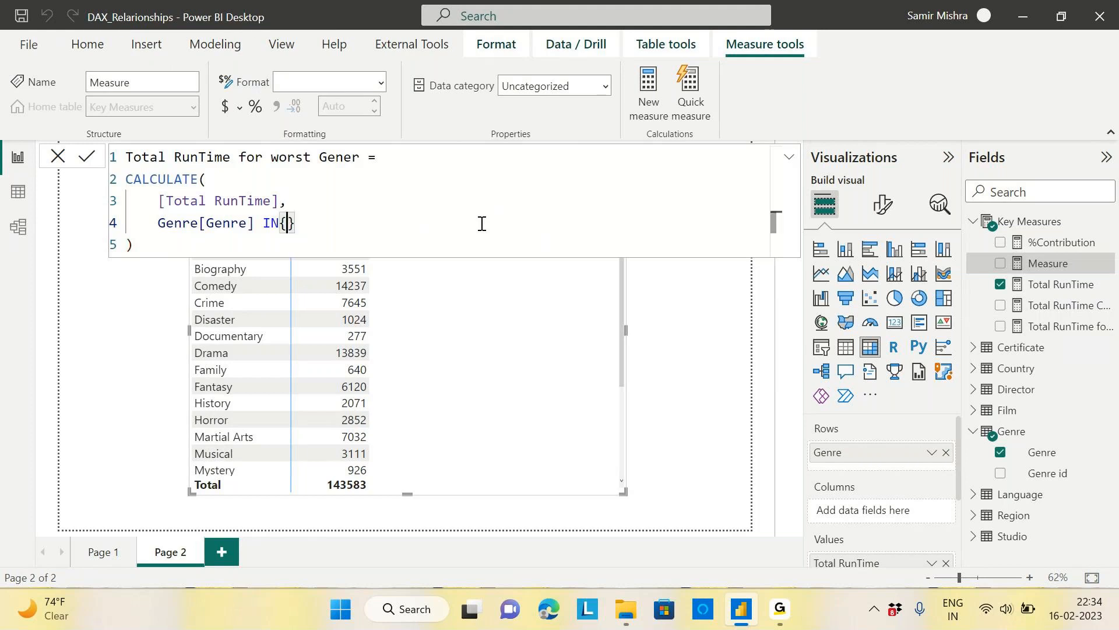
type("Horro")
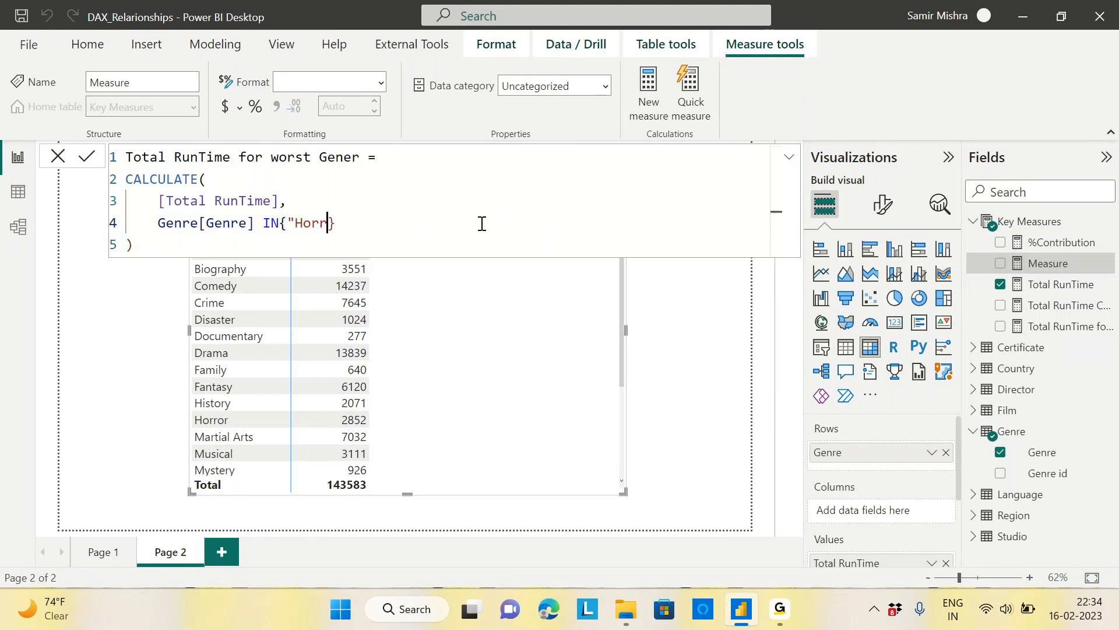
type("r\",")
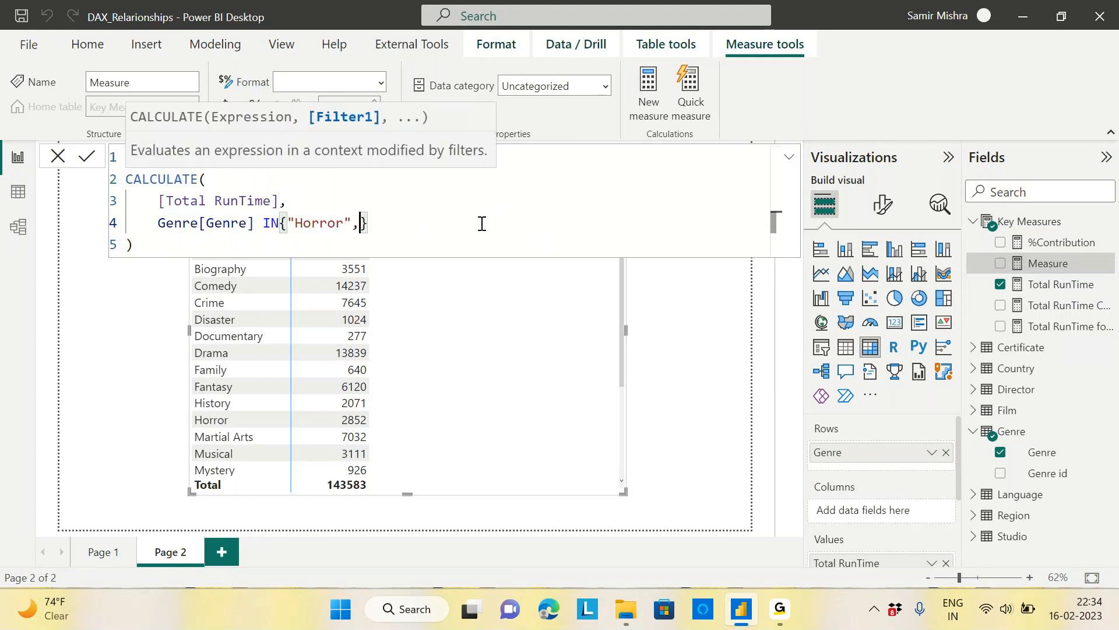
Step: Move the matrix lower on the page, and complete the measure's genre list with "Awful" and commit the formula
left_click_drag(521, 380, 587, 442)
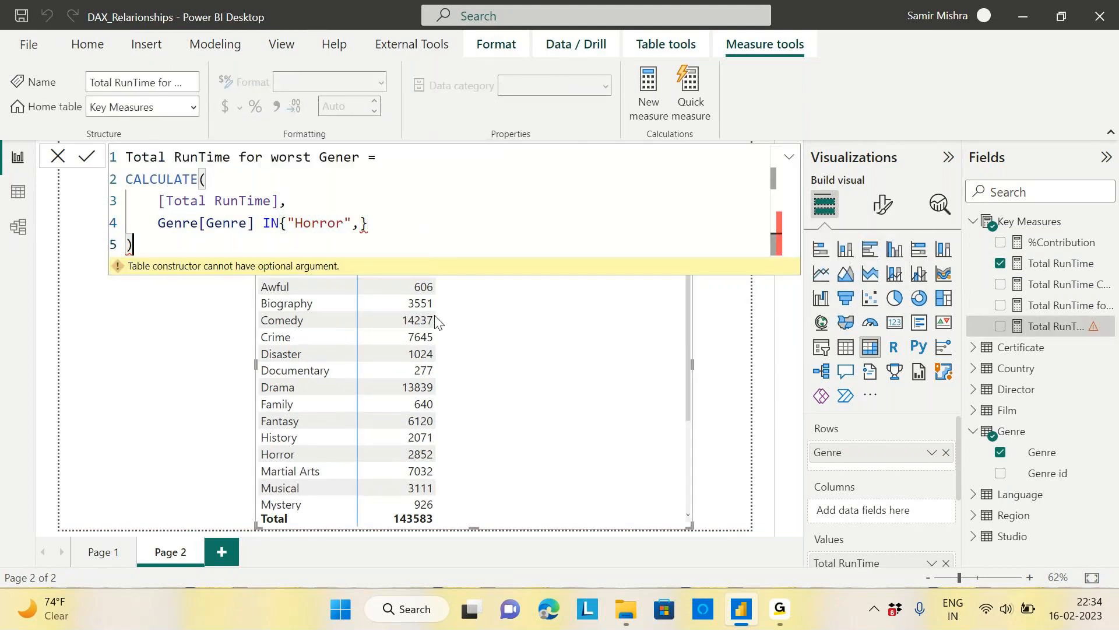
left_click(367, 223)
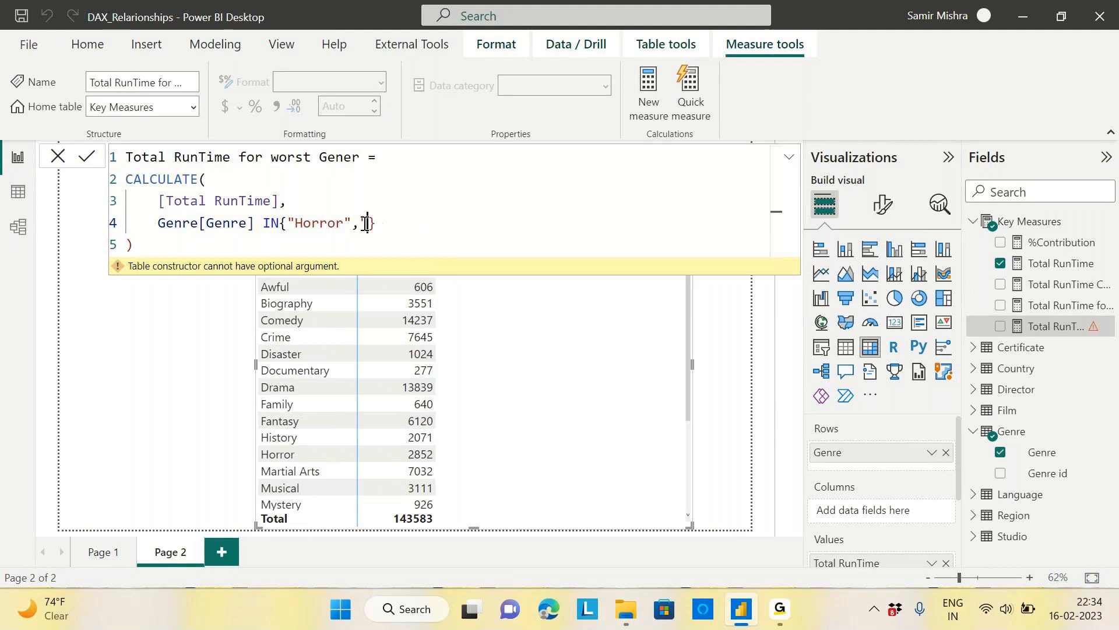
key("Caps_Lock")
type("\"Awful")
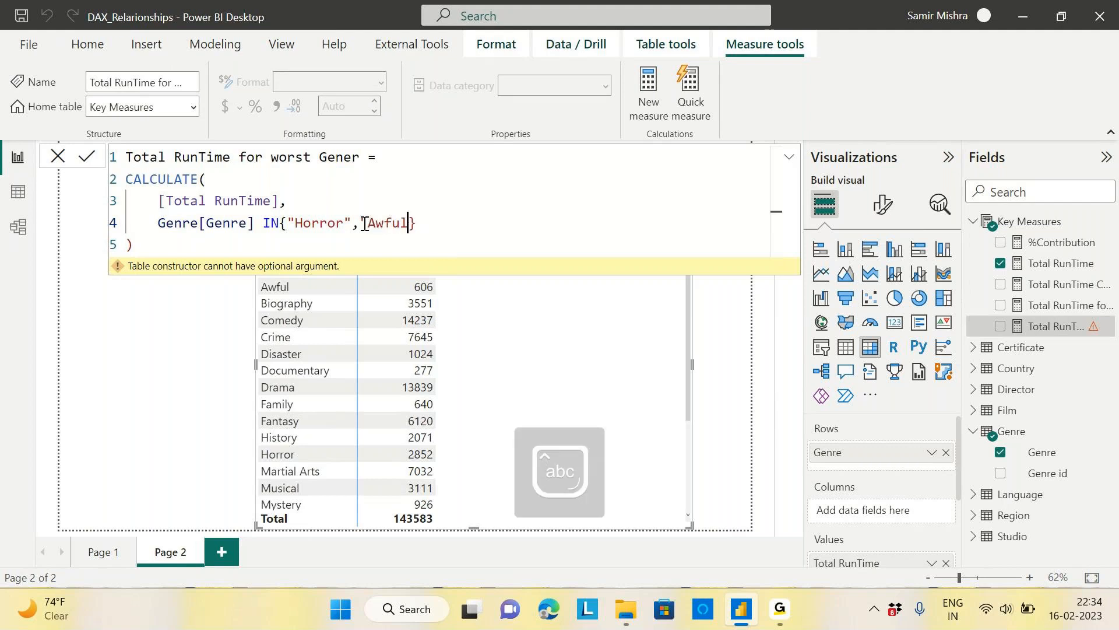
type("\"")
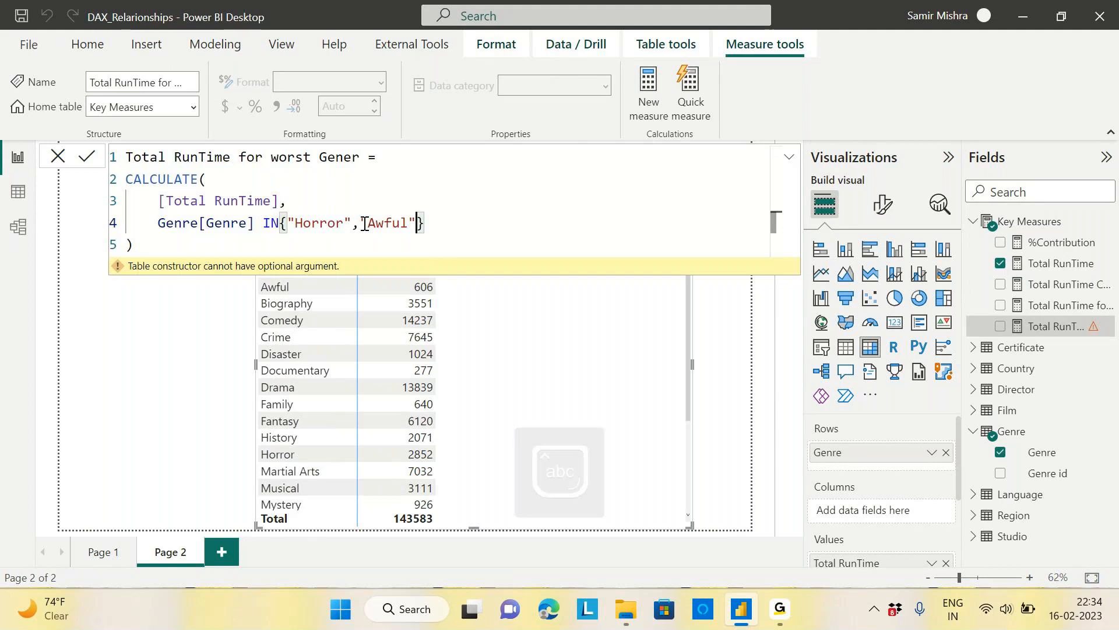
left_click(170, 244)
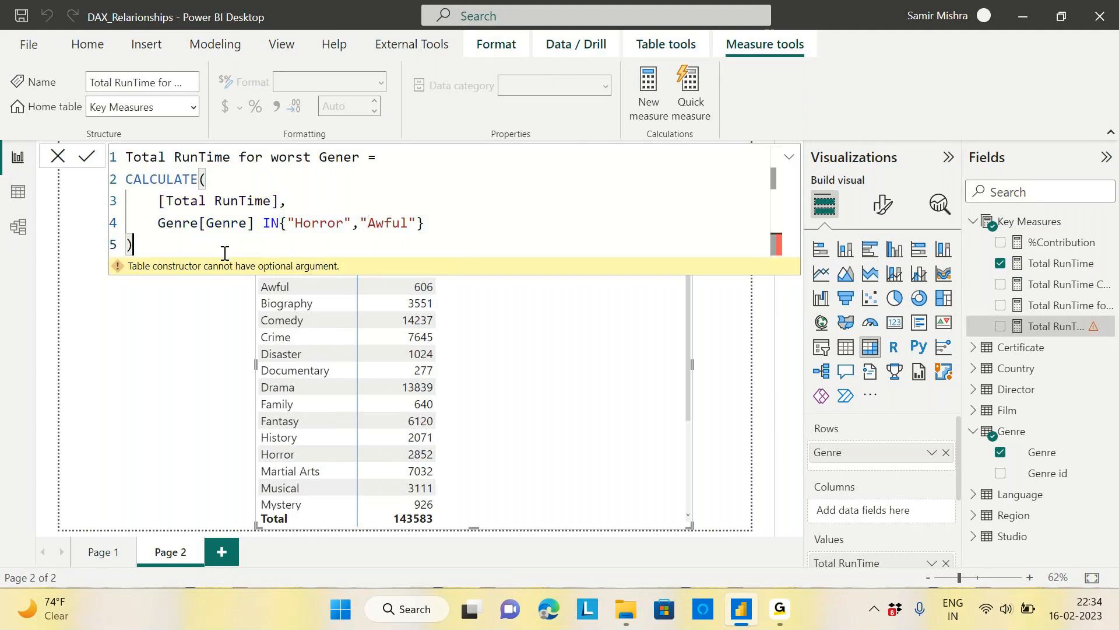
left_click(474, 332)
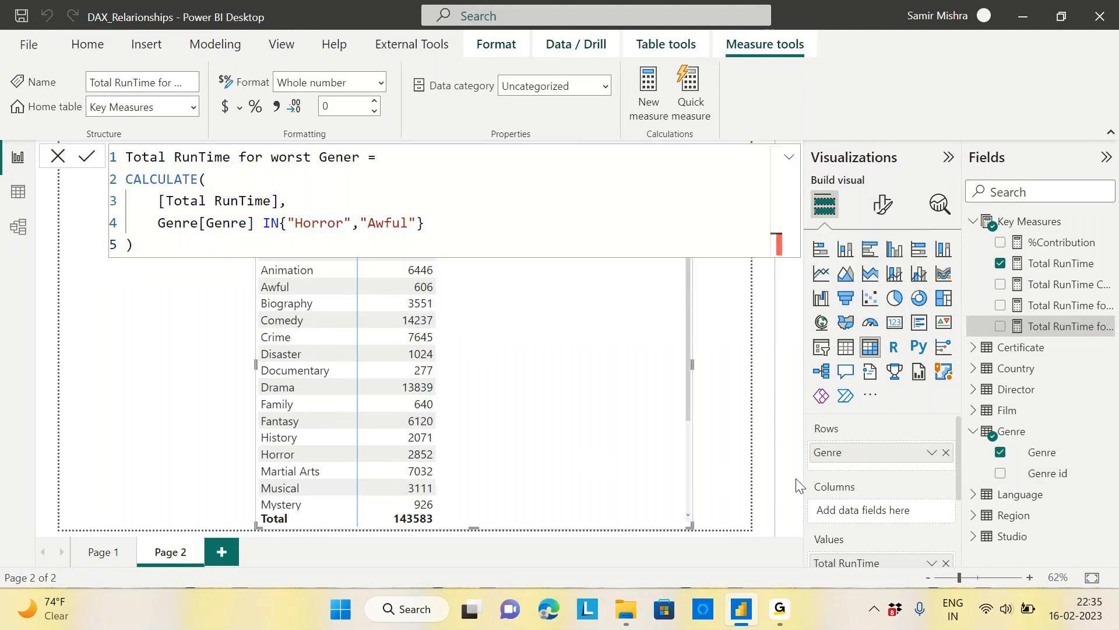
Step: Convert the genre matrix on Page 2 into a table visual
left_click(737, 270)
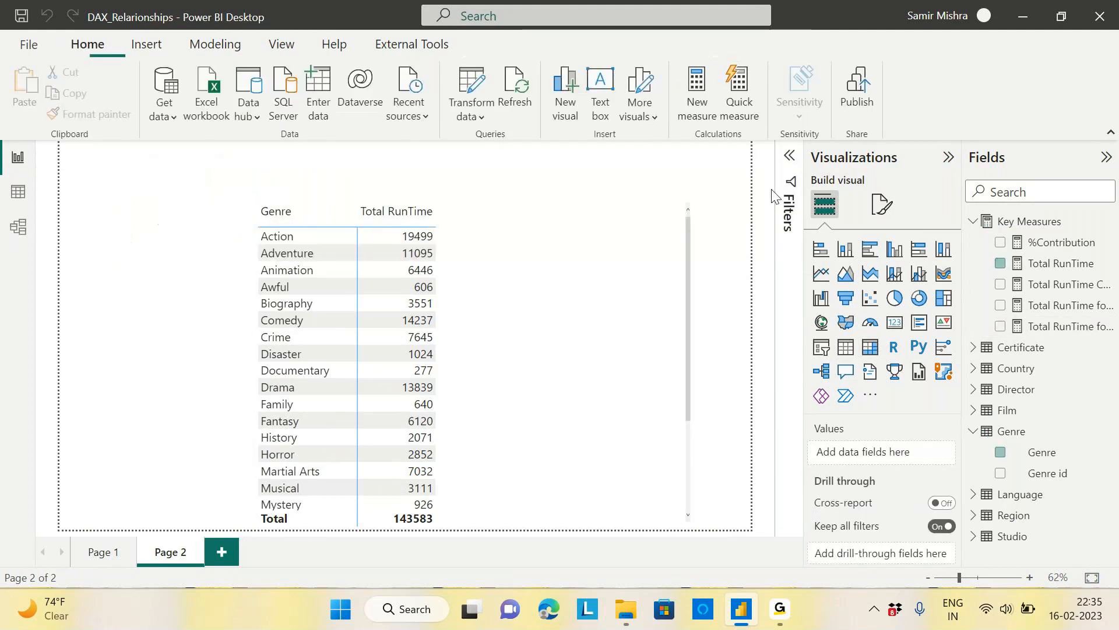
left_click(655, 315)
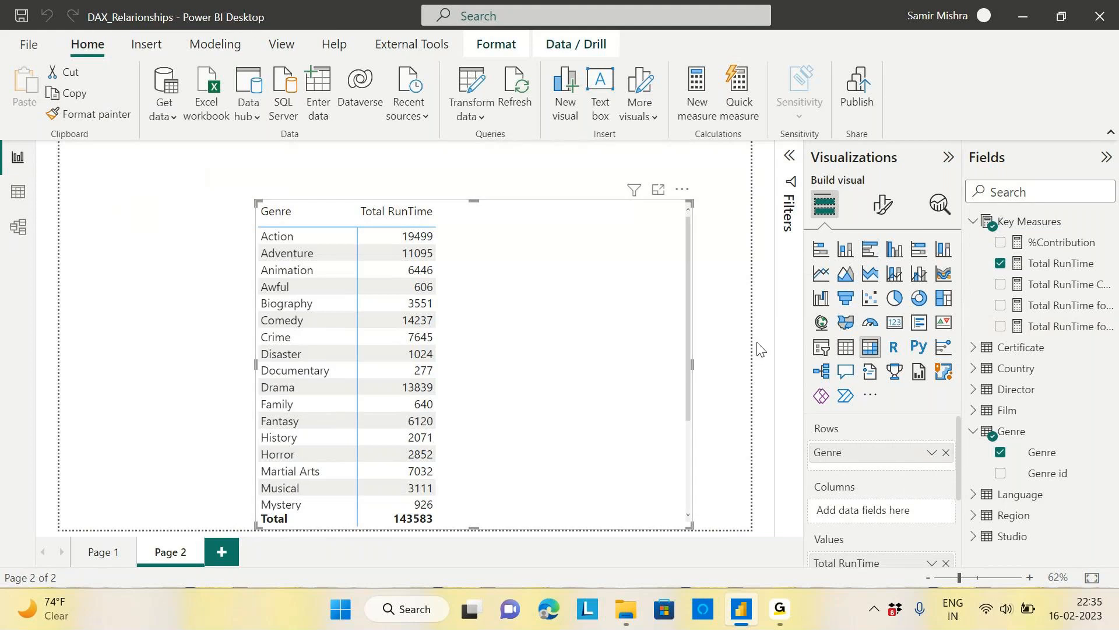
left_click(846, 348)
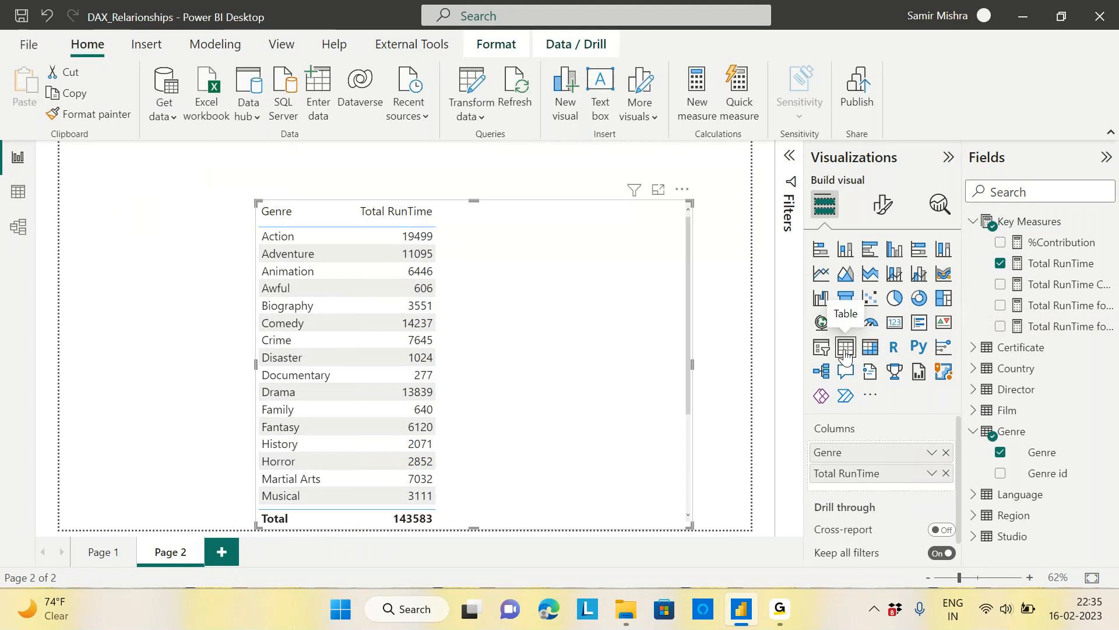
Step: Replace the Total RunTime column in the table with Total RunTime for worst Gener, and reposition the table higher on the page
left_click(947, 473)
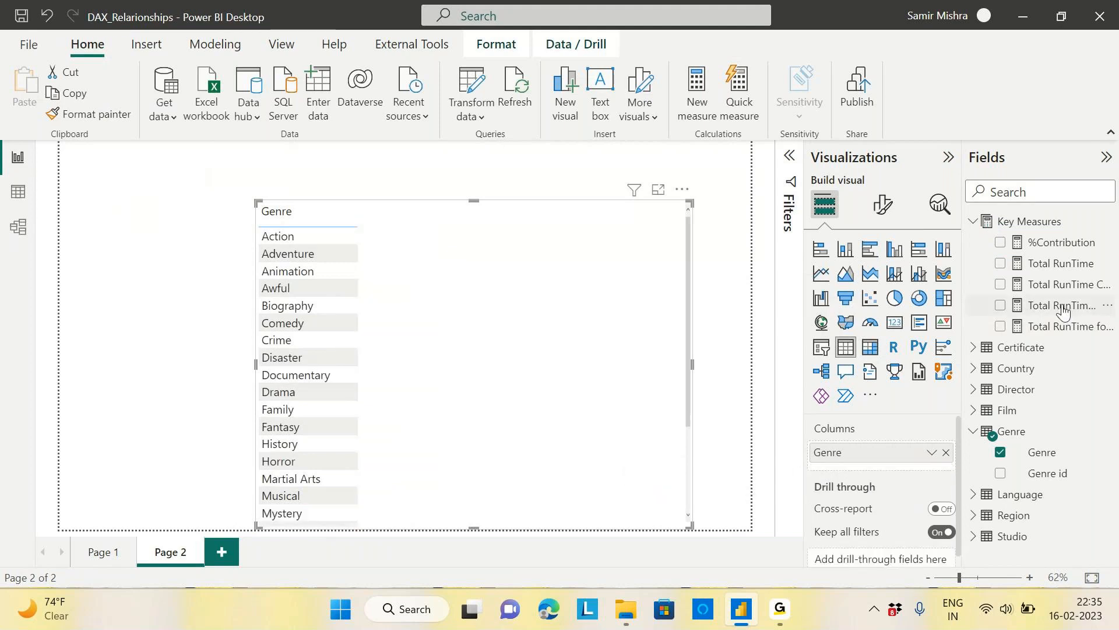
left_click_drag(1062, 326, 918, 473)
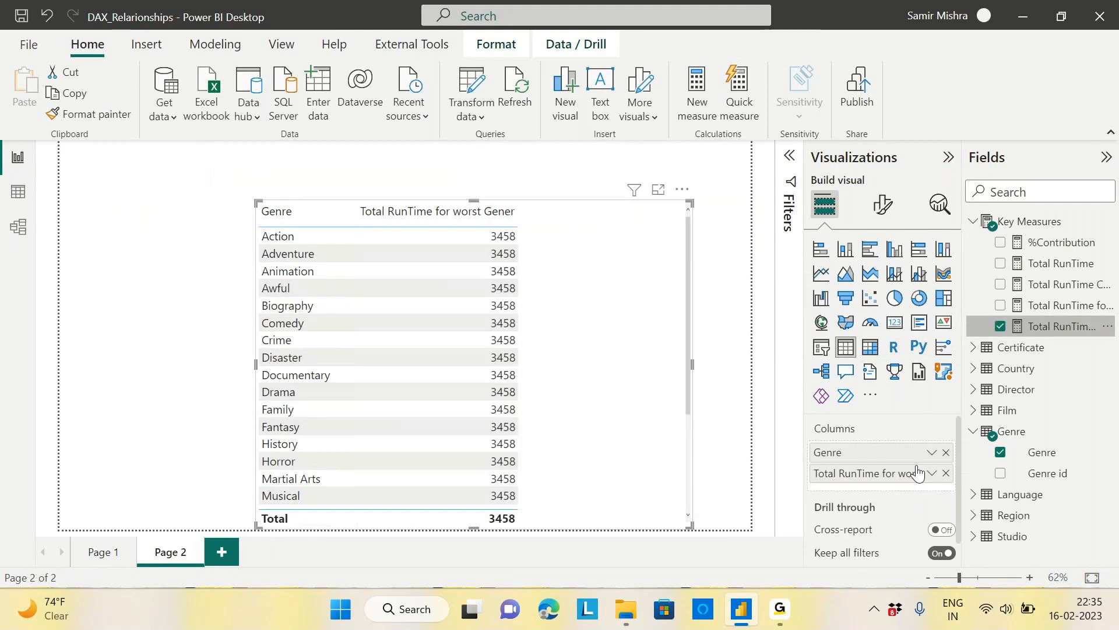
left_click_drag(569, 306, 523, 254)
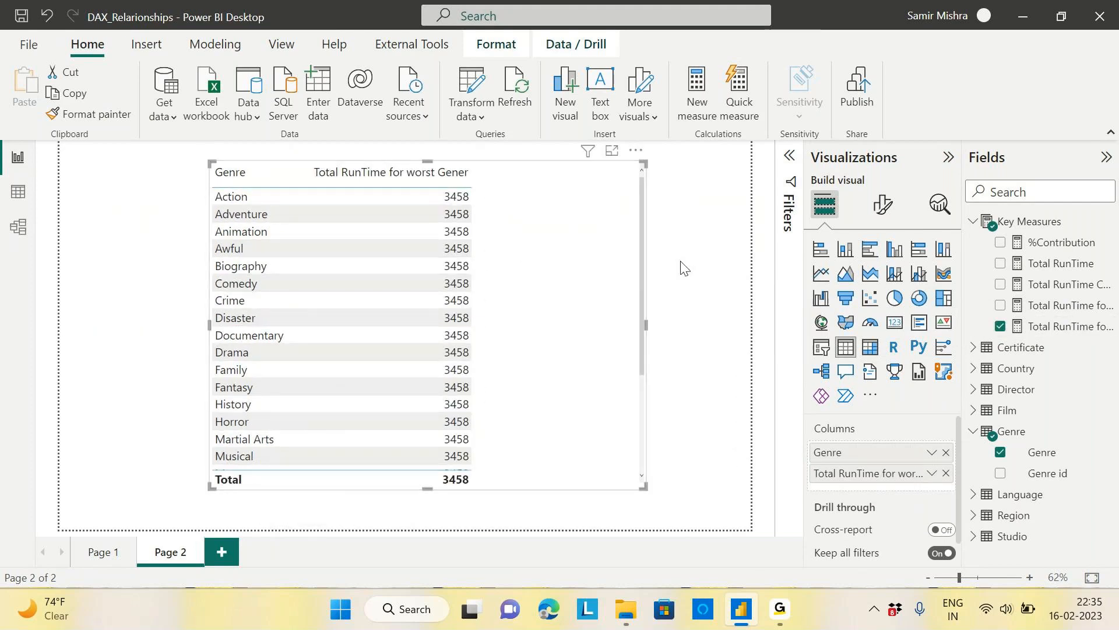
Step: Move the genre table lower on the page, and wrap the Total RunTime for worst Gener measure's genre filter in NOT and commit it
left_click(1061, 326)
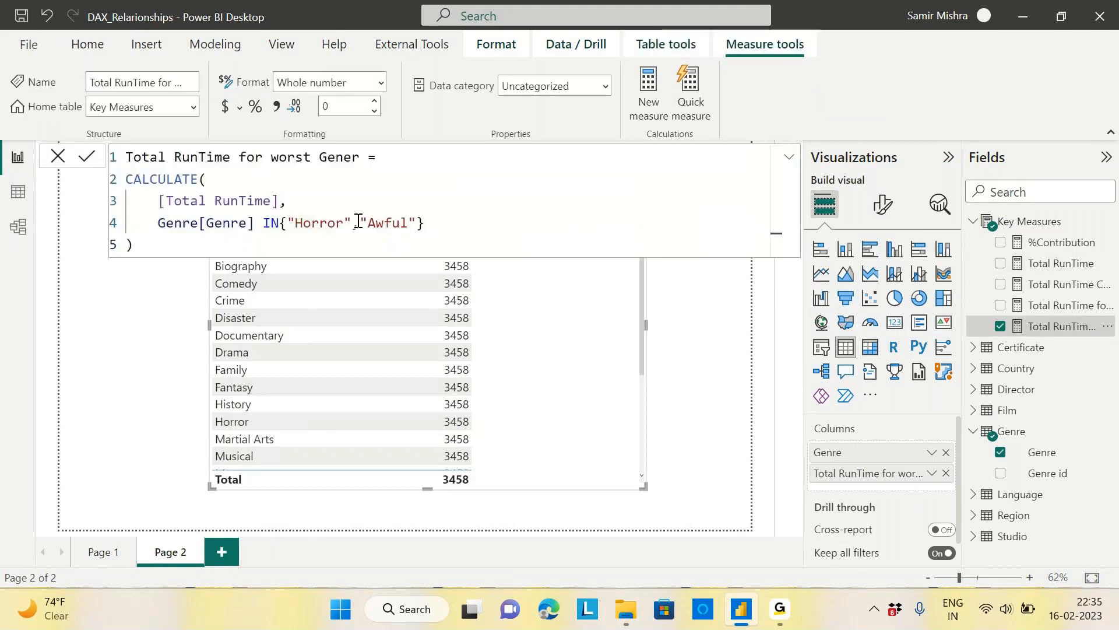
left_click_drag(570, 355, 592, 430)
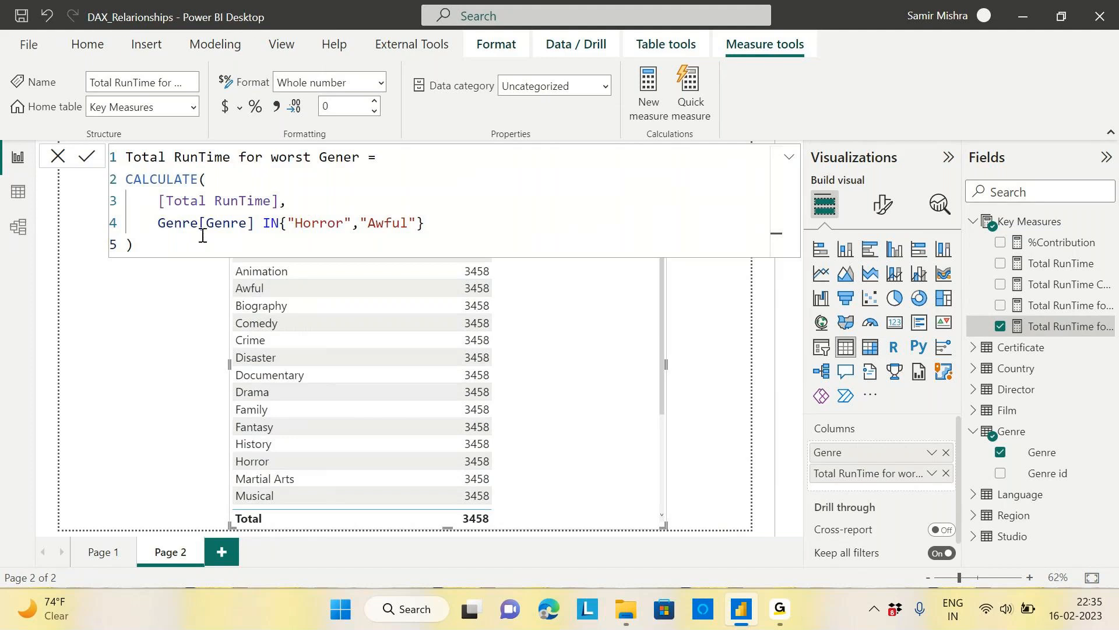
left_click(157, 227)
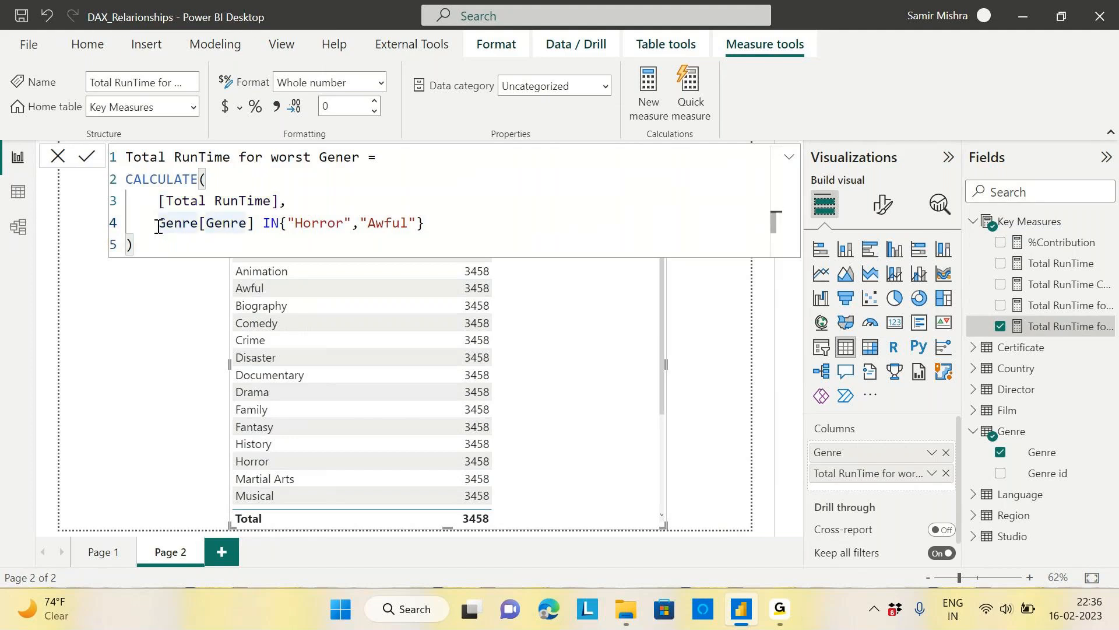
type("not")
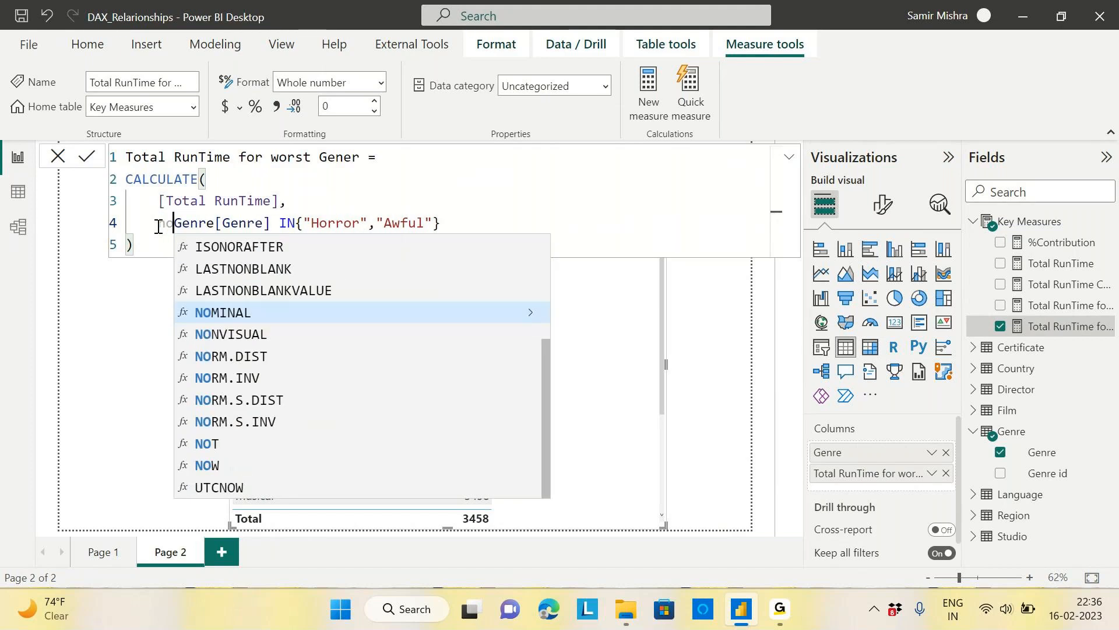
left_click(217, 247)
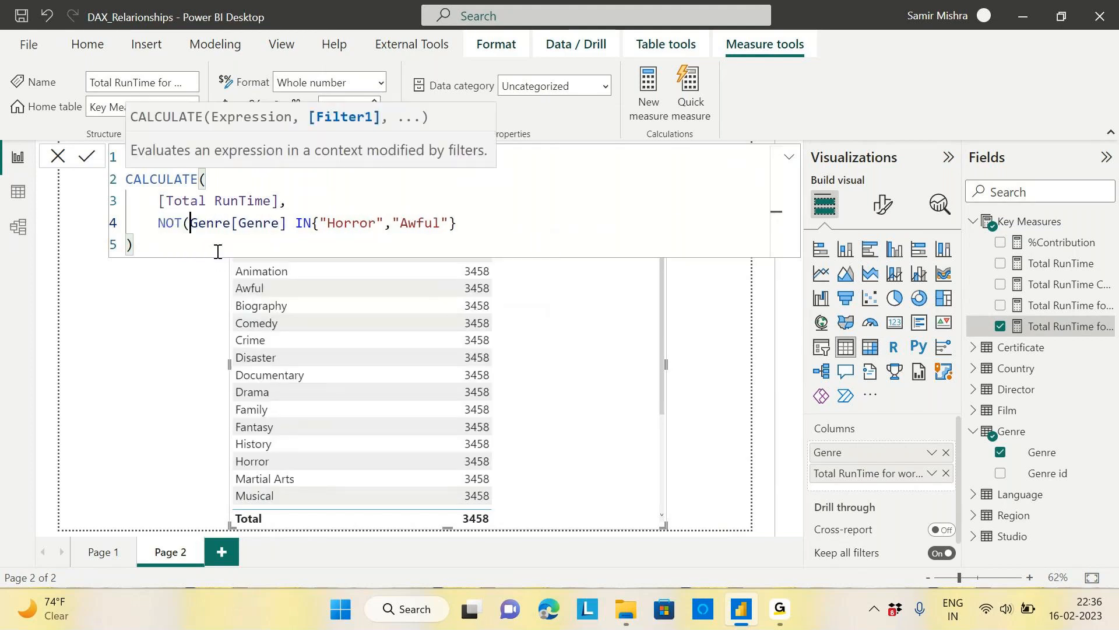
left_click(504, 221)
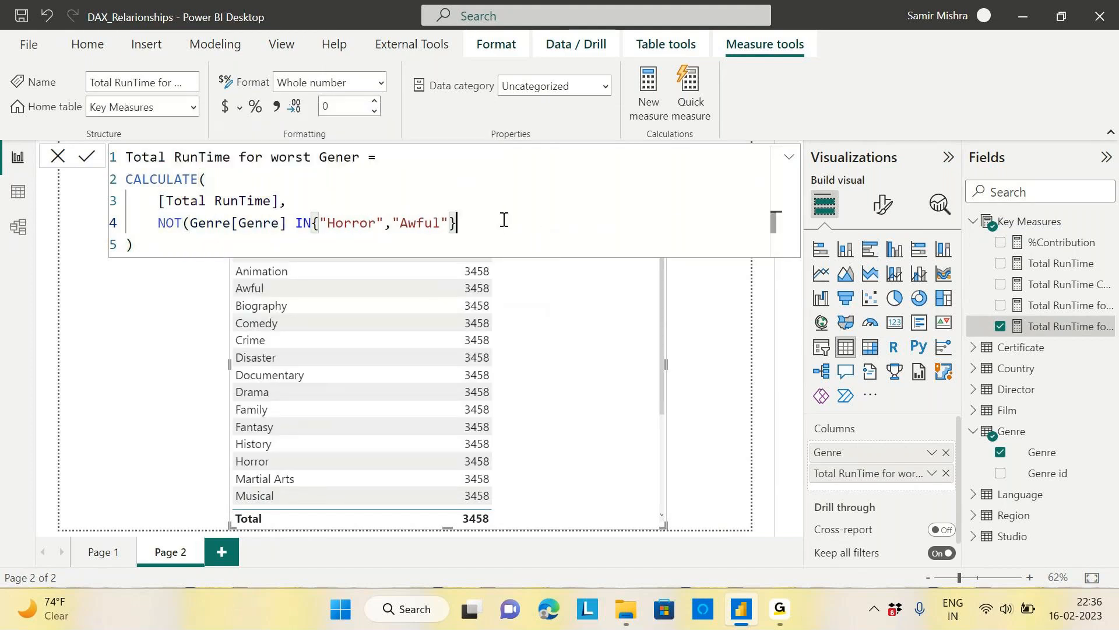
type(")")
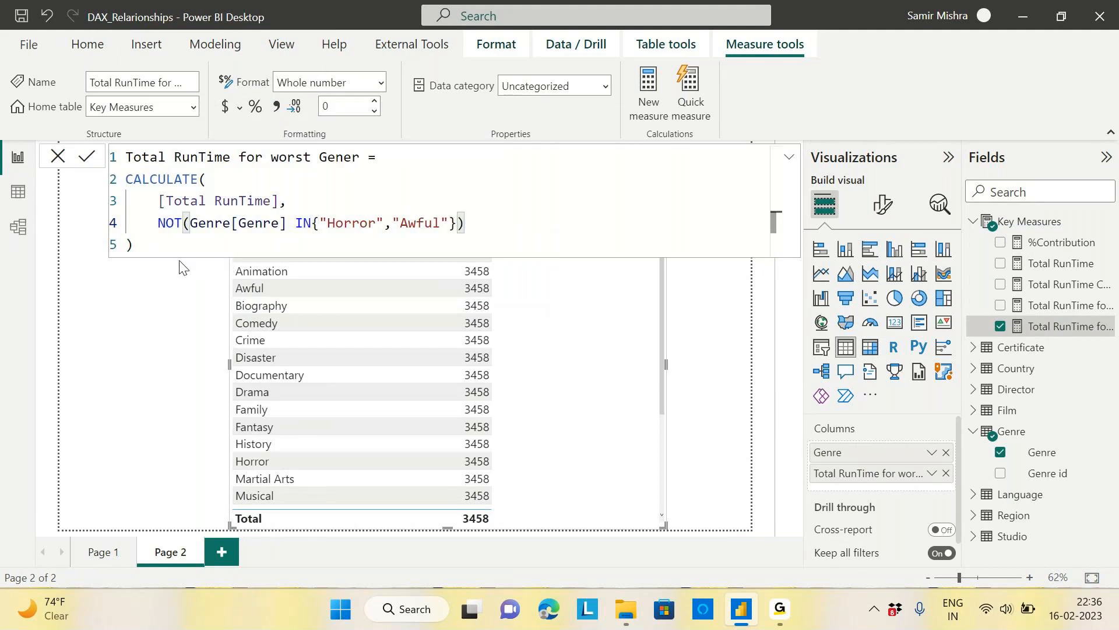
left_click(165, 248)
key("Return")
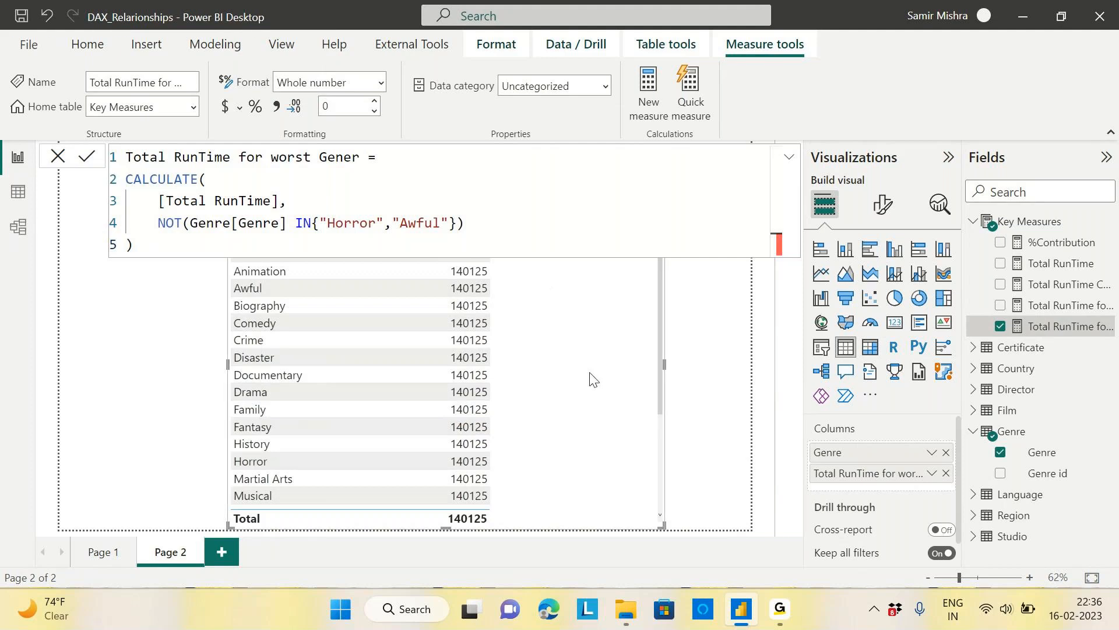
Step: Shrink the genre table and position it just below the measure formula, then look through its rows
left_click_drag(572, 360, 578, 383)
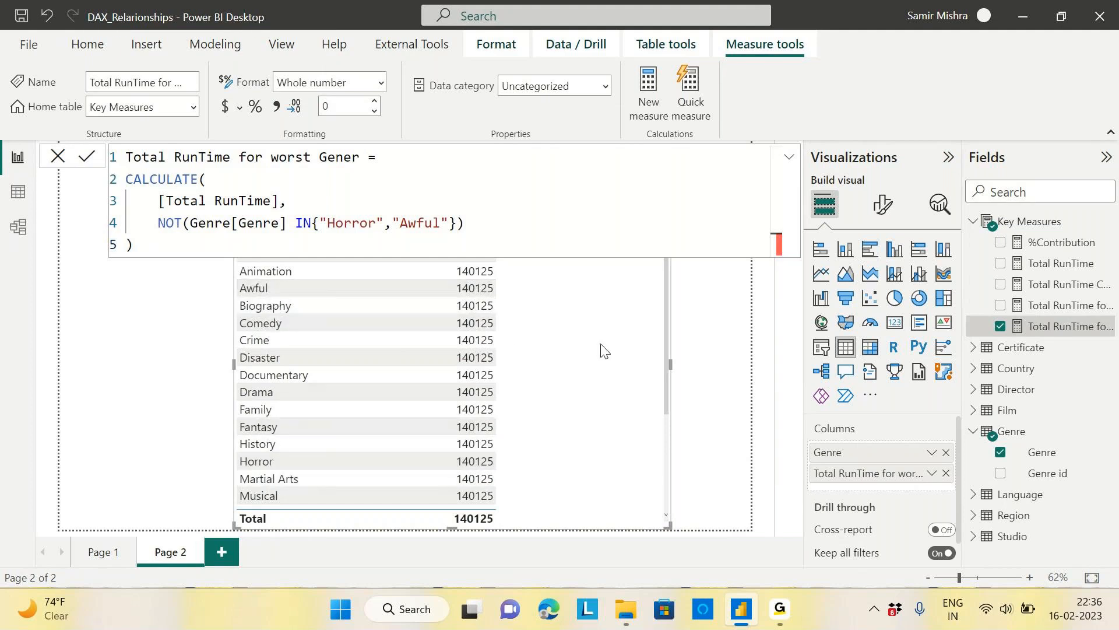
left_click_drag(666, 521, 636, 441)
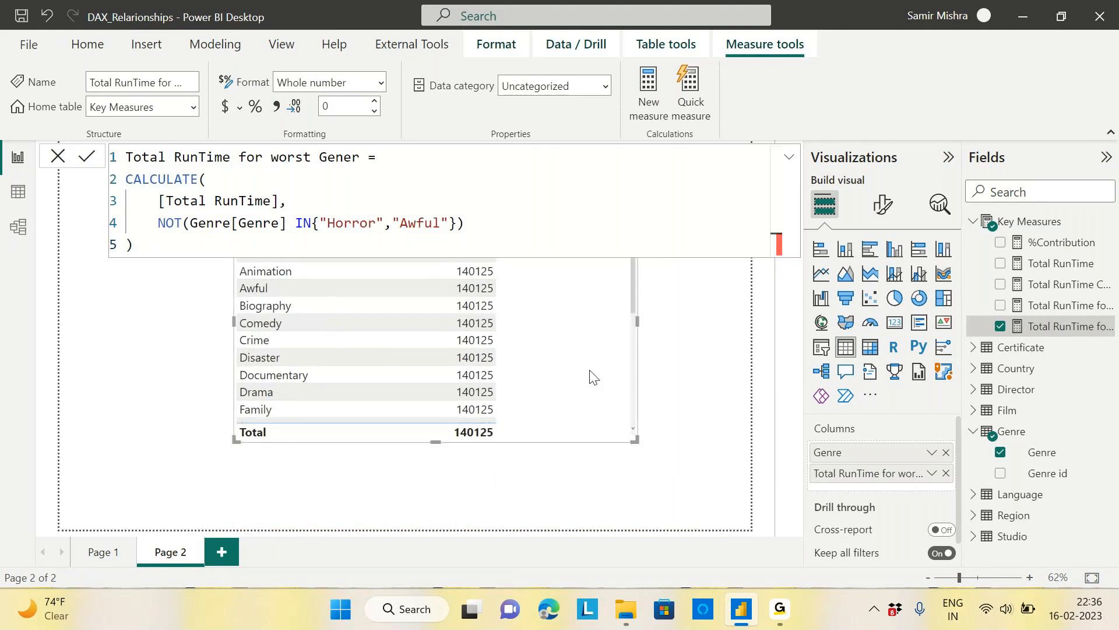
left_click_drag(591, 376, 640, 439)
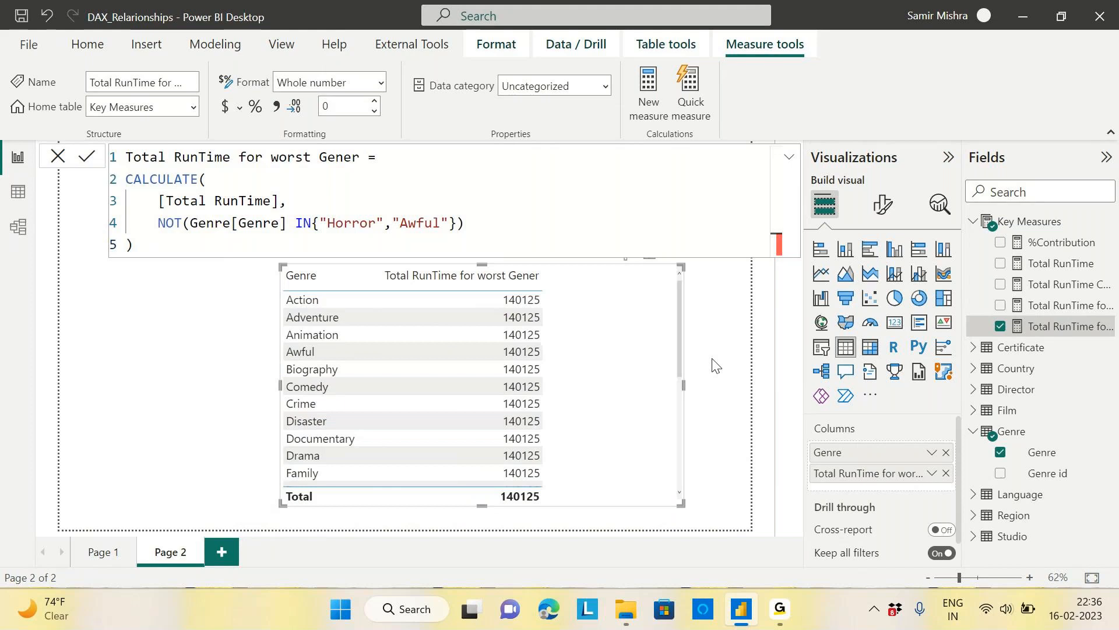
scroll(680, 324, "down", 3)
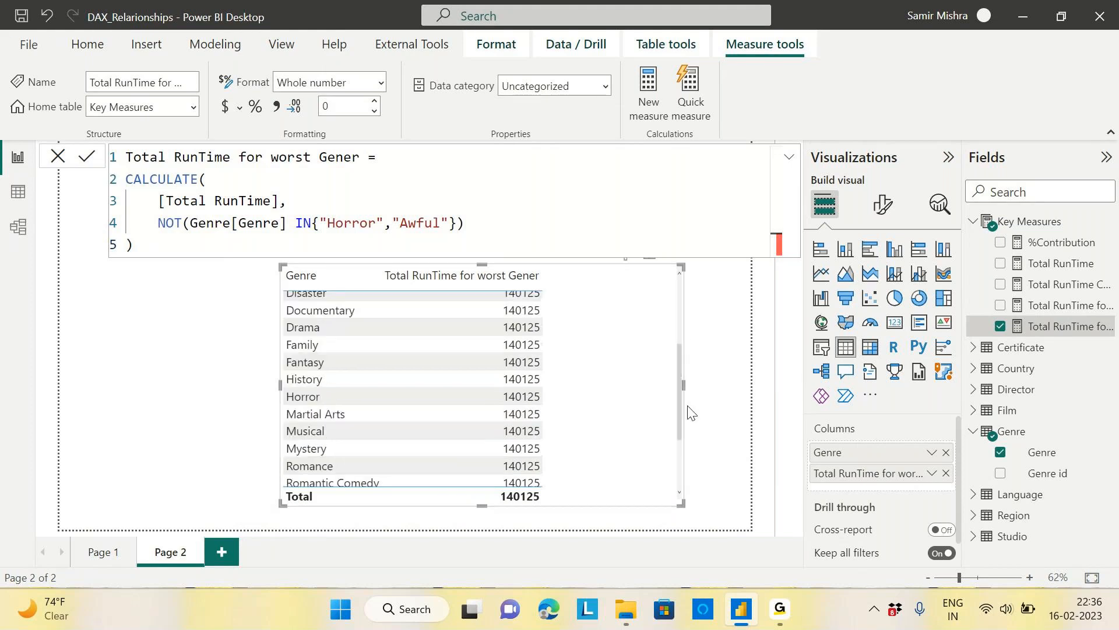
scroll(676, 322, "up", 3)
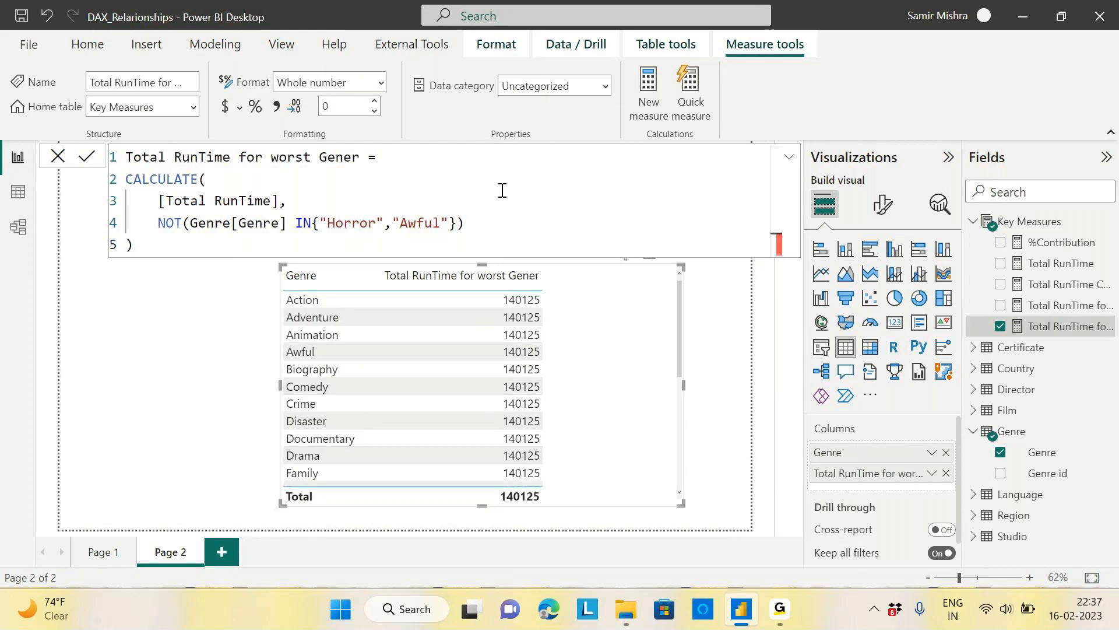
left_click(931, 454)
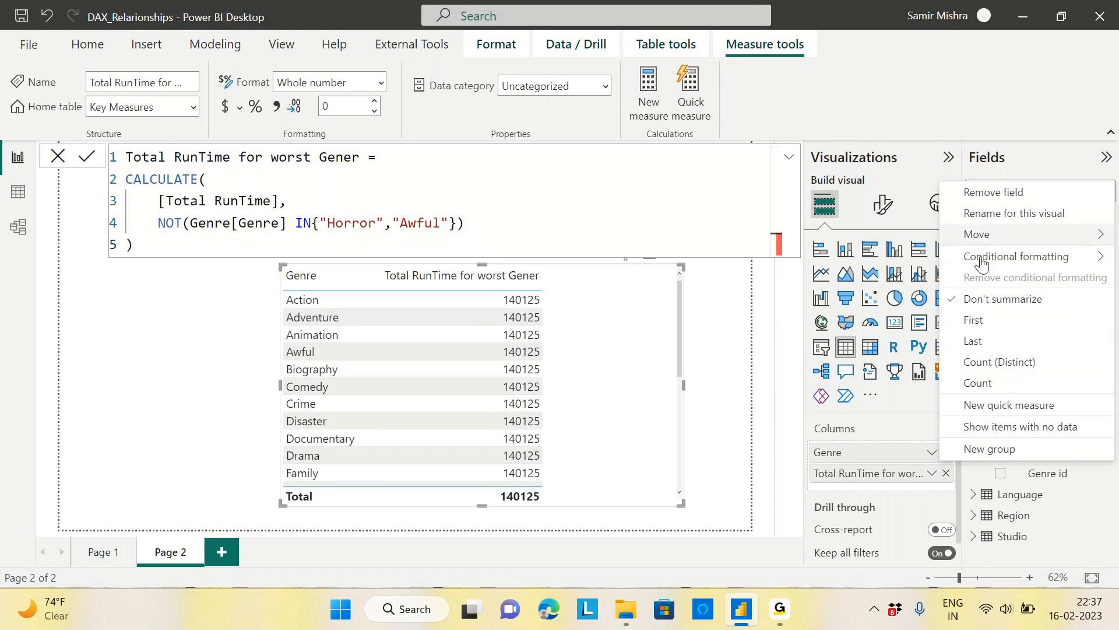
left_click(617, 348)
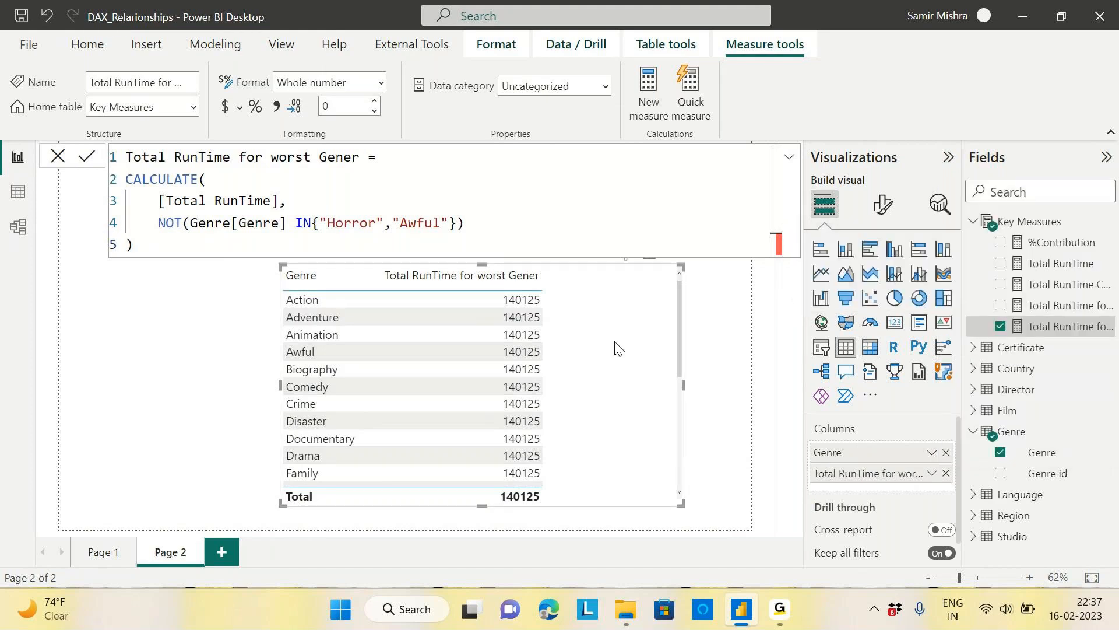
Step: Wrap the measure's NOT genre condition in KEEPFILTERS and commit the formula, and make the genre table slightly taller
left_click(160, 225)
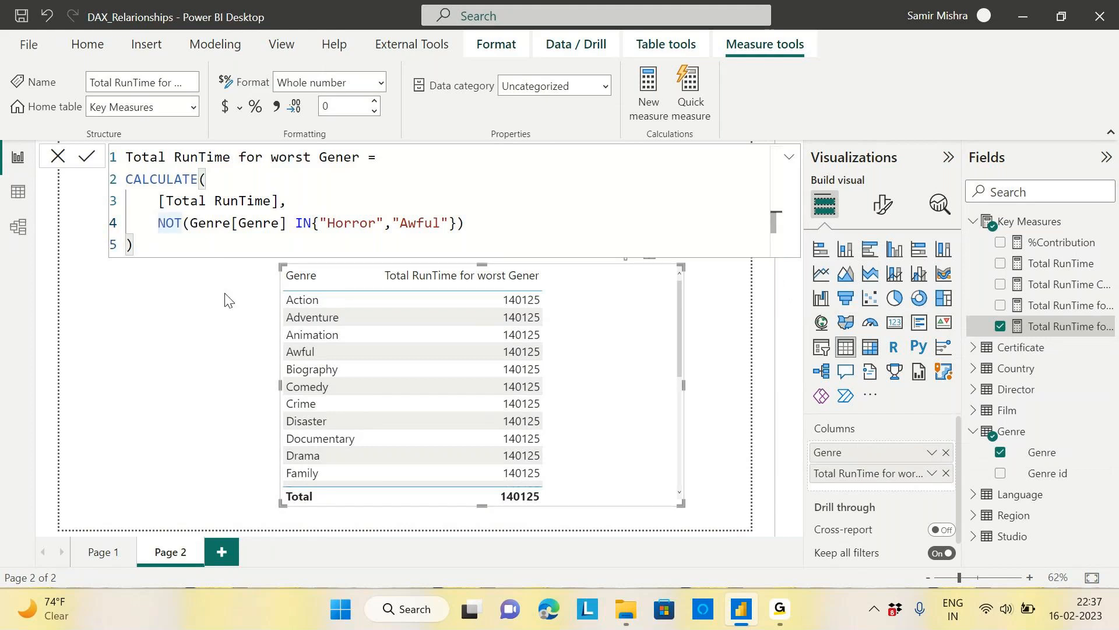
type("keep")
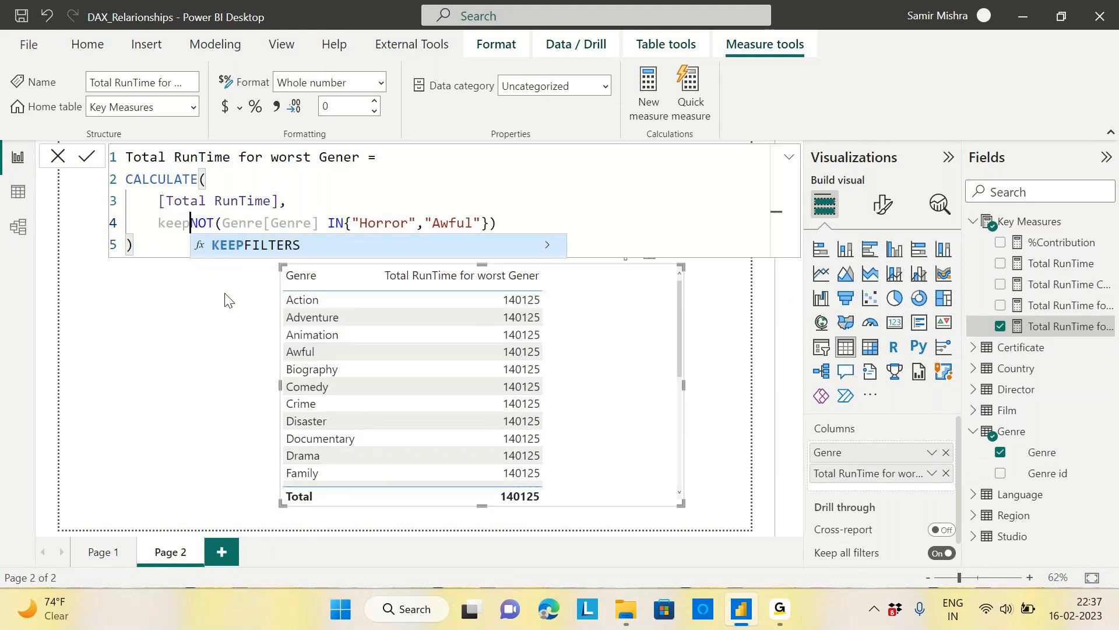
key("Tab")
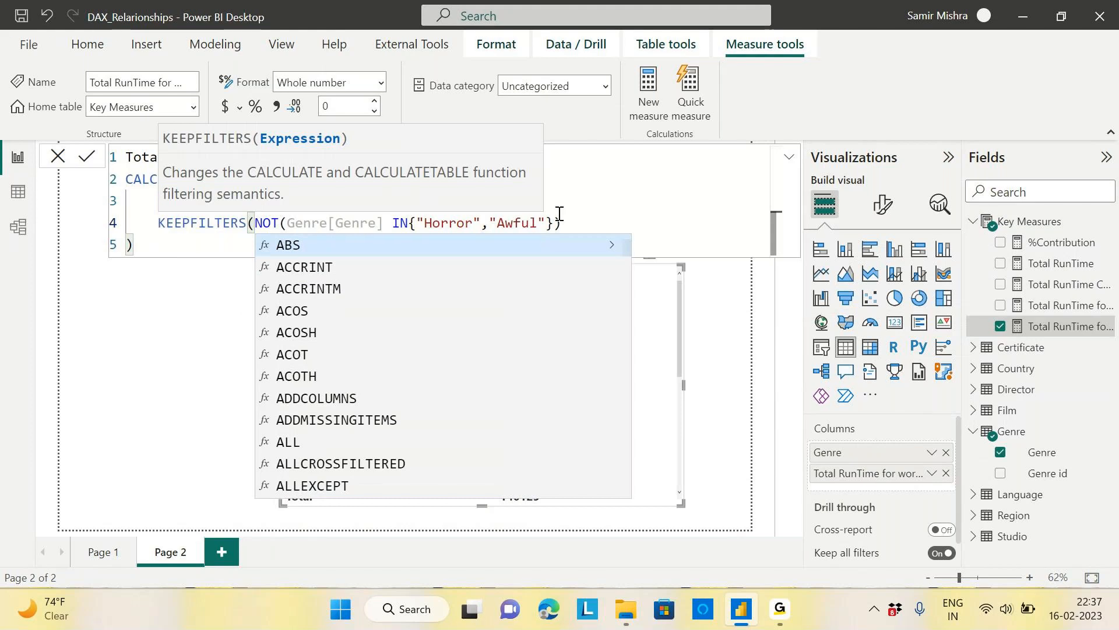
left_click(570, 227)
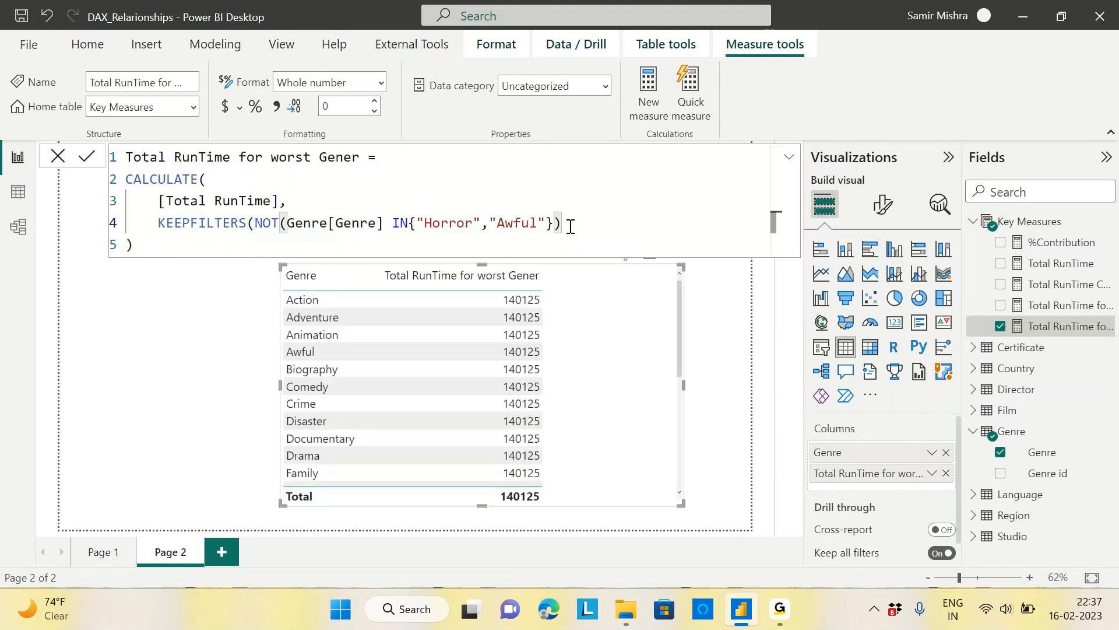
type(")")
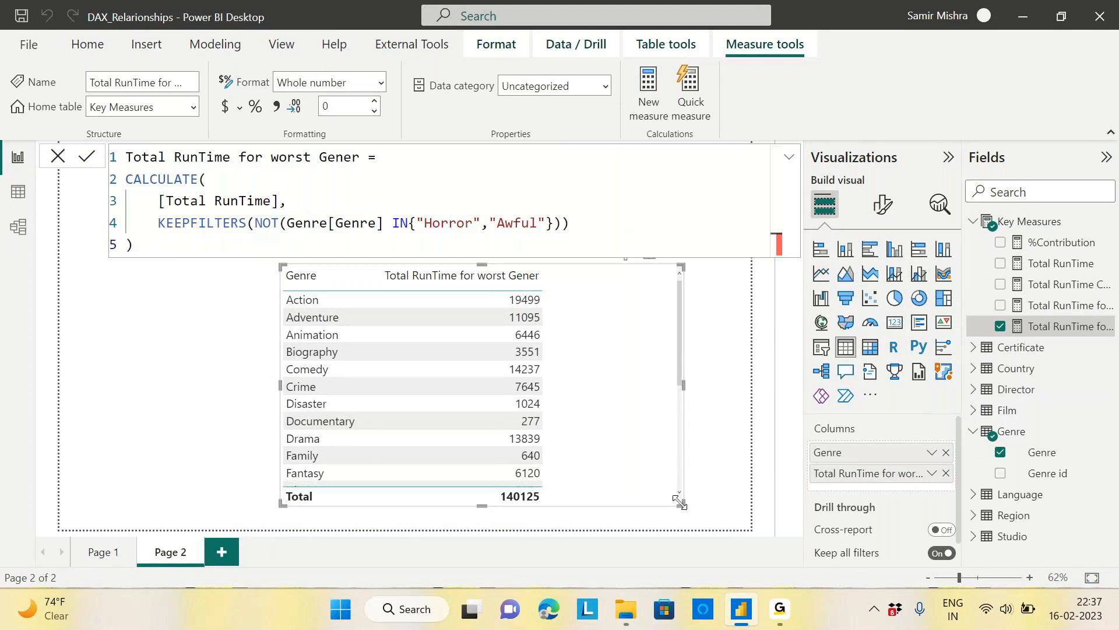
left_click_drag(680, 501, 679, 519)
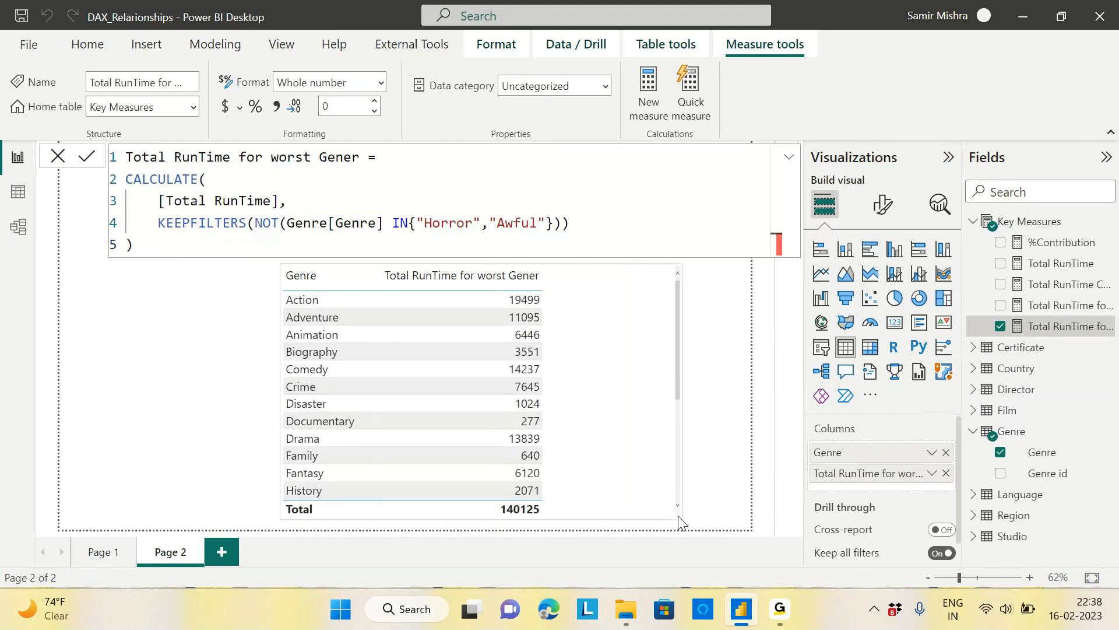
left_click_drag(636, 402, 645, 399)
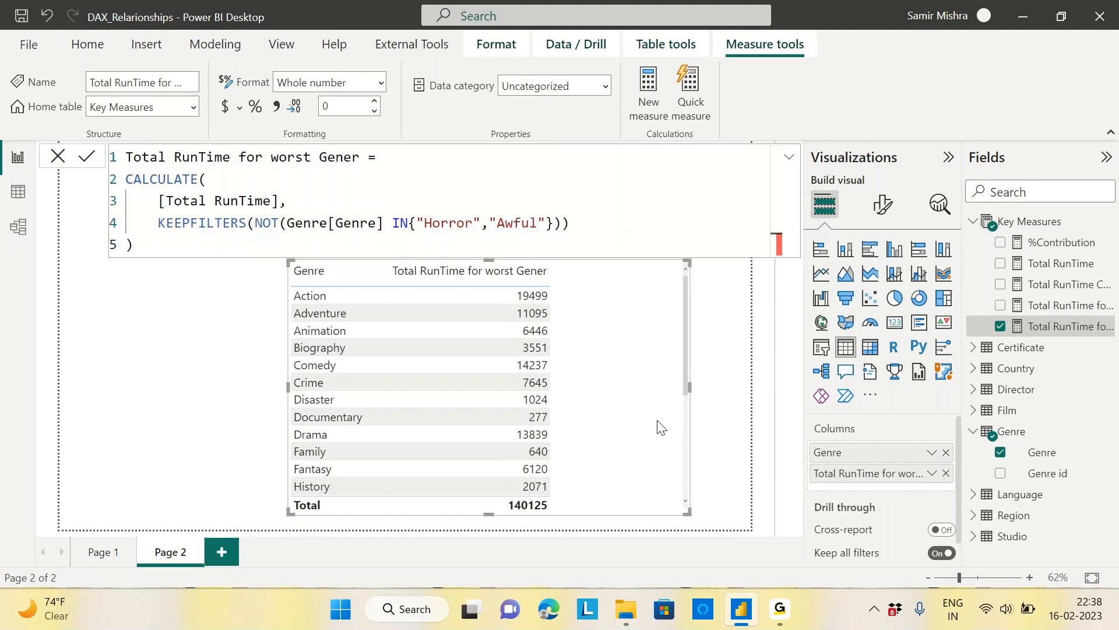
Step: Add a new report page with an empty matrix visual, enlarged to fill most of the page
left_click(221, 551)
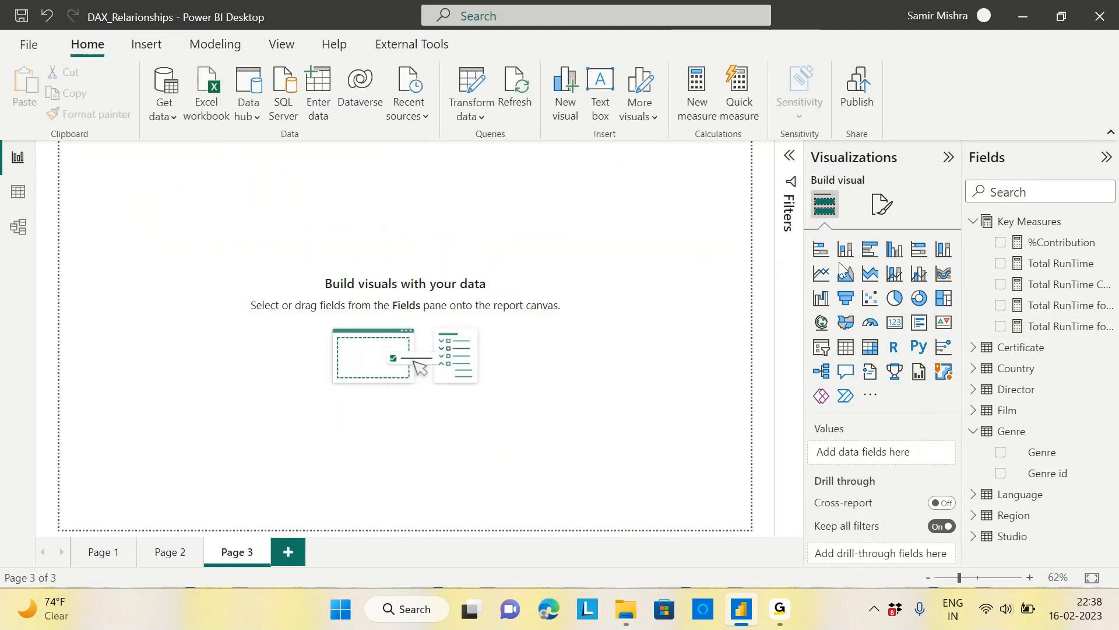
left_click(870, 347)
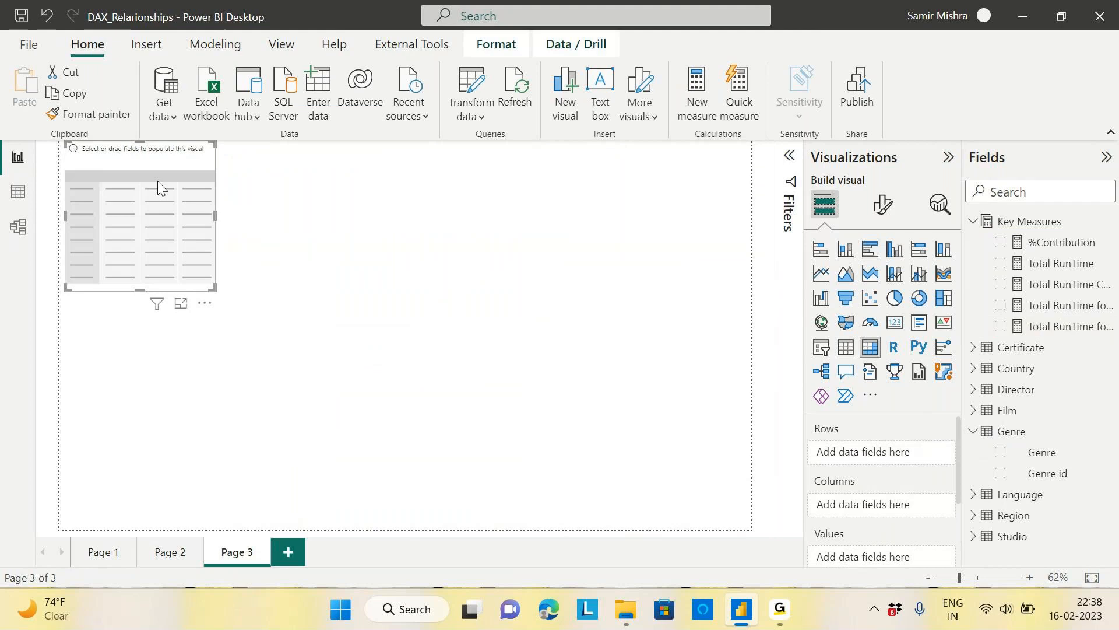
left_click_drag(157, 180, 647, 503)
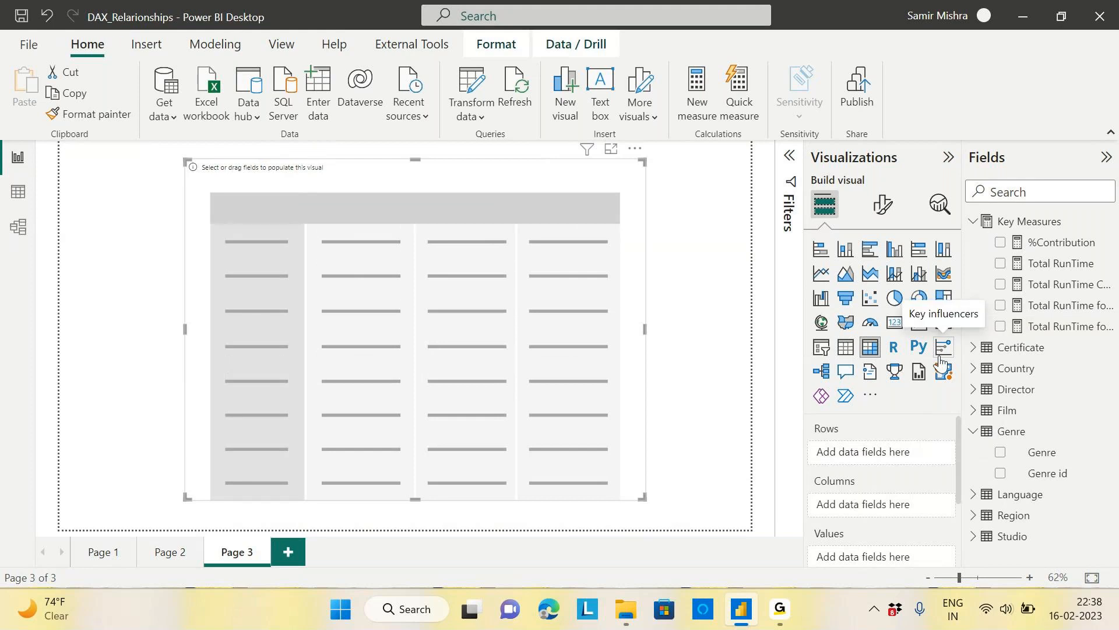
Step: Set the matrix on Page 3 to show Country as rows and Genre as columns
left_click(974, 223)
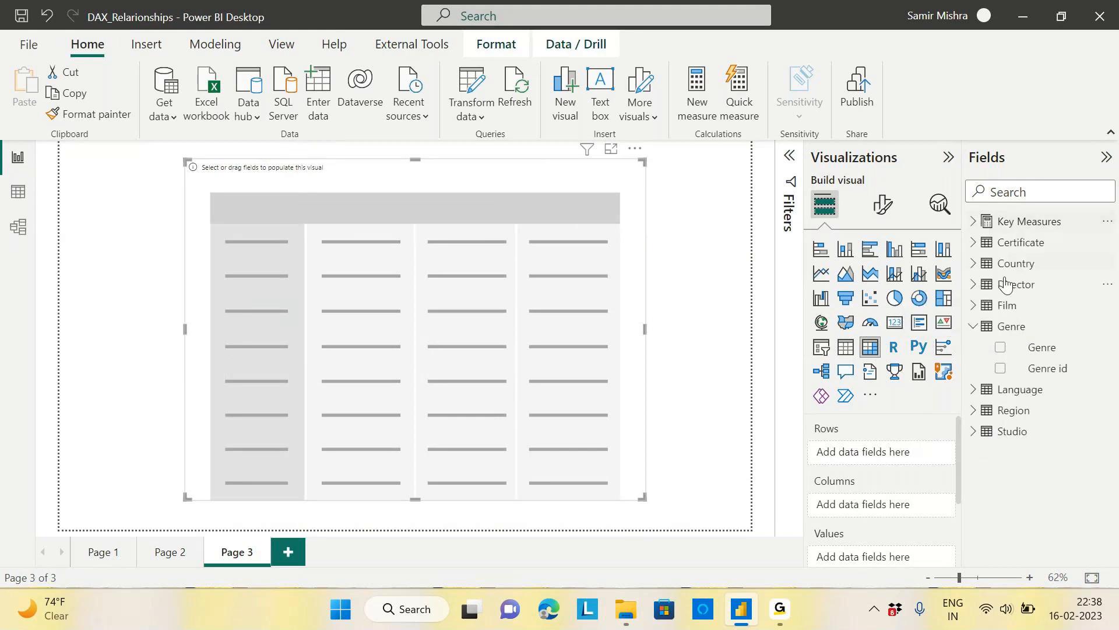
left_click(973, 326)
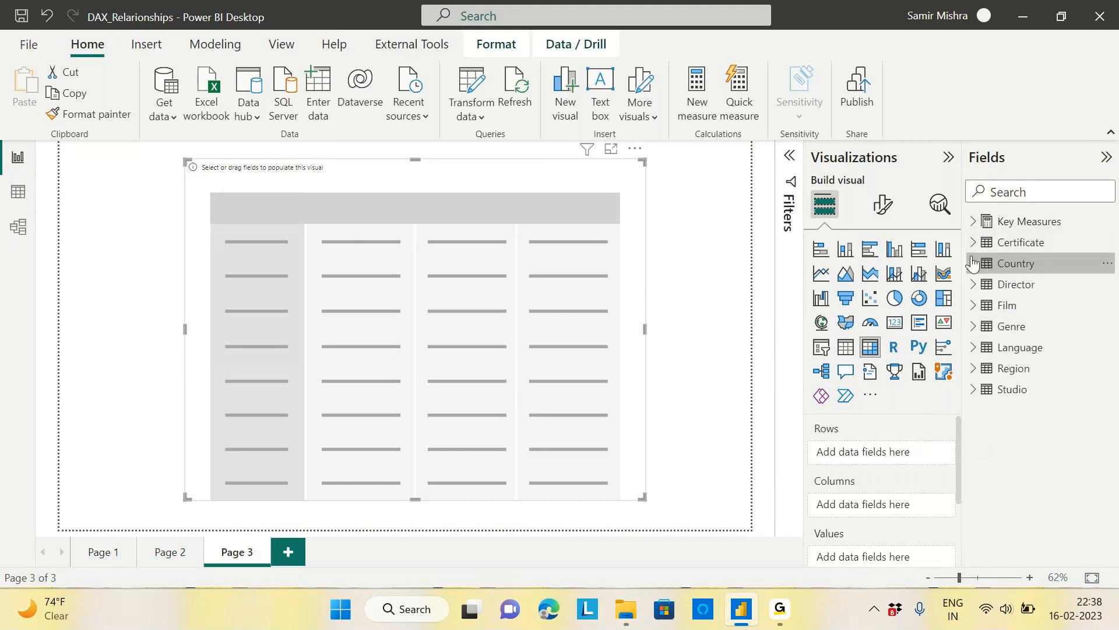
left_click(990, 263)
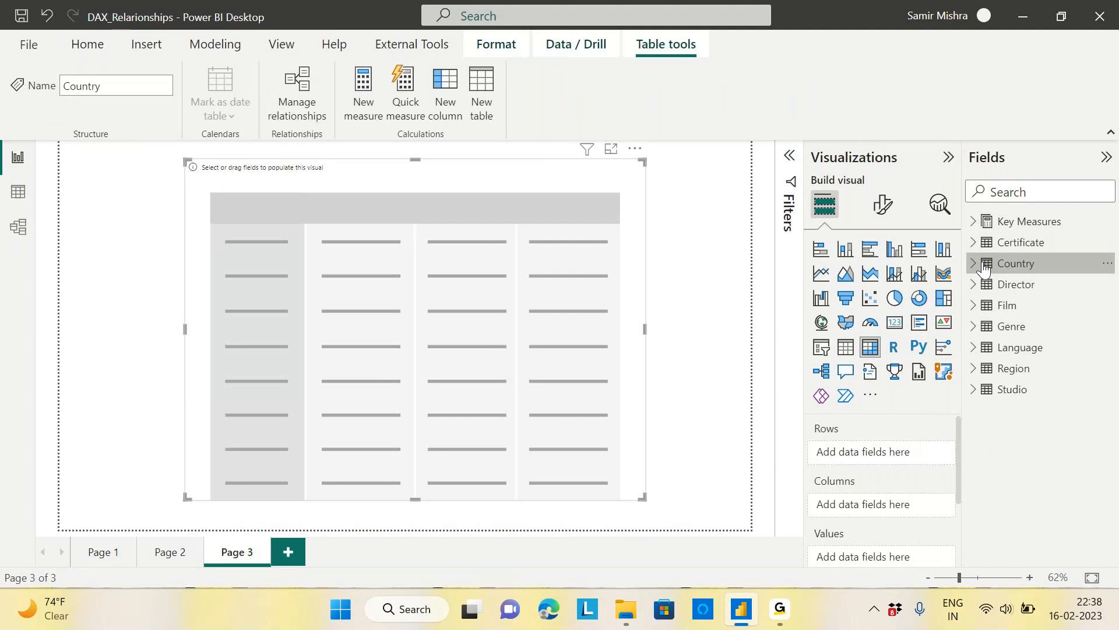
left_click(1043, 263)
left_click_drag(1049, 285, 911, 454)
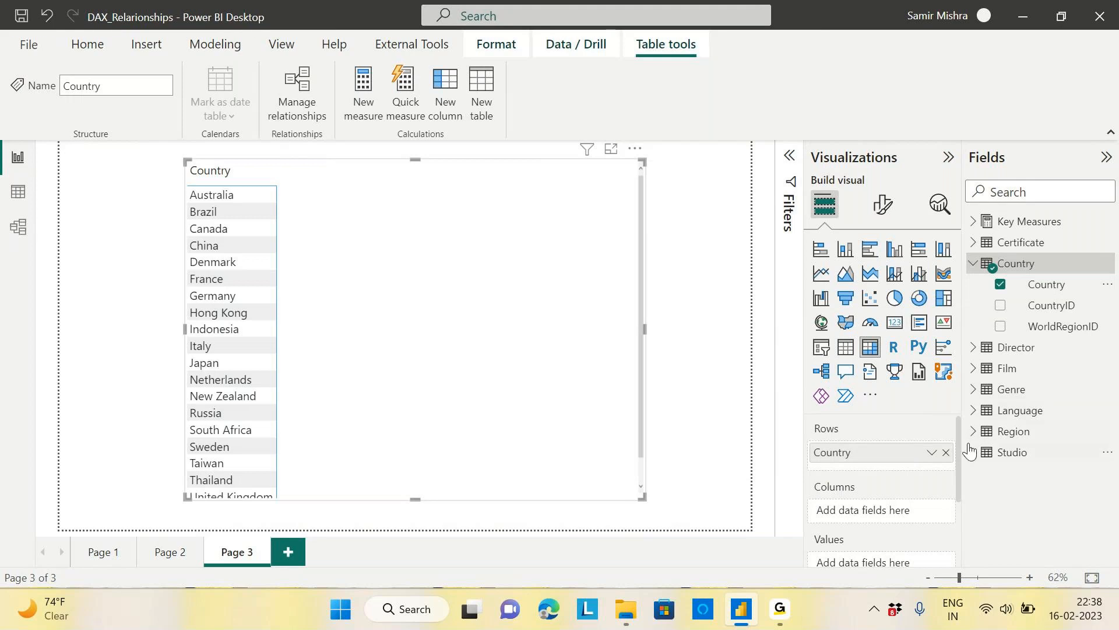
left_click(974, 389)
left_click_drag(1040, 409, 900, 523)
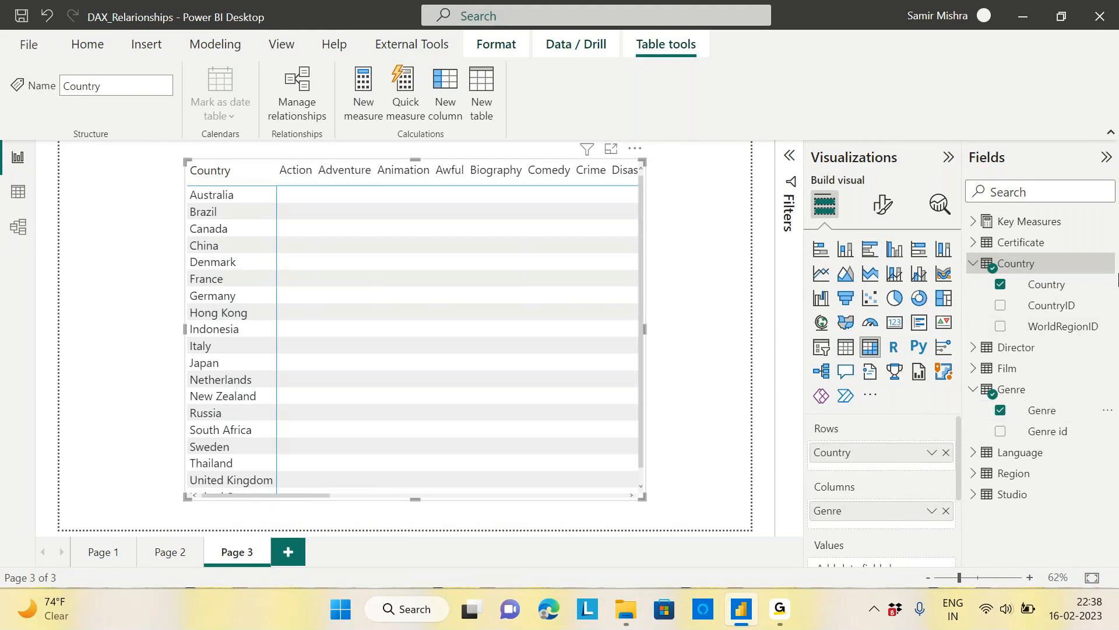
Step: Add the Total RunTime measure as the matrix values, and enlarge the matrix to fit all country rows
left_click(975, 222)
left_click_drag(957, 422, 960, 475)
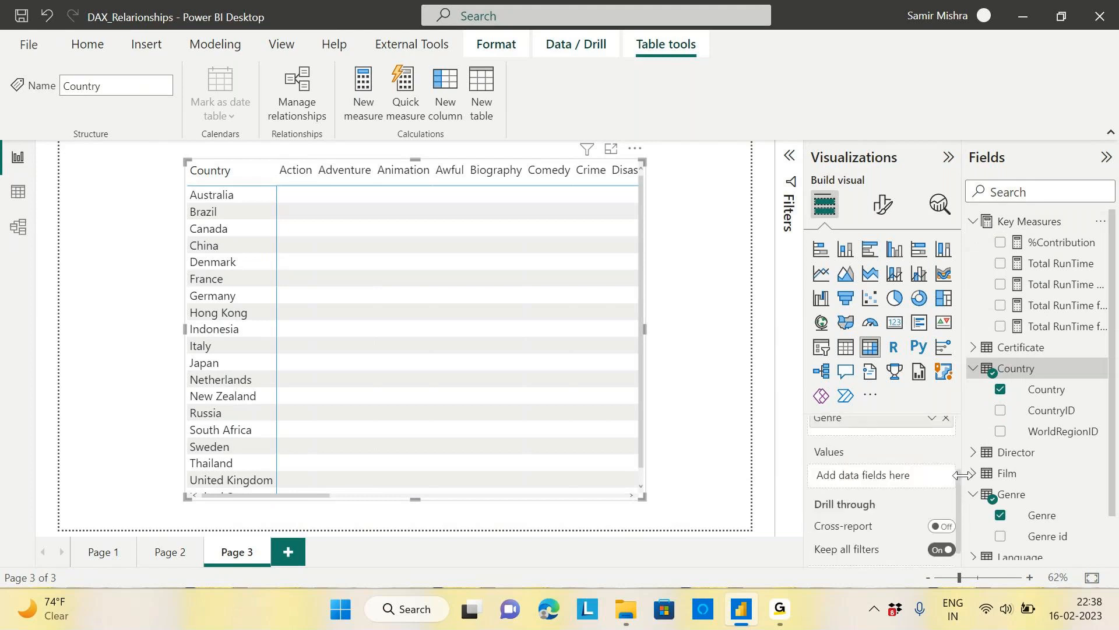
left_click(1062, 249)
left_click(1060, 264)
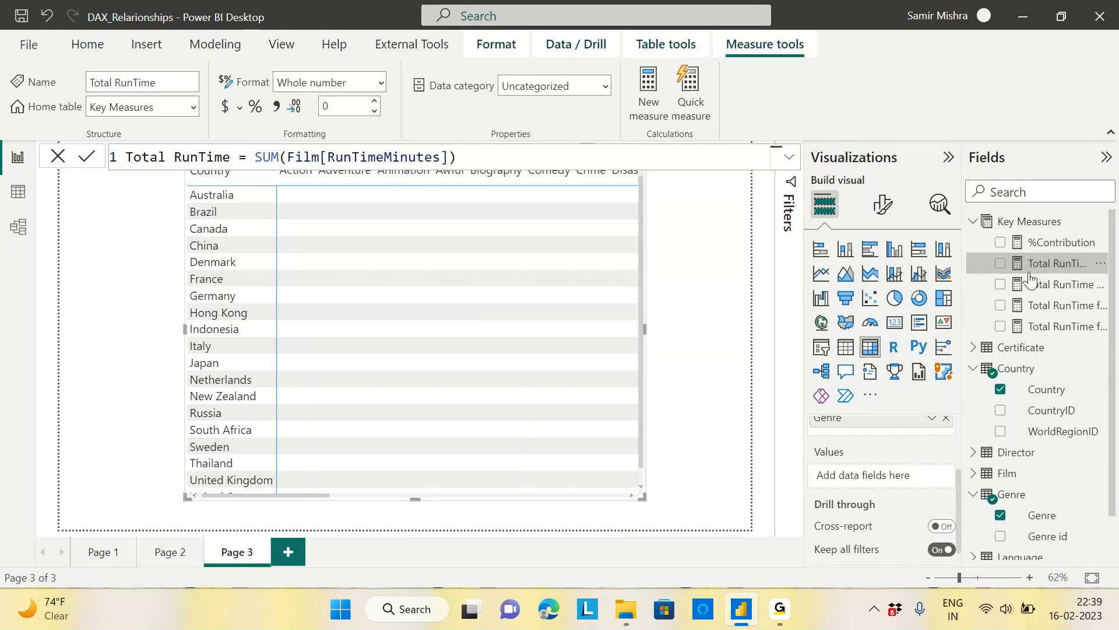
left_click_drag(1029, 276, 898, 485)
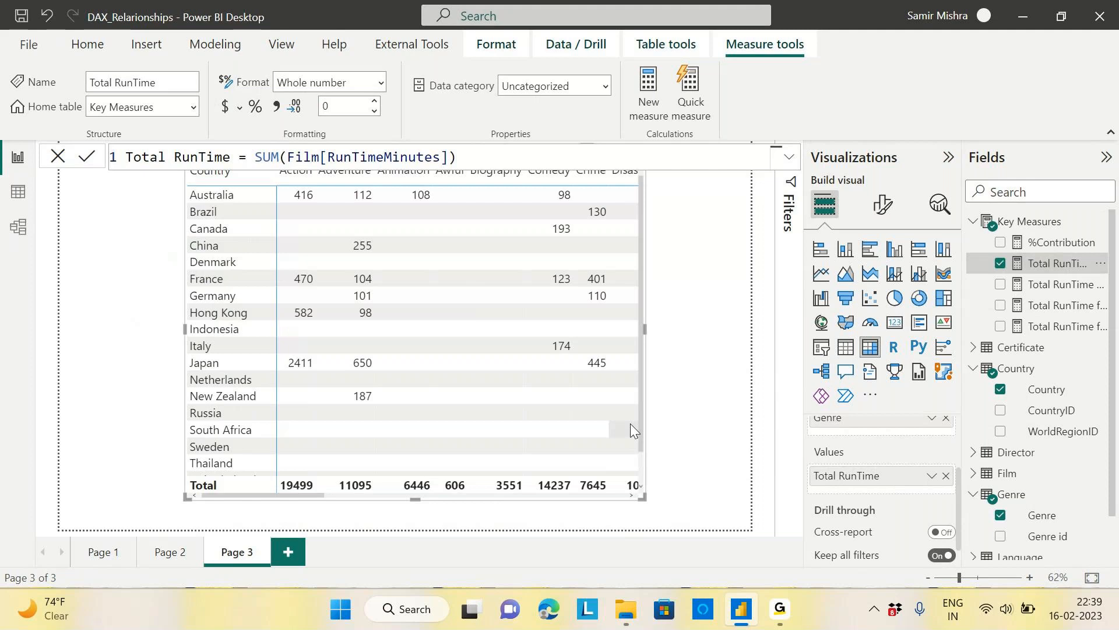
left_click_drag(645, 509, 685, 537)
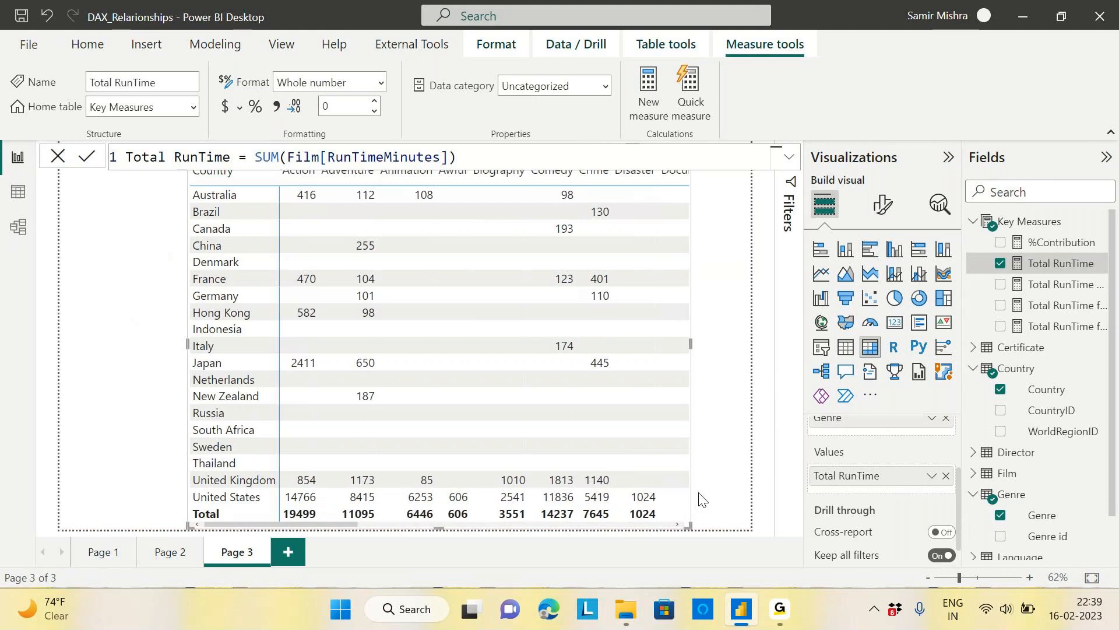
left_click(688, 532)
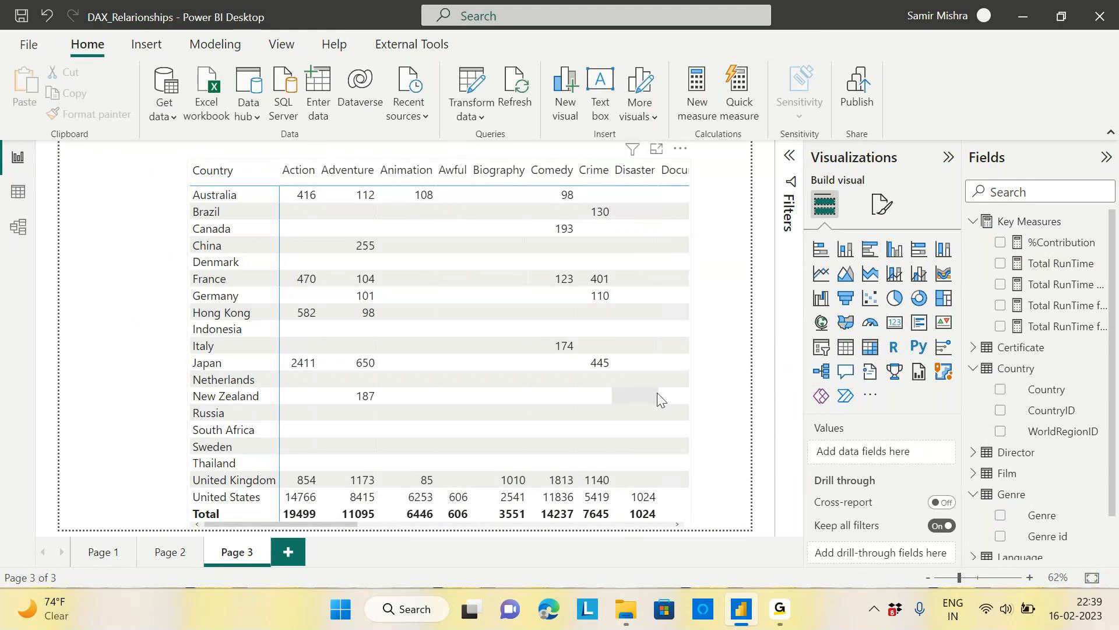
Step: Look through the matrix's genre columns and add a new measure to the Key Measures table
left_click_drag(323, 524, 630, 535)
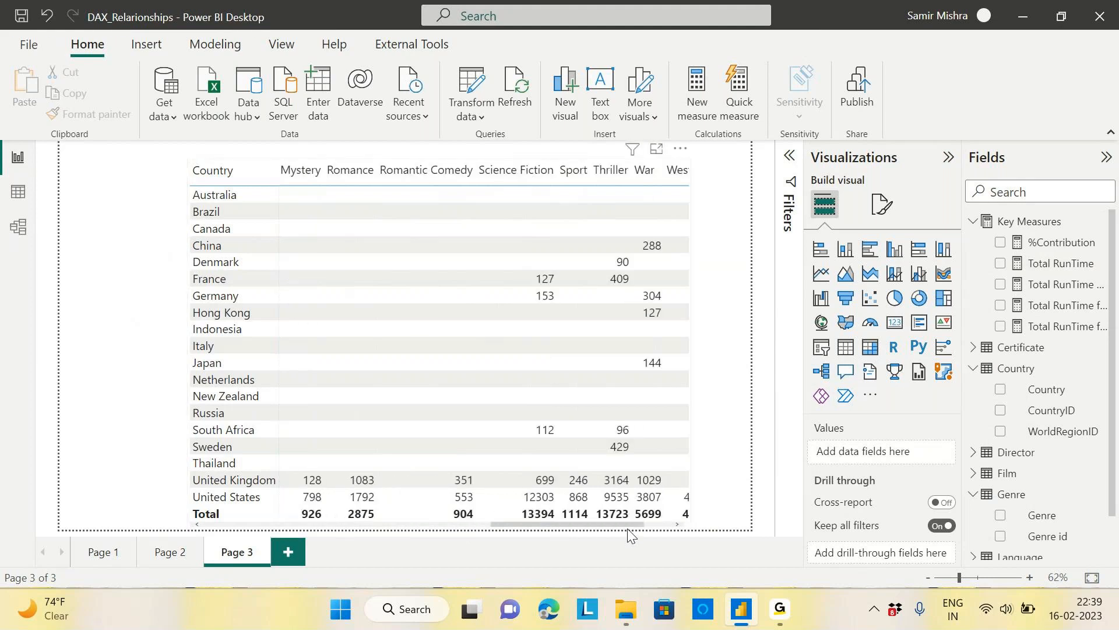
left_click(608, 194)
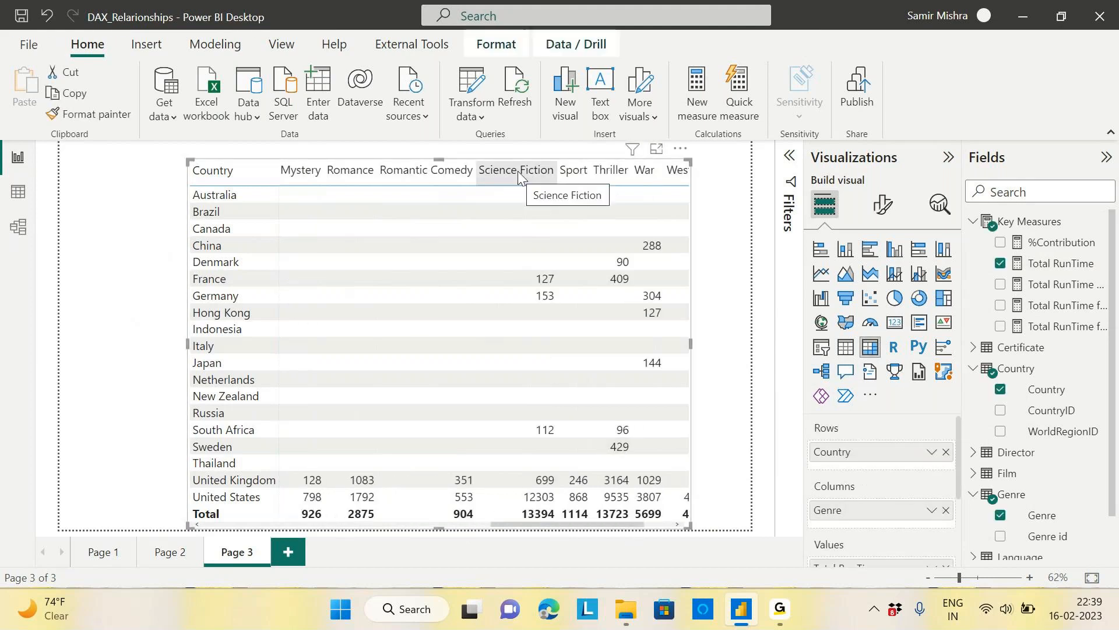
left_click_drag(543, 525, 385, 534)
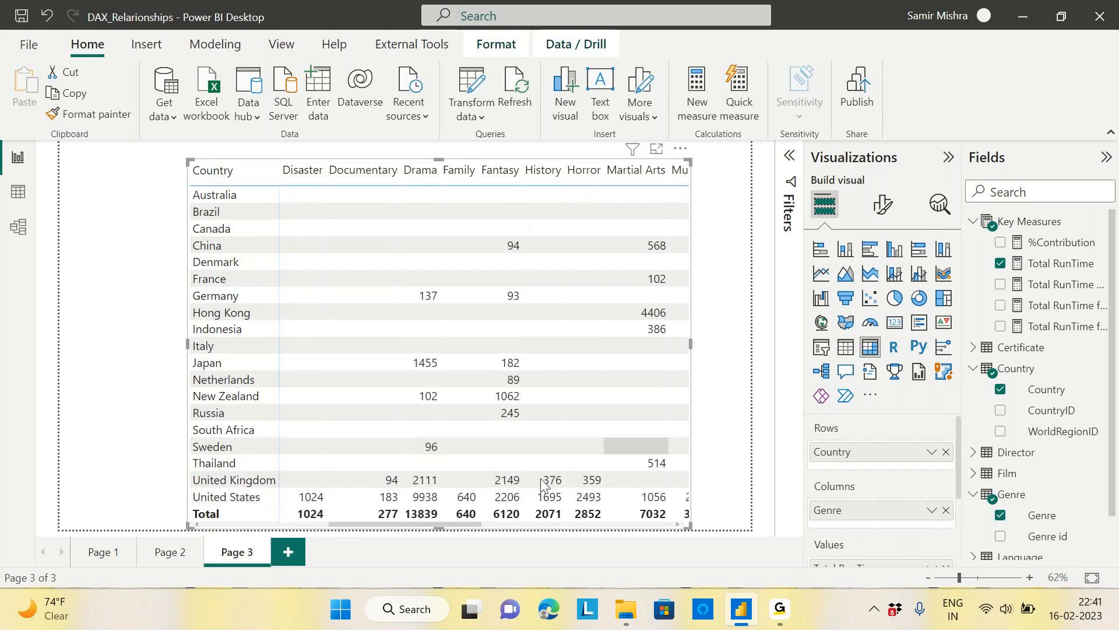
right_click(1097, 224)
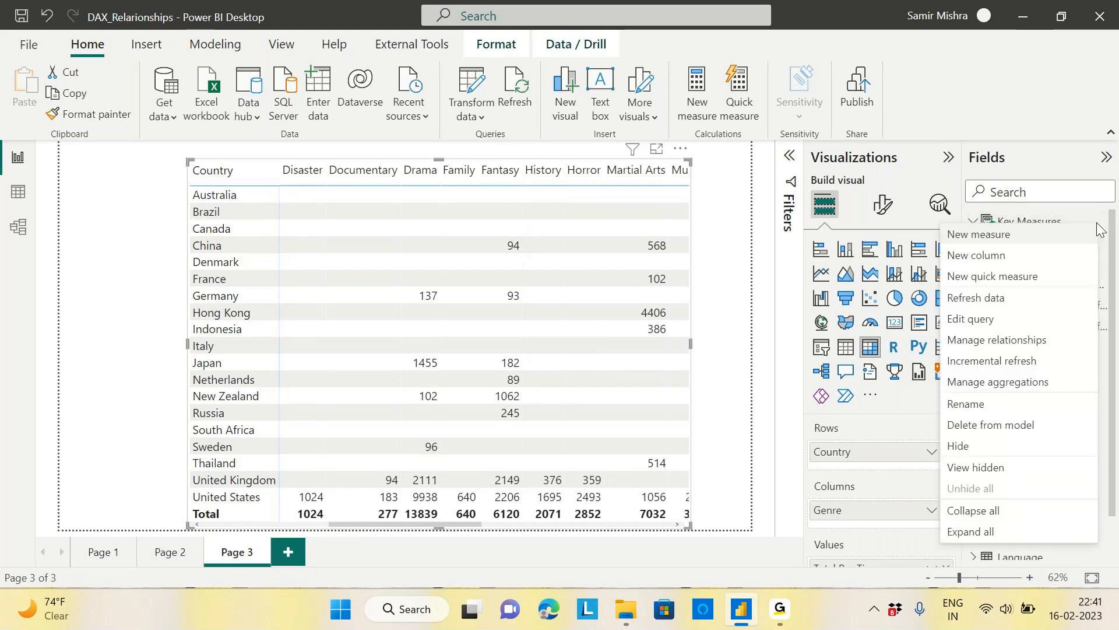
left_click(1018, 236)
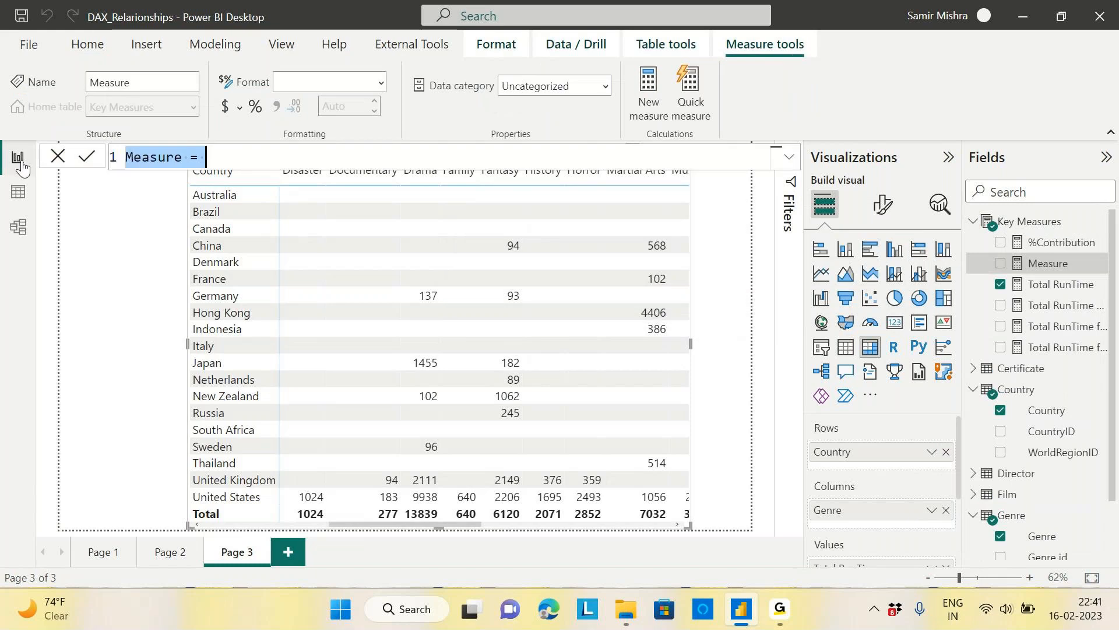
Step: Name the new measure "Total RunTime Best Gener Not United" and start its formula on a new line
type("Total")
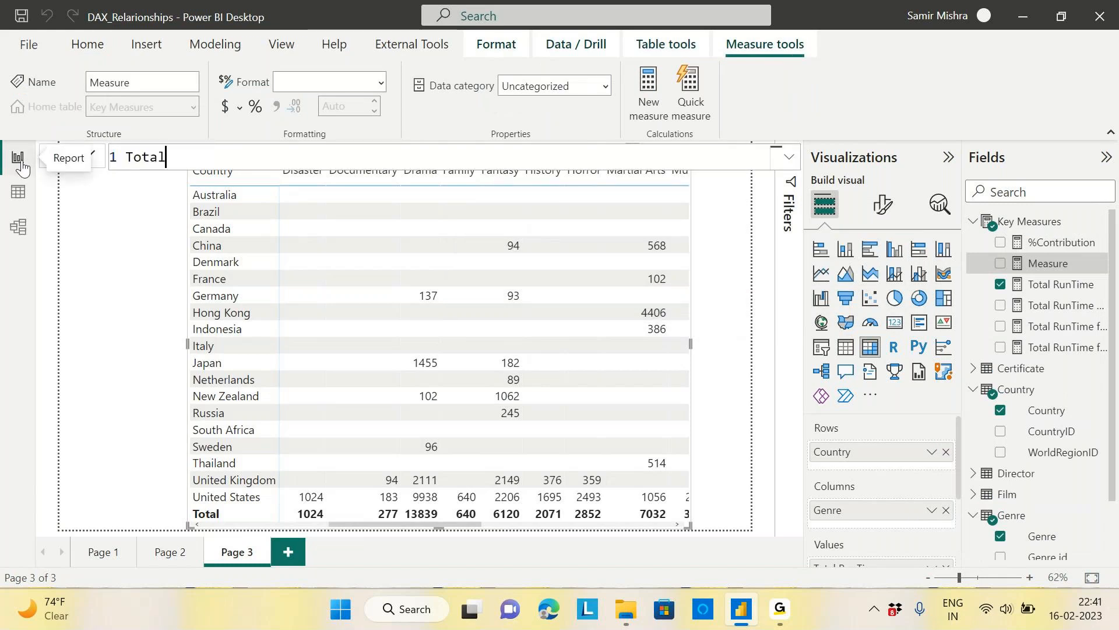
type(" Runtim")
key("BackSpace")
key("BackSpace")
key("BackSpace")
type("Ti")
type("me")
type(" for")
key("BackSpace")
key("BackSpace")
key("BackSpace")
type("Best Gener not")
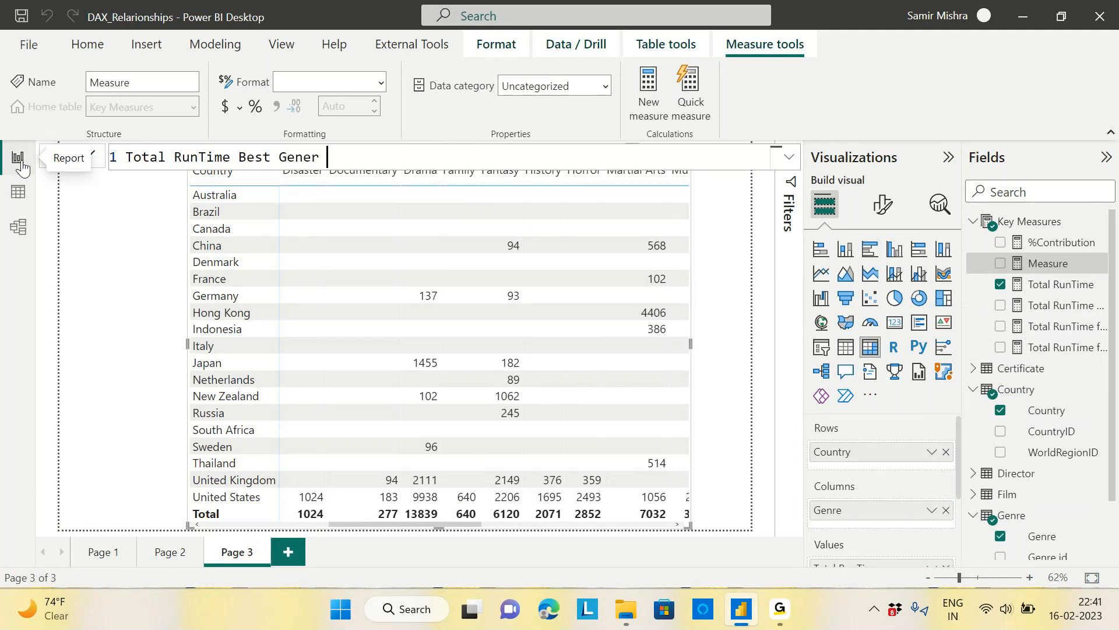
key("BackSpace")
key("BackSpace")
key("BackSpace")
key("BackSpace")
type("Not Unites")
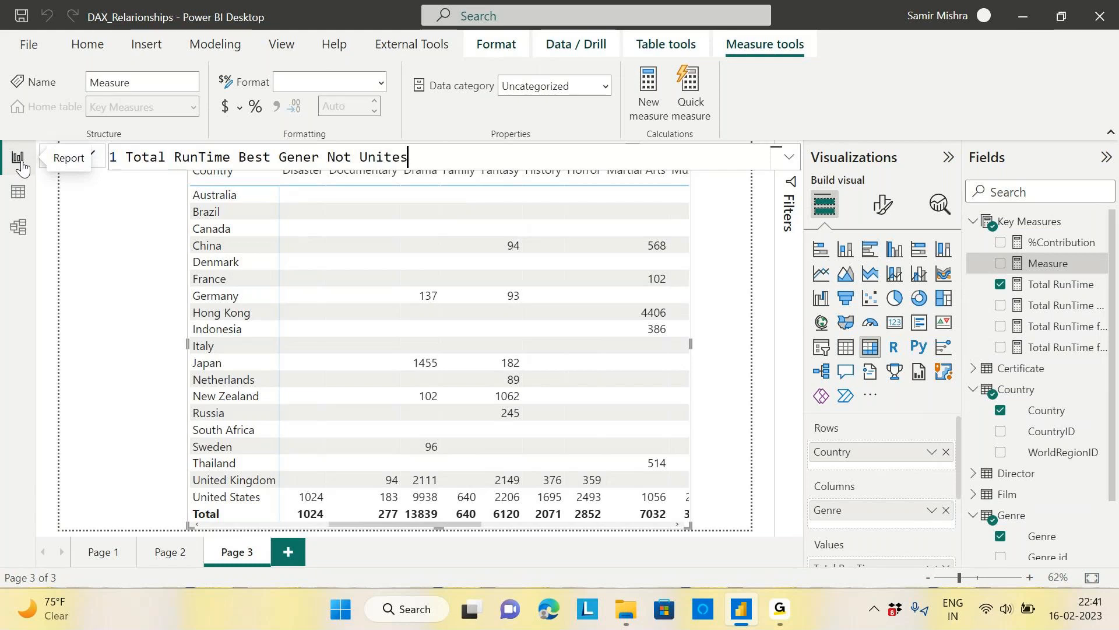
key("BackSpace")
type("d=")
key("shift+Return")
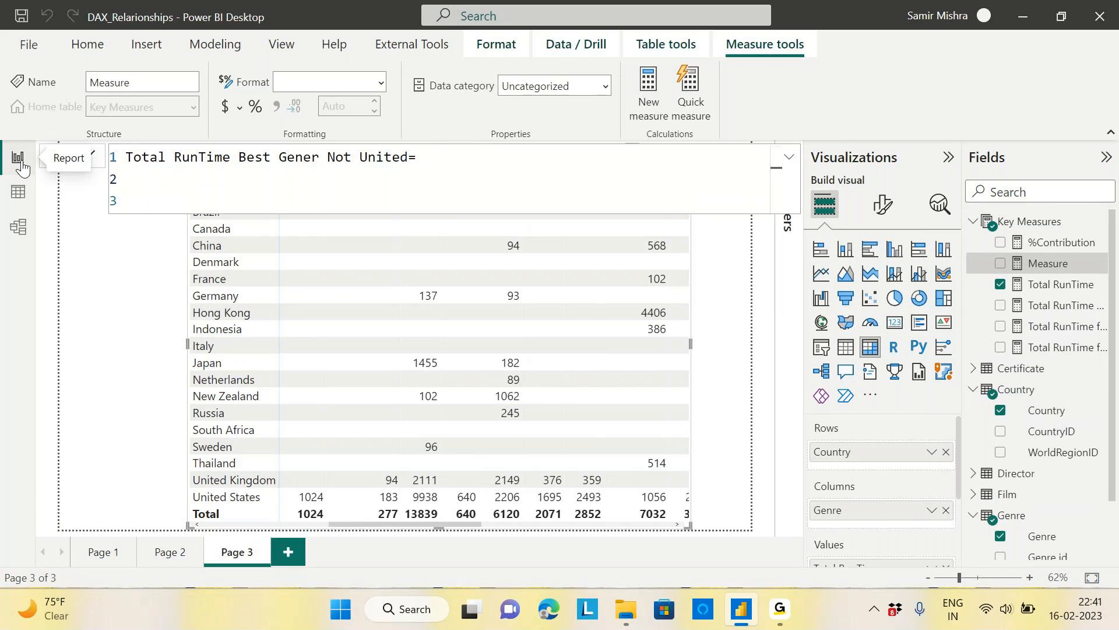
Step: Begin the formula with CALCULATE and set [Total RunTime] as its expression on a separate line
type("cal")
key("Tab")
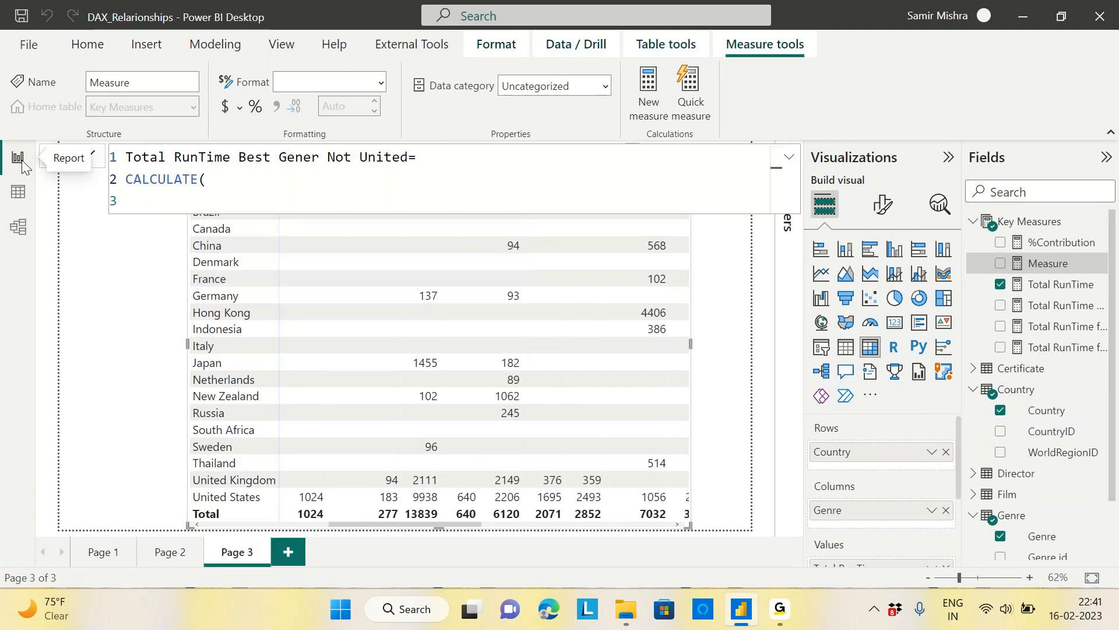
key("Return")
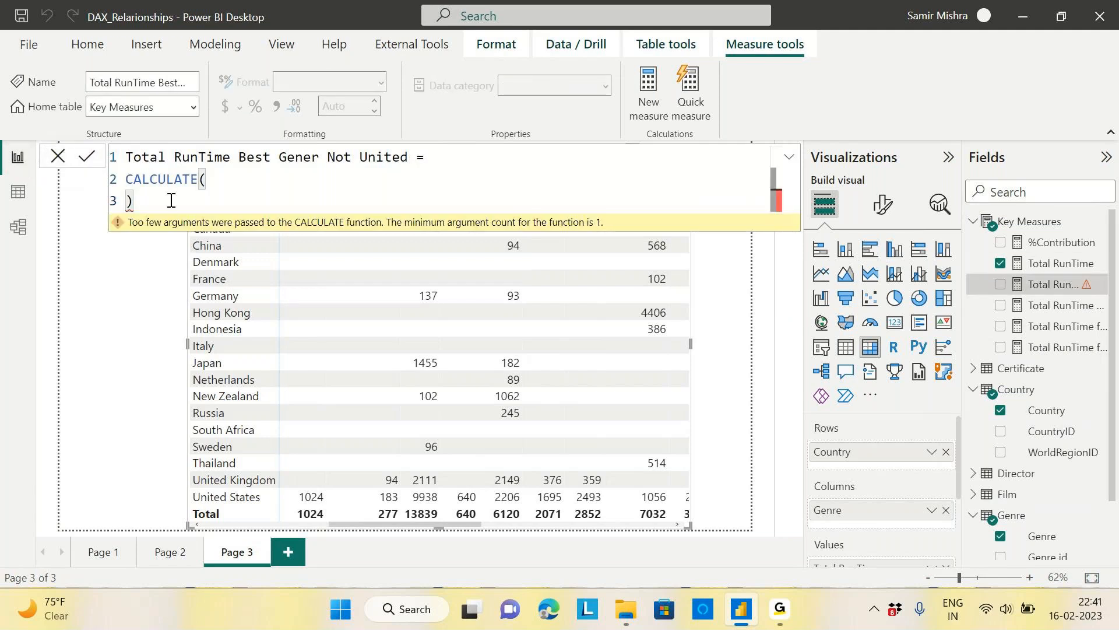
left_click(171, 200)
key("BackSpace")
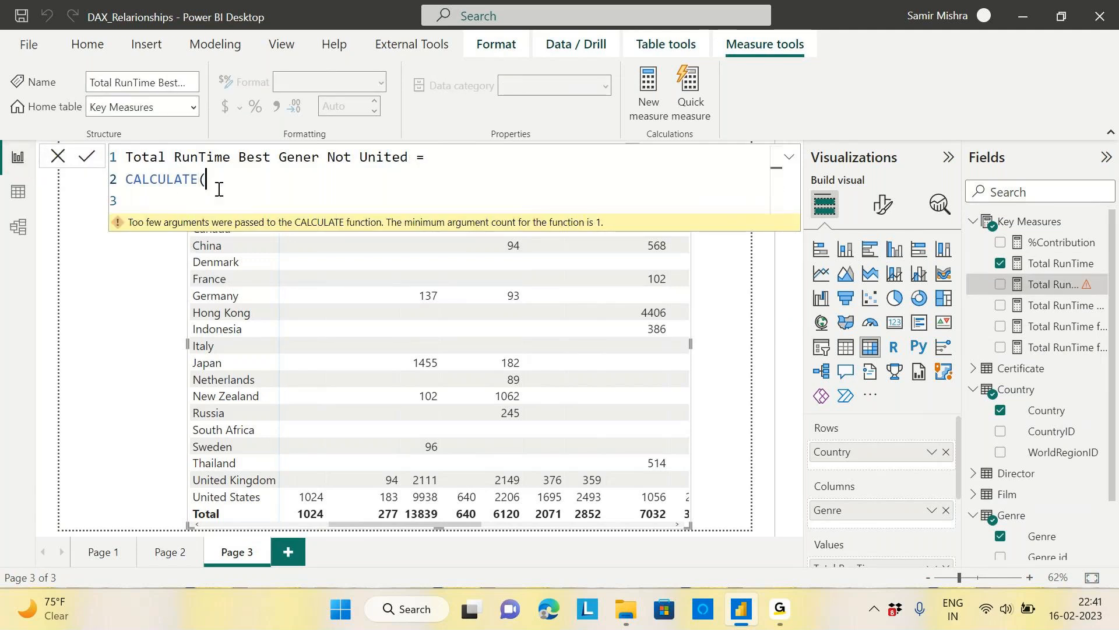
key("shift+Return")
type("[to")
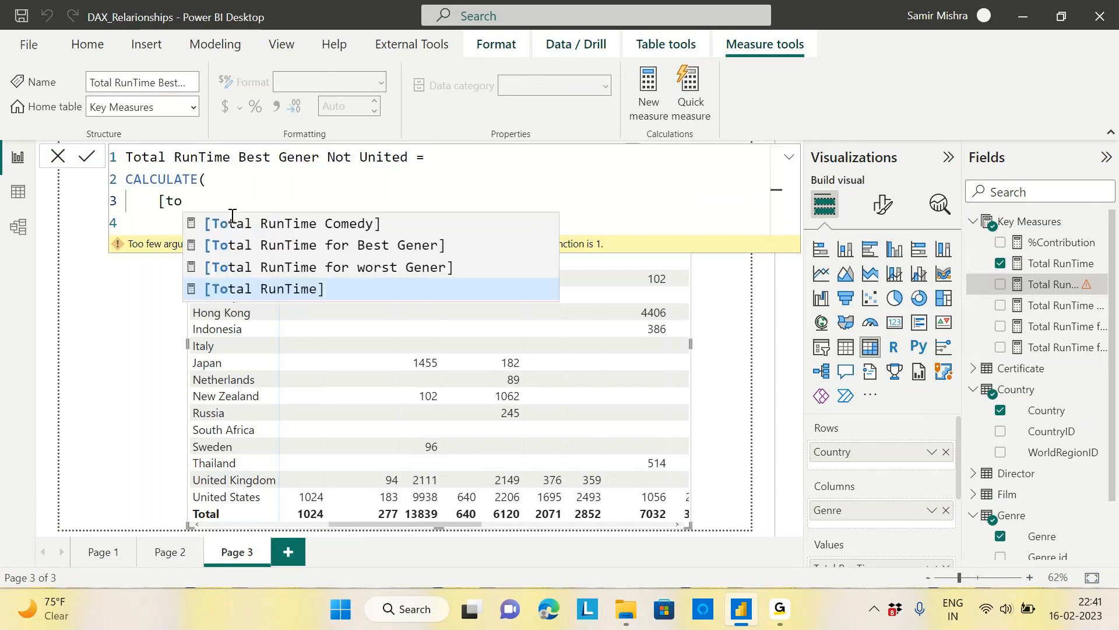
key("Tab")
type(",")
key("shift+Return")
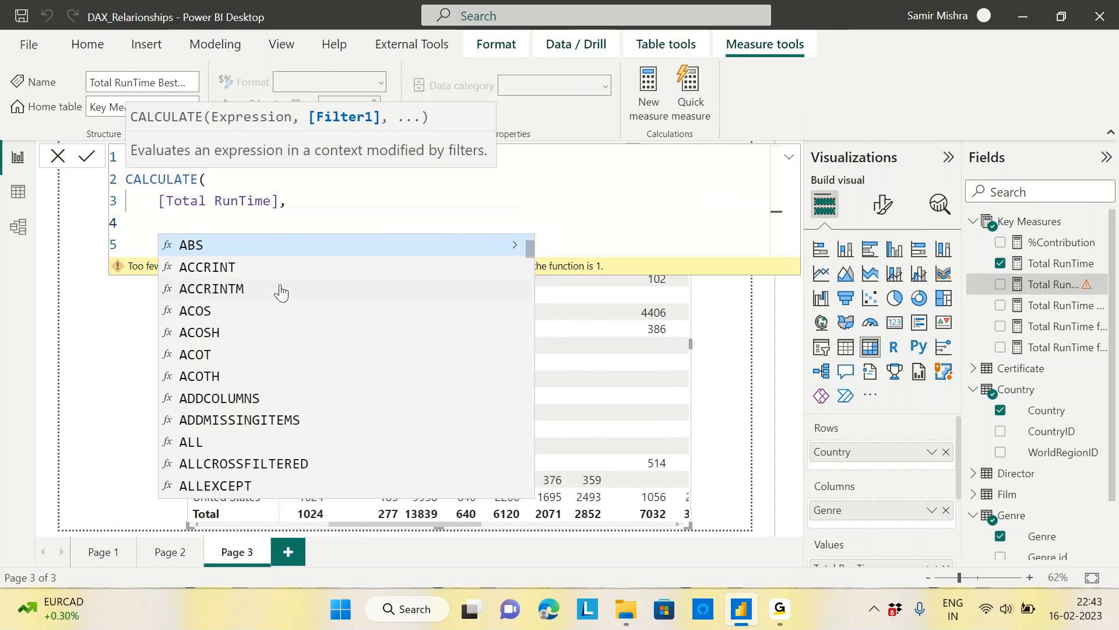
Step: Add a filter for Genre[Genre] IN "Fanatasy" and "Science Fiction", and close the CALCULATE function
type("ge")
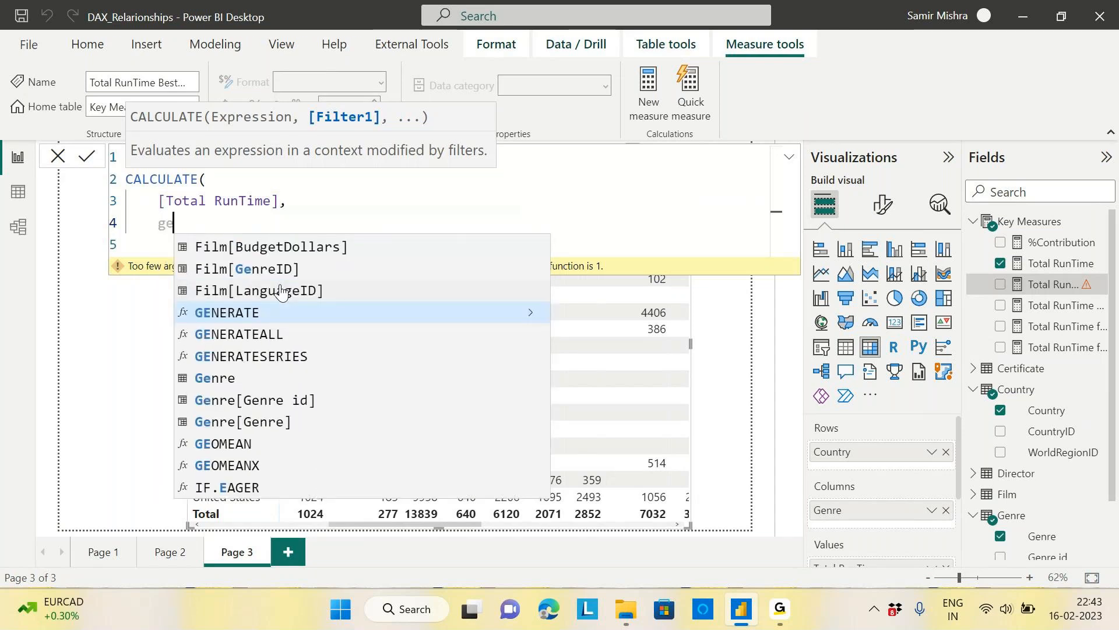
type("nr")
left_click(291, 310)
type("i")
key("BackSpace")
key("Caps_Lock")
type("IN{")
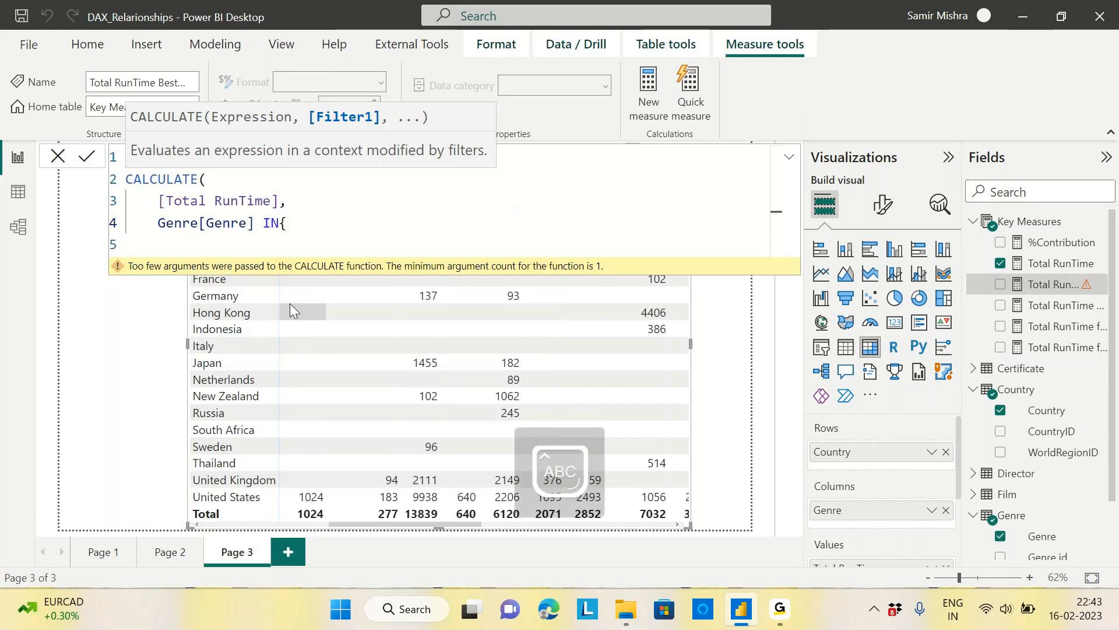
type("\"fAN")
key("BackSpace")
key("BackSpace")
key("BackSpace")
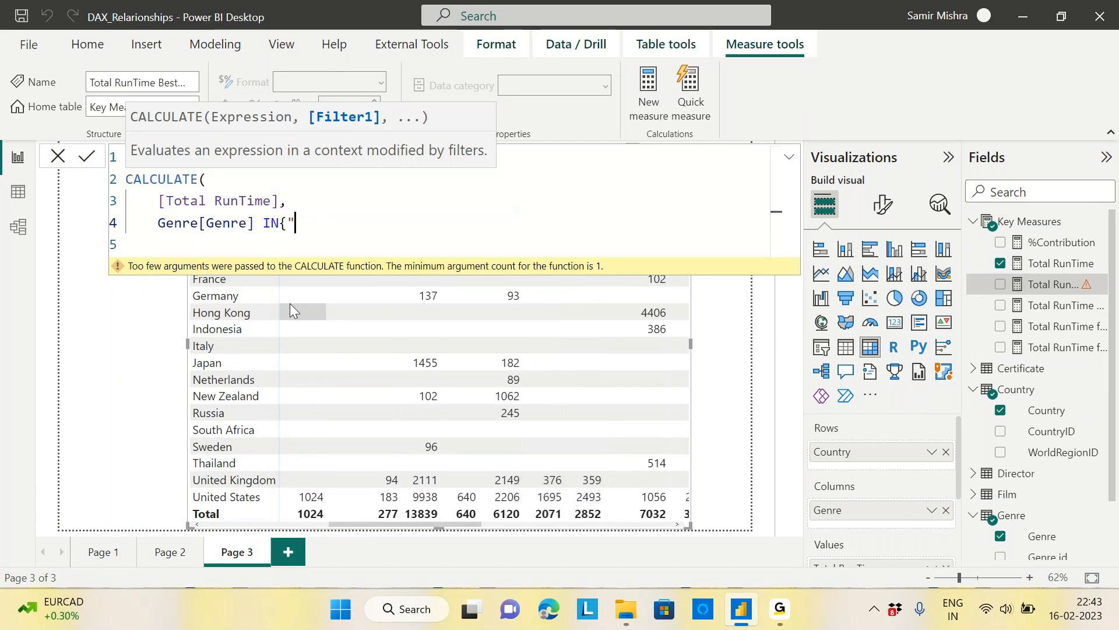
type("Fanatasy")
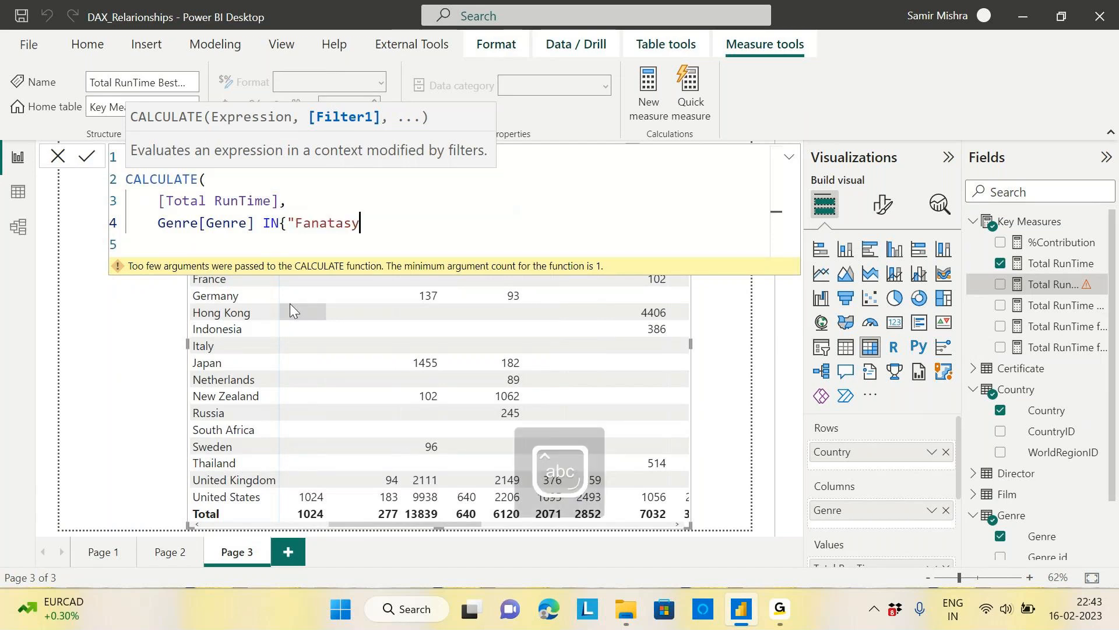
type("\",")
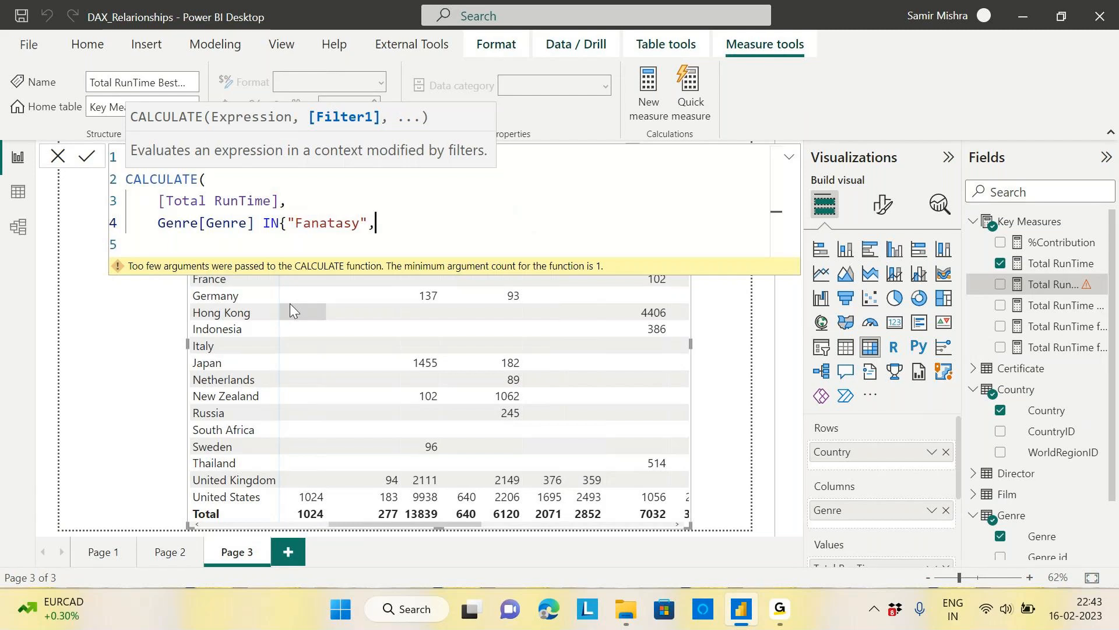
type("\"Science Fictiop")
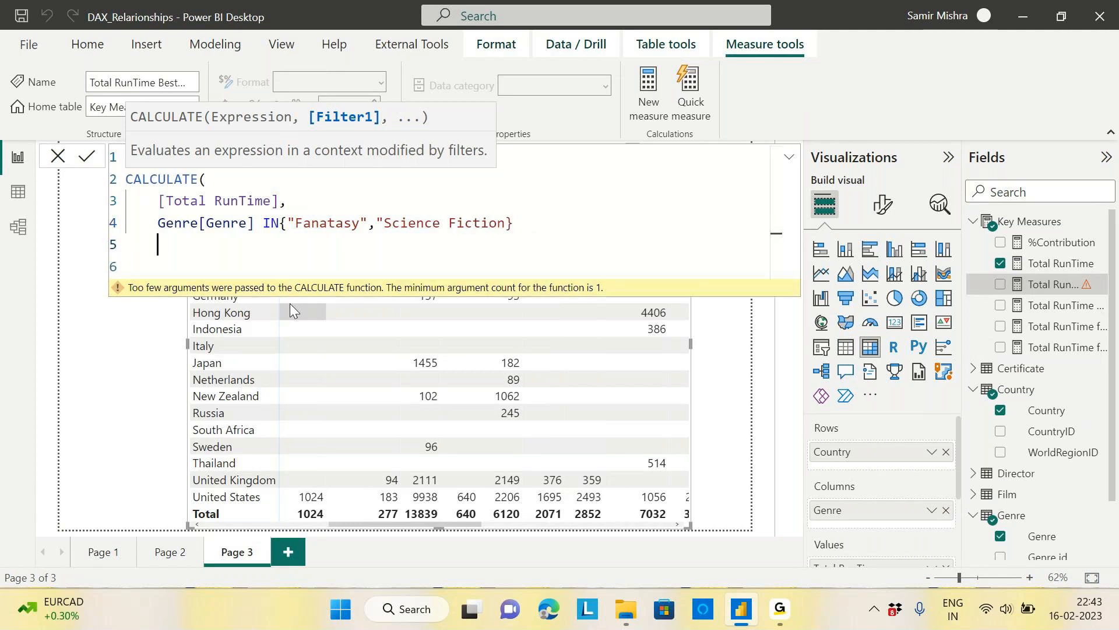
type(")")
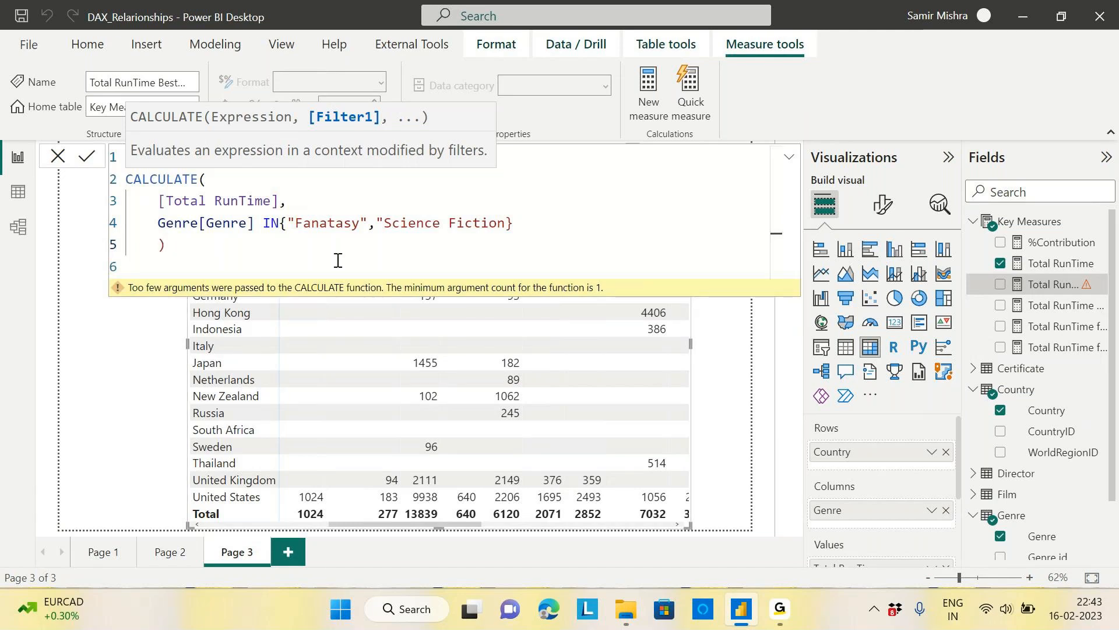
Step: Try to commit the formula, and add the missing closing quotation mark after Science Fiction
left_click(275, 256)
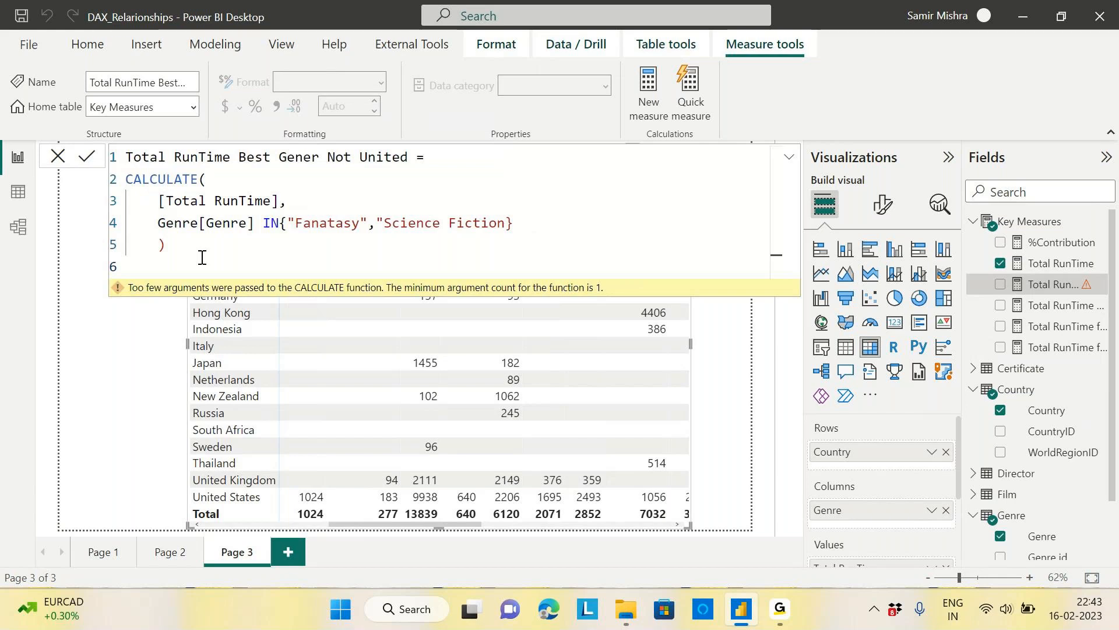
left_click(183, 246)
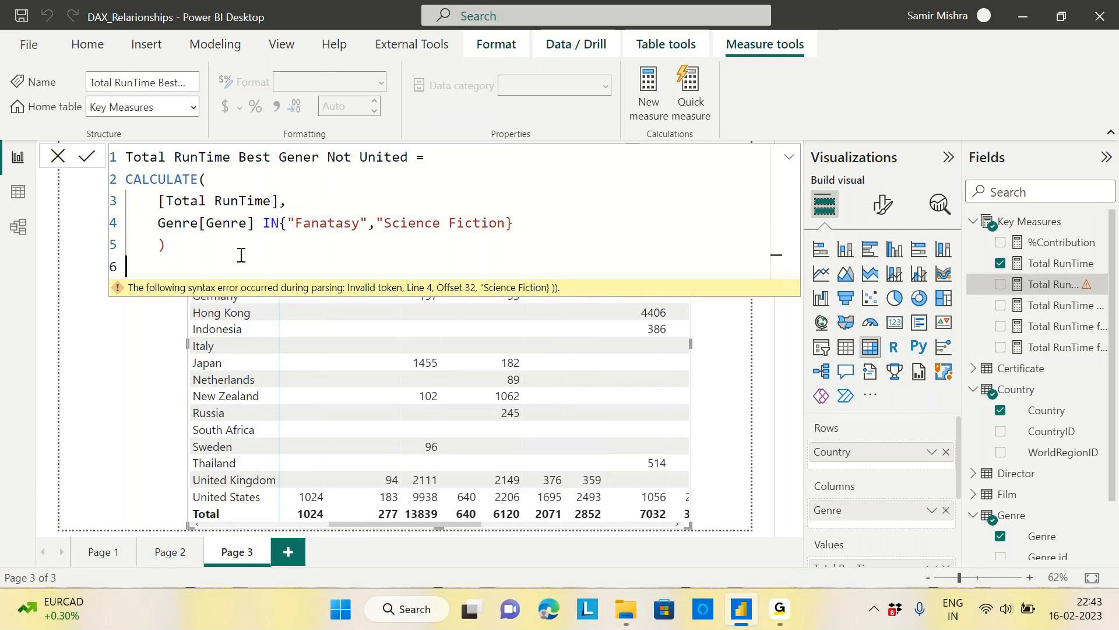
left_click(507, 223)
type("\"")
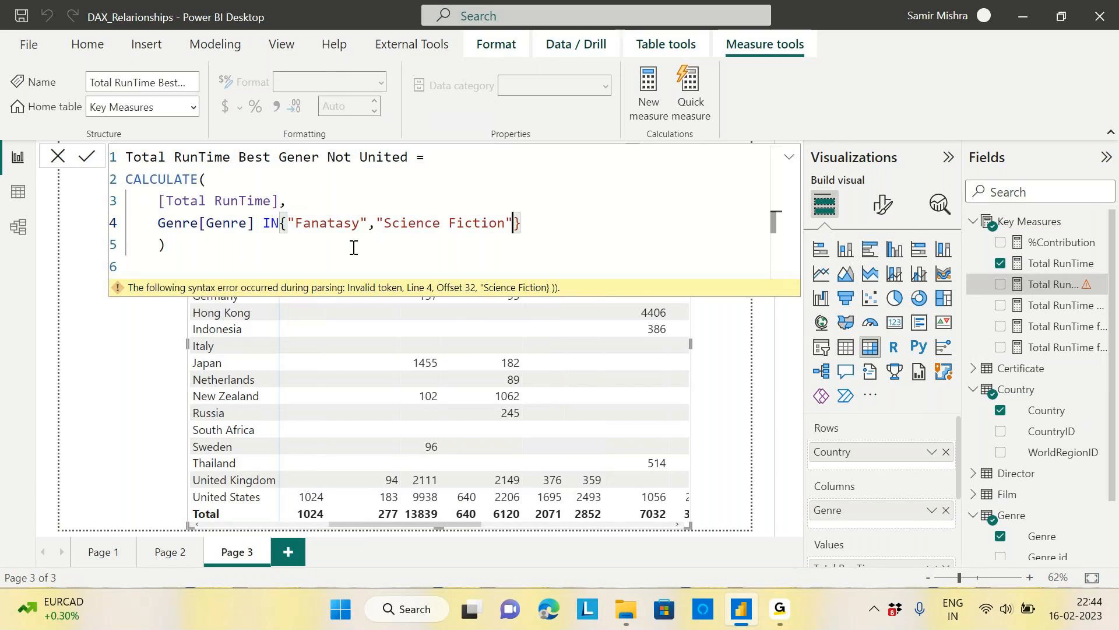
Step: Wrap the Genre[Genre] IN condition in KEEPFILTERS and commit the measure formula
left_click(158, 223)
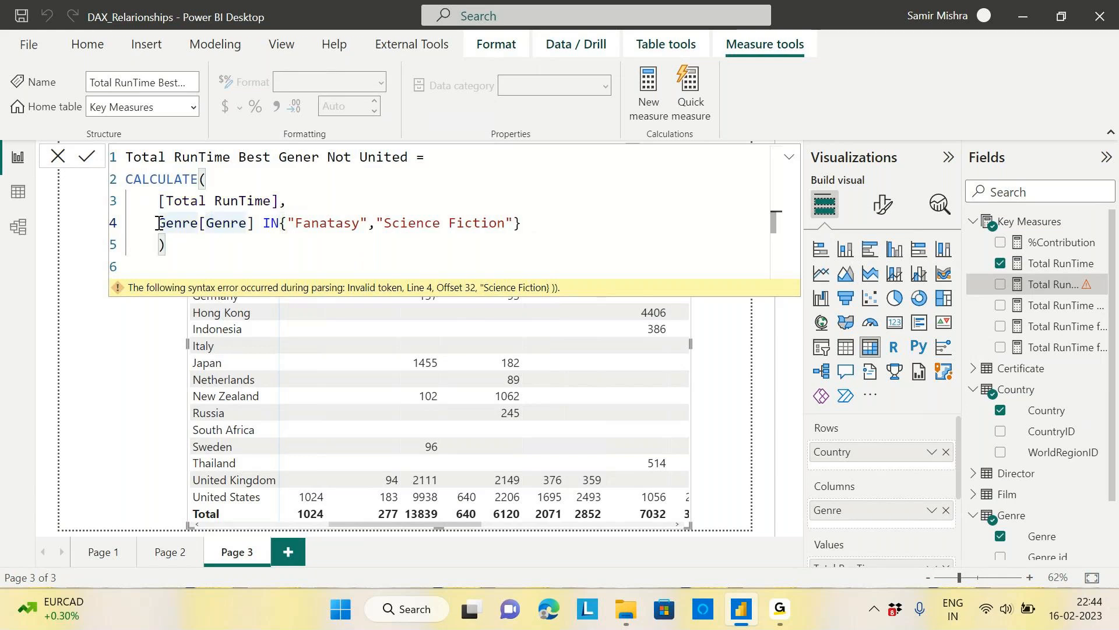
type("KEEPFILTERS(")
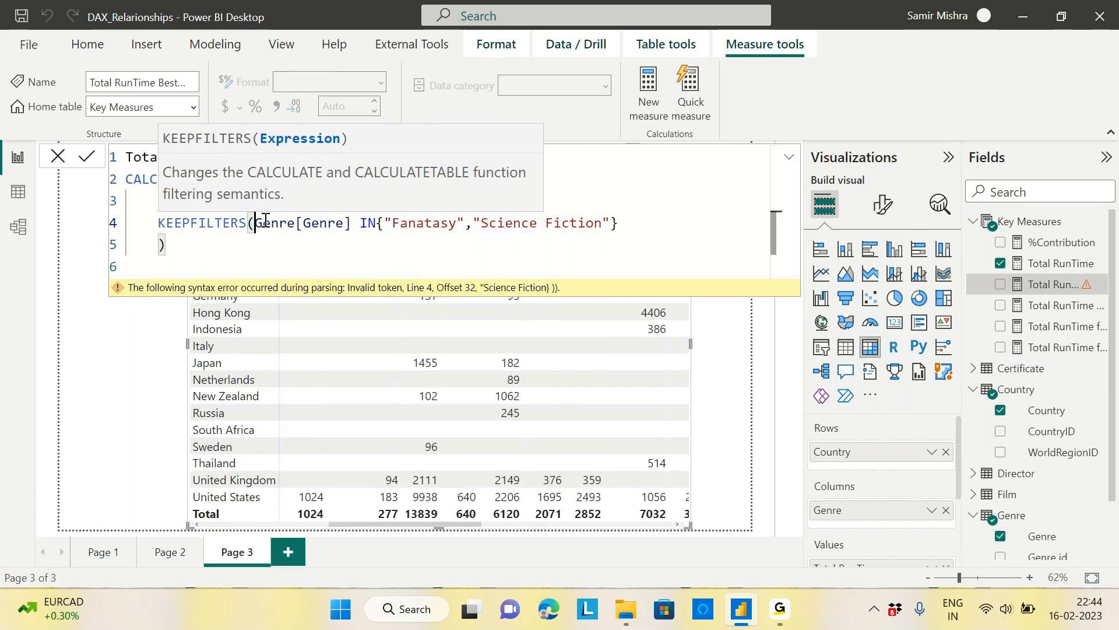
left_click(632, 223)
type(")")
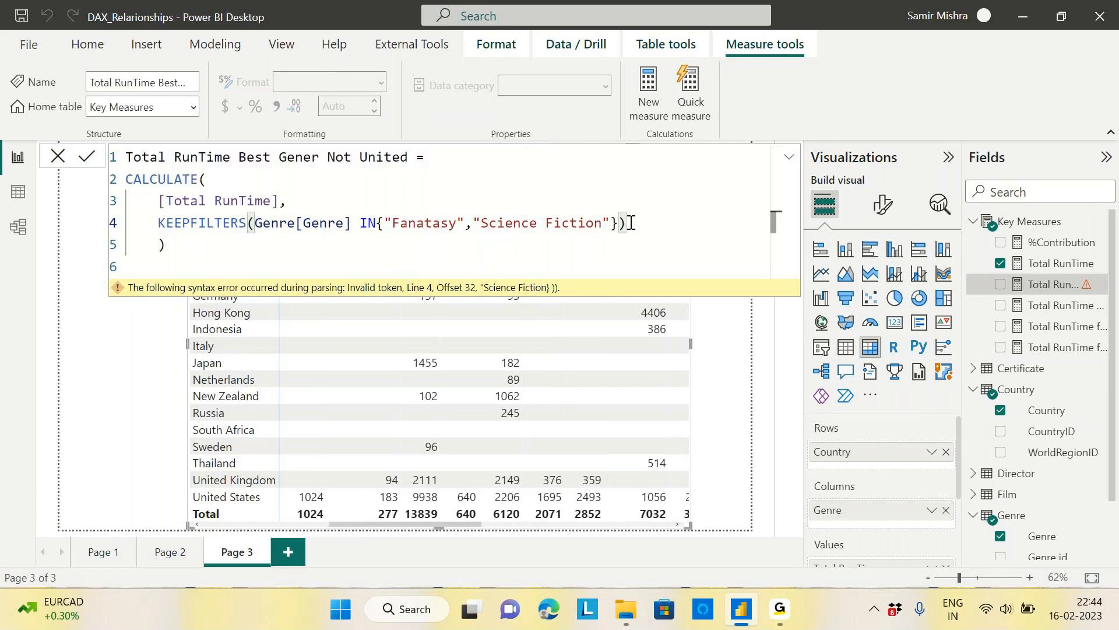
left_click(213, 245)
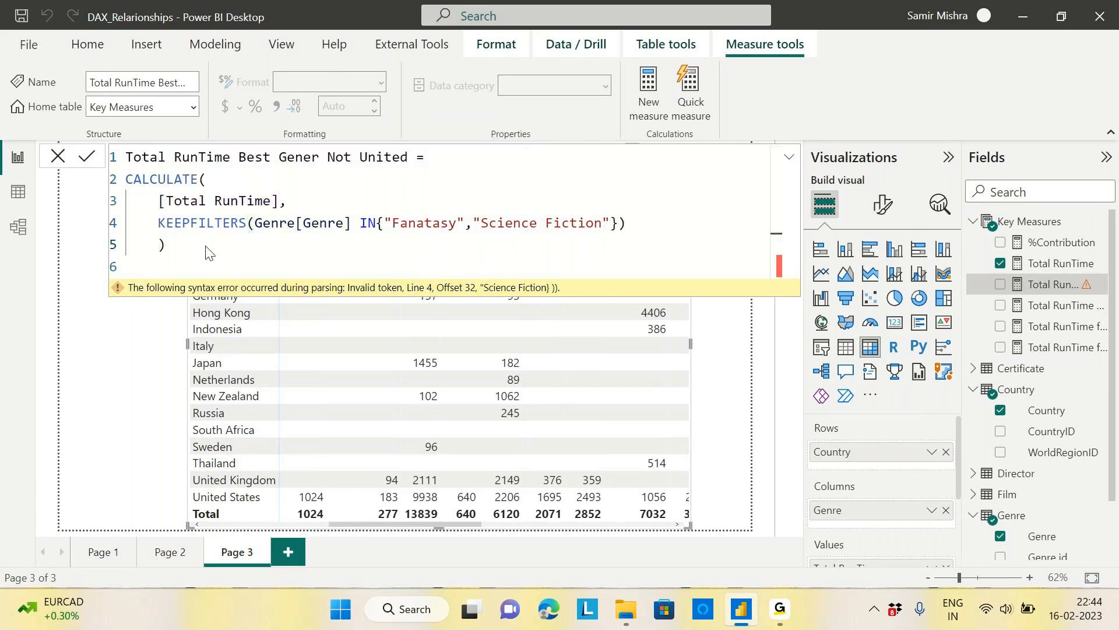
key("Return")
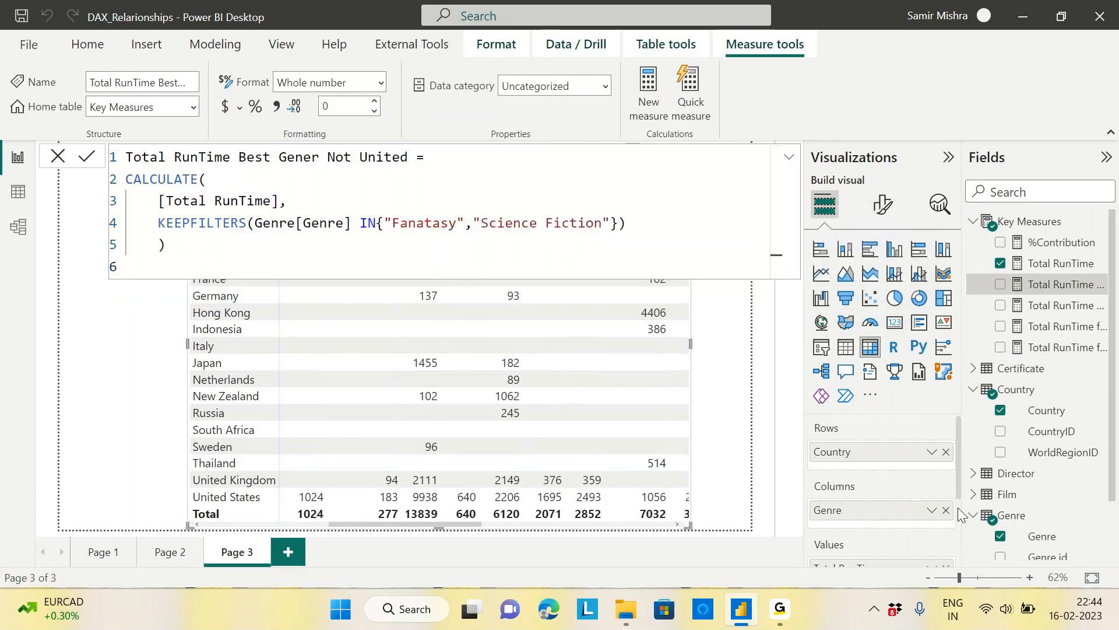
Step: Replace Total RunTime in the matrix values with the new Total RunTime Best Gener Not United measure
scroll(959, 513, "down", 2)
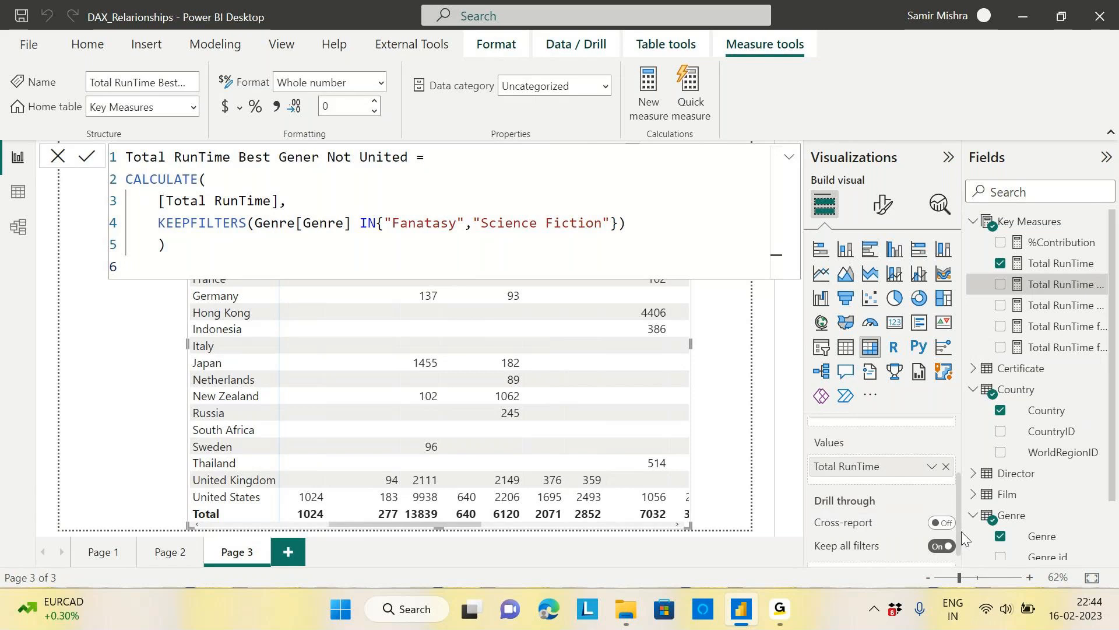
left_click(946, 463)
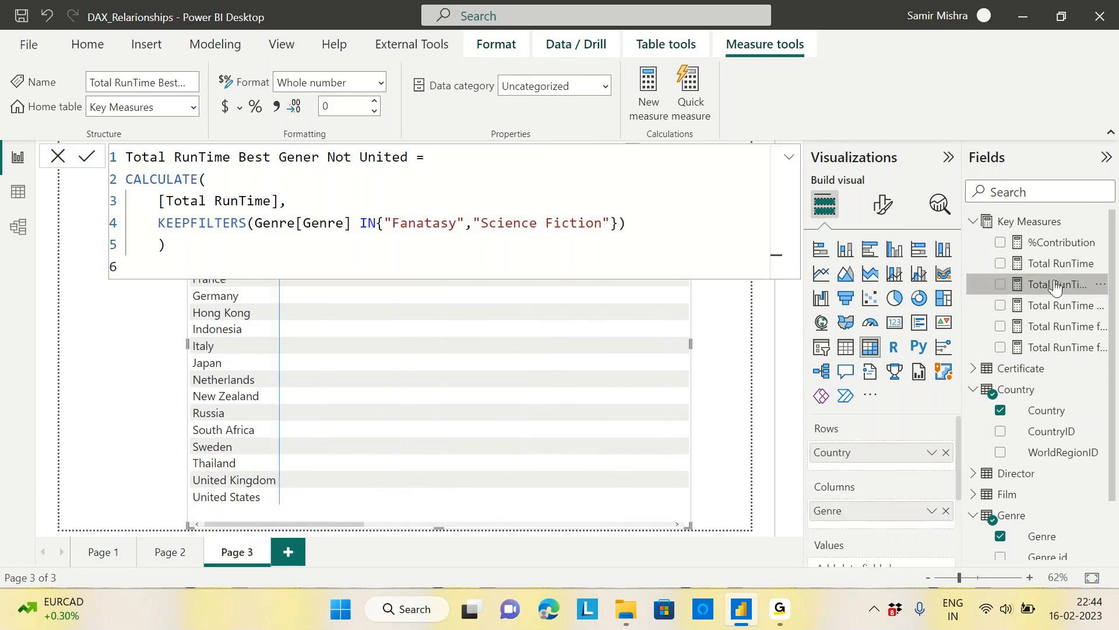
left_click_drag(1055, 285, 898, 455)
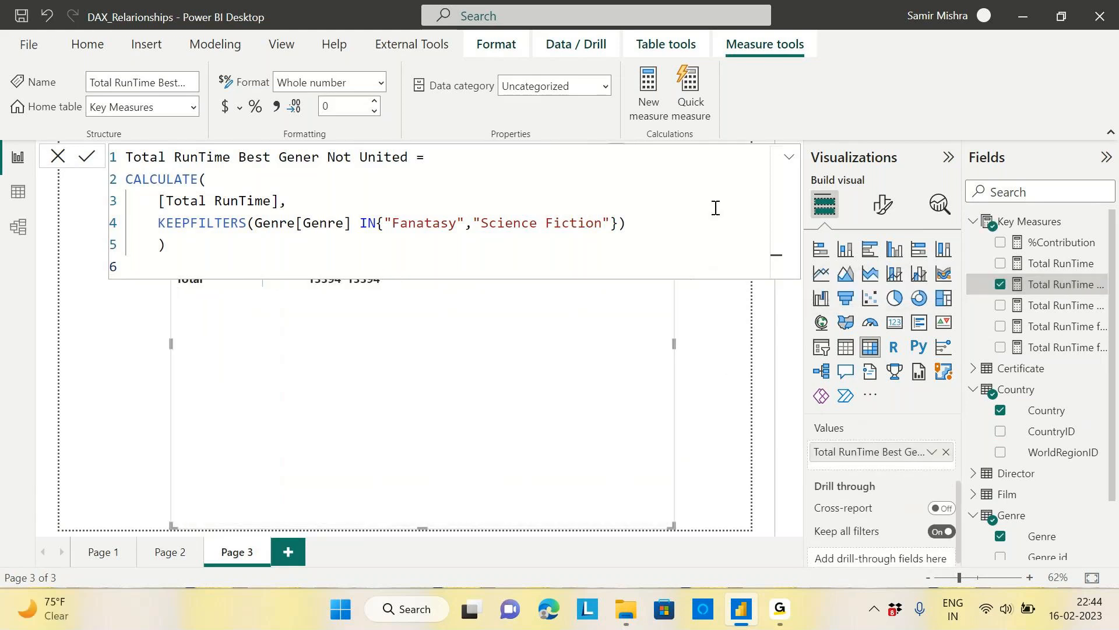
Step: Shrink the matrix and move it lower on the page, and expand the measure's full formula again
left_click(788, 157)
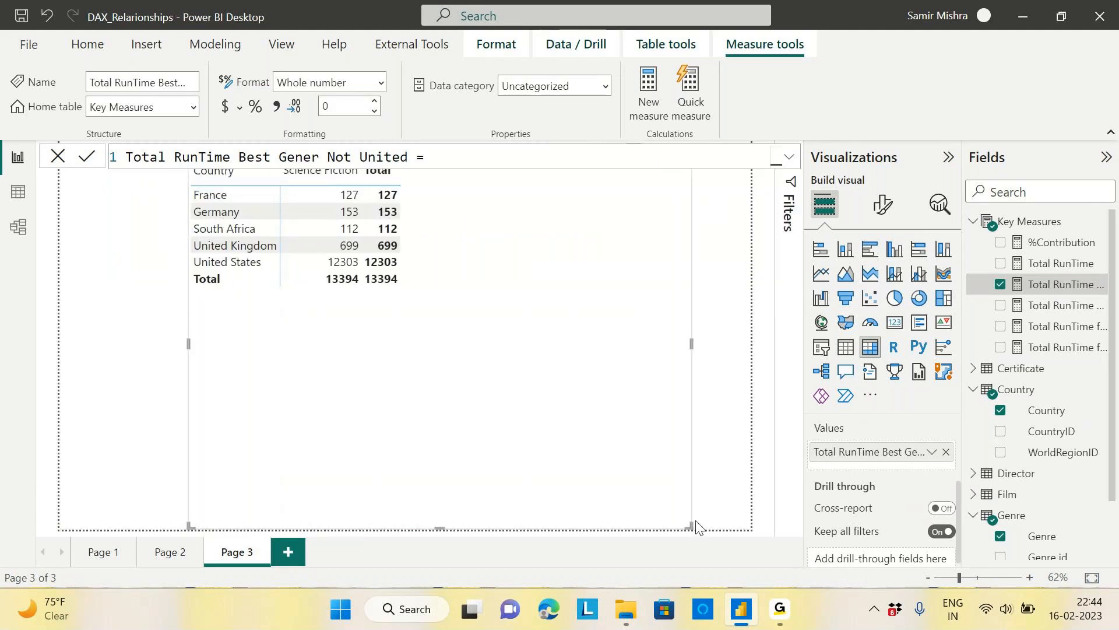
left_click_drag(692, 525, 635, 403)
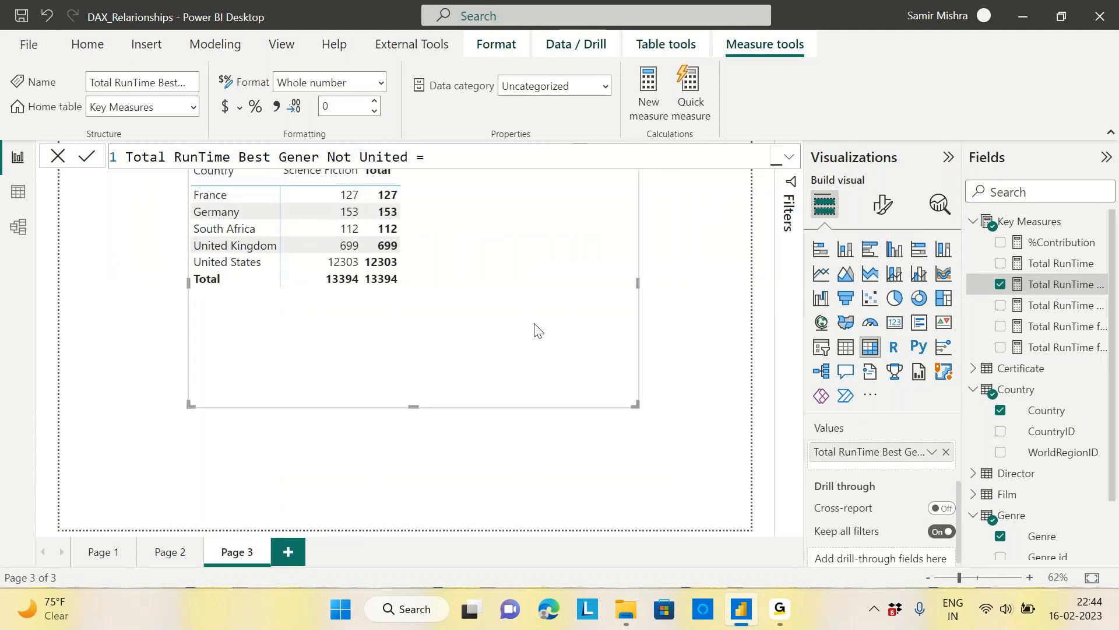
left_click_drag(534, 327, 560, 390)
left_click(789, 157)
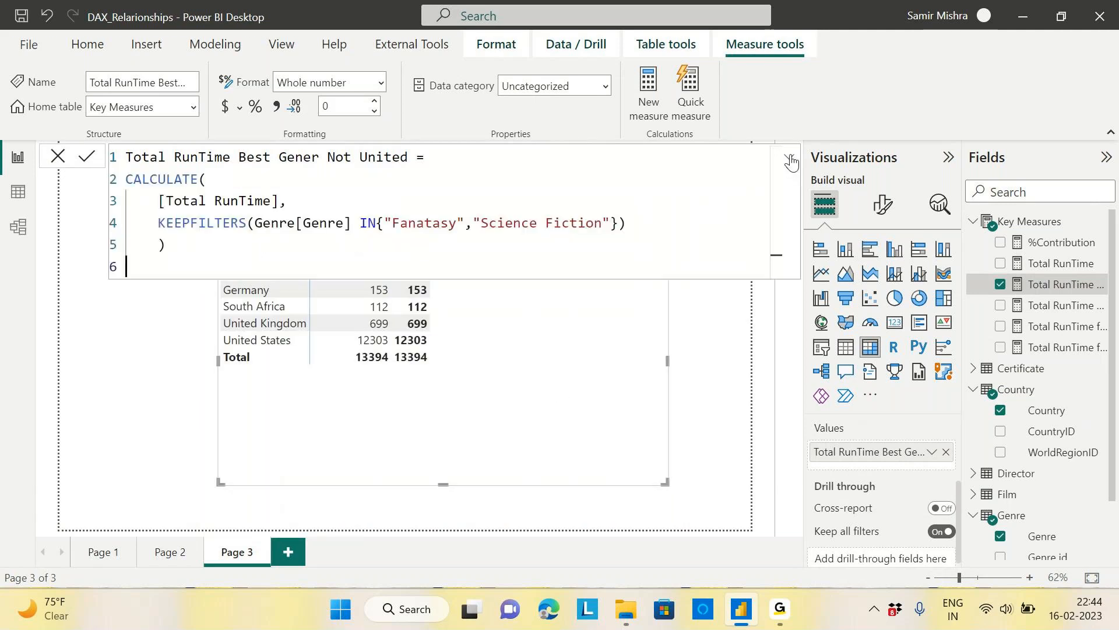
Step: Correct the misspelled genre to Fantasy in the measure's IN list, commit the formula, and move the matrix below the formula
double_click(458, 224)
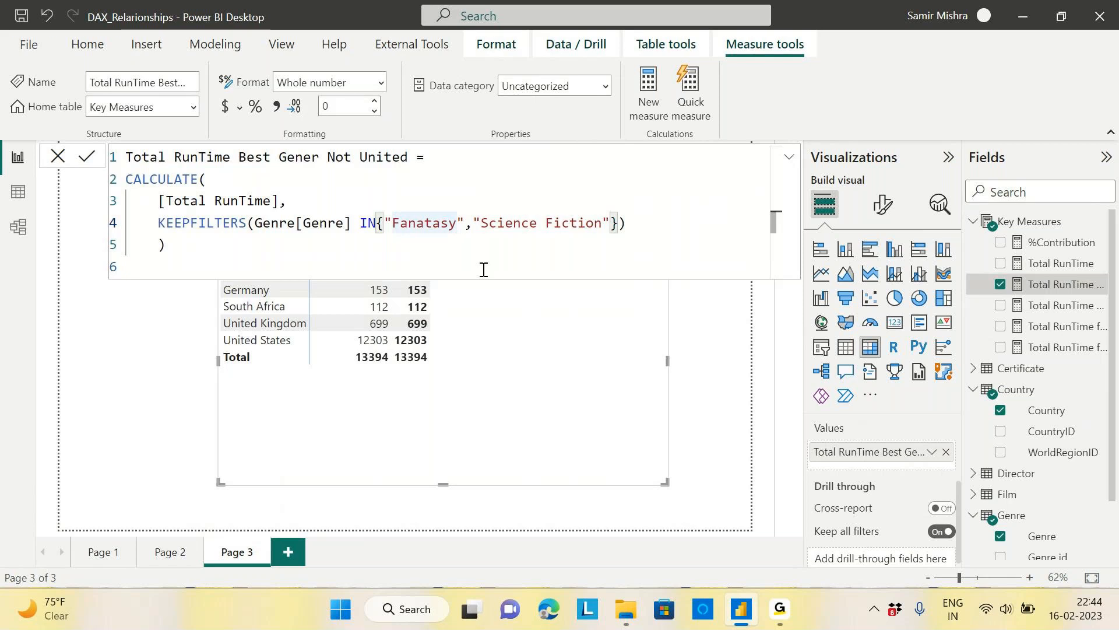
type("Fantasy")
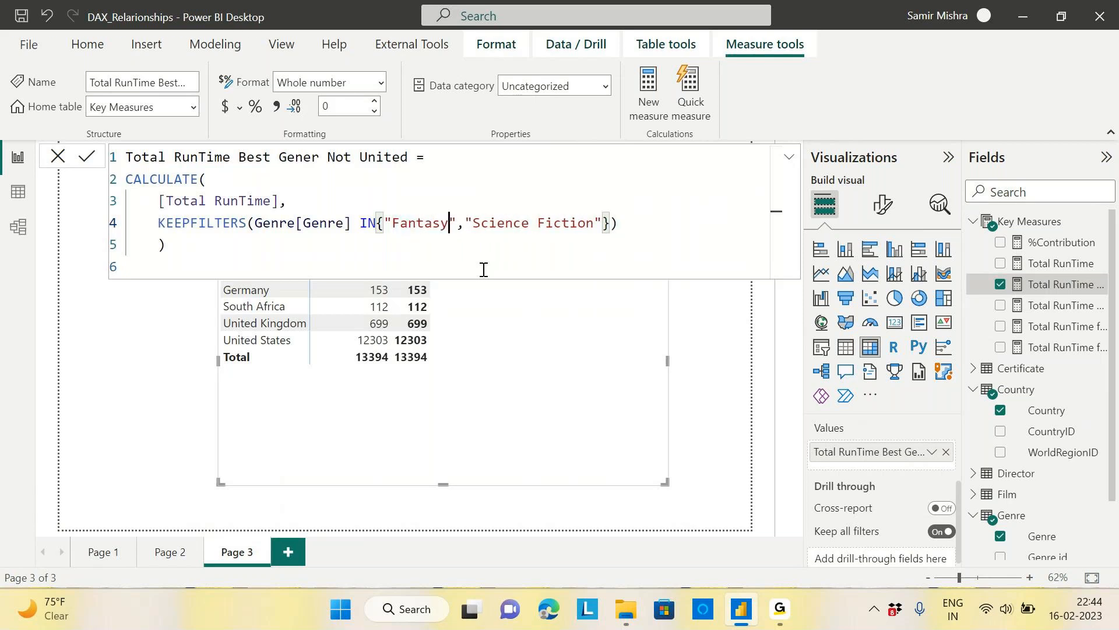
left_click(188, 249)
key("Return")
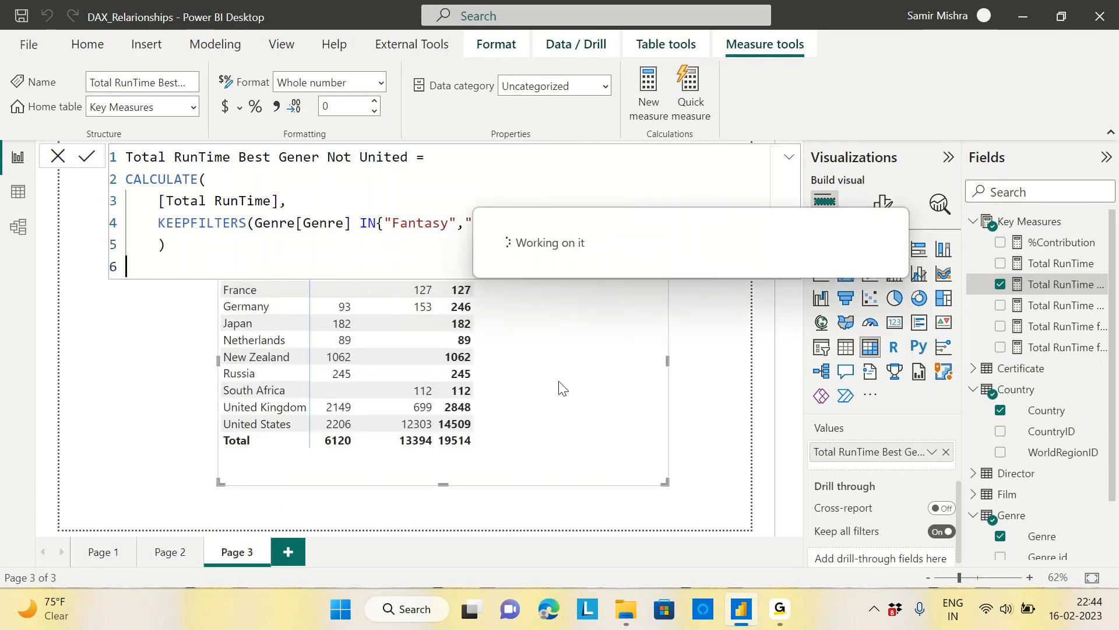
left_click_drag(572, 328, 582, 372)
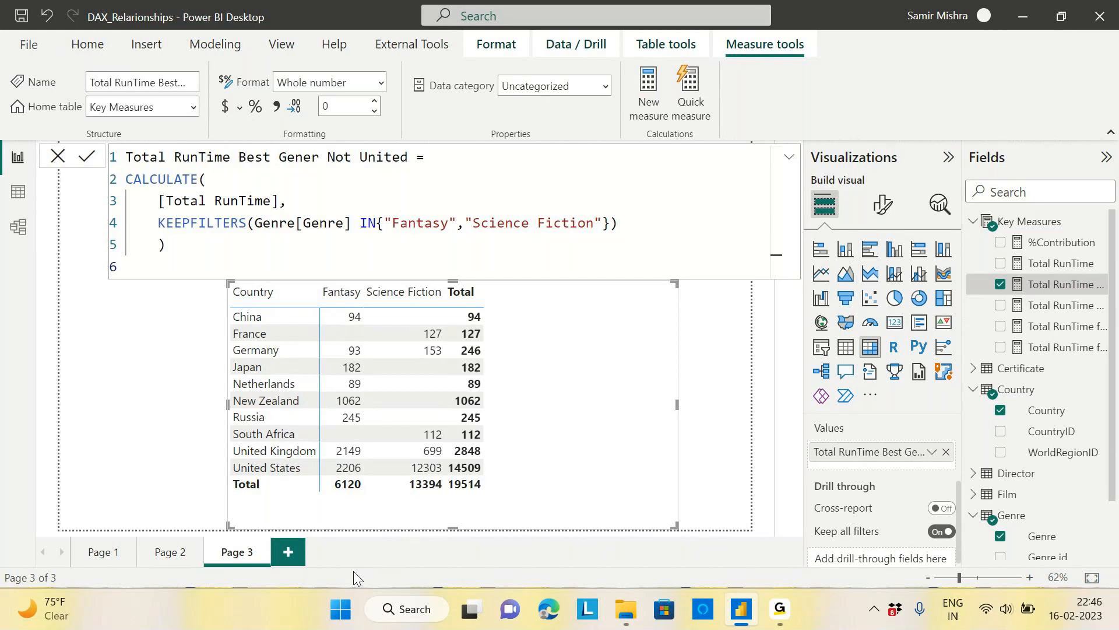
Step: Add a second filter argument on a new line after the KEEPFILTERS condition, starting it with the CONTAINSSTRING function
left_click(638, 218)
type(",")
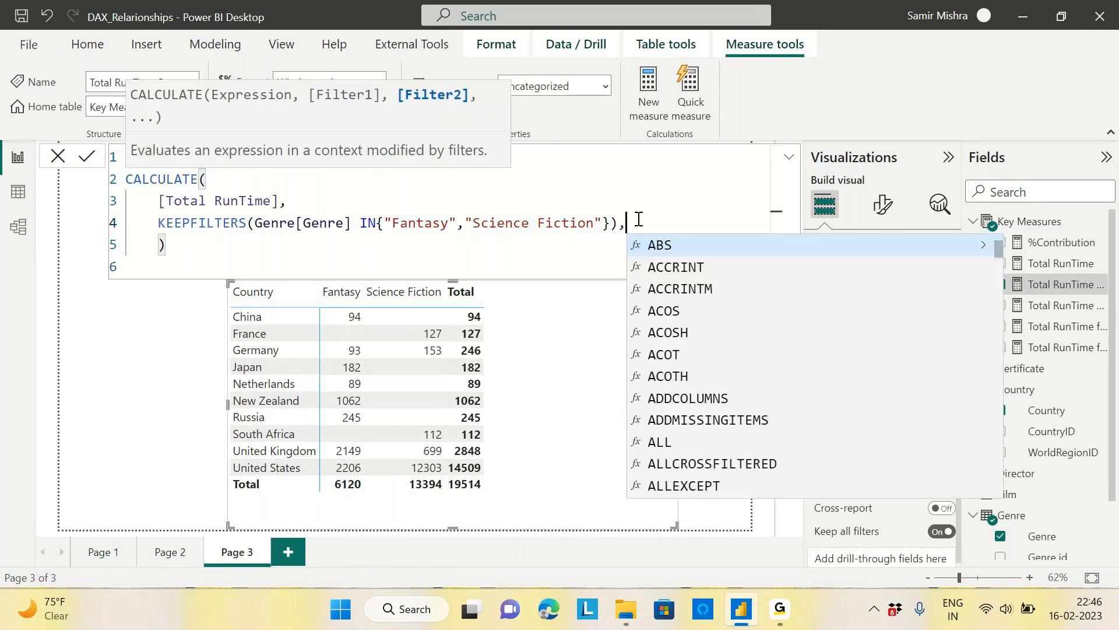
key("Caps_Lock")
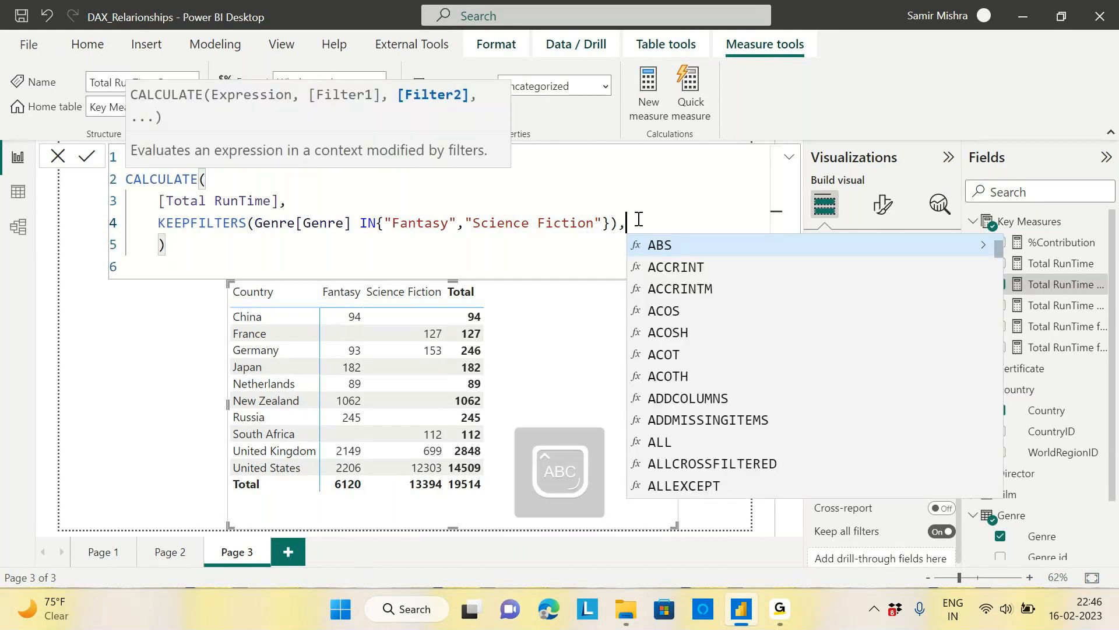
key("shift+Return")
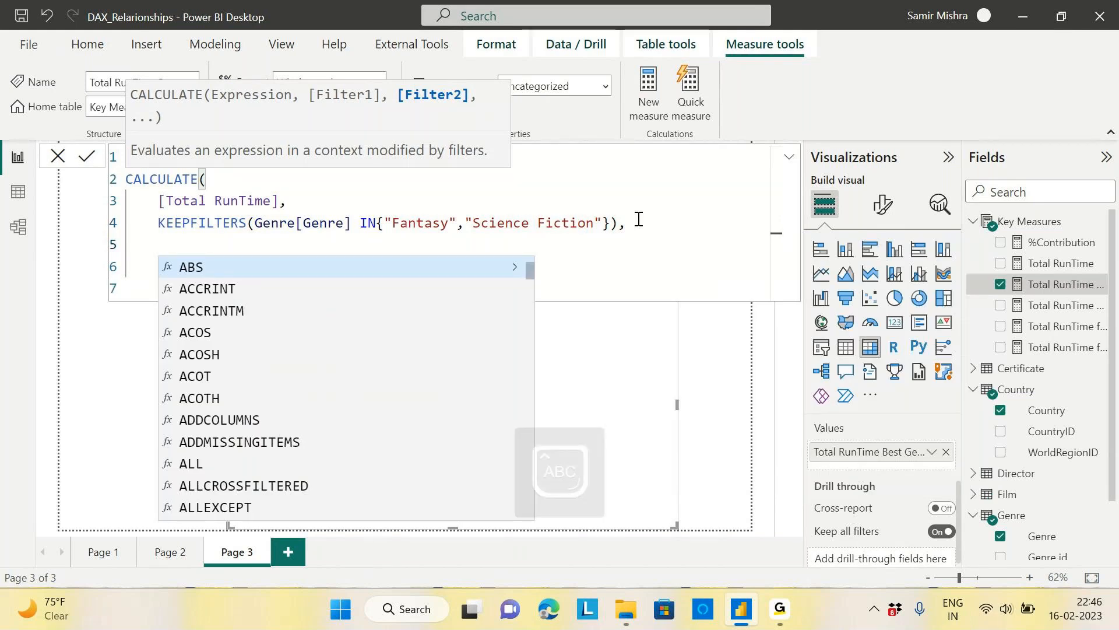
type("CONTA")
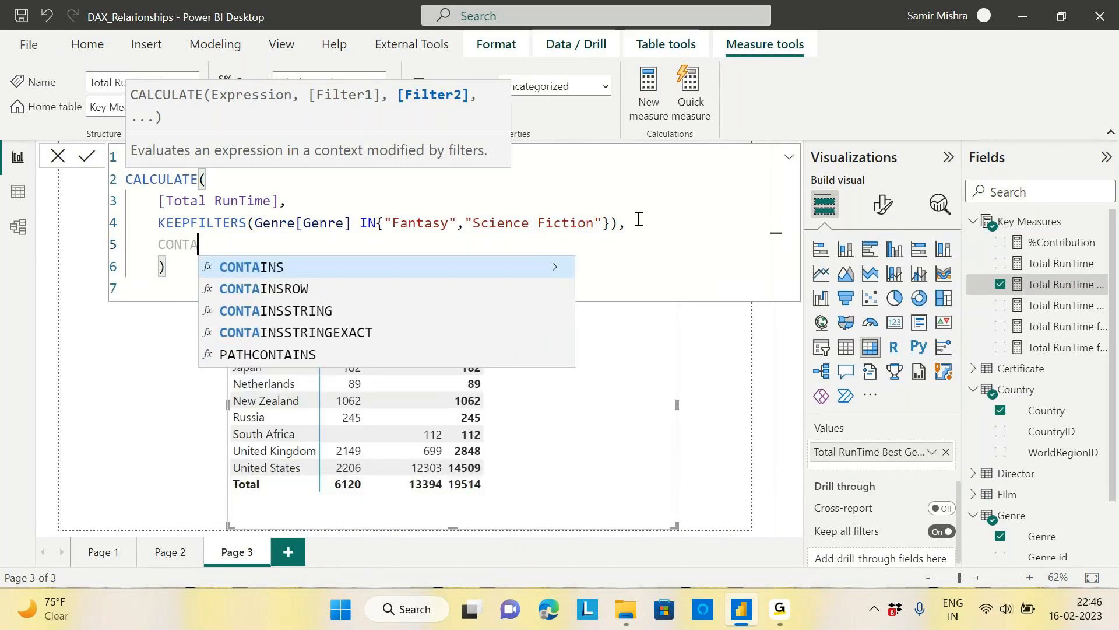
left_click(443, 181)
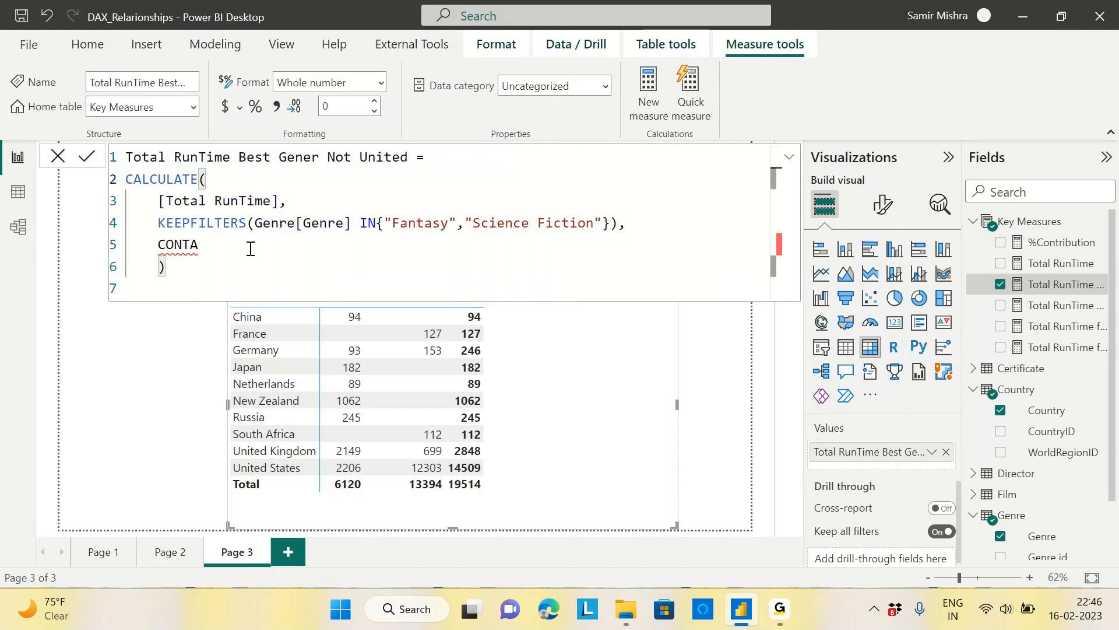
left_click(217, 249)
key("BackSpace")
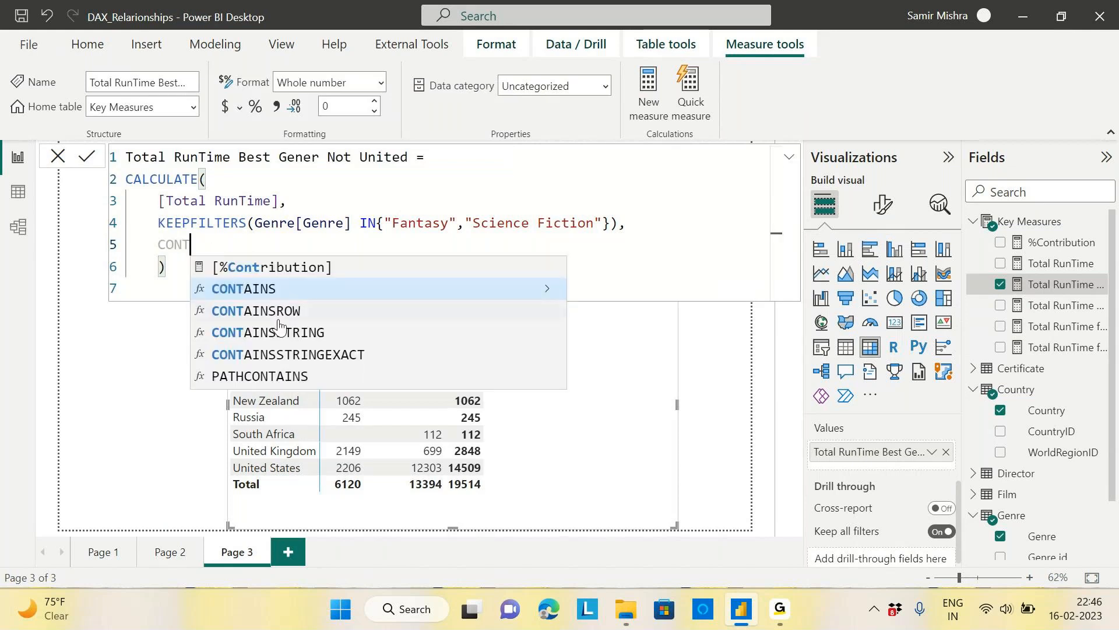
left_click(289, 332)
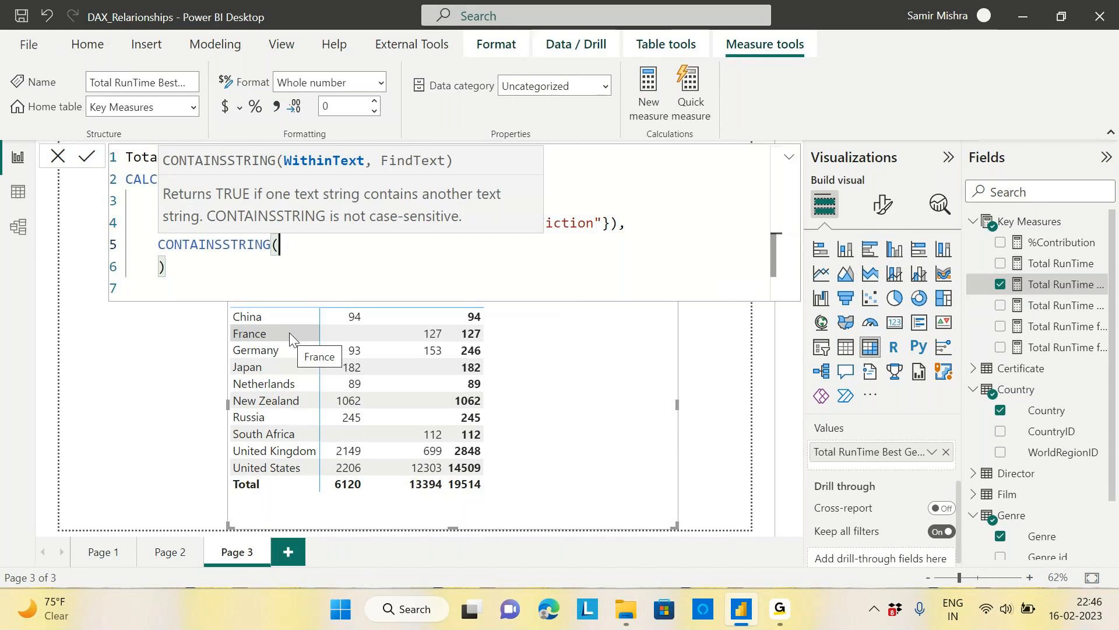
Step: Complete CONTAINSSTRING with the Country[Country] column and the search text "United*"
type("COU")
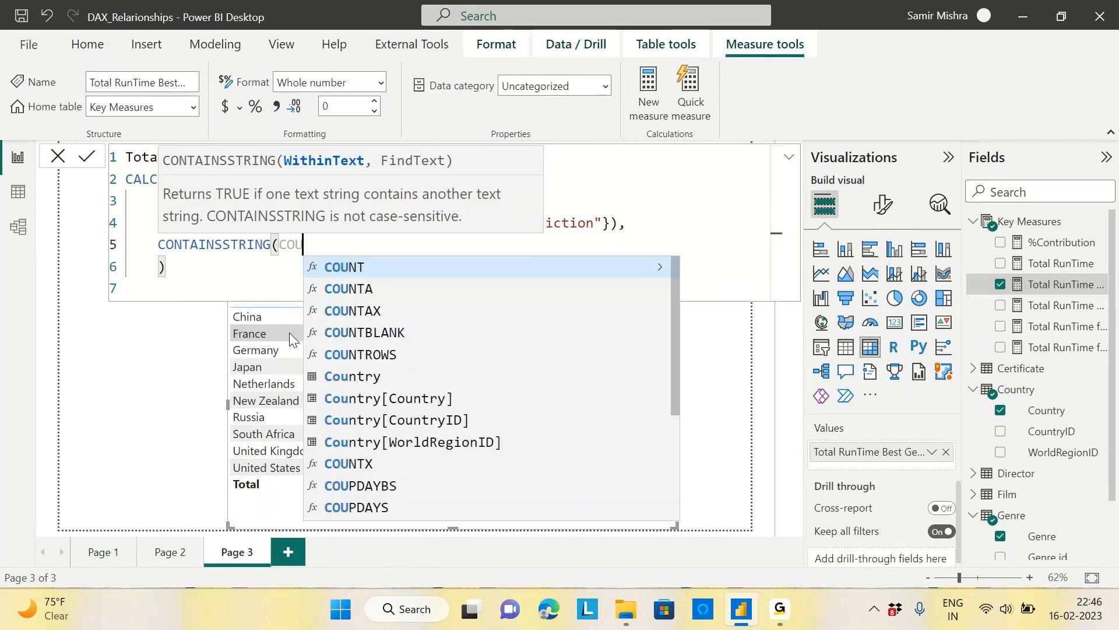
type("N")
left_click(443, 398)
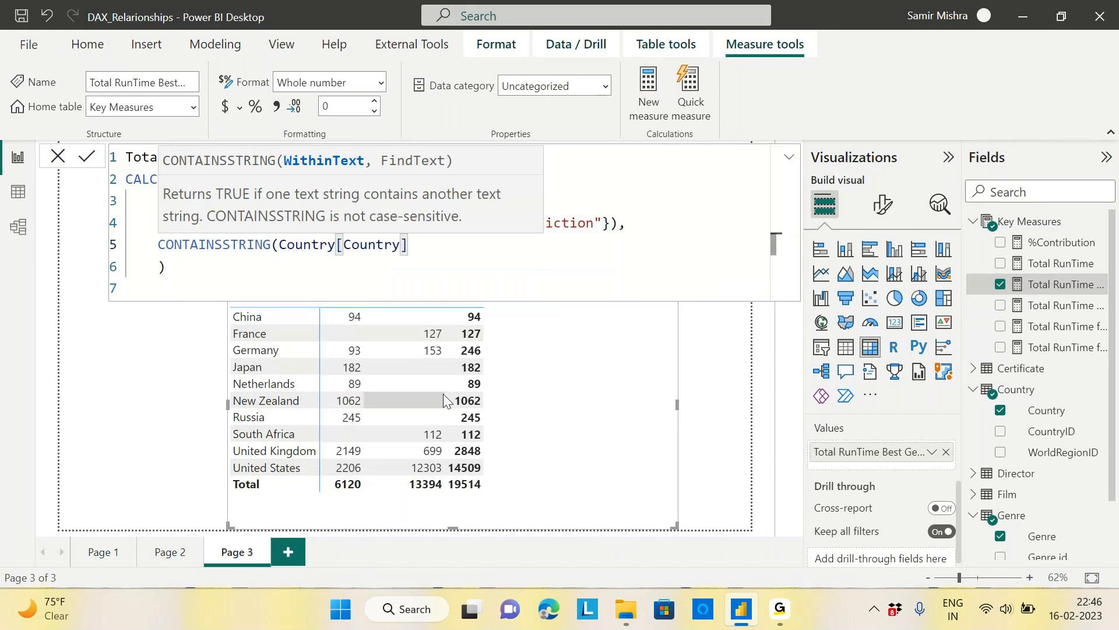
type(",\"u")
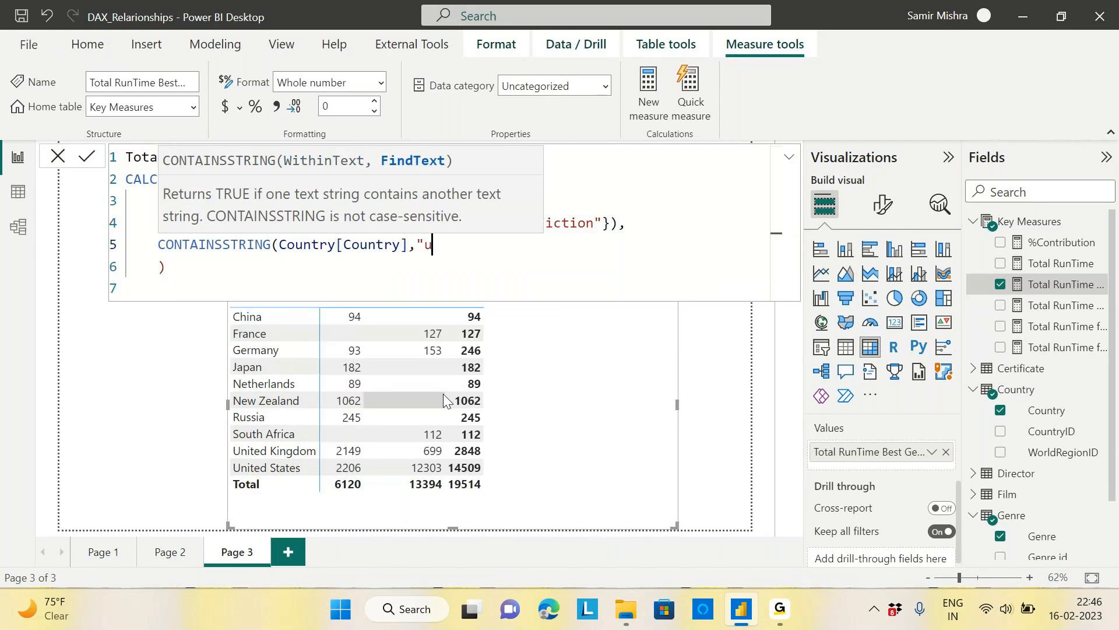
type("nited*\"")
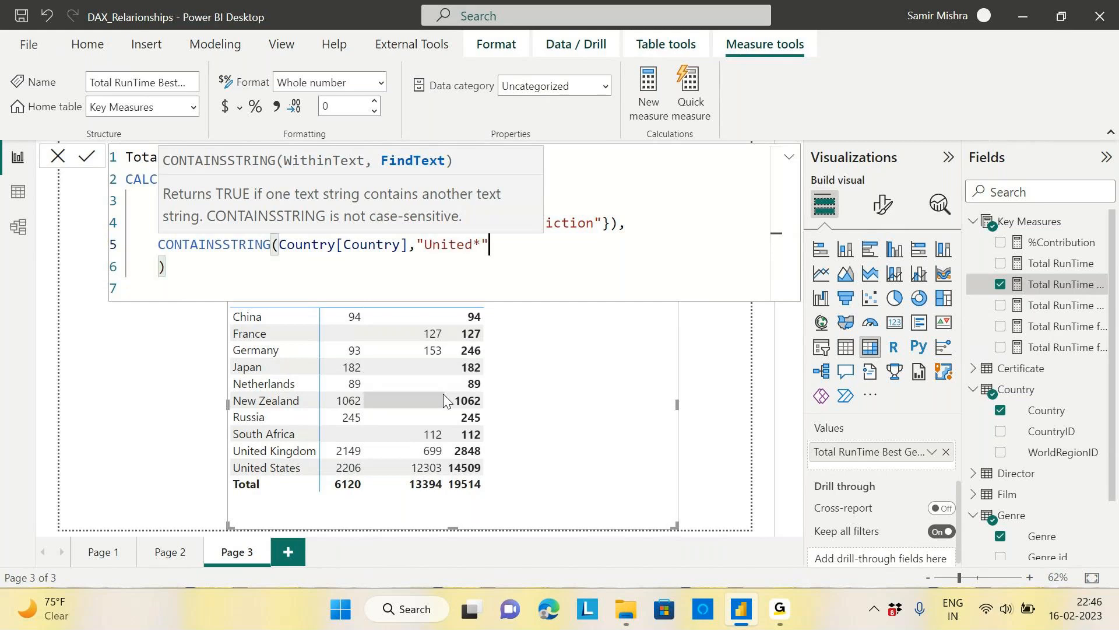
type(")")
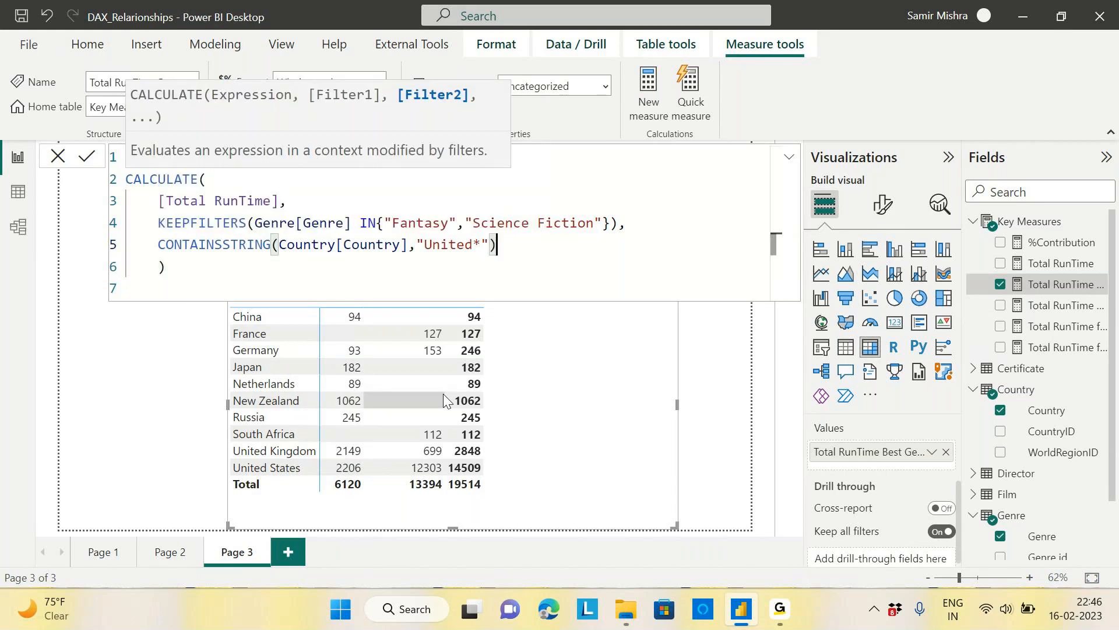
Step: Wrap the CONTAINSSTRING condition in NOT and commit the measure formula
double_click(157, 245)
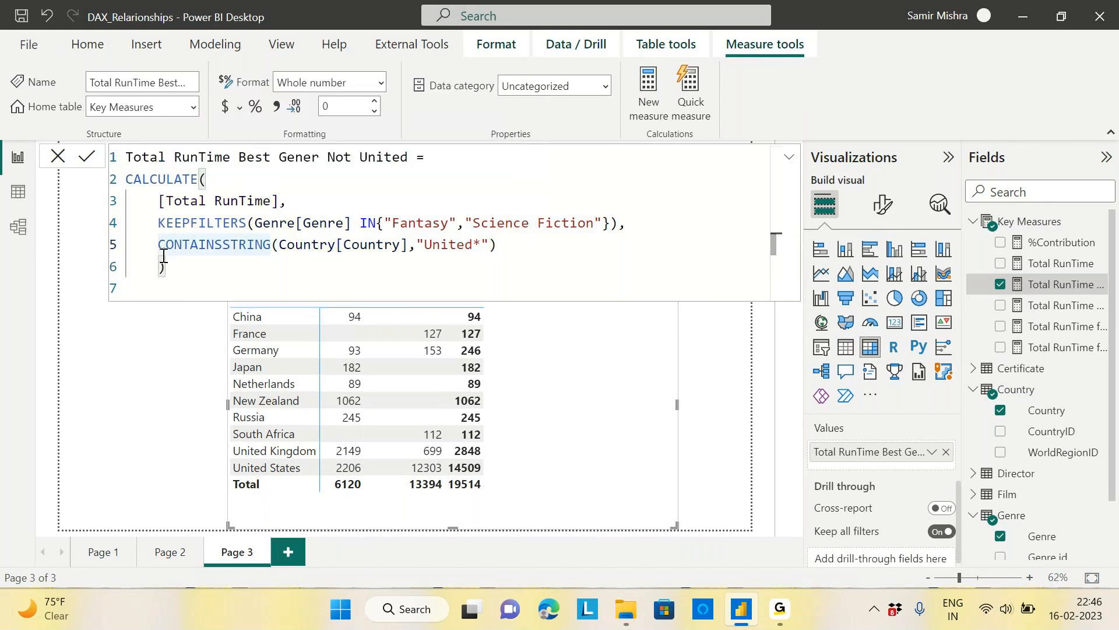
type("not(")
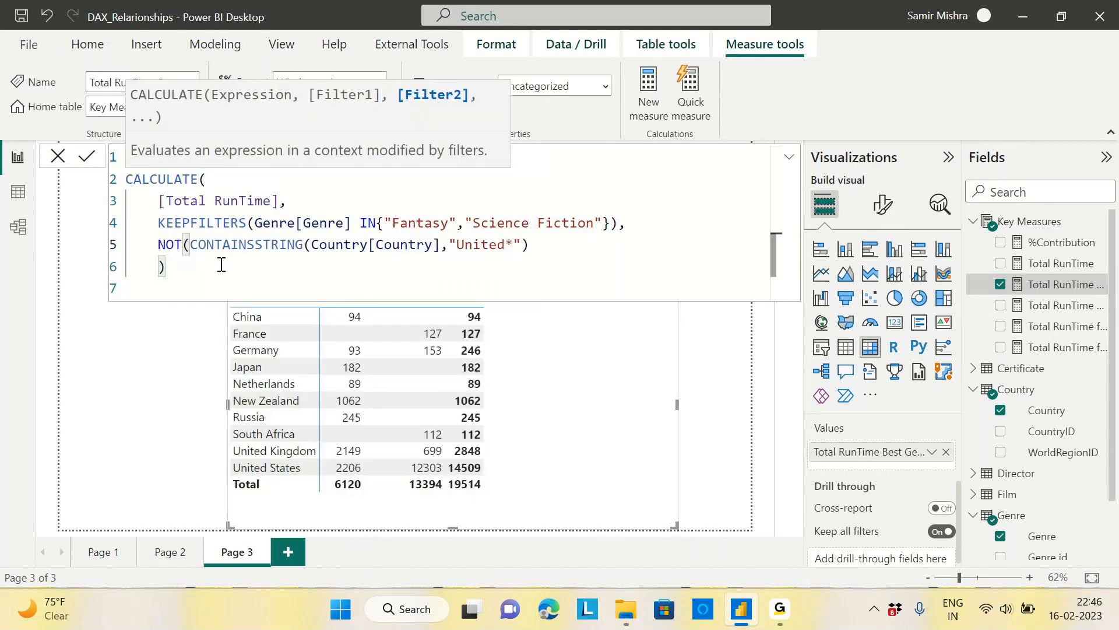
left_click(527, 243)
type(")")
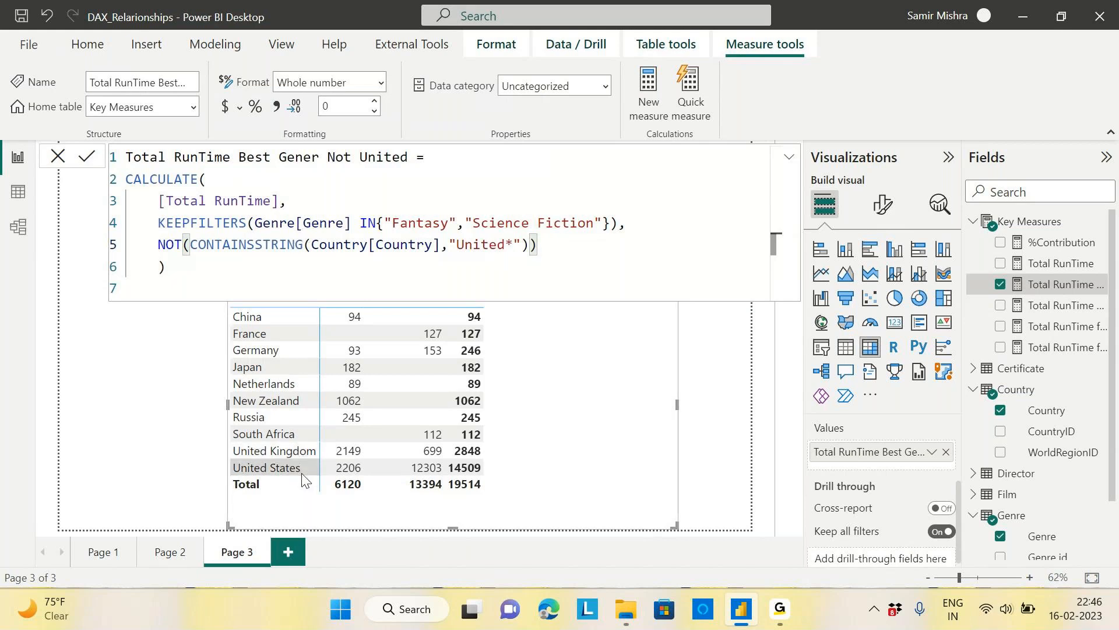
left_click(200, 262)
key("Return")
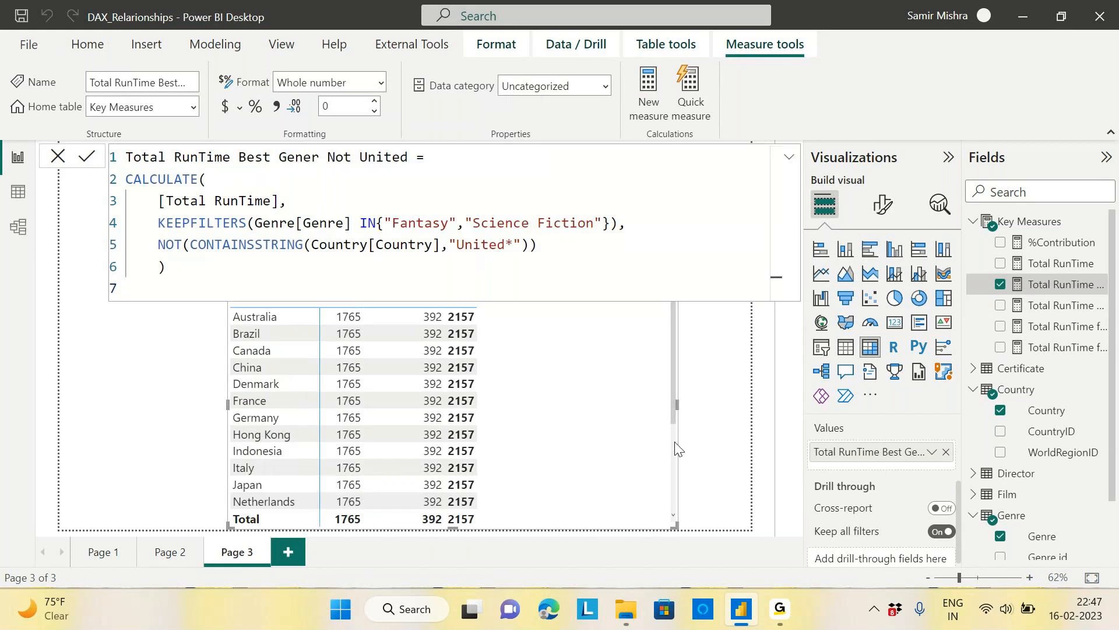
Step: Check the United countries in the matrix, wrap the NOT condition in KEEPFILTERS, and commit the measure
left_click_drag(673, 367, 676, 461)
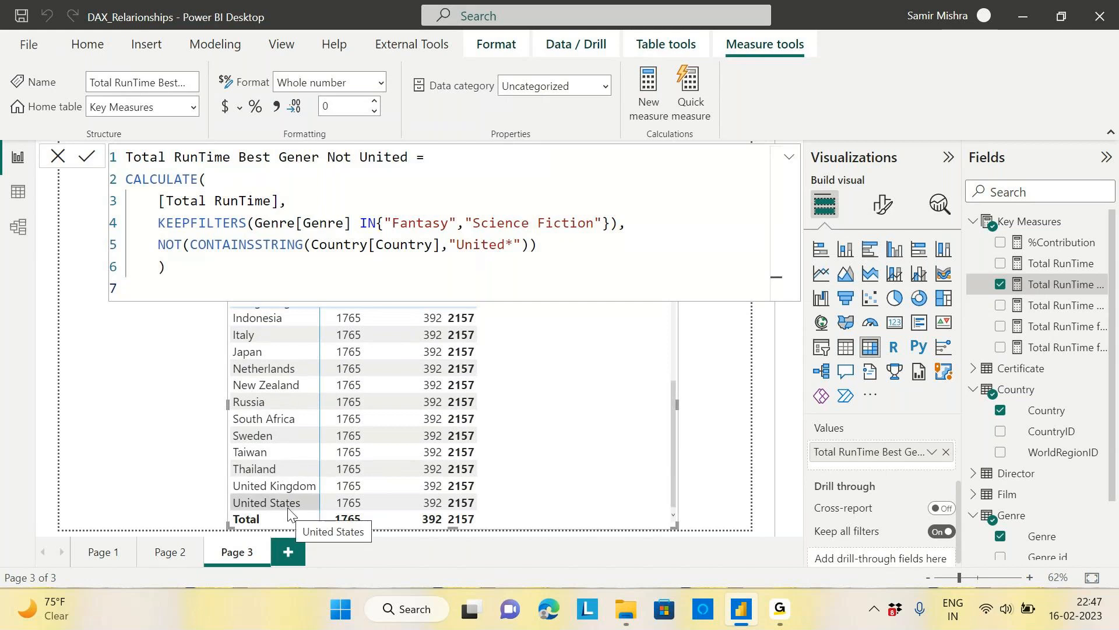
left_click(159, 246)
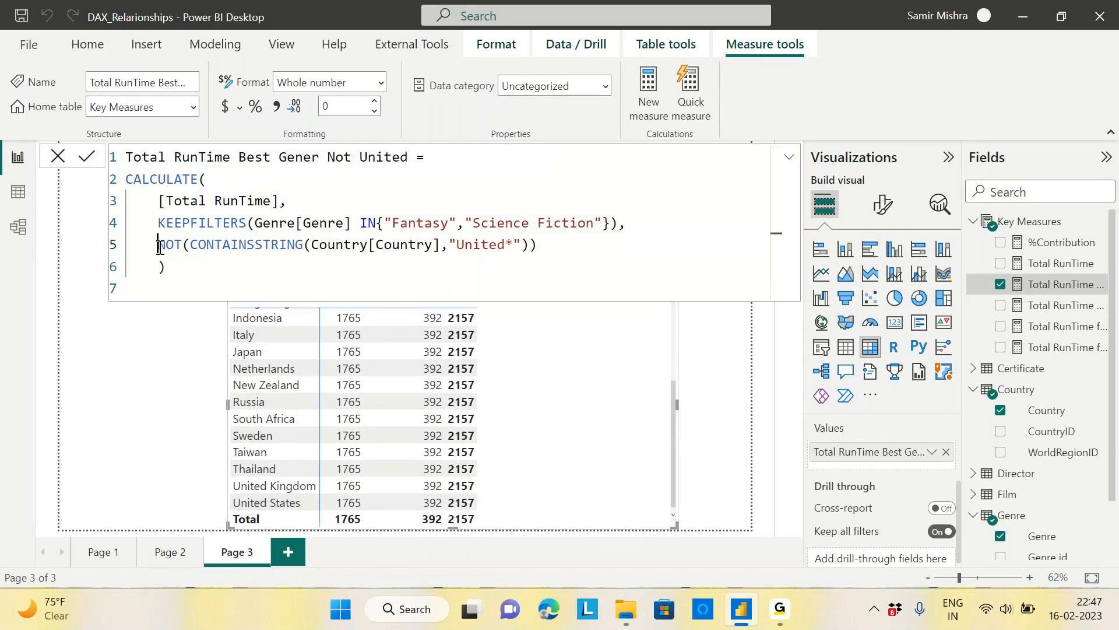
type("keep")
key("Tab")
type("(")
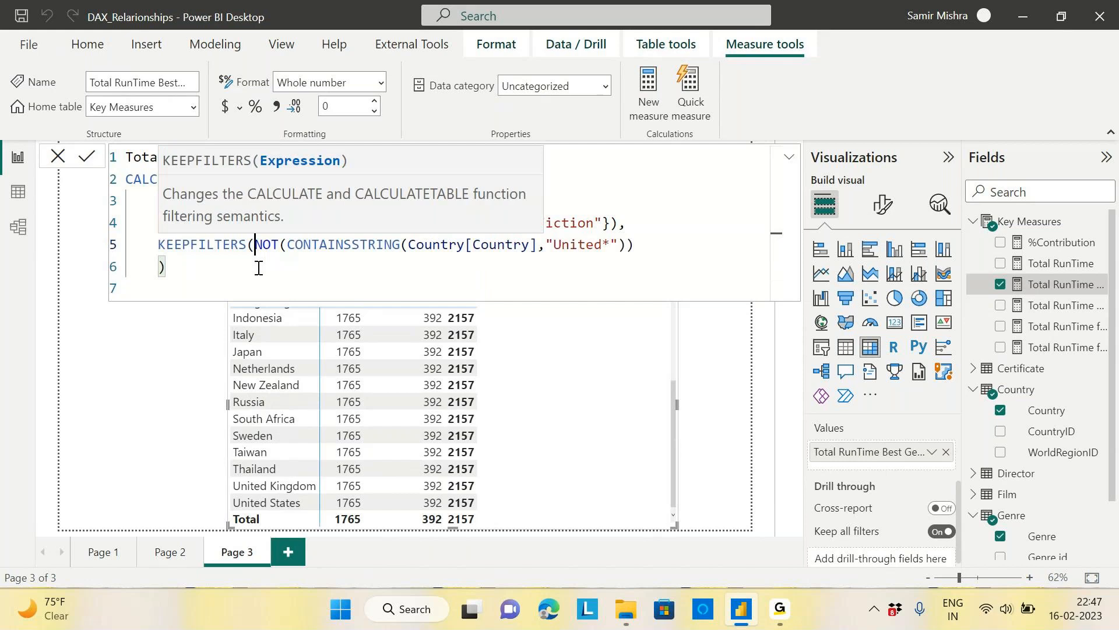
left_click(653, 248)
type(")")
left_click(208, 267)
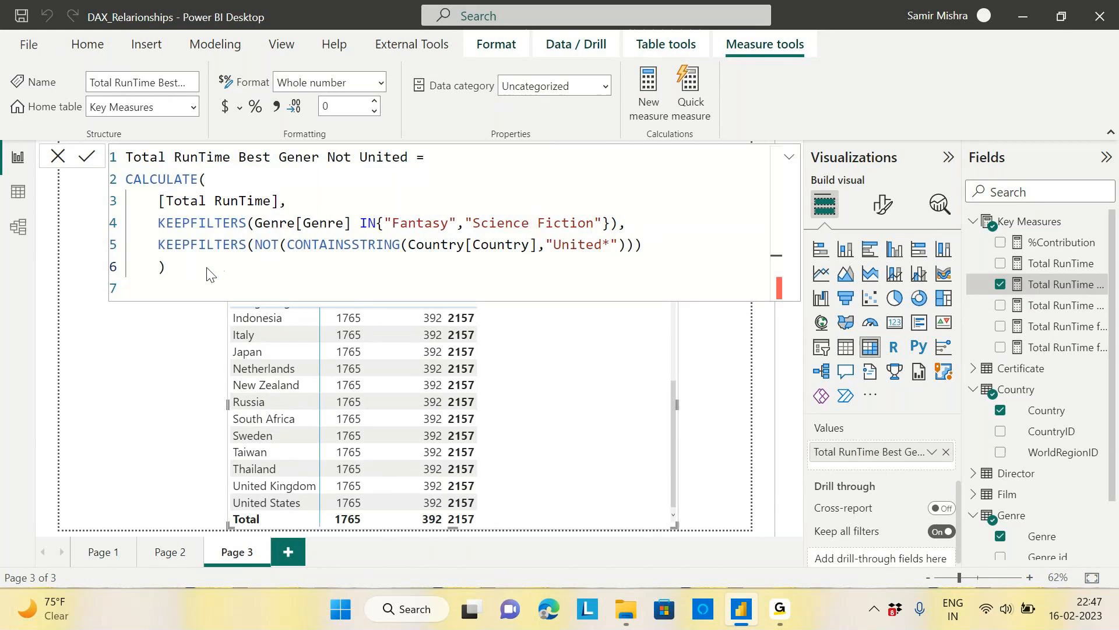
key("Return")
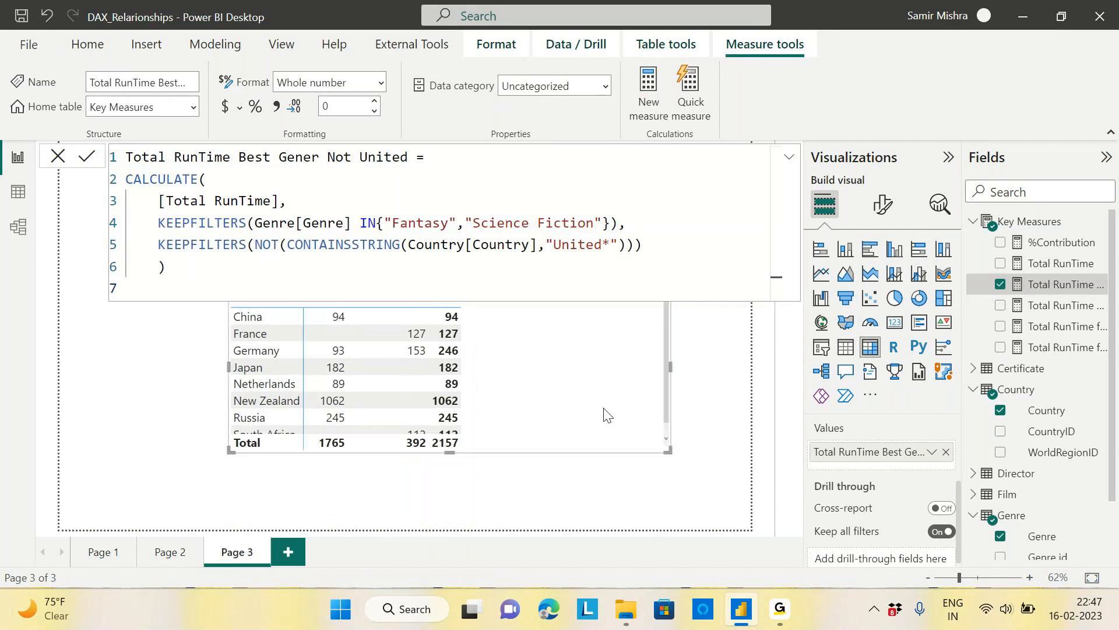
Step: Move the matrix lower on the page and make it taller to show all rows, and save the report
left_click_drag(606, 415, 623, 455)
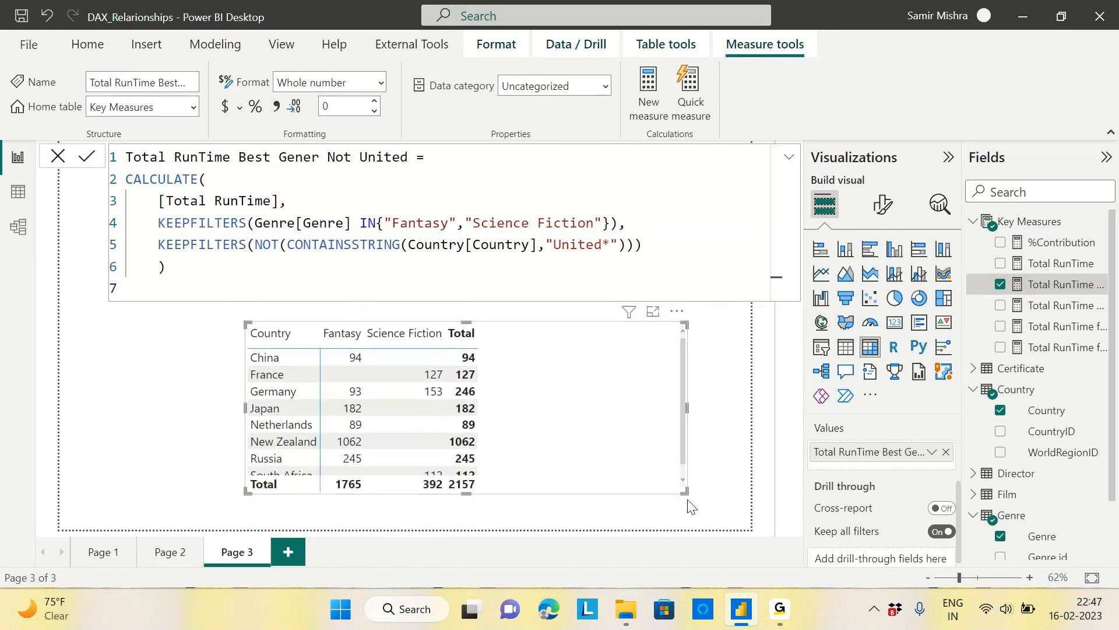
left_click_drag(685, 493, 681, 518)
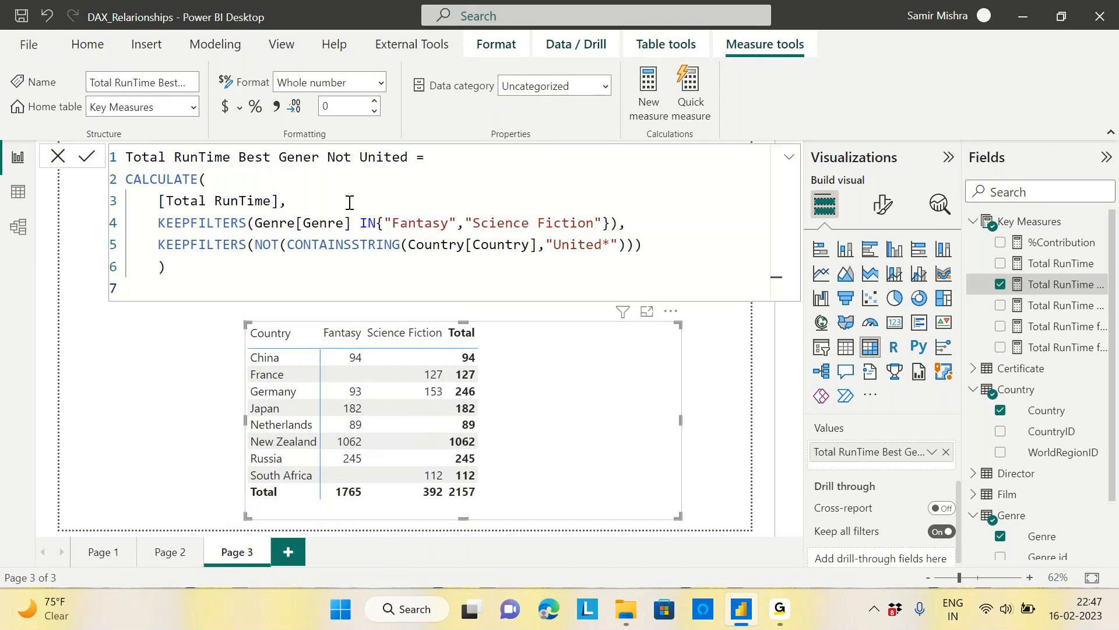
left_click(21, 16)
Step: Switch to File Explorer and open First Project and Sales vs Target Project from the Power BI folder
left_click(625, 608)
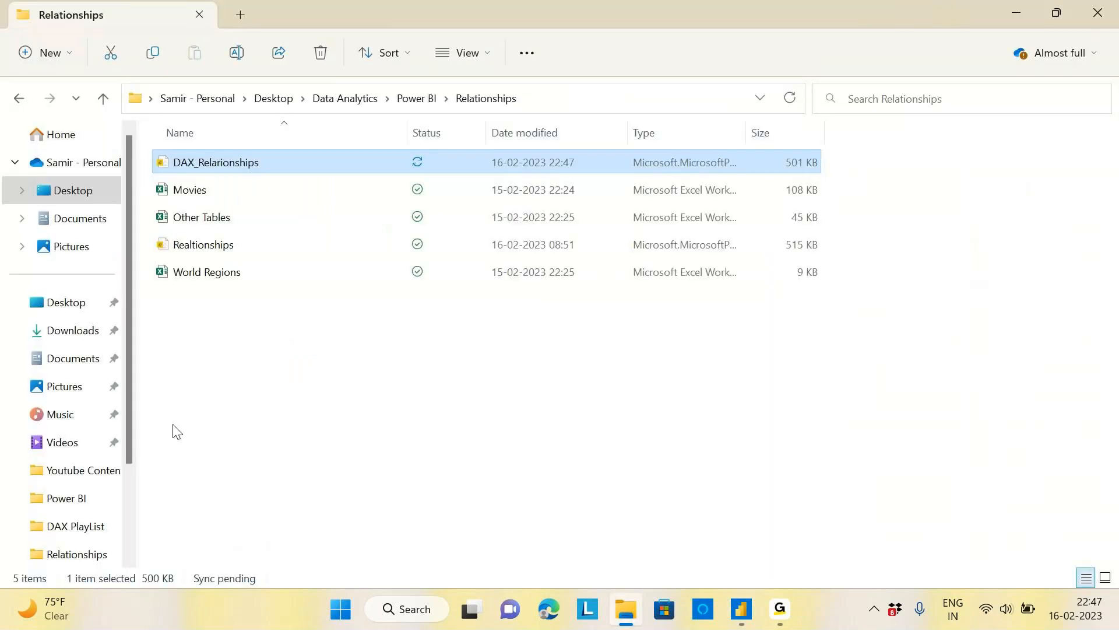
left_click(413, 99)
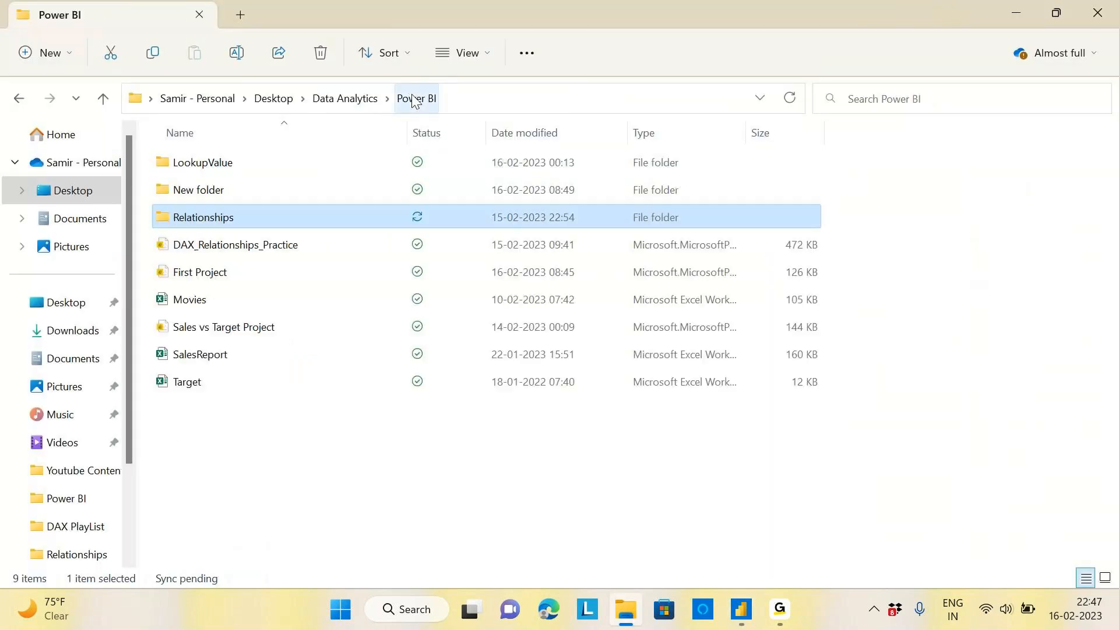
double_click(211, 279)
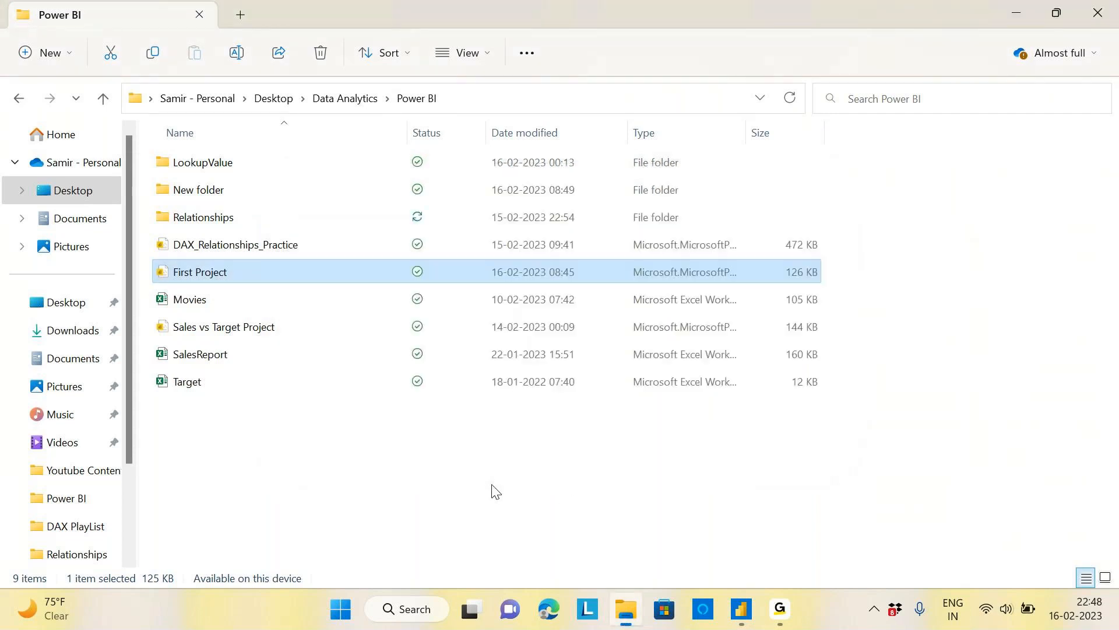
double_click(273, 326)
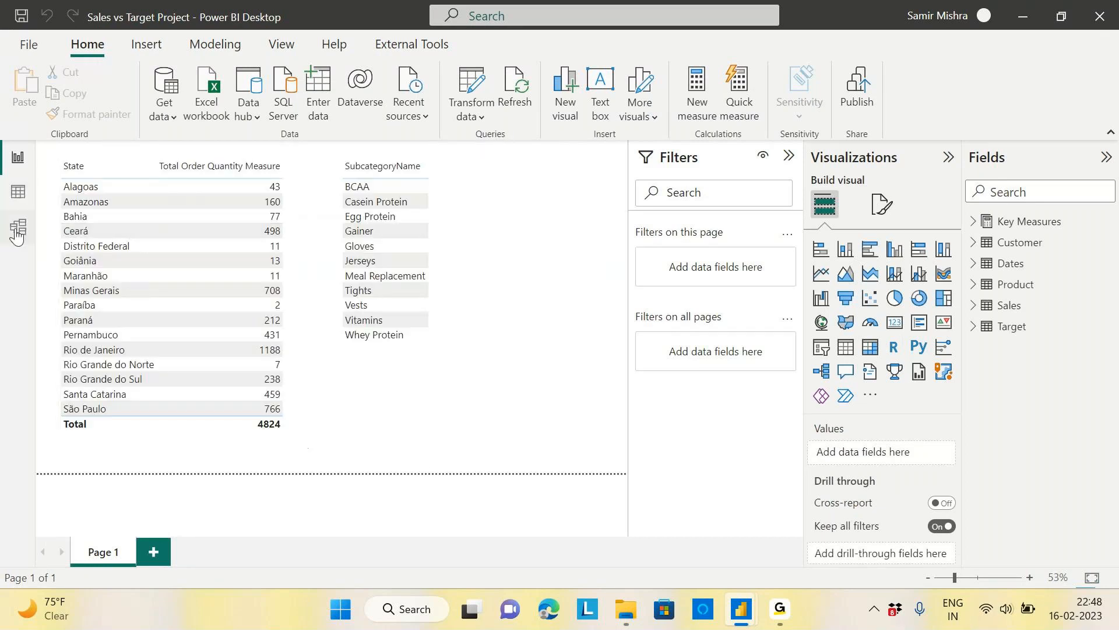
Step: Show the Sales vs Target Project model diagram with the Properties pane collapsed, and move the Target table slightly higher
left_click(19, 193)
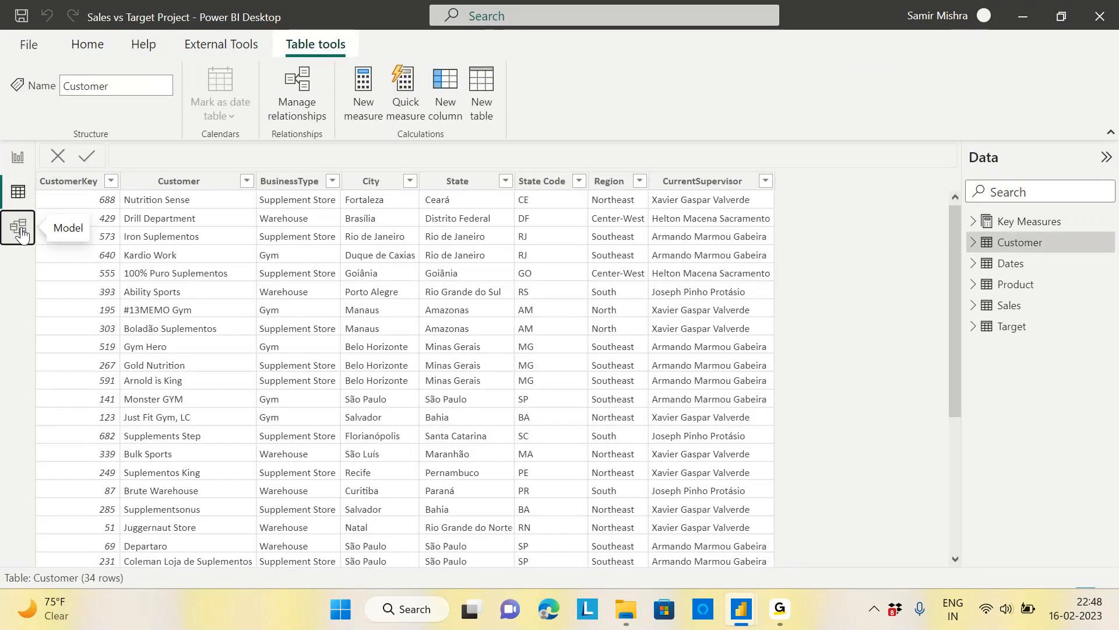
left_click(20, 229)
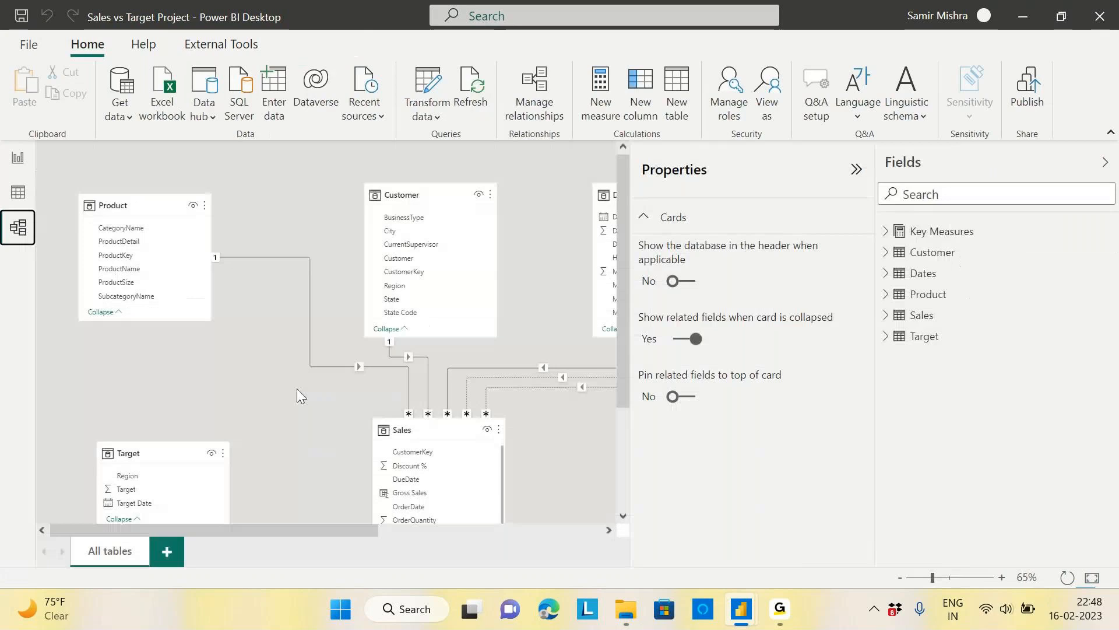
left_click(857, 169)
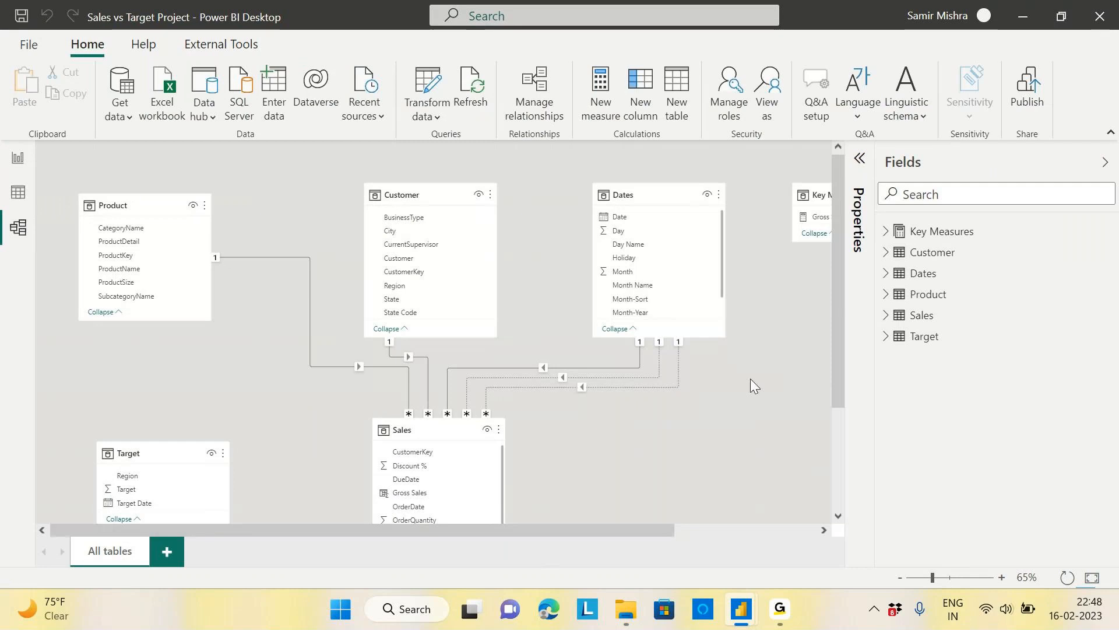
mouse_move(837, 313)
left_mouse_down()
mouse_move(842, 338)
mouse_move(845, 309)
left_mouse_up()
left_click_drag(162, 447, 171, 415)
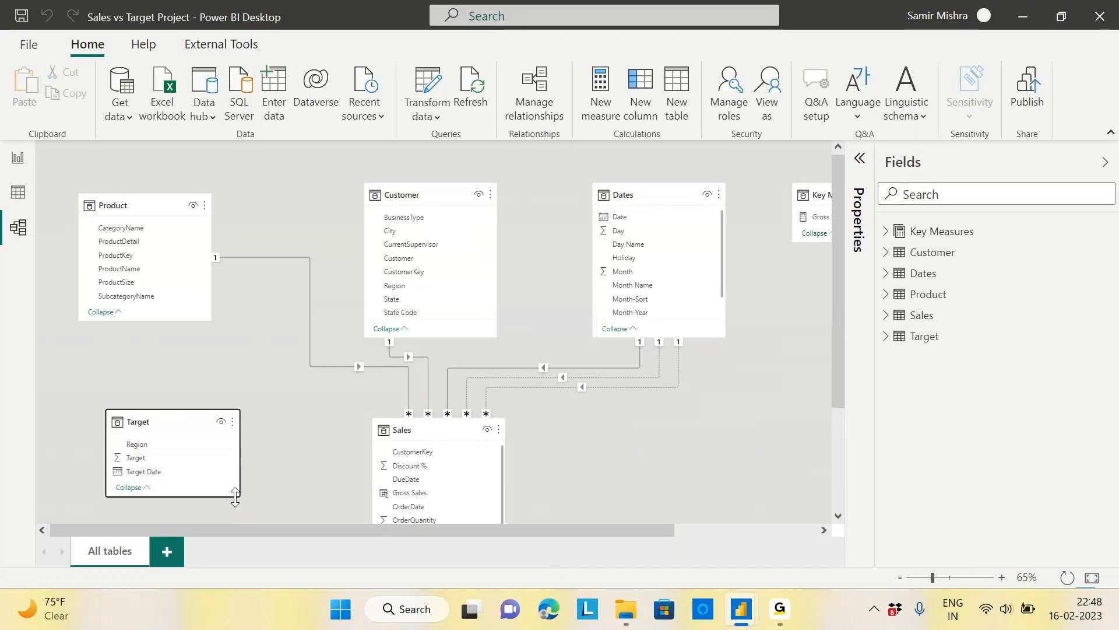
Step: Make the Target table card slightly taller and relate its Target Date column to the Date column of the Dates table
left_click_drag(235, 497, 235, 500)
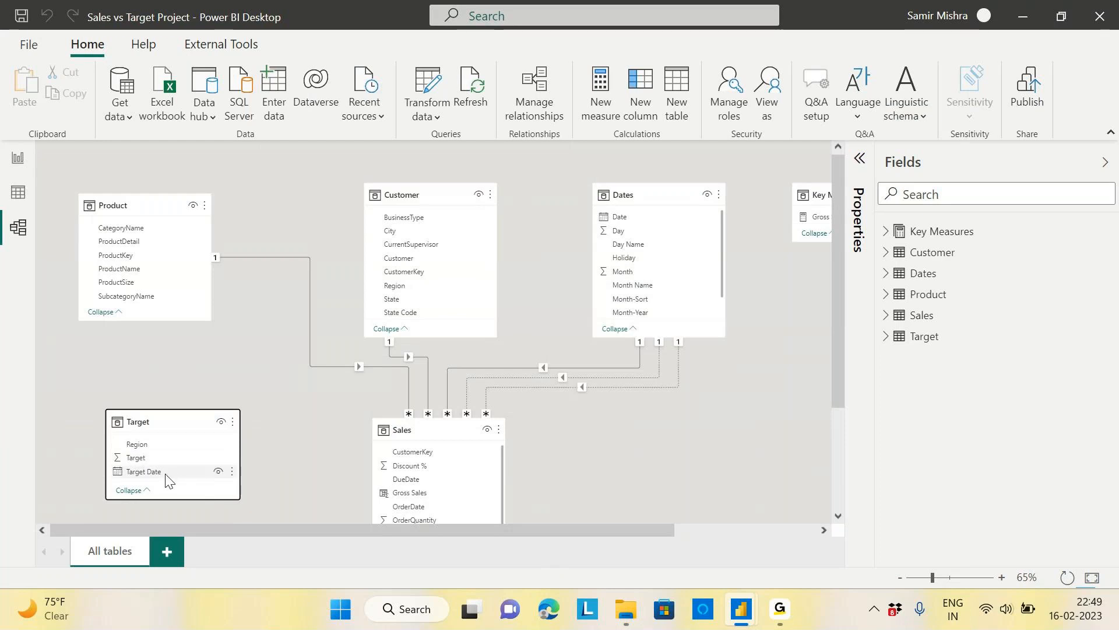
mouse_move(166, 474)
mouse_move(654, 205)
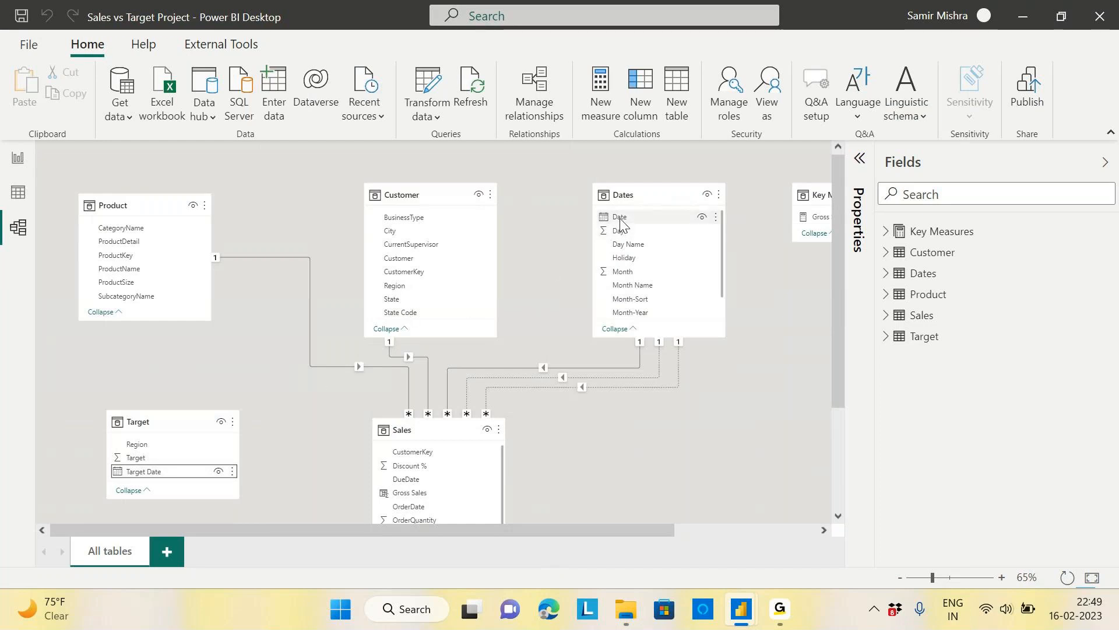
left_click_drag(622, 221, 285, 425)
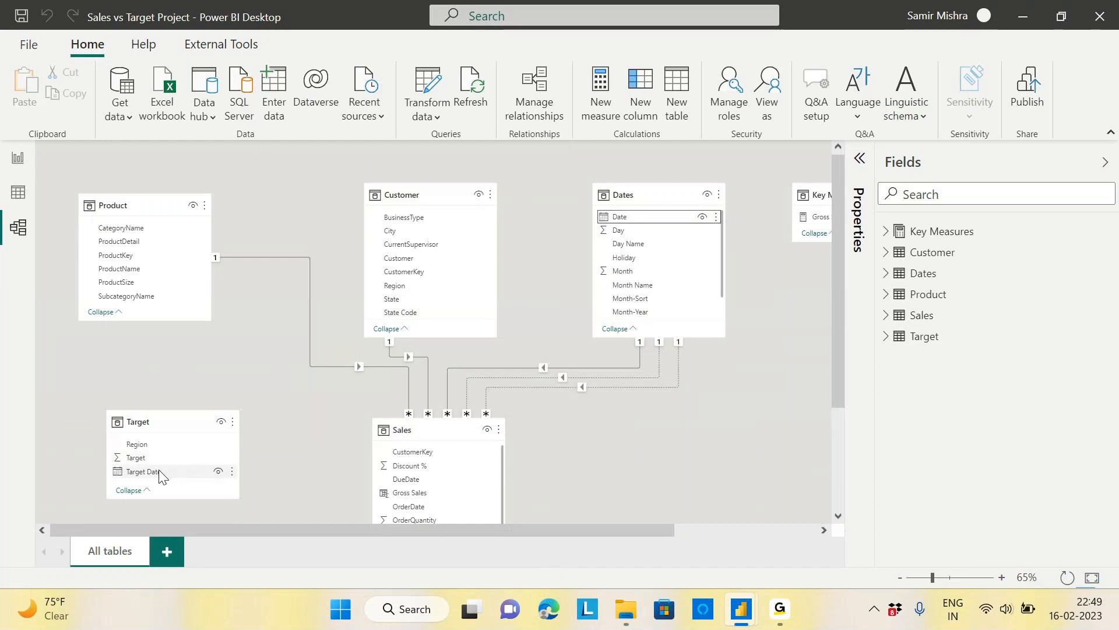
left_click_drag(159, 475, 638, 218)
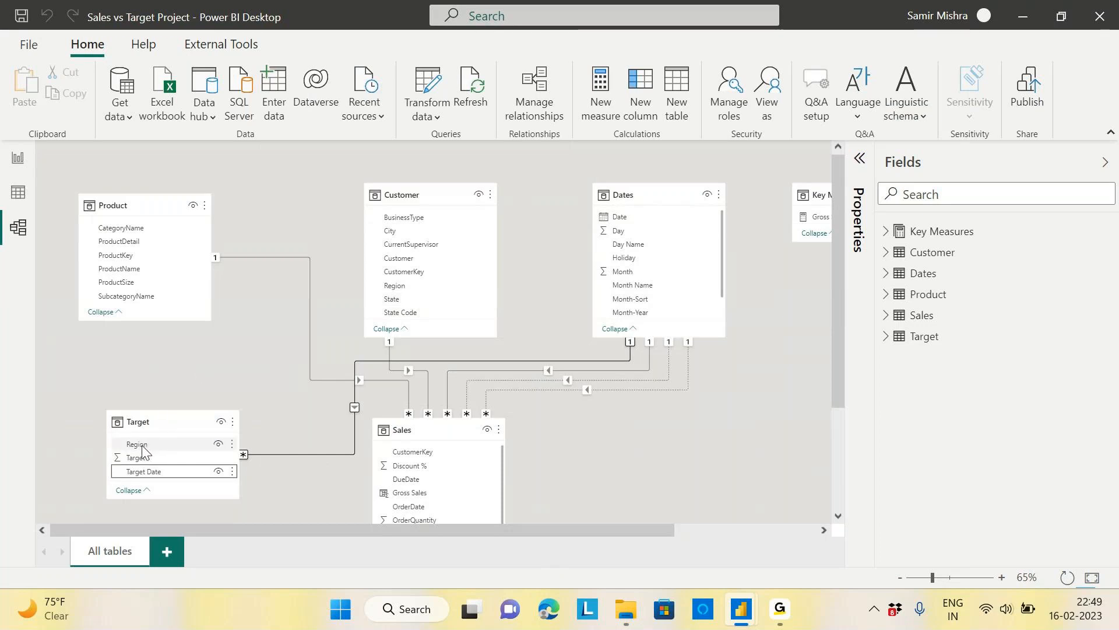
Step: Create an active many-to-many relationship between Target Region and Customer Region with cross filter direction Single (Customer filters Target)
left_click_drag(141, 445, 394, 287)
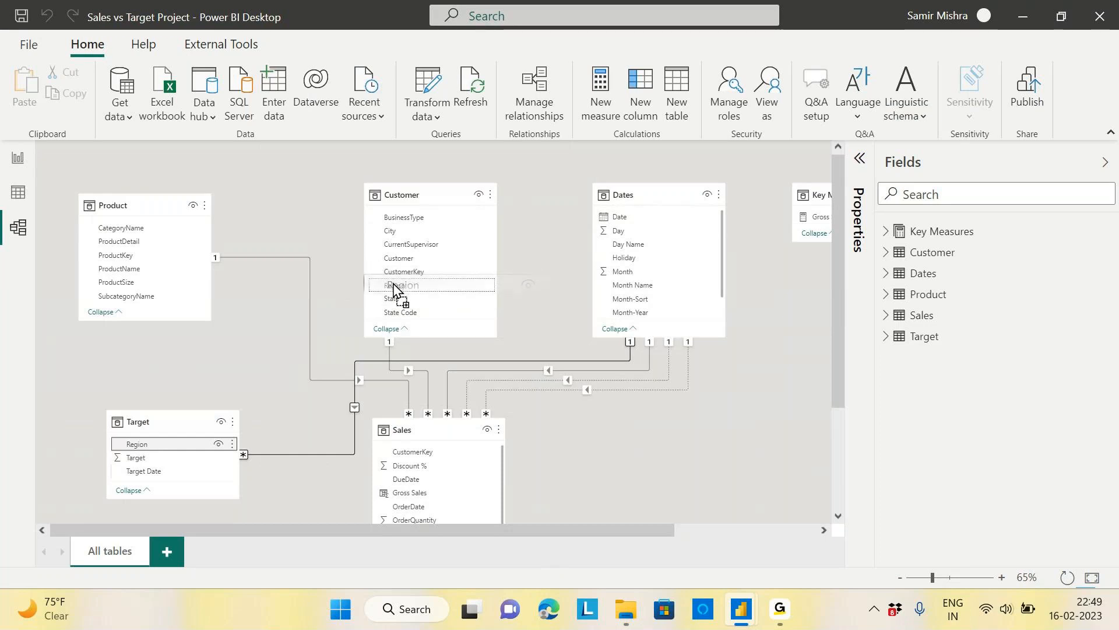
left_click_drag(394, 288, 394, 286)
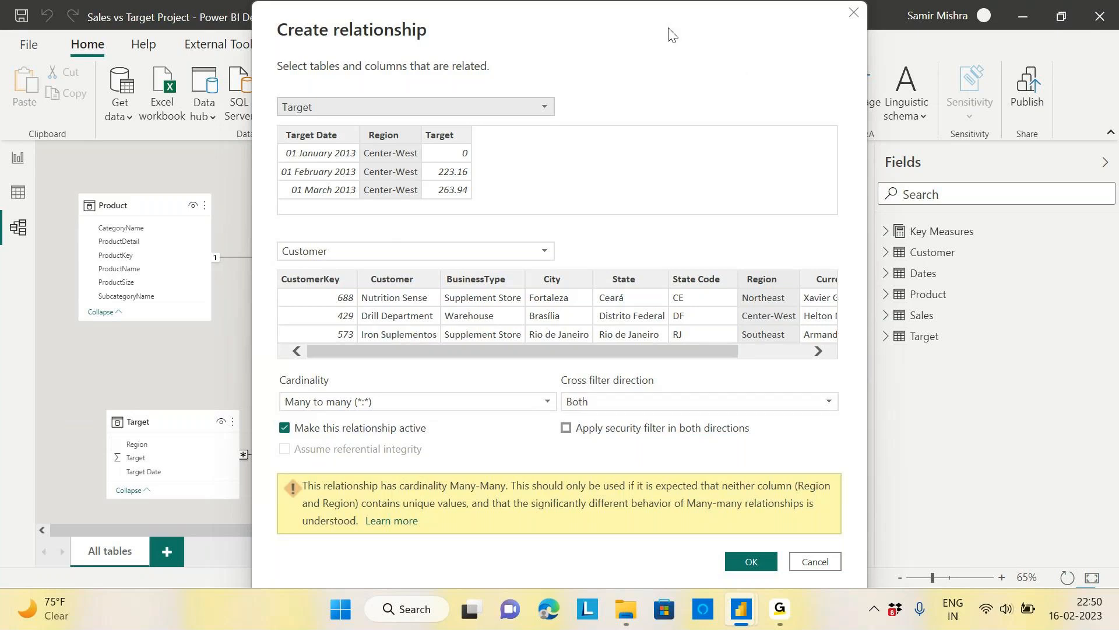
left_click_drag(670, 34, 876, 54)
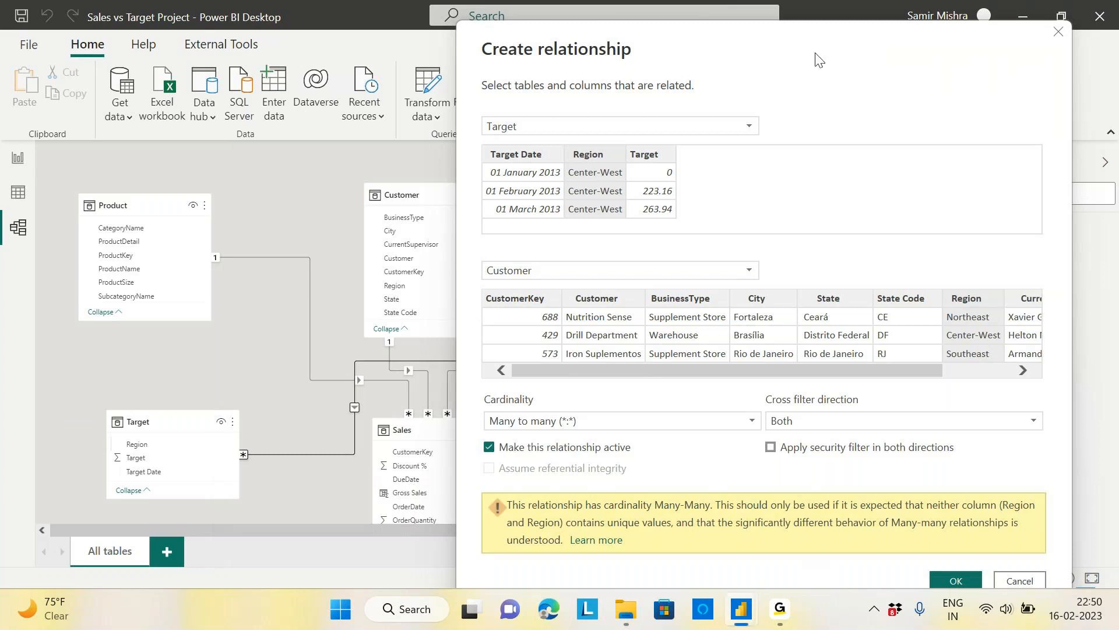
left_click_drag(819, 60, 613, 7)
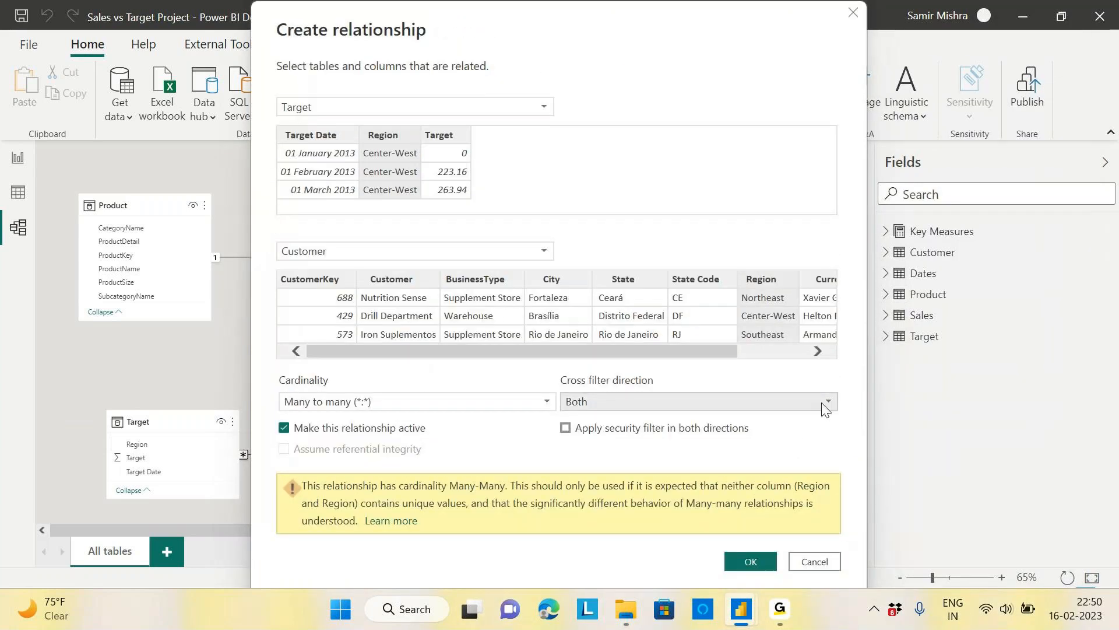
left_click(822, 401)
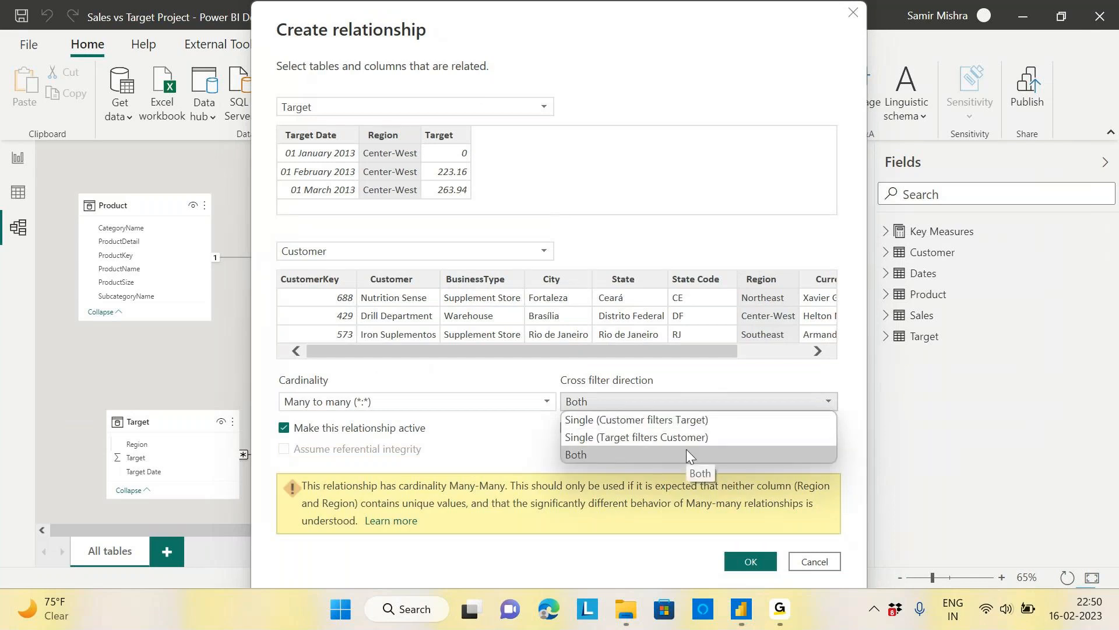
left_click(661, 421)
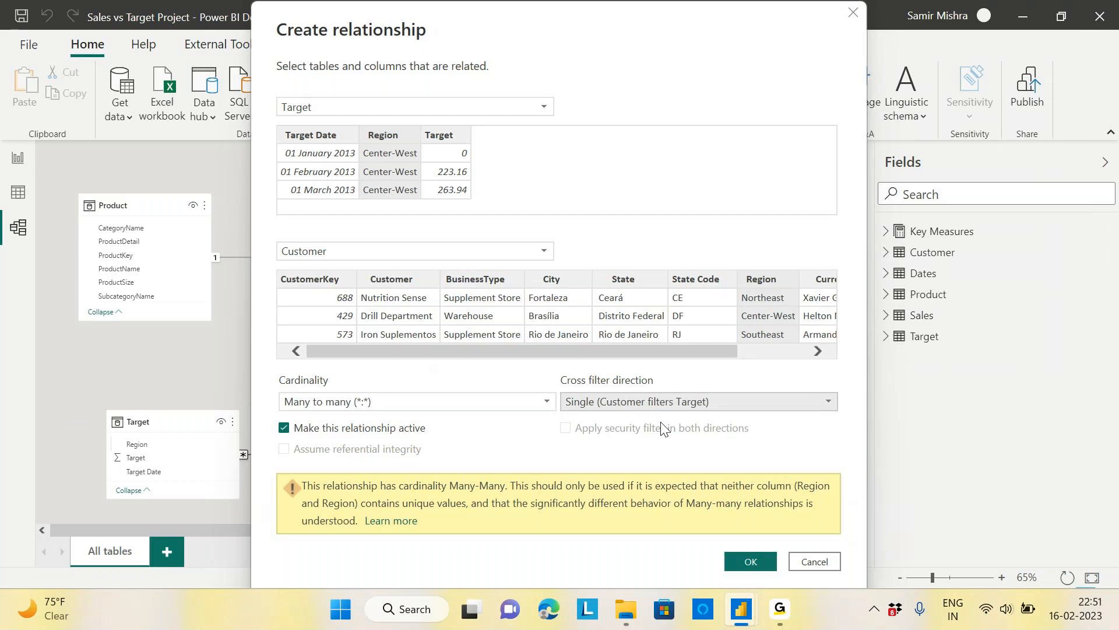
left_click(750, 562)
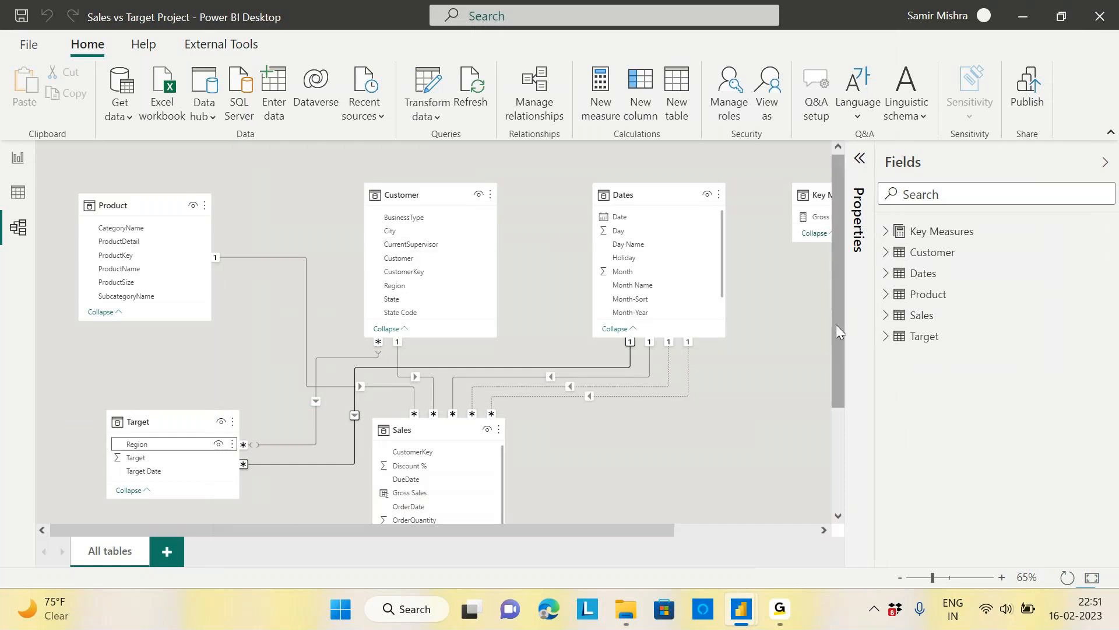
Step: Check which measures the Key Measures table contains, and collapse it again
mouse_move(836, 324)
left_mouse_down()
mouse_move(836, 352)
mouse_move(835, 314)
left_mouse_up()
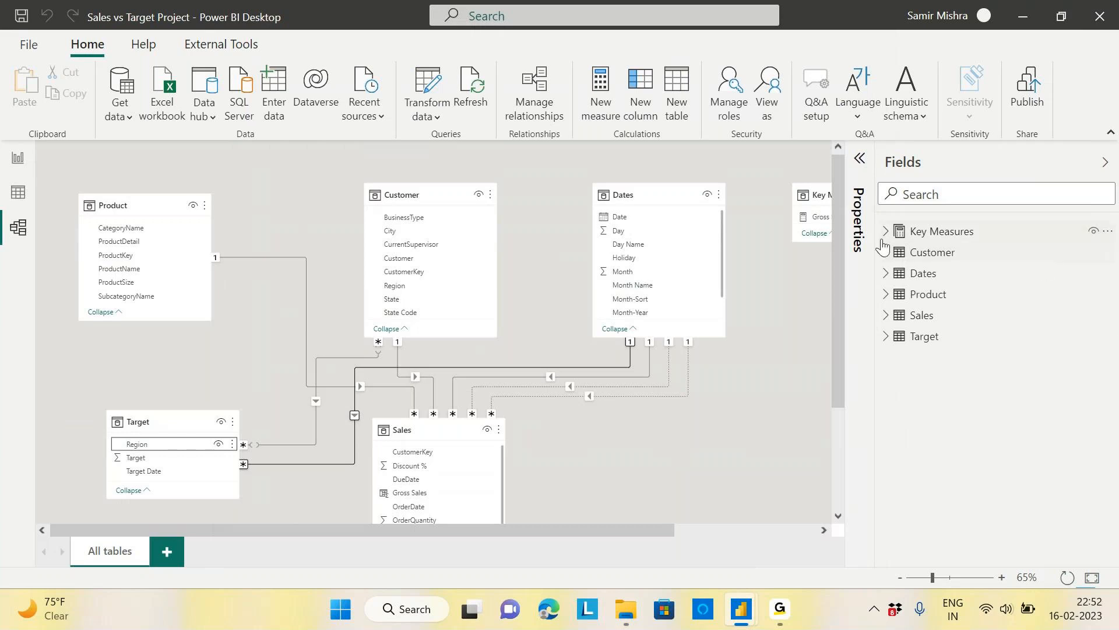
left_click(885, 233)
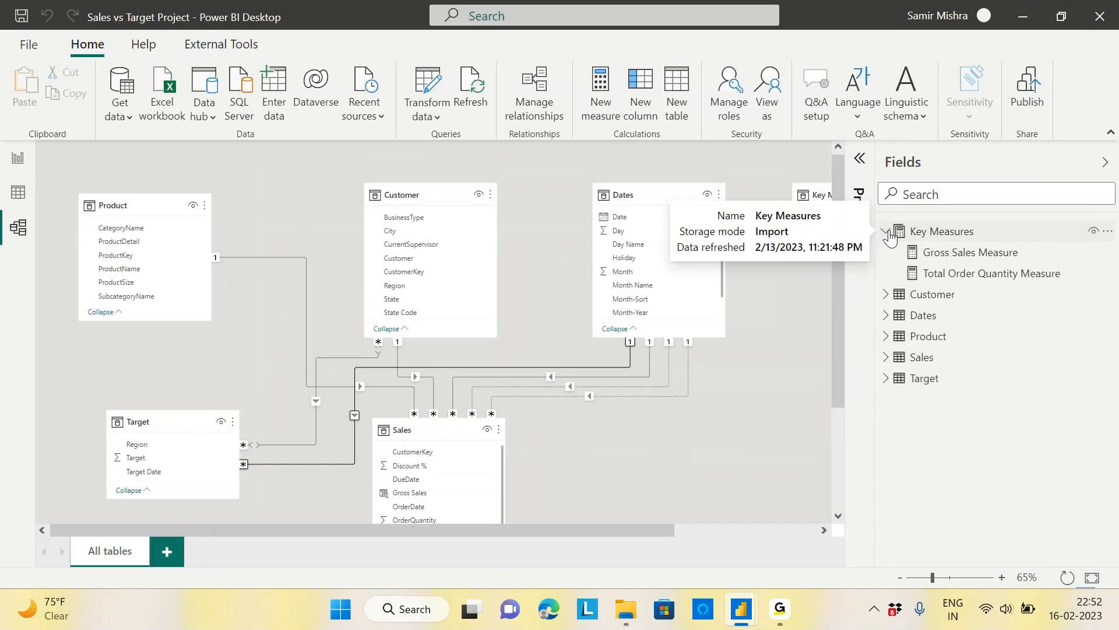
left_click(888, 233)
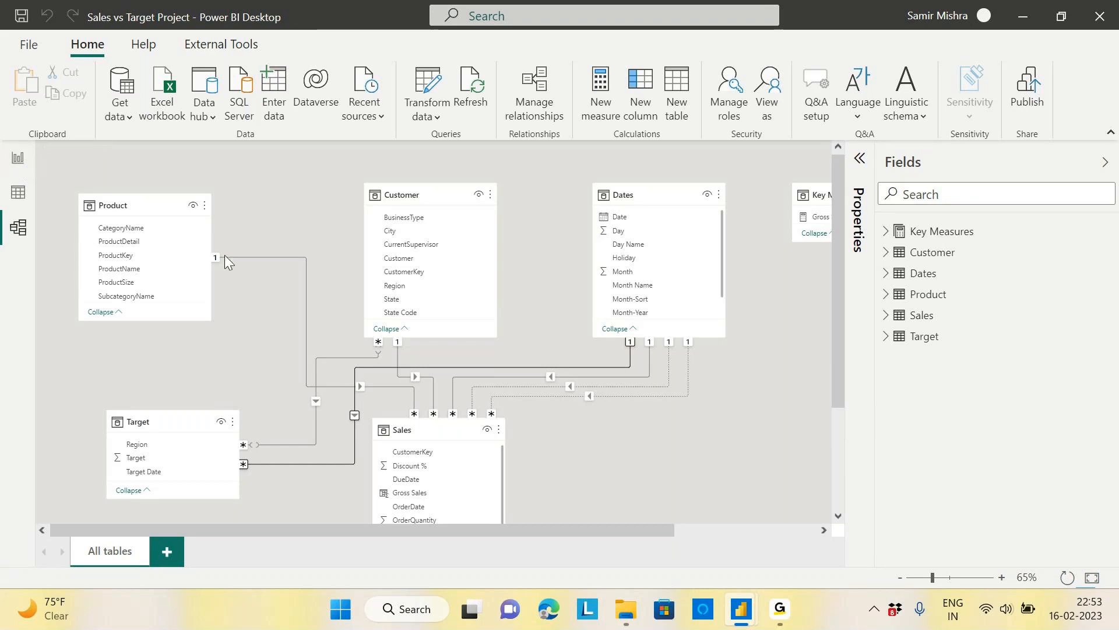
Step: Show the report page and delete both table visuals, the state order quantities and the subcategory names
left_click(18, 160)
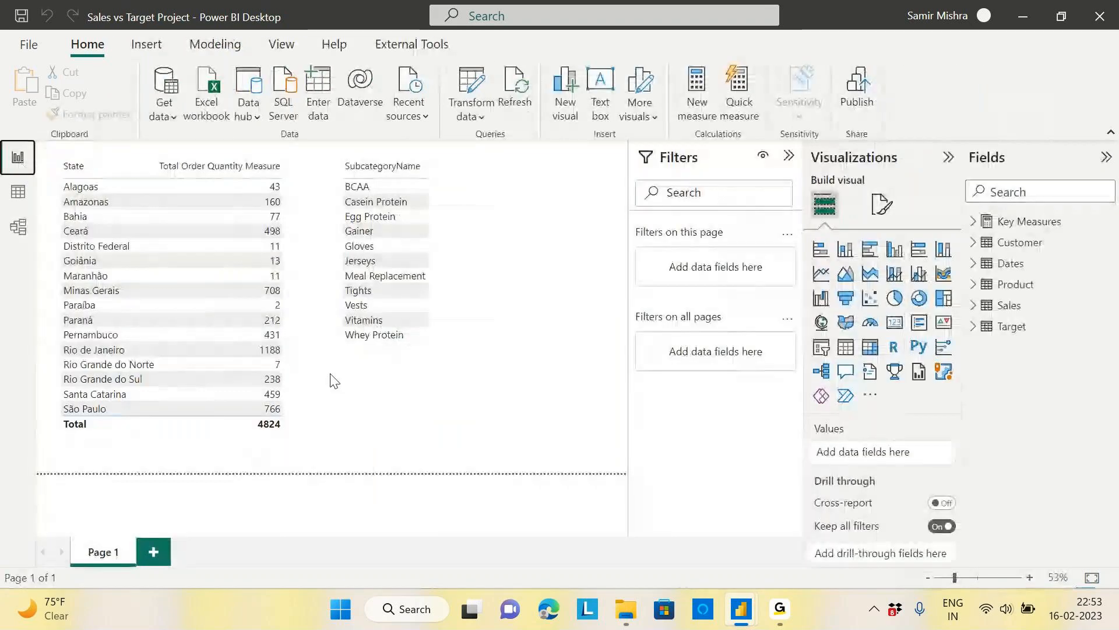
left_click(307, 389)
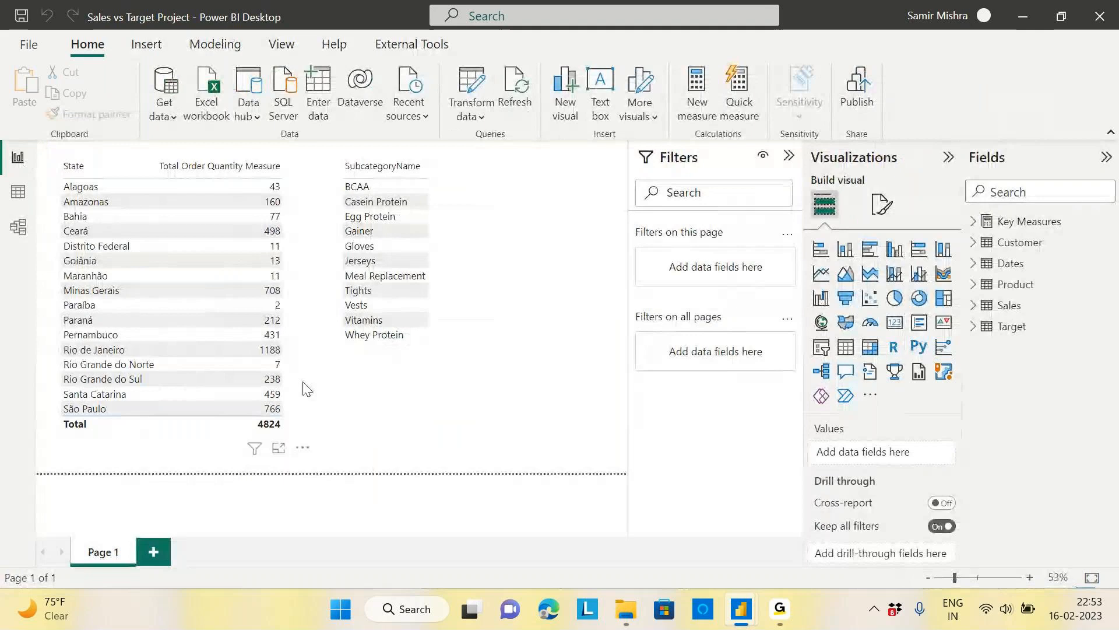
key("Delete")
left_click(488, 313)
key("Delete")
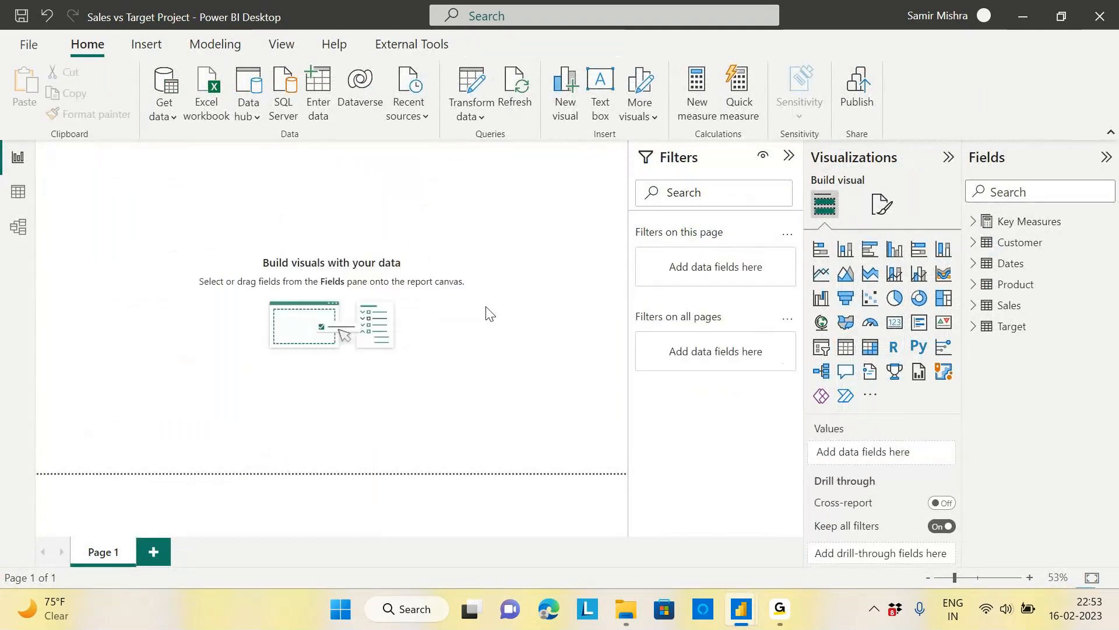
Step: Delete Gross Sales Measure from the Key Measures table in the model and collapse the Filters pane
left_click(972, 221)
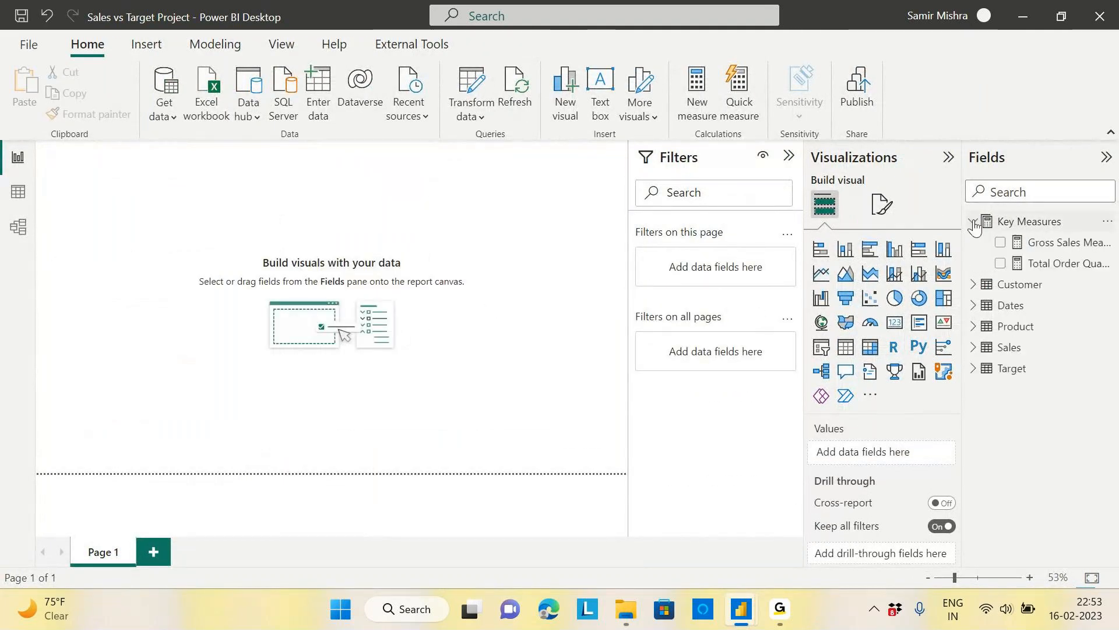
left_click(1059, 250)
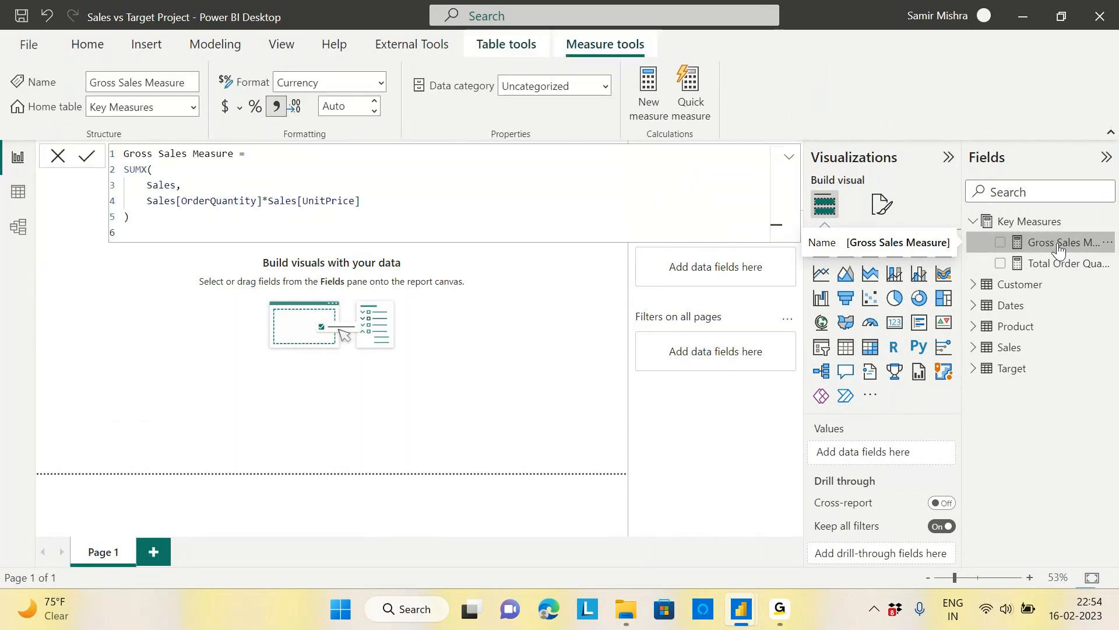
left_click(1107, 245)
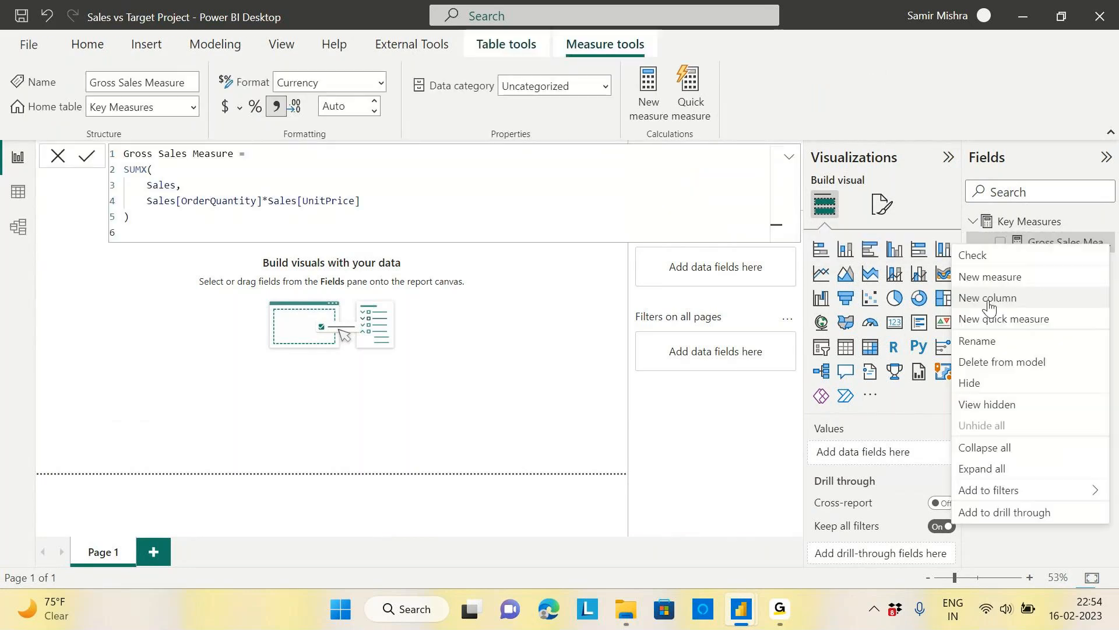
left_click(1011, 363)
key("Return")
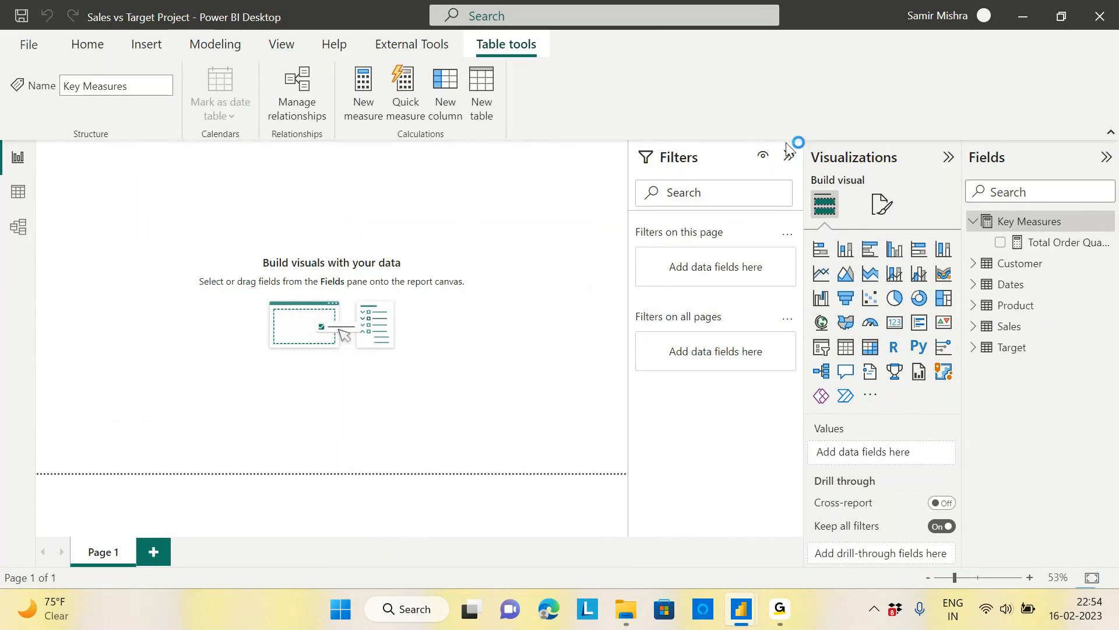
left_click(790, 156)
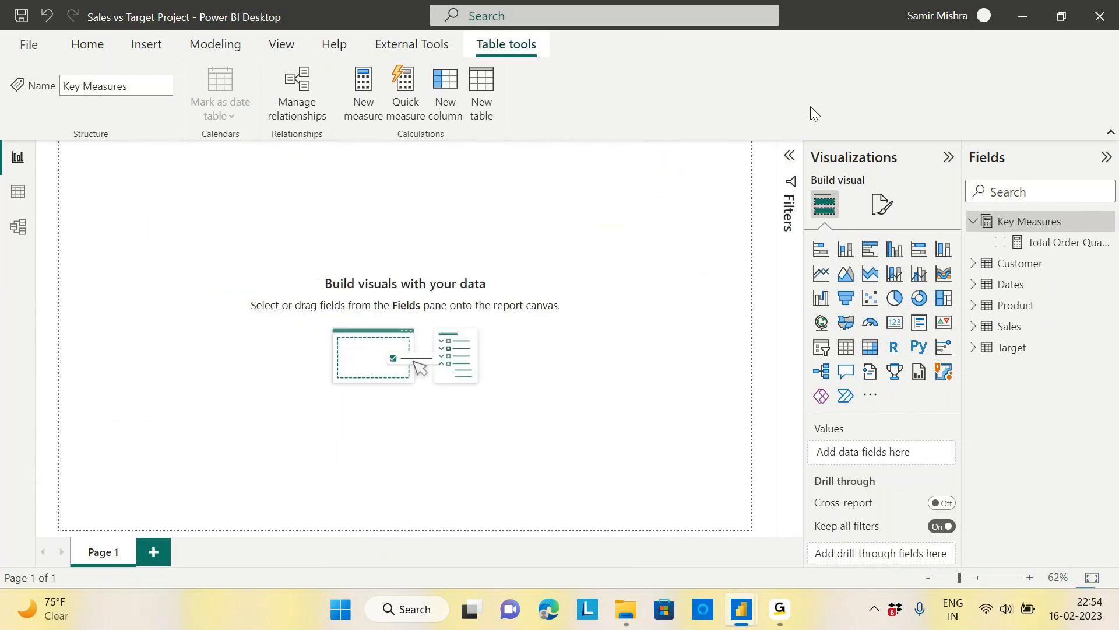
Step: Return to the model diagram, make the Dates table card tall enough to show all its fields, and shift it slightly right
left_click(19, 195)
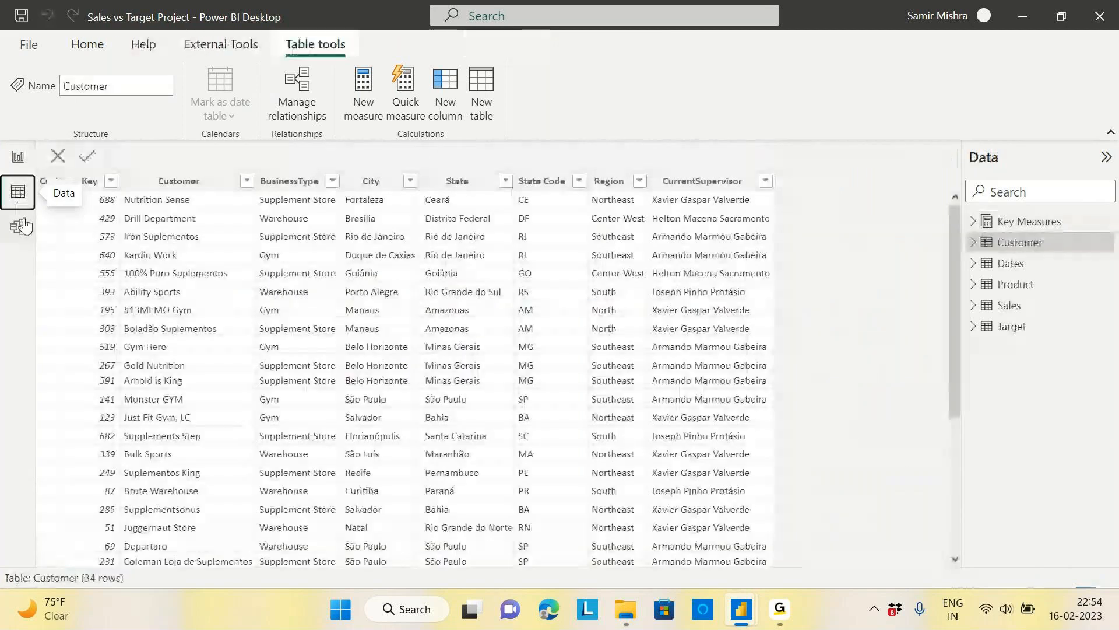
left_click(21, 226)
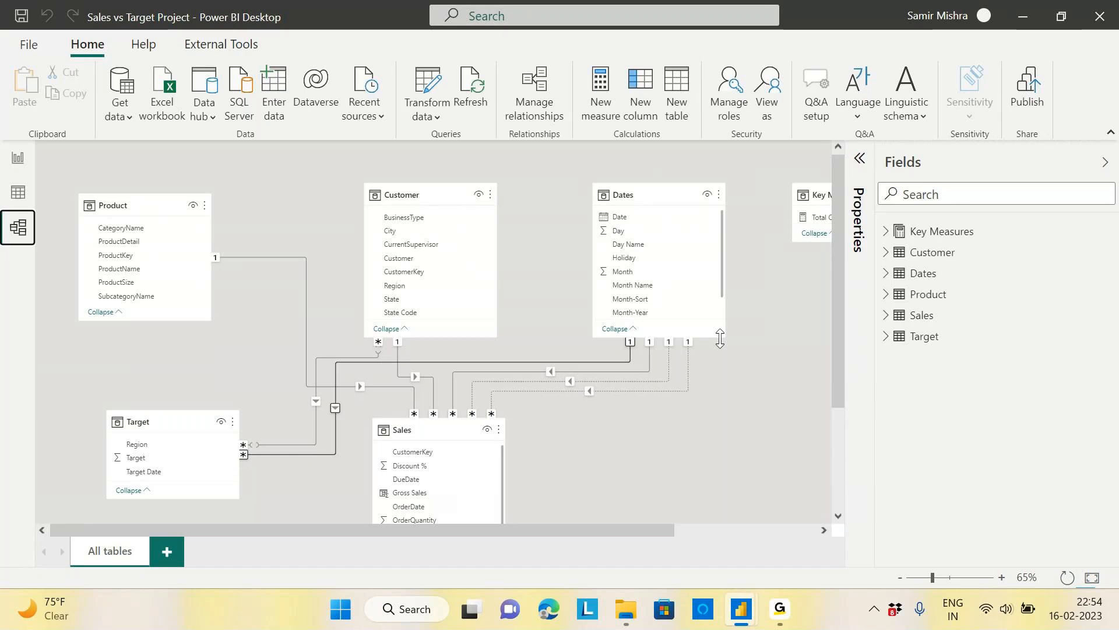
left_click_drag(719, 338, 738, 361)
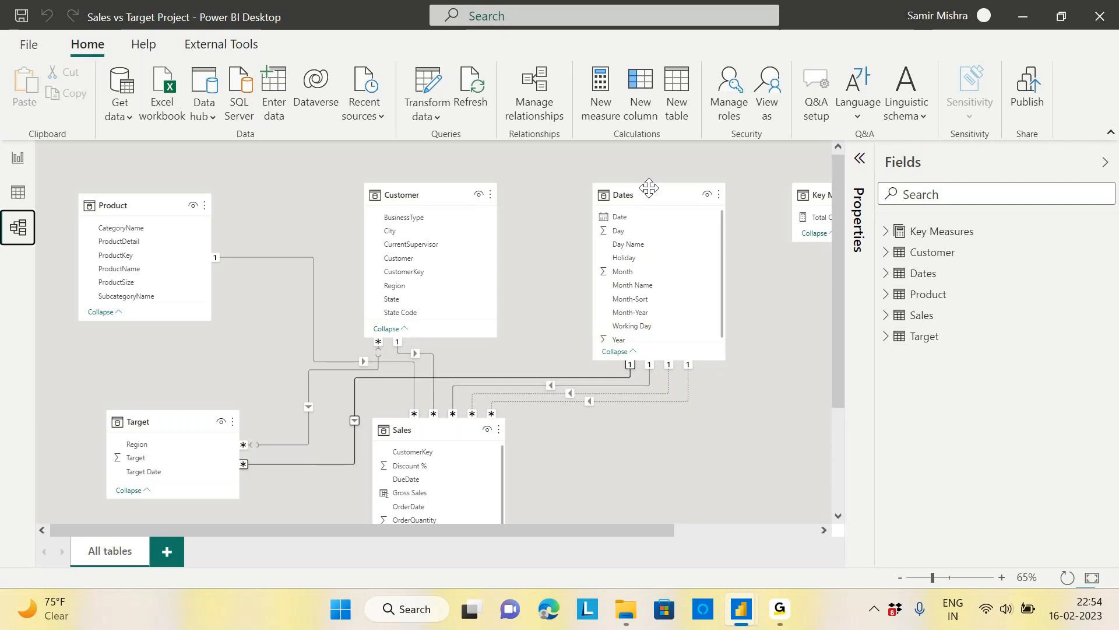
left_click_drag(648, 187, 657, 187)
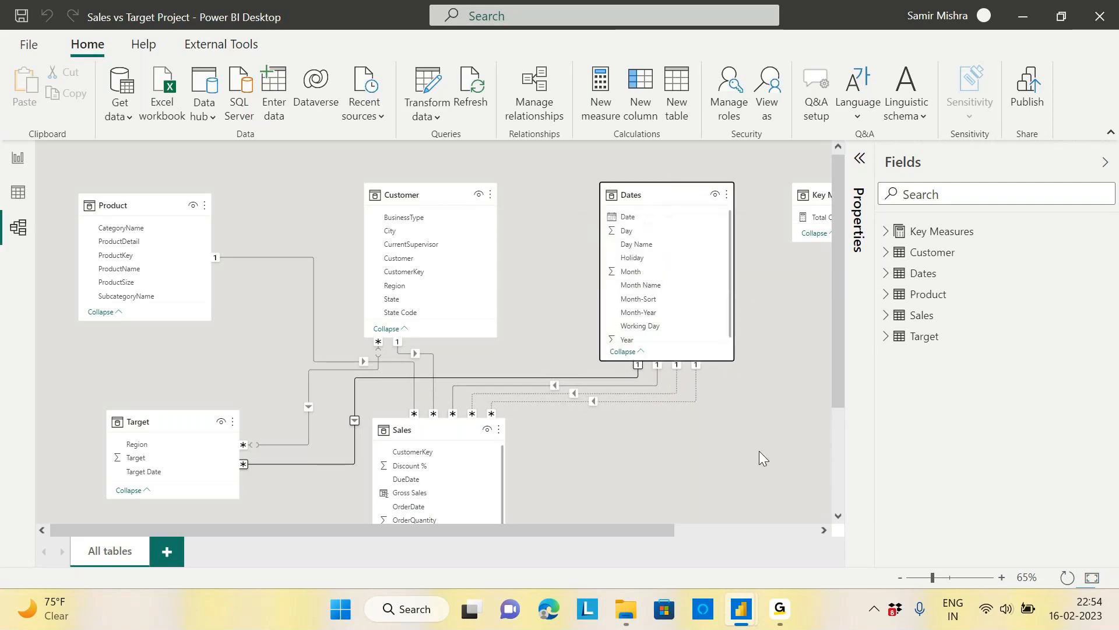
left_click_drag(836, 356, 732, 362)
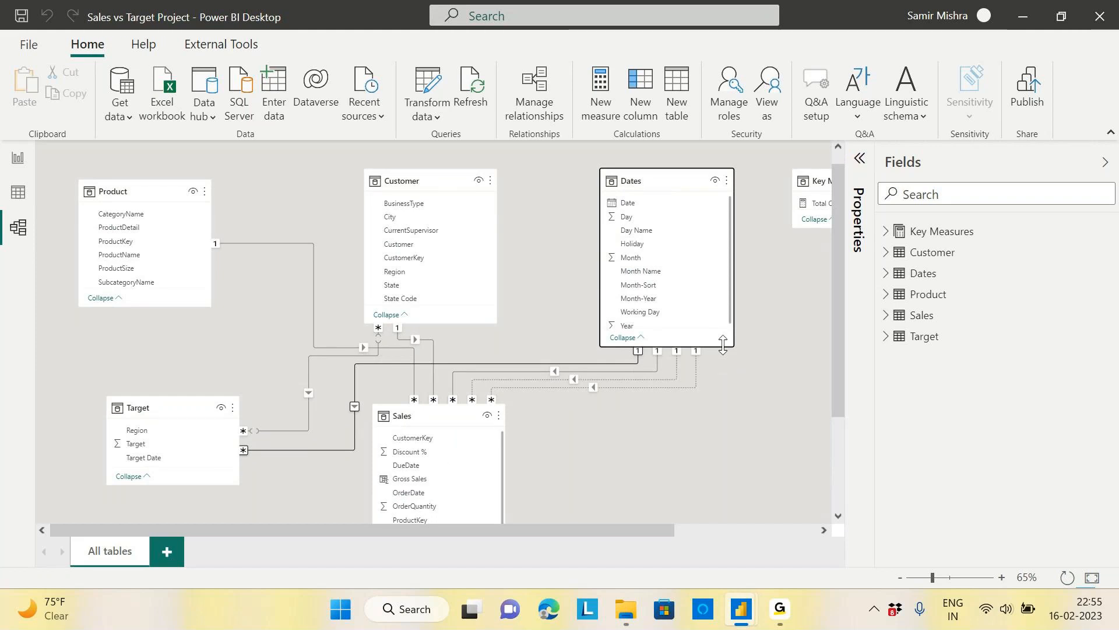
mouse_move(723, 345)
left_mouse_down()
mouse_move(723, 359)
mouse_move(728, 349)
left_mouse_up()
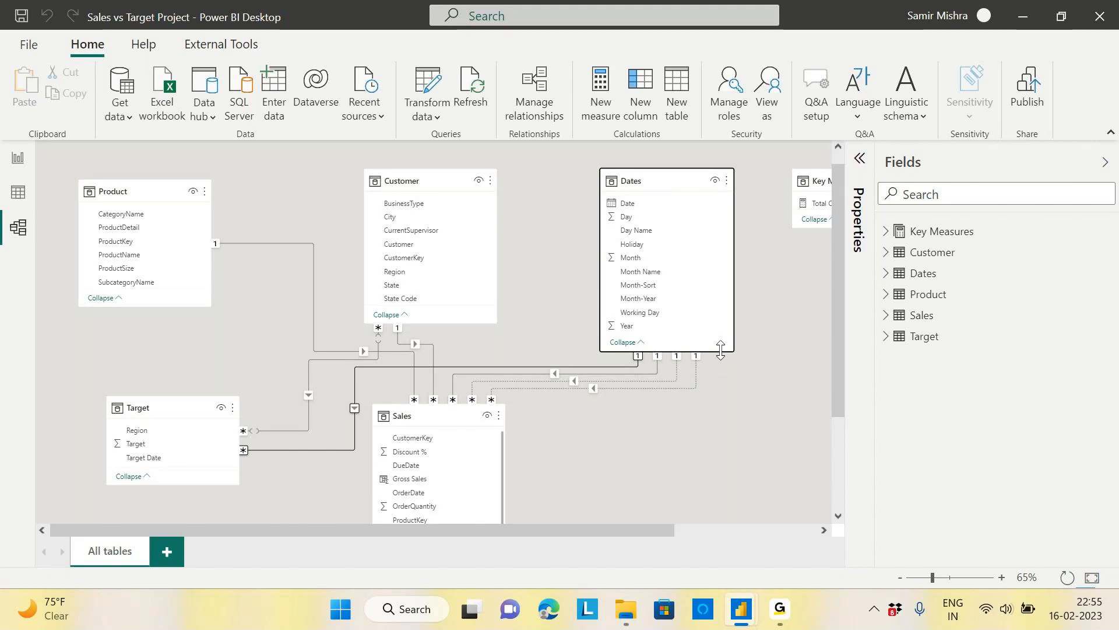
Step: Switch to the Power BI Desktop window of Sales-Target-Project showing its model diagram
left_click(779, 609)
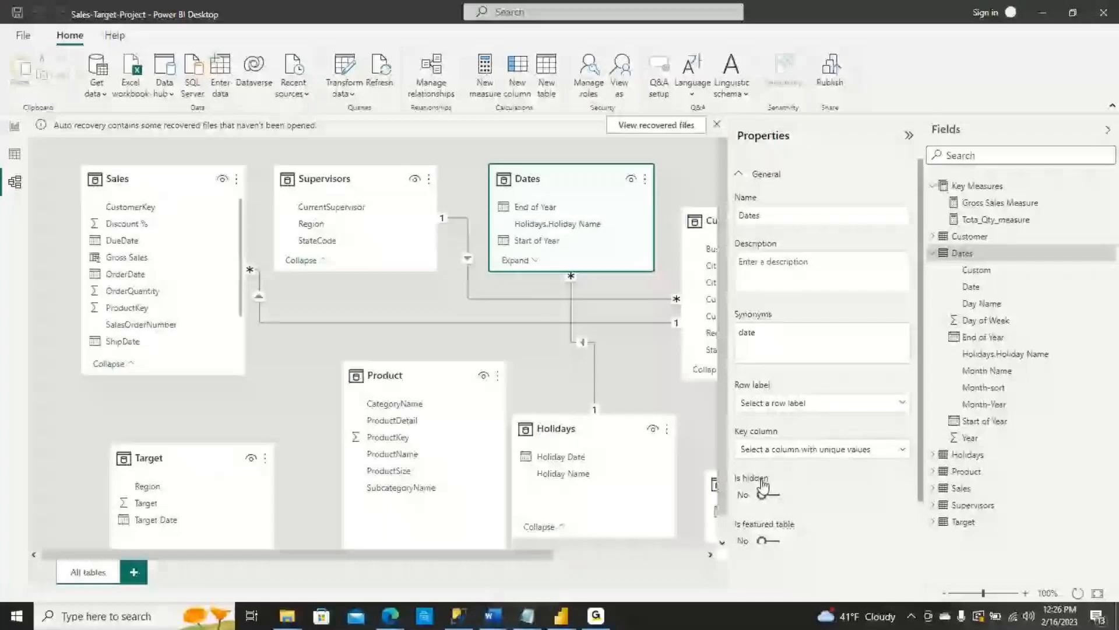
left_click(561, 615)
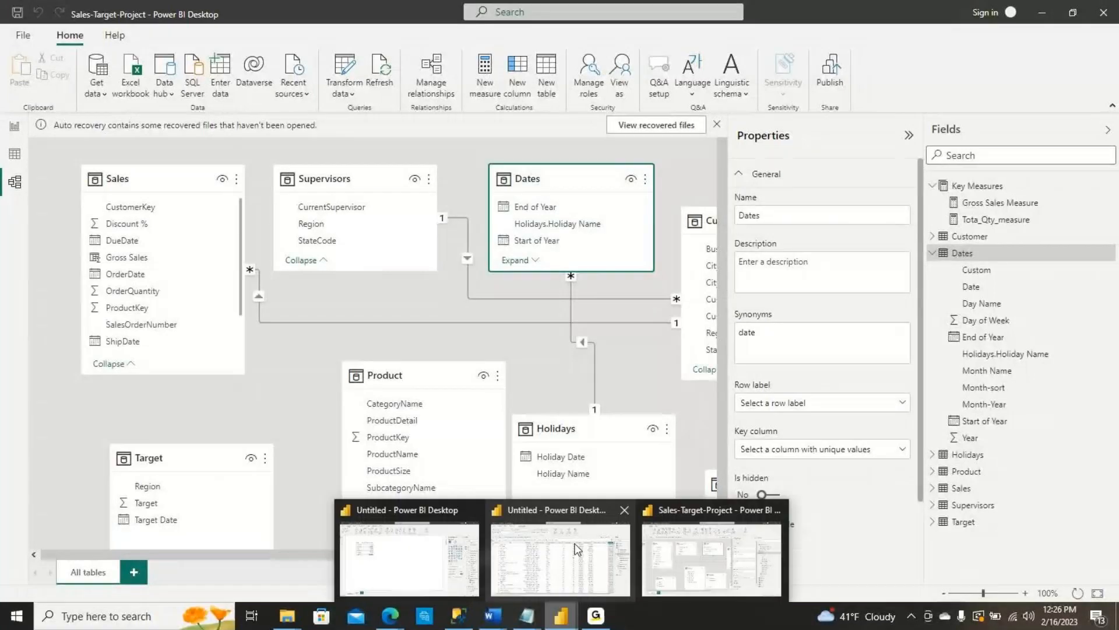
left_click(723, 569)
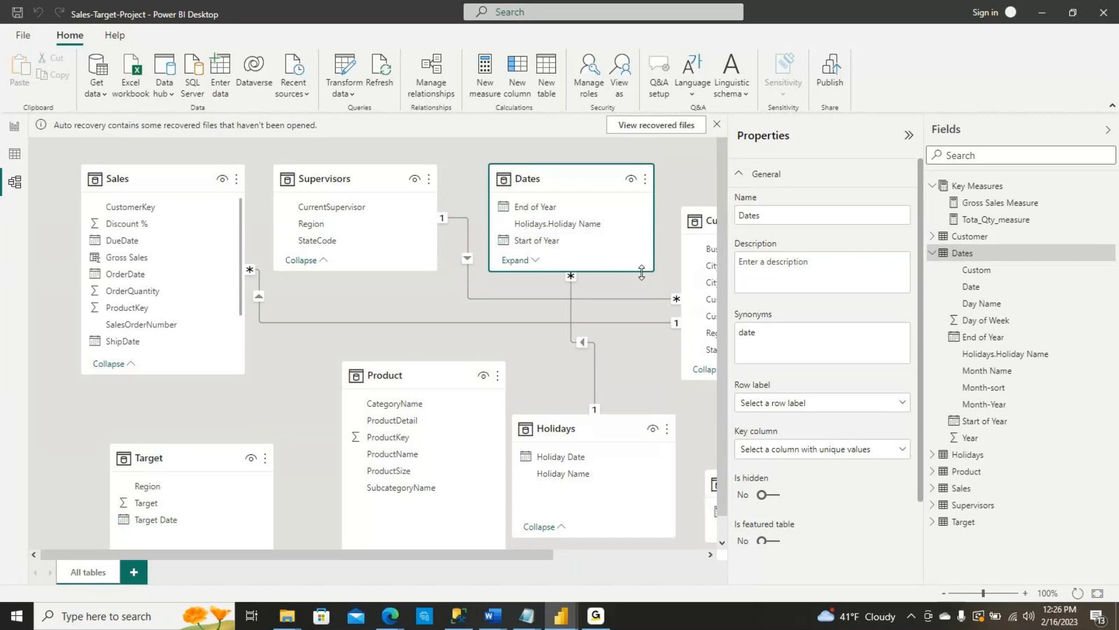
Step: Examine the Dates table card, its fields and its relationships in the Sales-Target-Project model diagram
left_click(537, 262)
left_click(539, 228)
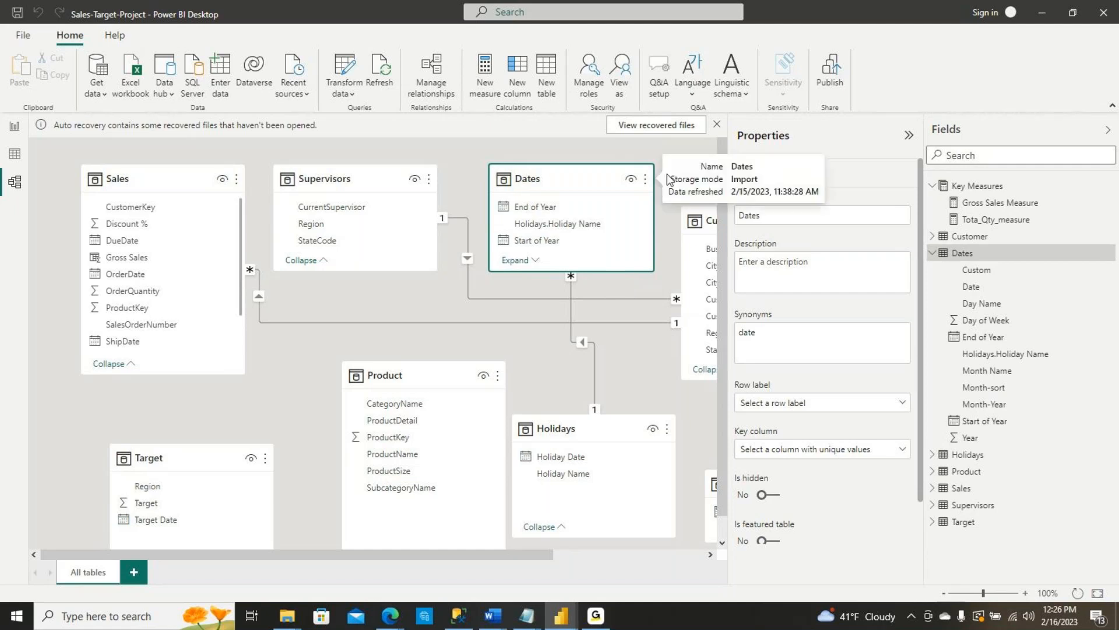
left_click(626, 286)
scroll(627, 286, "down", 1)
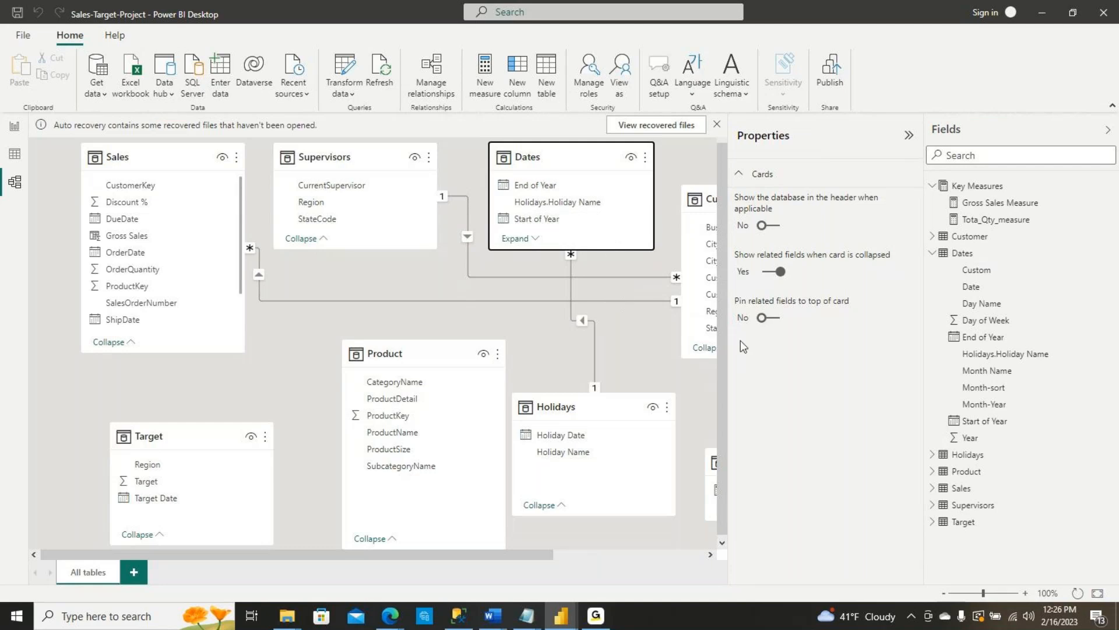
left_click(708, 387)
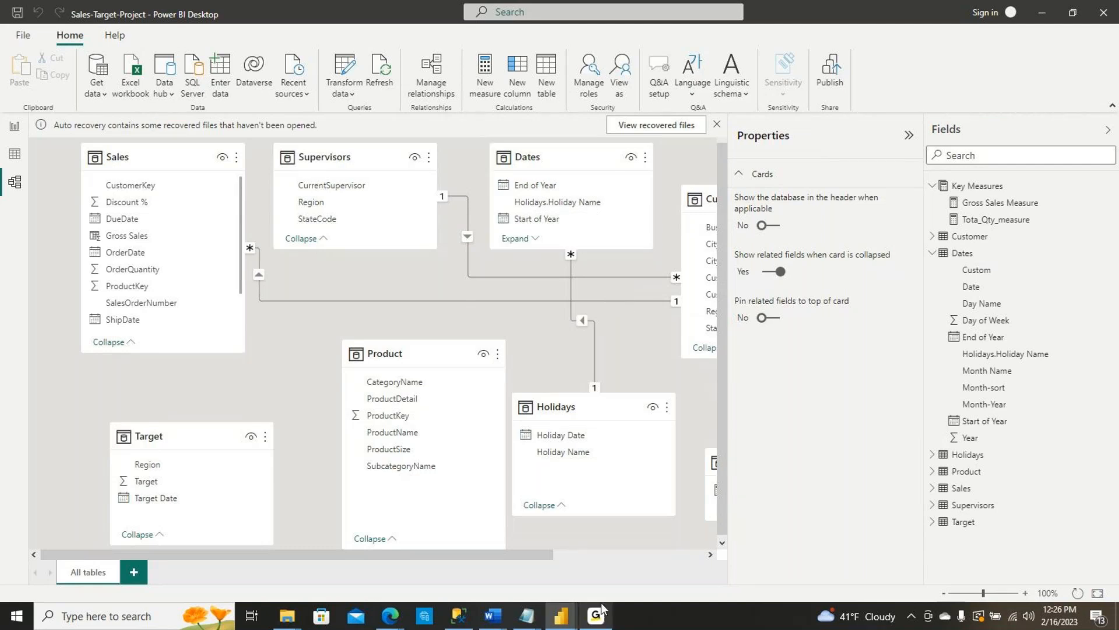
left_click(598, 613)
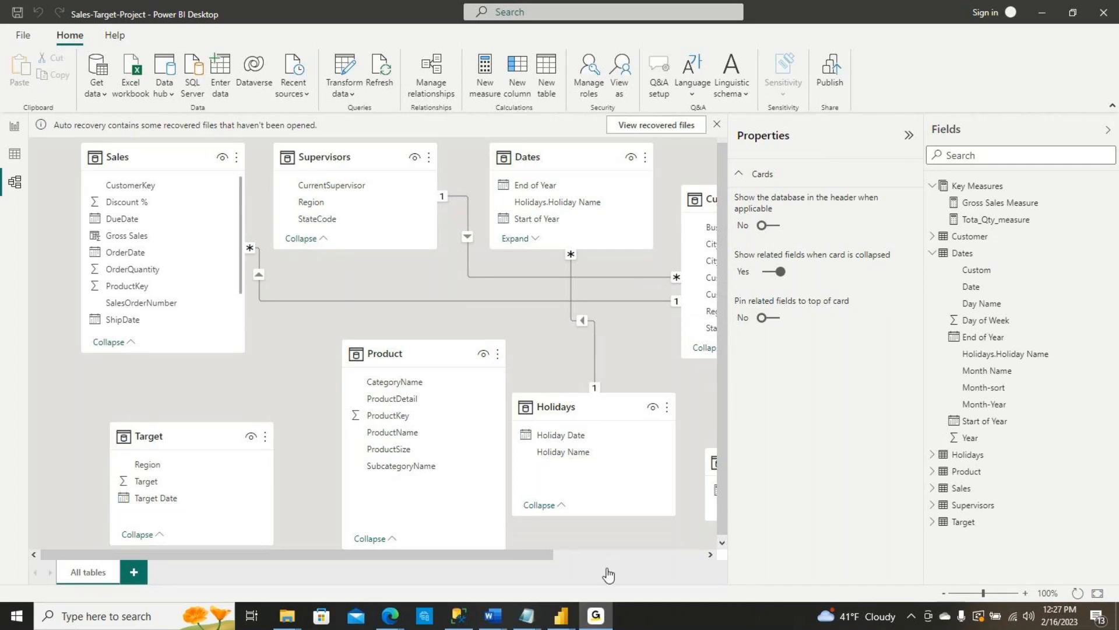
mouse_move(596, 626)
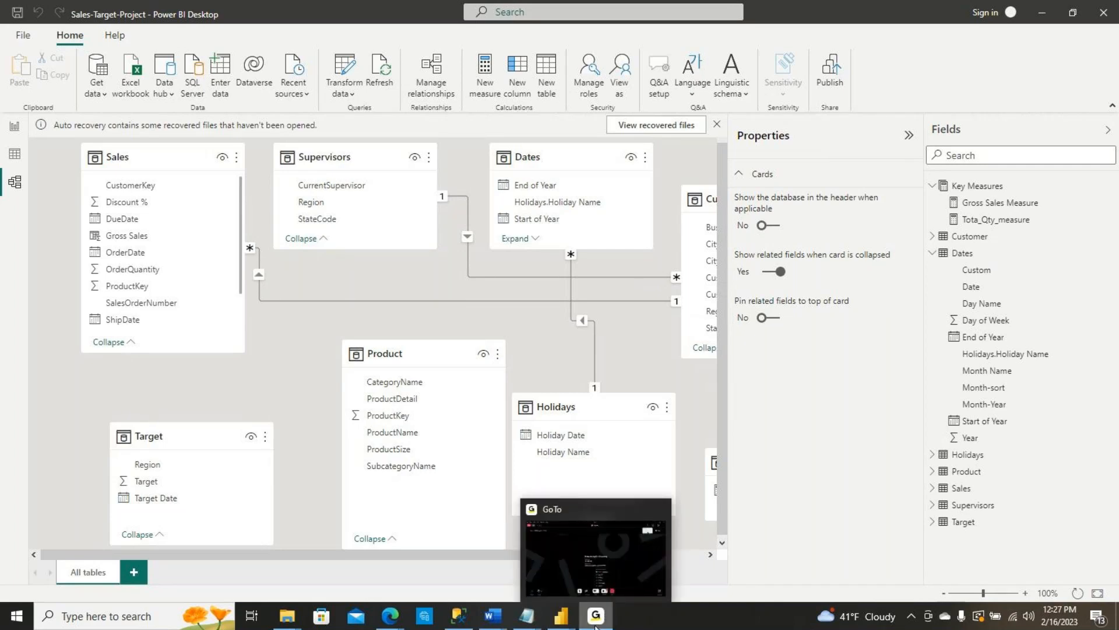
left_click(596, 626)
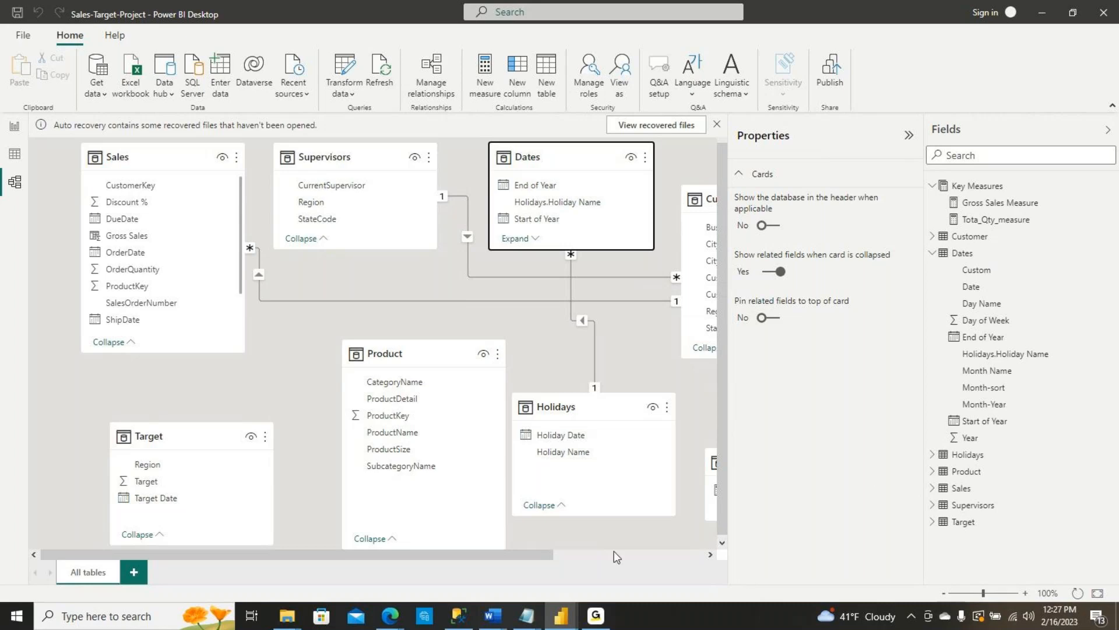
left_click(596, 615)
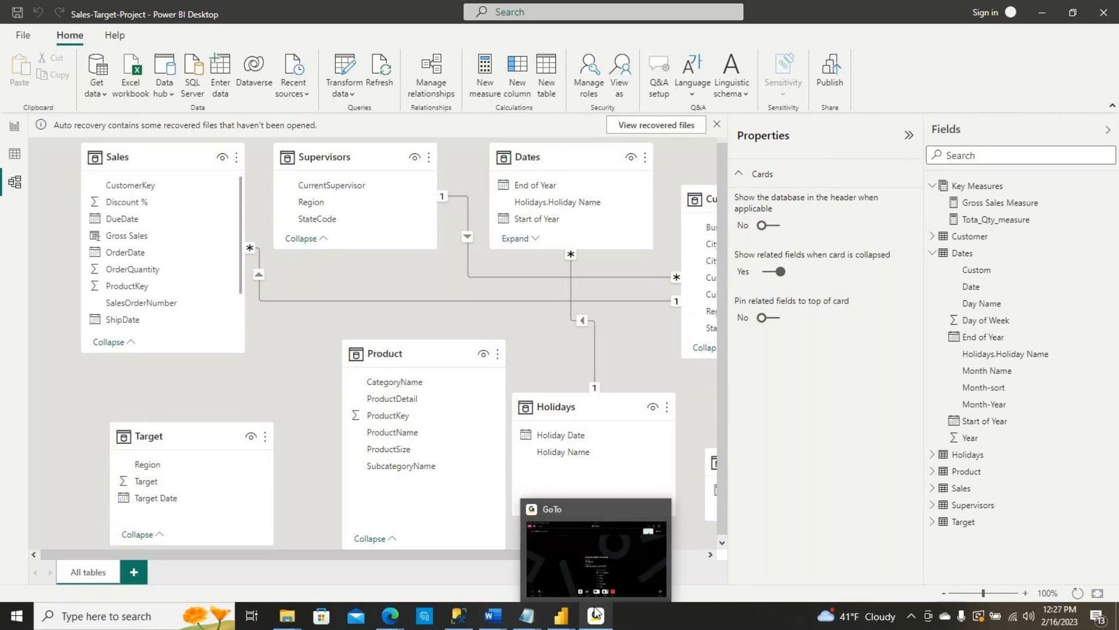
left_click(595, 614)
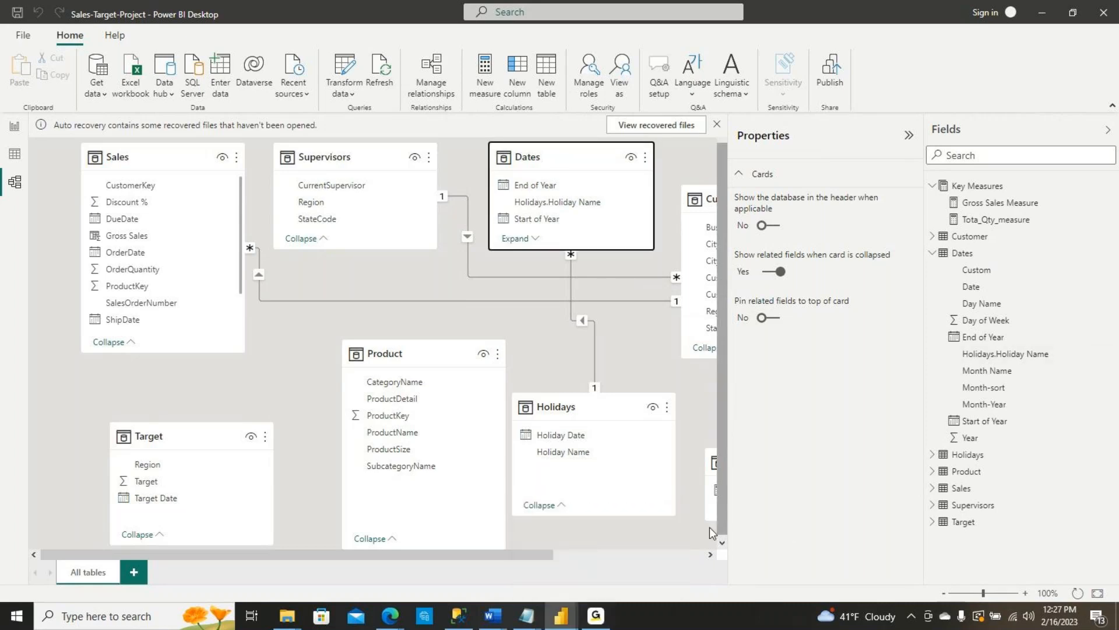
left_click(606, 620)
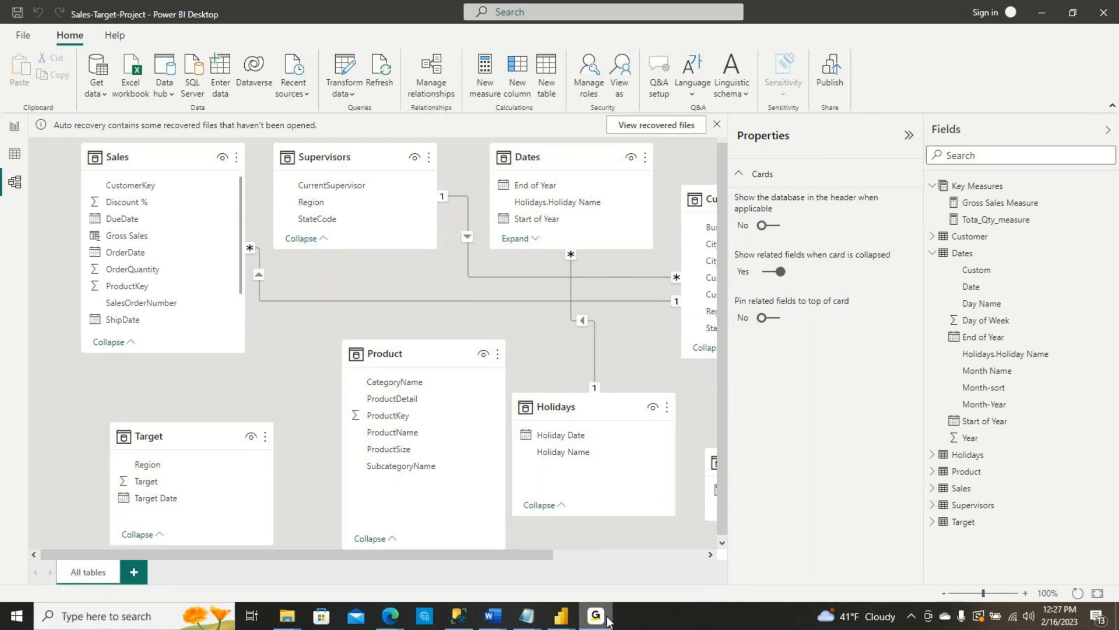
left_click(606, 619)
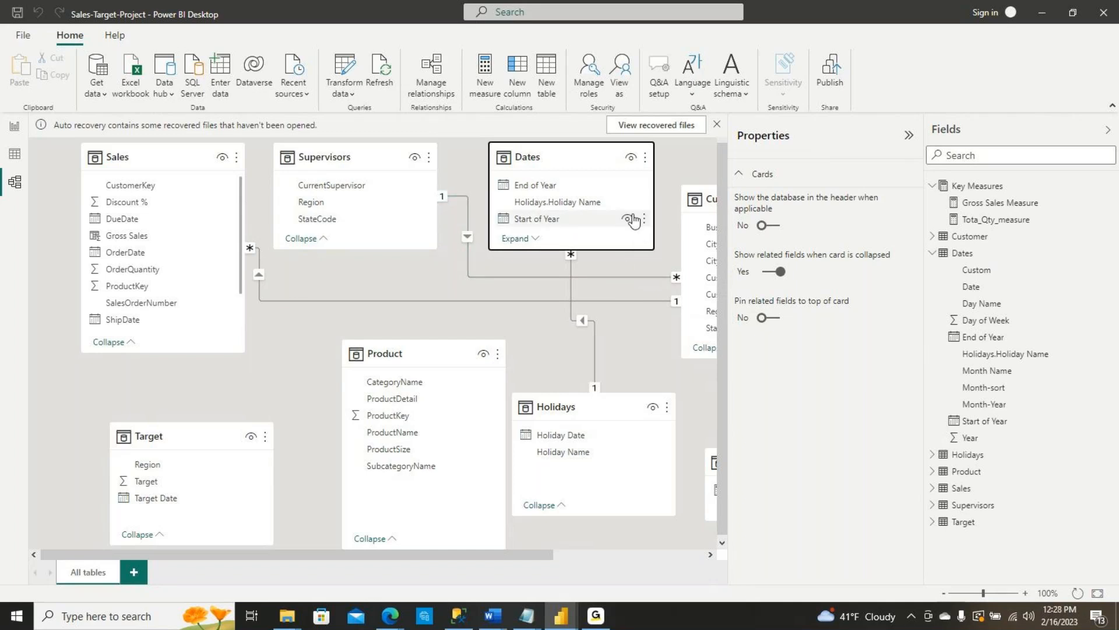
Step: Close the Sales-Target-Project file without saving its changes and choose to view the recovered files later
left_click(1097, 23)
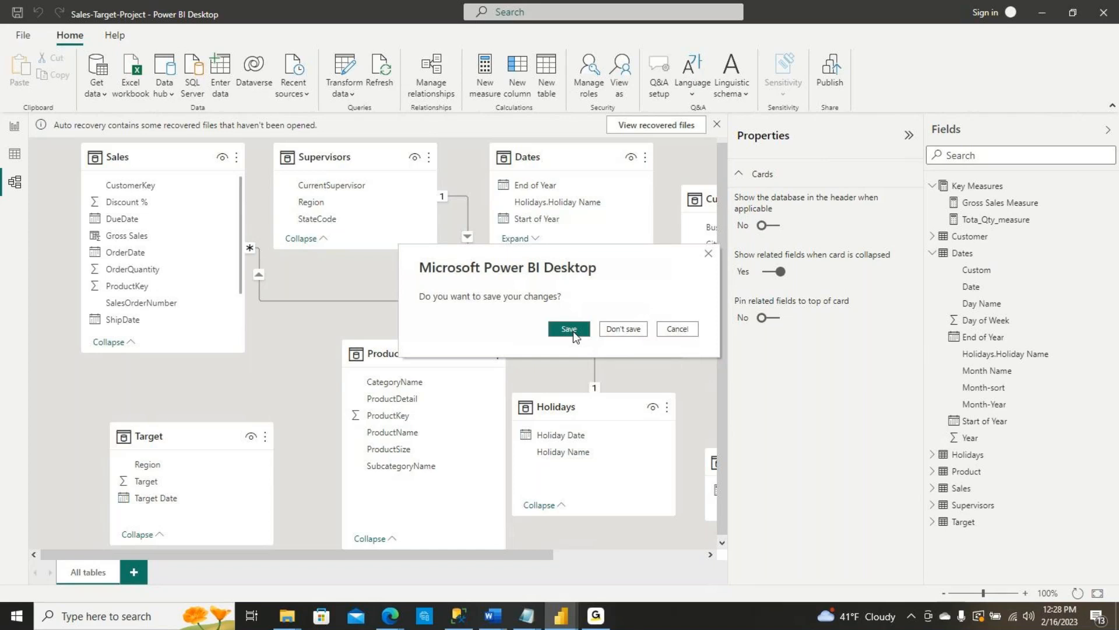
left_click(622, 330)
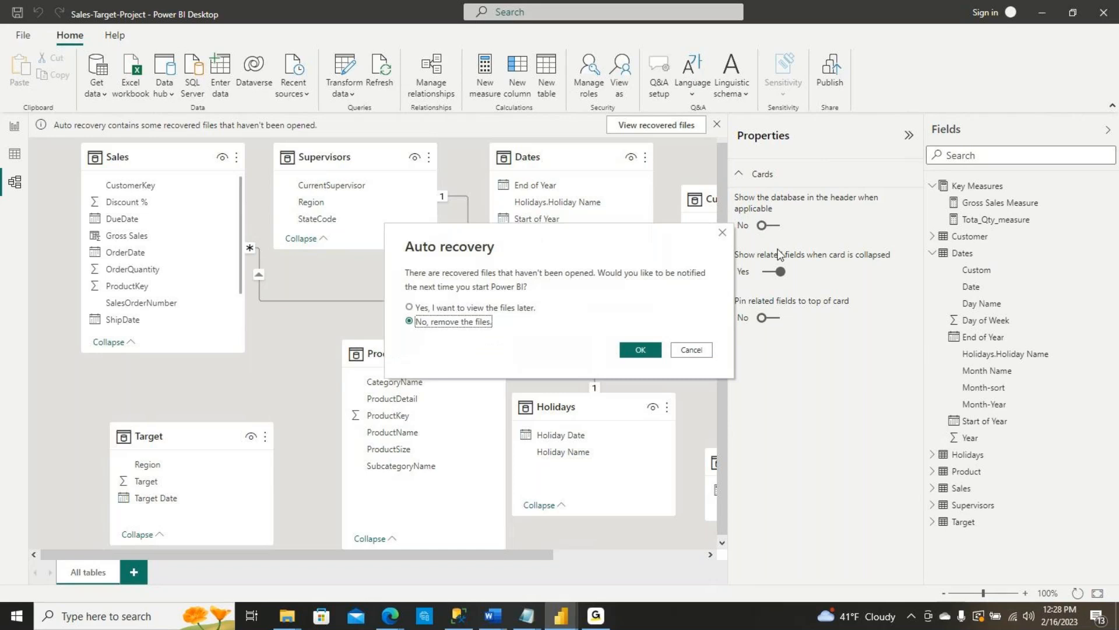
left_click(526, 308)
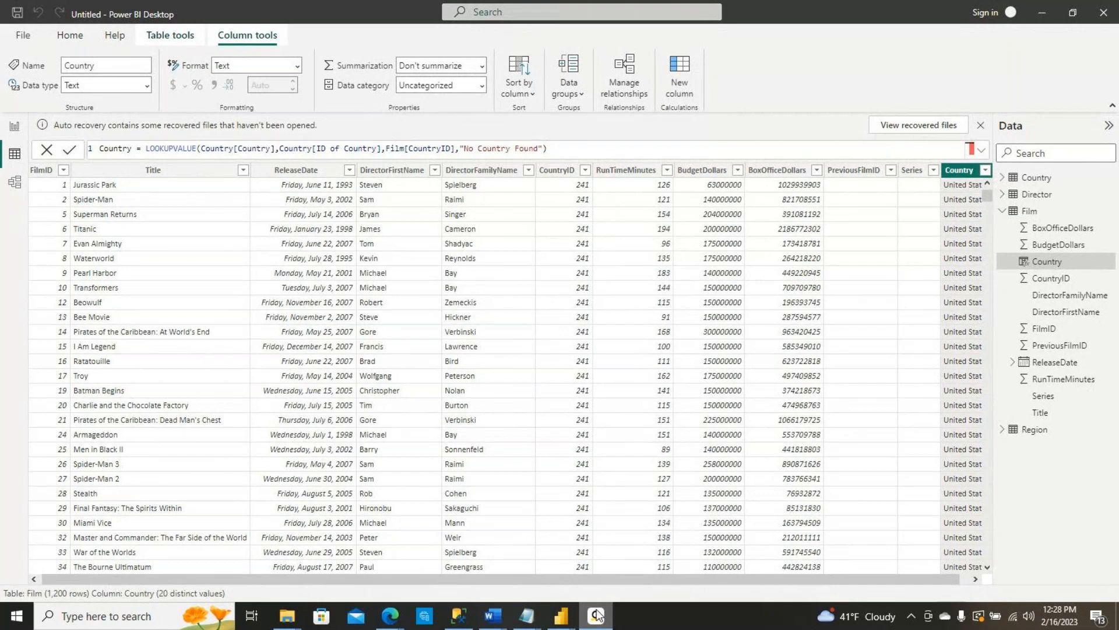
Step: Switch to the Sales vs Target Project window in Power BI Desktop and open its empty report page
mouse_move(568, 619)
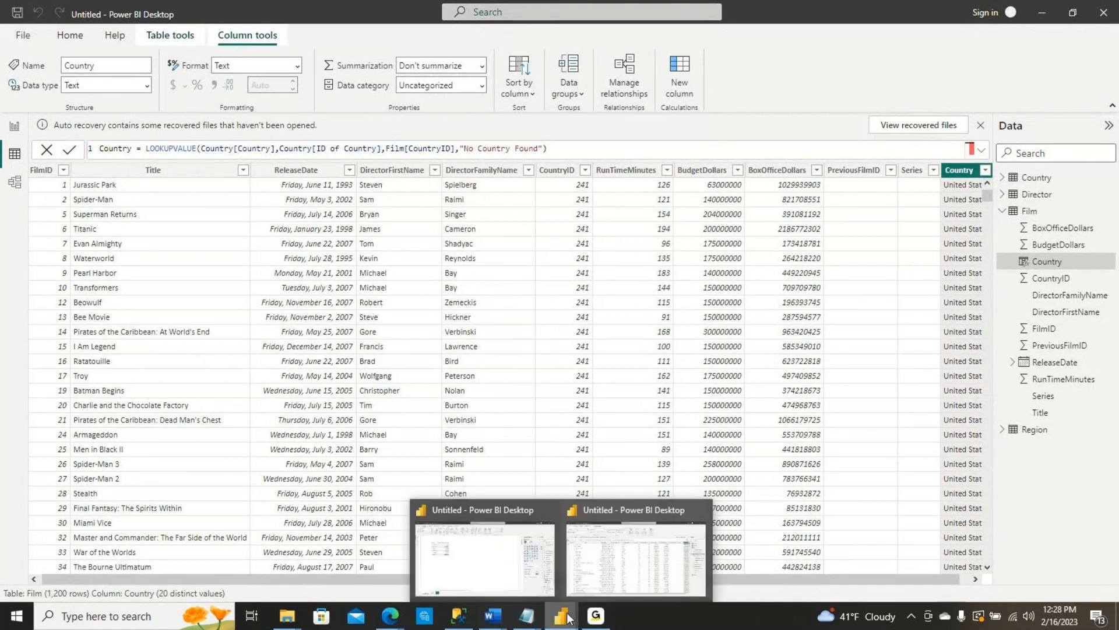
left_click(25, 36)
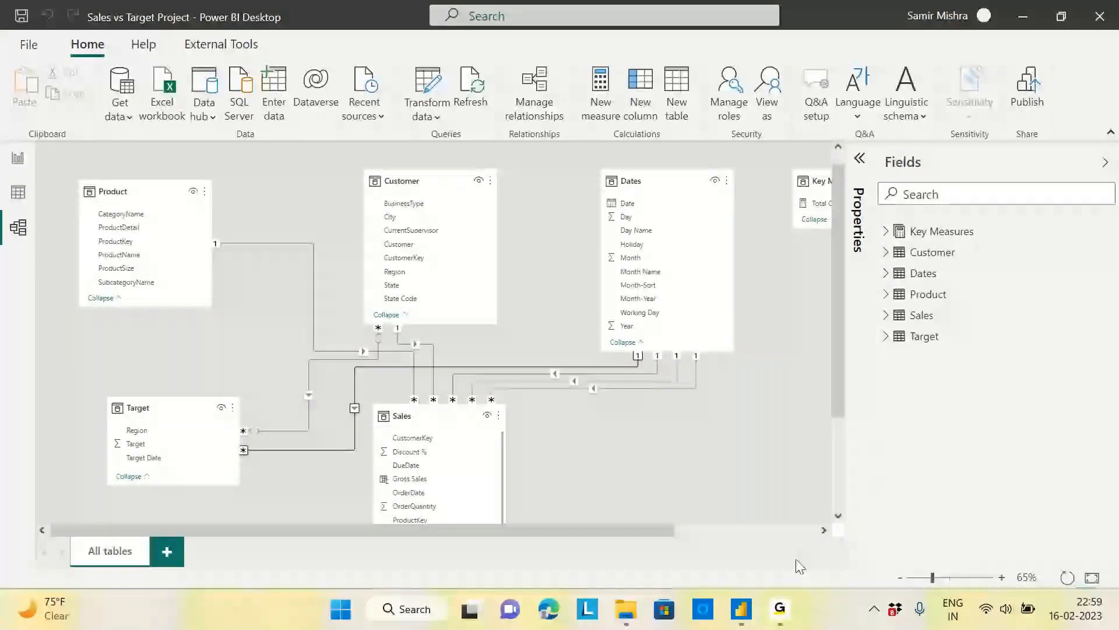
mouse_move(741, 609)
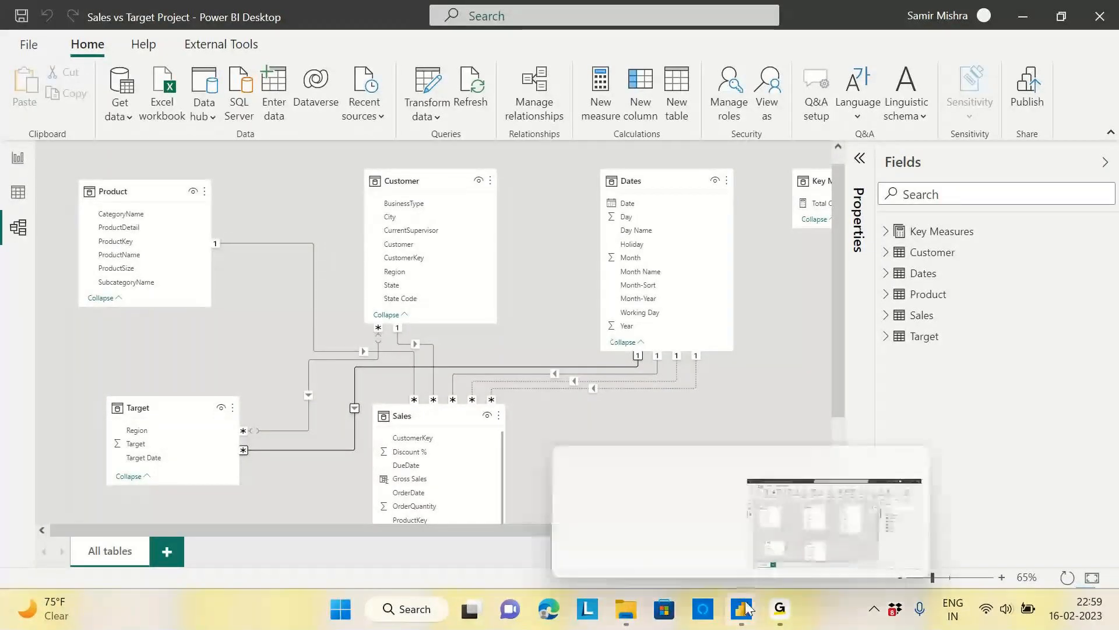
left_click(835, 550)
scroll(736, 391, "down", 1)
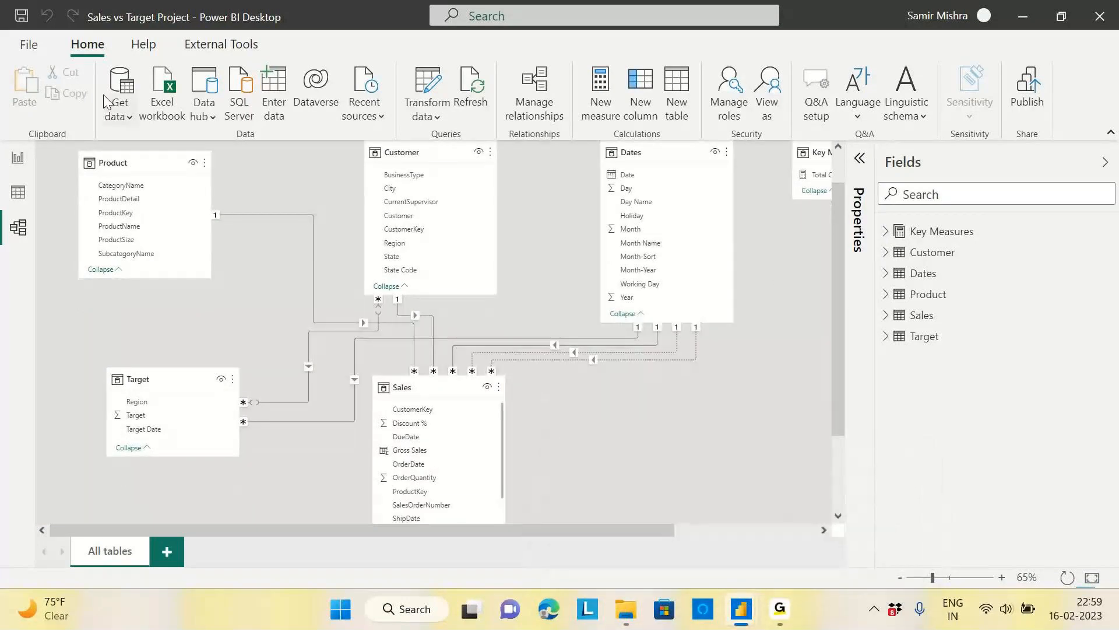
left_click(17, 158)
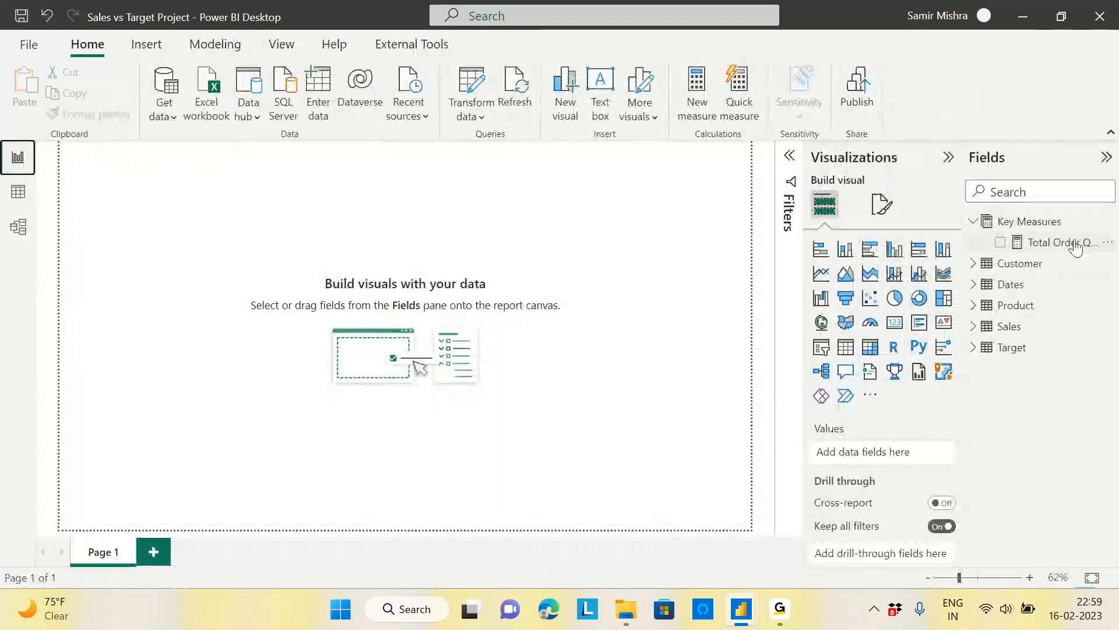
Step: Open a maximized Notepad window and start a measure list with "1. Gross Sales" and "2. Discount Amount", separated by a blank line
left_click(405, 611)
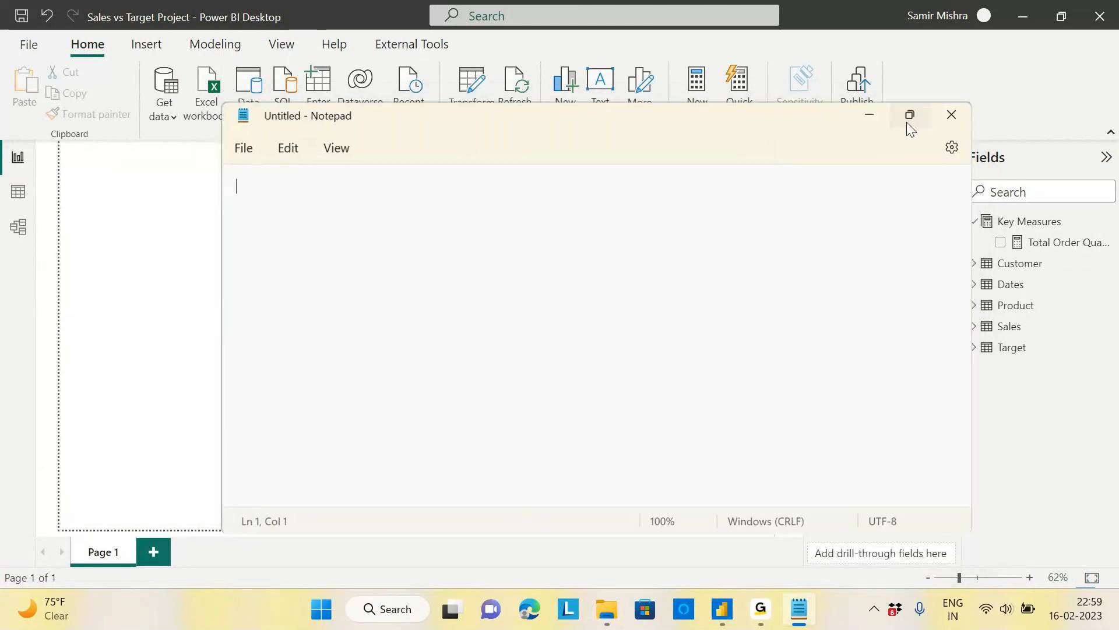
left_click(907, 118)
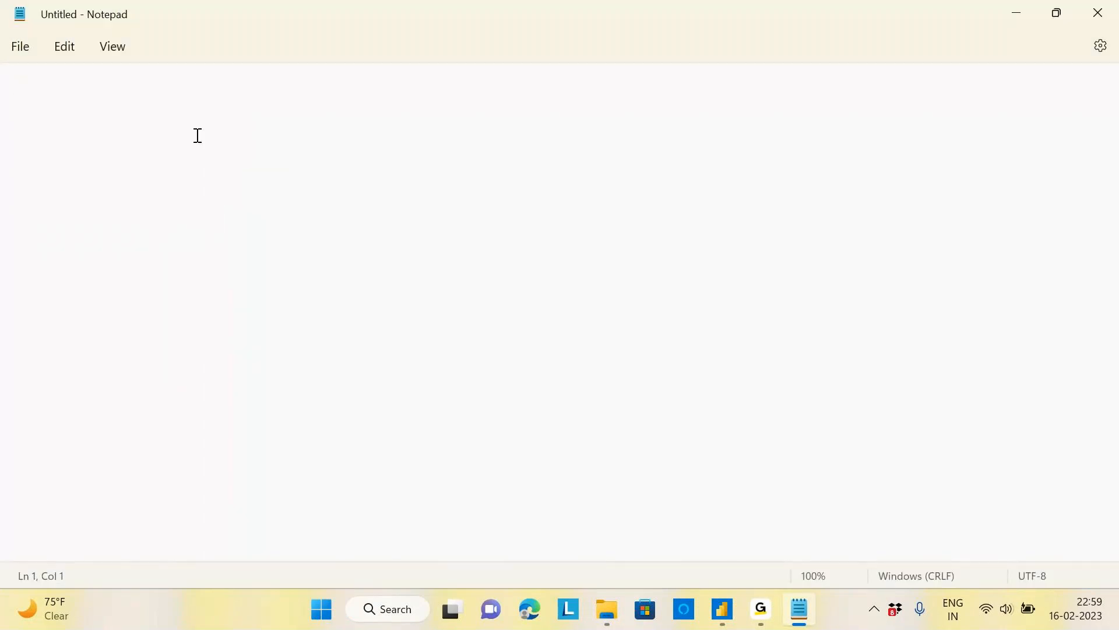
type("1. Gross")
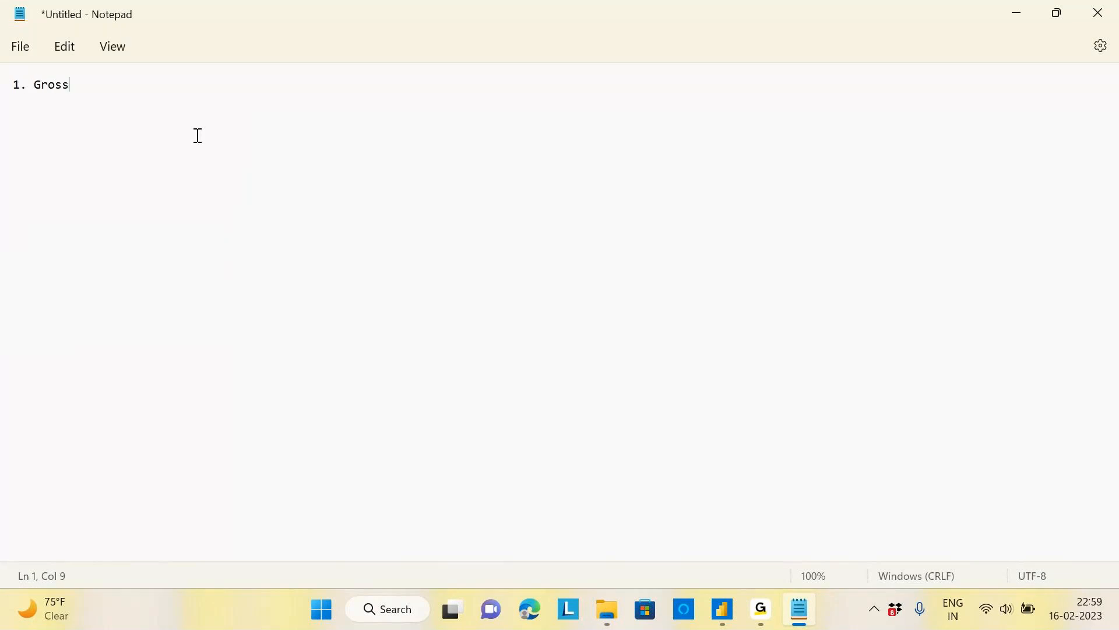
type(" Sales")
key("Return")
key("Return")
type("2. d")
key("BackSpace")
type("Discount Amount")
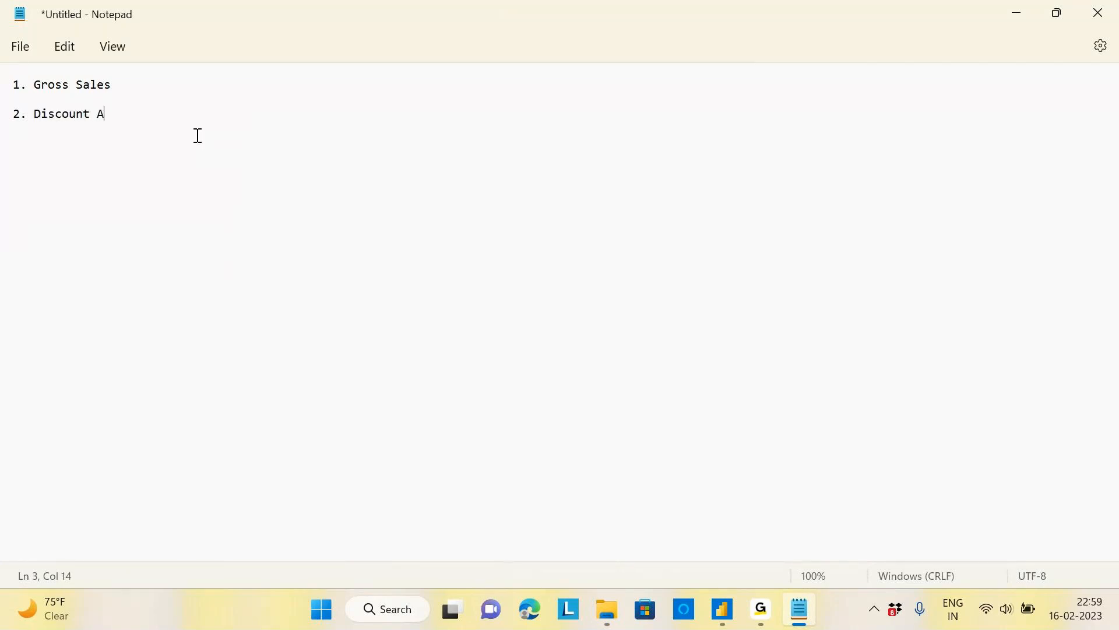
Step: Add "3. Net Sales", "4. Gross Margin" and "5. Cost of Sales" to the measure list, with blank lines between them
key("Return")
key("Return")
type("3. Net Sales")
key("Return")
key("Return")
type("4.")
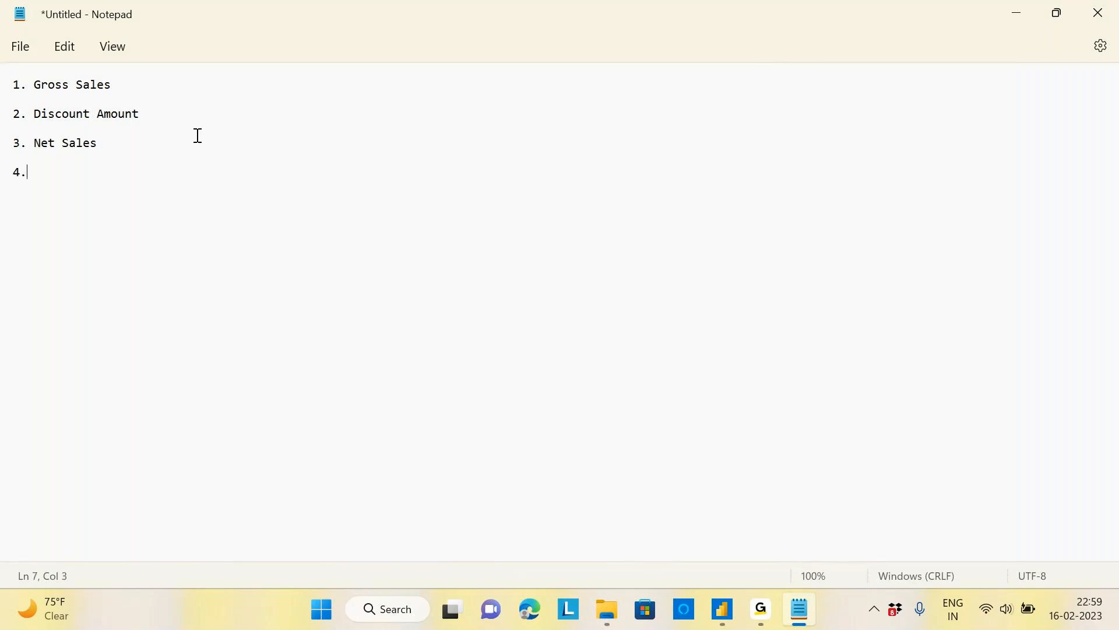
key("alt+Tab")
key("alt+Tab")
type("Gross Margin")
key("Return")
key("Return")
type("5. Cost of Sales")
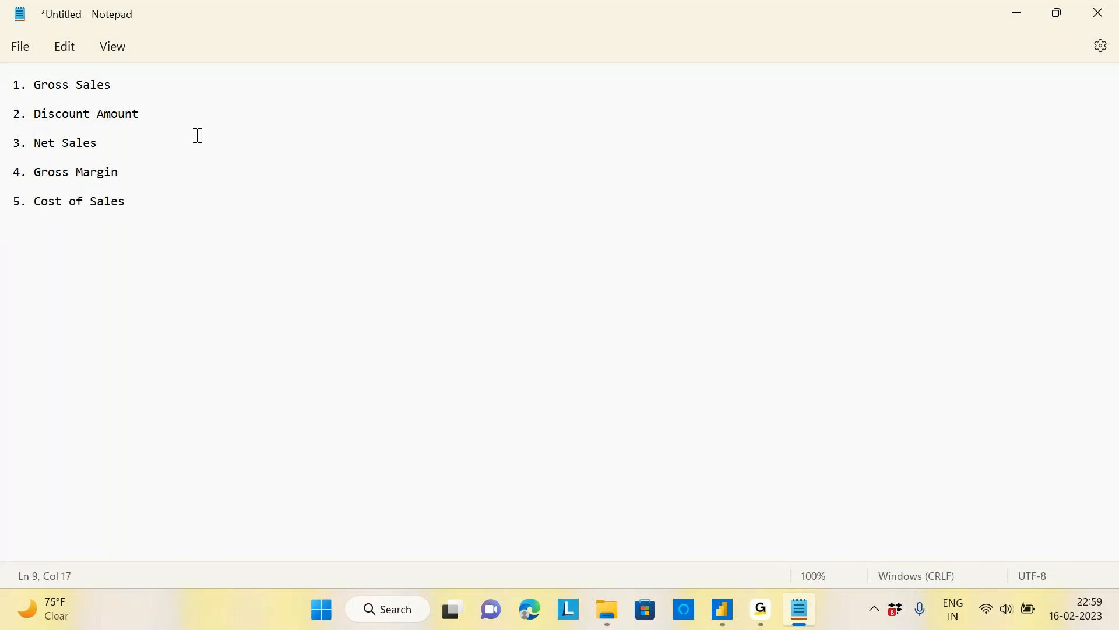
Step: Add "6. Gross Margin %" to the measure list below Cost of Sales, leaving a blank line between them
key("Return")
key("Return")
type("6.")
key("alt+Tab")
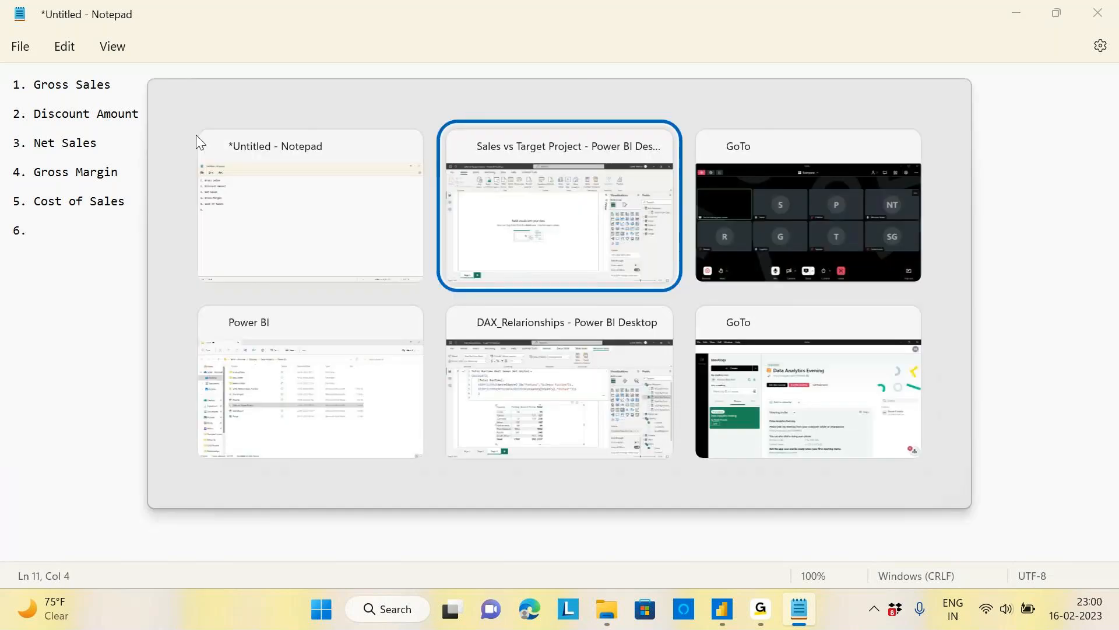
type("gr")
key("BackSpace")
key("BackSpace")
type("Gross ")
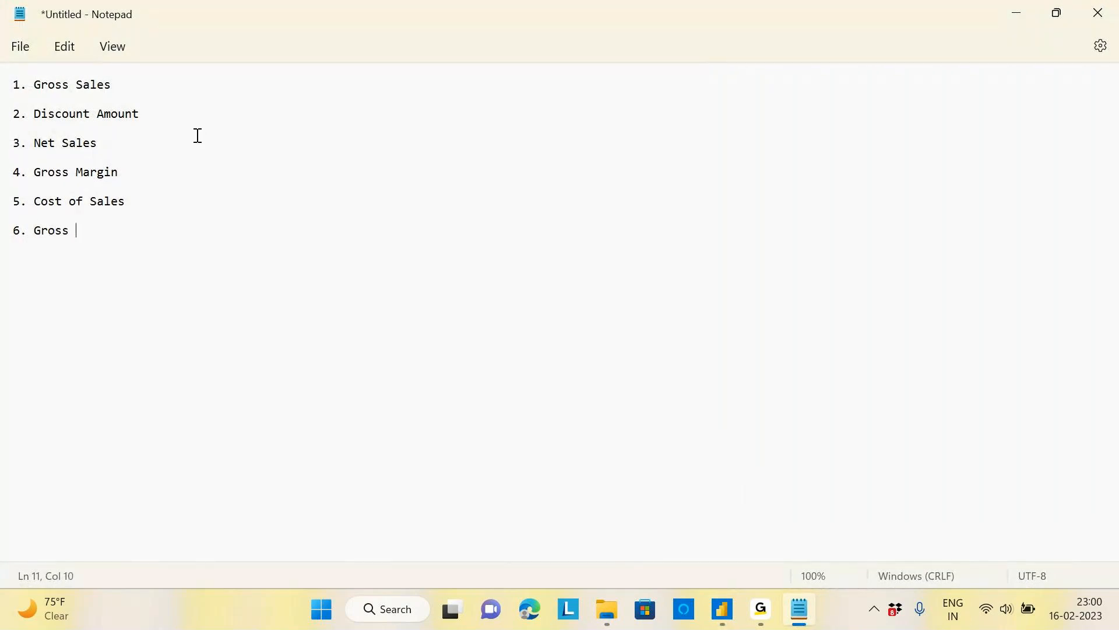
type("Margin %")
Step: Add "7. Discount %" as the last entry of the measure list, after a blank line
key("Return")
key("Return")
type("7.")
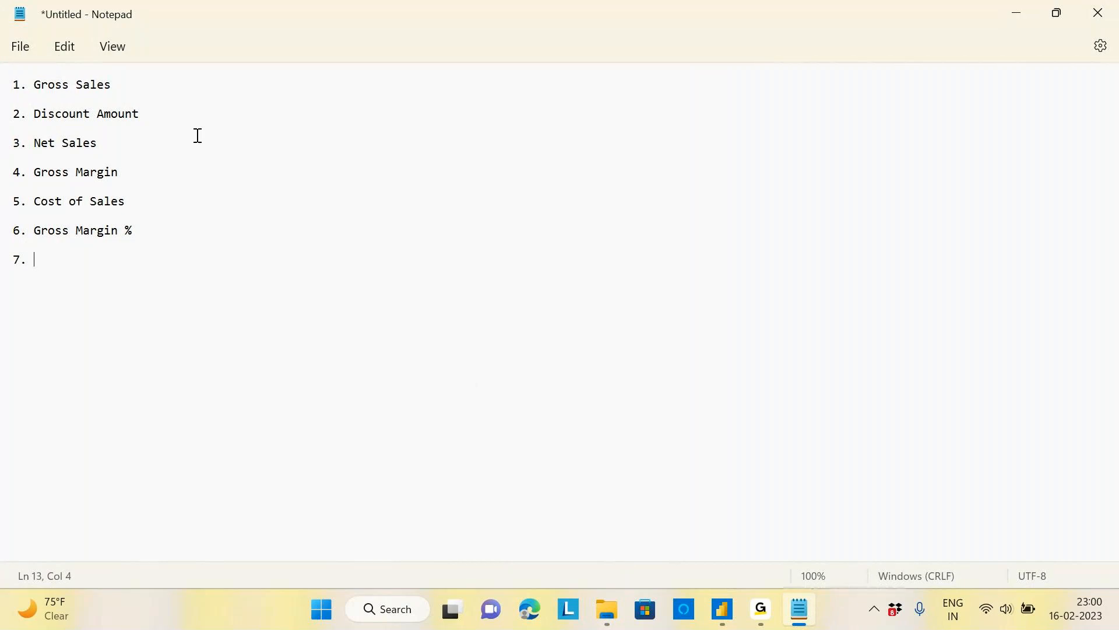
key("alt+Tab")
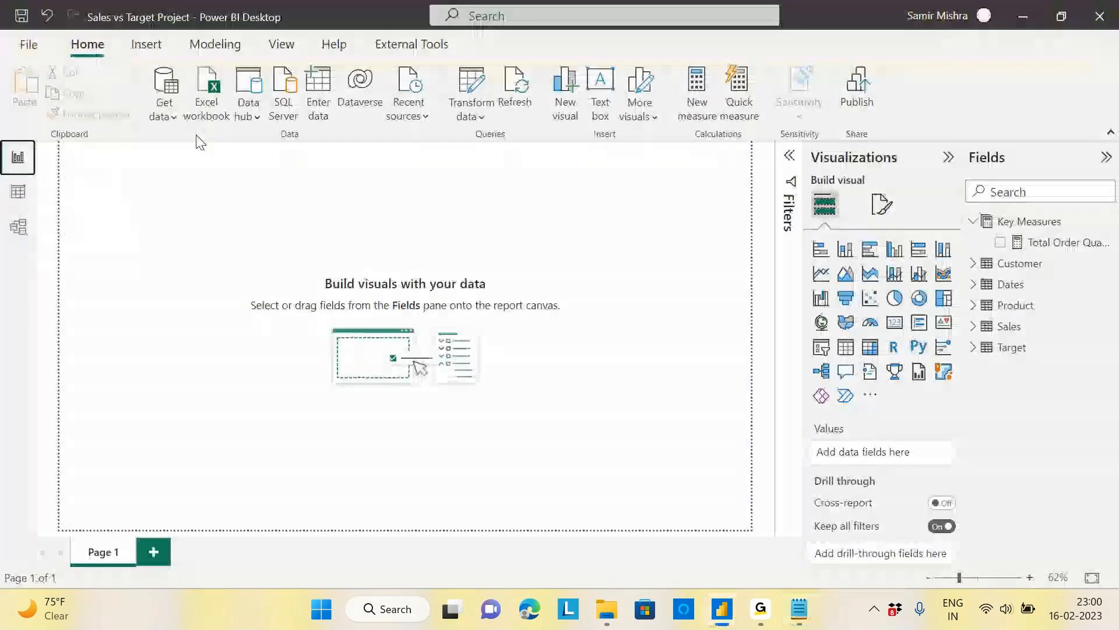
key("alt+Tab")
type("Discou")
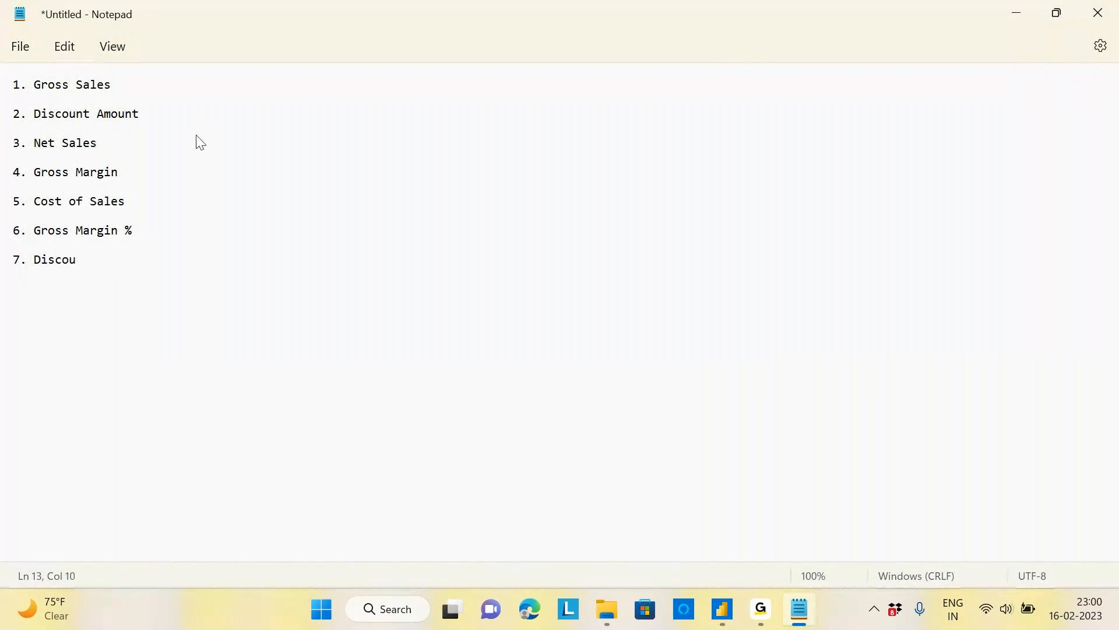
type("nt %")
Step: Append the formula ":- unit price * order quantity" to the Gross Sales entry
left_click(135, 87)
type(":- Int")
key("BackSpace")
type("it")
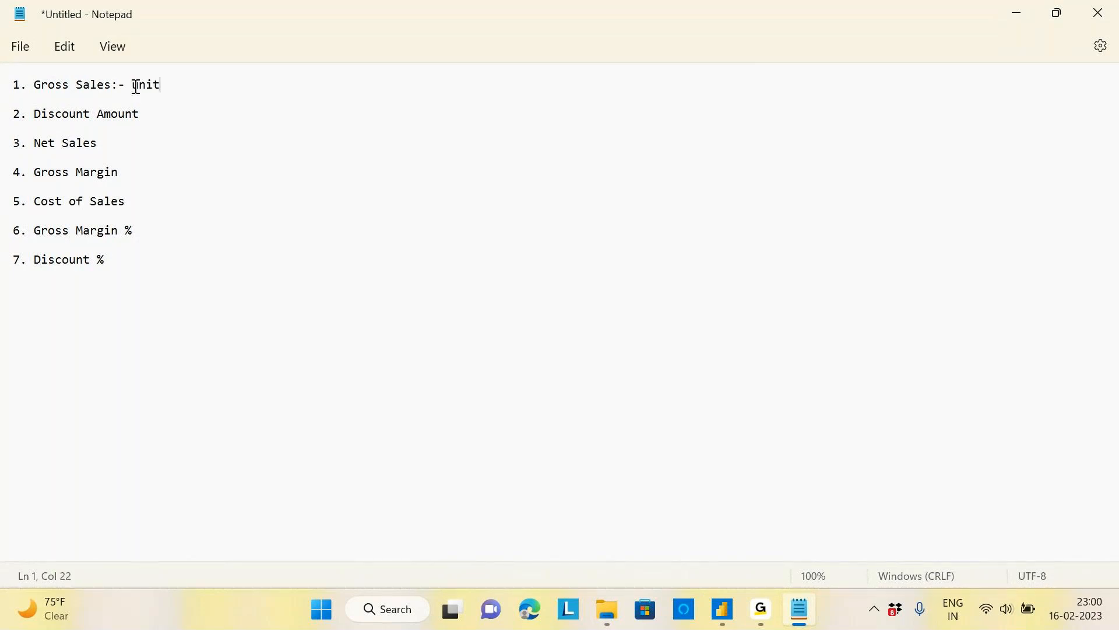
type(" price * ")
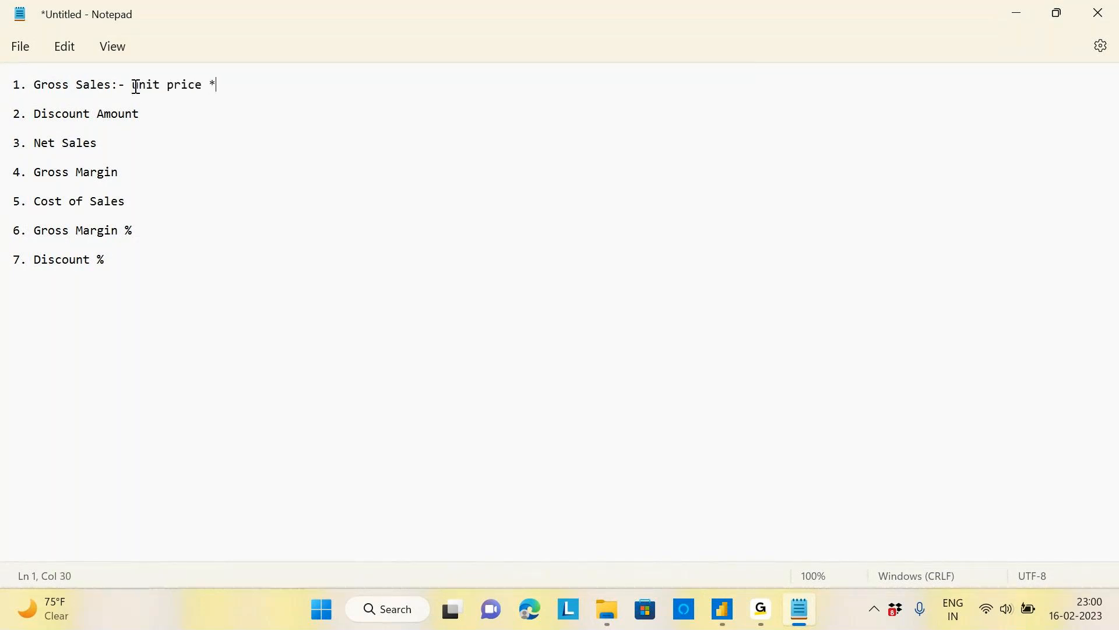
type("order quantiy")
key("BackSpace")
type("ty")
Step: Append the formula ":- UP* ORDER QTY* DISCUNT%" to the Discount Amount entry
left_click(158, 123)
left_click(161, 116)
type(":- up")
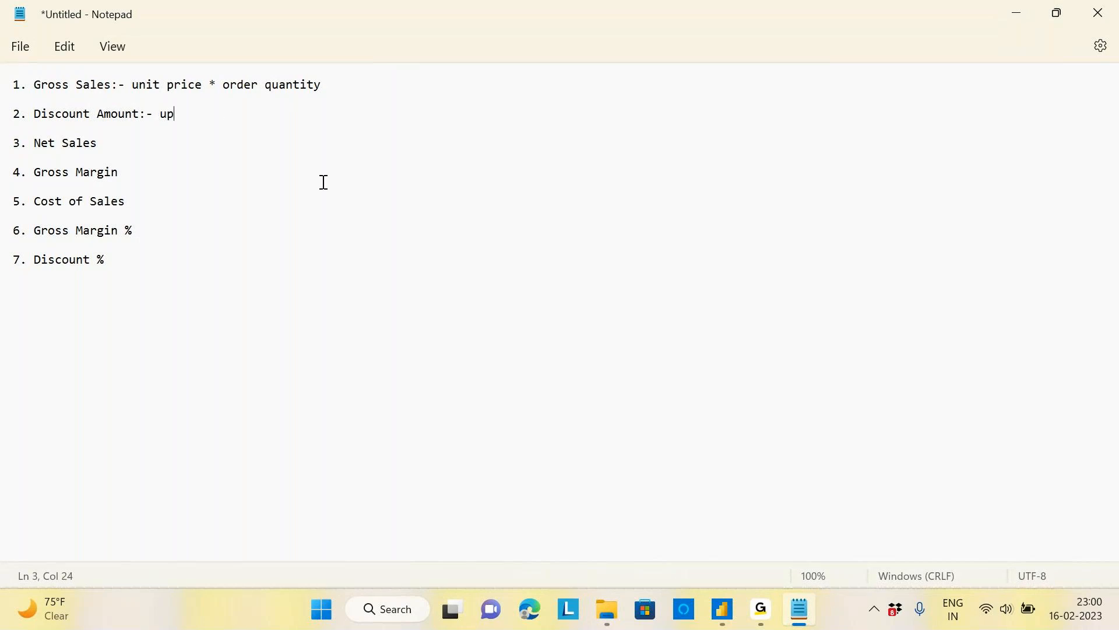
key("BackSpace")
type("UP")
key("BackSpace")
key("BackSpace")
type("UP")
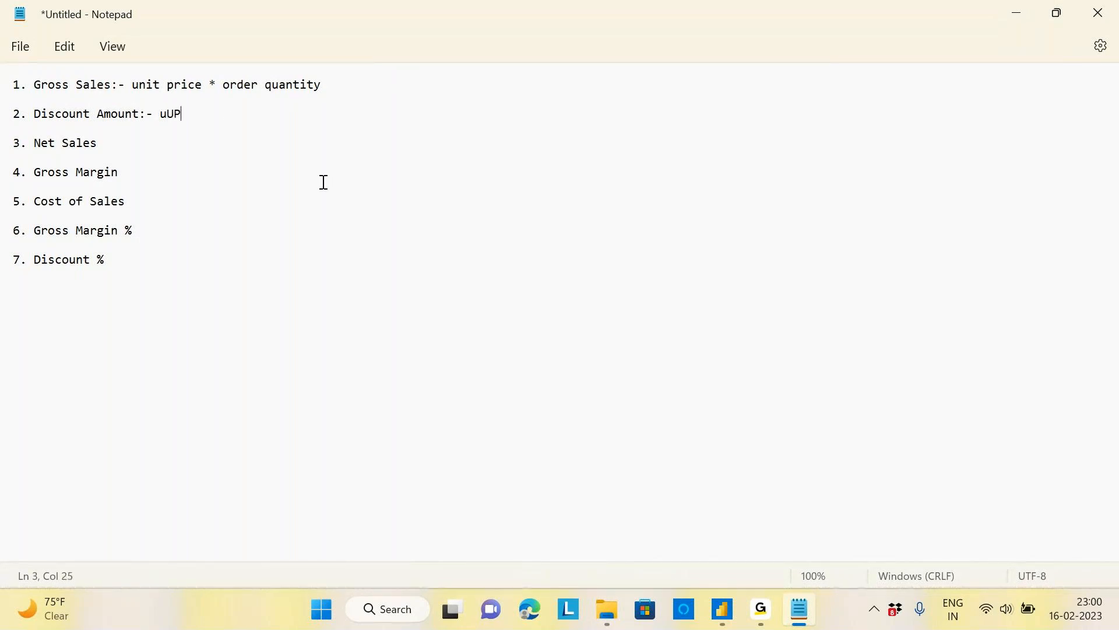
key("BackSpace")
key("BackSpace")
key("BackSpace")
key("Caps_Lock")
type("UP* ORD")
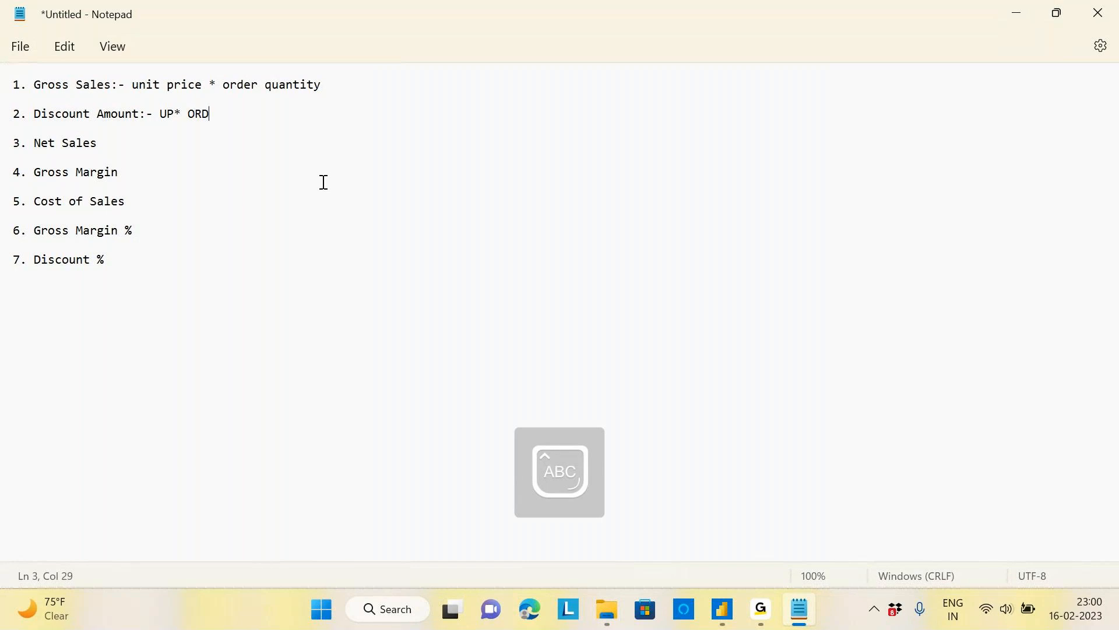
type("ER Q")
type("TY*")
type(" DD")
key("BackSpace")
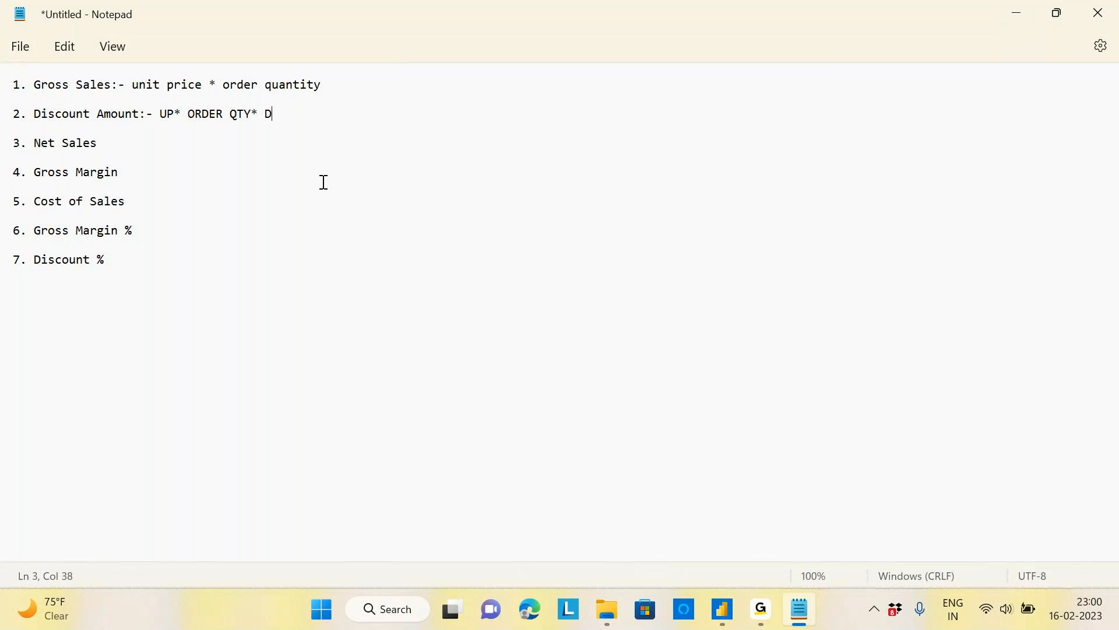
type("ISCUNT%")
Step: Append the formula ":- GROSS SALES- DISCOUNT AMOUNT" to the Net Sales entry
left_click(152, 146)
type(":- ")
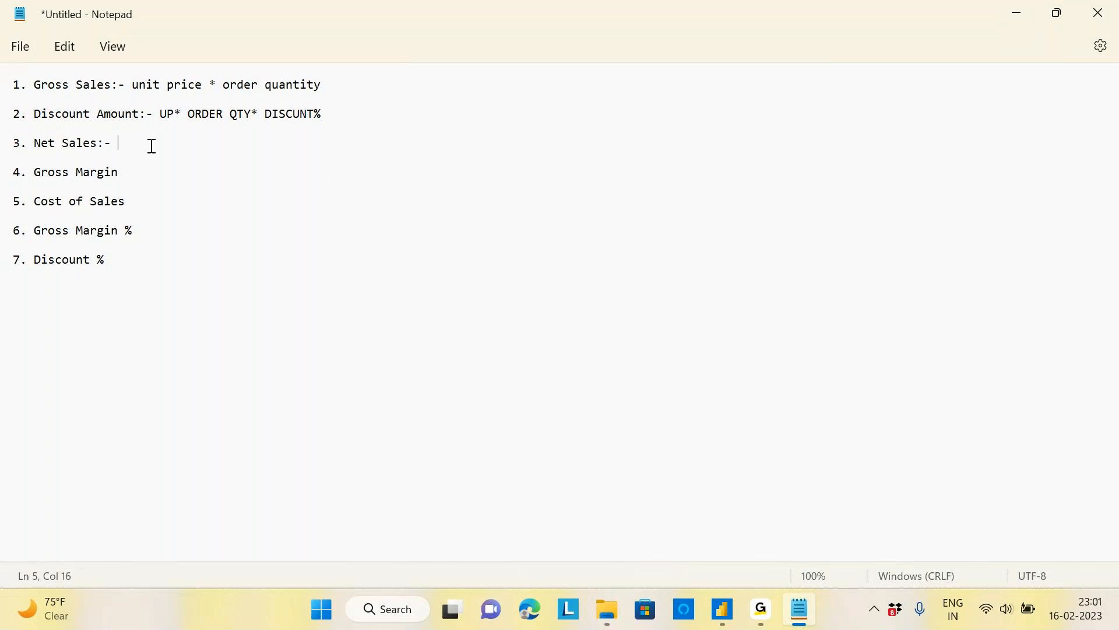
type("GROSS SALES- DISCOUNT AMOUNT")
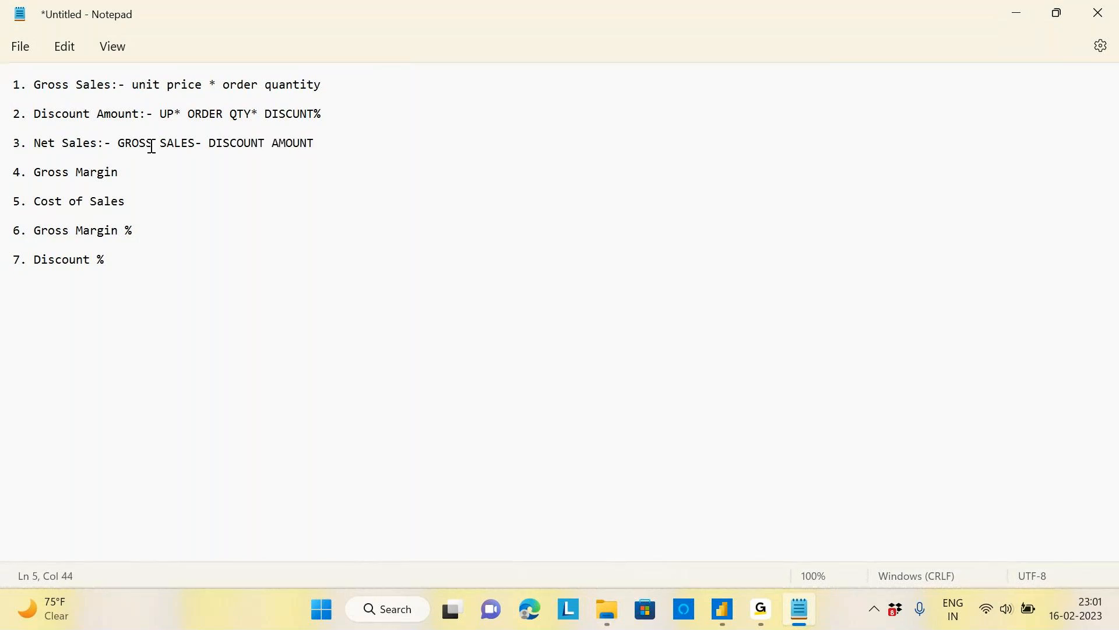
Step: Add ":-" after Gross Margin and append the formula ": STANDARD COST * ORDER QUANTITY" to the Cost of Sales entry
left_click(136, 168)
type(":-")
left_click(130, 201)
type(":")
type("STANDARD COST * ")
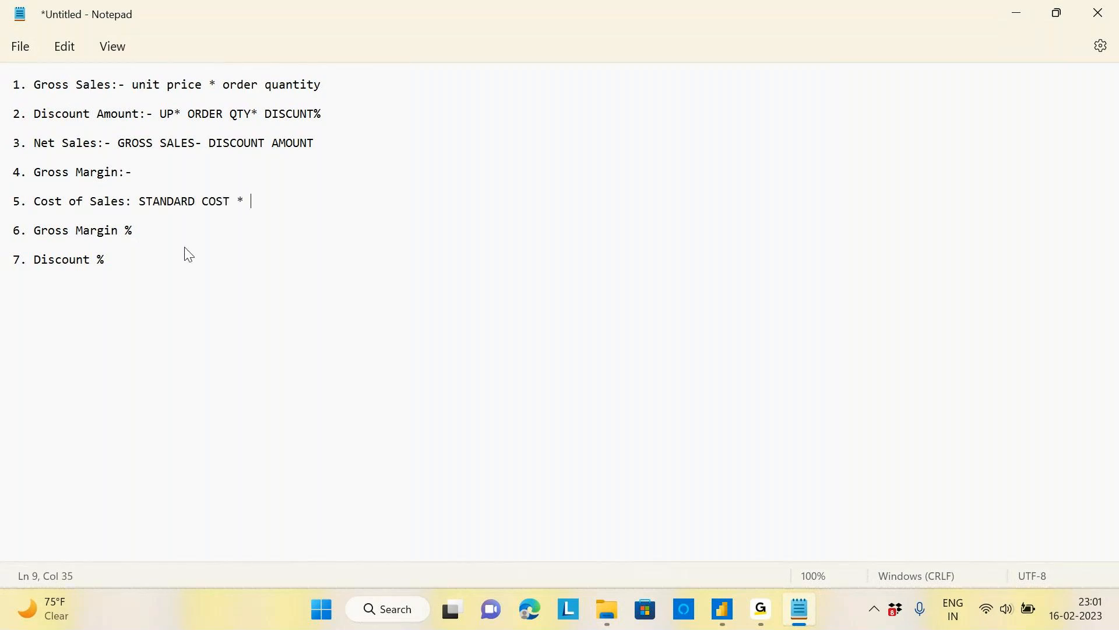
type("ORDER QUANTITY")
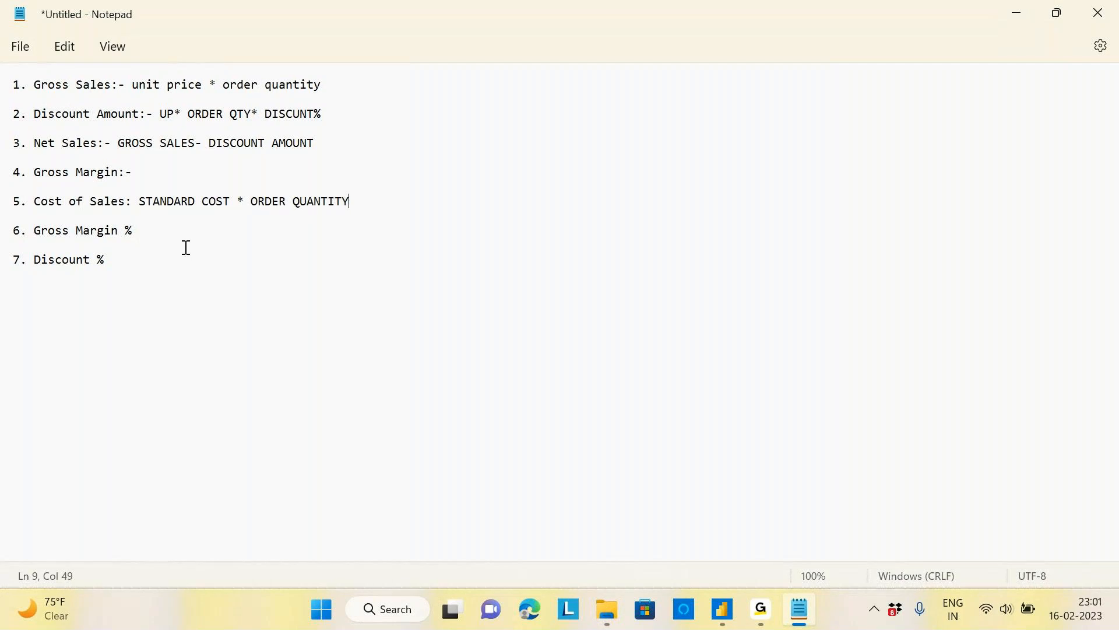
Step: Append "NETSALES- COST OF SALES" to the Gross Margin entry and add ":-" after Gross Margin %
left_click(168, 175)
type("NETSALES- COST OF SALES")
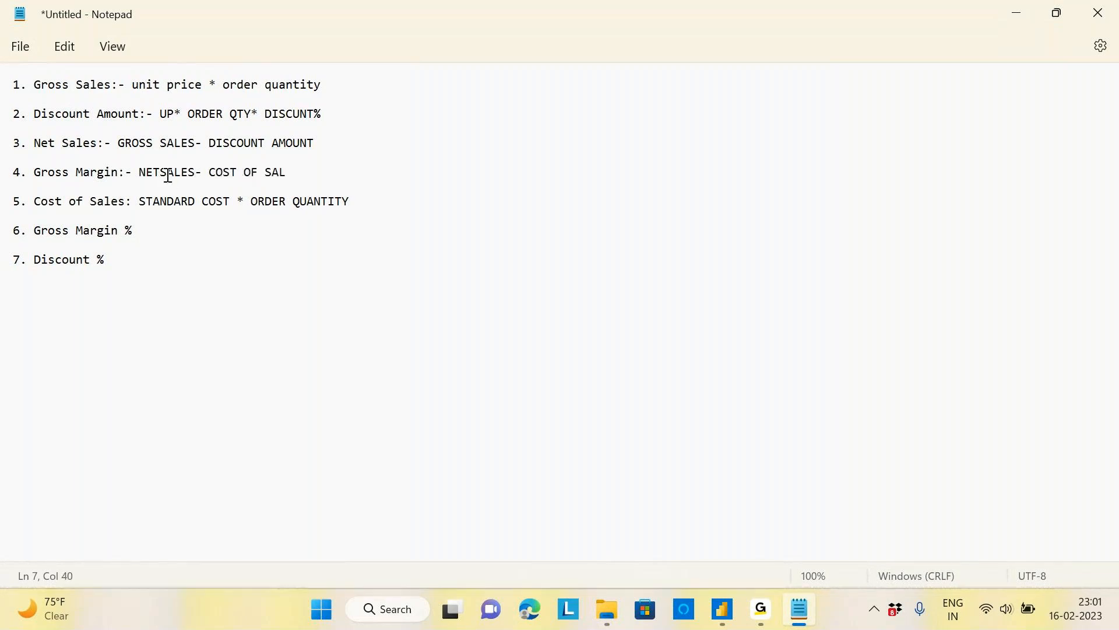
left_click(155, 229)
type(":-")
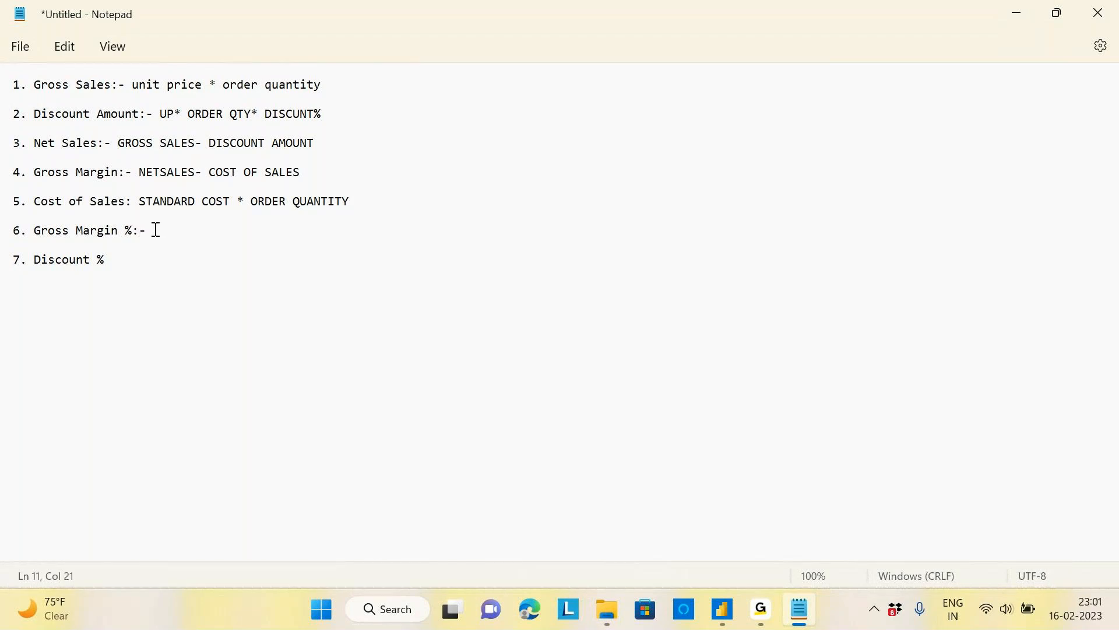
Step: Append "GORSS MARGIN DIVIDED BY" to the Gross Margin % entry
key("alt+Tab")
key("alt+Tab")
type("GO")
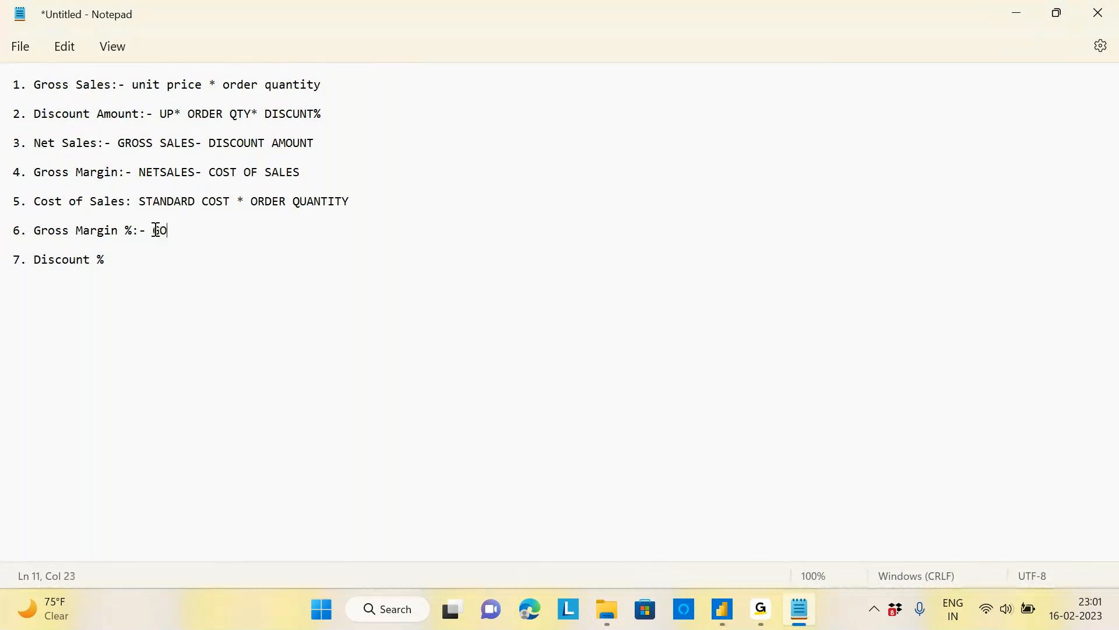
type("RSS MAR")
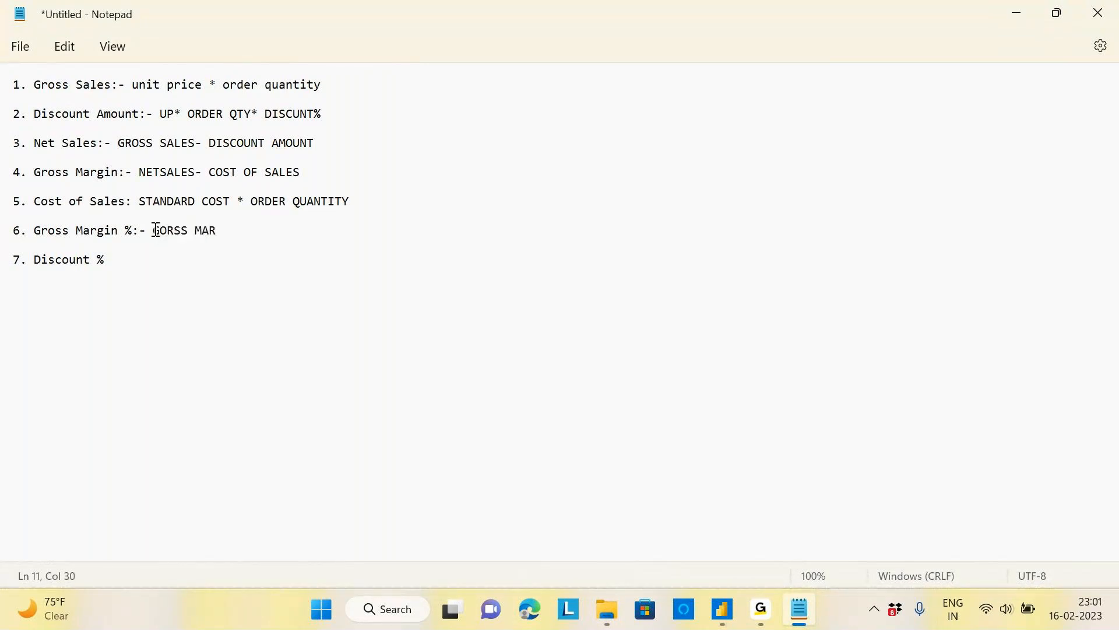
type("RIN")
key("BackSpace")
key("BackSpace")
key("BackSpace")
key("BackSpace")
type("GIN DIVIDED BY")
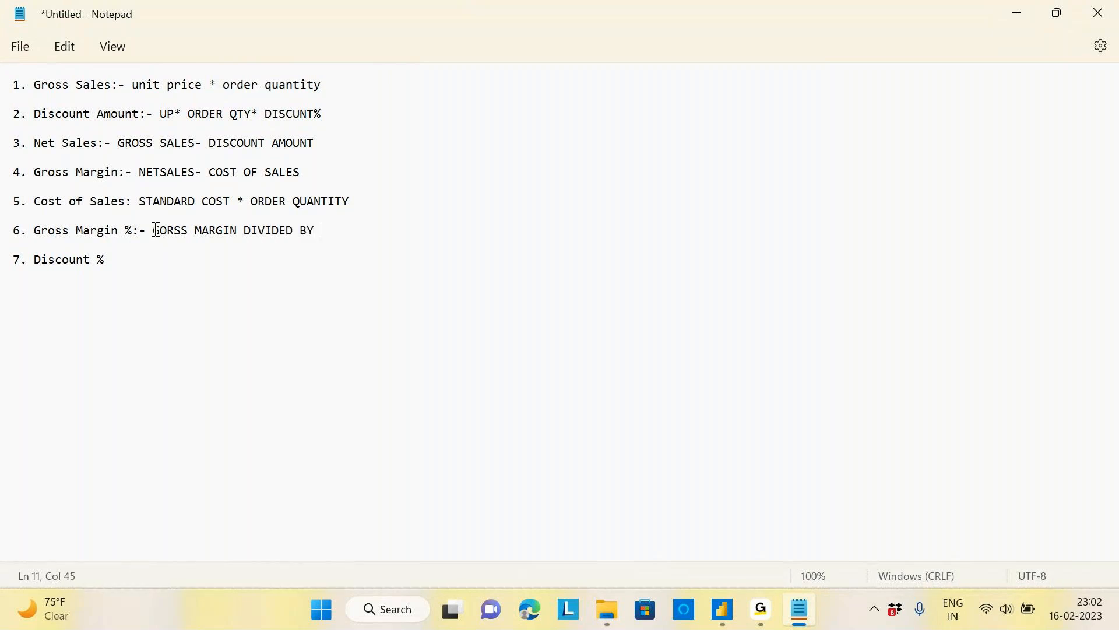
Step: Switch to Power BI, expand the Sales table to examine its fields, and return to the Notepad list
key("alt+Tab")
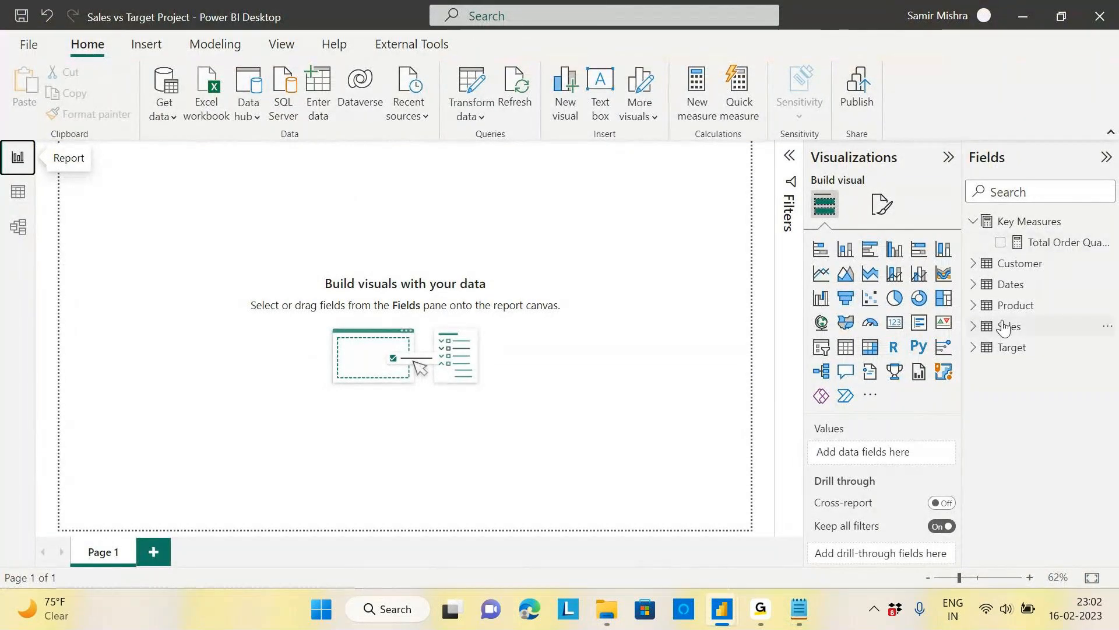
key("alt+Tab")
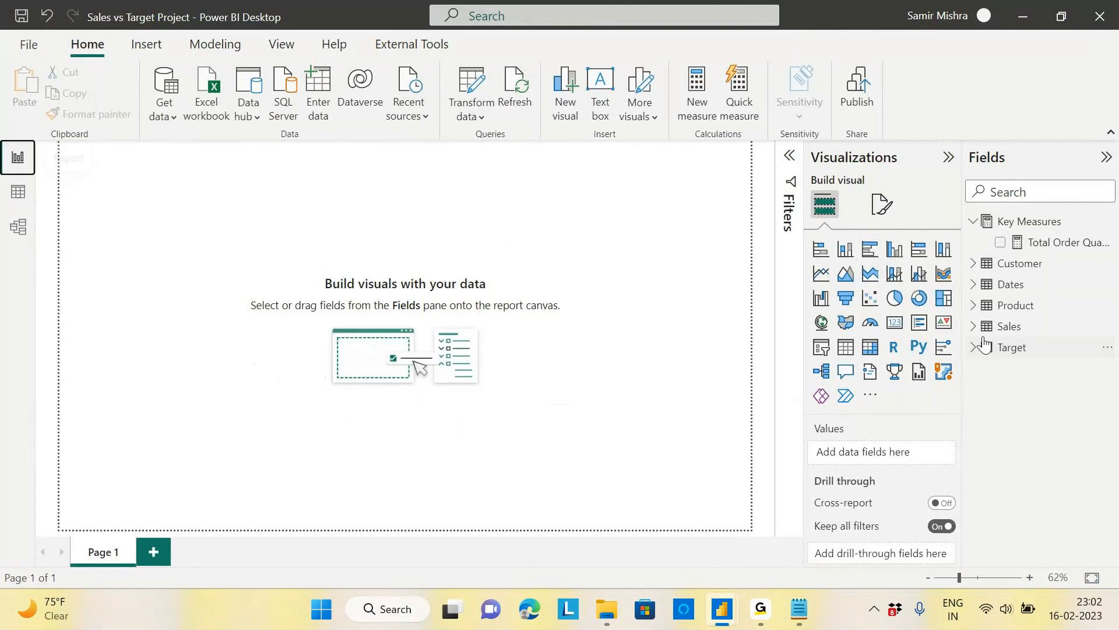
left_click(985, 325)
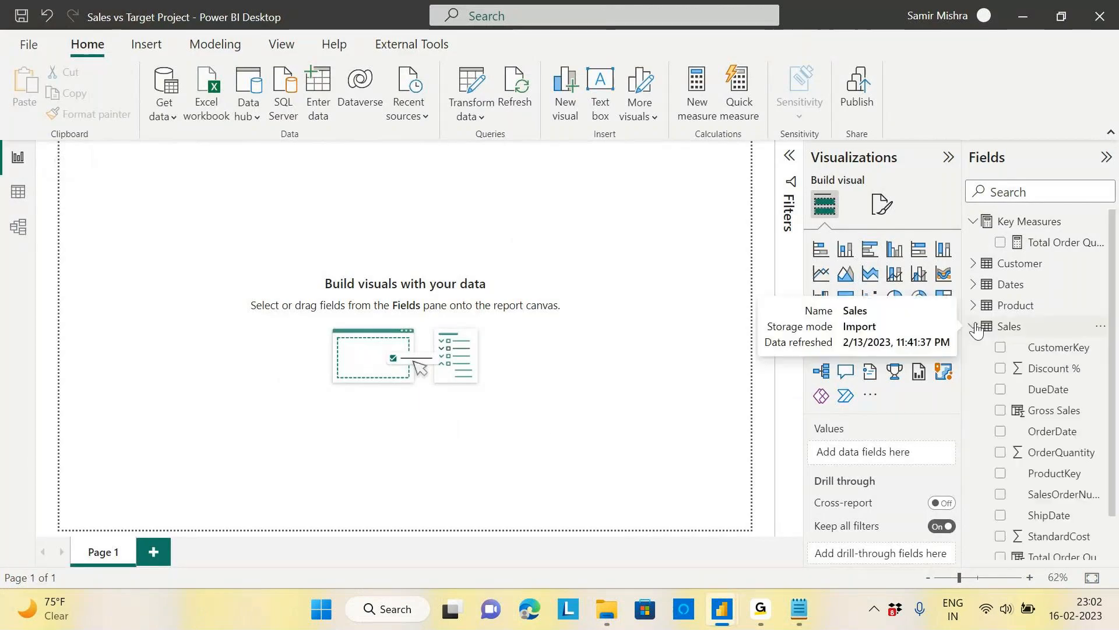
key("alt+Tab")
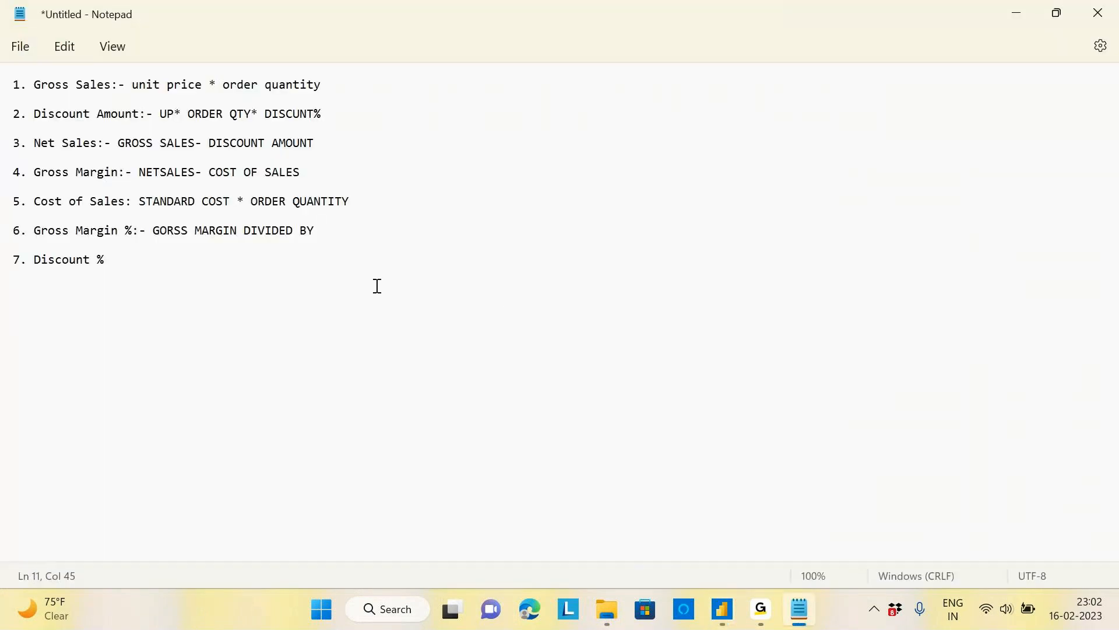
left_click(340, 218)
type("NE")
type("STA")
key("BackSpace")
key("BackSpace")
key("BackSpace")
key("BackSpace")
key("BackSpace")
key("BackSpace")
Step: Complete the Gross Margin % formula by adding "NET SALES" as the divisor
left_click(331, 230)
type("NEST")
key("BackSpace")
key("BackSpace")
key("BackSpace")
type("T SALES")
Step: Append the formula ":- DISCOUNT DIVIDED BY GROSS SALES" to the Discount % entry
left_click(143, 262)
type(":-")
type("DOI")
key("BackSpace")
key("BackSpace")
type("ISCOUNT DIVIDED BY FG")
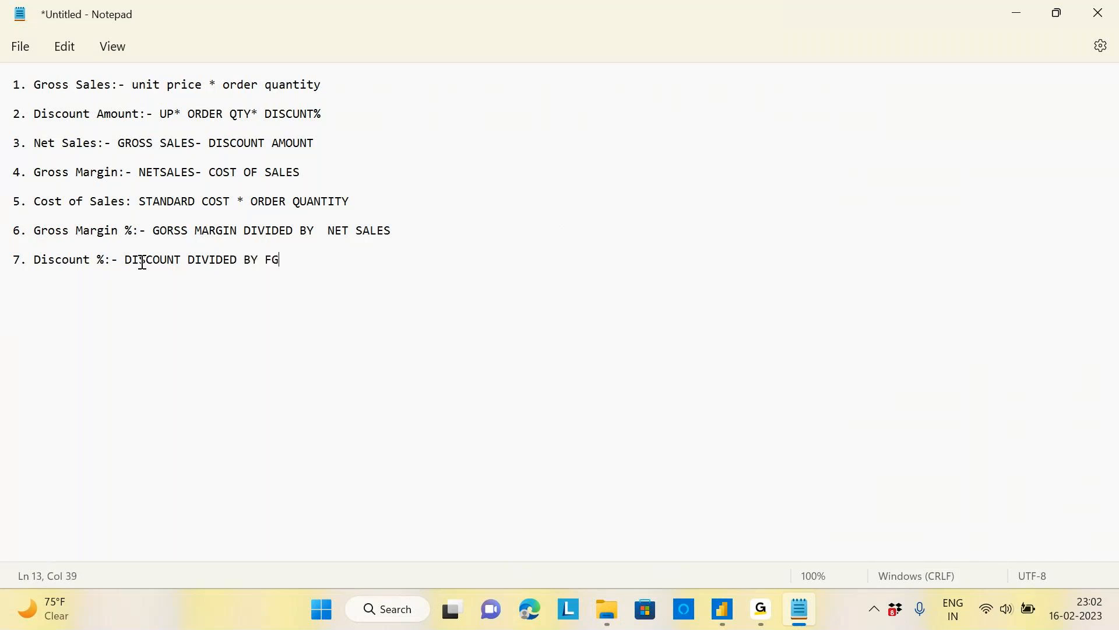
key("BackSpace")
key("BackSpace")
type("GROSS SALES")
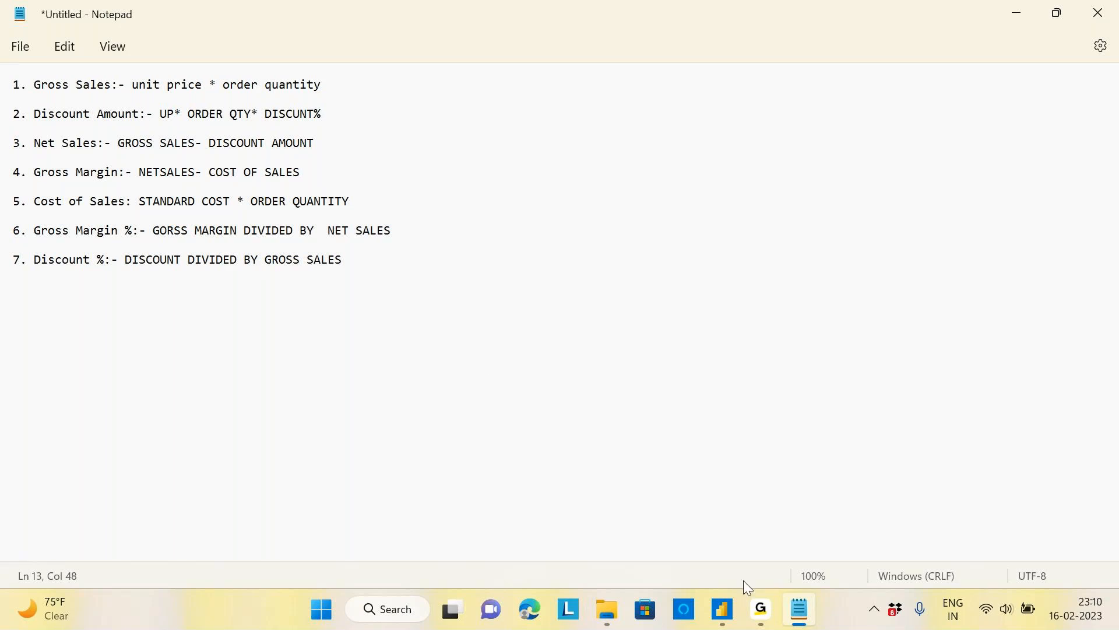
Step: Switch to the Sales vs Target Project in Power BI and start a new measure named Gross Sales in the Key Measures table
left_click(728, 613)
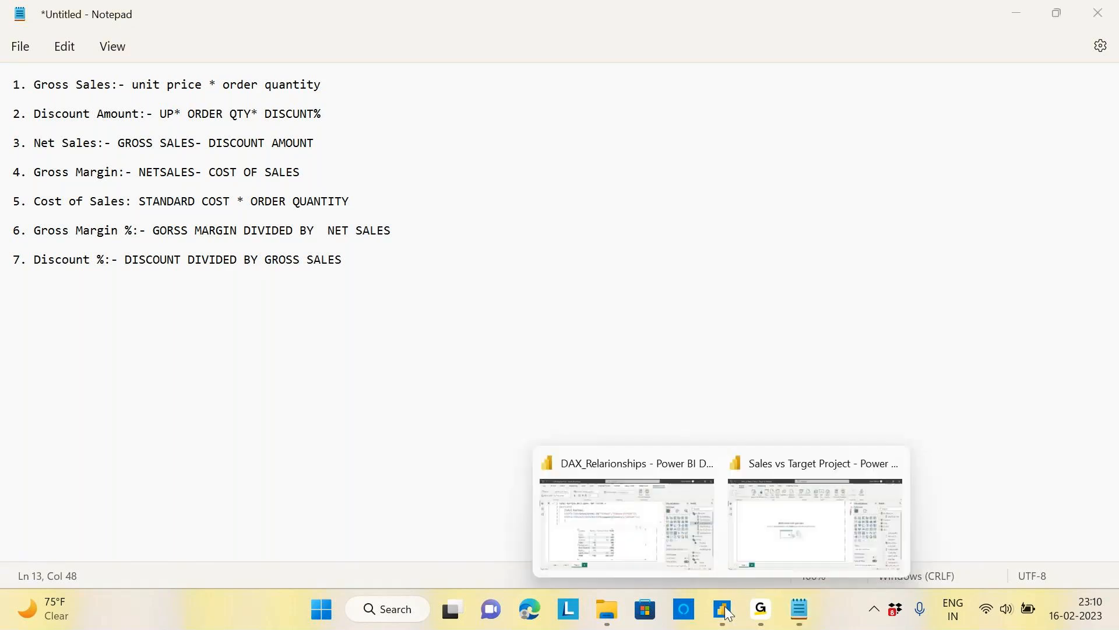
left_click(816, 545)
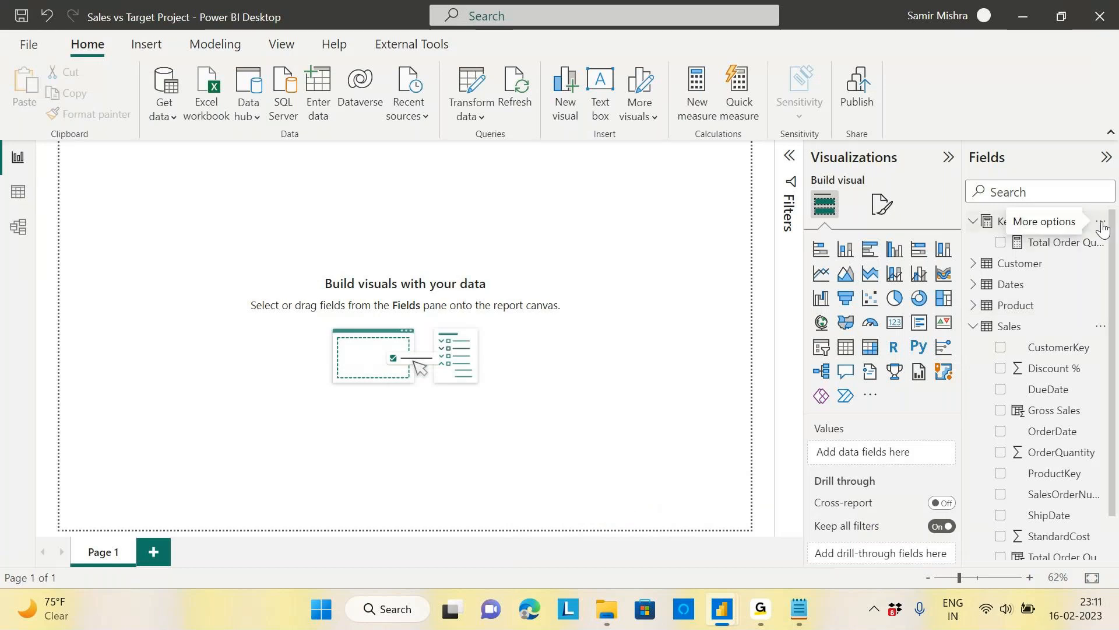
left_click(1100, 221)
left_click(1018, 234)
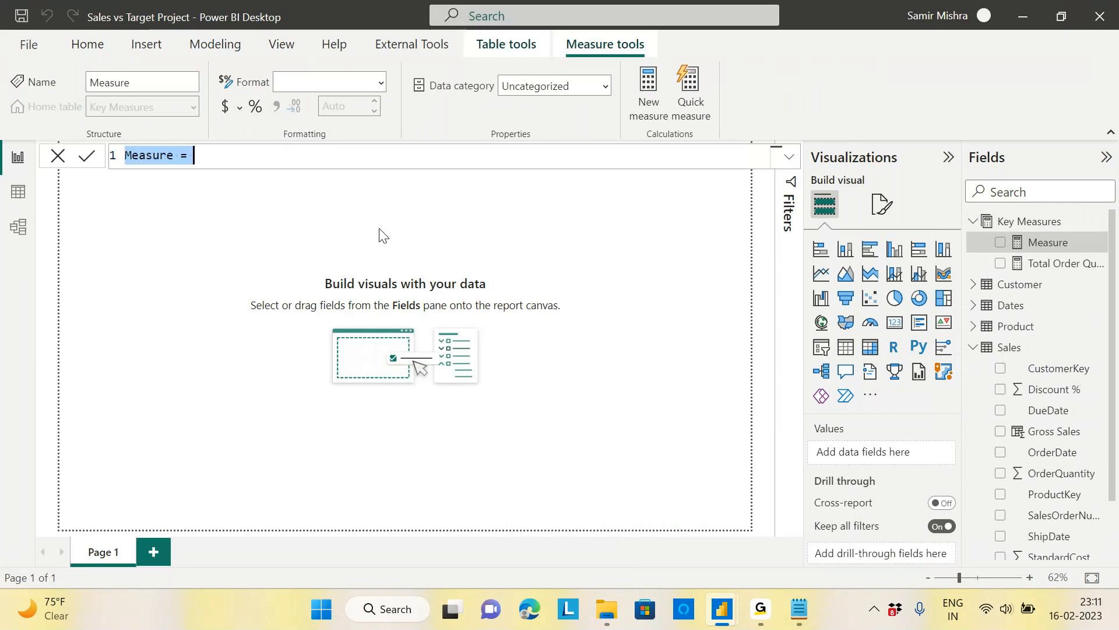
key("BackSpace")
type("Gross")
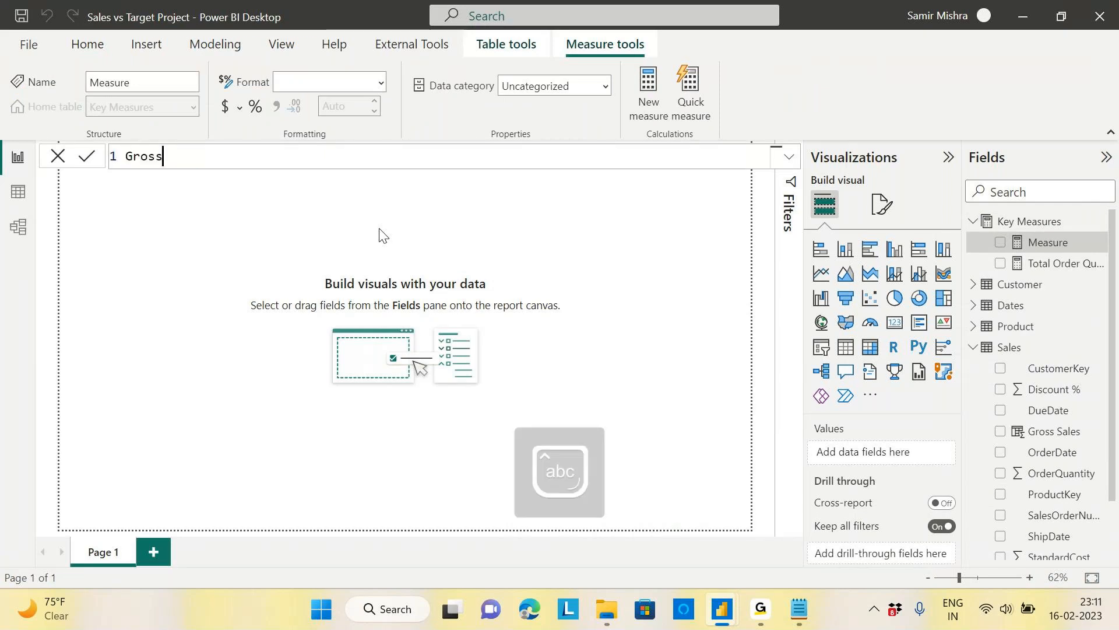
type(" Sales")
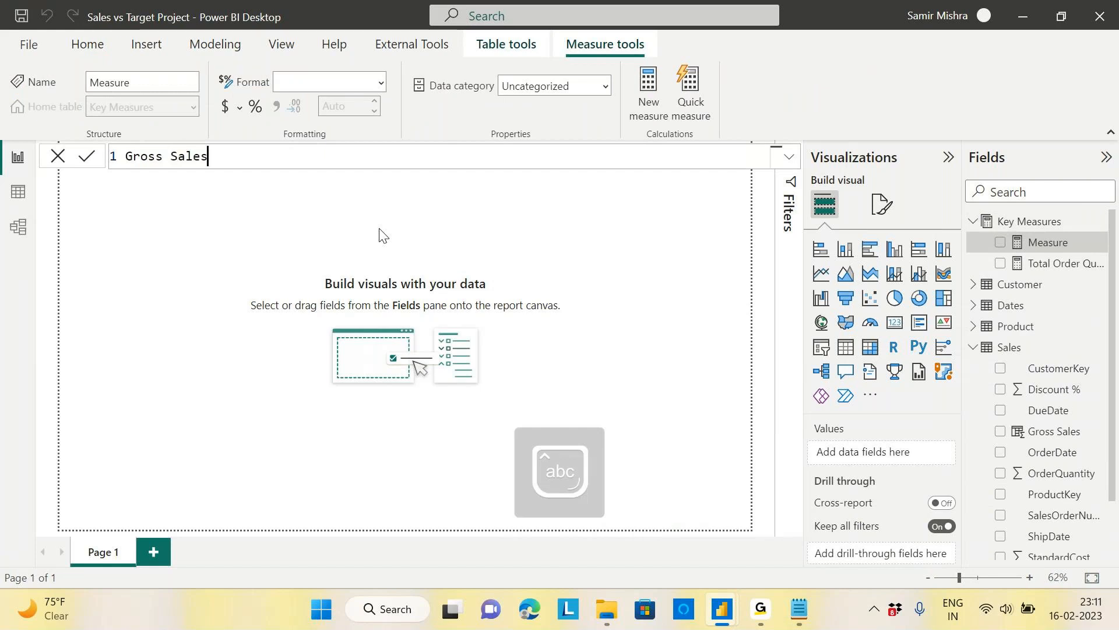
type("=")
key("shift+Return")
Step: Check the Gross Sales formula in the notes and begin the measure with SUMX over the Sales table
key("alt+Tab")
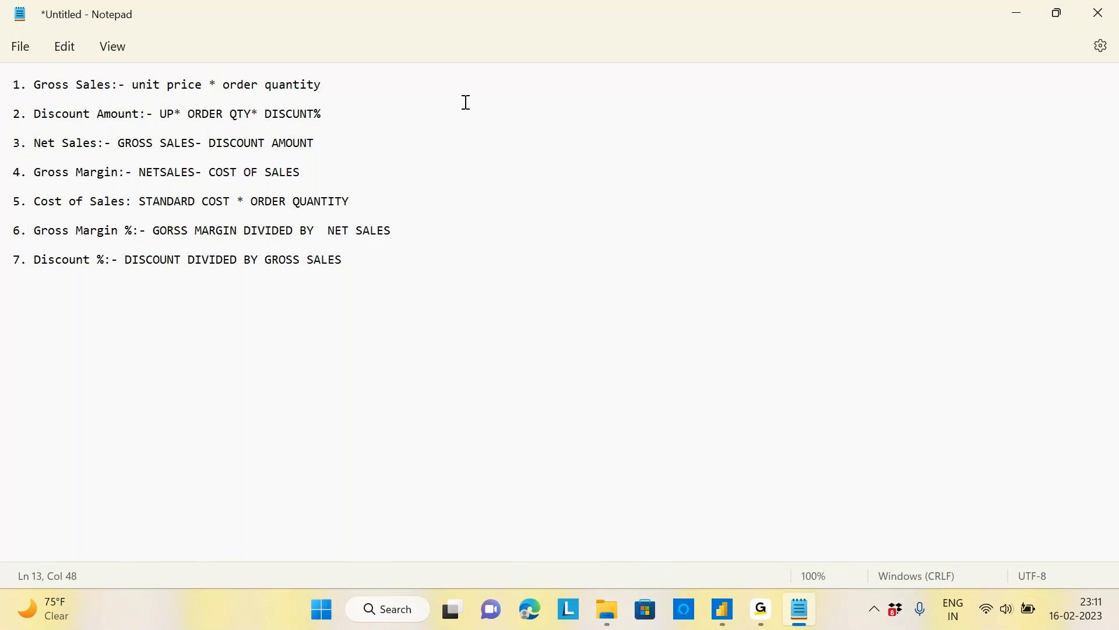
key("alt+Tab")
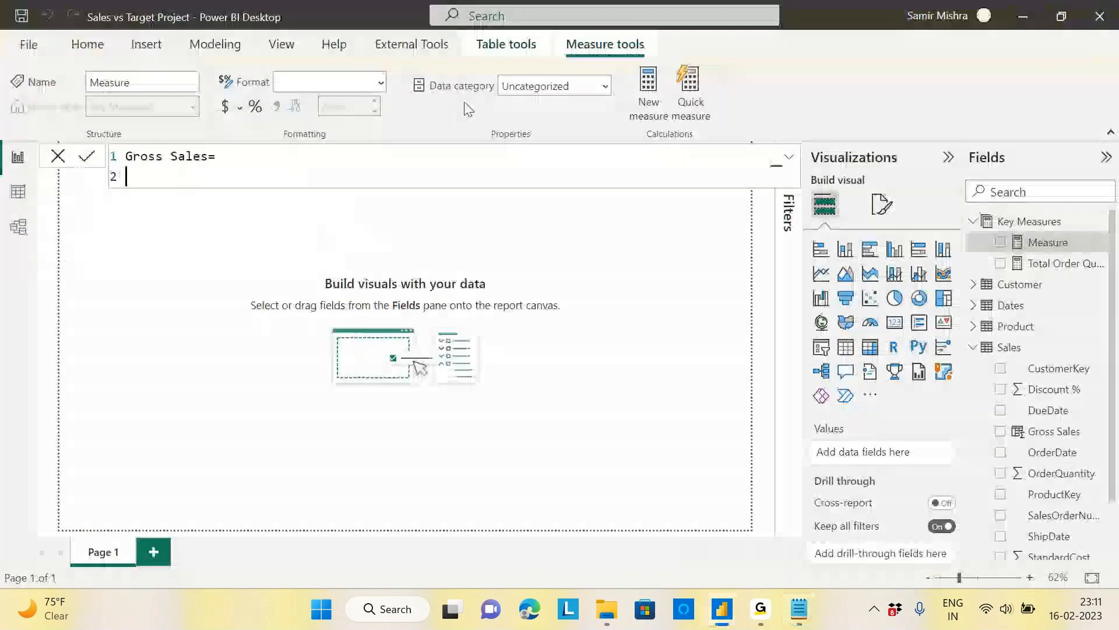
type("sum")
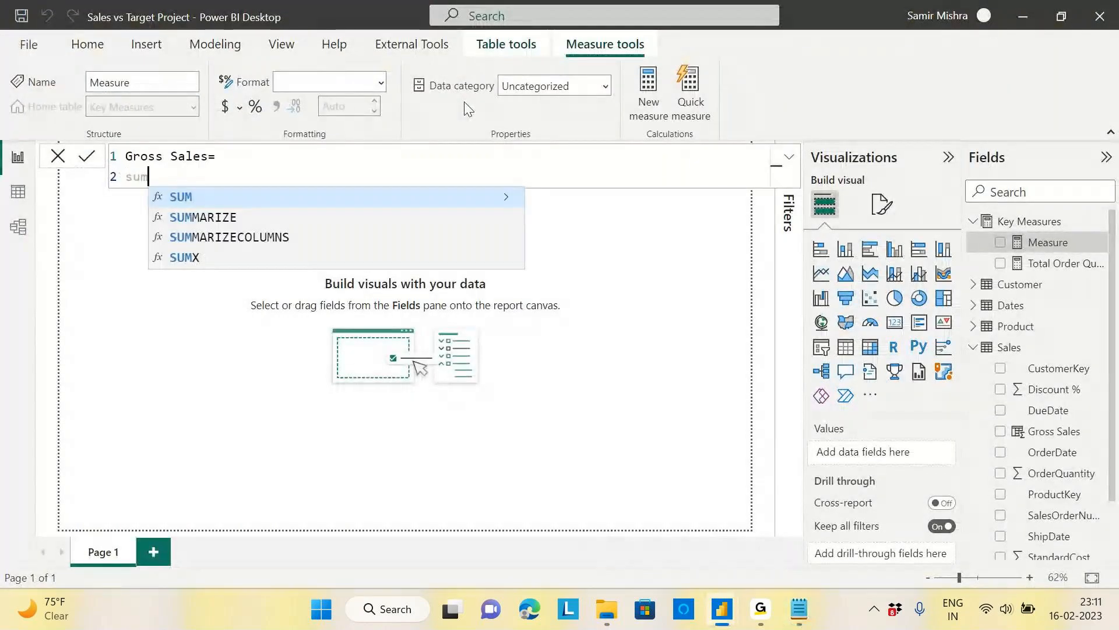
type("x(")
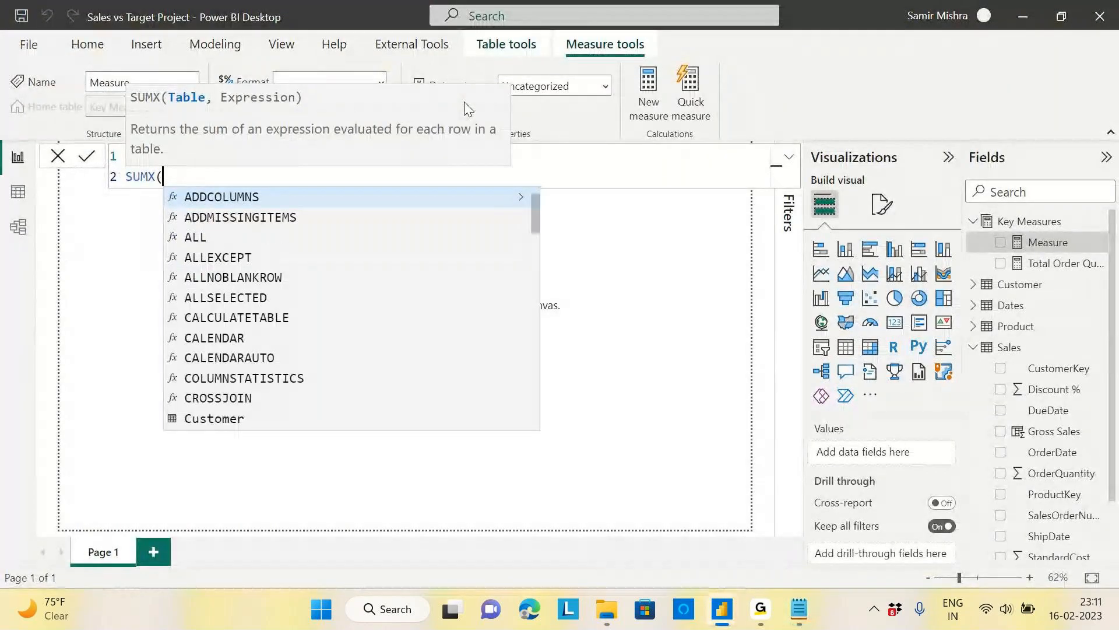
key("shift+Return")
type("Sales")
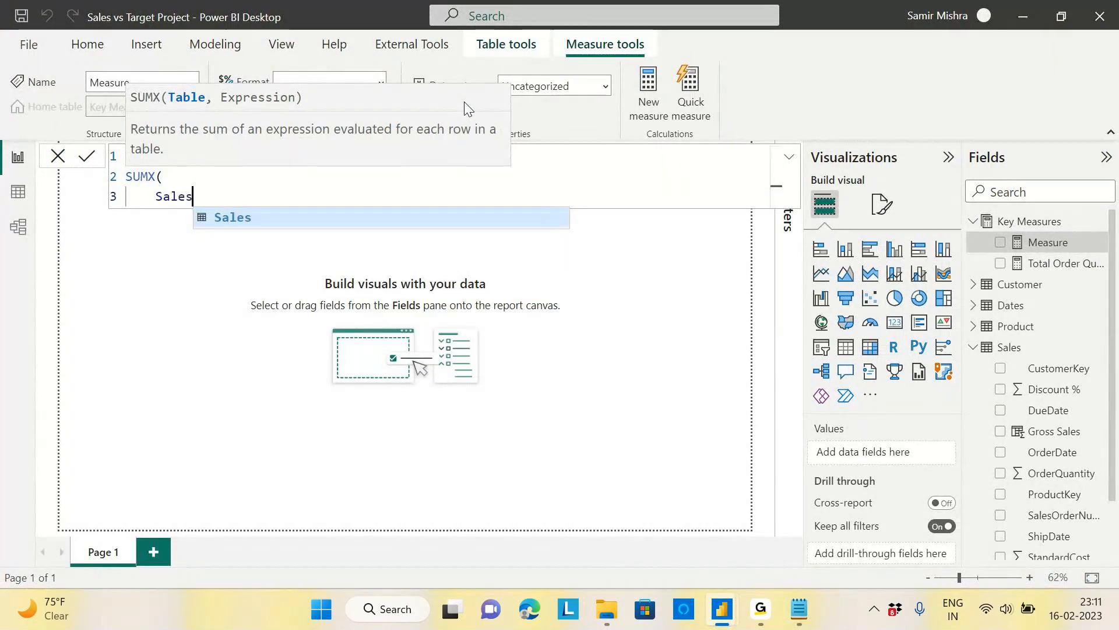
type(",")
key("shift+Return")
Step: Complete the Gross Sales measure with the expression Sales[UnitPrice]*Sales[OrderQuantity] and commit it
type("unit")
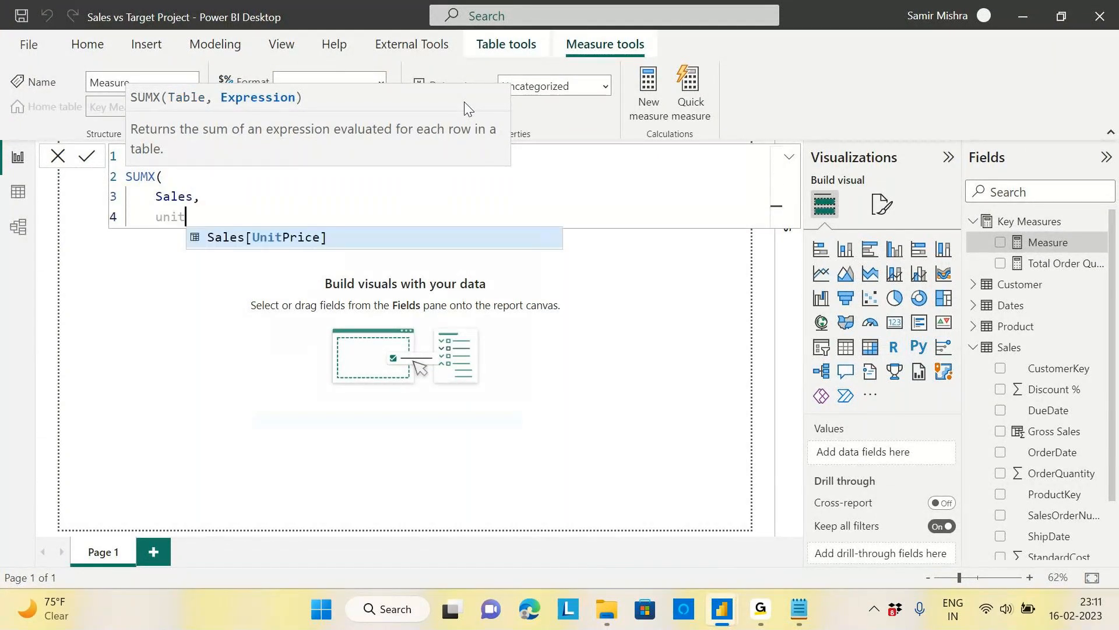
left_click(313, 238)
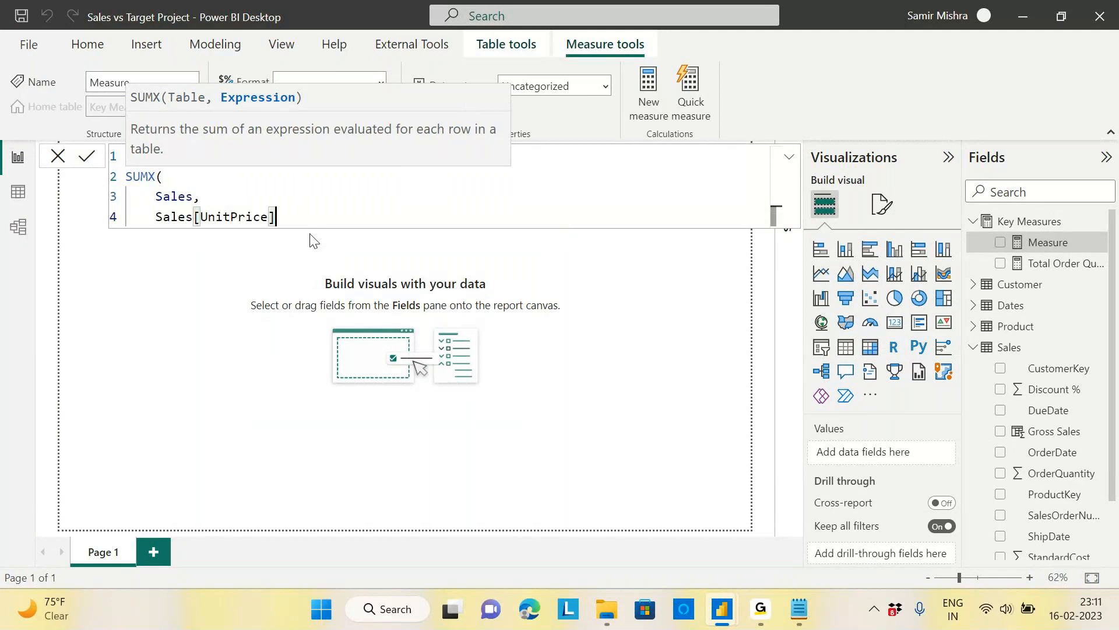
type("*")
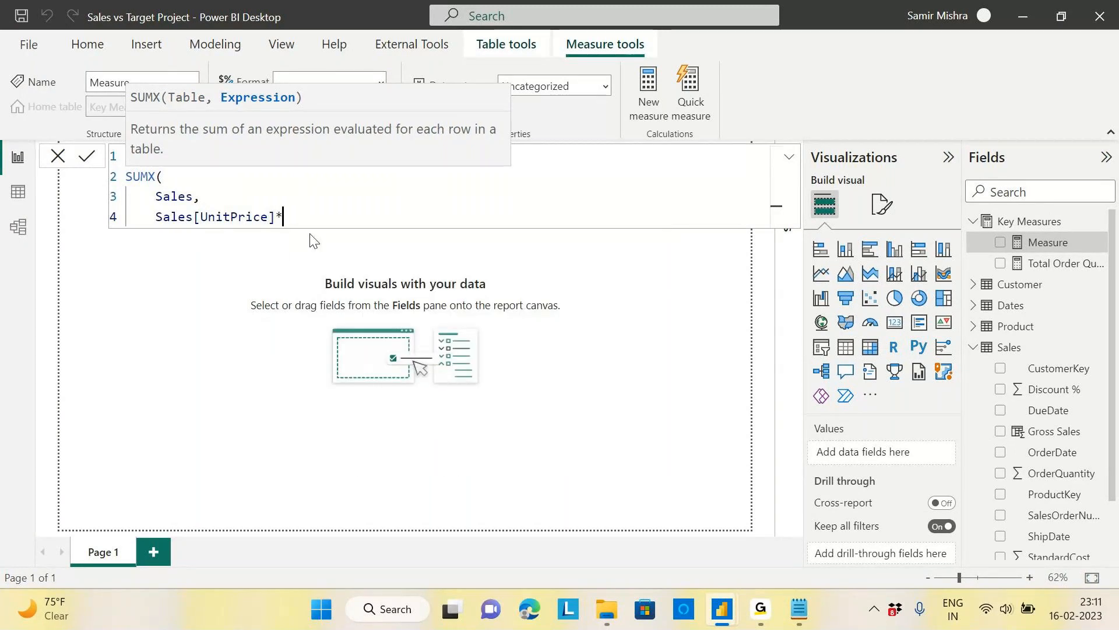
type("orde")
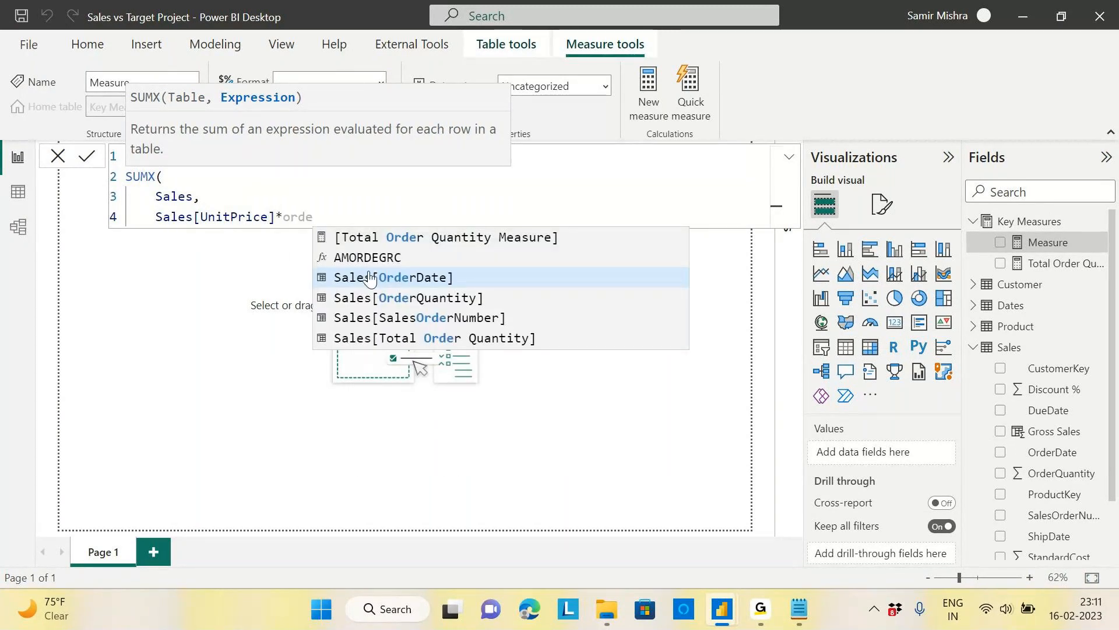
left_click(490, 296)
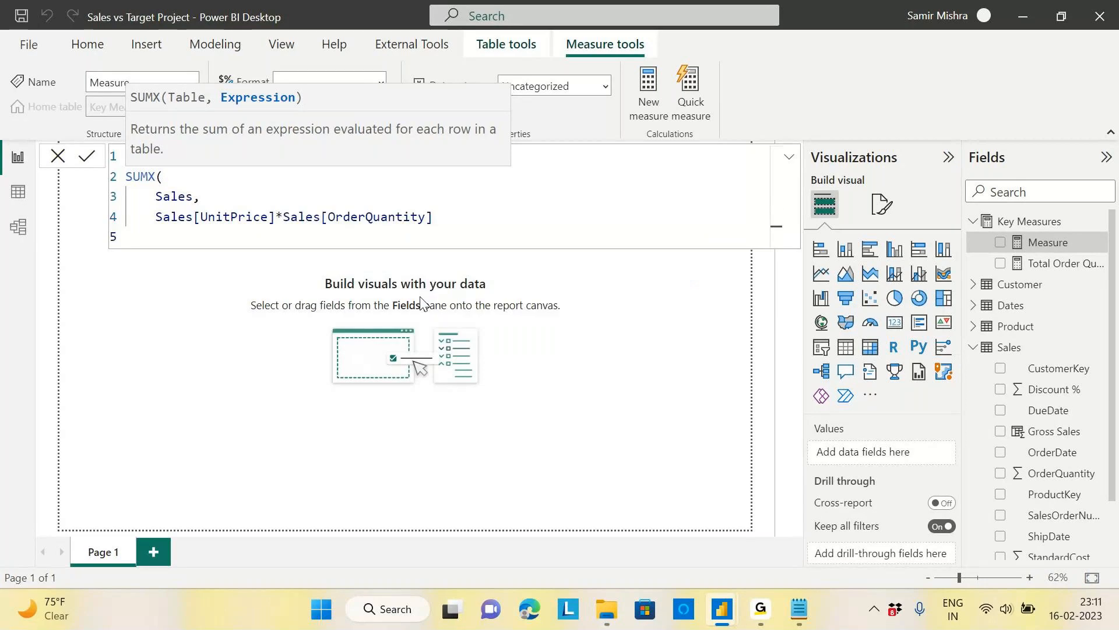
type(")")
key("Return")
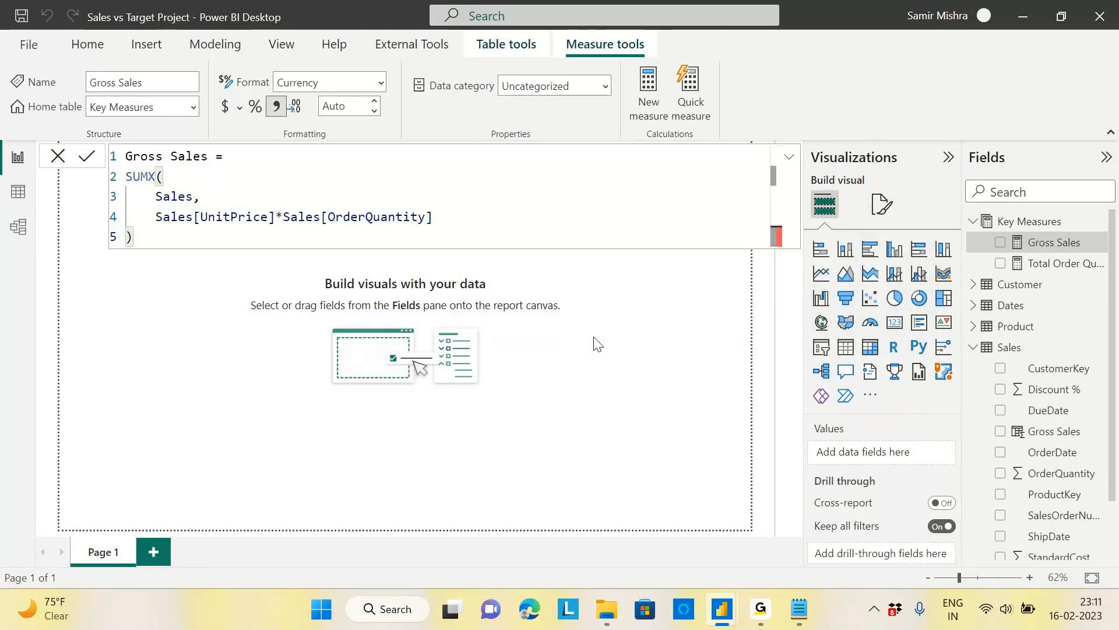
Step: Check the notes for the second measure and start a new measure named Discount Amount in the Key Measures table
key("alt+Tab")
key("alt+Tab")
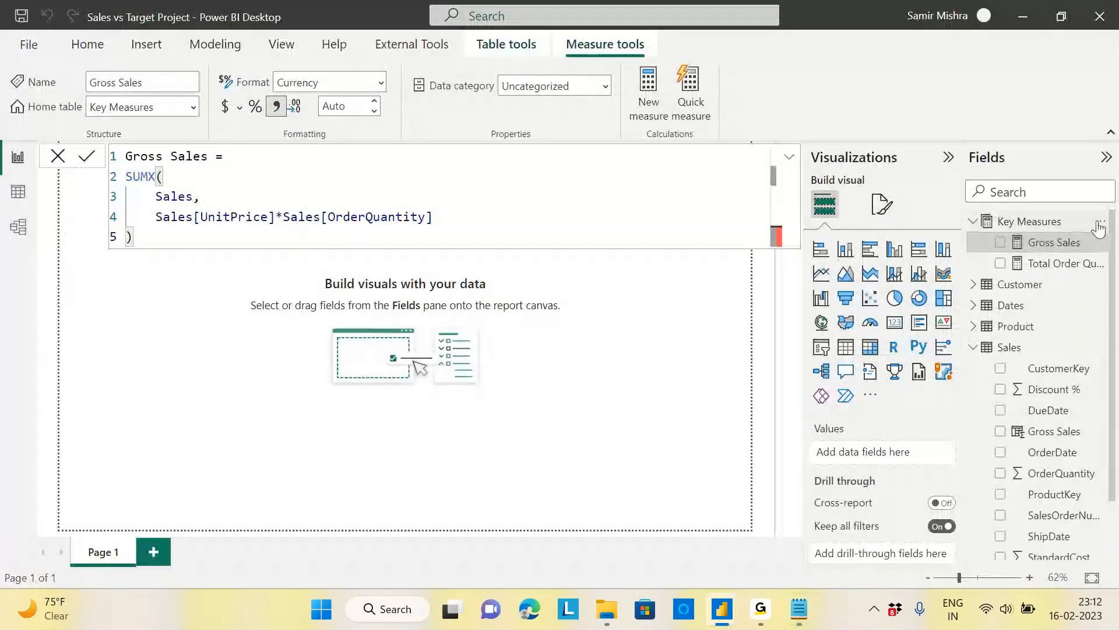
right_click(998, 221)
left_click(997, 232)
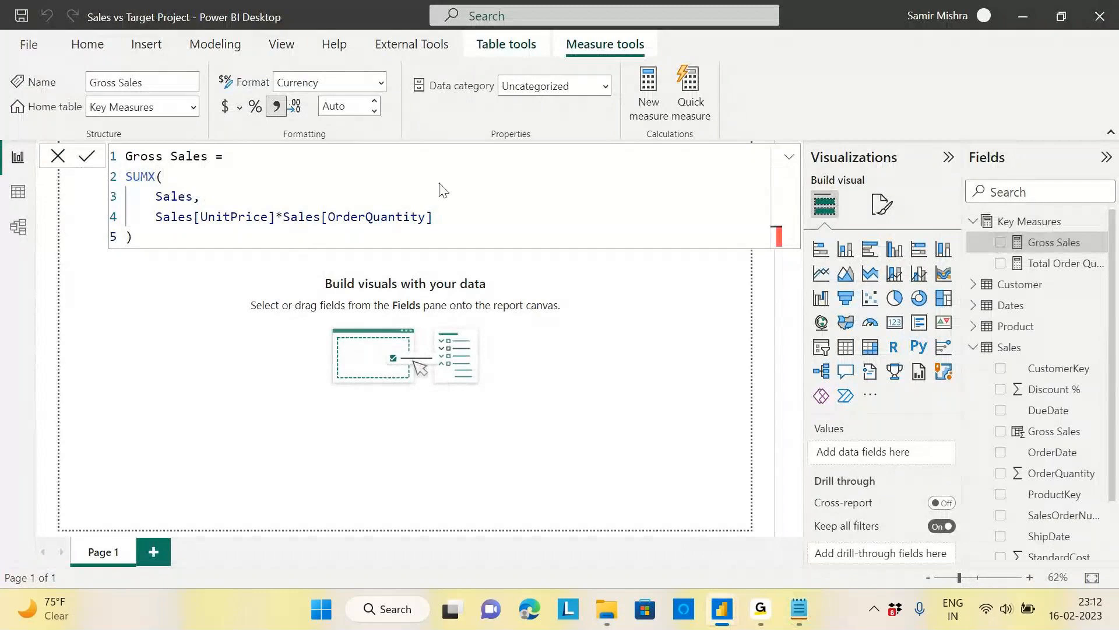
type("Discoun")
key("BackSpace")
key("BackSpace")
key("BackSpace")
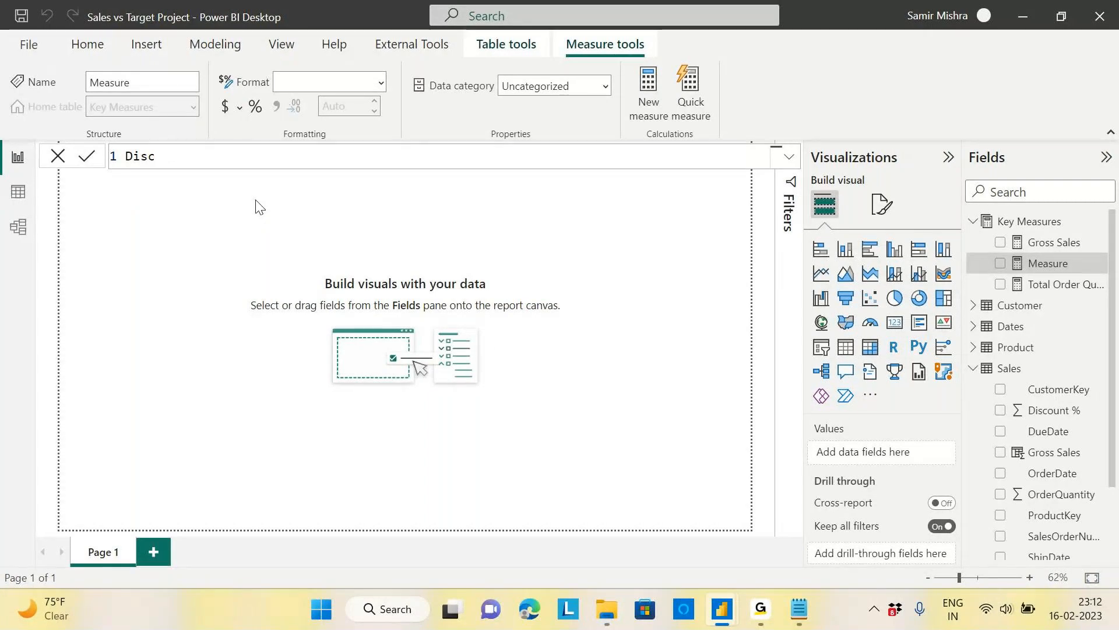
type("ount Amount=")
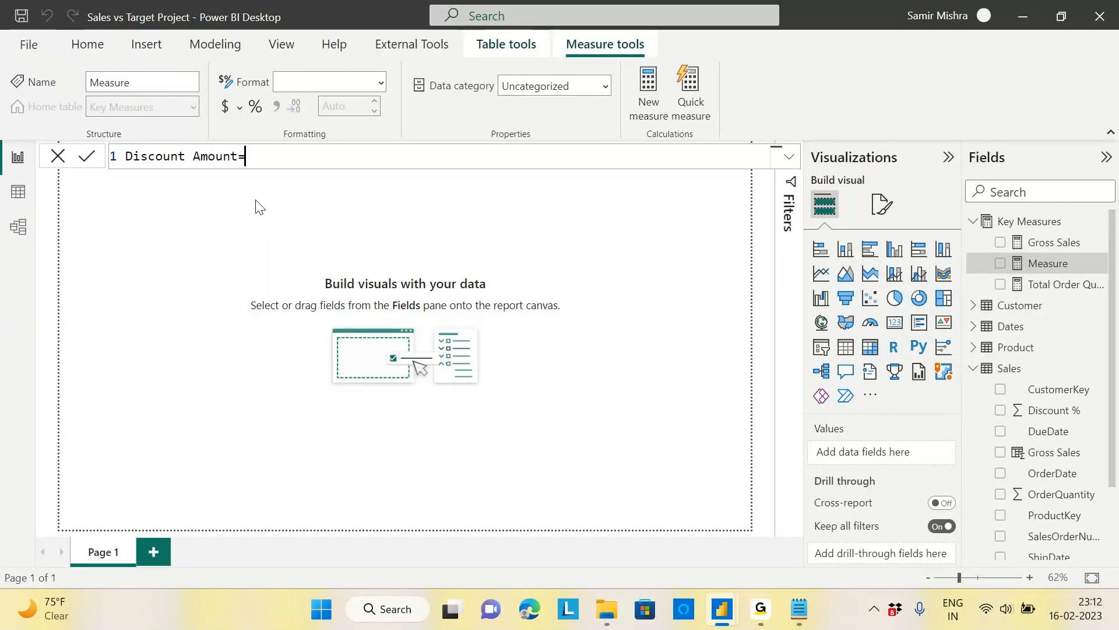
Step: Begin the Discount Amount formula with SUMX over the Sales table
key("shift+Return")
type("sumx")
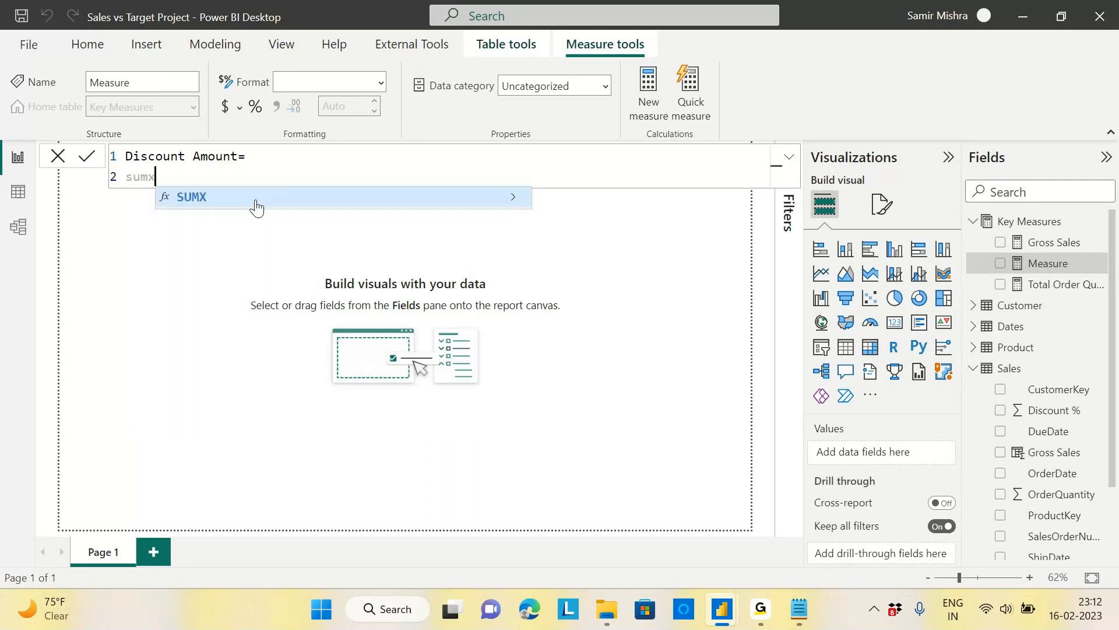
key("Tab")
key("shift+Return")
type("Sales")
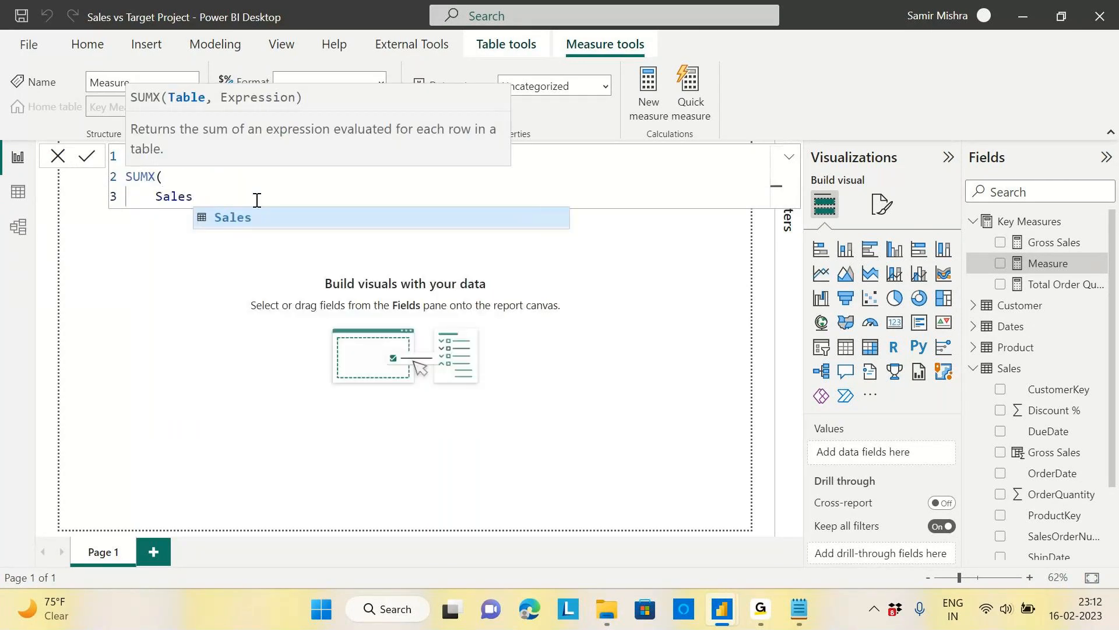
type(",")
Step: Check the notes, complete Discount Amount with the expression Sales[UnitPrice]*Sales[OrderQuantity]*Sales[Discount %] and commit it
key("alt+Tab")
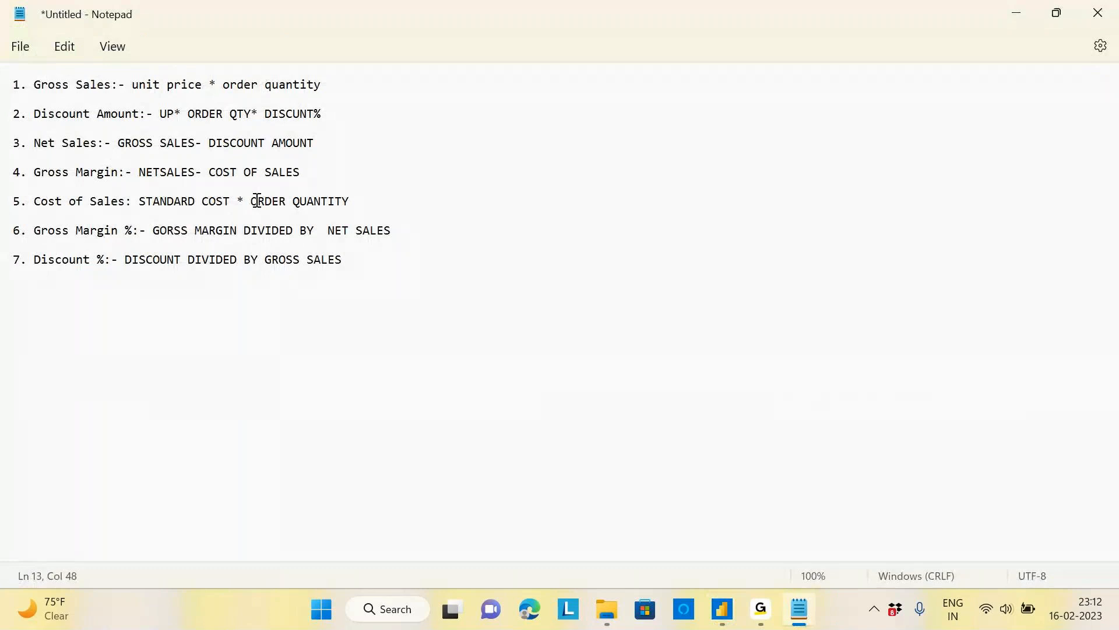
key("alt+Tab")
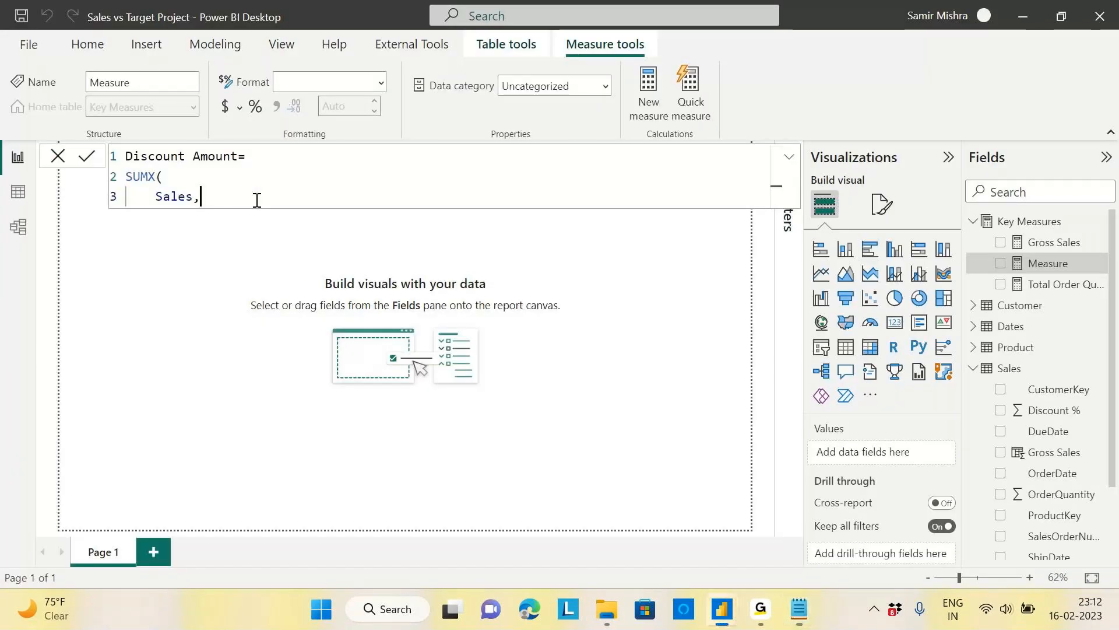
key("Return")
type("uni")
key("Tab")
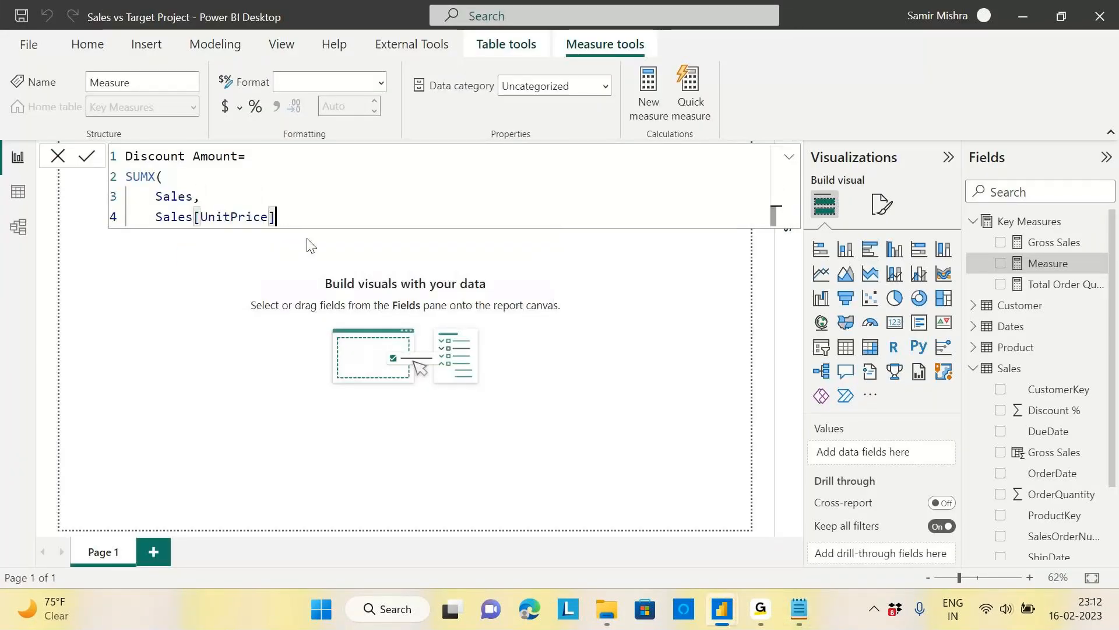
type("*orde")
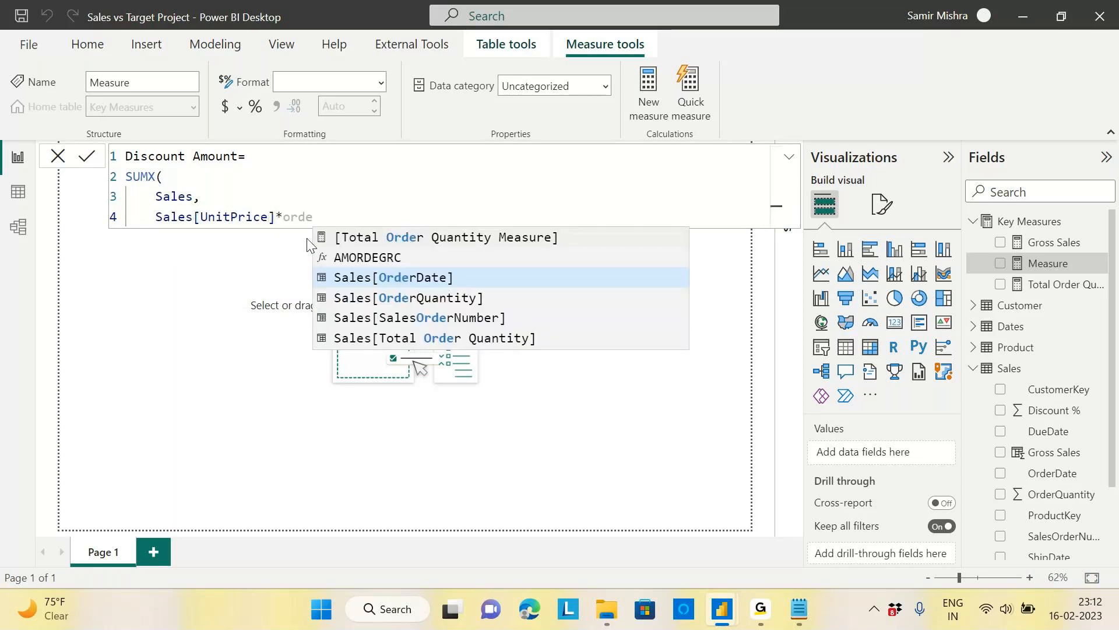
left_click(491, 297)
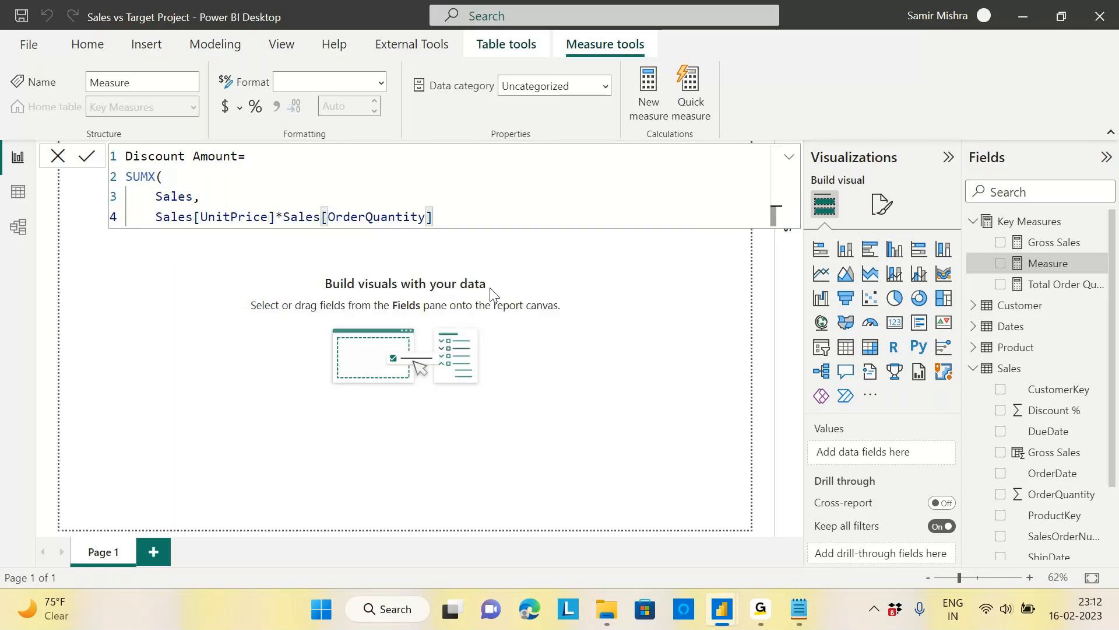
type("*dis")
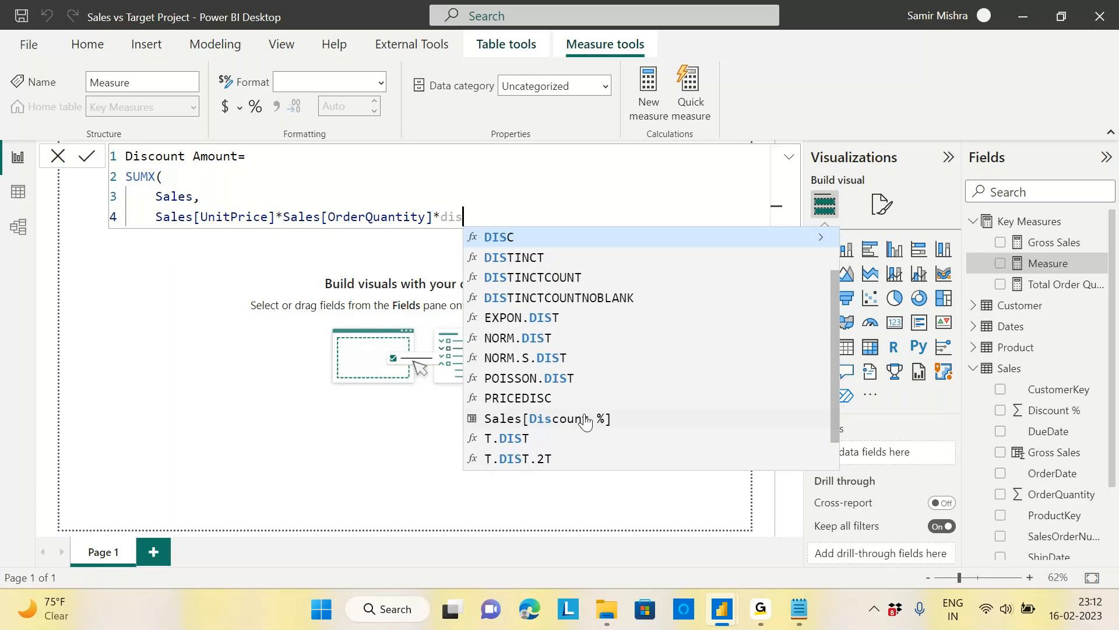
left_click(588, 417)
key("shift+Return")
type(")")
key("Return")
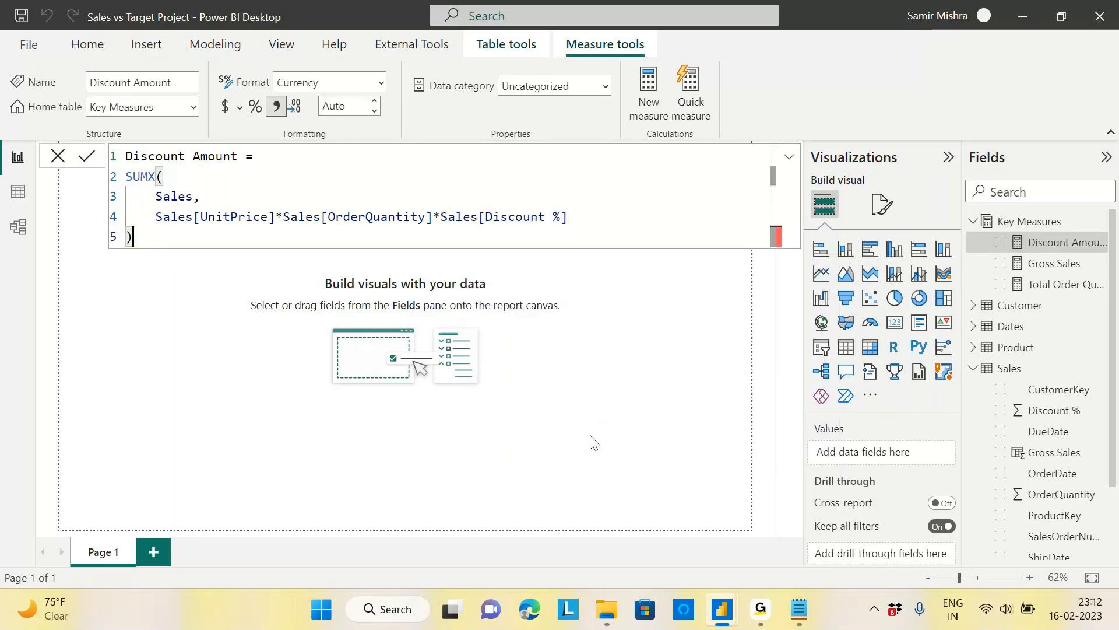
Step: Check the notes for the third measure and start a new measure named Net Sales in the Key Measures table
key("alt+Tab")
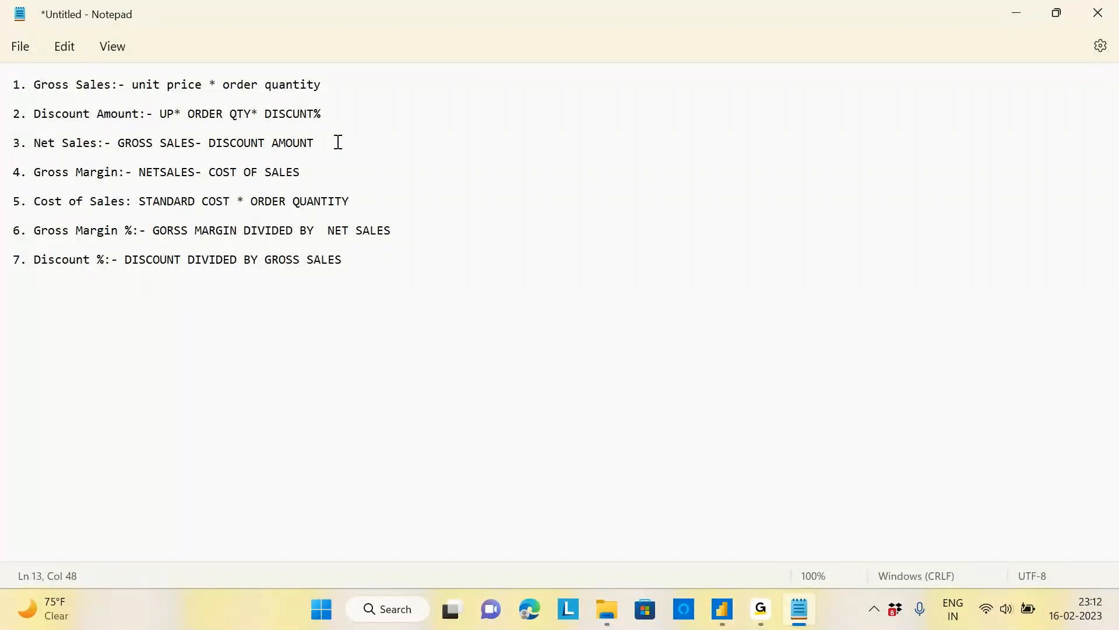
key("alt+Tab")
key("alt+Tab")
key("alt+Tab")
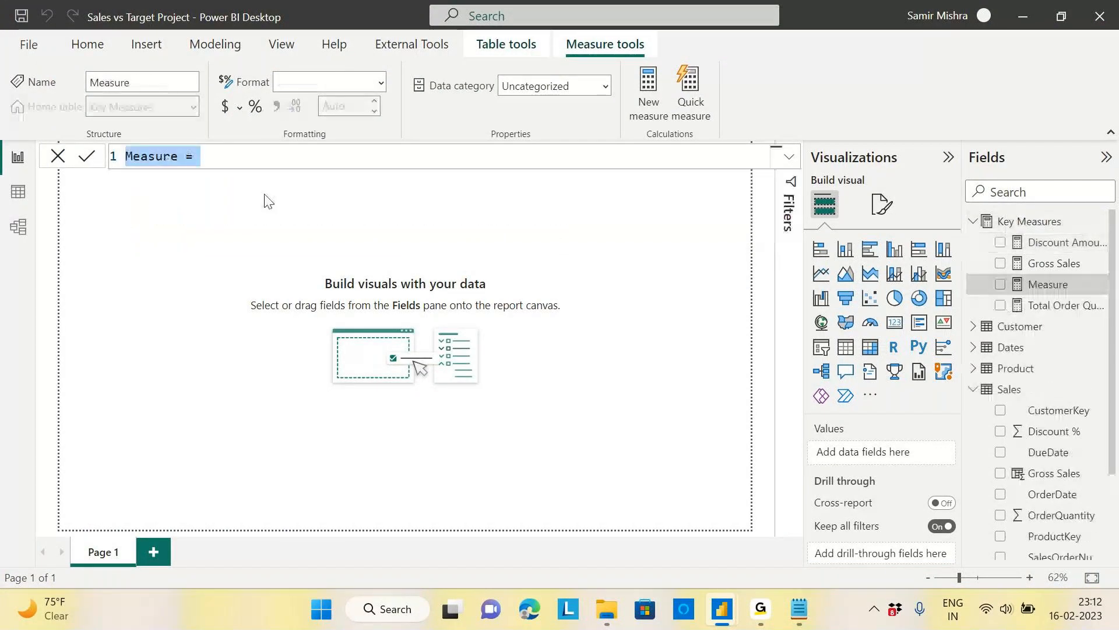
type("Nest")
key("BackSpace")
key("BackSpace")
type("t Sales=")
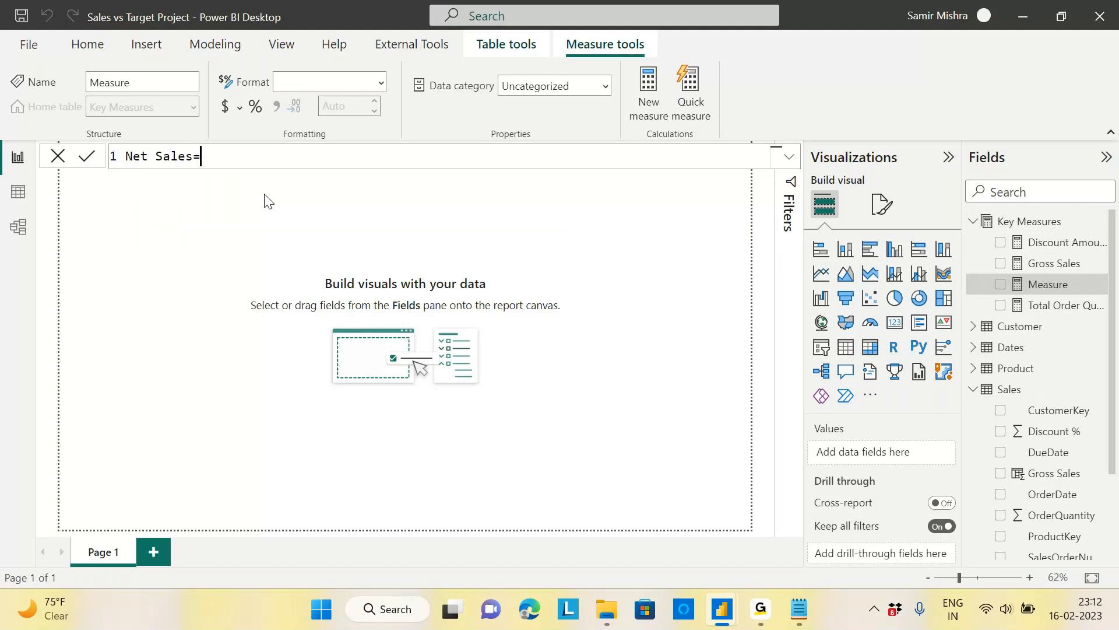
Step: Define Net Sales as [Gross Sales]-[Discount Amount] and commit the measure
type(" [")
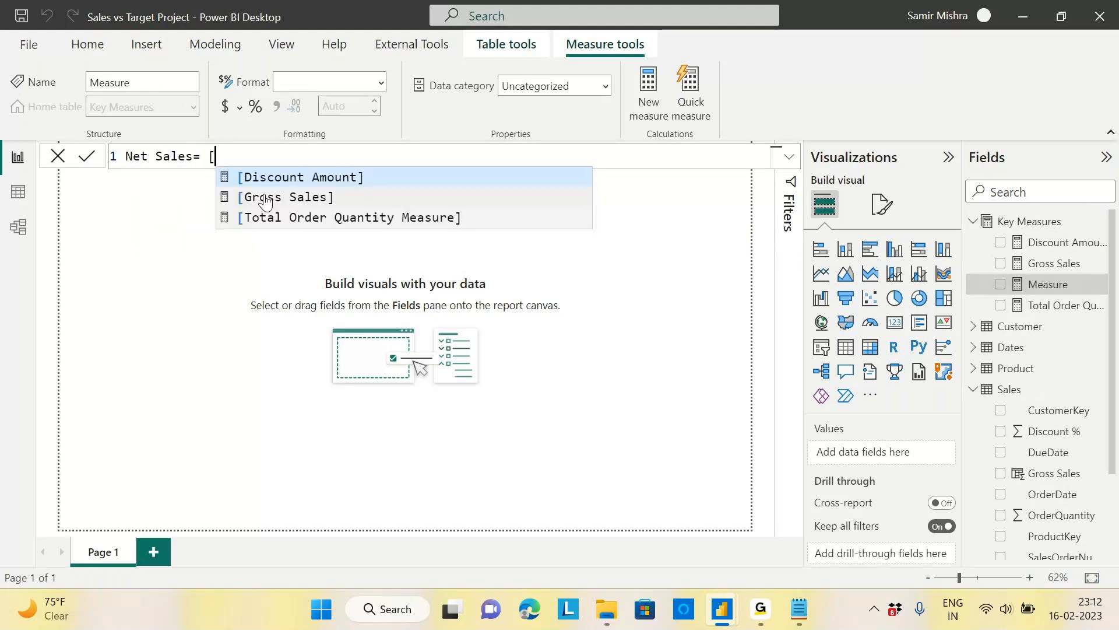
left_click(280, 201)
type("-[")
left_click(410, 178)
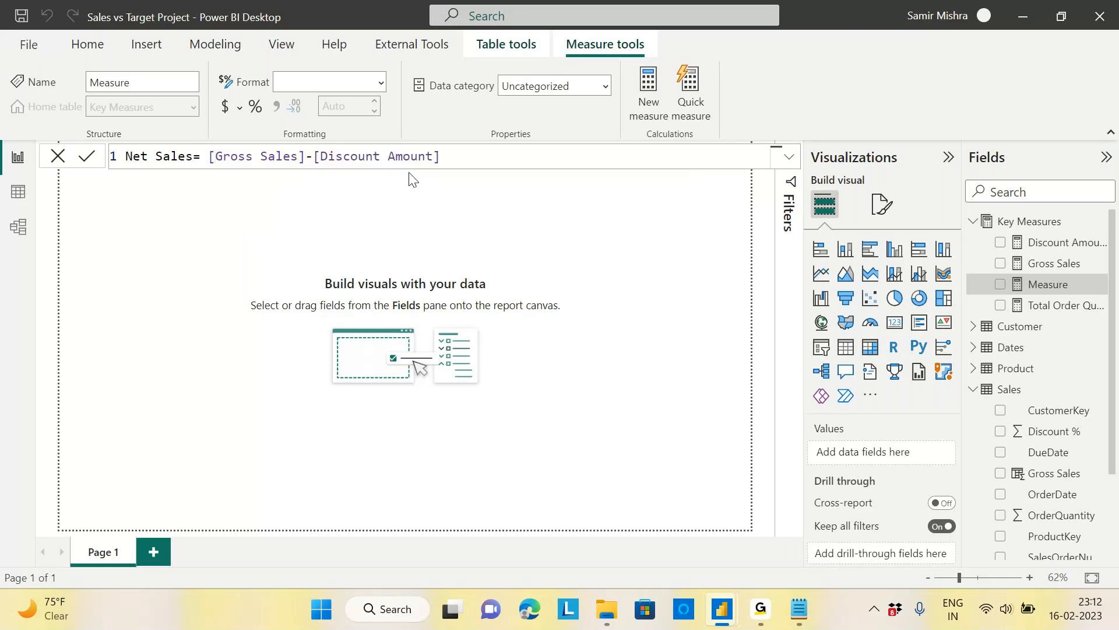
key("Return")
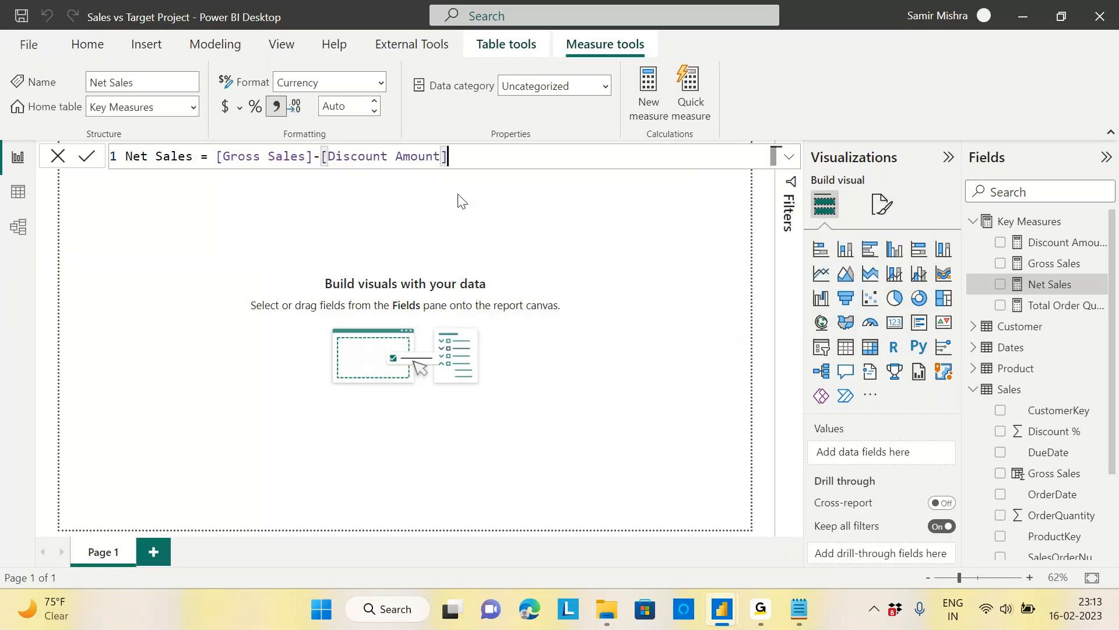
Step: Review the Gross Margin formula in the notes and start a new measure named Cost Of Sales in the Key Measures table
key("alt+Tab")
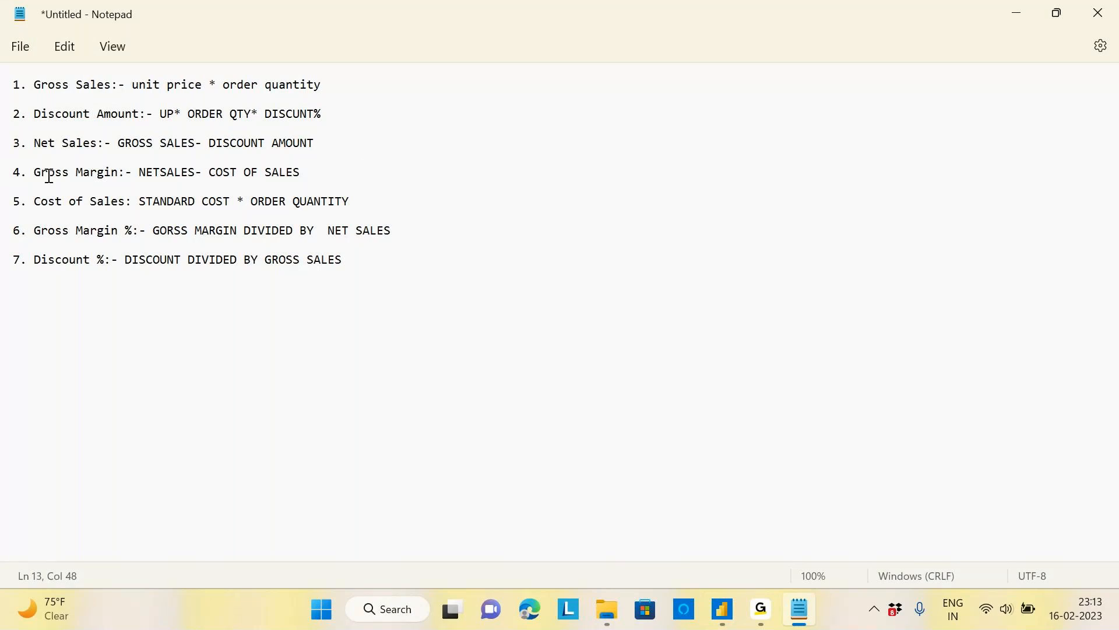
left_click_drag(34, 173, 114, 174)
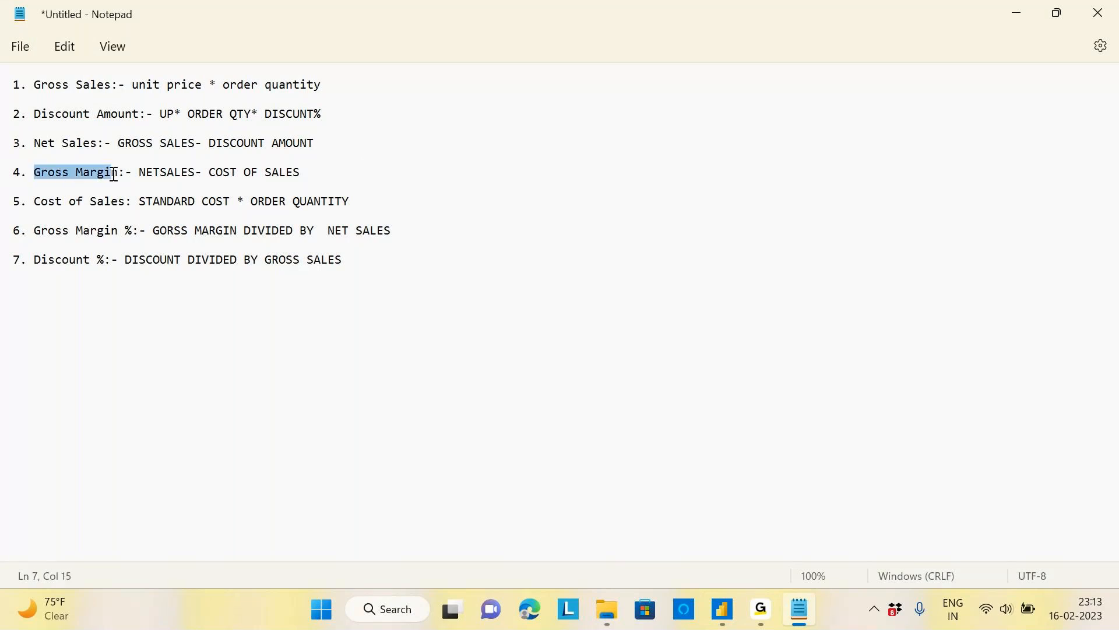
left_click(145, 173)
left_click_drag(144, 174, 293, 173)
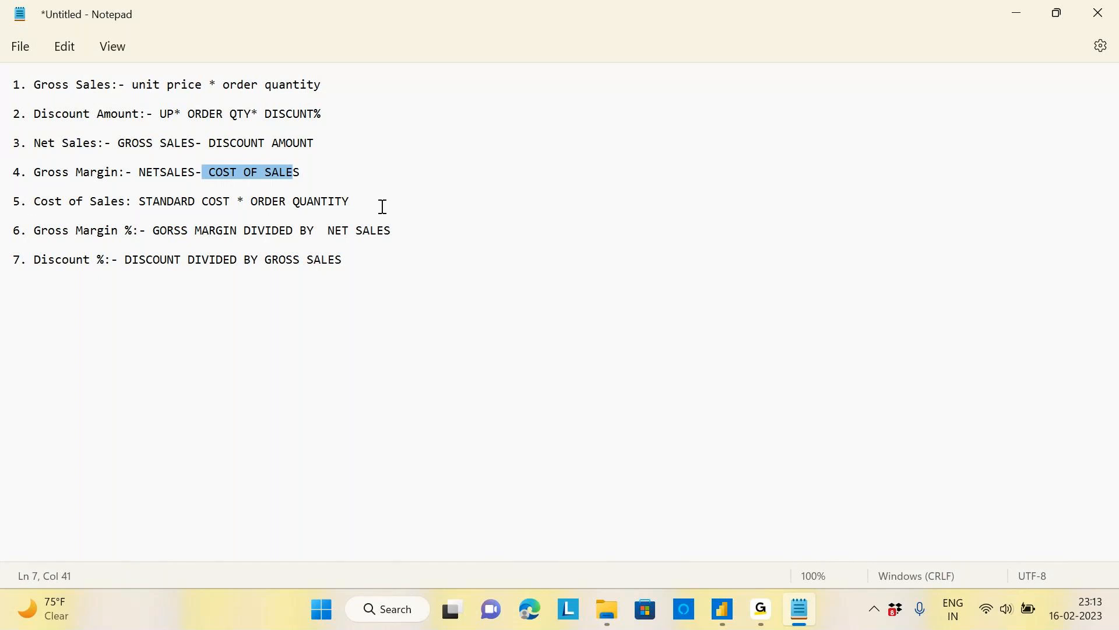
key("alt+Tab")
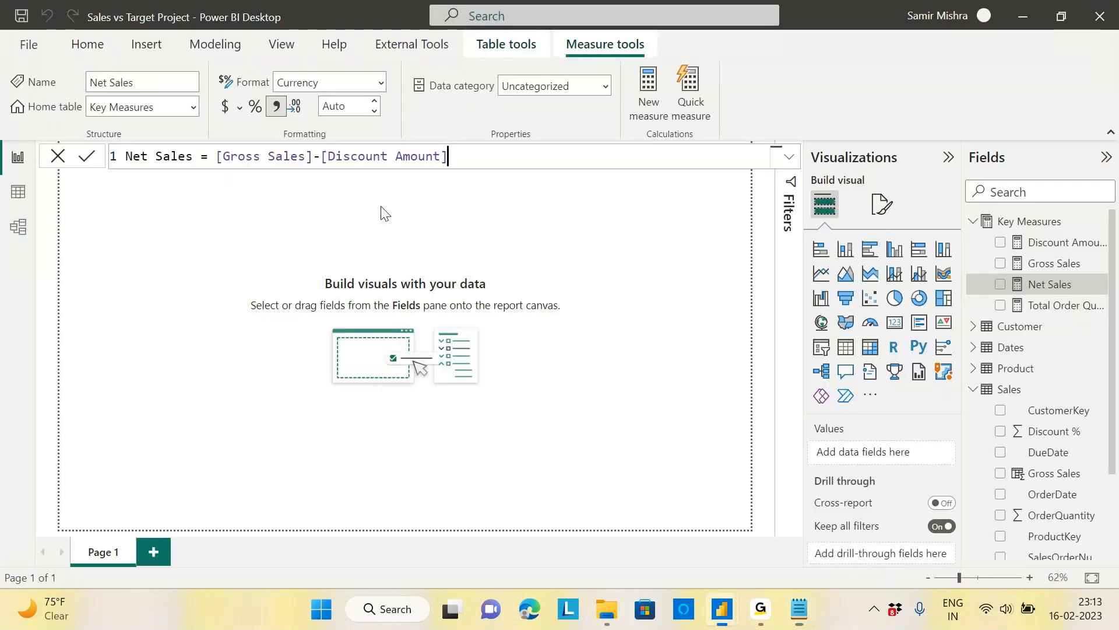
left_click(1100, 225)
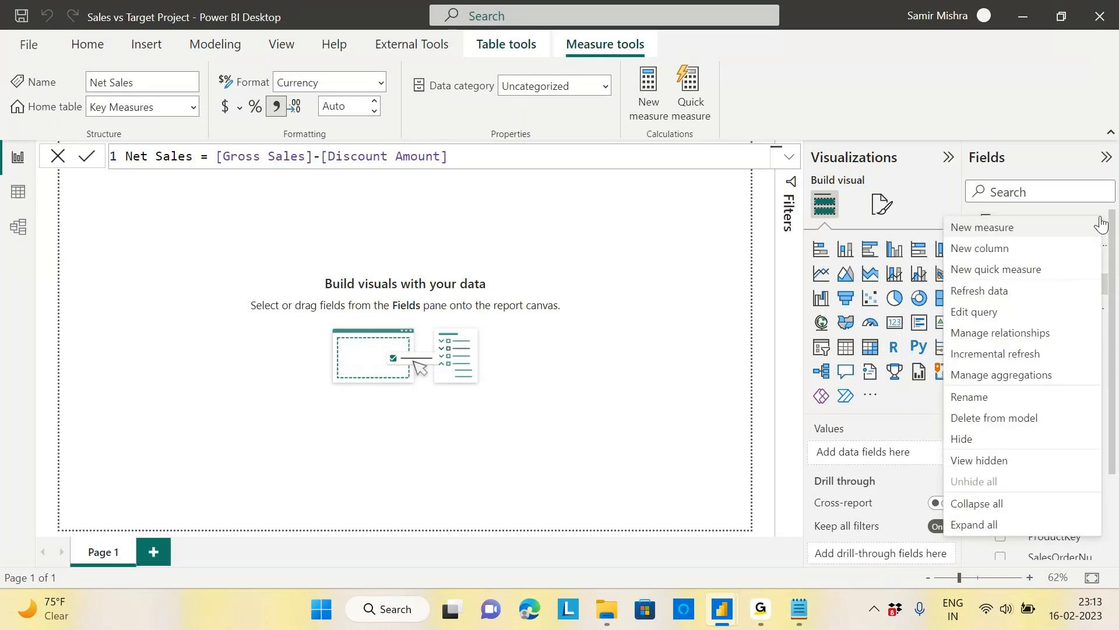
left_click(1007, 233)
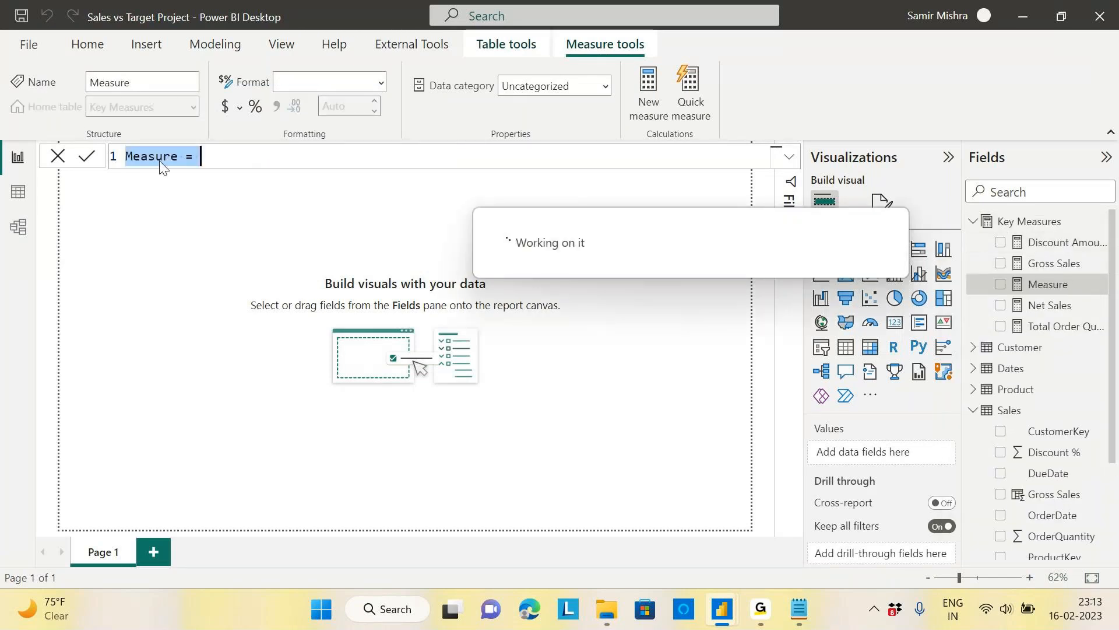
type("Cost O")
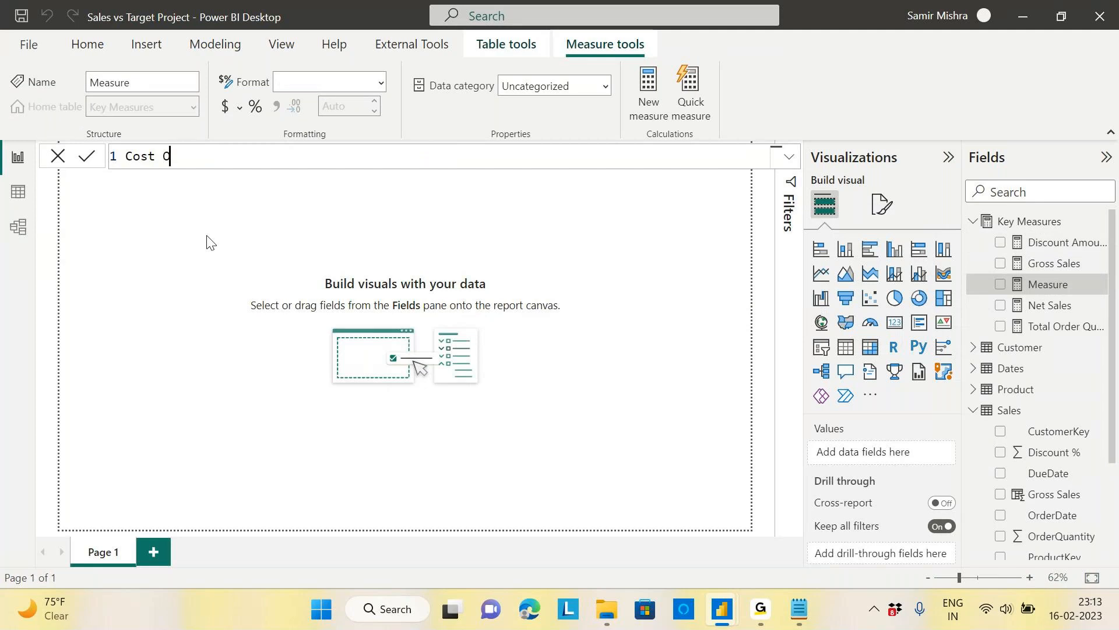
type("f Sales=")
Step: Begin the Cost Of Sales formula with SUMX over the Sales table
key("shift+Return")
type("SUMX(")
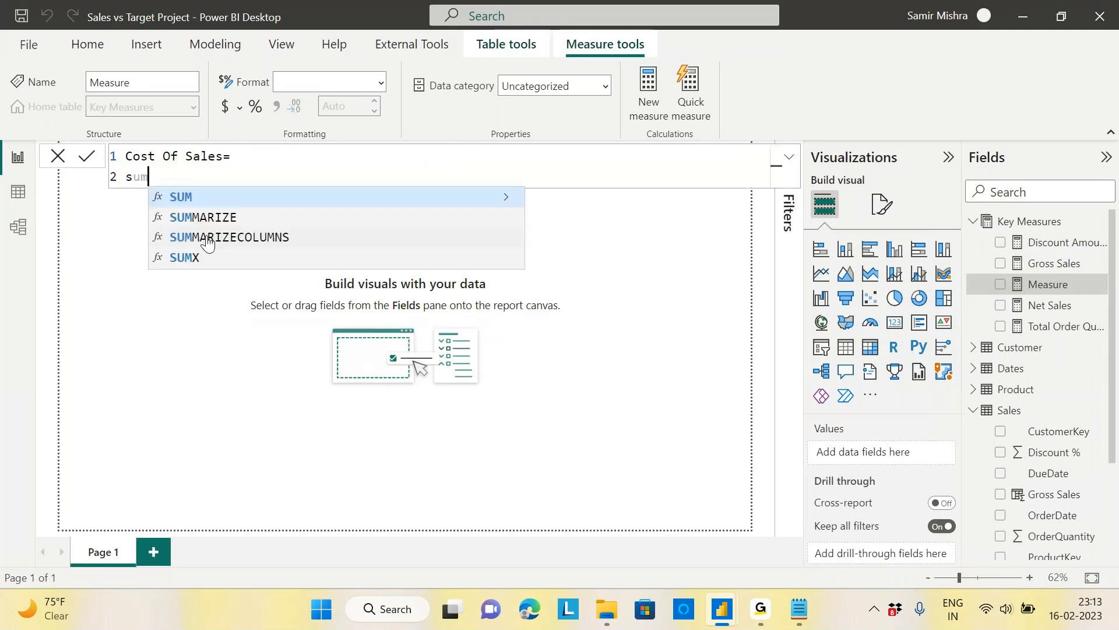
key("shift+Return")
type("sales")
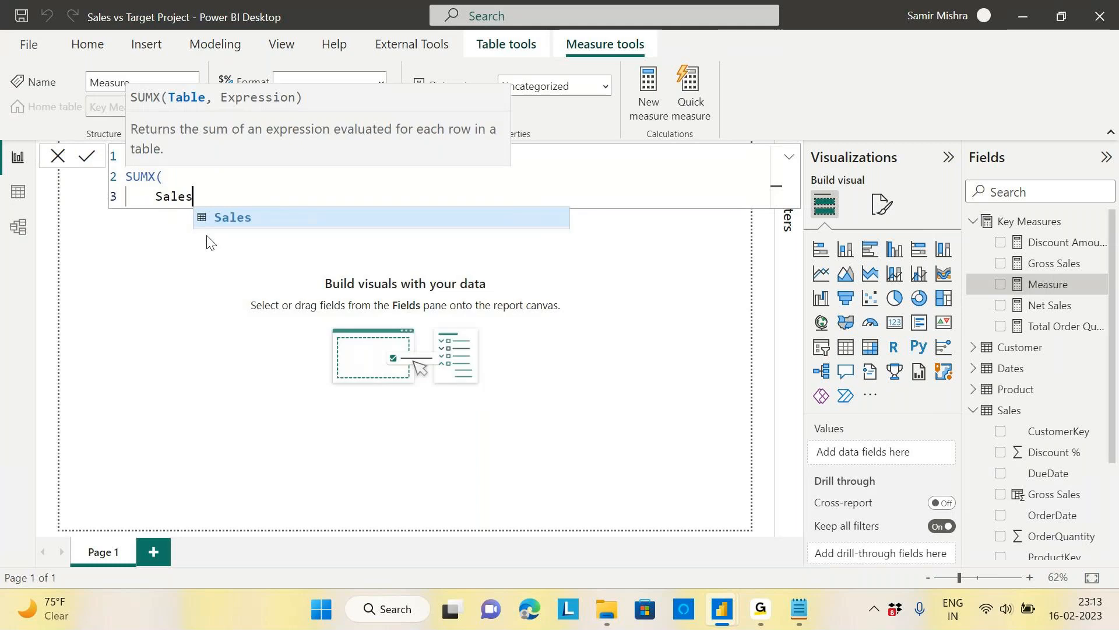
type(",")
key("shift+Return")
Step: Check the notes, complete Cost Of Sales with the expression Sales[StandardCost]*Sales[OrderQuantity] and commit it
key("alt+Tab")
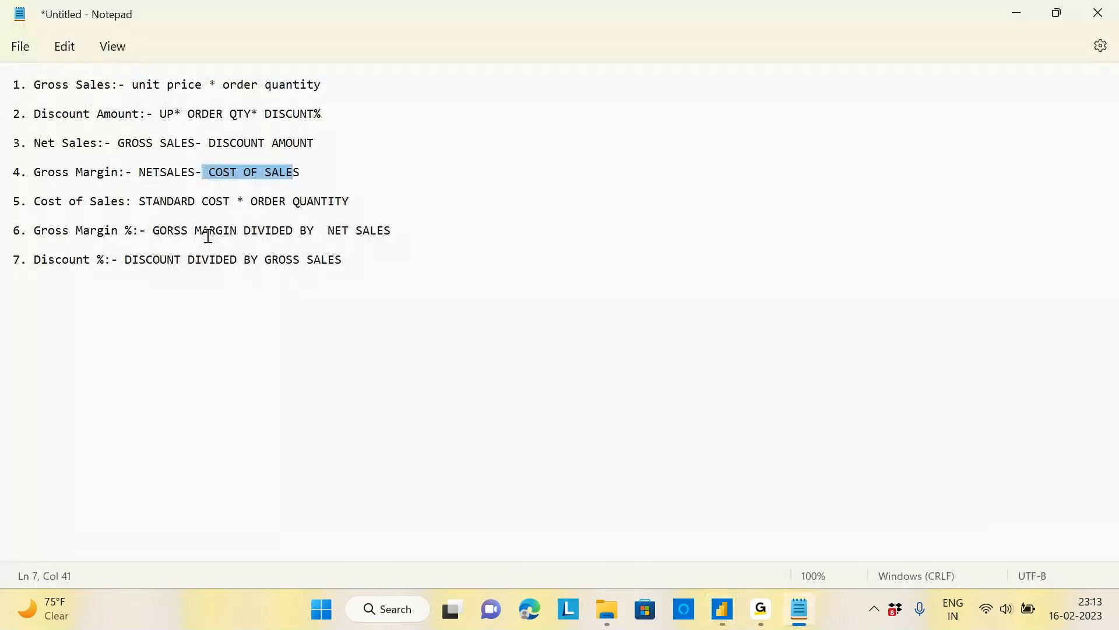
key("alt+Tab")
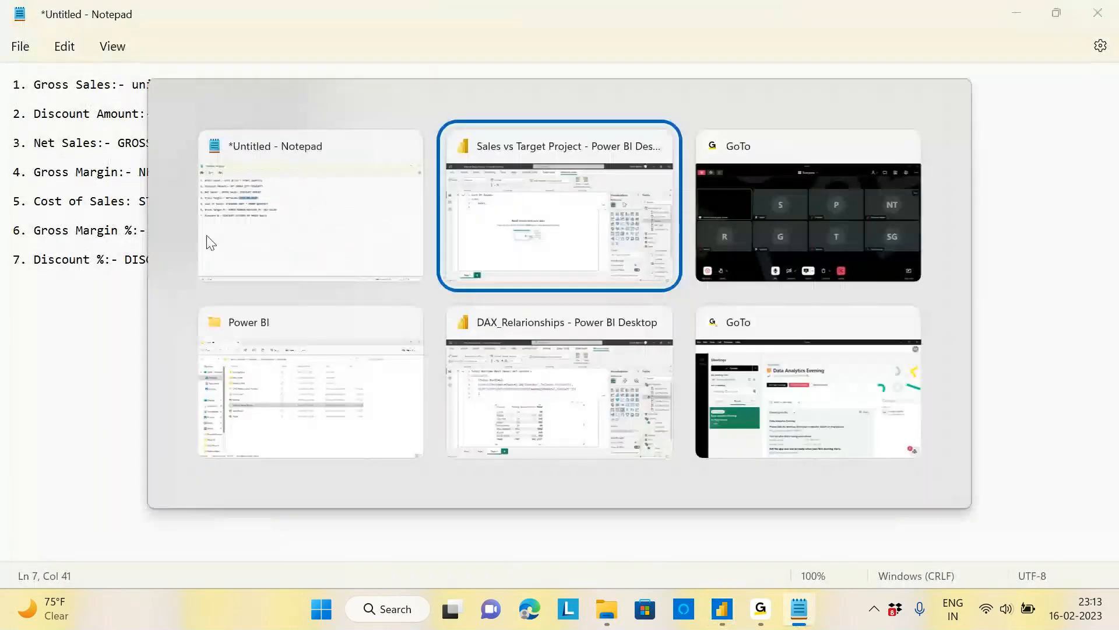
type("cos")
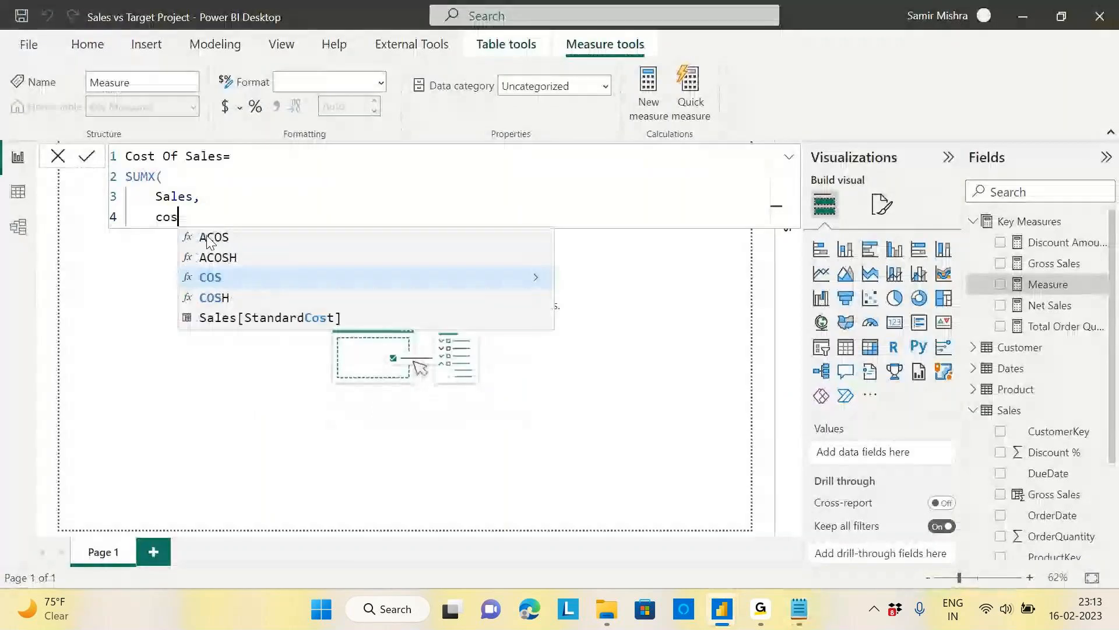
type("t")
key("Tab")
type("*")
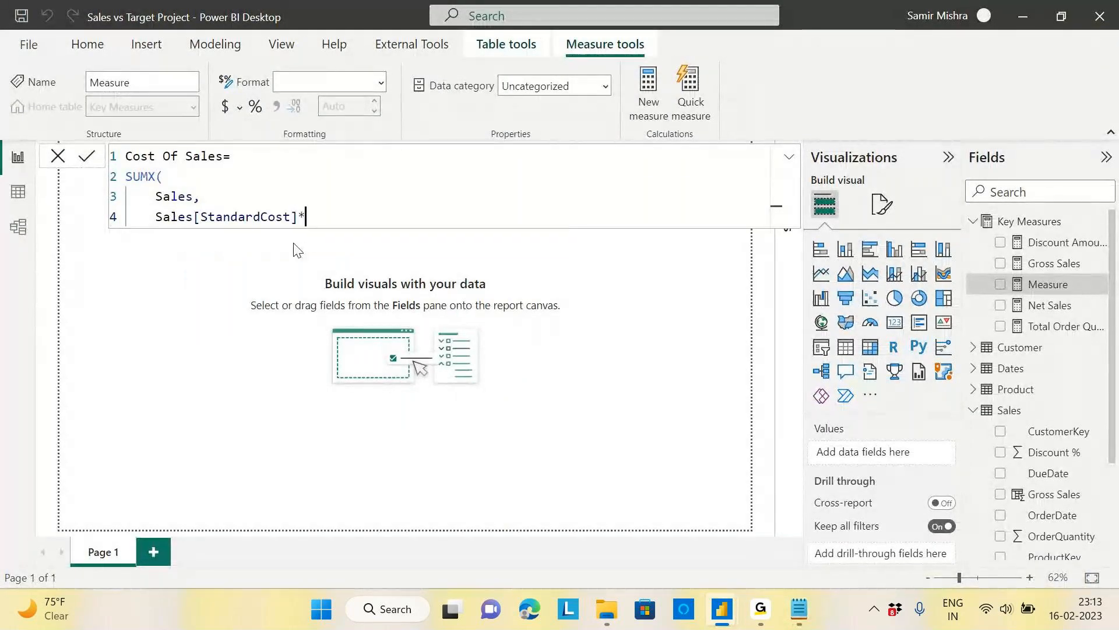
type("ord")
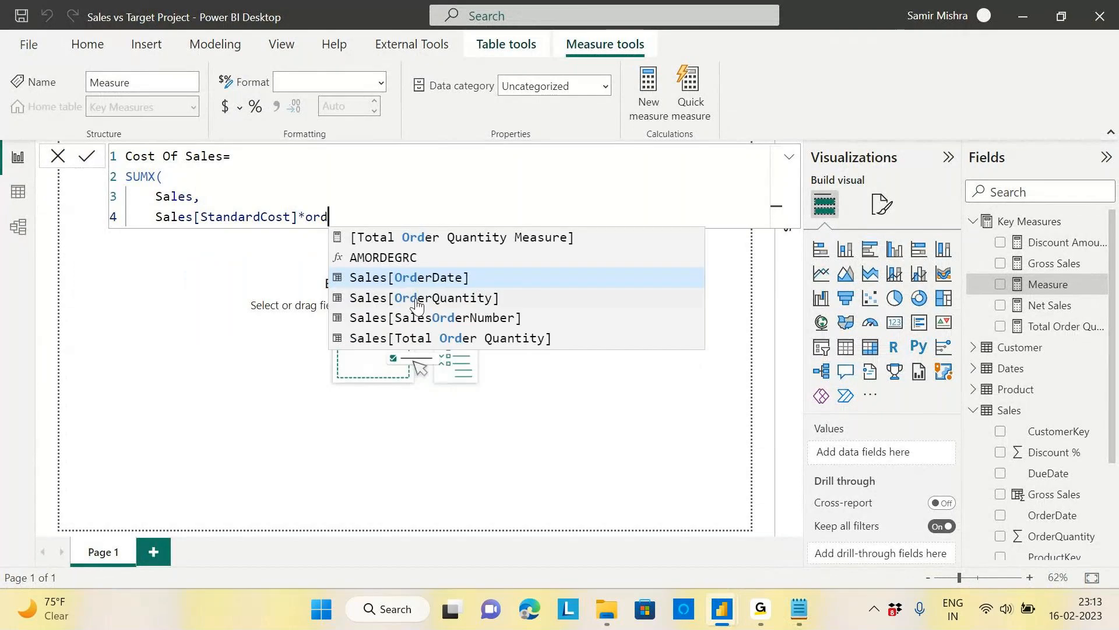
left_click(417, 299)
key("shift+Return")
type(")")
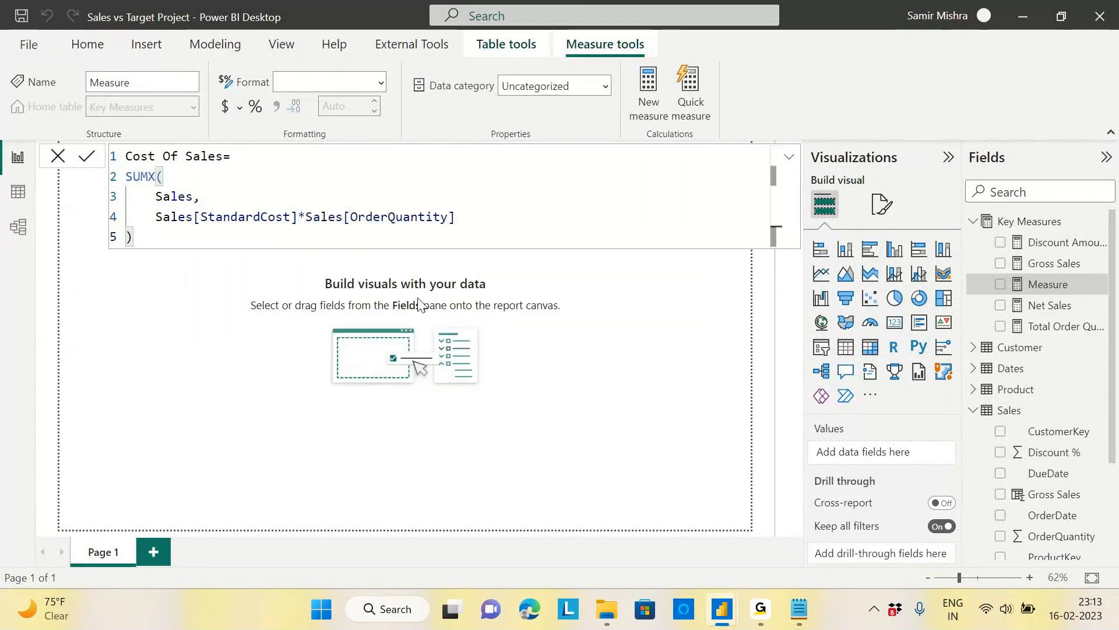
key("Return")
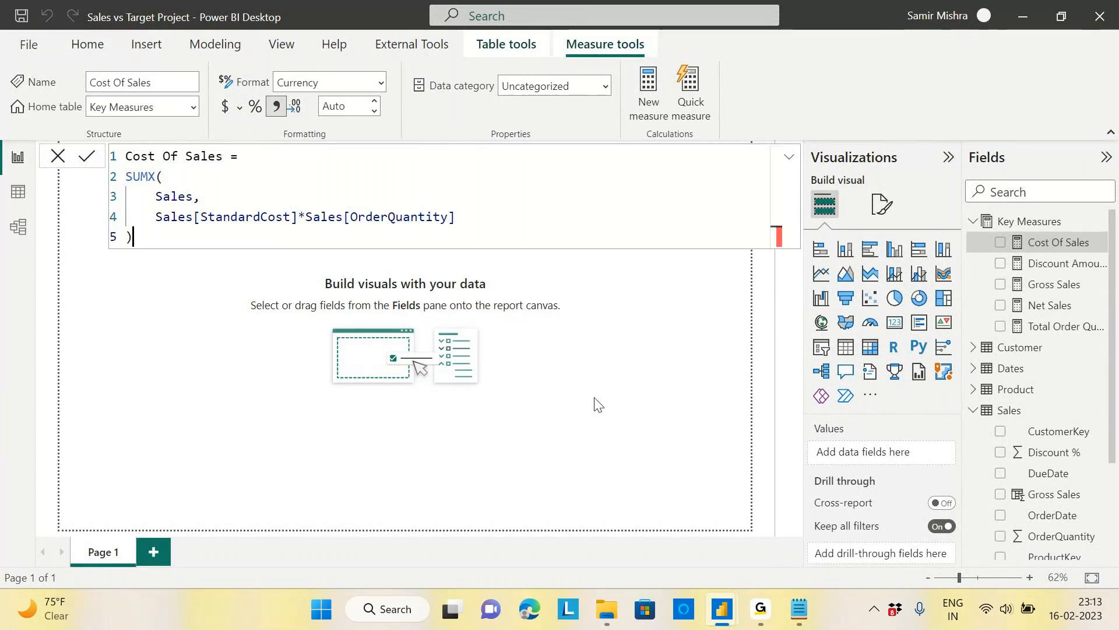
Step: Check the notes and start a new measure named Gross Margin in the Key Measures table
key("alt+Tab")
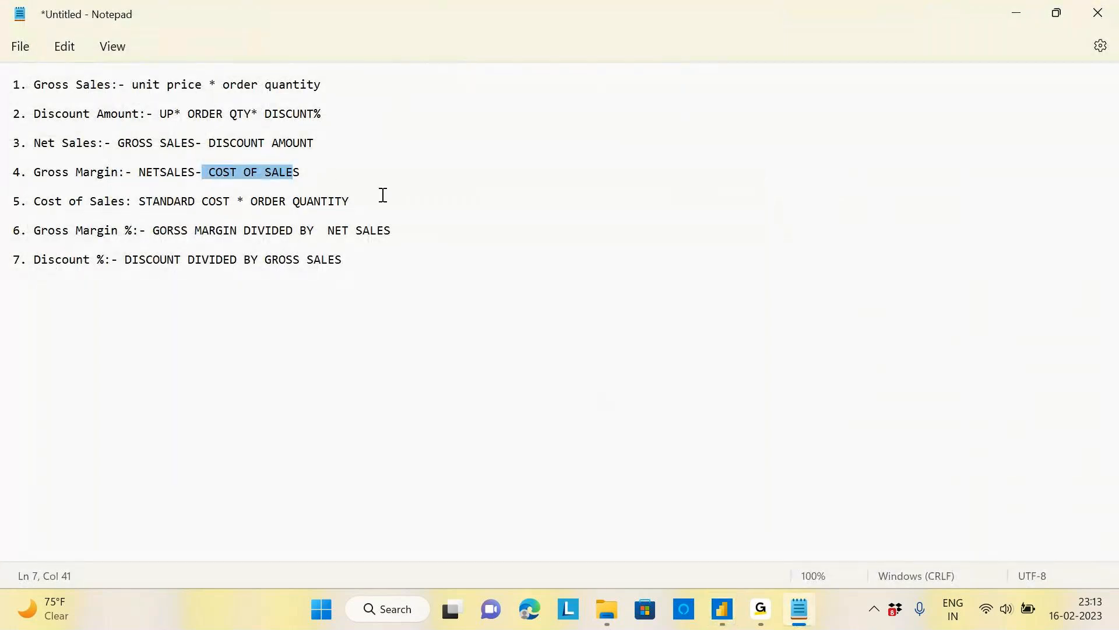
key("alt+Tab")
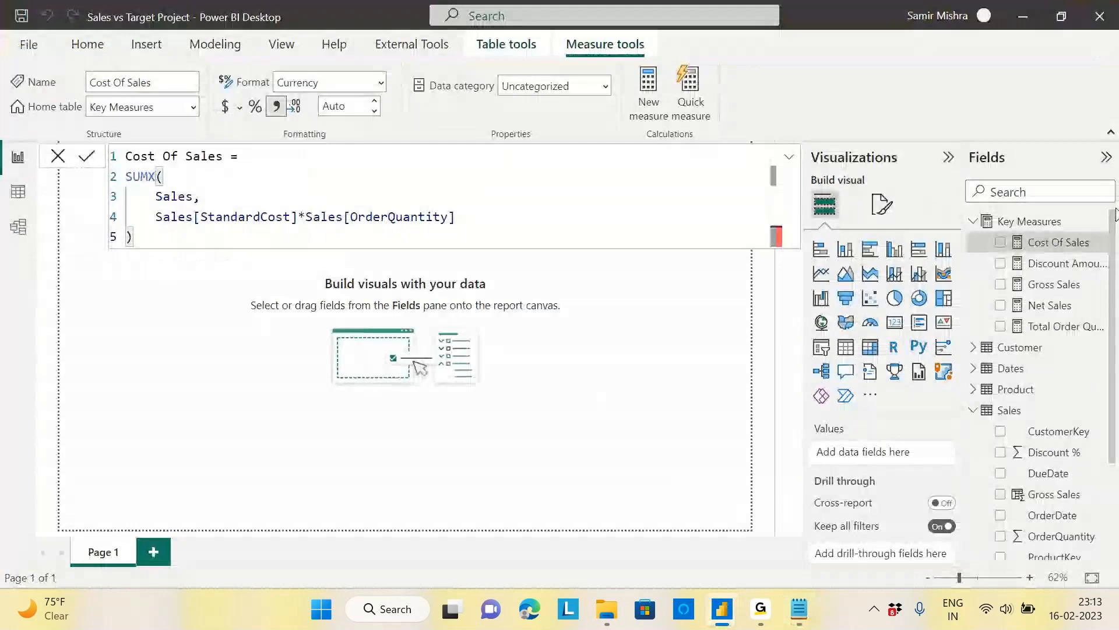
right_click(1096, 228)
left_click(1095, 237)
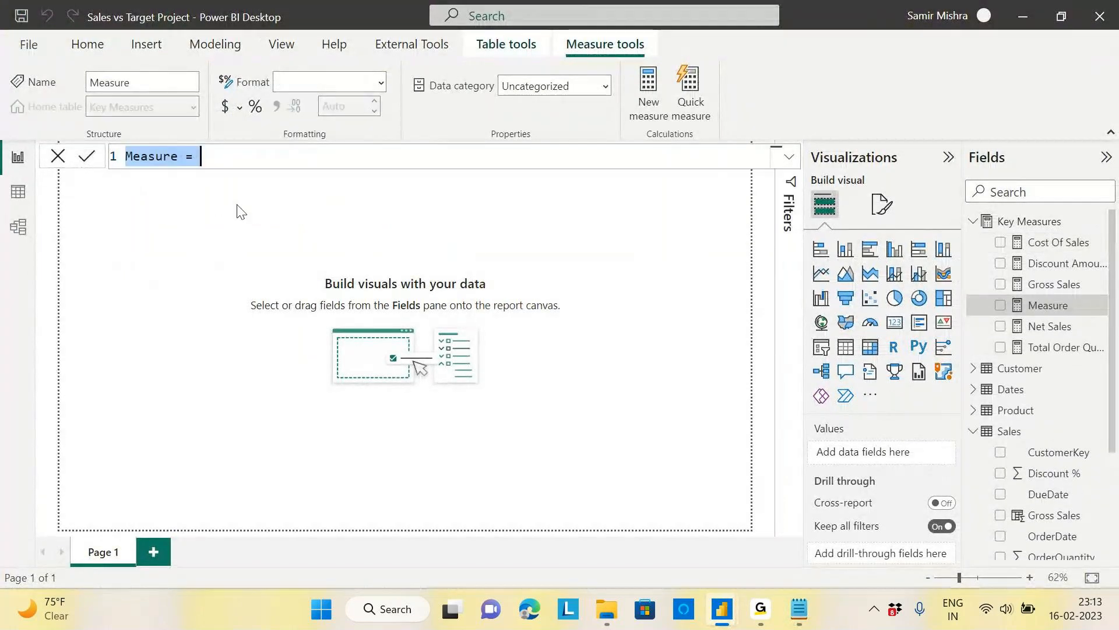
type("Gross Margin=")
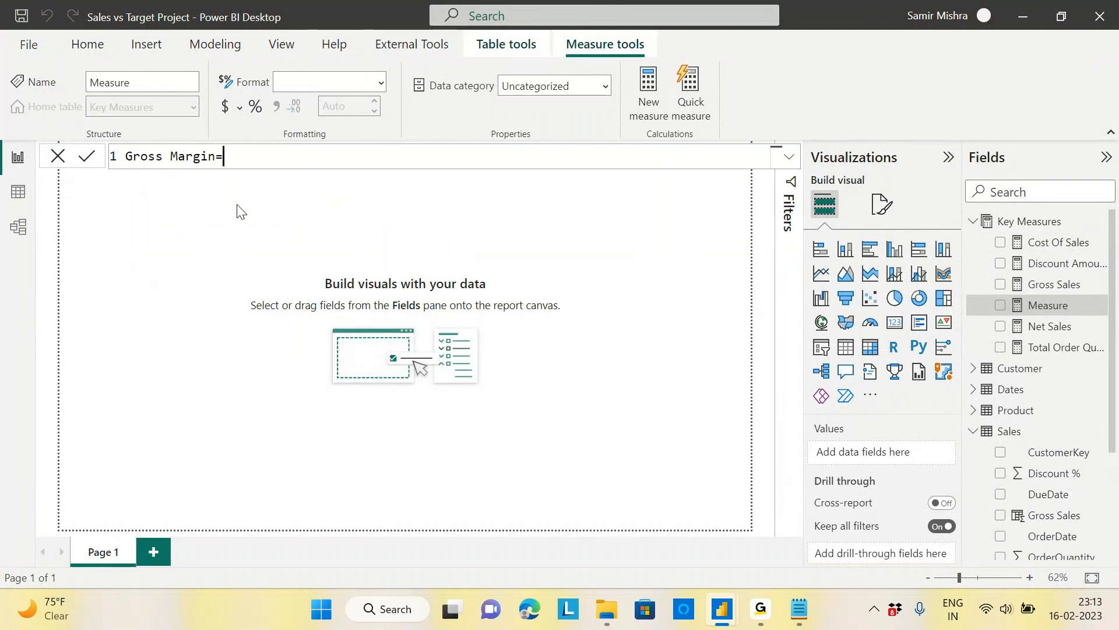
Step: Complete the Gross Margin formula as [Net Sales]-[Cost Of Sales] and commit it
type(" [N")
key("Tab")
type("-[")
left_click(443, 185)
key("Return")
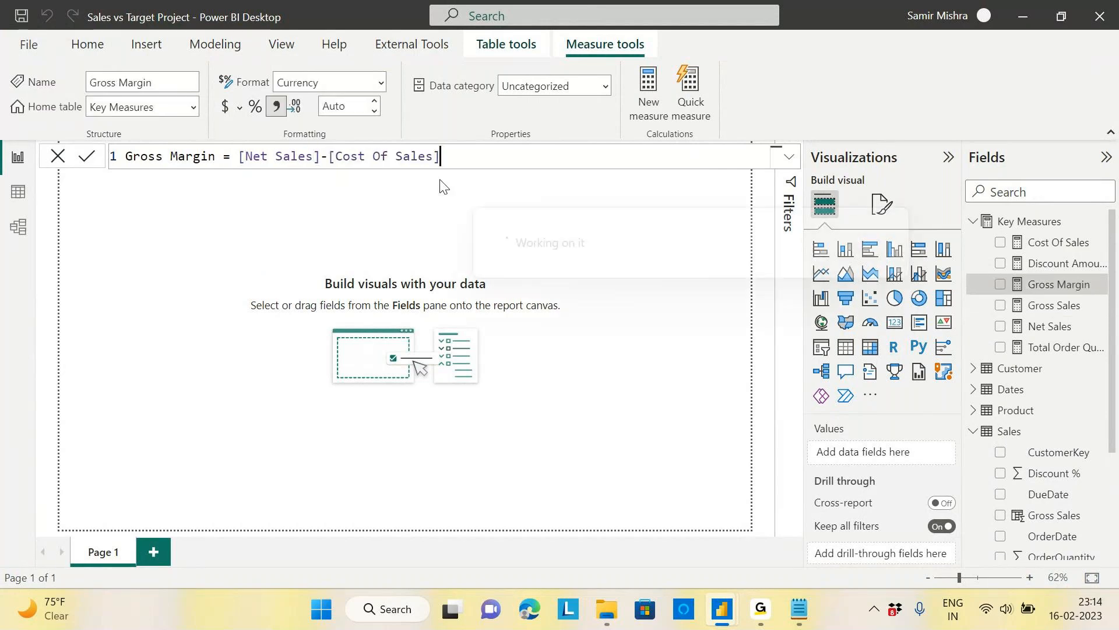
Step: Check the Notepad notes and start a new measure named Gross Margin% in the Key Measures table, beginning its formula with DIVIDE
key("alt+Tab")
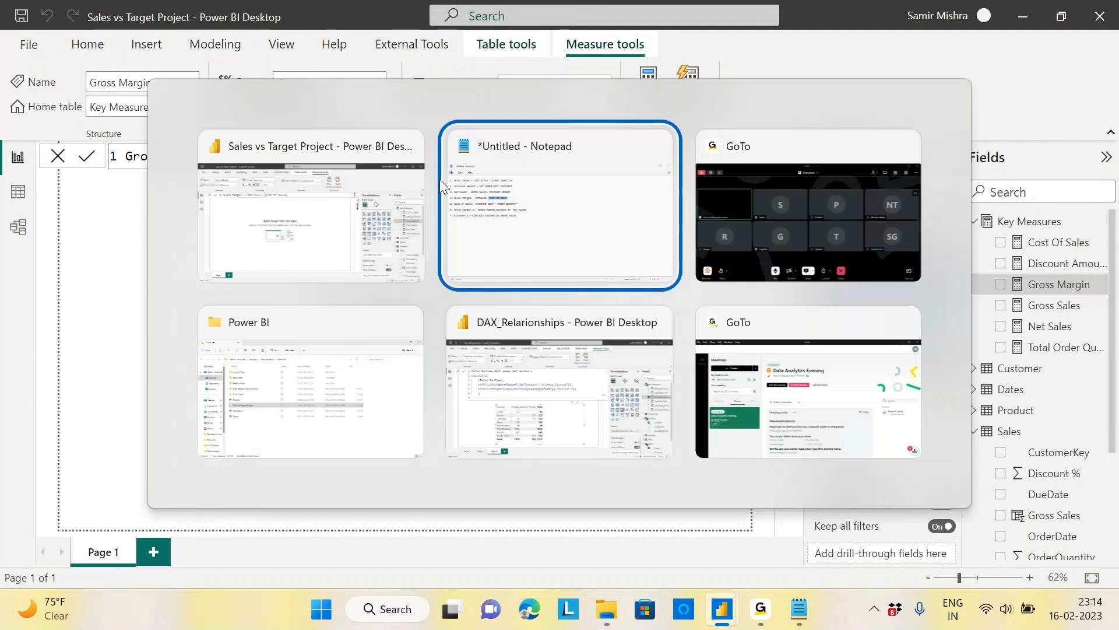
left_click(423, 243)
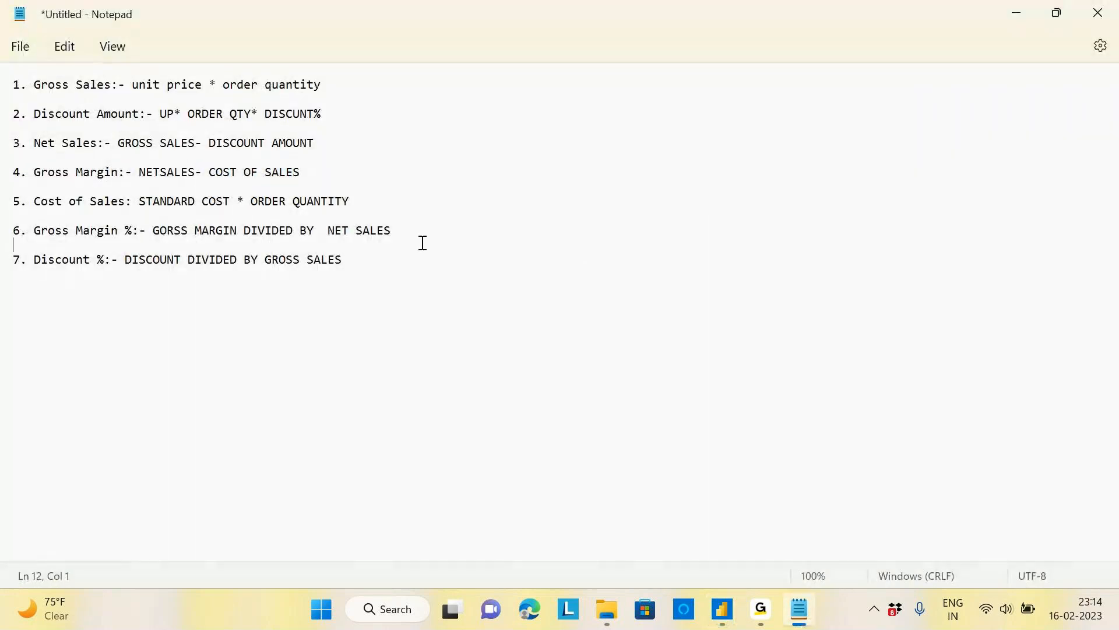
key("alt+Tab")
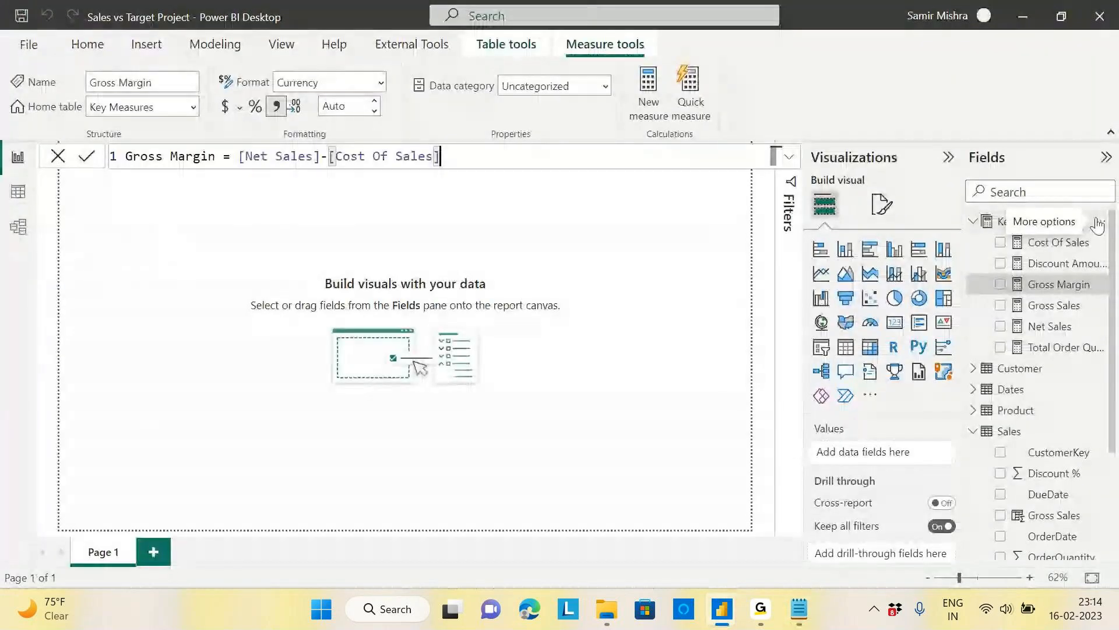
left_click(1099, 224)
left_click(913, 220)
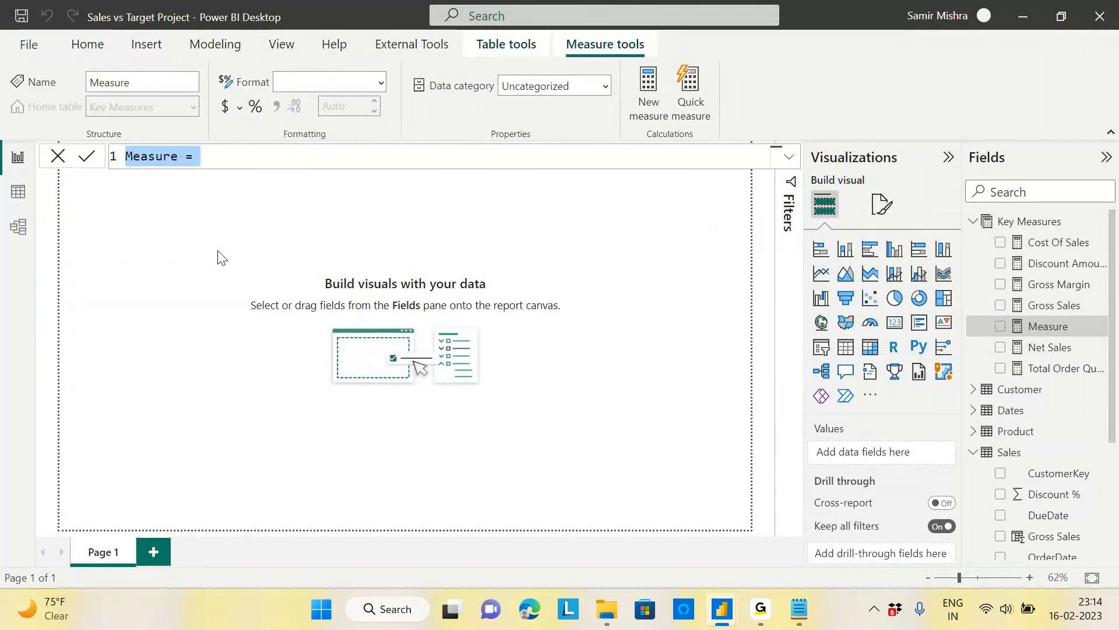
type("Gross ")
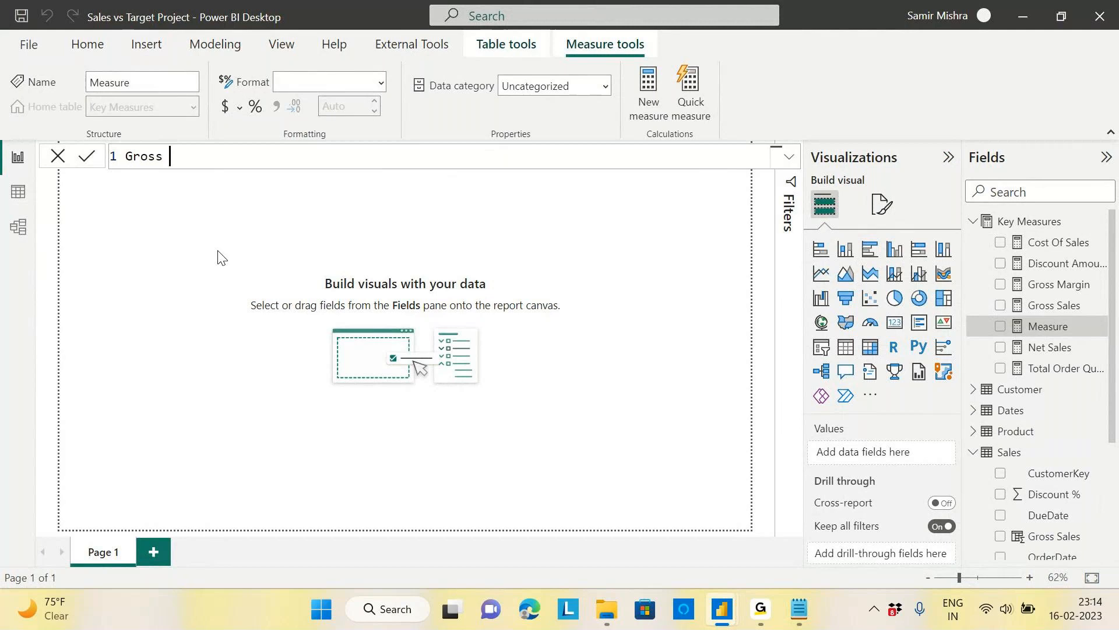
type("Margin%= DIVIDE(")
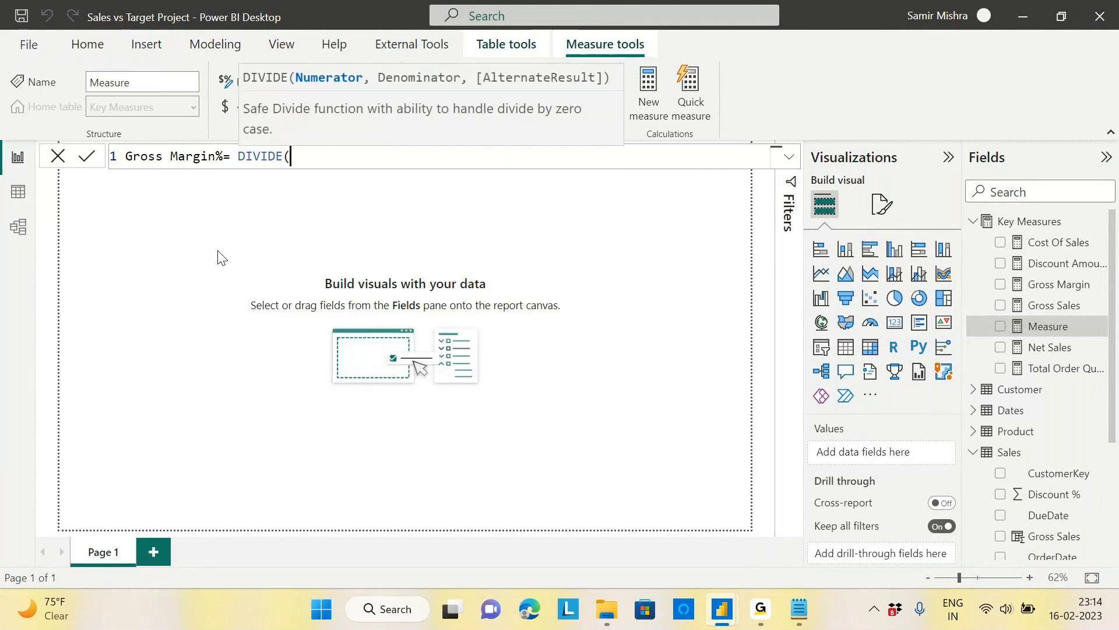
Step: Check the notes, complete Gross Margin% by dividing [Gross Margin] by [Net Sales] and commit it
key("alt+Tab")
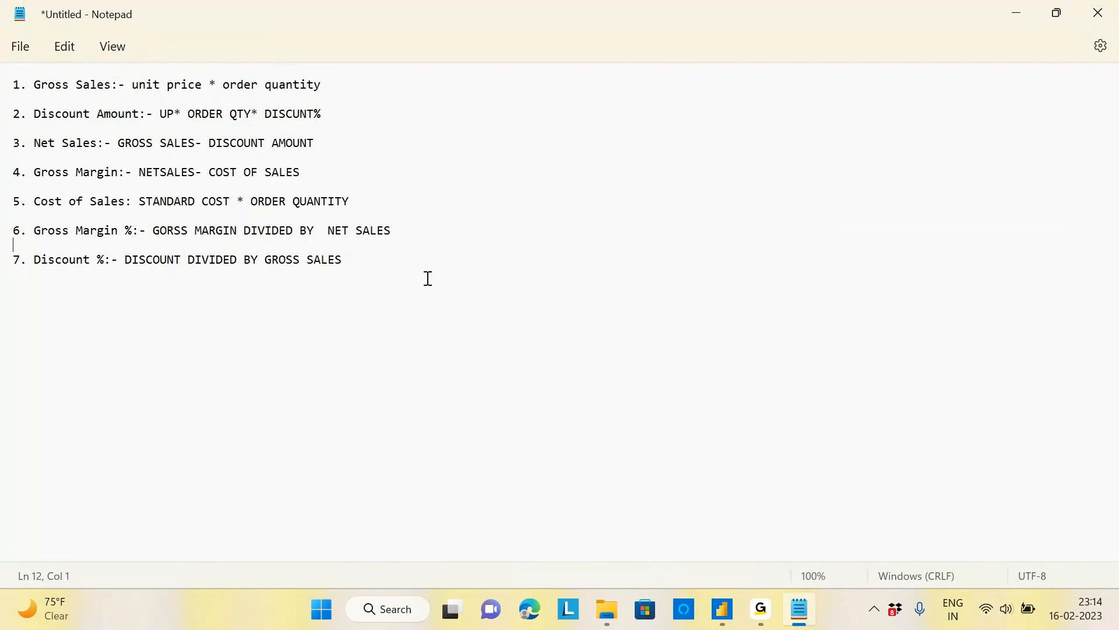
key("alt+Tab")
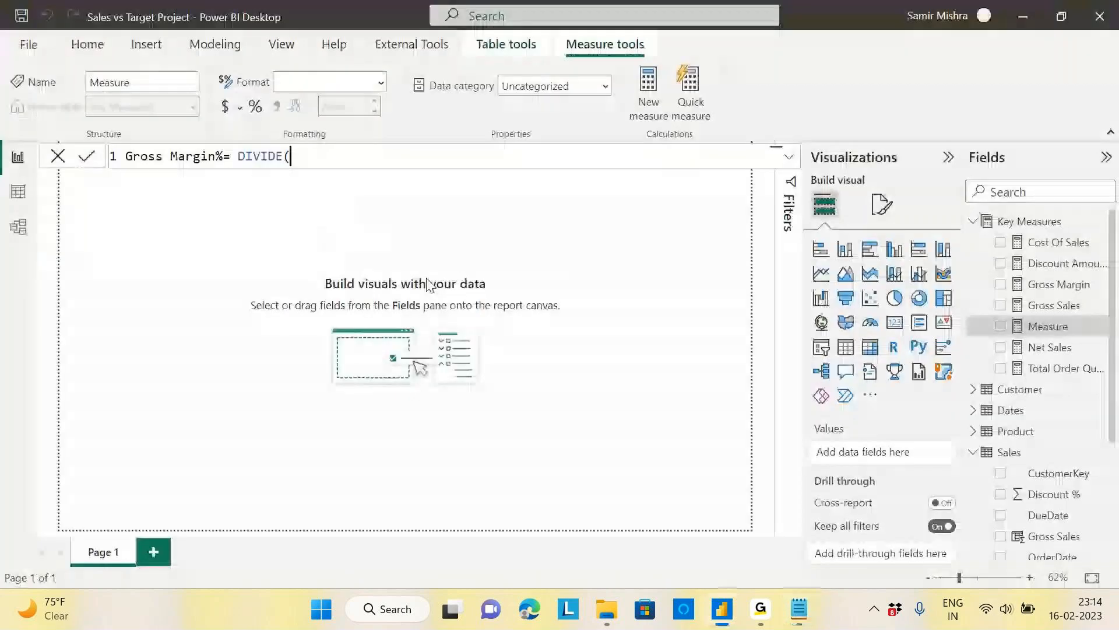
type("[g")
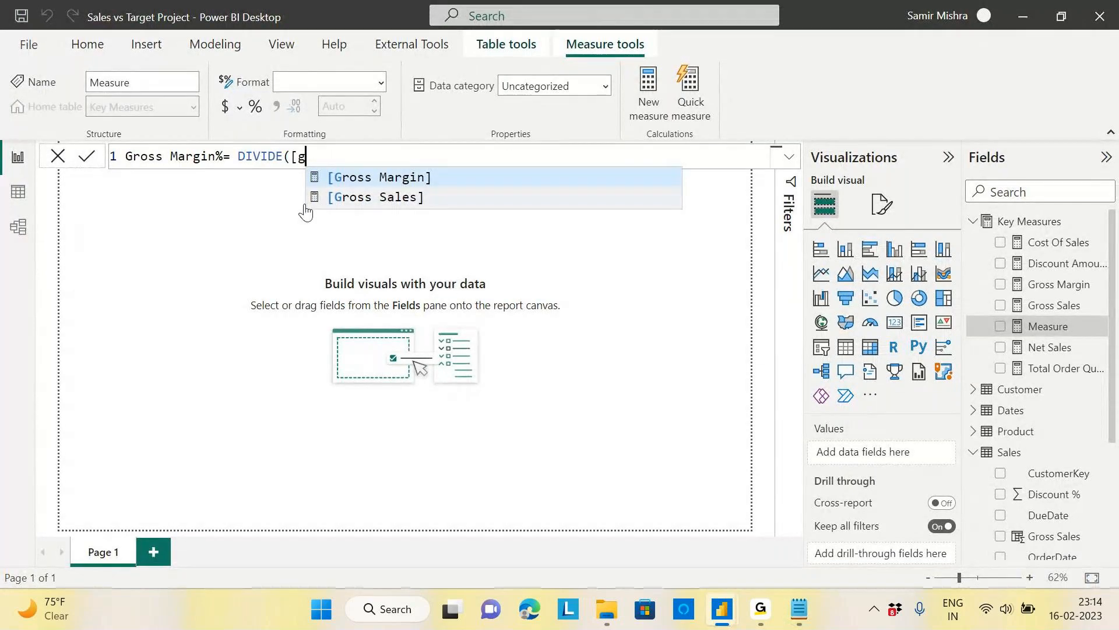
left_click(409, 178)
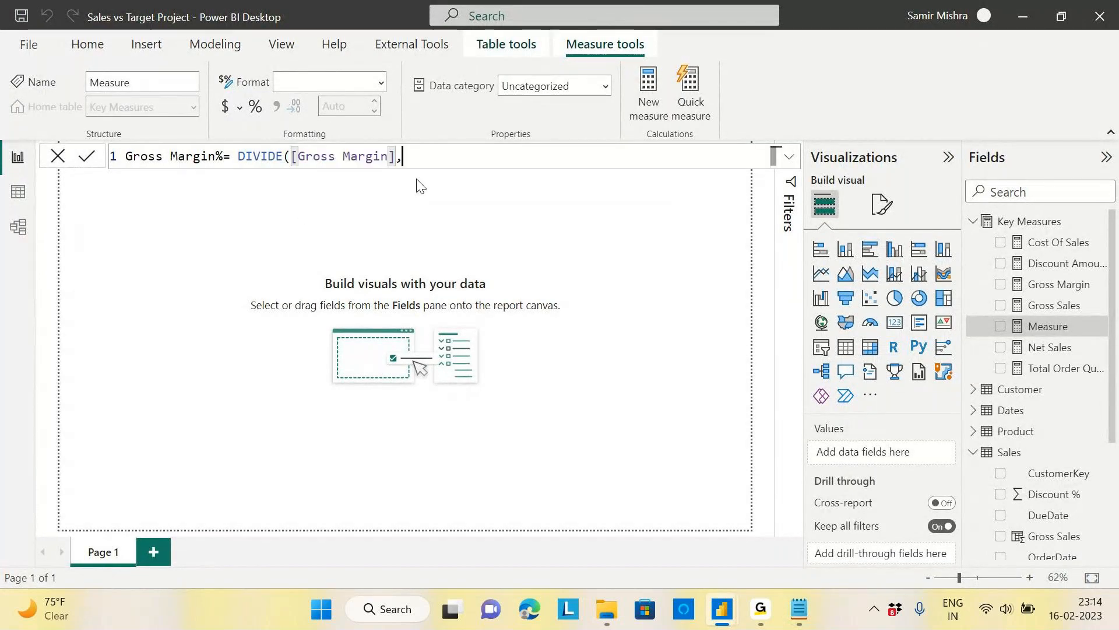
type(",")
key("alt+Tab")
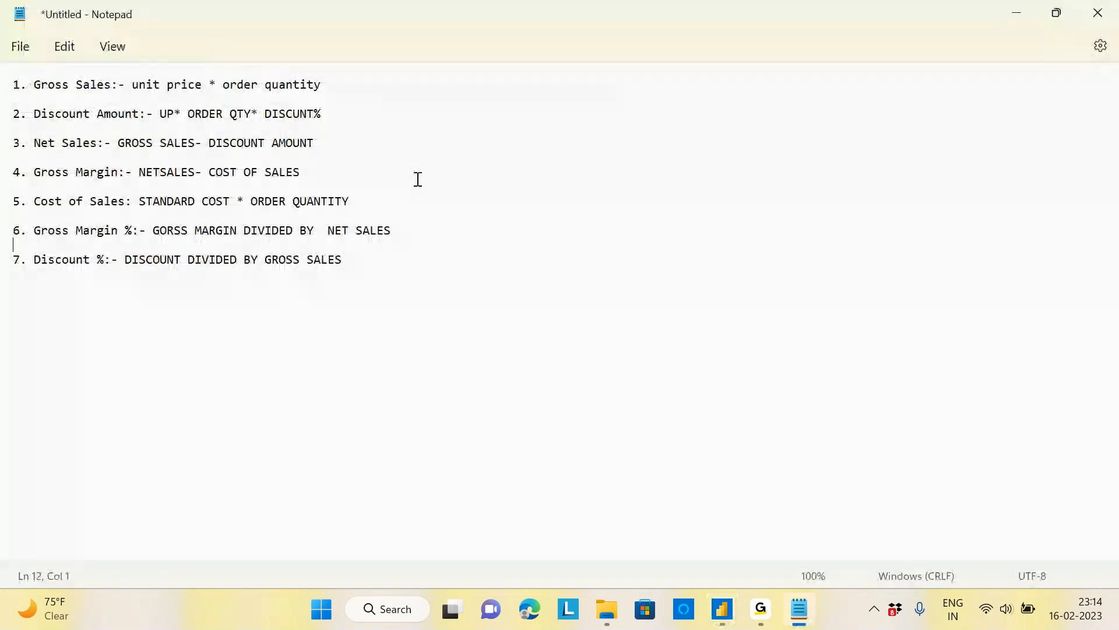
key("alt+Tab")
type("[ne")
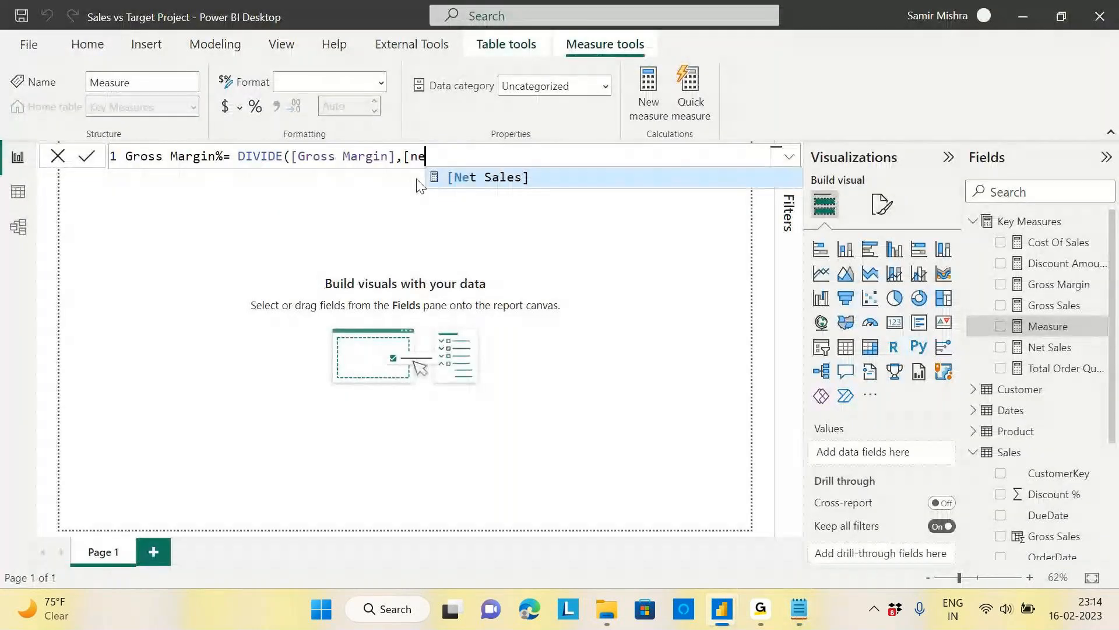
left_click(476, 176)
type(")")
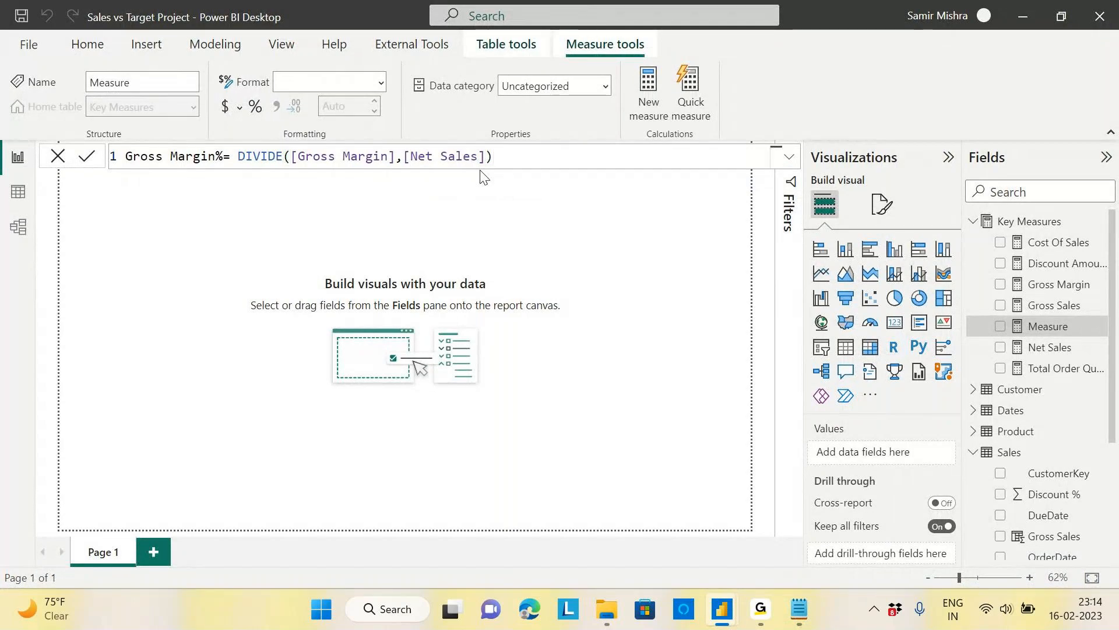
key("Return")
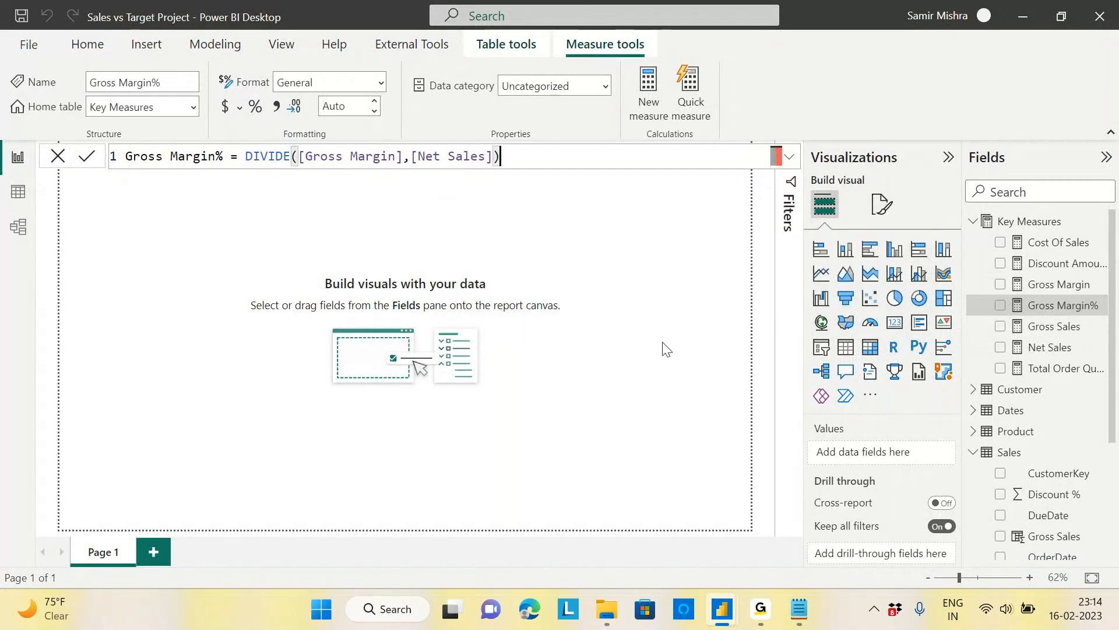
Step: Check the notes and start a new measure named Discount% in the Key Measures table
key("alt+Tab")
key("alt+Tab")
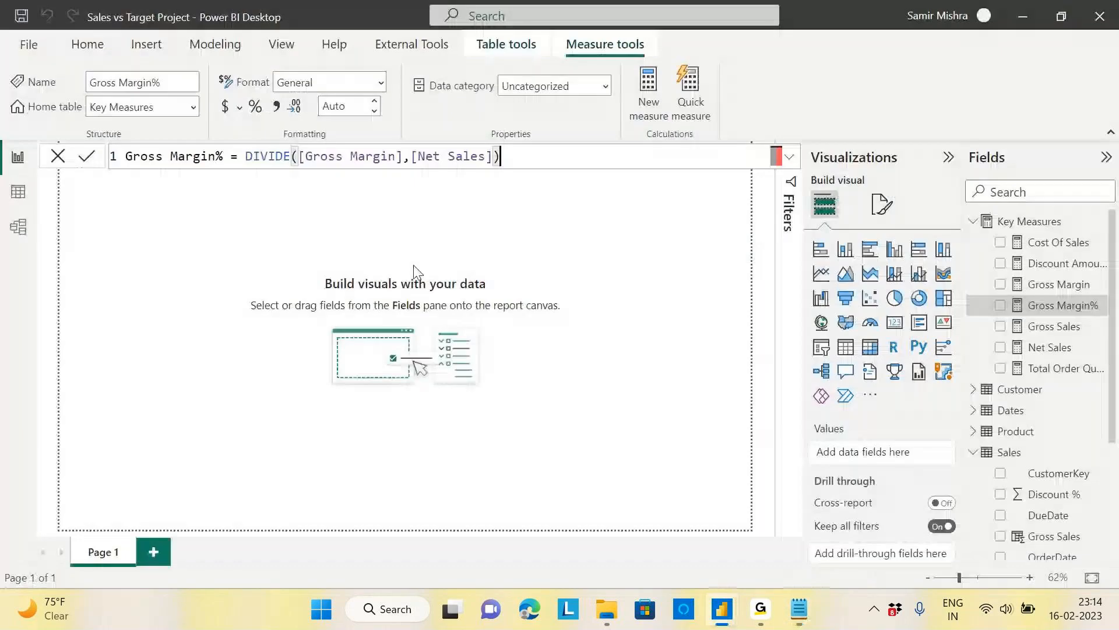
left_click(1101, 225)
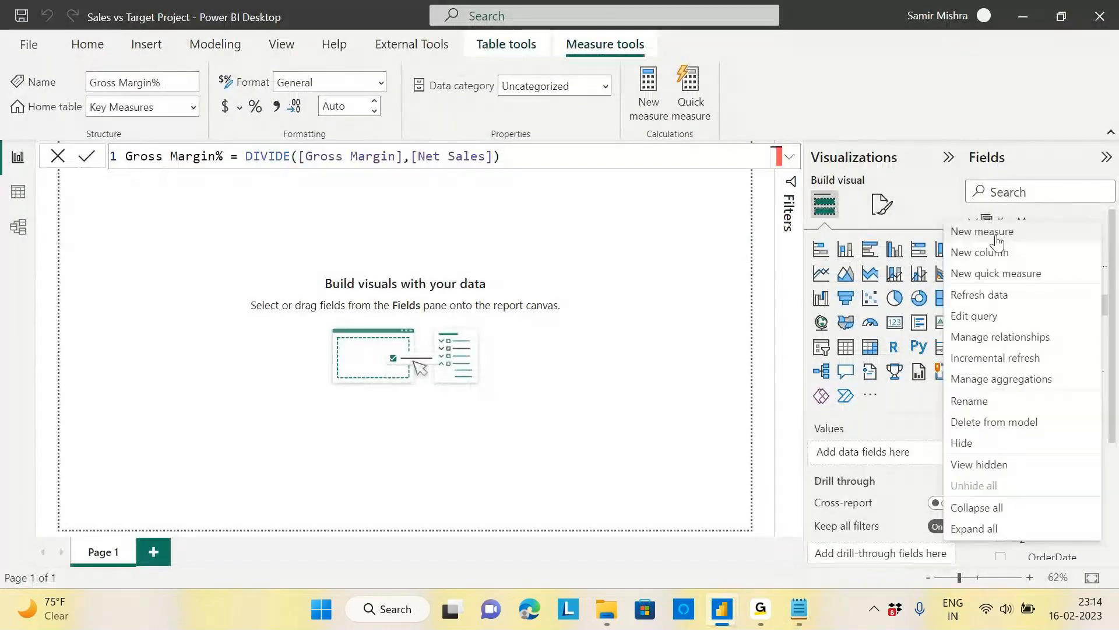
left_click(998, 230)
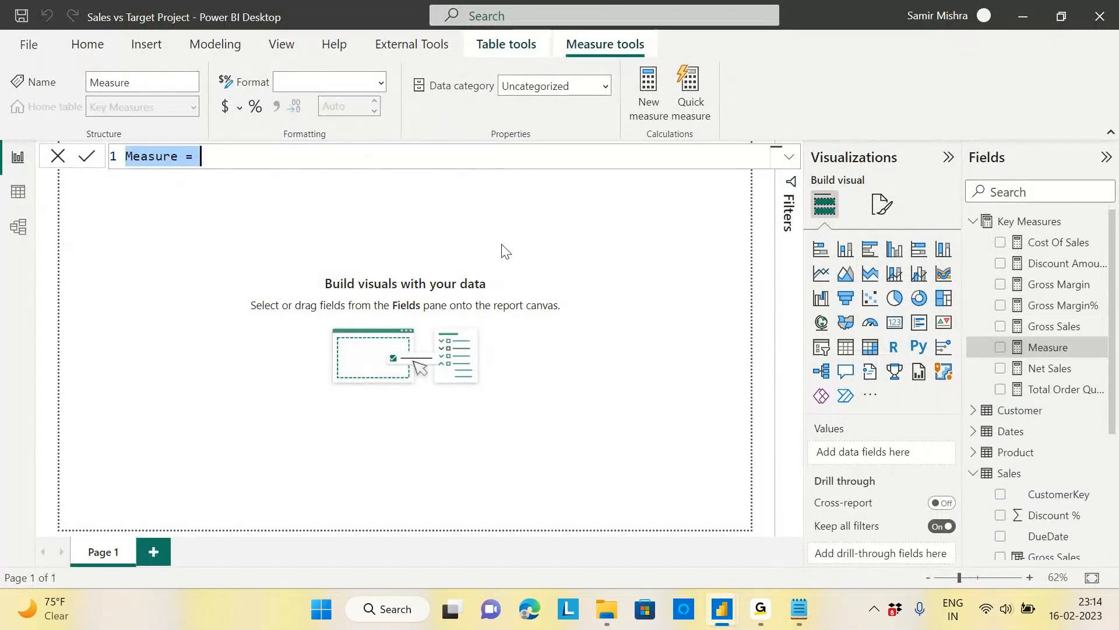
type("Discou")
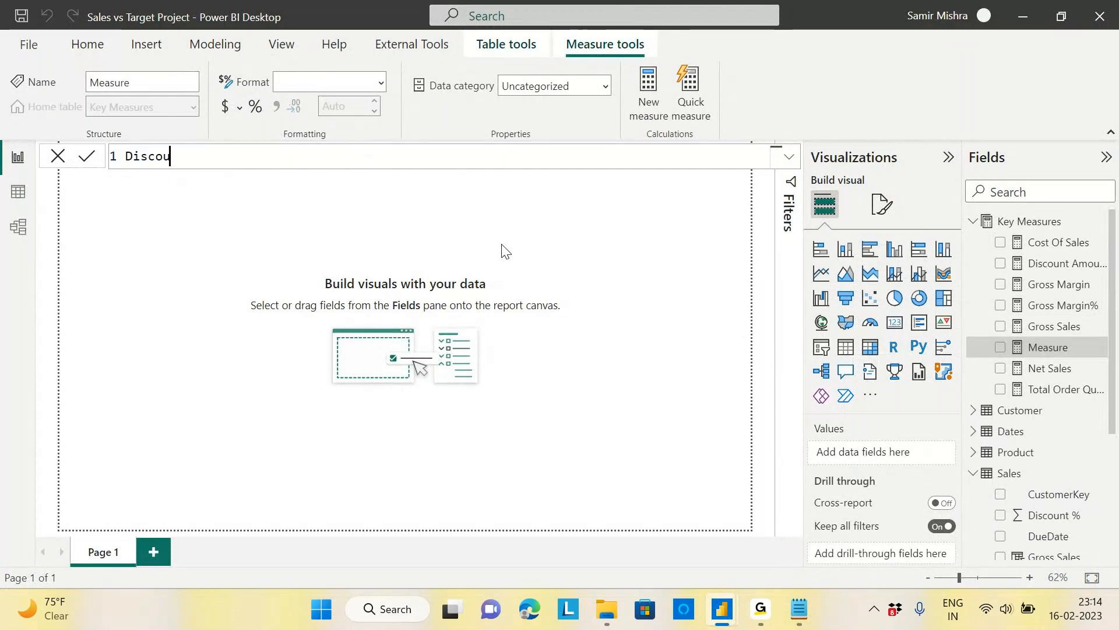
type("nt%=")
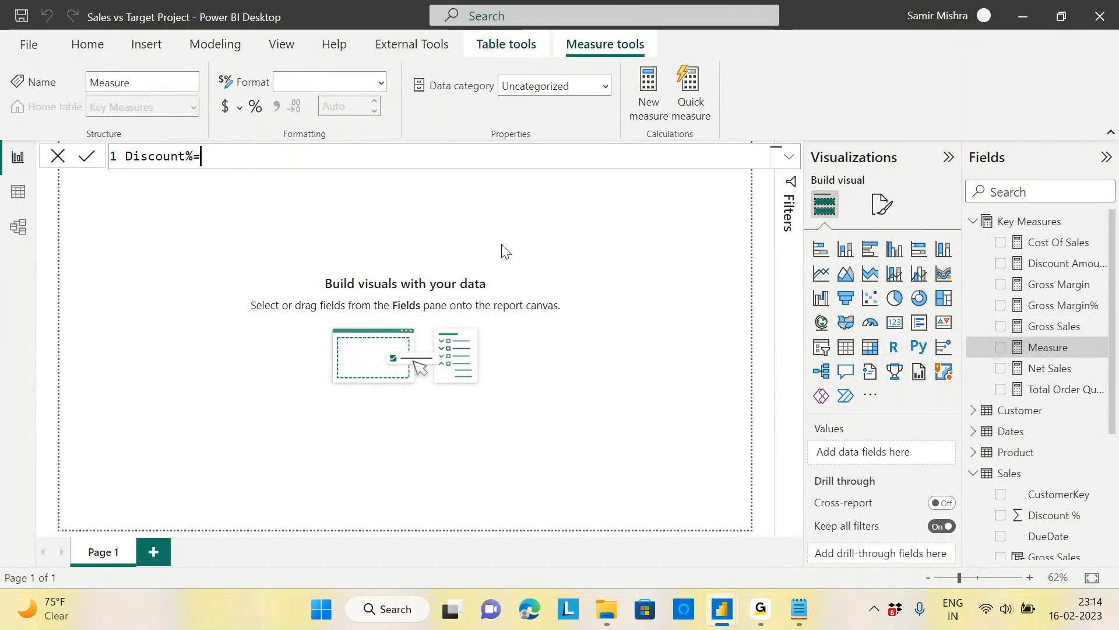
Step: In the Notepad notes, extend DISCOUNT to "DISCOUNT amount" in the Discount % formula, then return to Power BI
key("alt+Tab")
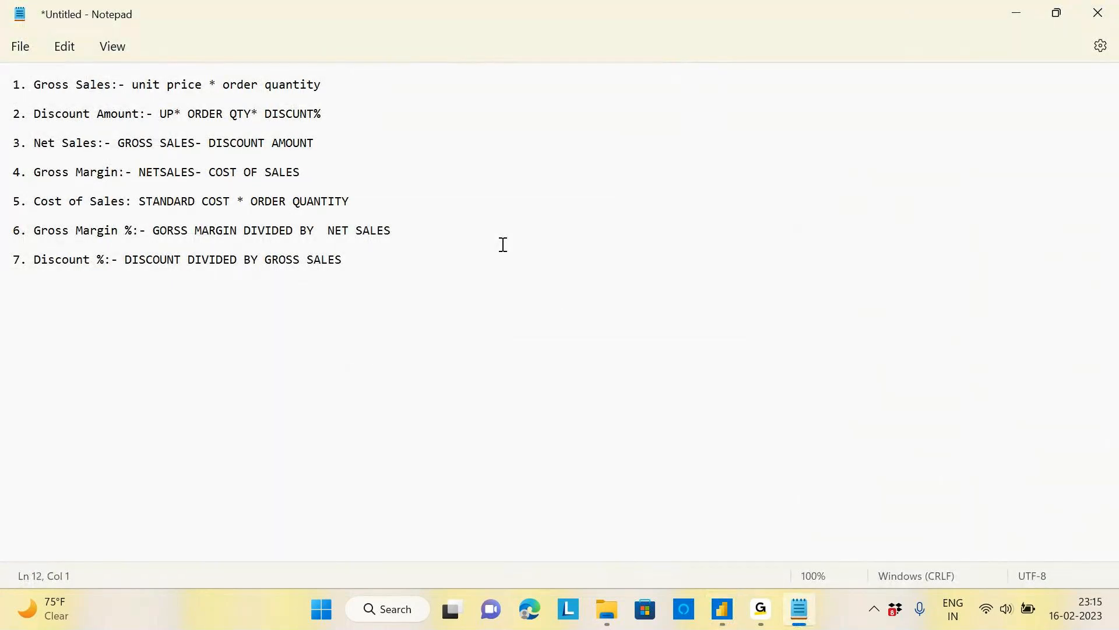
key("alt")
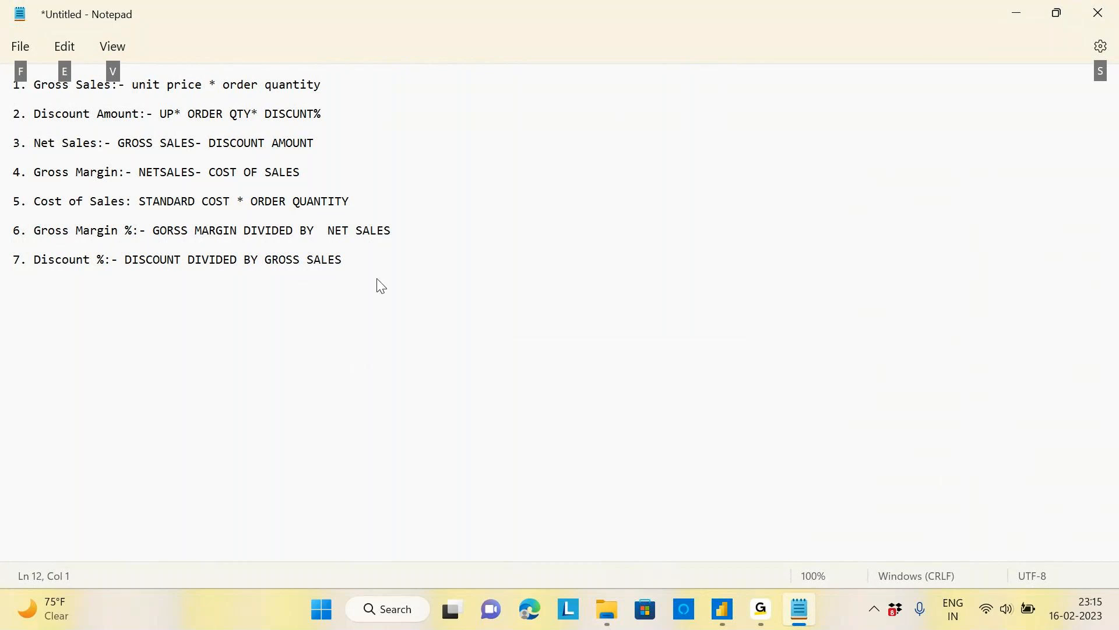
key("alt")
left_click(183, 260)
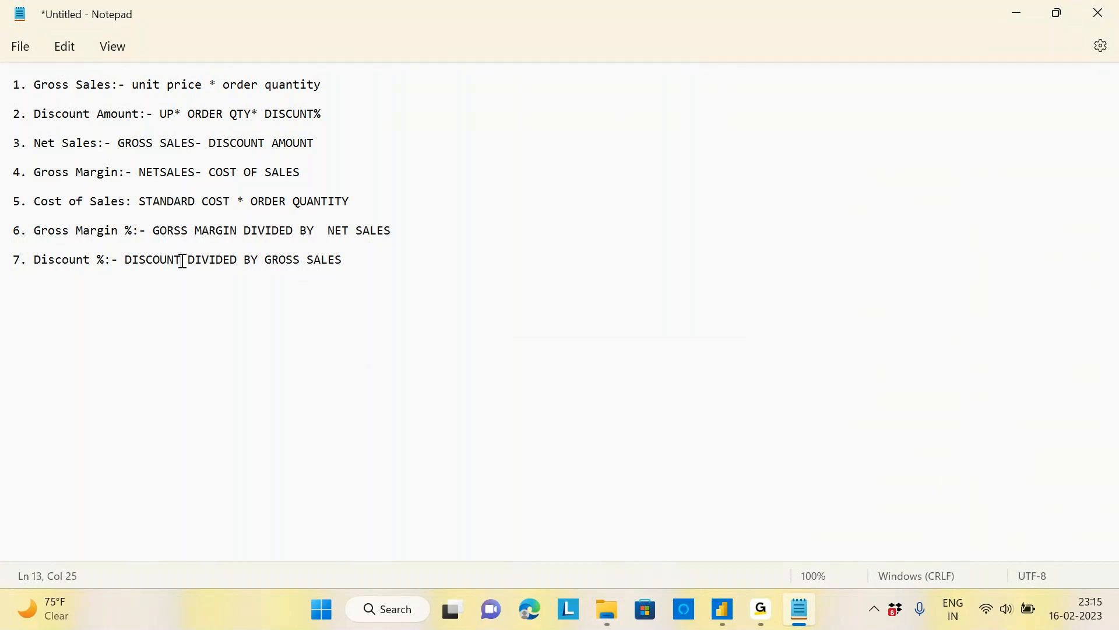
type("amount")
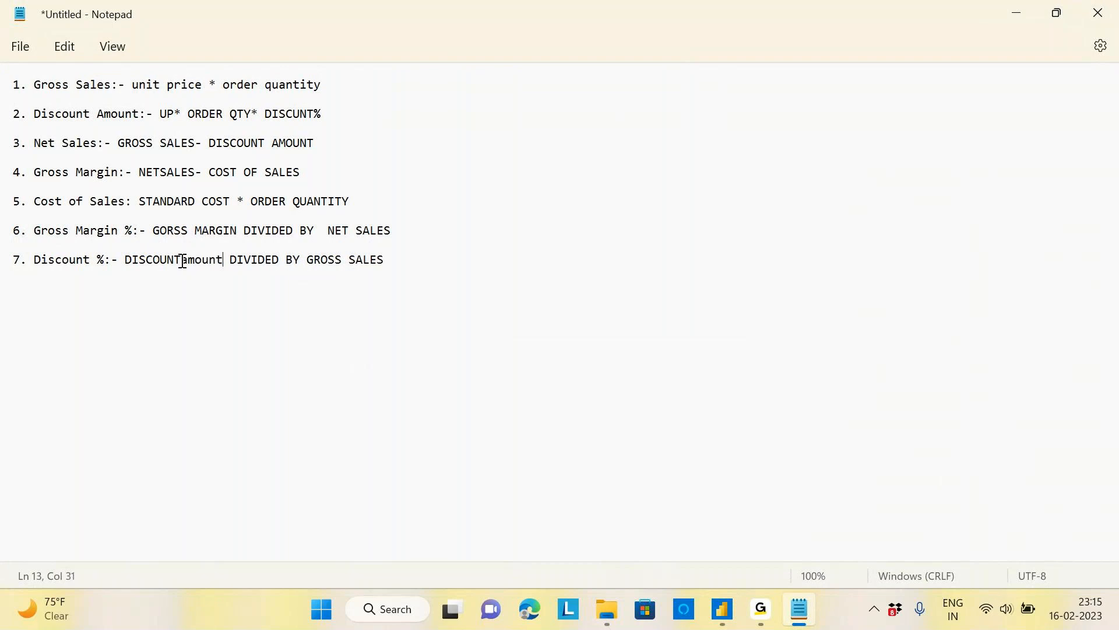
left_click(183, 260)
key("alt+Tab")
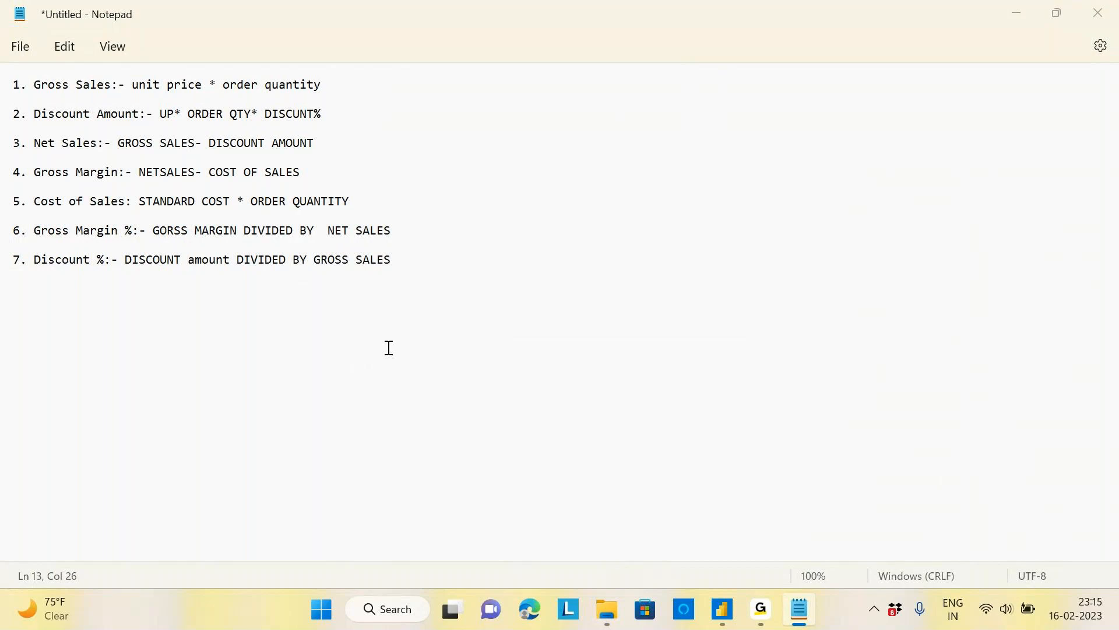
Step: Begin the Discount% formula with the DIVIDE function
type("d")
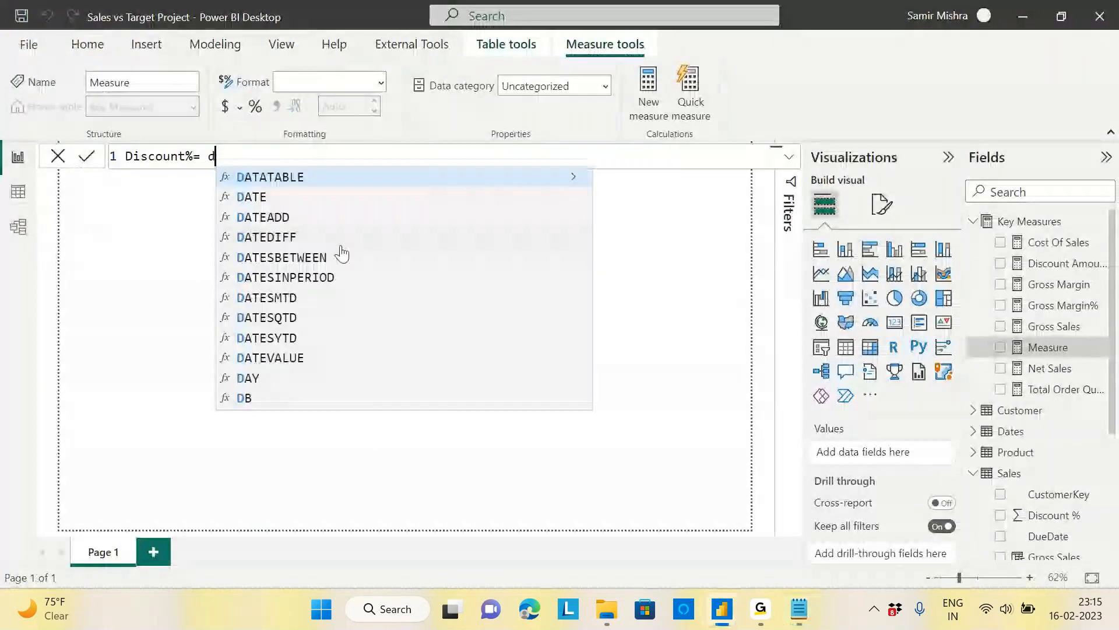
type("i")
key("BackSpace")
key("BackSpace")
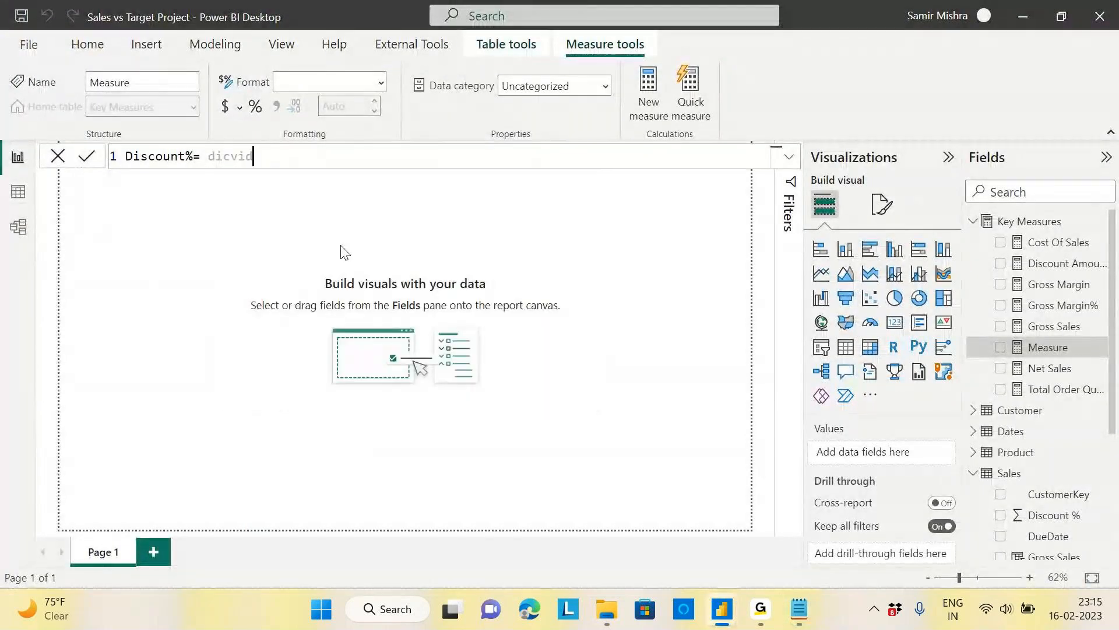
type("di")
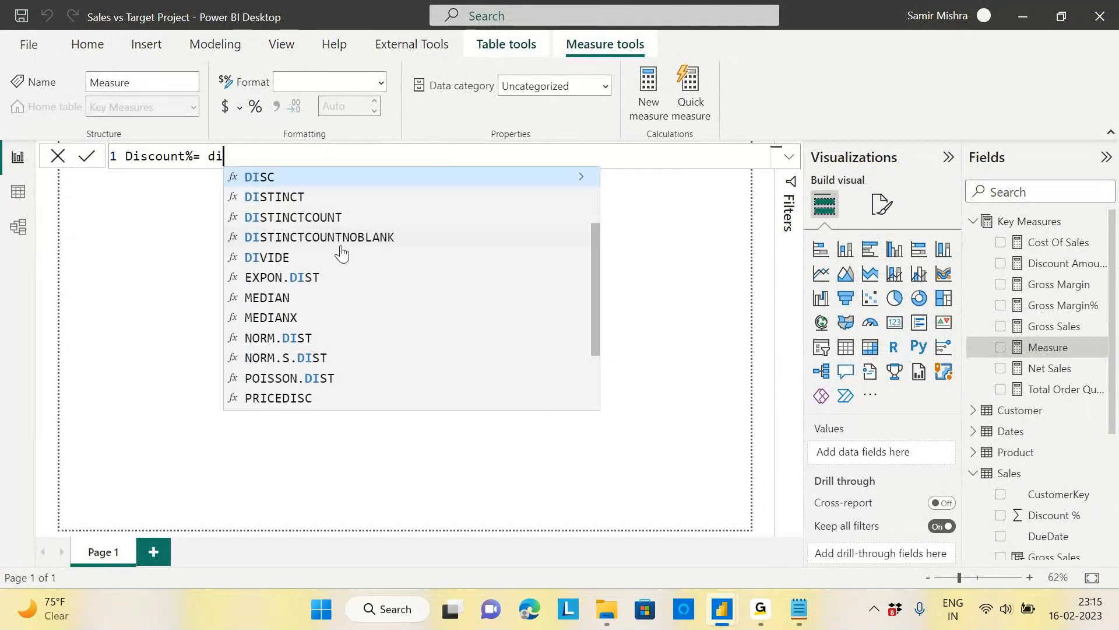
type("i")
key("BackSpace")
key("BackSpace")
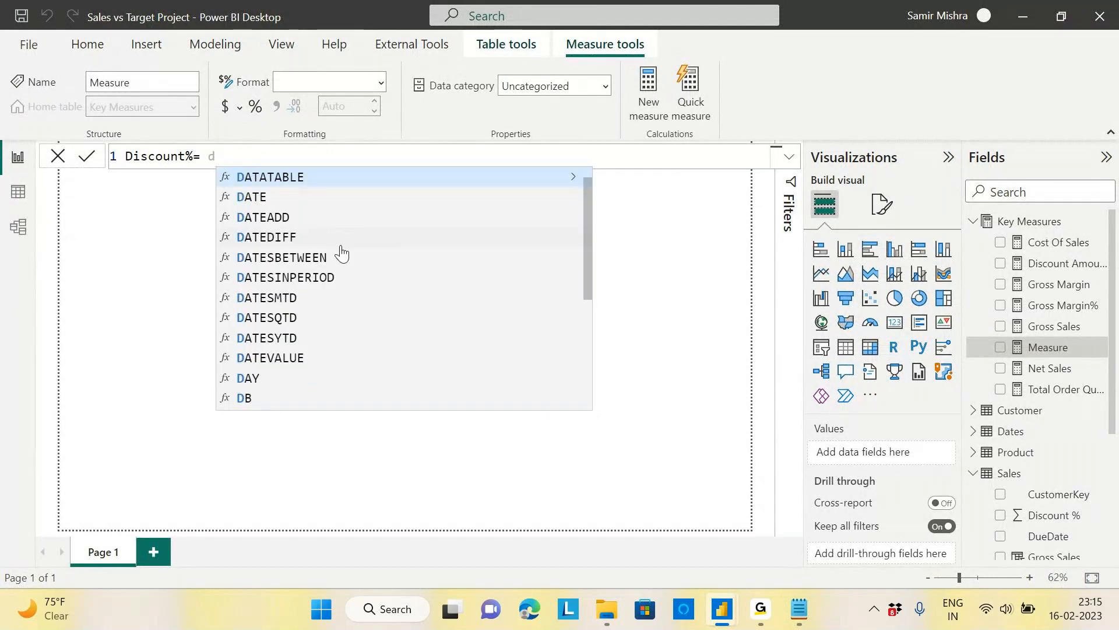
type("ivide(")
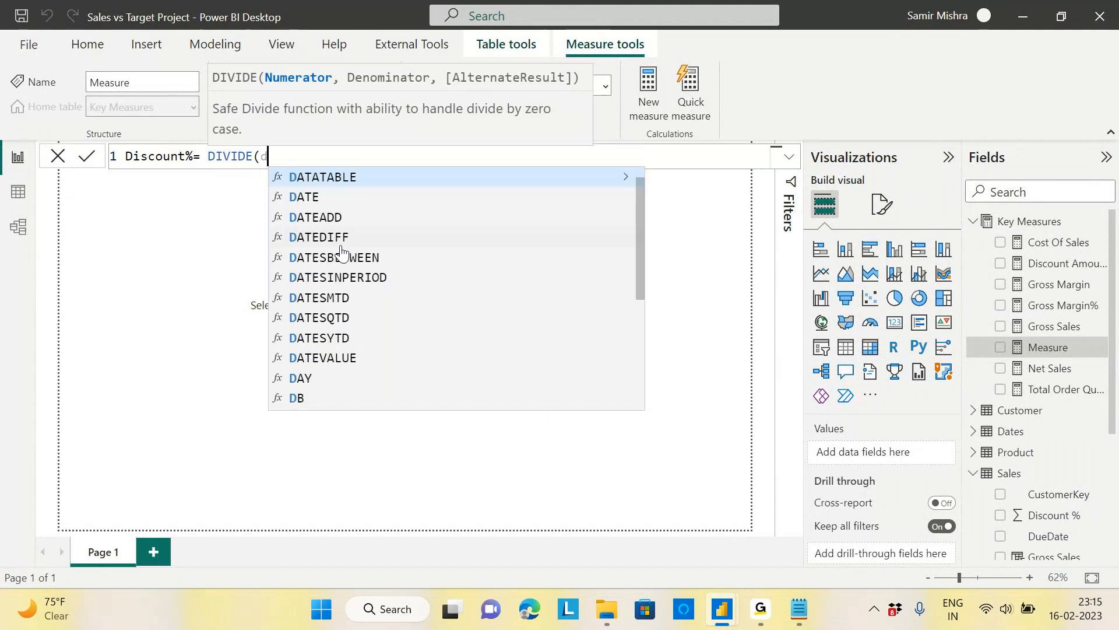
Step: Complete Discount% with [Discount Amount] as numerator and [Gross Sales] as denominator, commit it and save the project
type("[")
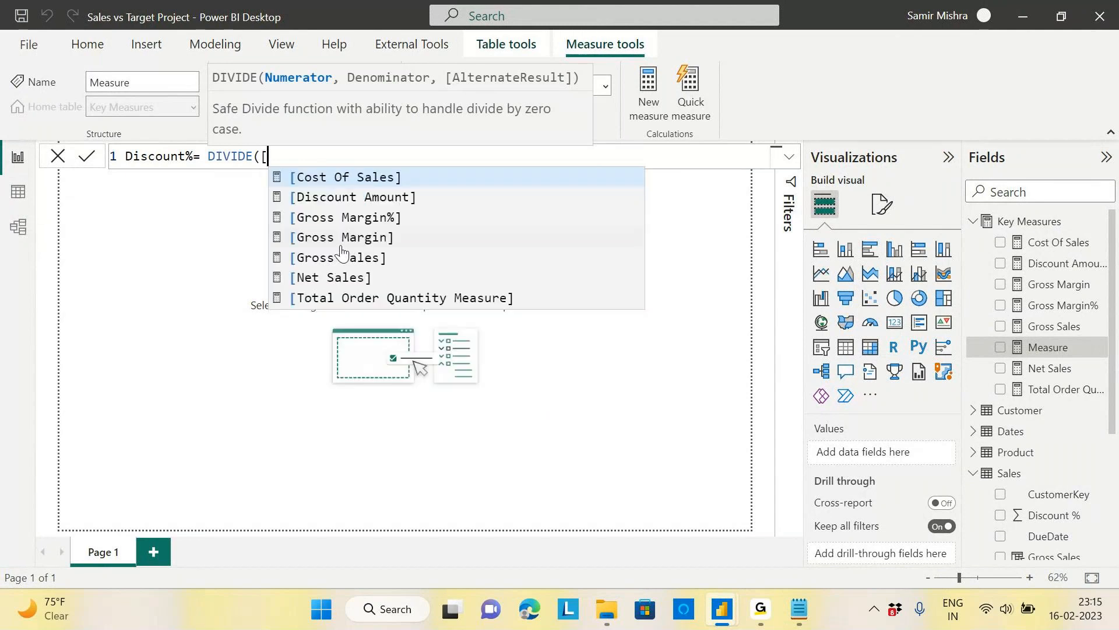
left_click(401, 205)
type(",[")
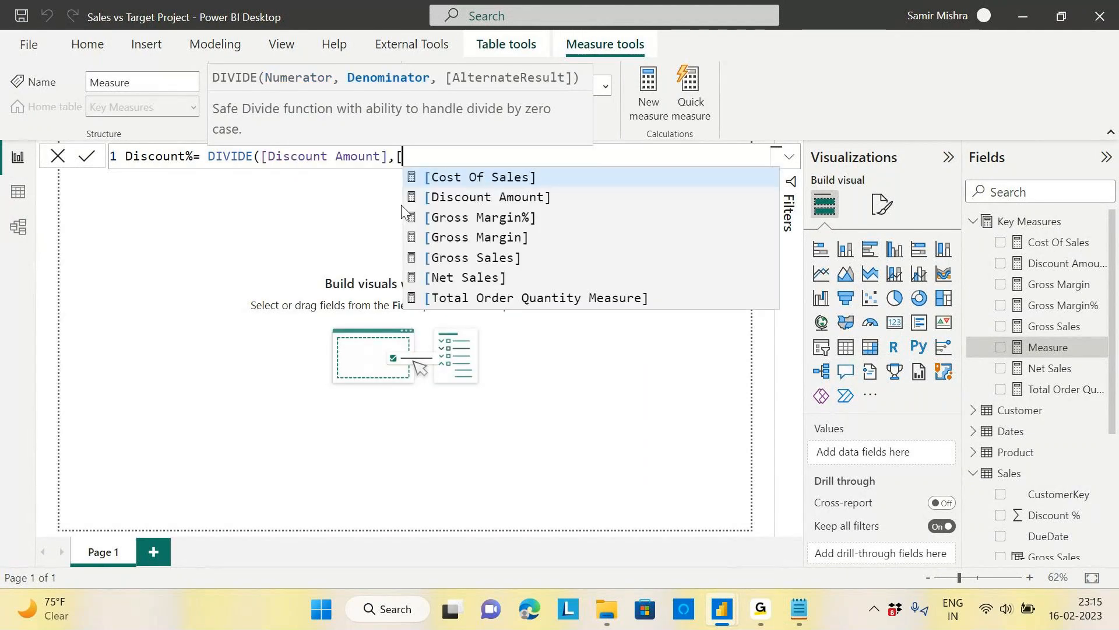
type("gro")
left_click(524, 218)
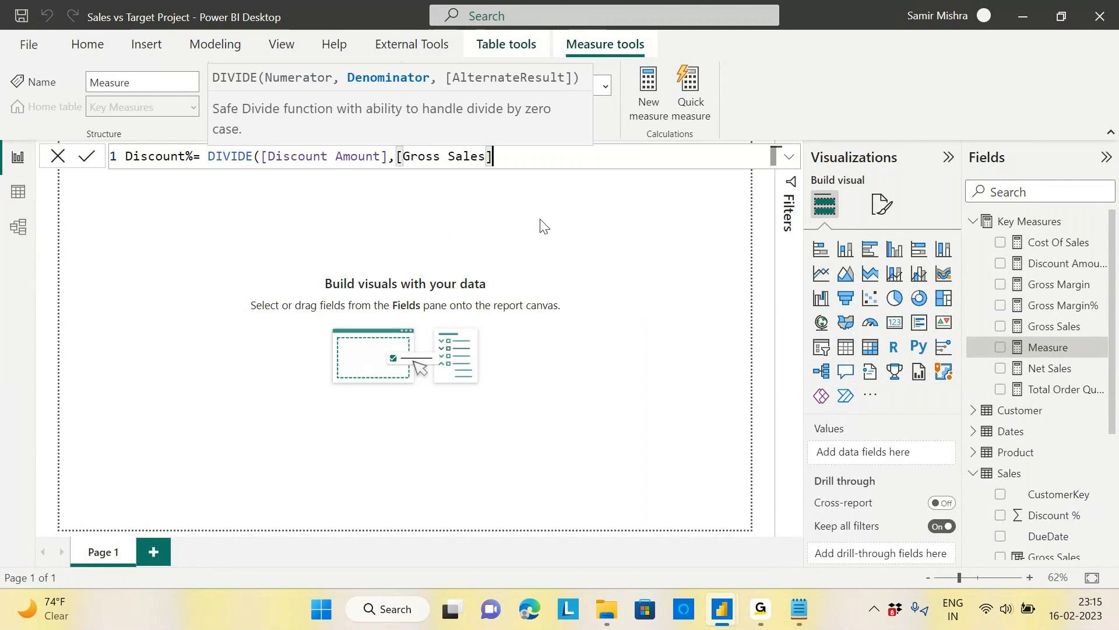
type(")")
key("Return")
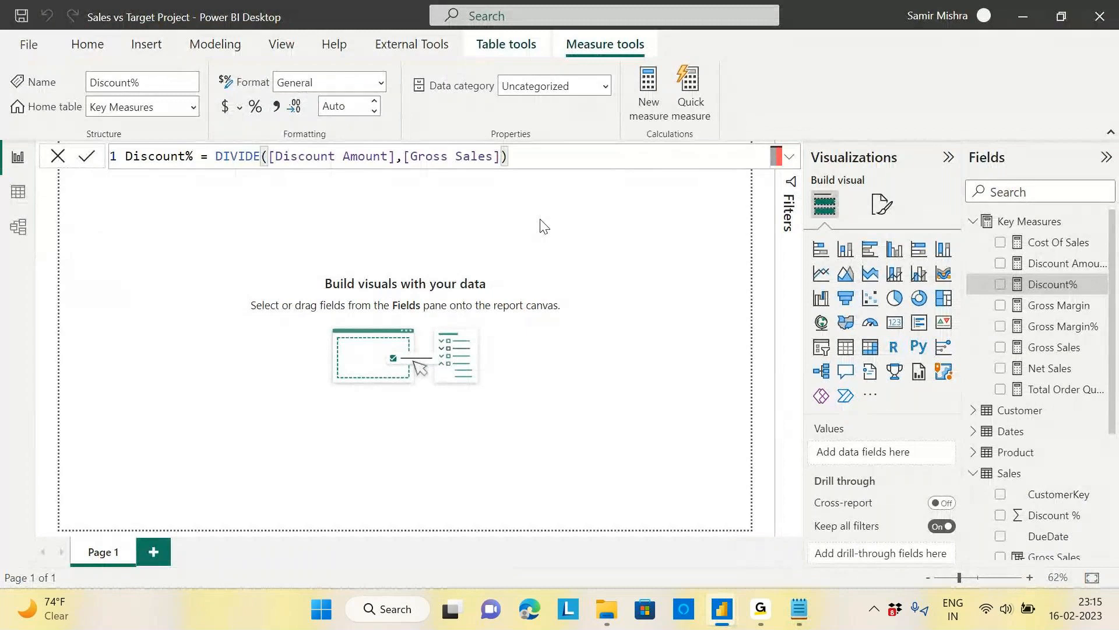
left_click(12, 21)
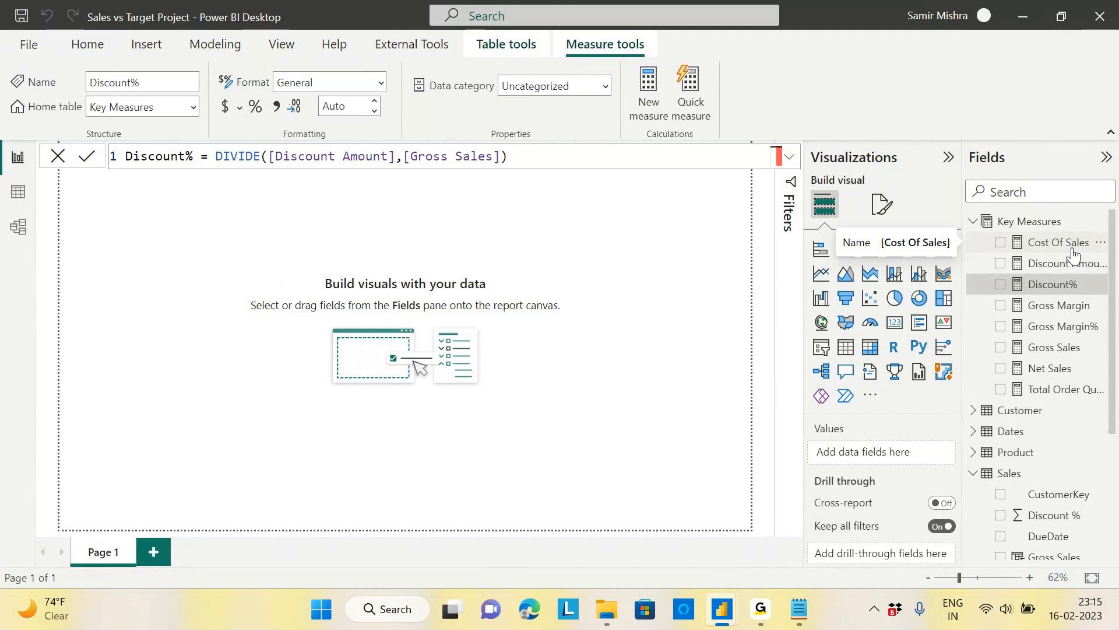
Step: Compare the formulas in the Notepad notes with the Discount% and Gross Margin% measures in Power BI
key("alt+Tab")
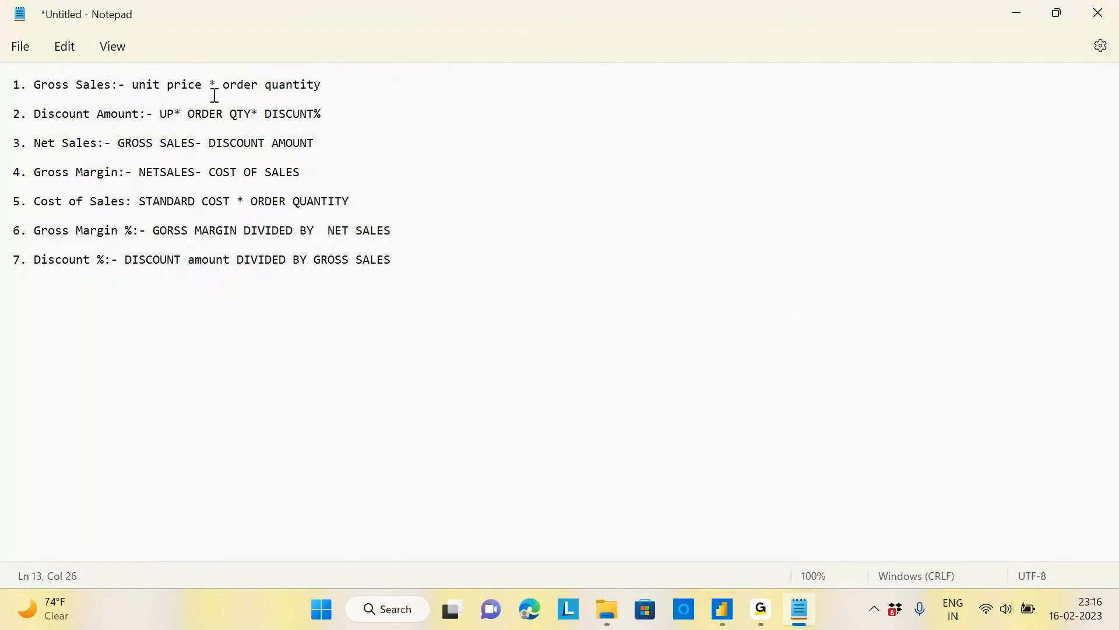
key("alt+Tab")
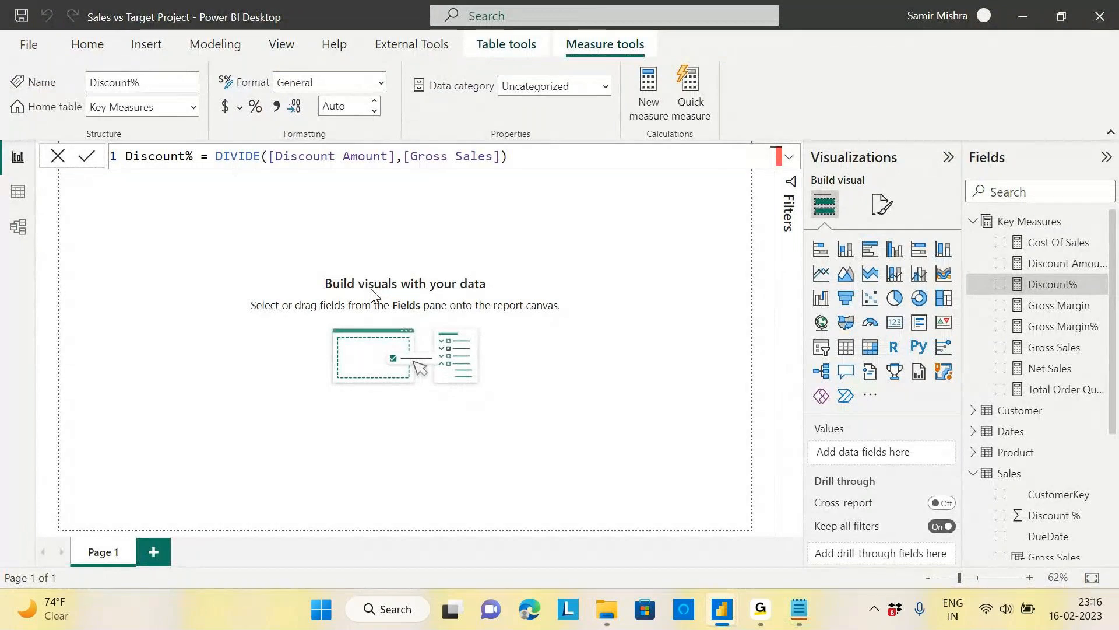
key("alt+Tab")
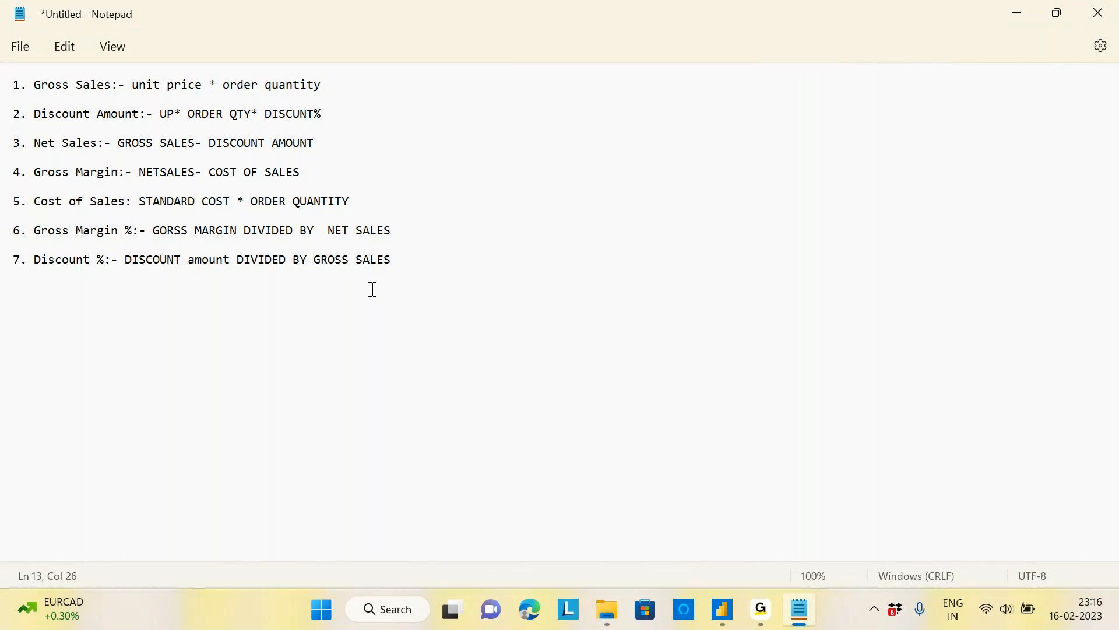
key("alt+Tab")
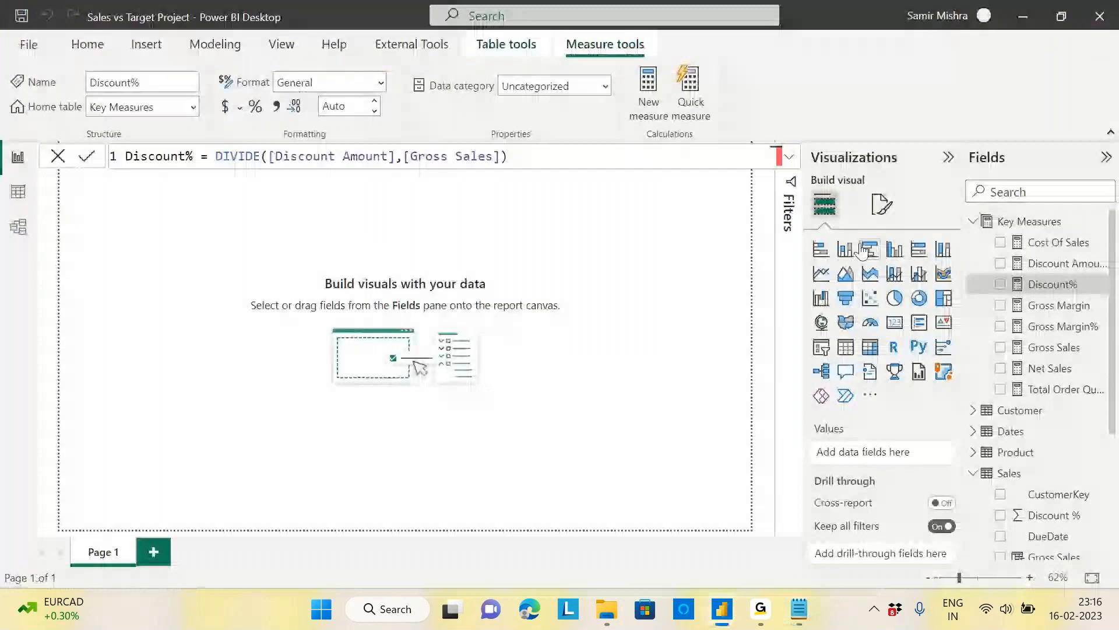
left_click(1057, 326)
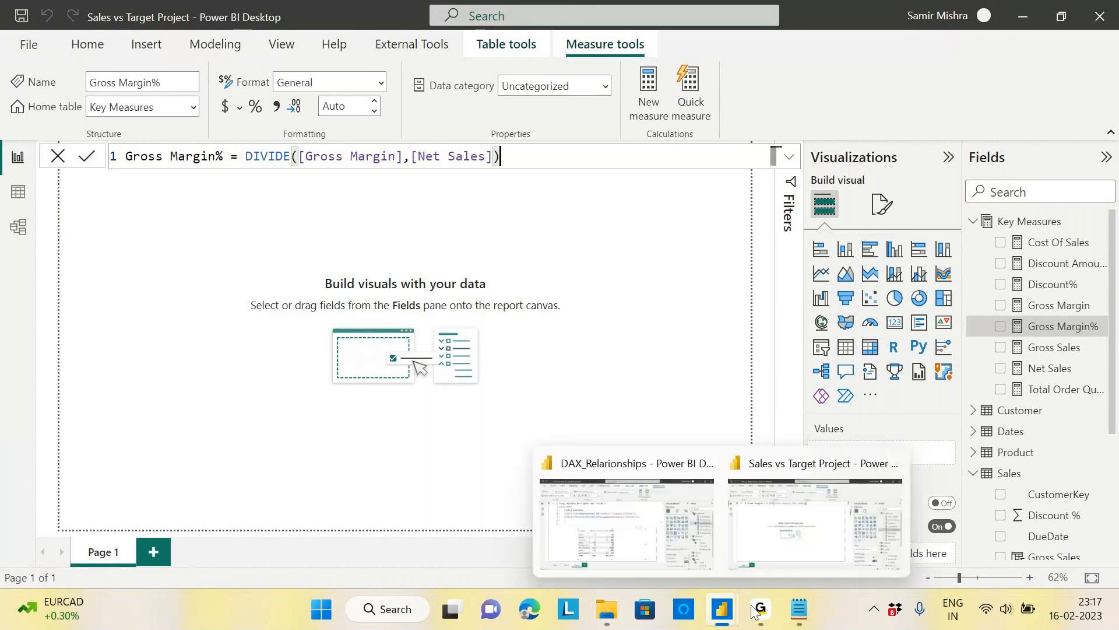
mouse_move(756, 600)
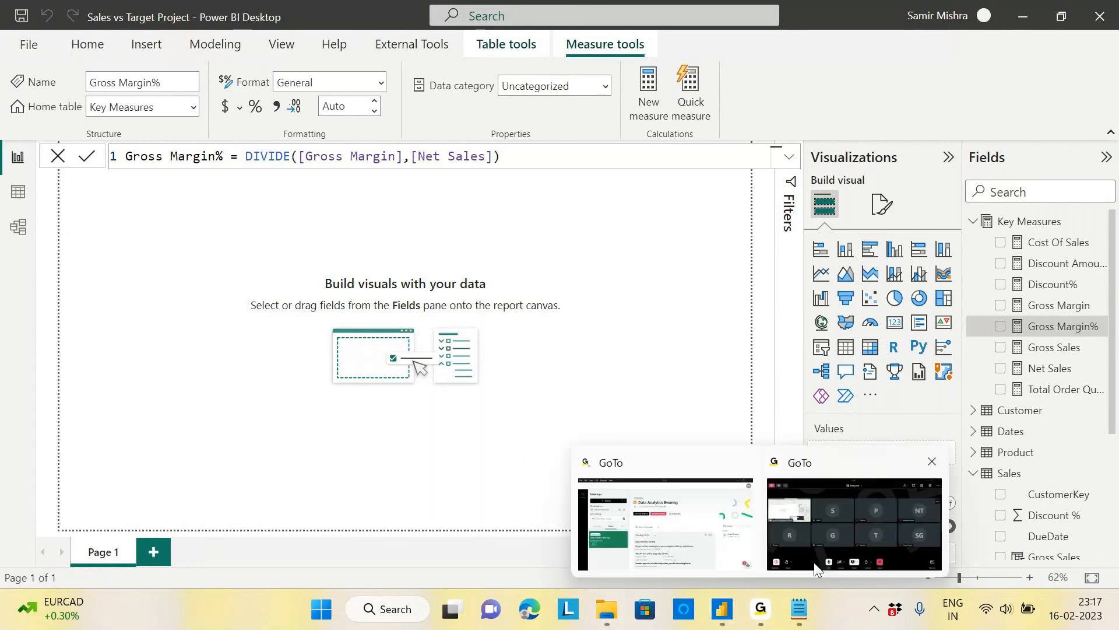
left_click(876, 532)
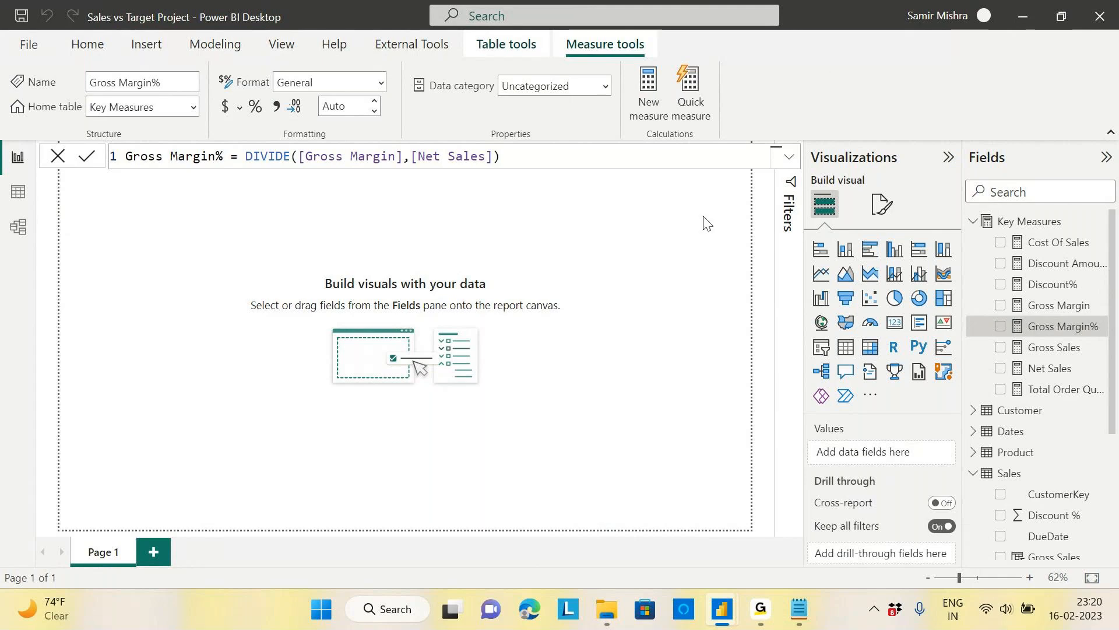
left_click(592, 303)
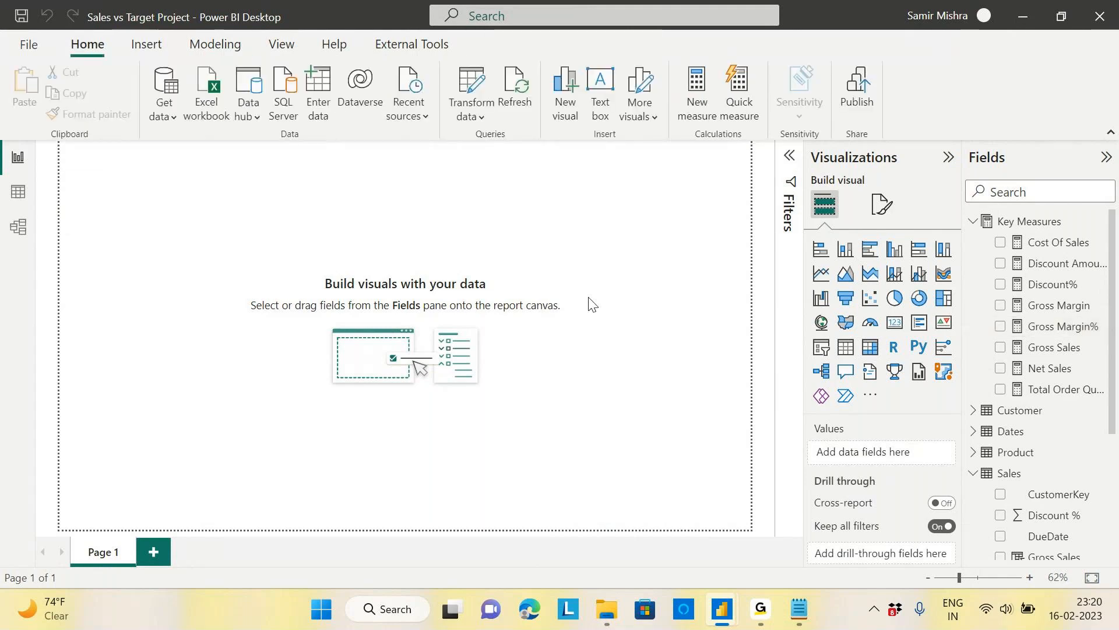
Step: Examine the formulas and formats of the Discount%, Gross Margin%, Cost Of Sales, Gross Margin, Gross Sales and Net Sales measures
left_click(1068, 285)
left_click(1082, 326)
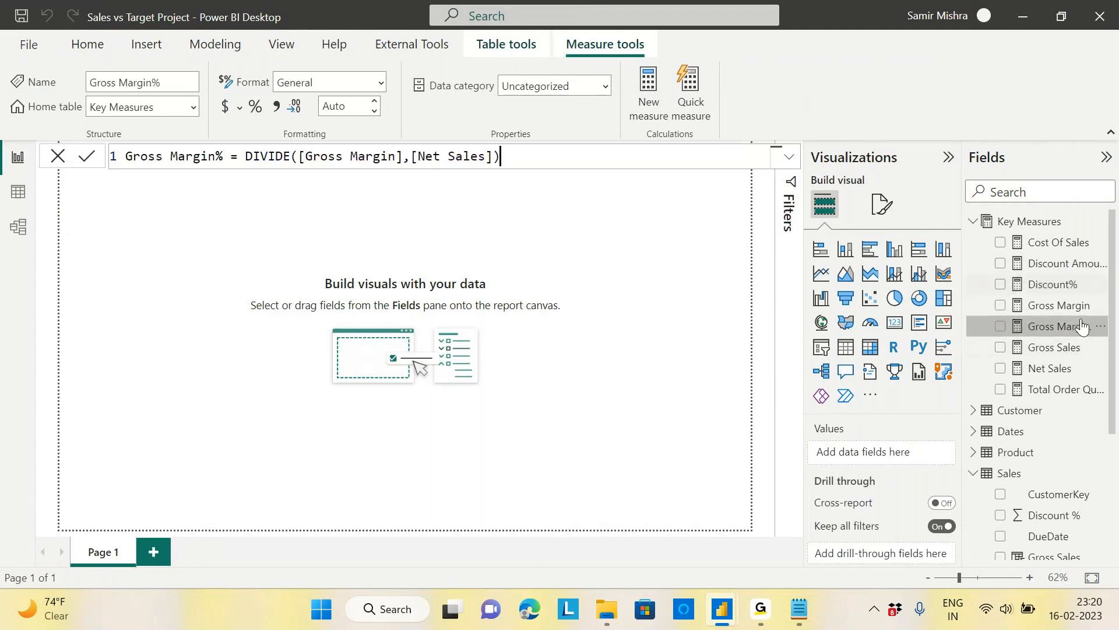
left_click(1073, 286)
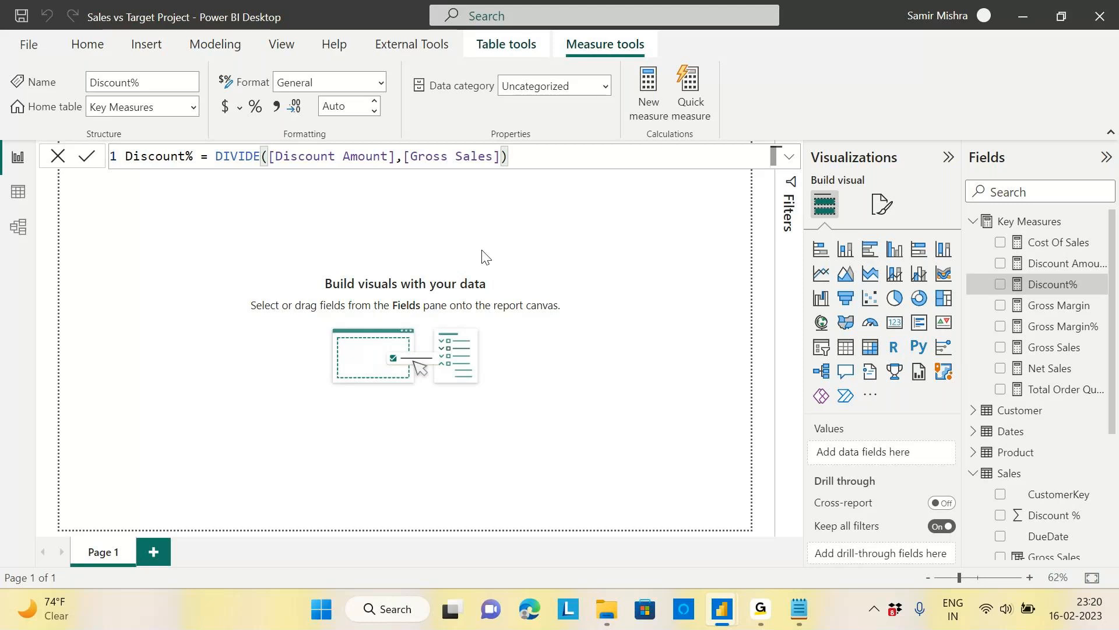
left_click(1058, 242)
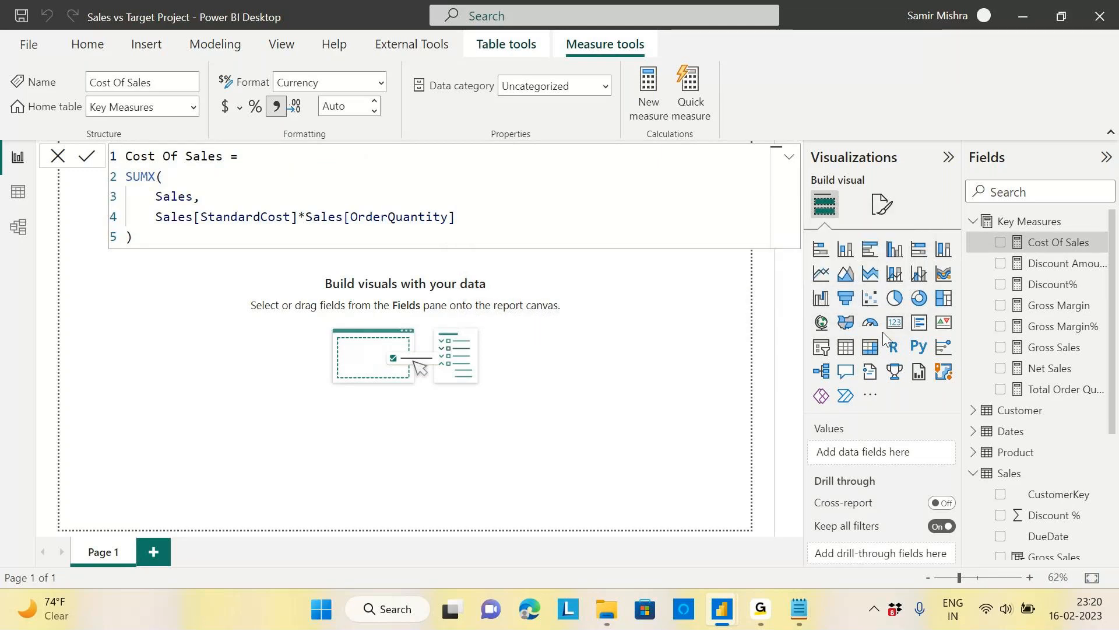
left_click(789, 156)
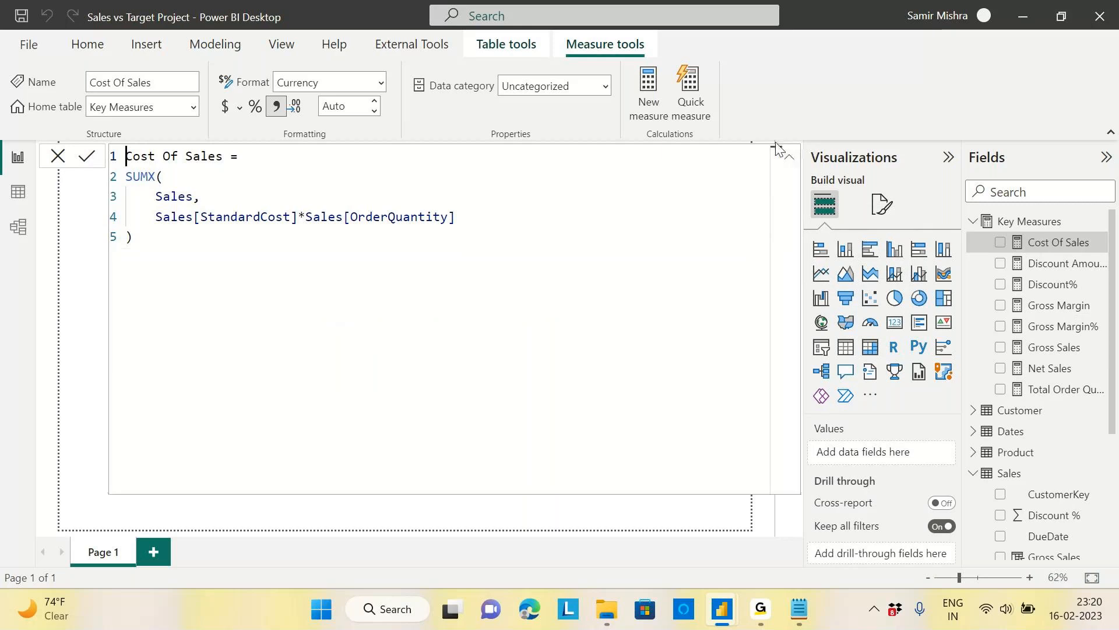
left_click(789, 156)
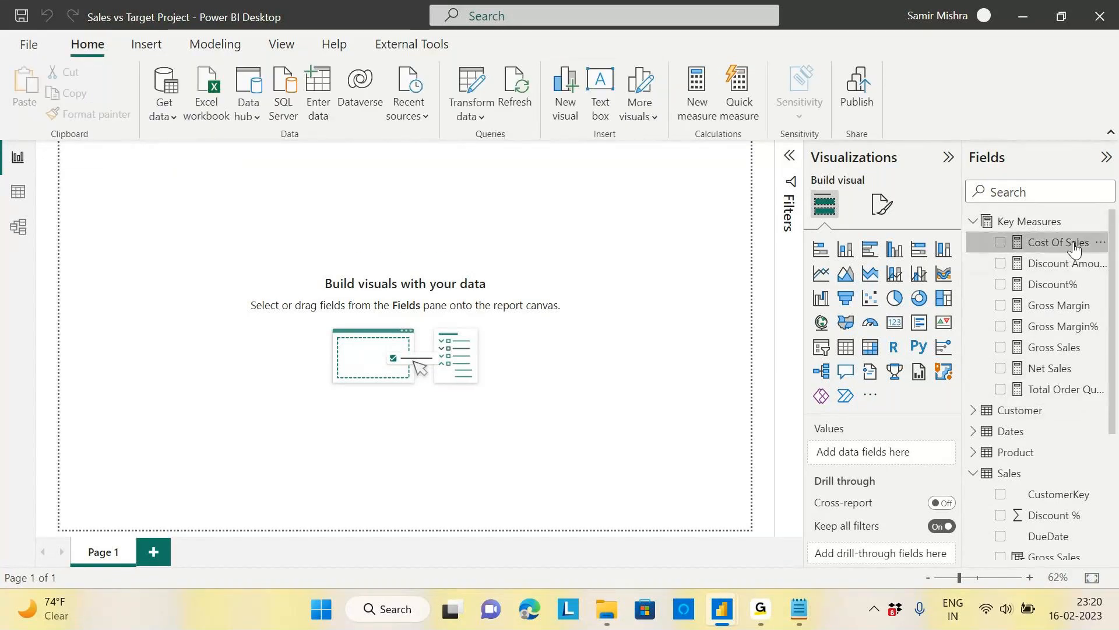
left_click(1075, 244)
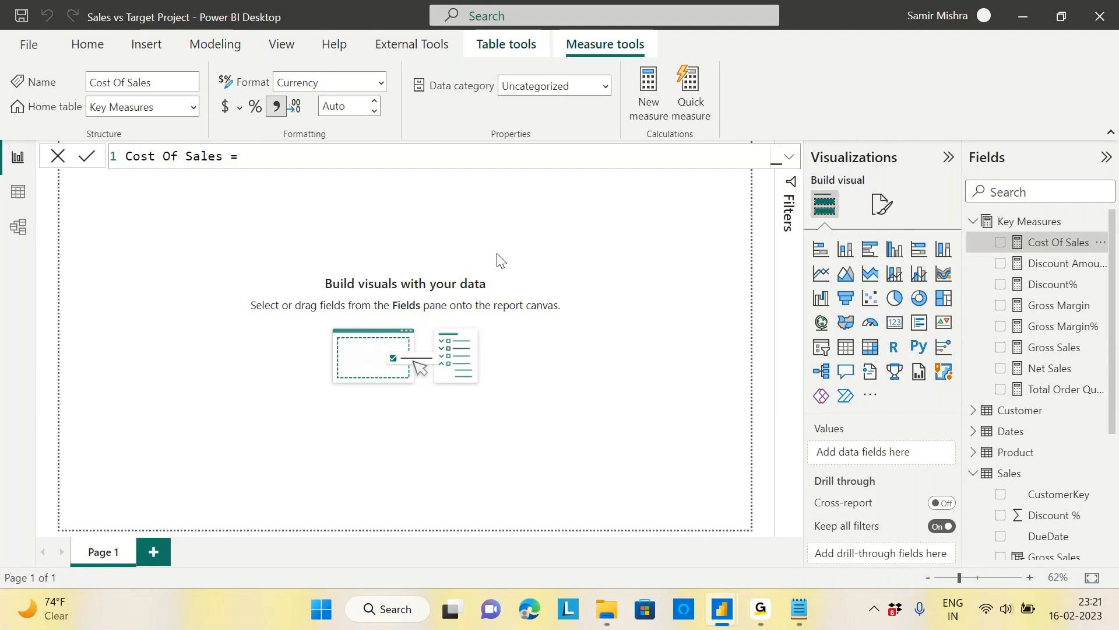
left_click(1079, 274)
left_click(1075, 303)
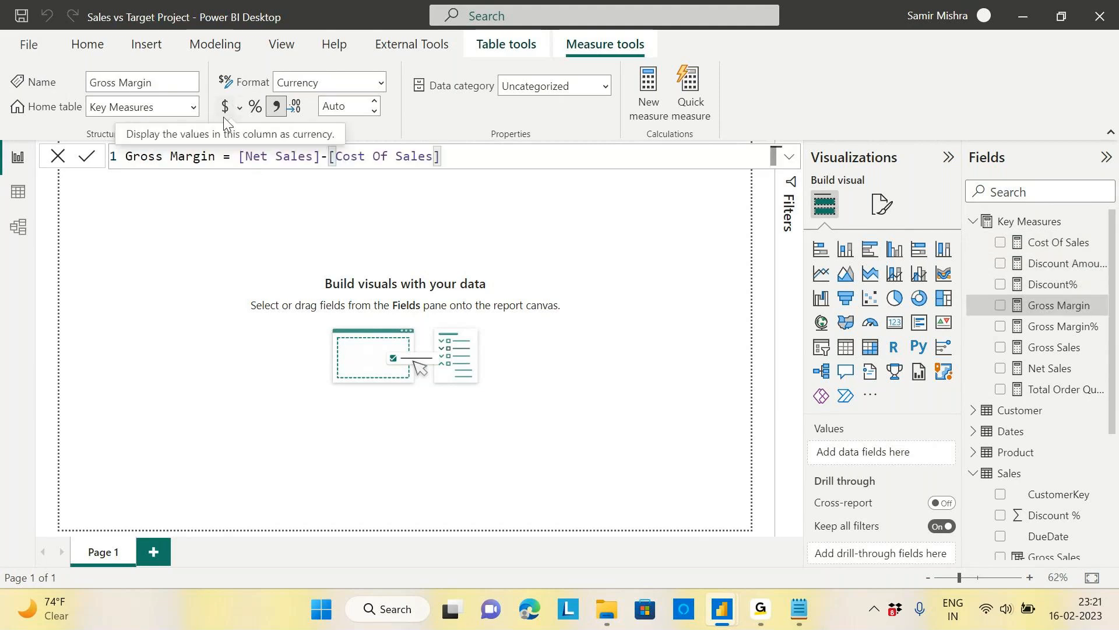
left_click(1055, 349)
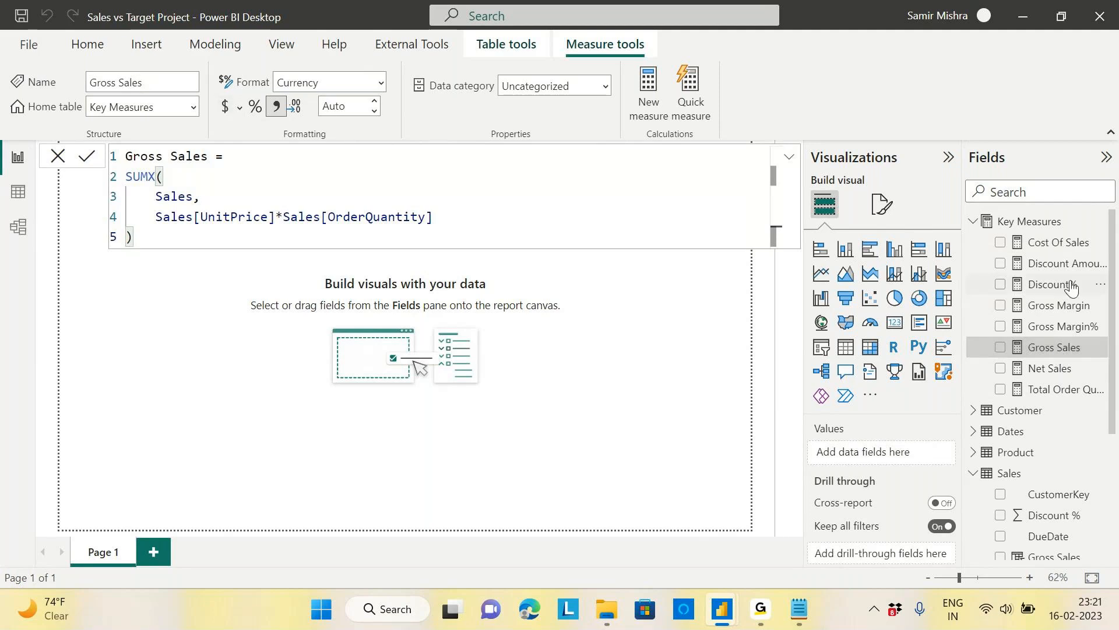
left_click(1047, 368)
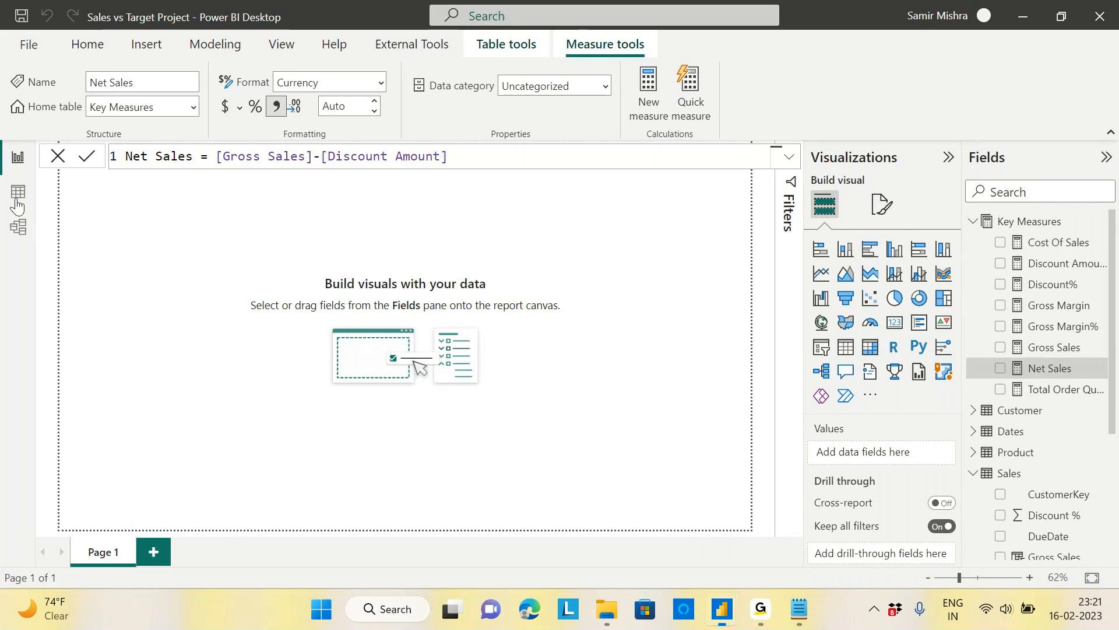
Step: Switch to the model view and show the properties of the Key Measures table
left_click(21, 235)
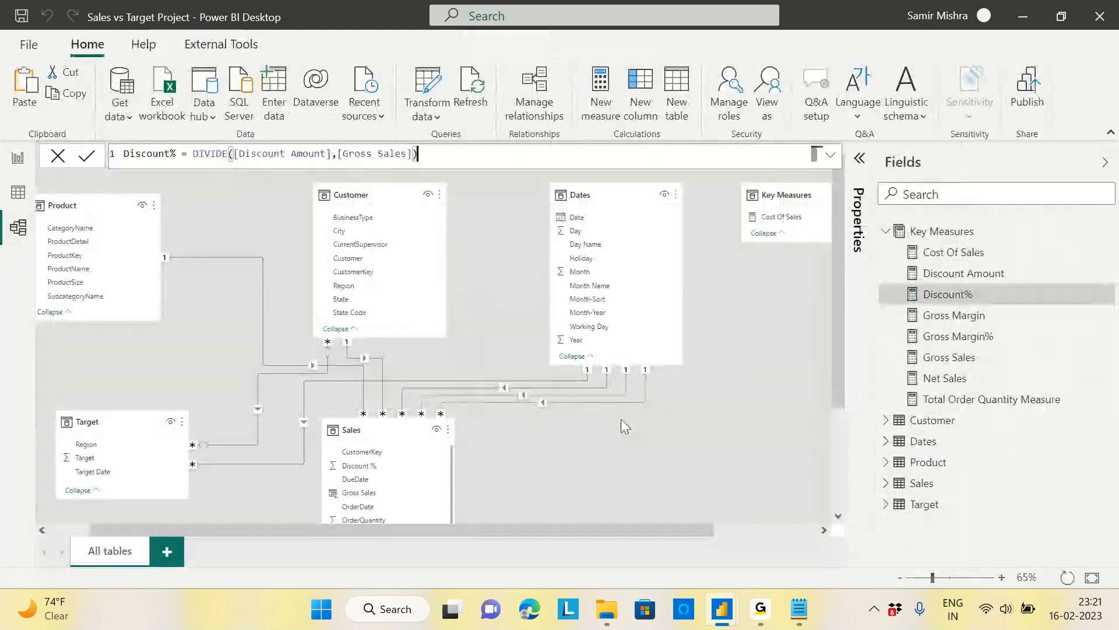
left_click(909, 231)
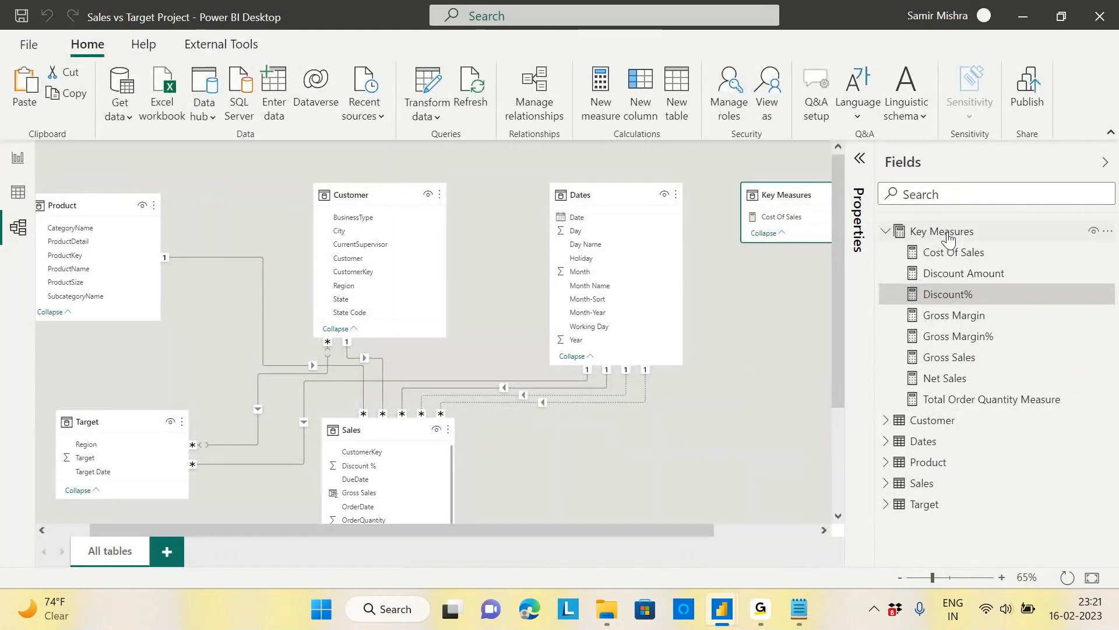
left_click(872, 159)
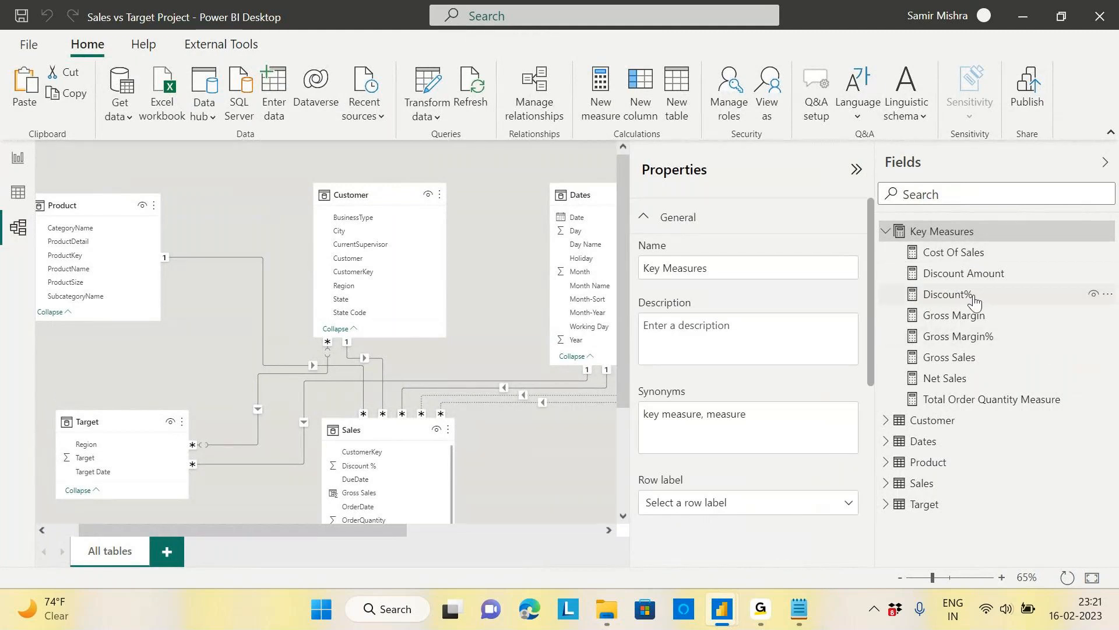
Step: Set the format of the Discount% and Gross Margin% measures together to Percentage
left_click(959, 299)
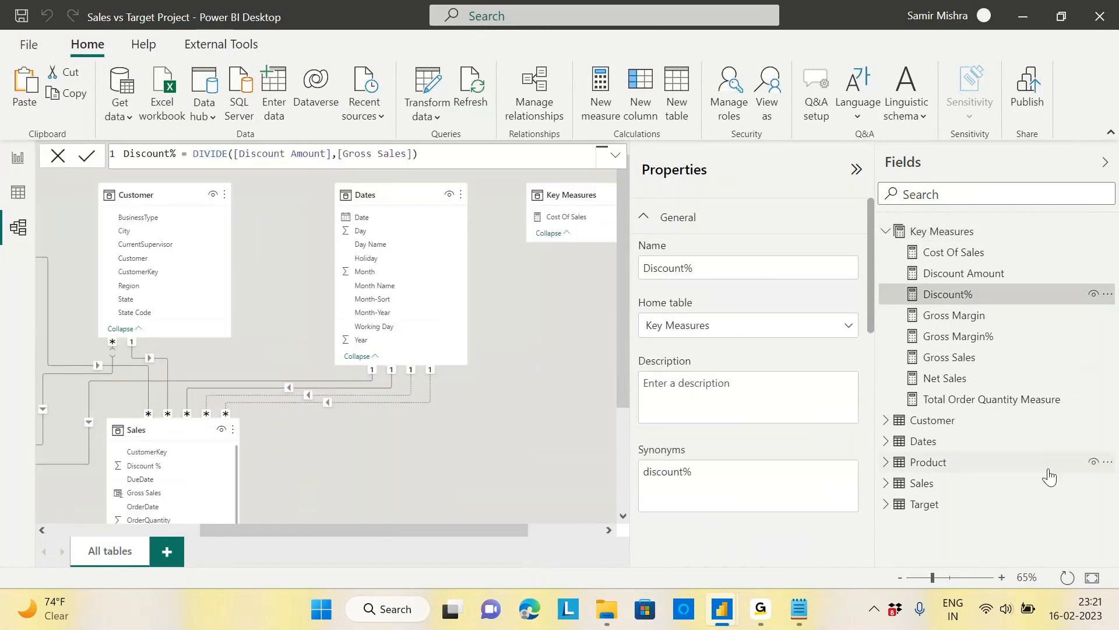
left_click(997, 343, "ctrl")
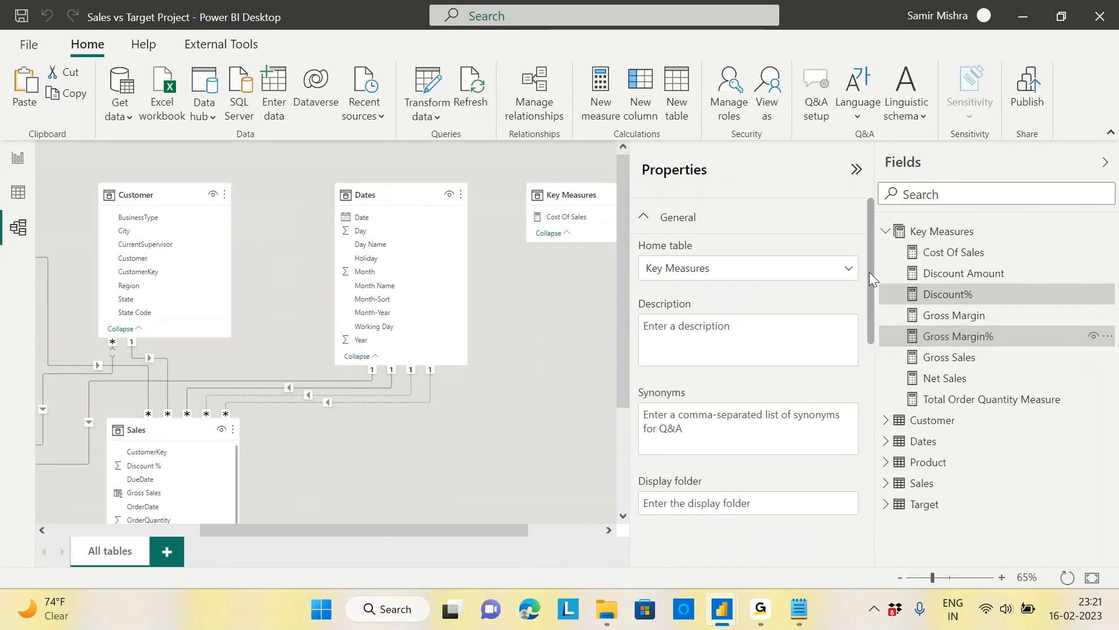
left_click_drag(869, 272, 880, 426)
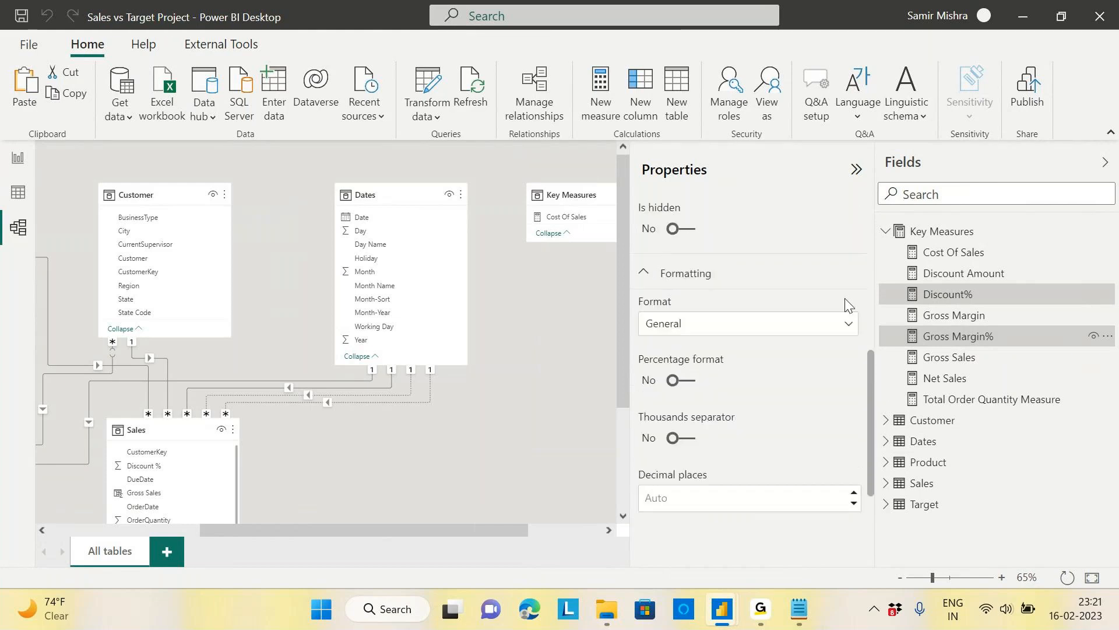
left_click(848, 323)
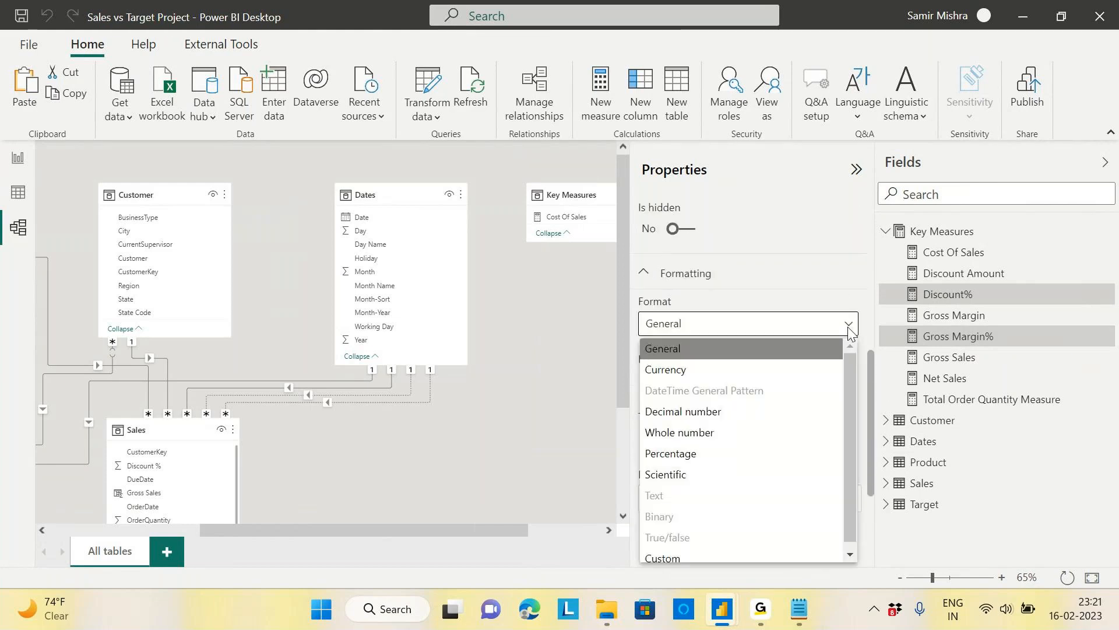
left_click(691, 459)
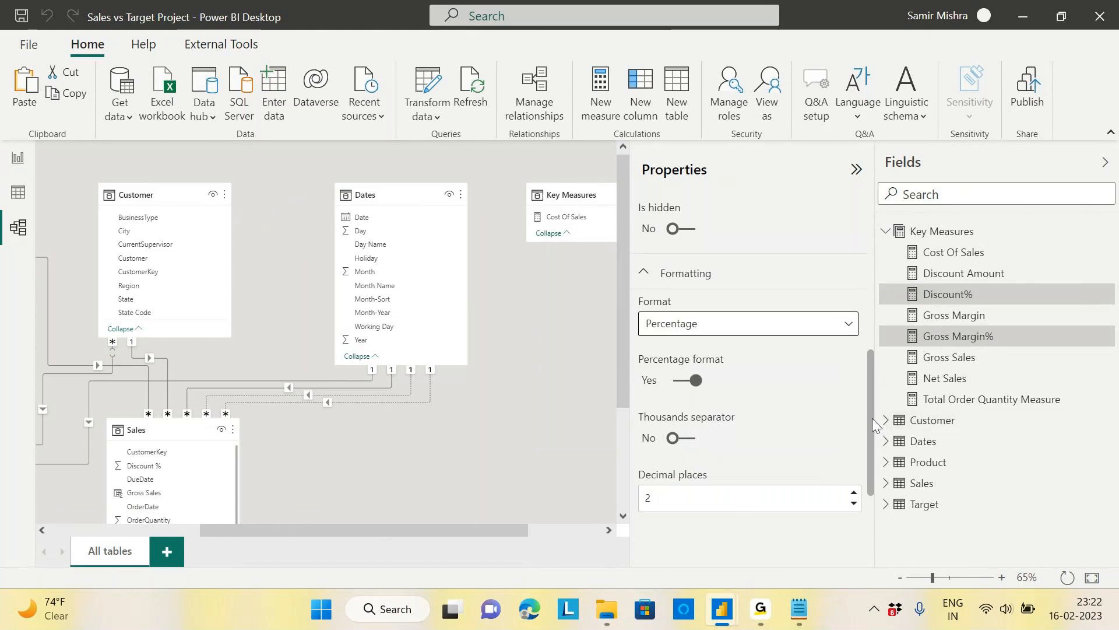
scroll(871, 463, "down", 2)
scroll(871, 463, "up", 1)
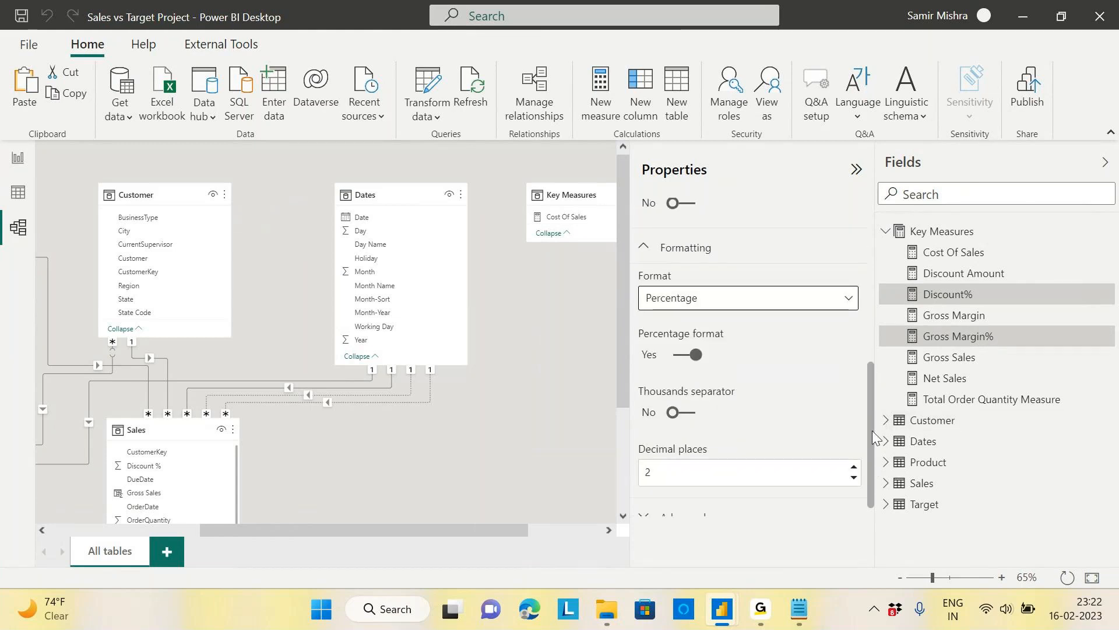
scroll(873, 436, "down", 1)
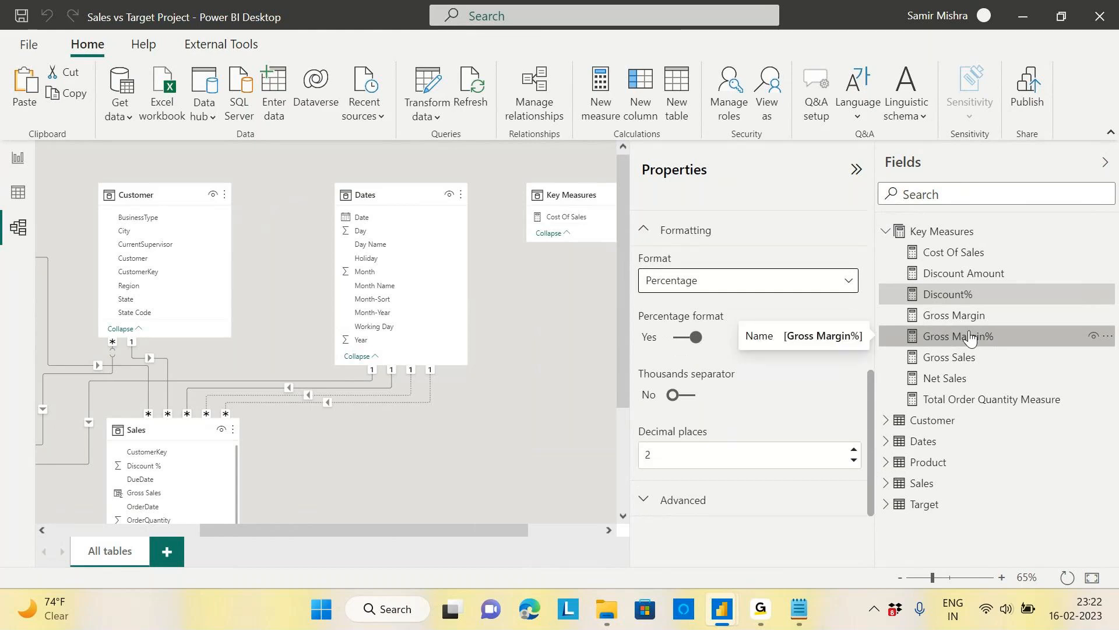
Step: Set the decimal places of Cost Of Sales, Discount Amount, Gross Margin, Gross Sales and Net Sales together to 0
left_click(979, 263)
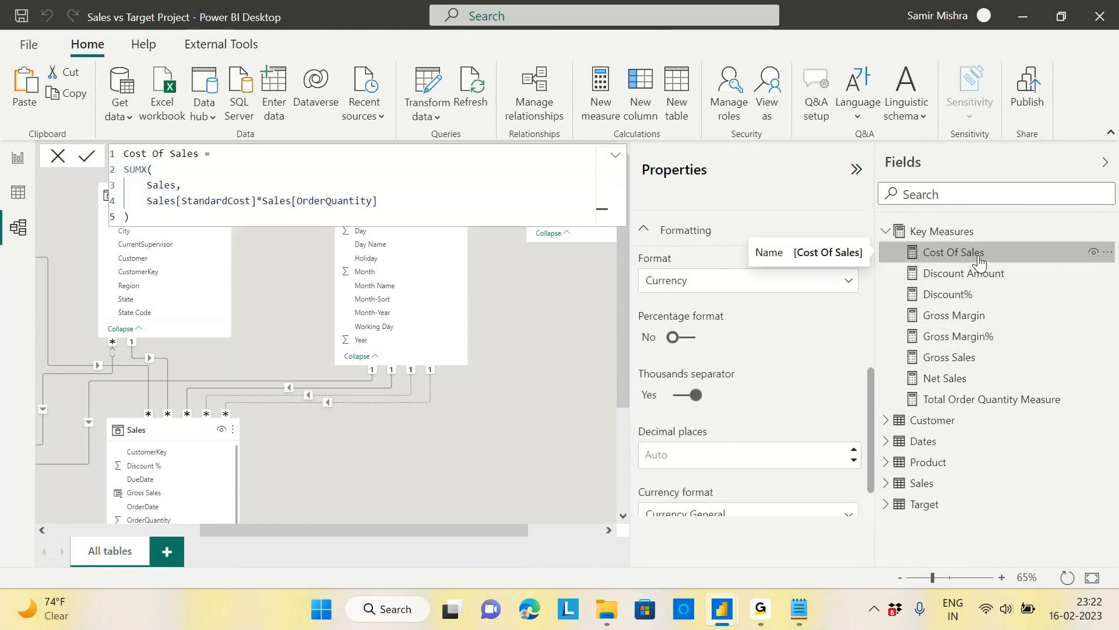
left_click(985, 278, "ctrl")
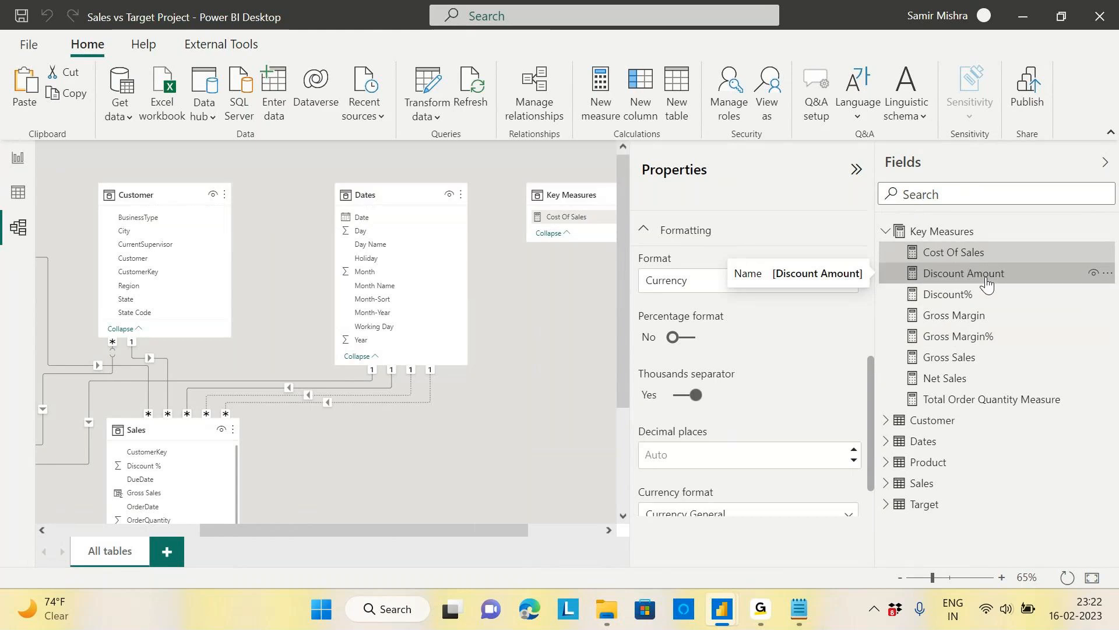
left_click(969, 320, "ctrl")
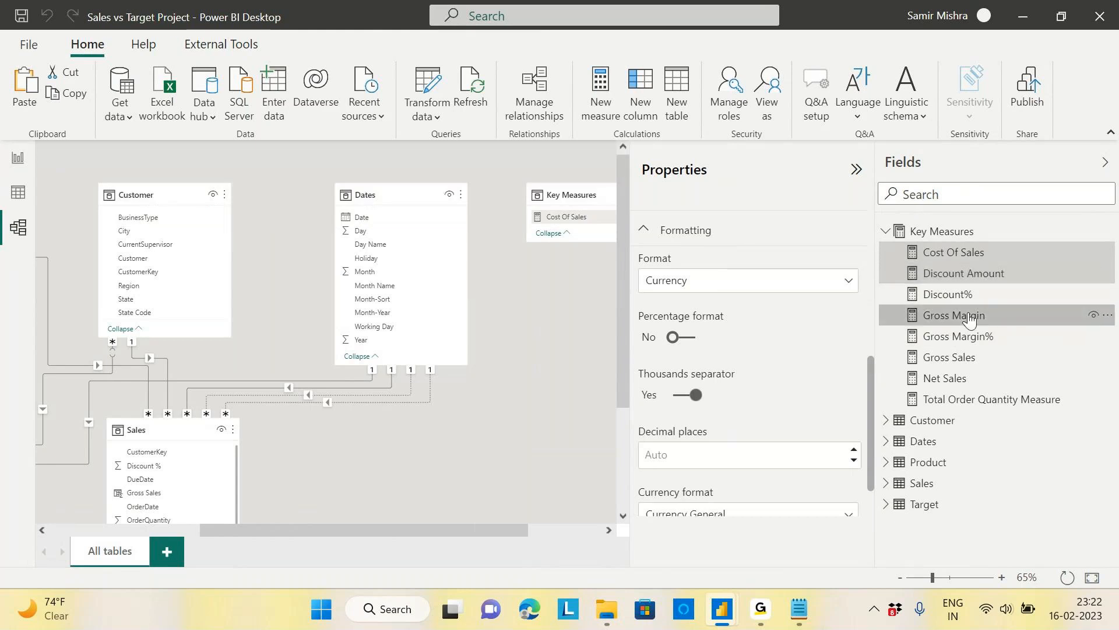
left_click(959, 362, "ctrl")
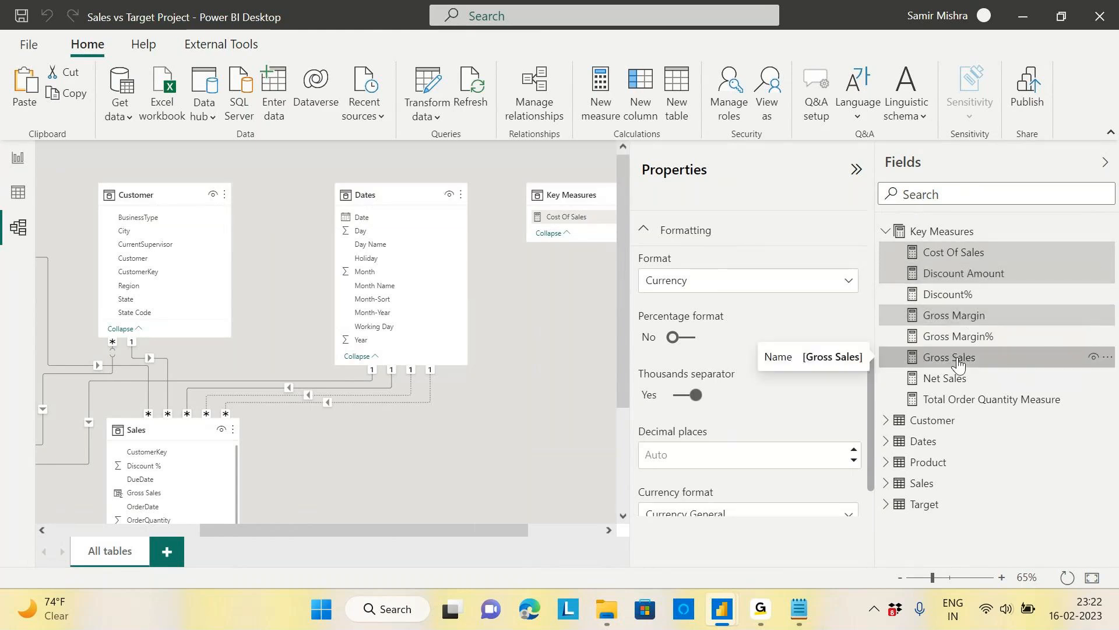
left_click(959, 384, "ctrl")
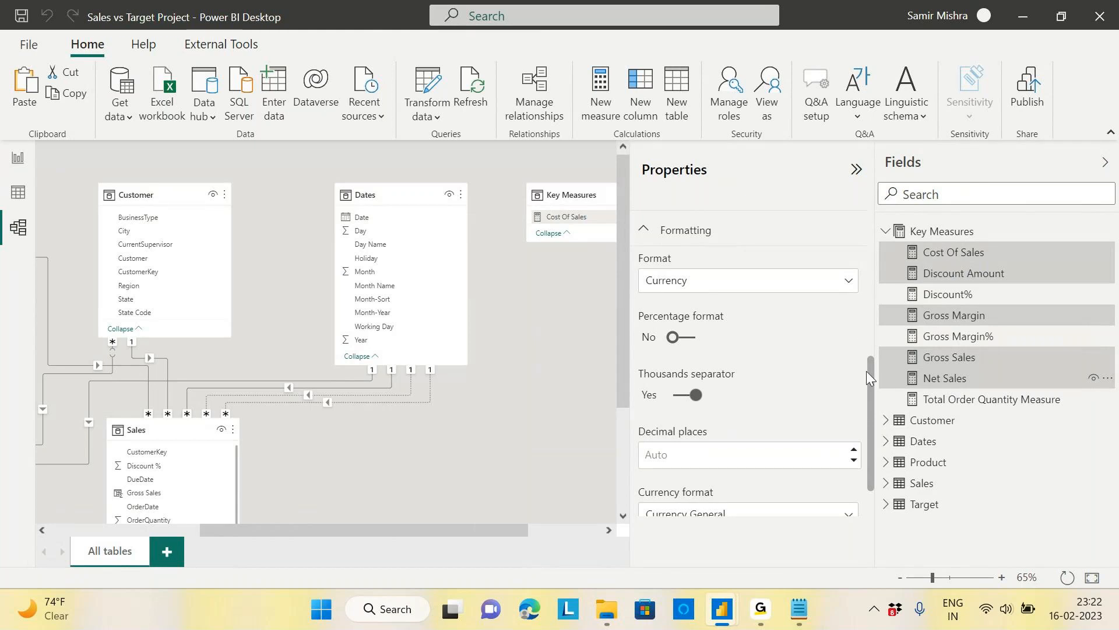
left_click_drag(872, 383, 872, 398)
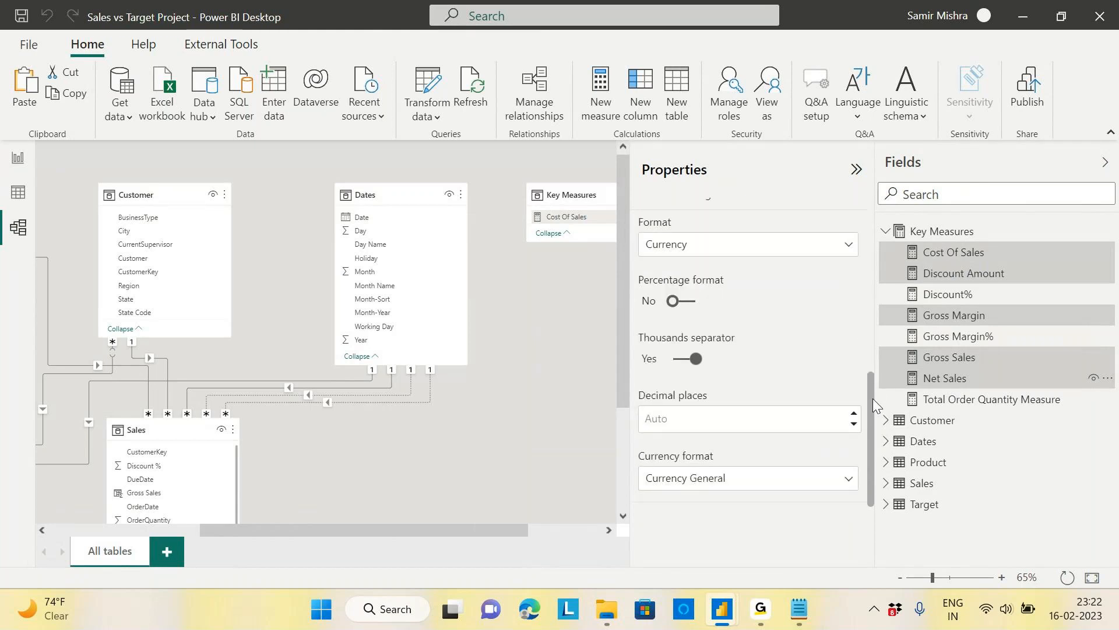
left_click(665, 419)
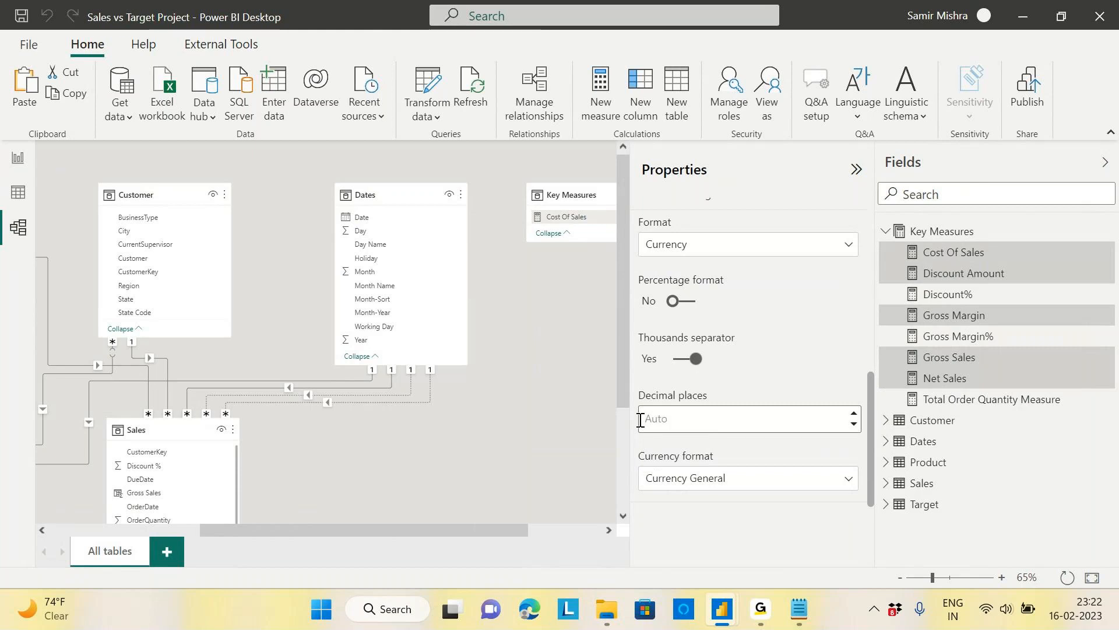
type("0")
key("Return")
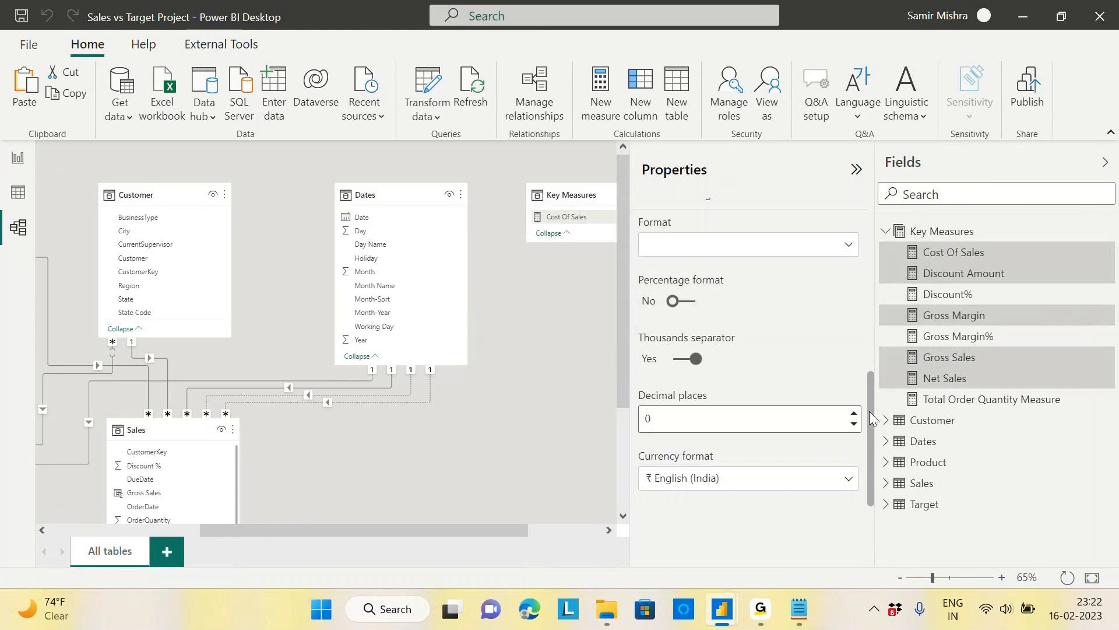
Step: Set the currency format of Cost Of Sales, Discount Amount, Gross Margin, Gross Sales and Net Sales together to $ English (United States)
scroll(862, 457, "down", 1)
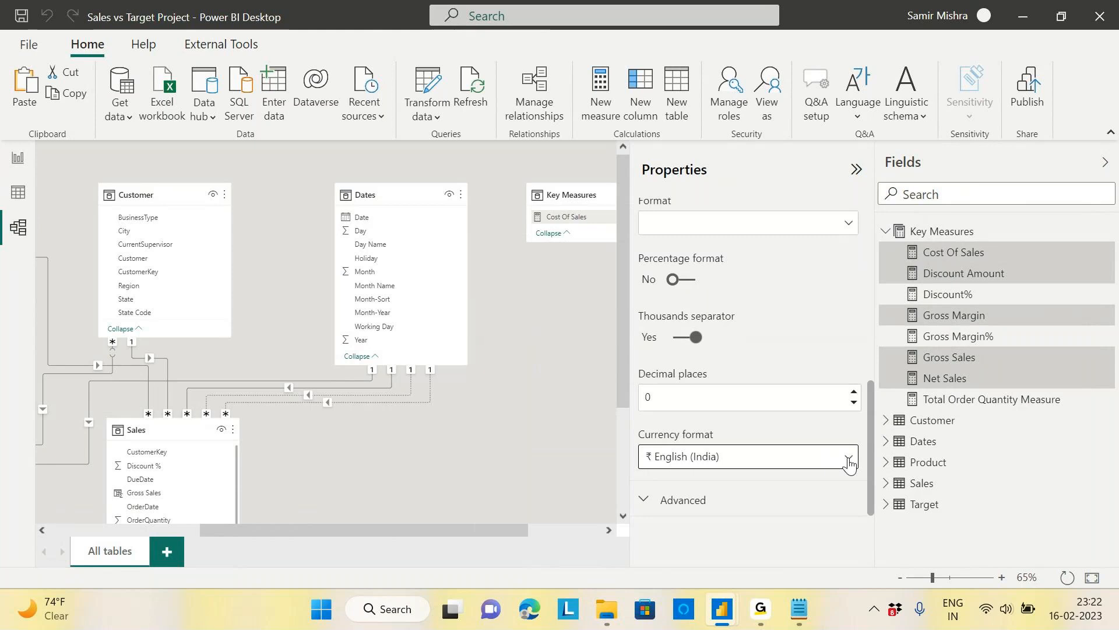
left_click(849, 460)
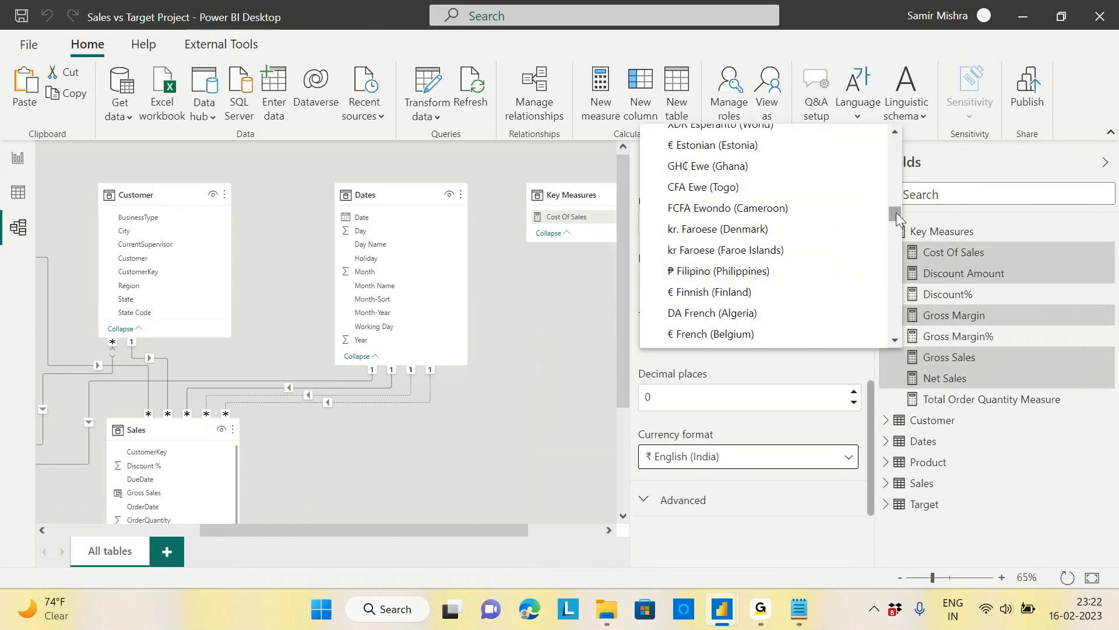
left_click_drag(897, 213, 895, 208)
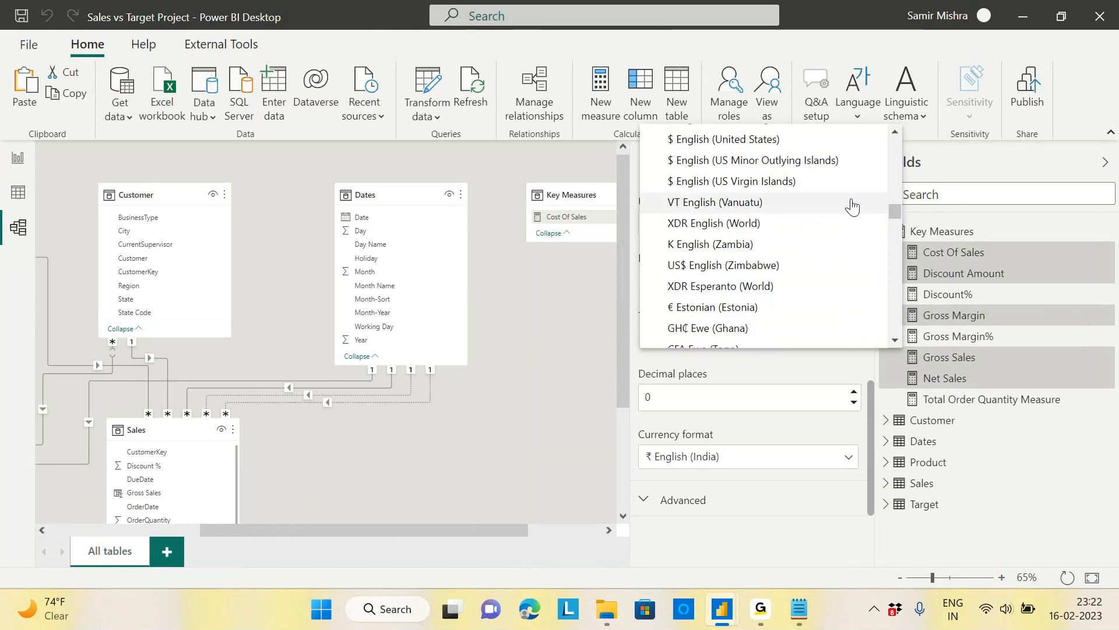
left_click(759, 140)
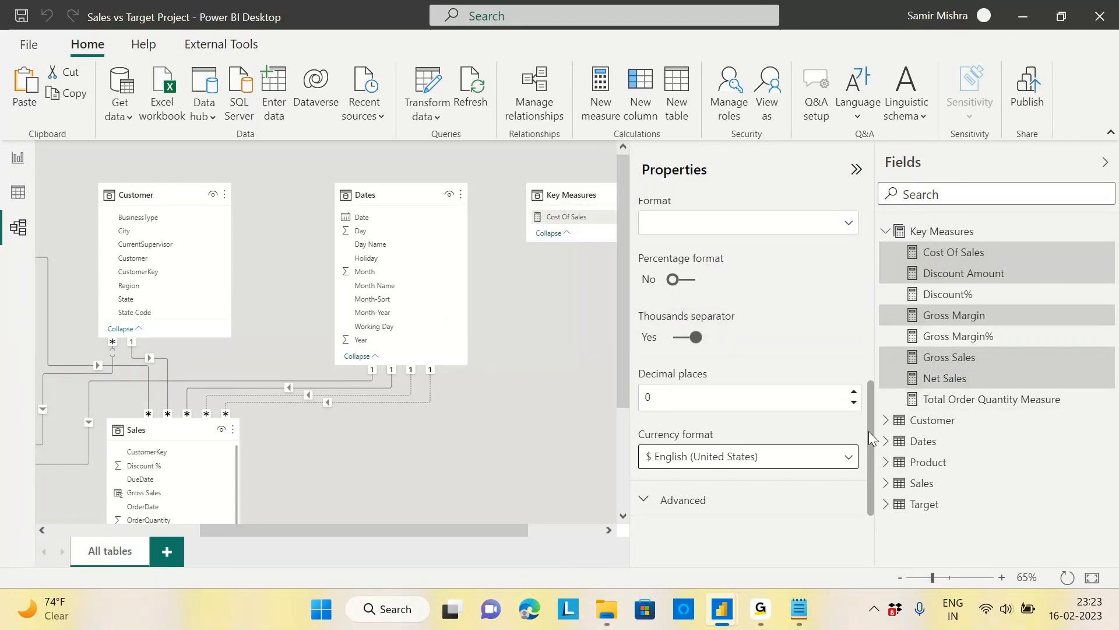
mouse_move(868, 431)
left_mouse_down()
mouse_move(872, 293)
mouse_move(884, 445)
left_mouse_up()
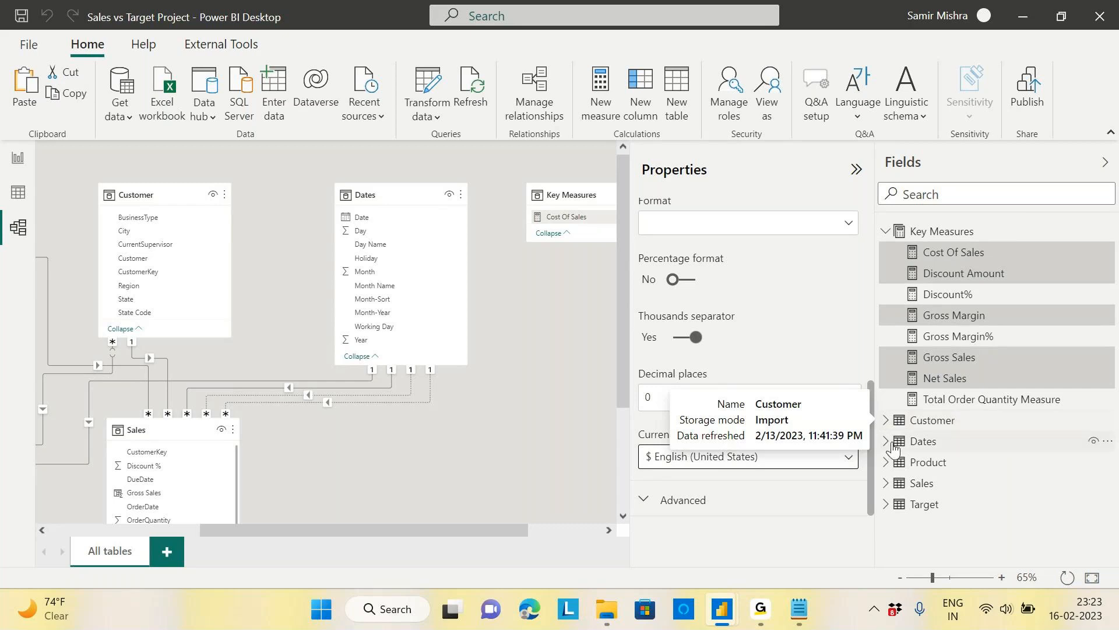
left_click_drag(874, 461, 875, 399)
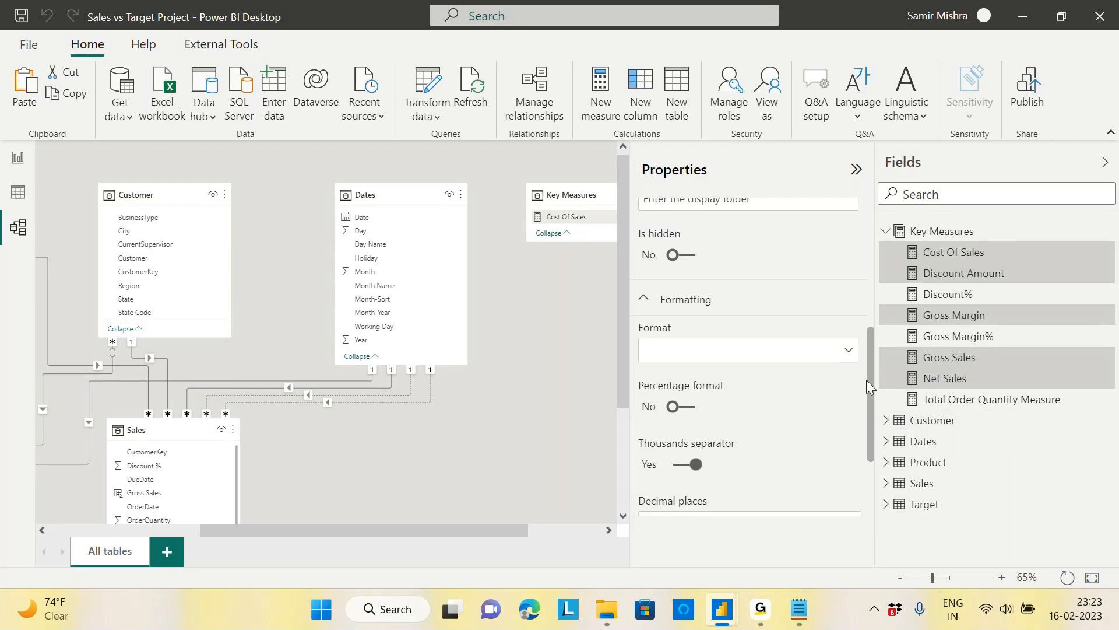
left_click_drag(871, 387, 871, 441)
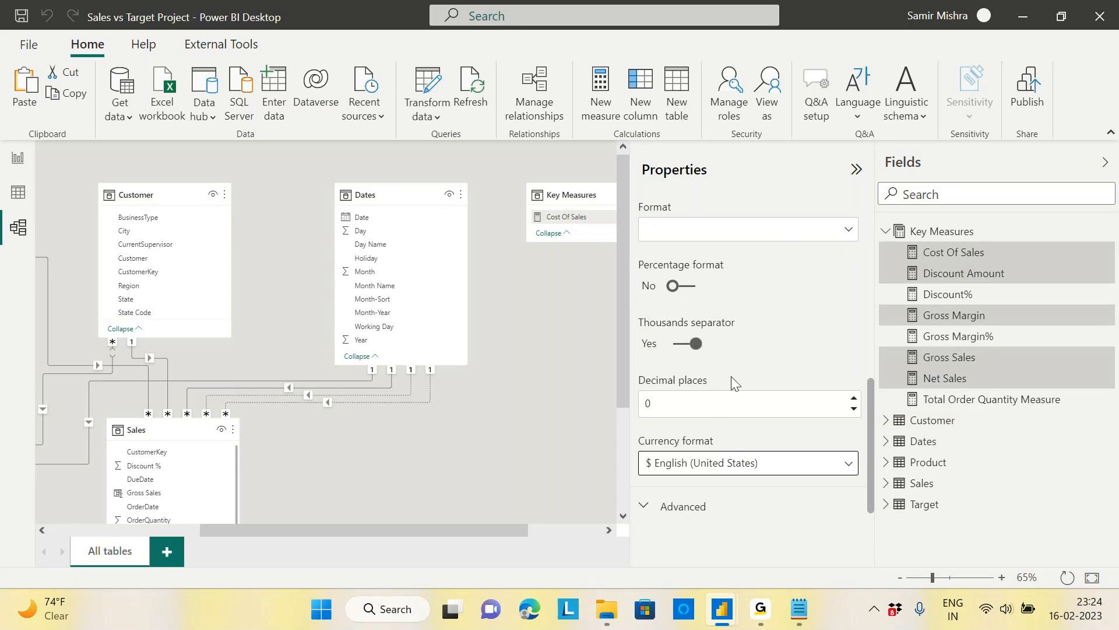
left_click(850, 232)
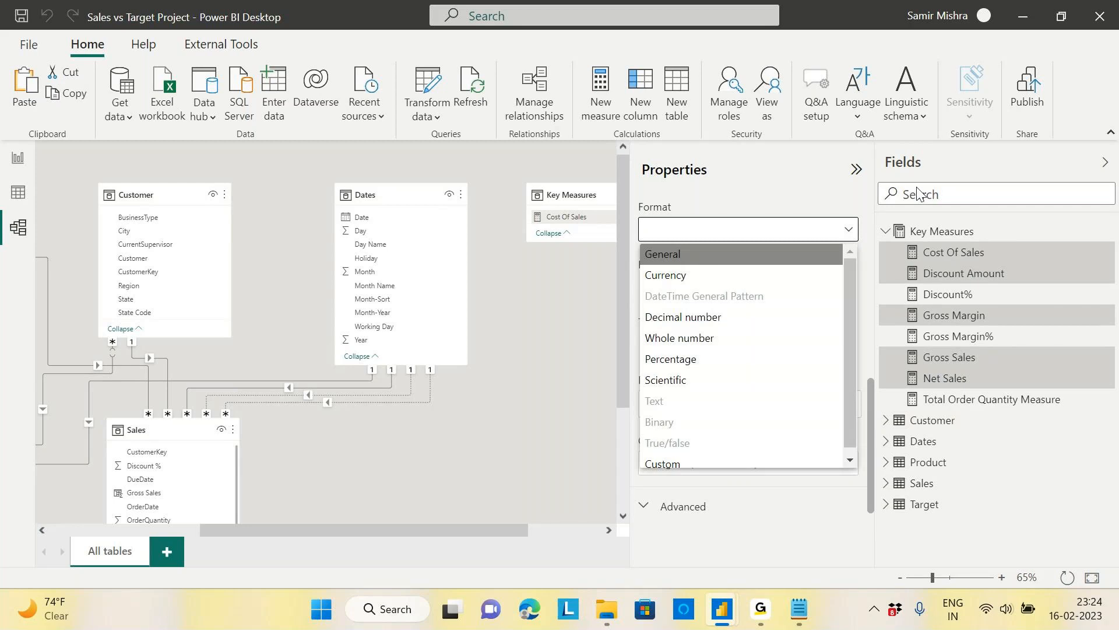
key("Escape")
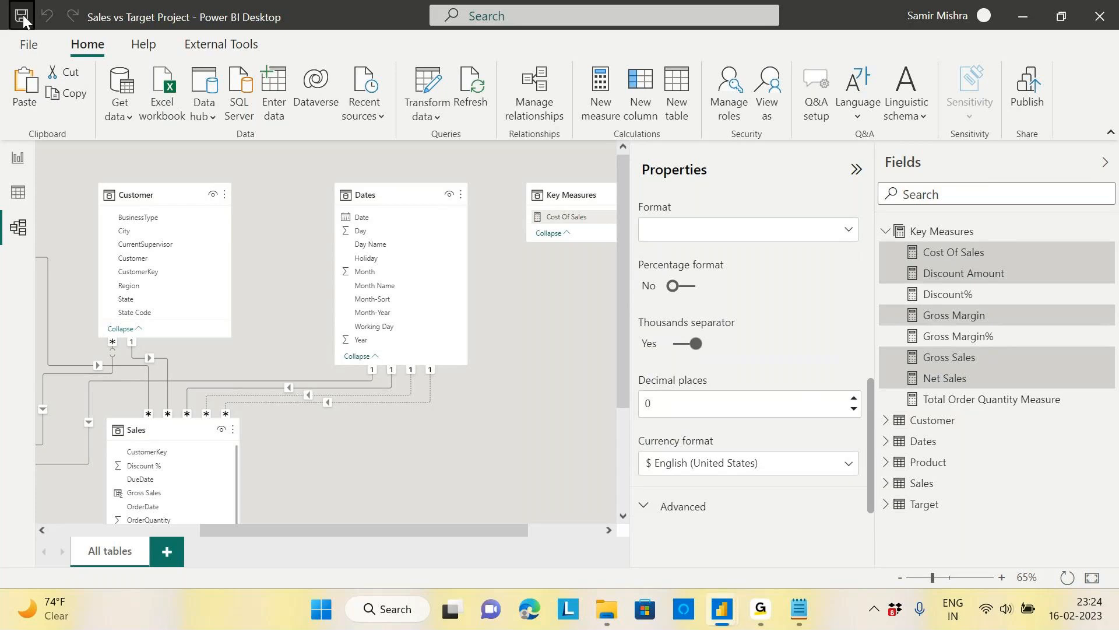
Step: Save the Sales vs Target Project file
left_click(22, 17)
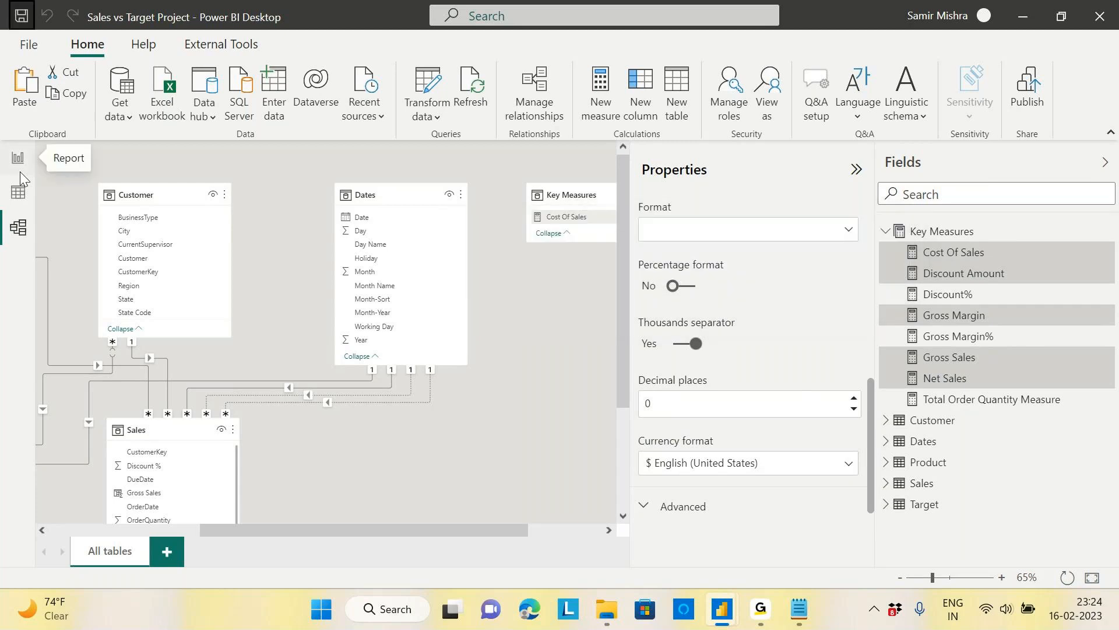
Step: Switch to the report view and rename Page 1 as "Target Sales By State"
left_click(18, 157)
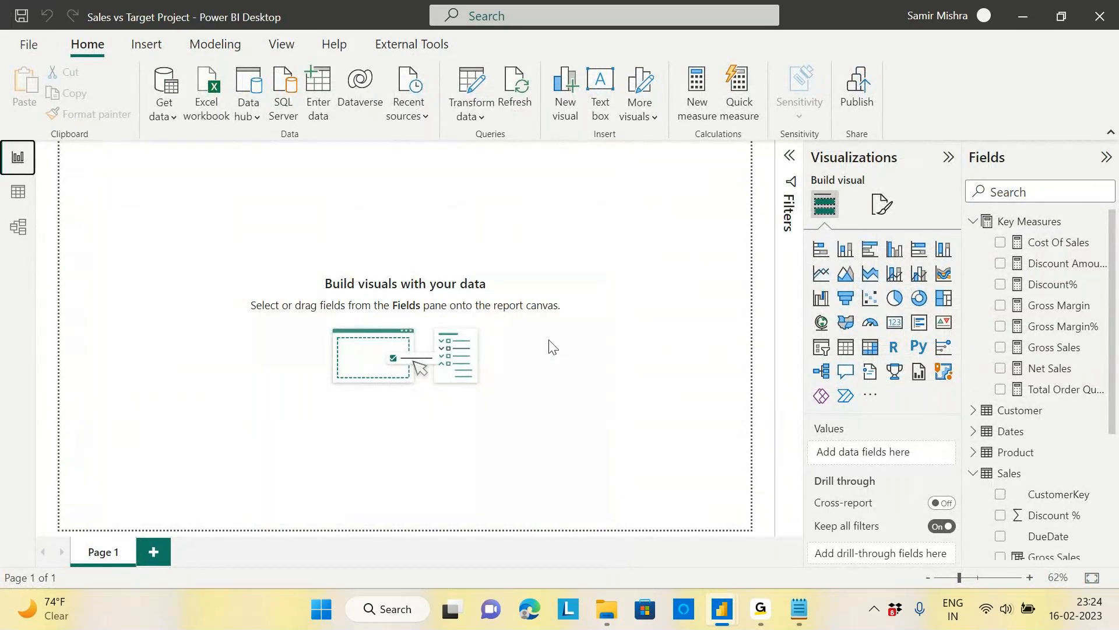
right_click(106, 554)
left_click(180, 533)
type("Tar")
type("get Sa")
type("l")
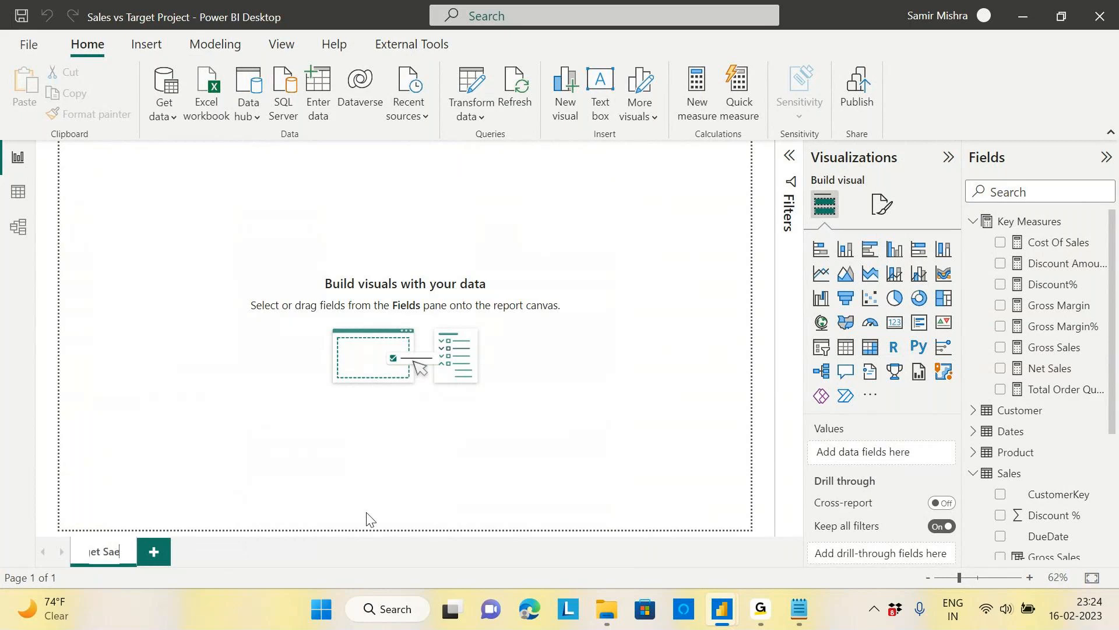
type("es By")
type(" State")
key("Return")
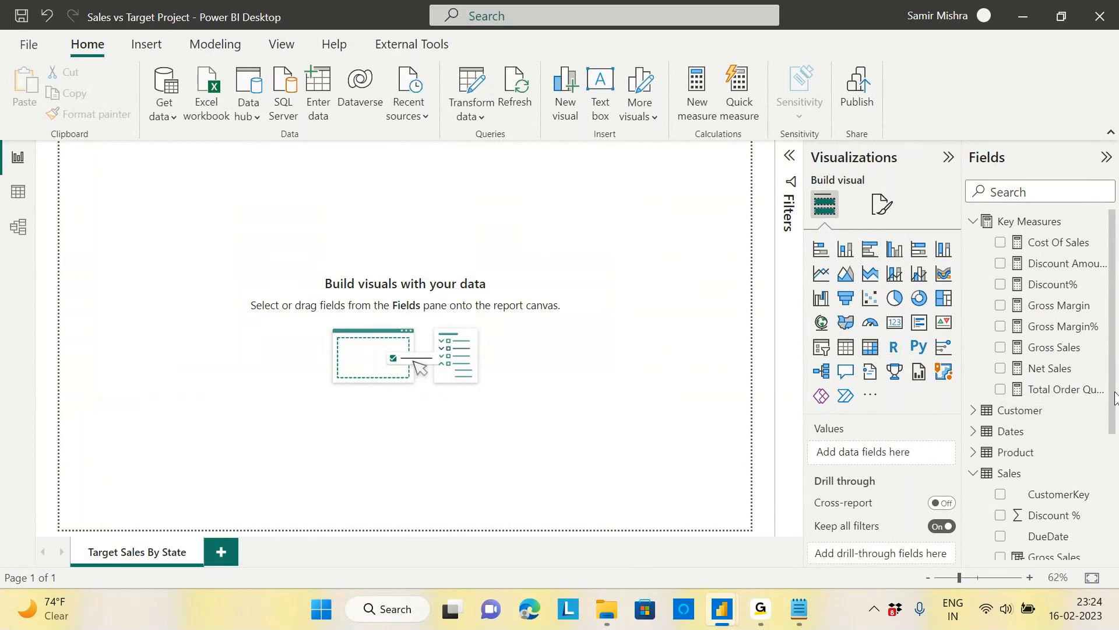
Step: Collapse the Sales table in the field list and expand the Target table to show its fields
left_click_drag(1111, 400, 1115, 465)
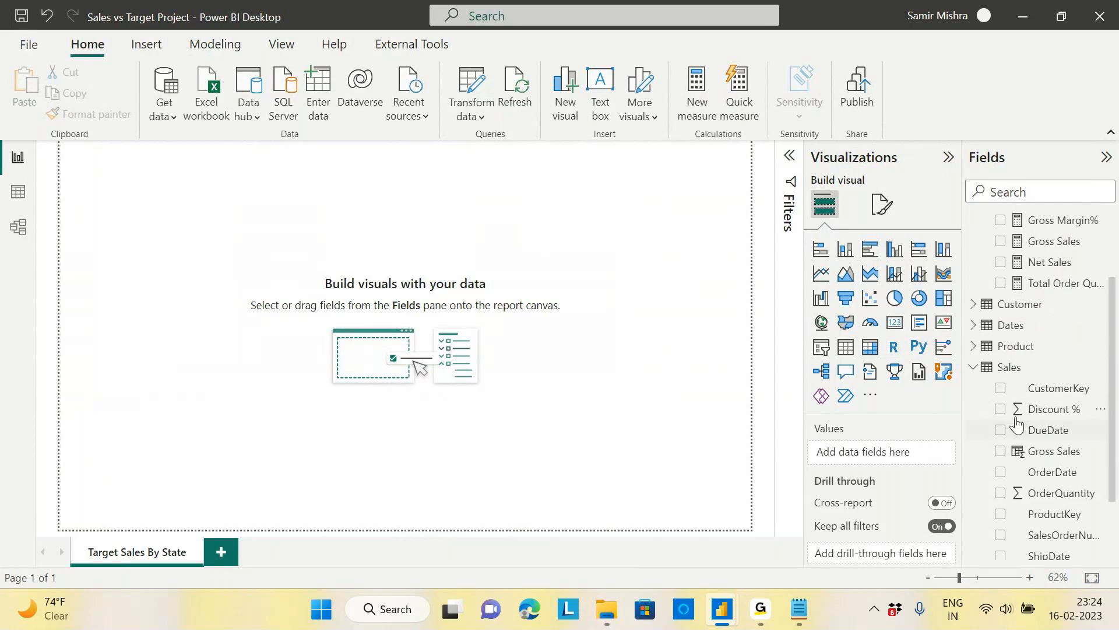
left_click(1010, 368)
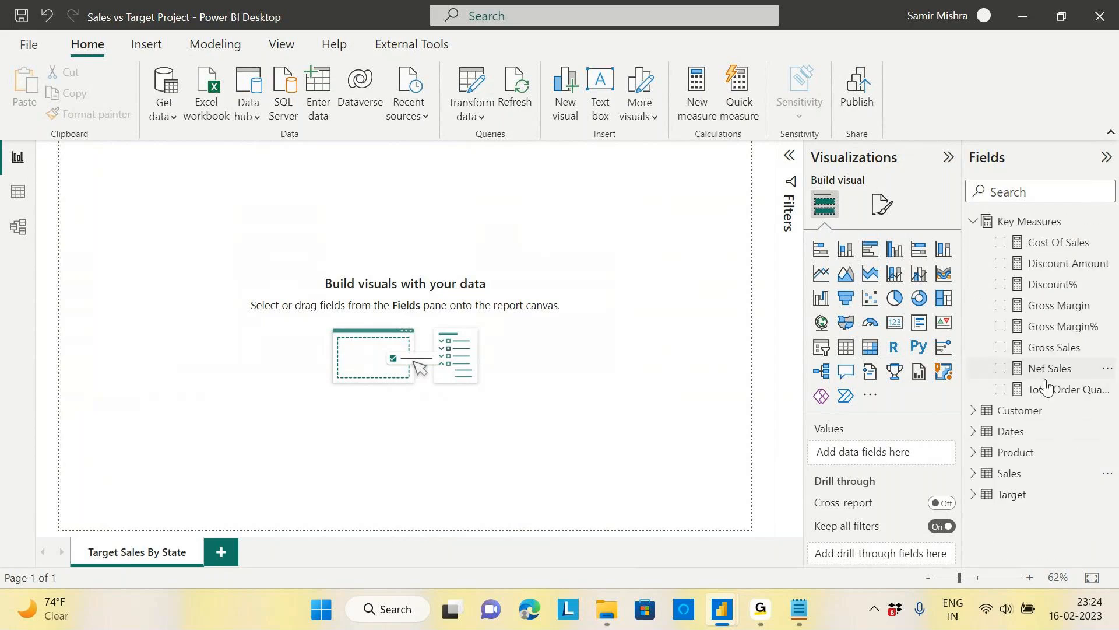
left_click(973, 494)
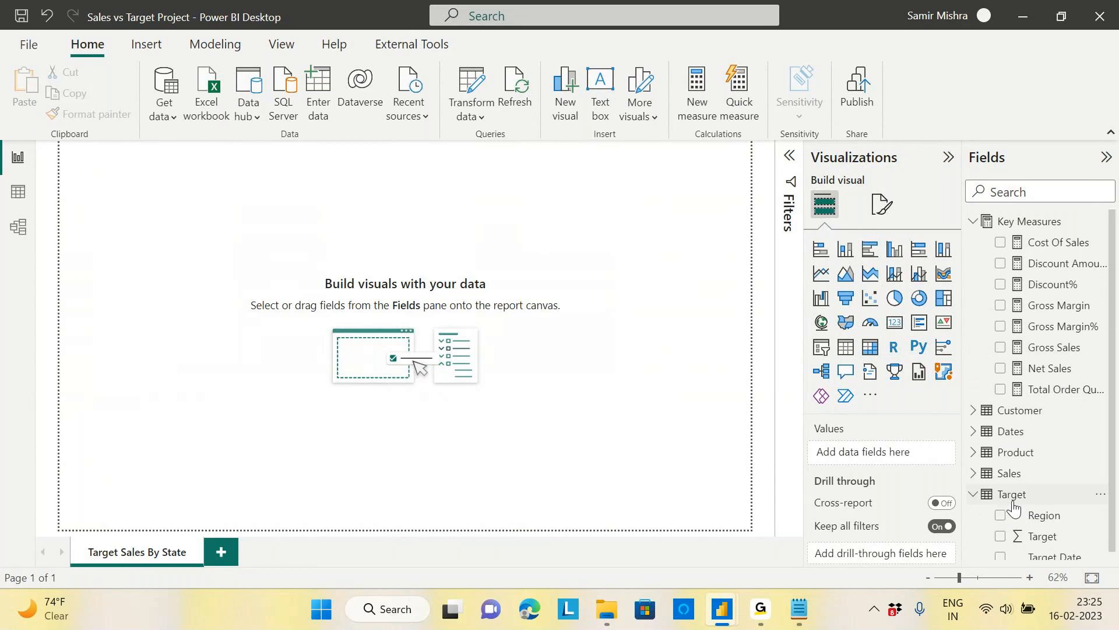
scroll(1114, 449, "down", 1)
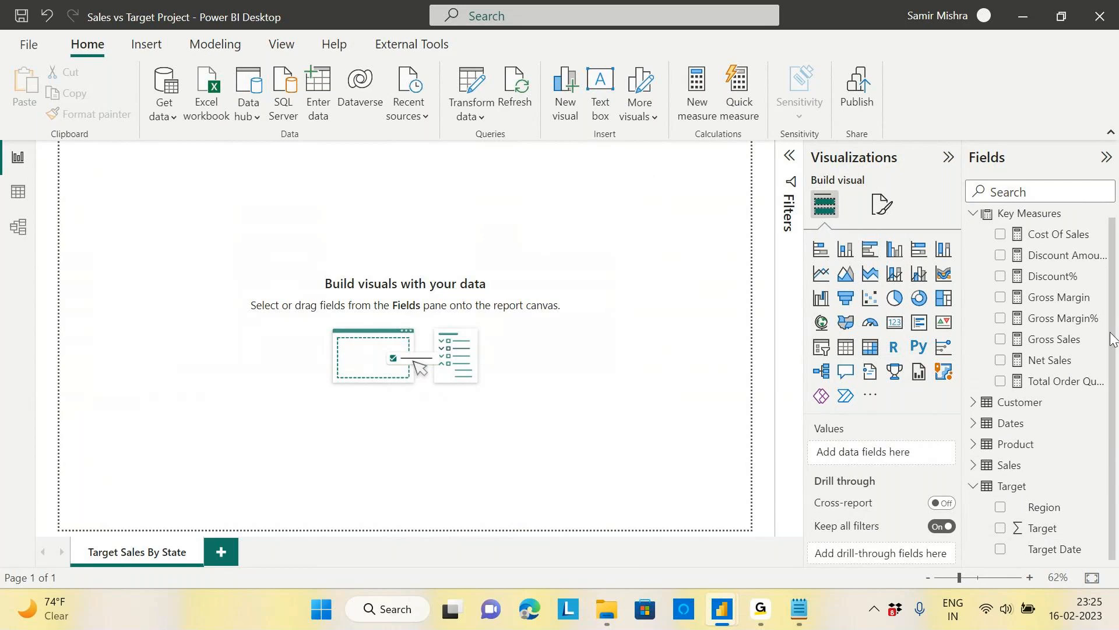
scroll(1111, 338, "up", 1)
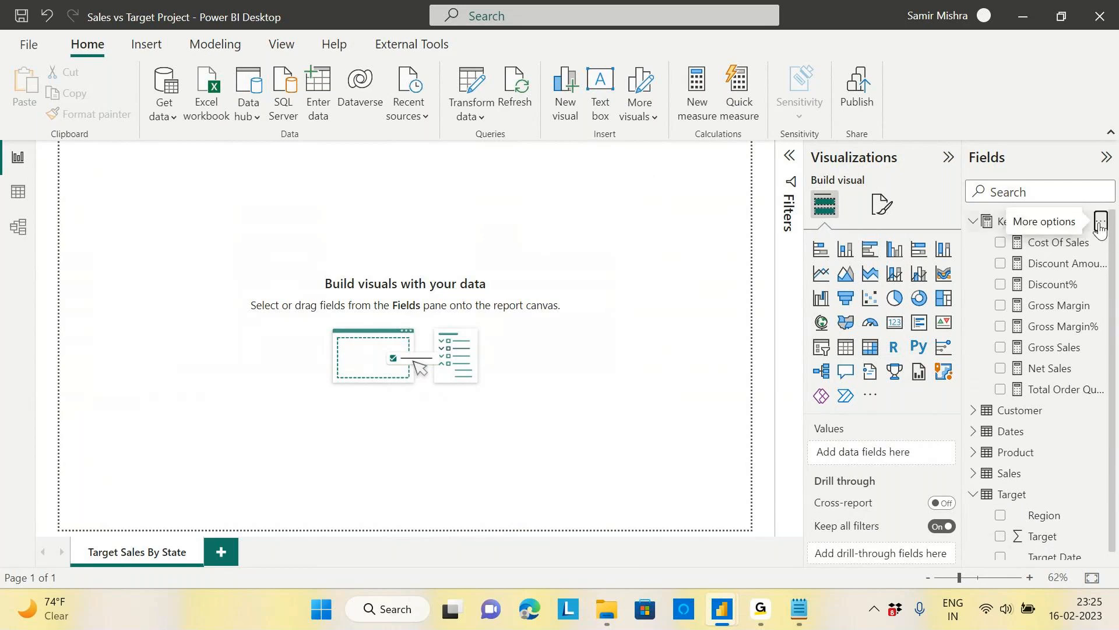
Step: Create a new measure in the Key Measures table with the formula Target Sales = SUM(Target[Target])
left_click(1100, 227)
left_click(456, 248)
type("T")
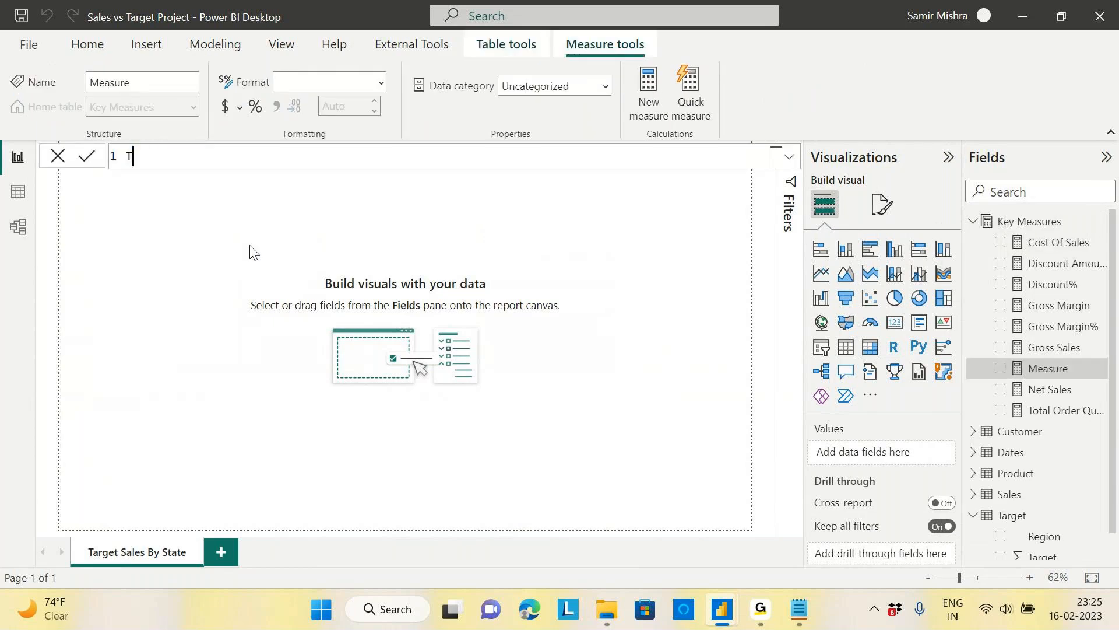
type("arget Sales= SU")
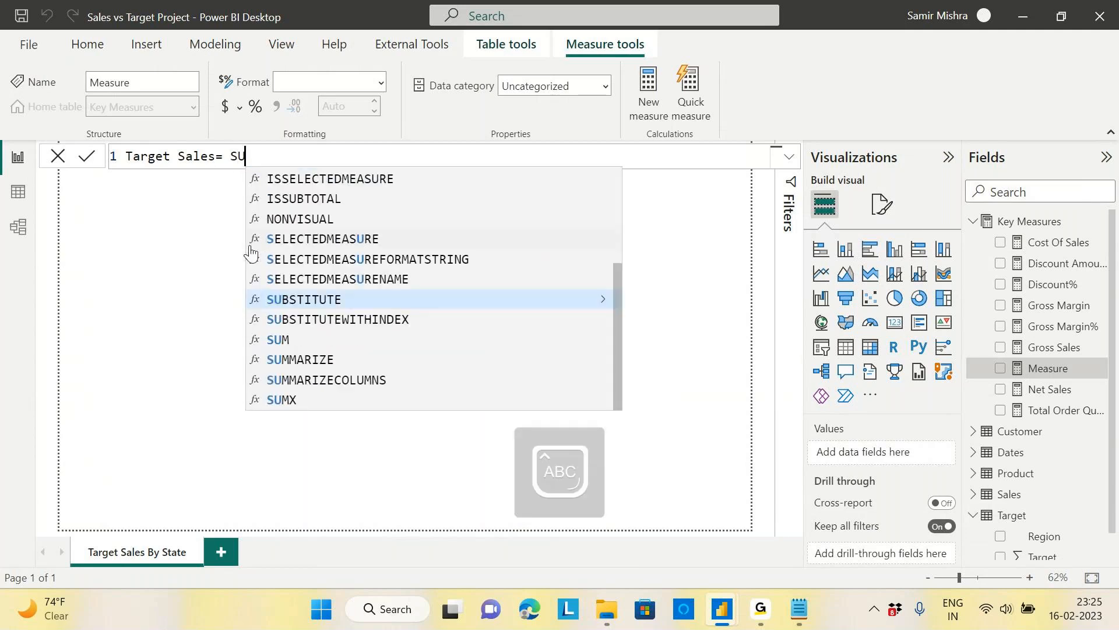
type("M(TAR")
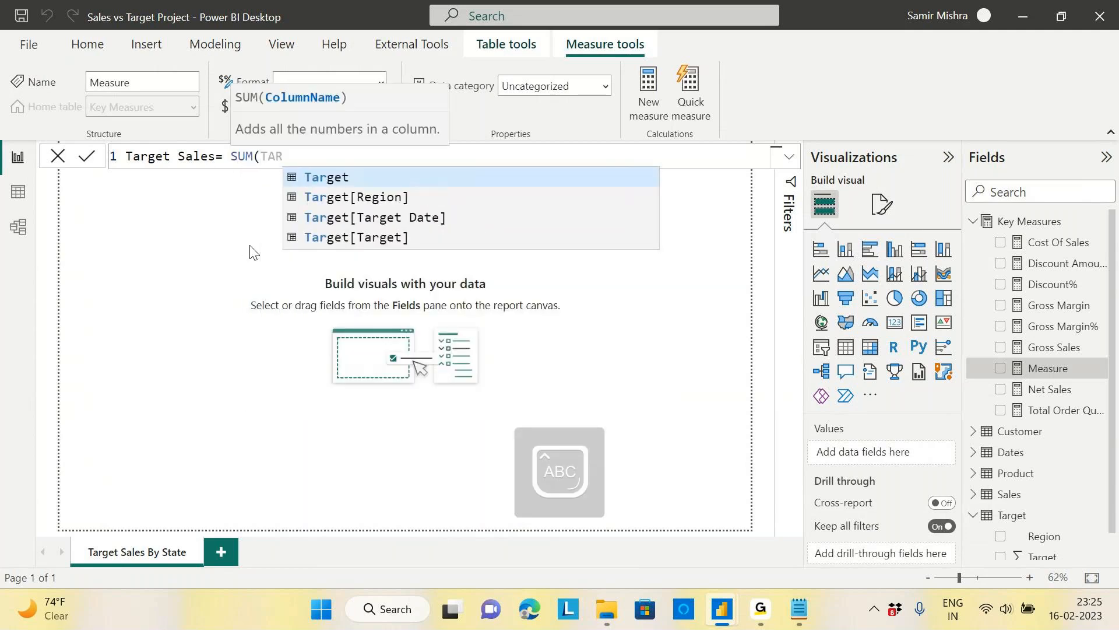
left_click(357, 244)
type(")")
key("Return")
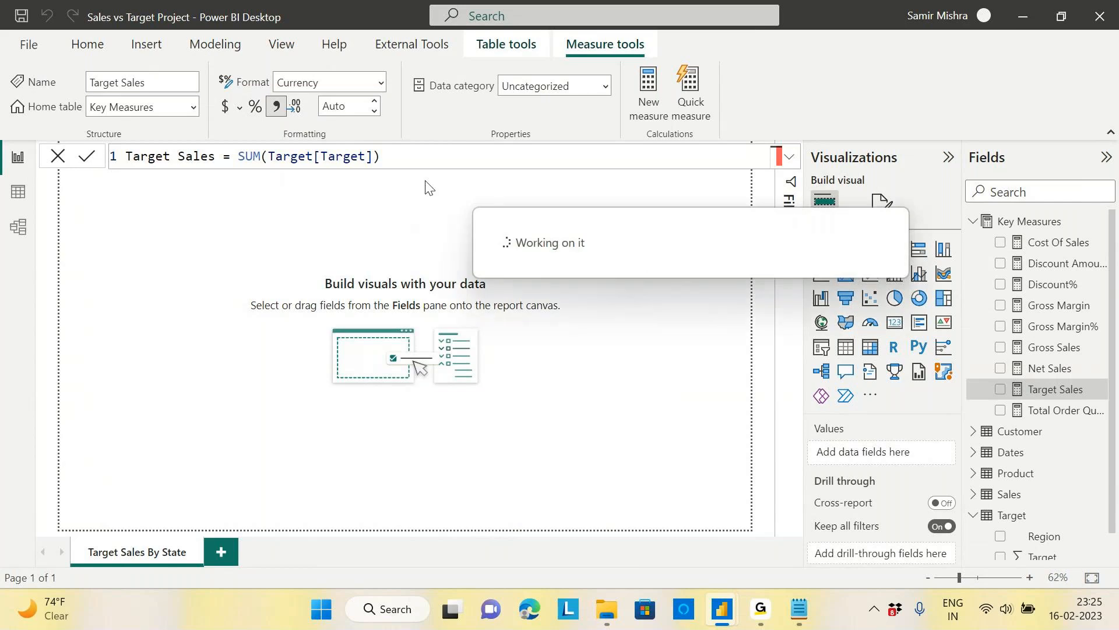
Step: Set the Target Sales measure to 0 decimal places and save the report
double_click(349, 106)
type("0")
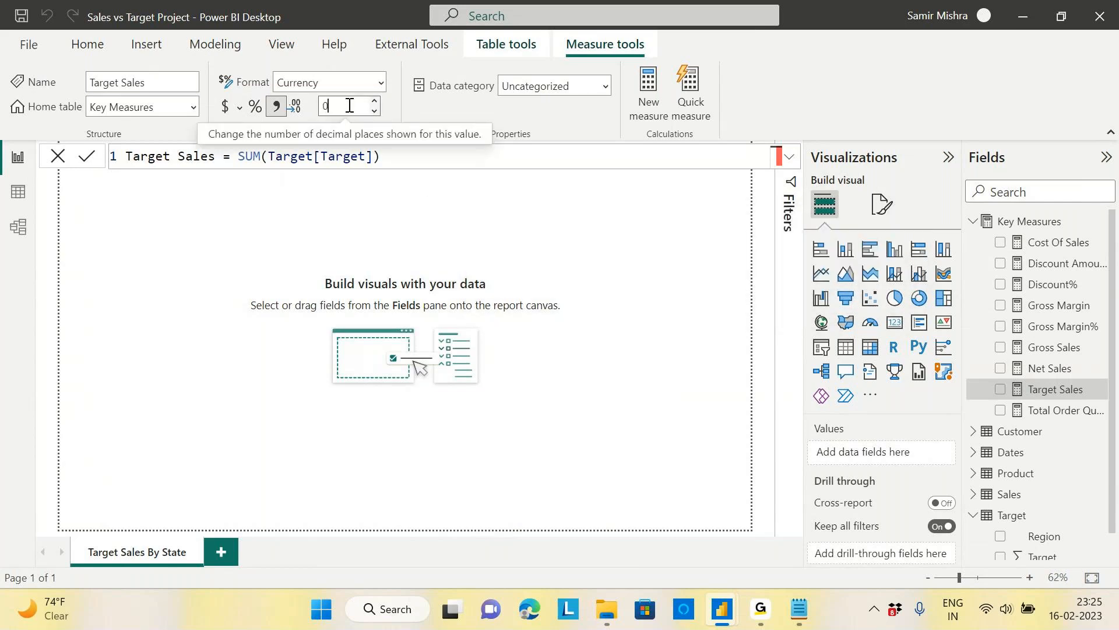
double_click(349, 105)
type("0")
key("Return")
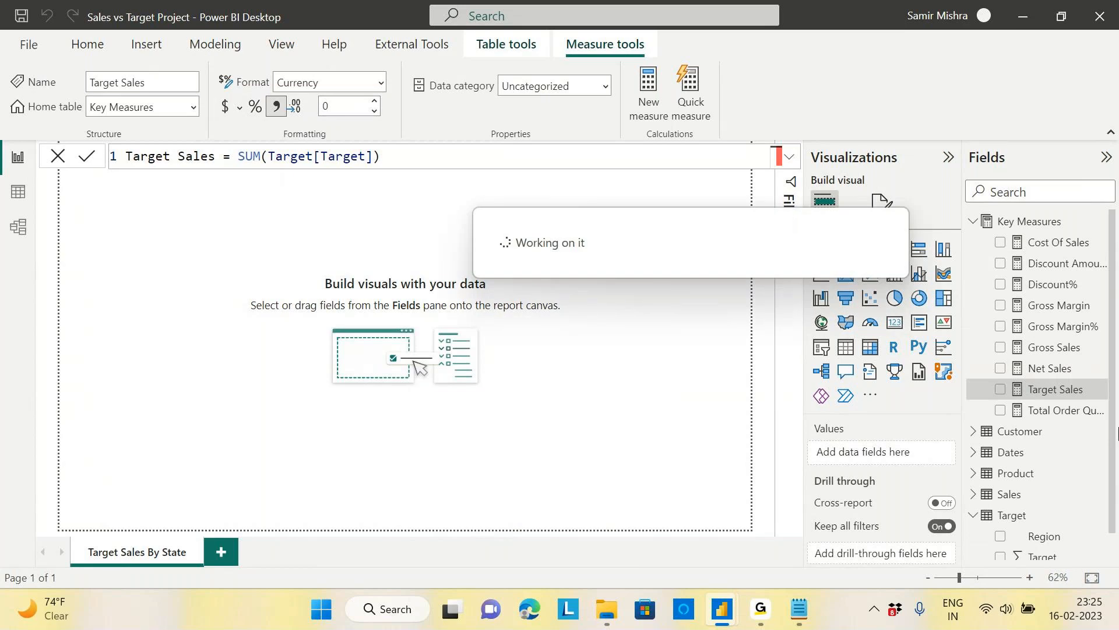
scroll(1112, 492, "down", 1)
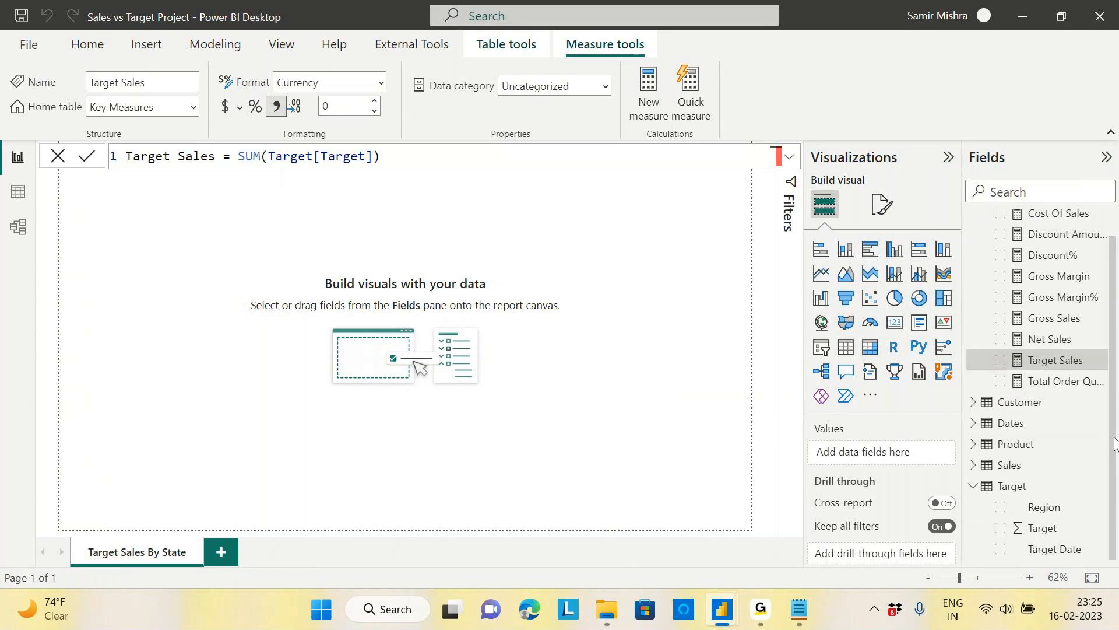
left_click_drag(1115, 443, 1118, 405)
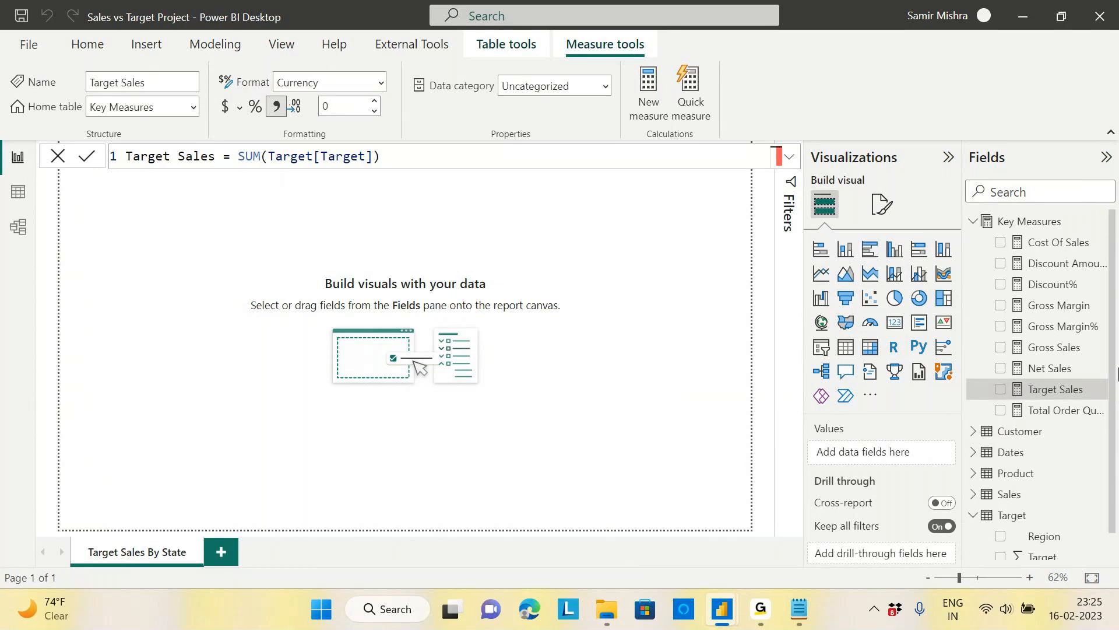
left_click(480, 232)
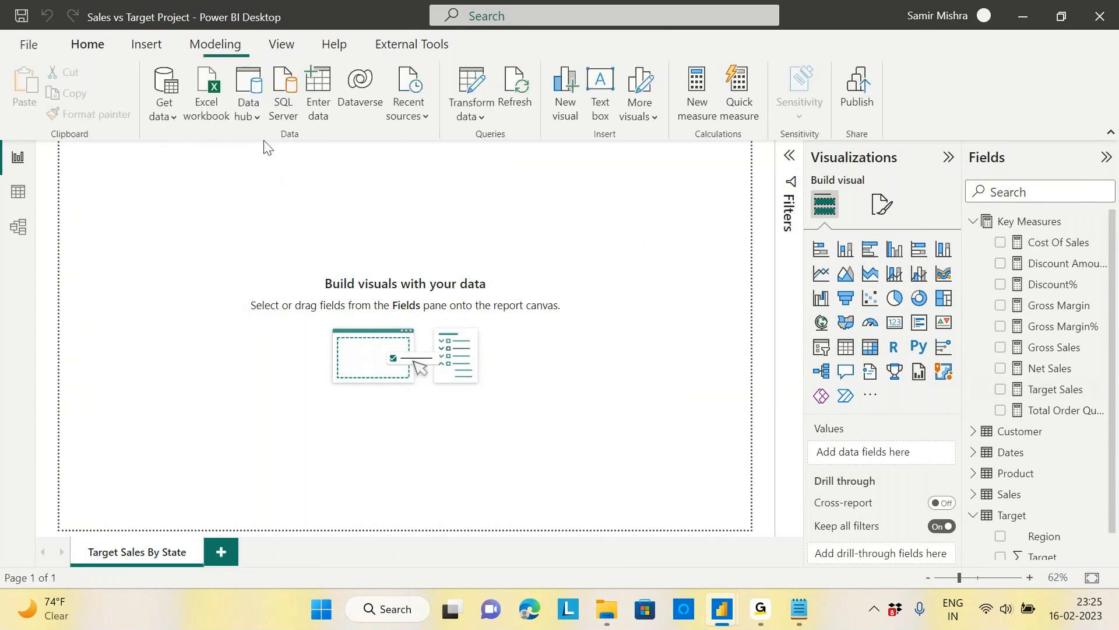
left_click(23, 13)
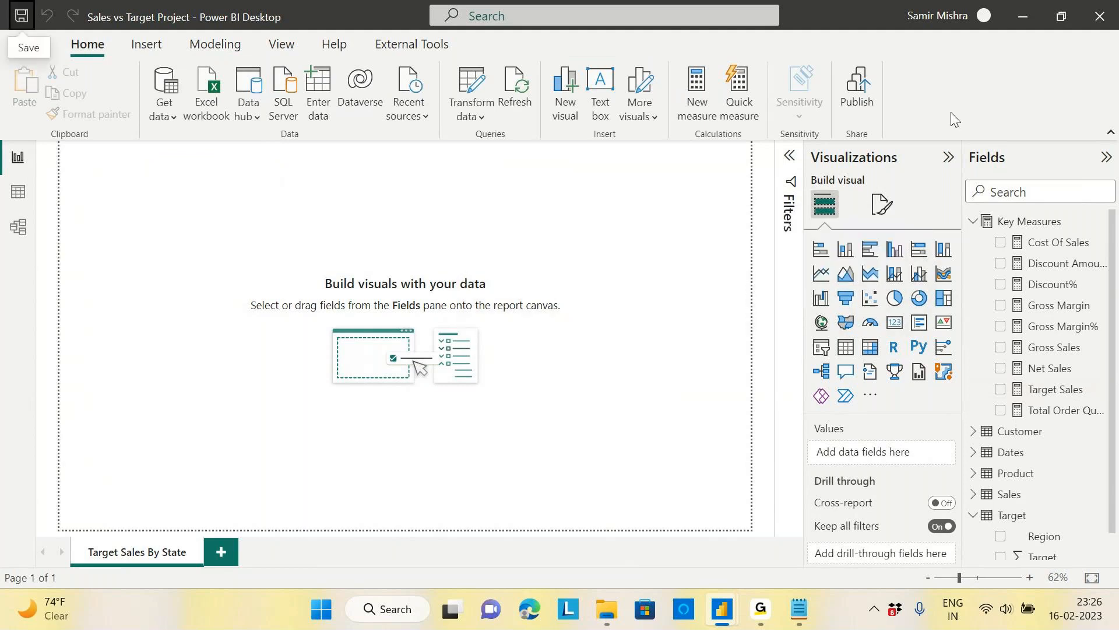
Step: Insert an empty table visual on the page, move it away from the corner and enlarge it to fill most of the canvas
left_click(846, 347)
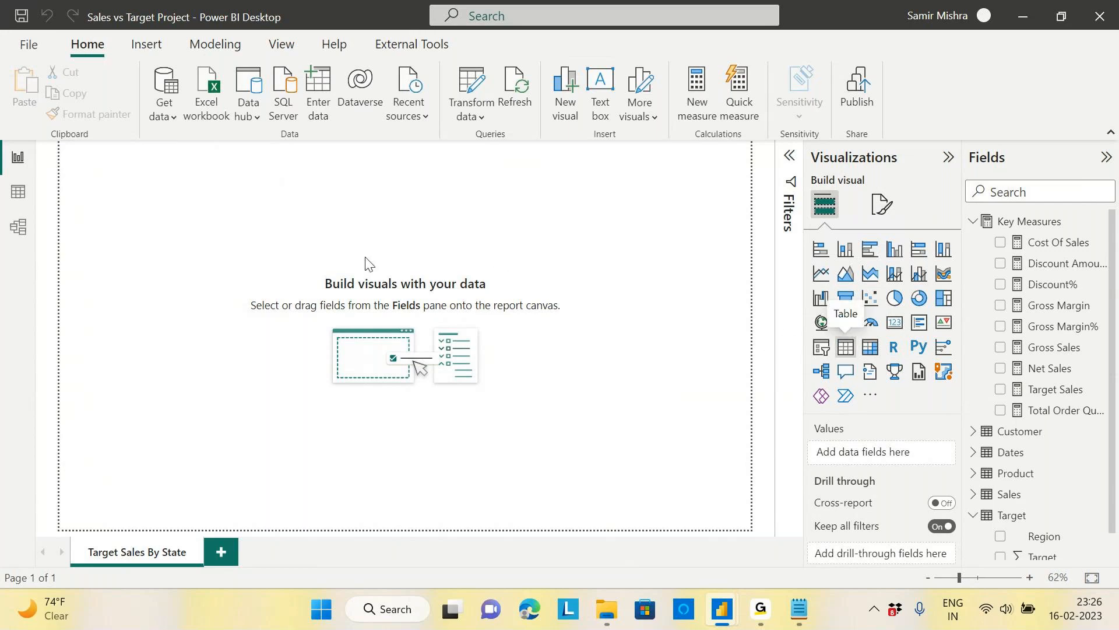
left_click(846, 356)
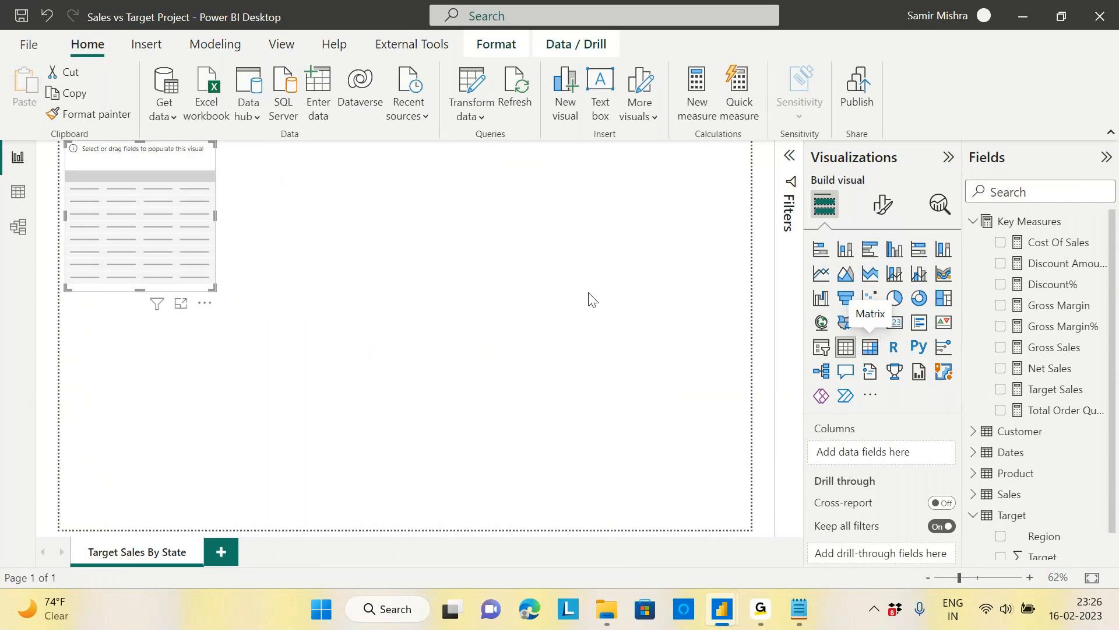
left_click_drag(172, 159, 287, 169)
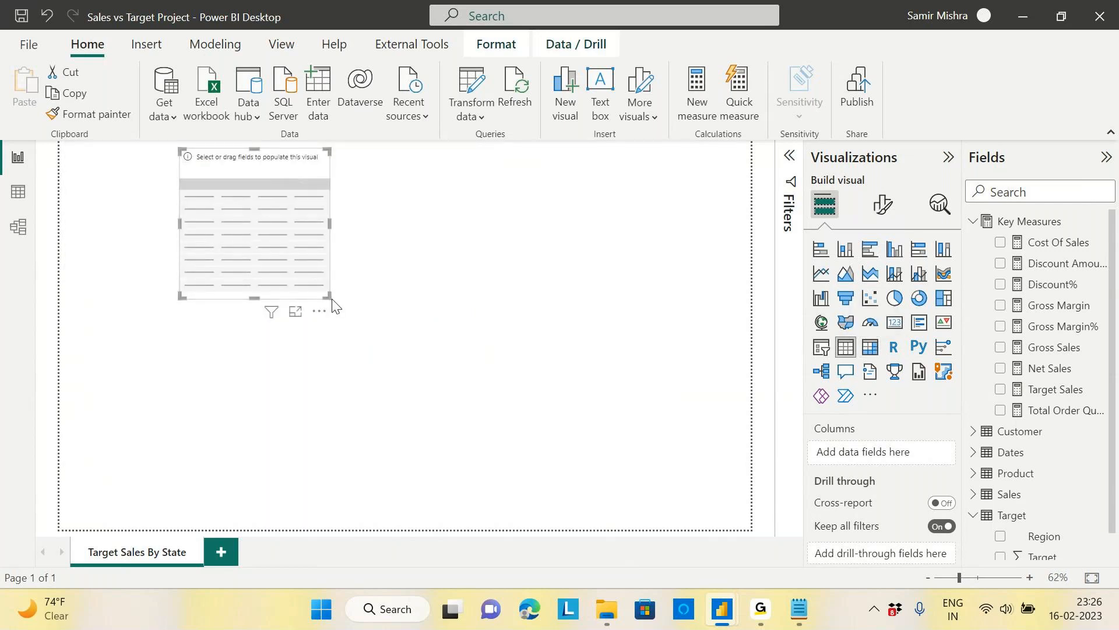
left_click_drag(330, 298, 628, 496)
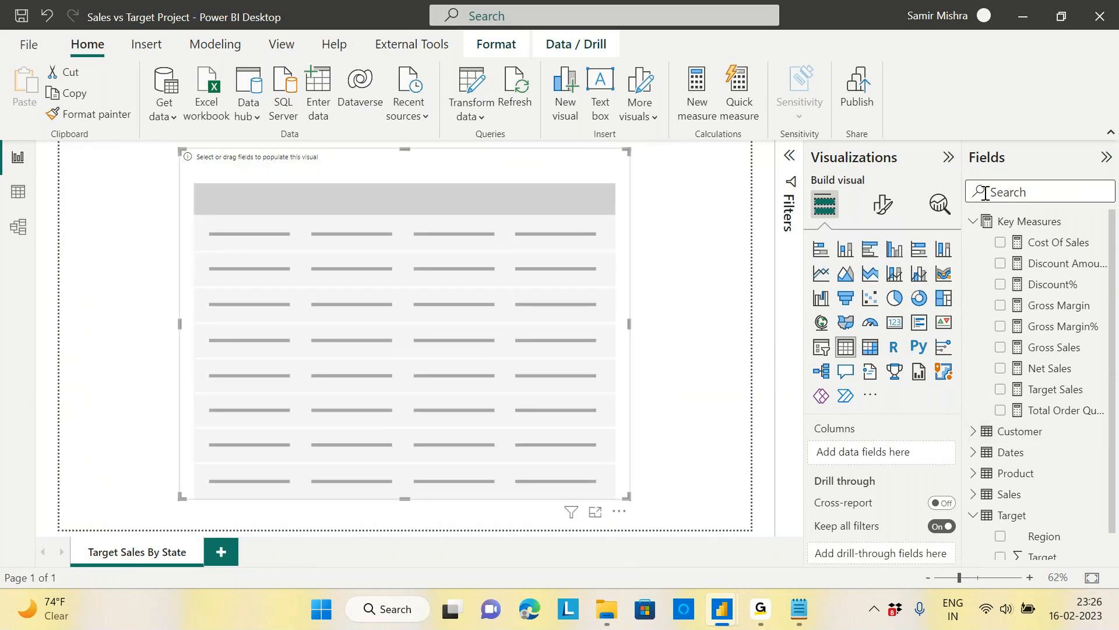
Step: Convert the table visual to a matrix and add Region from the Customer table as its rows
left_click(973, 221)
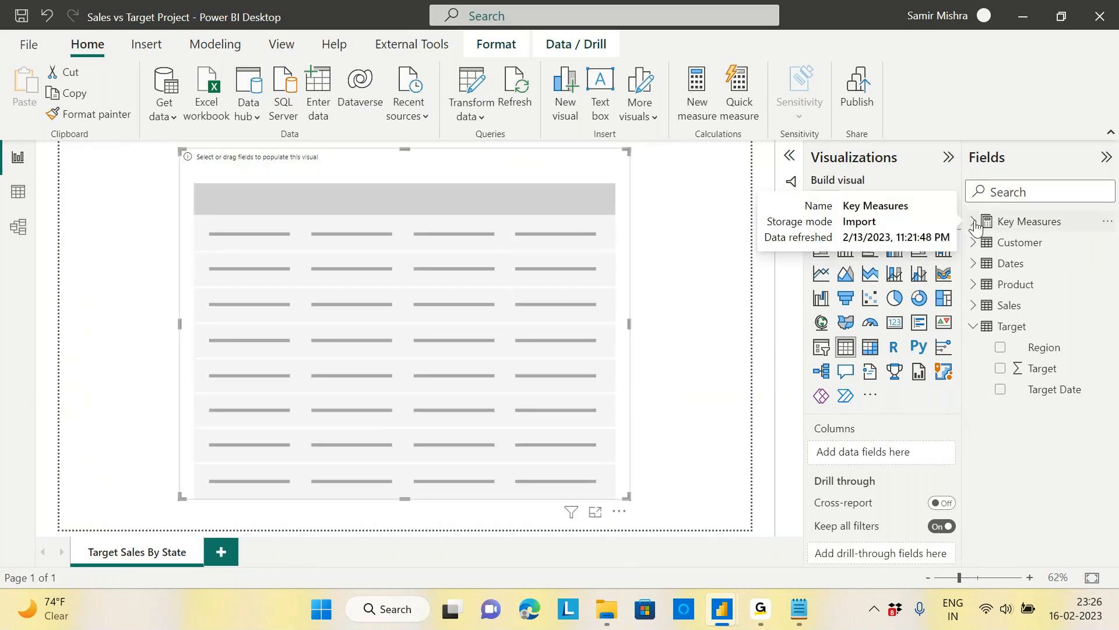
left_click(973, 326)
left_click(977, 249)
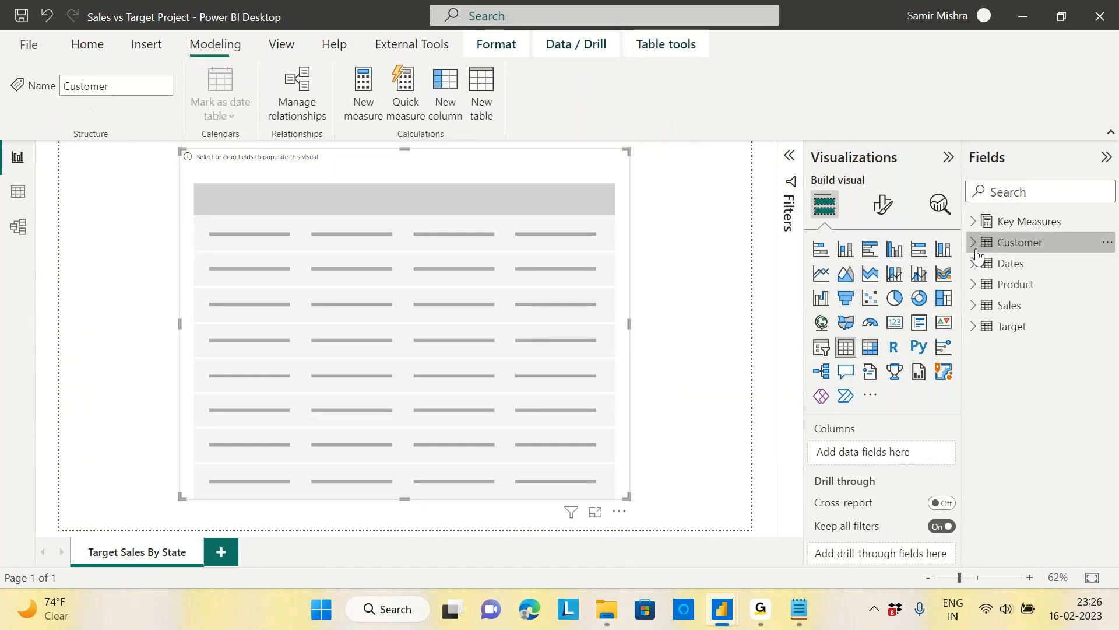
left_click(870, 349)
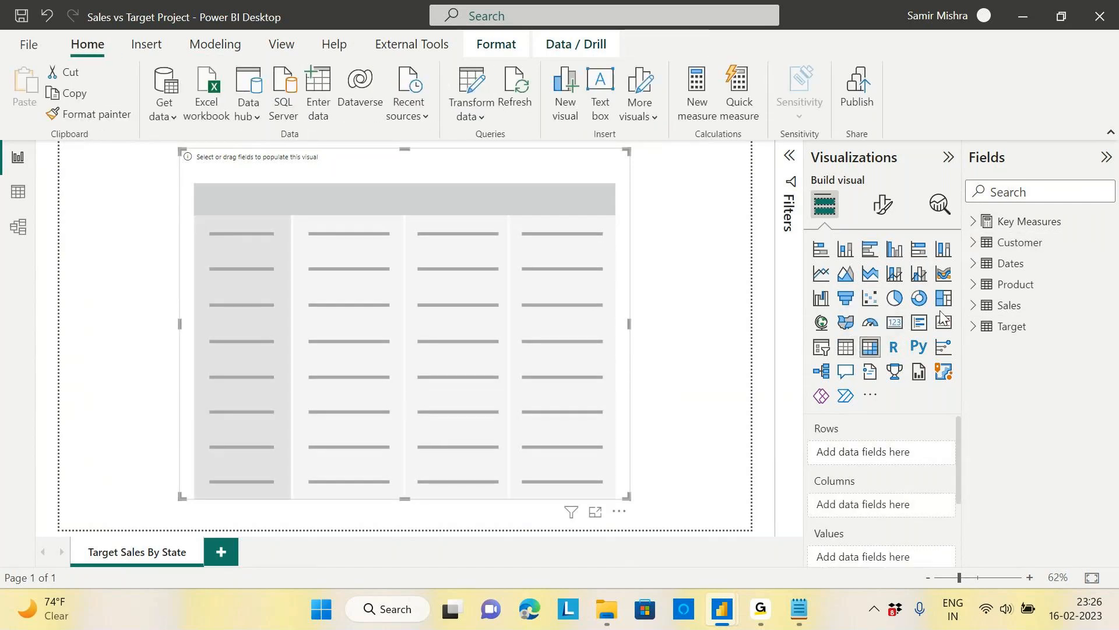
left_click(974, 243)
left_click_drag(1046, 368, 888, 453)
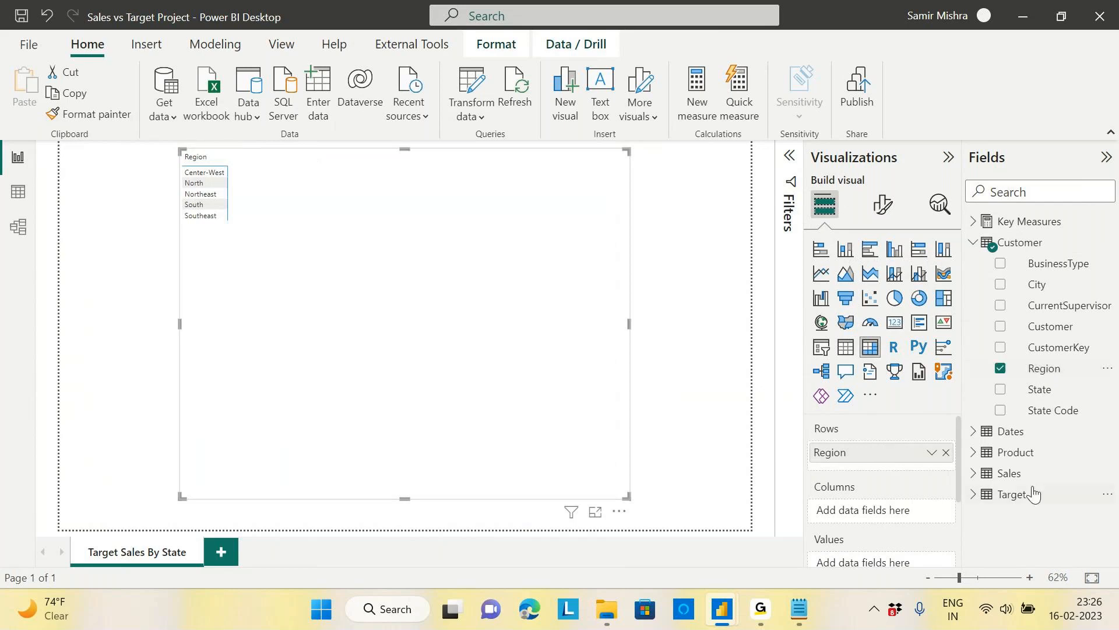
Step: Add the Net Sales and Target Sales measures as the matrix values, and reposition and shrink the visual on the page
left_click(974, 243)
left_click(974, 222)
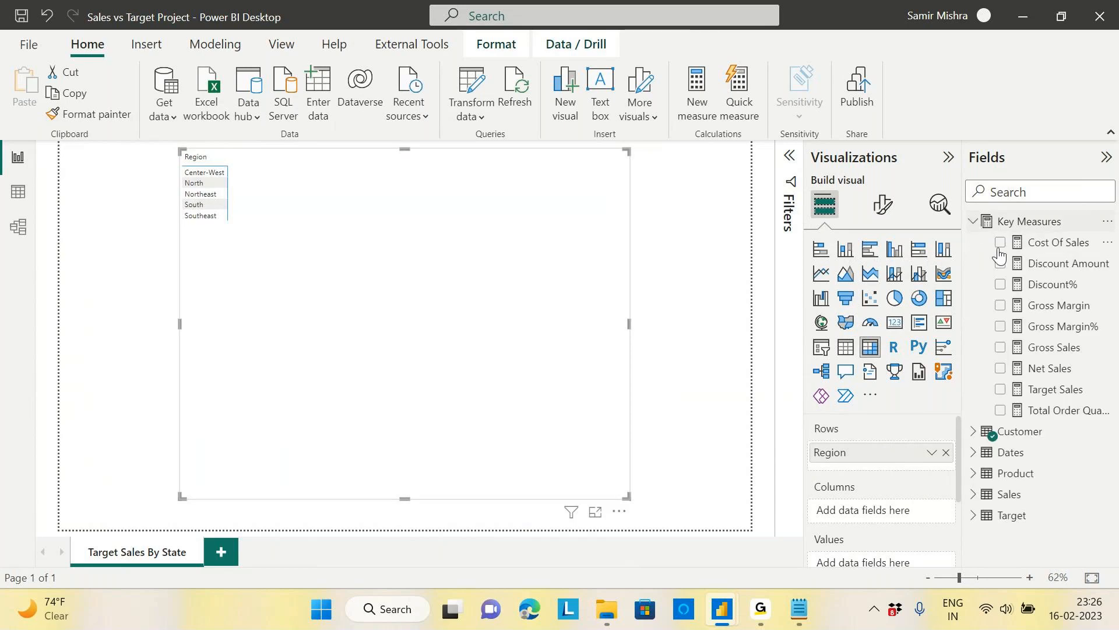
left_click(1055, 369)
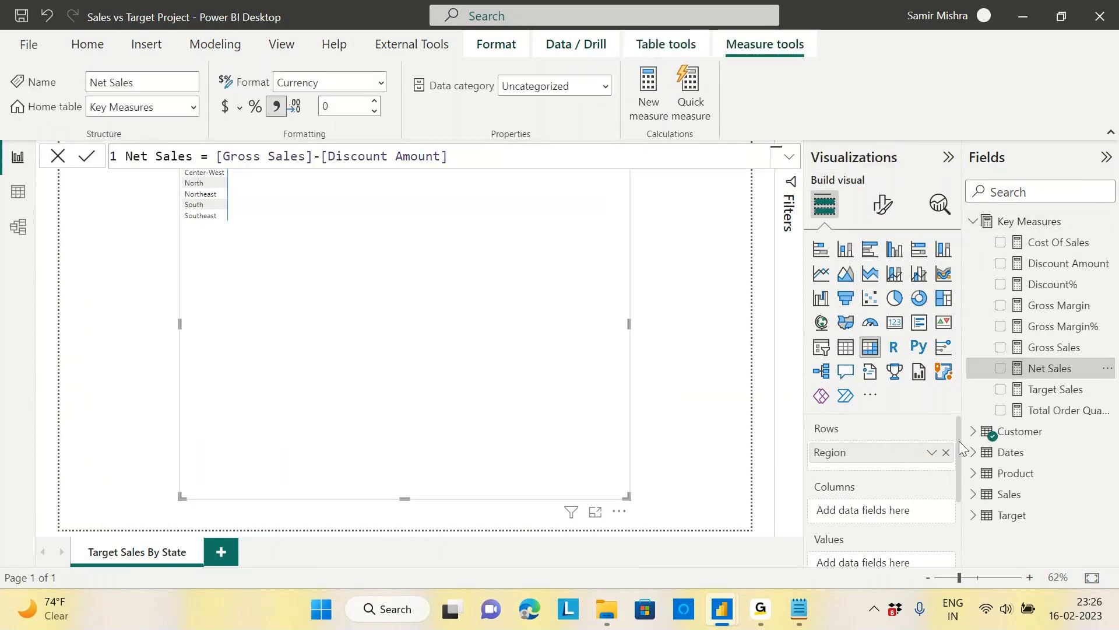
scroll(957, 478, "down", 1)
left_click_drag(1052, 372, 912, 483)
left_click_drag(1055, 373, 889, 507)
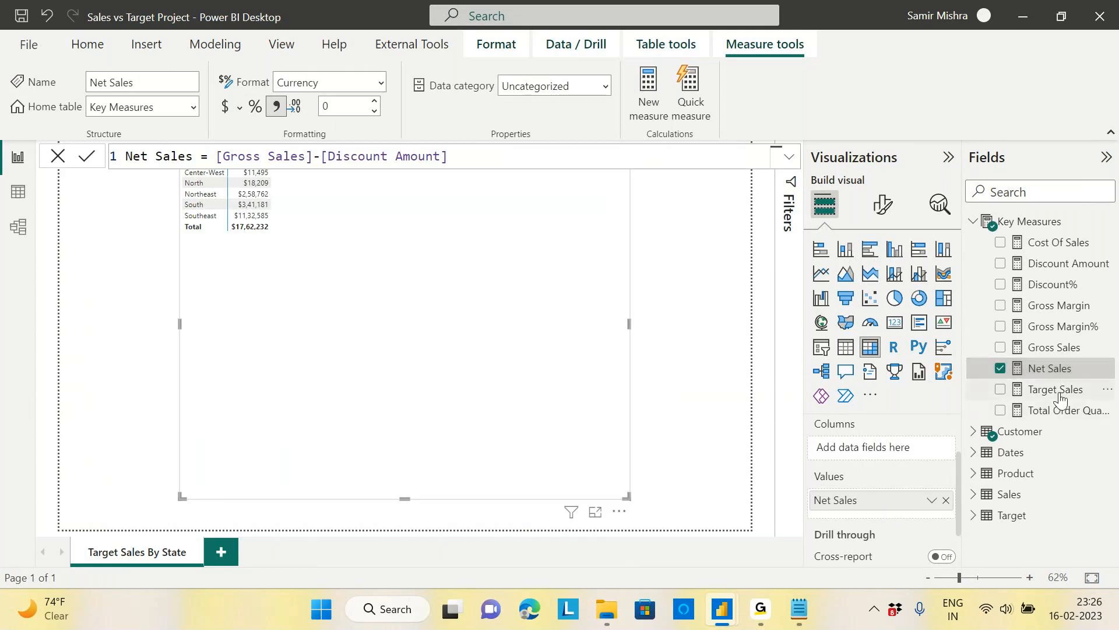
left_click_drag(1060, 397, 939, 500)
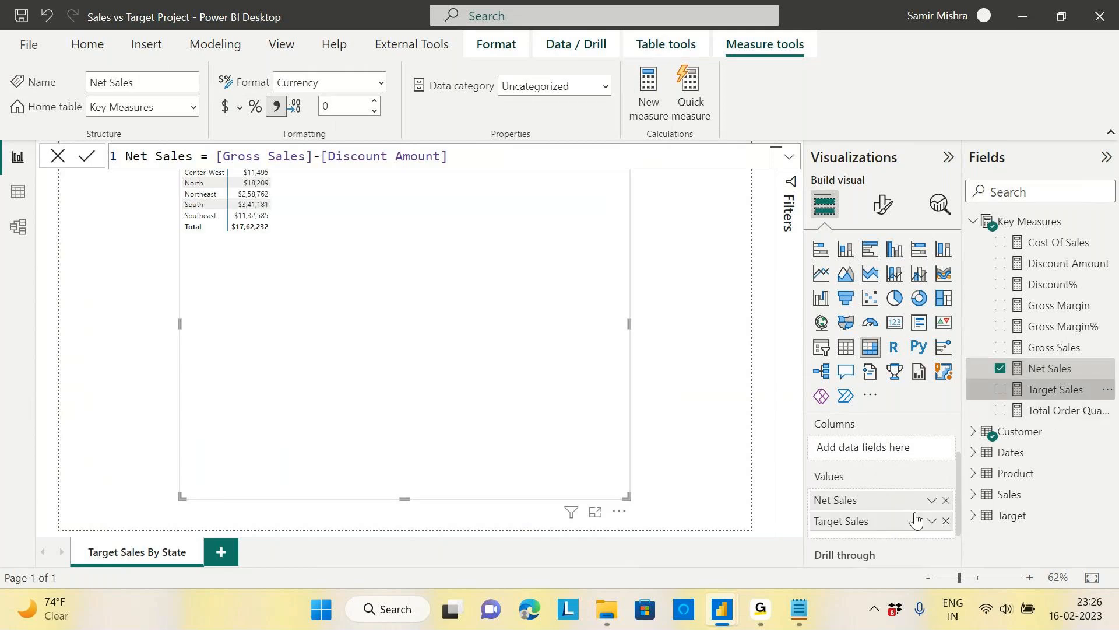
left_click_drag(467, 272, 453, 310)
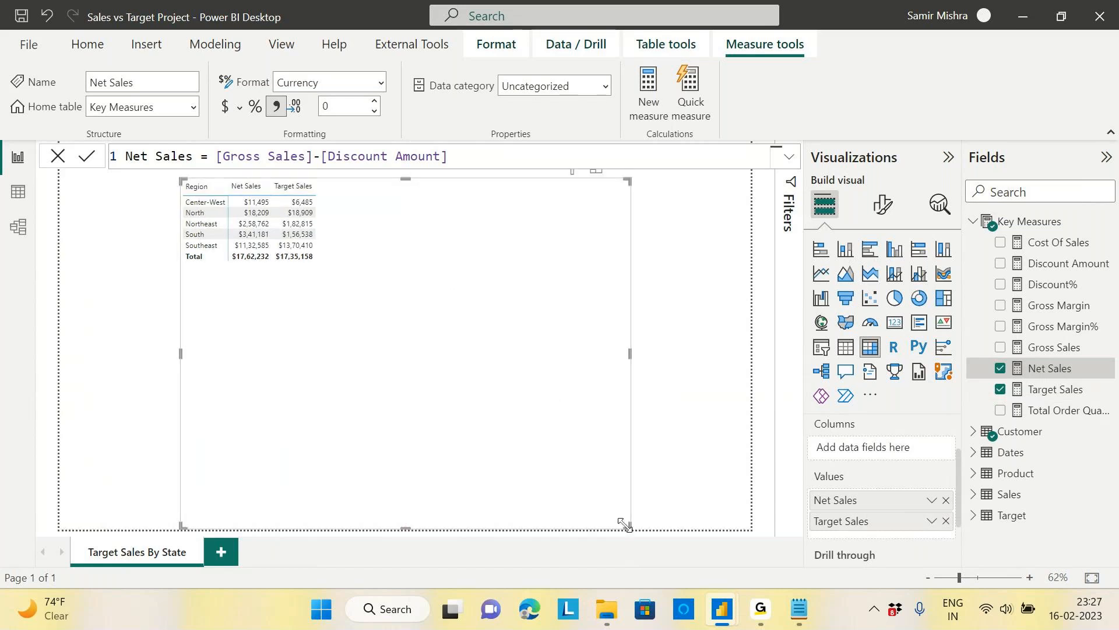
left_click_drag(624, 524, 534, 357)
Step: Customize the current report theme by setting the general text font size to 16 pt, and apply it
left_click(281, 44)
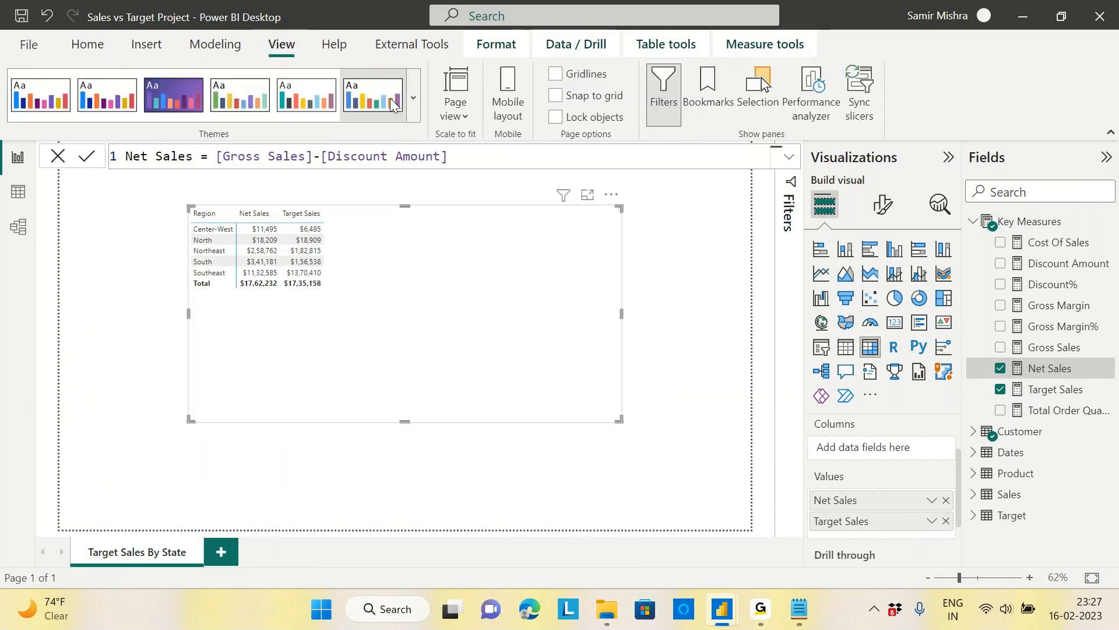
left_click(415, 97)
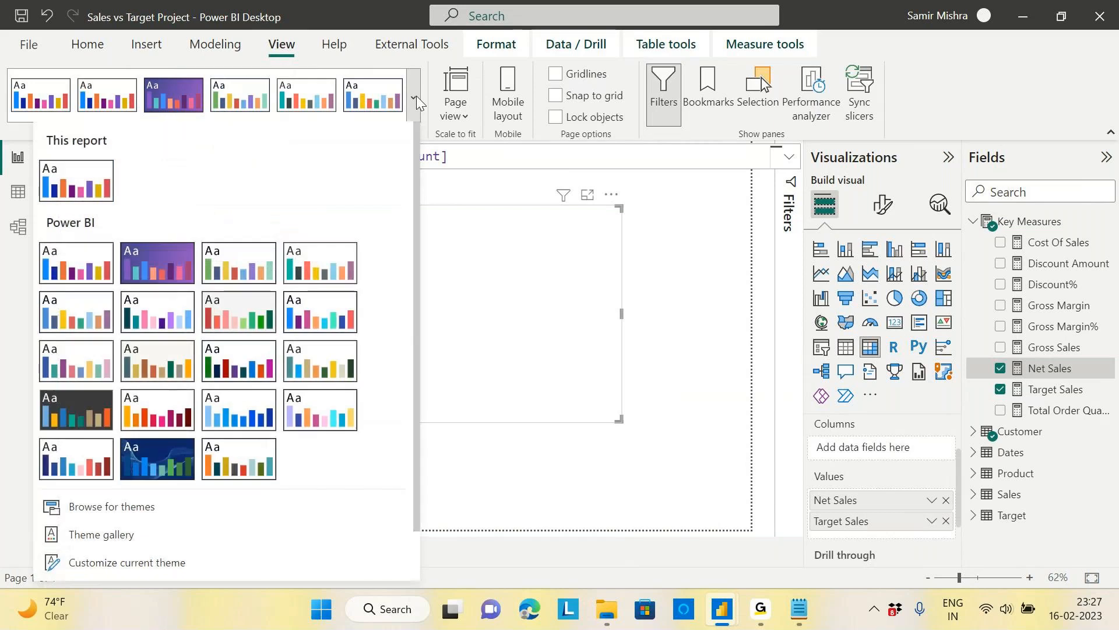
left_click(415, 97)
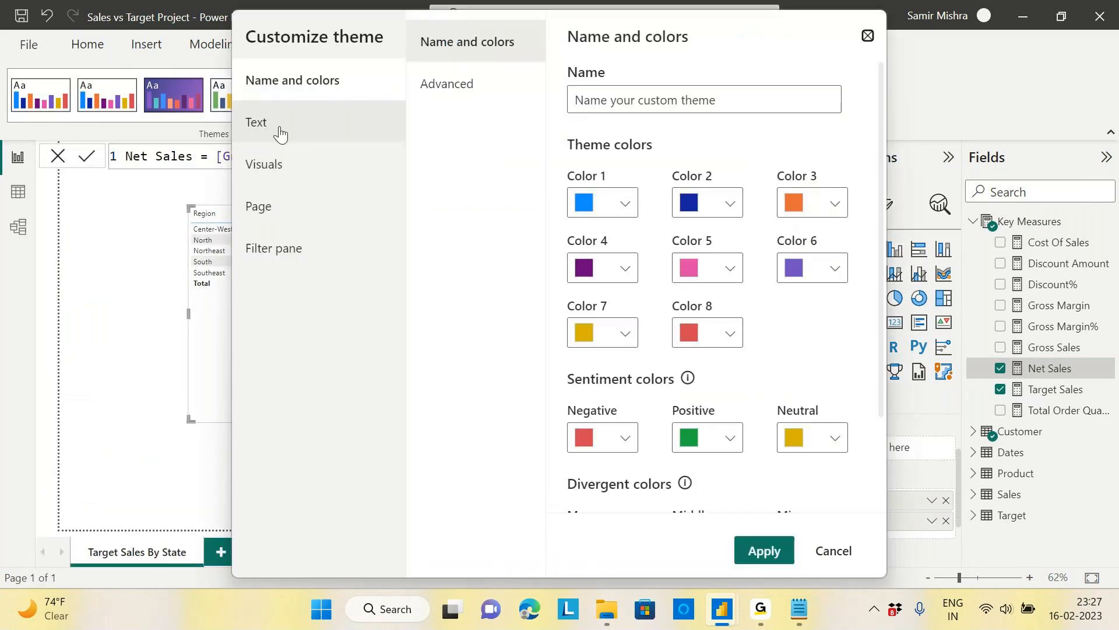
left_click(280, 133)
double_click(587, 202)
type("16")
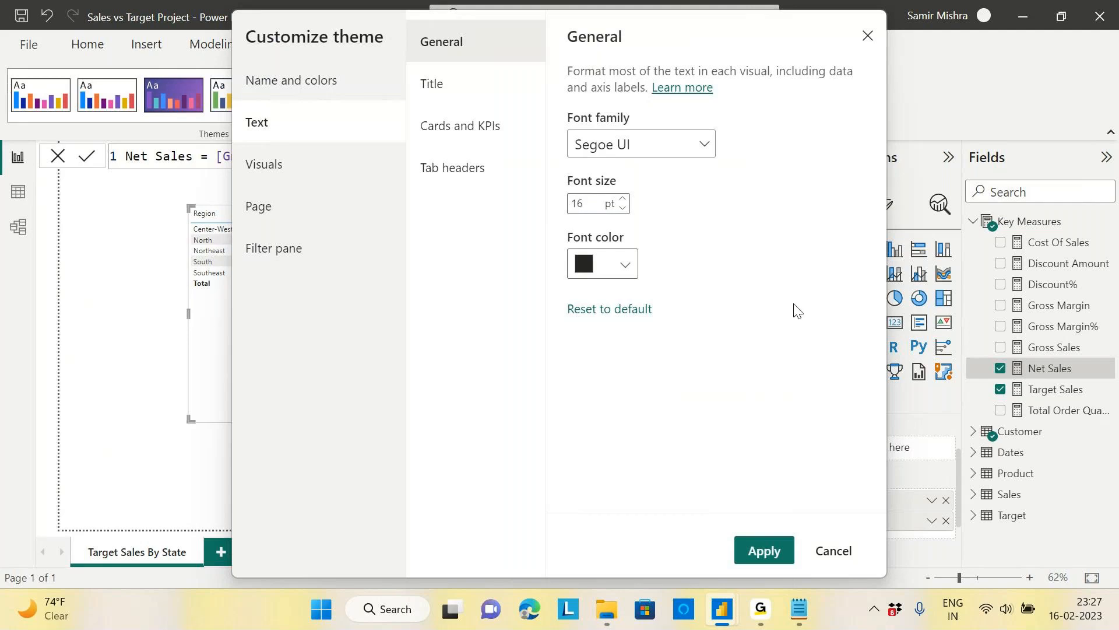
left_click(762, 557)
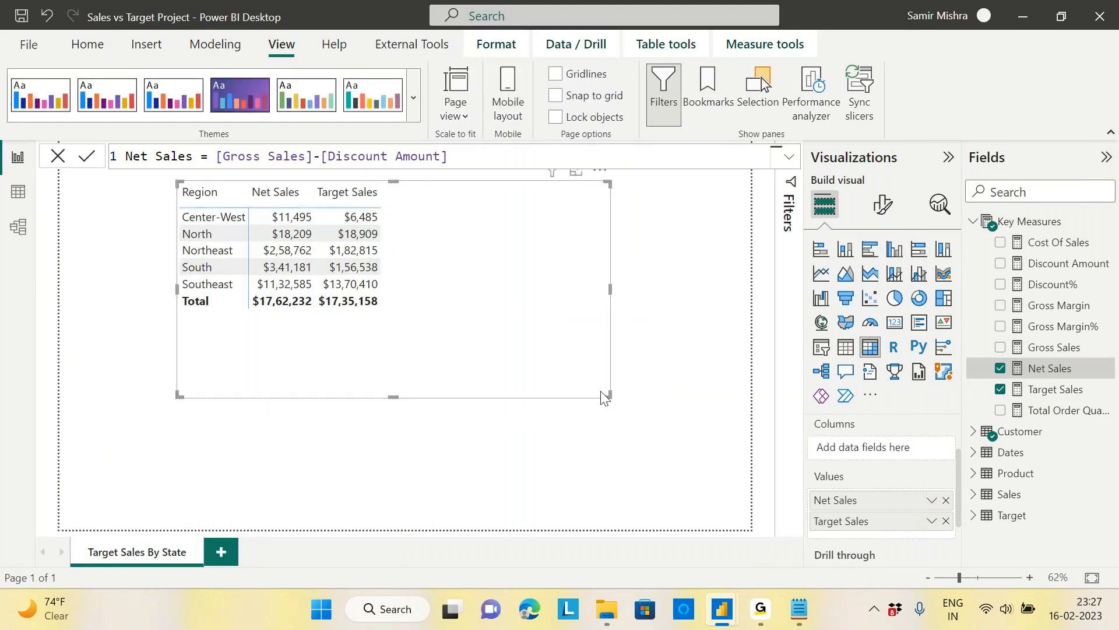
Step: Shrink the matrix closer to its content and reposition it in the upper part of the page
left_click_drag(607, 395, 612, 345)
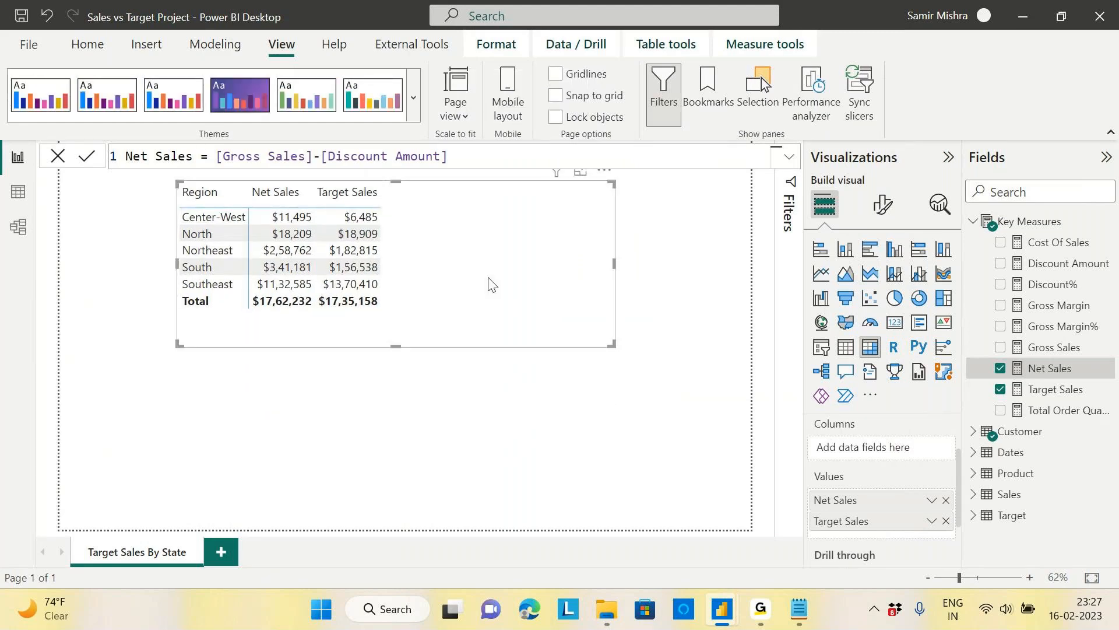
left_click_drag(489, 285, 490, 309)
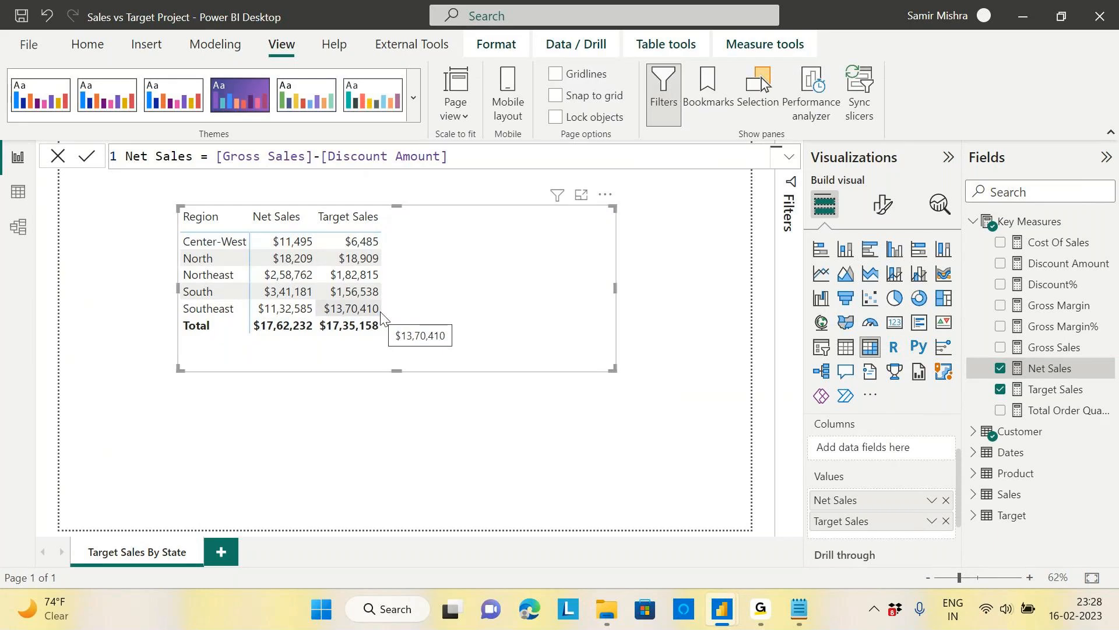
left_click_drag(499, 300, 477, 304)
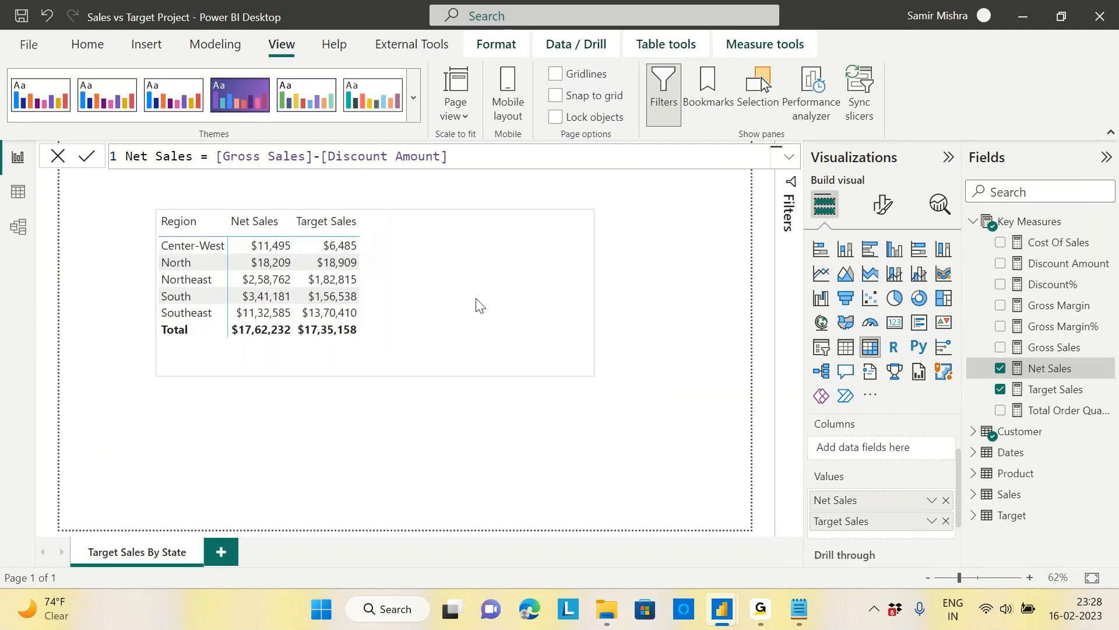
left_click_drag(588, 372, 521, 352)
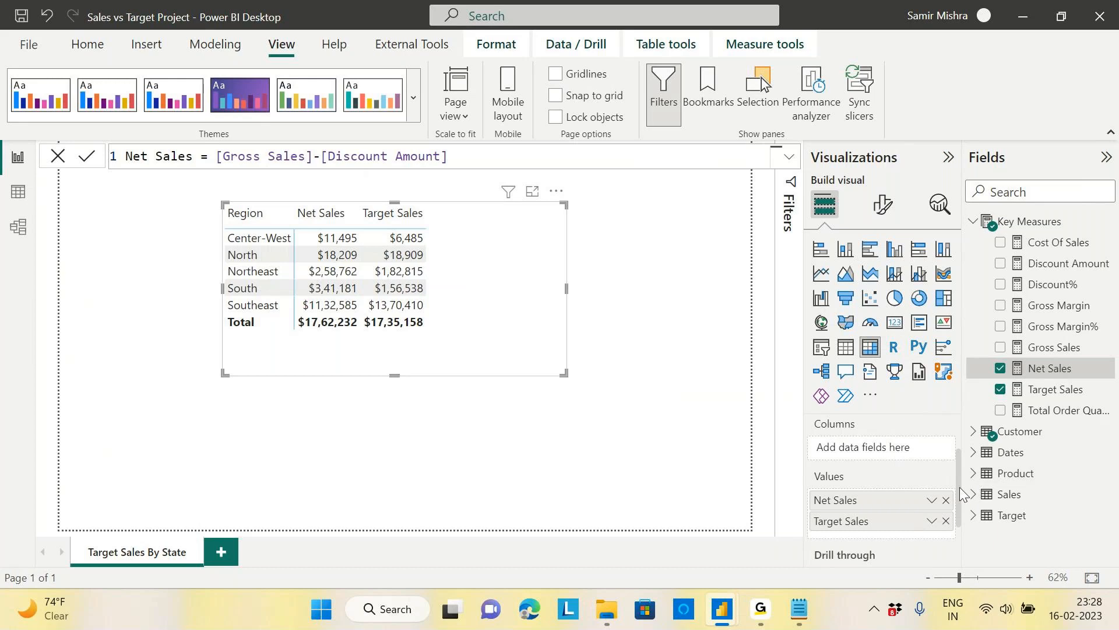
Step: Add State from the Customer table below Region in the matrix rows, and shift and shrink the visual
left_click_drag(960, 492, 965, 446)
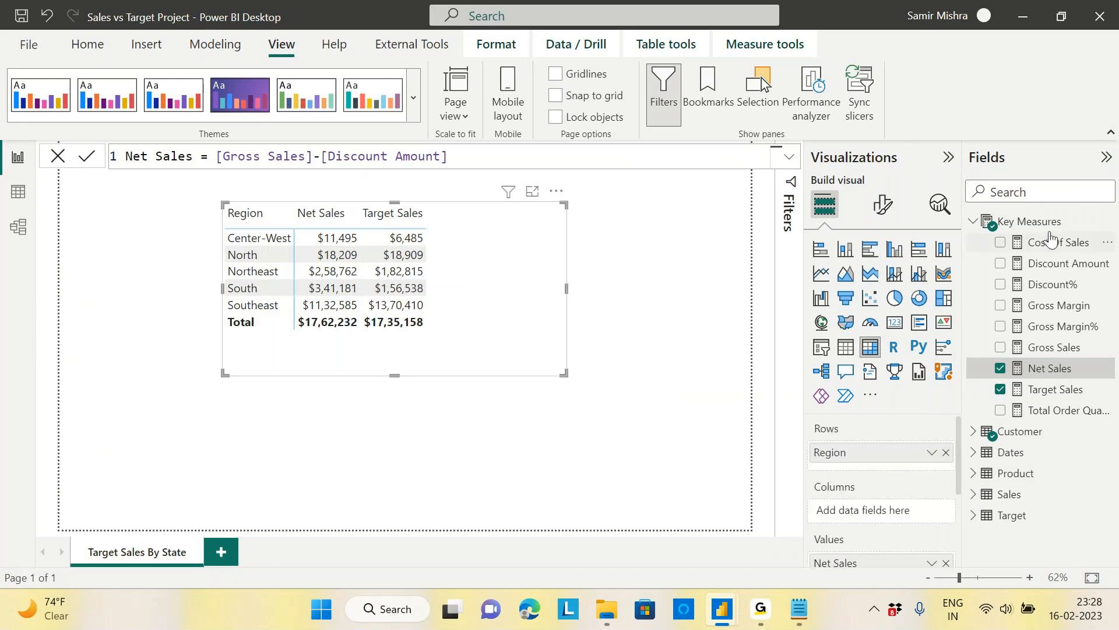
left_click(972, 224)
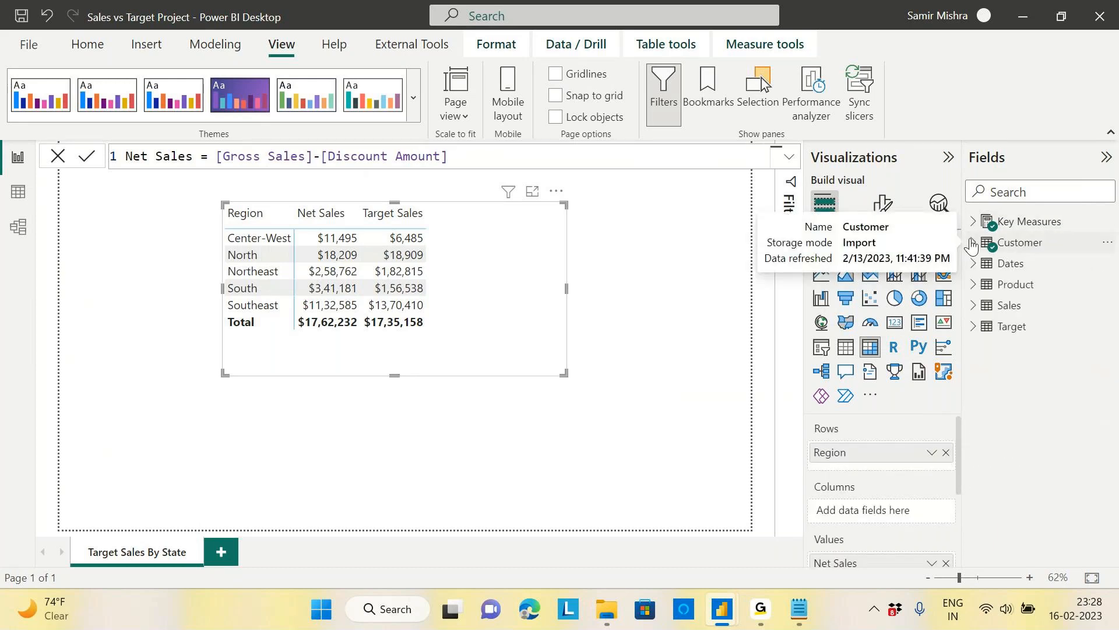
left_click(972, 243)
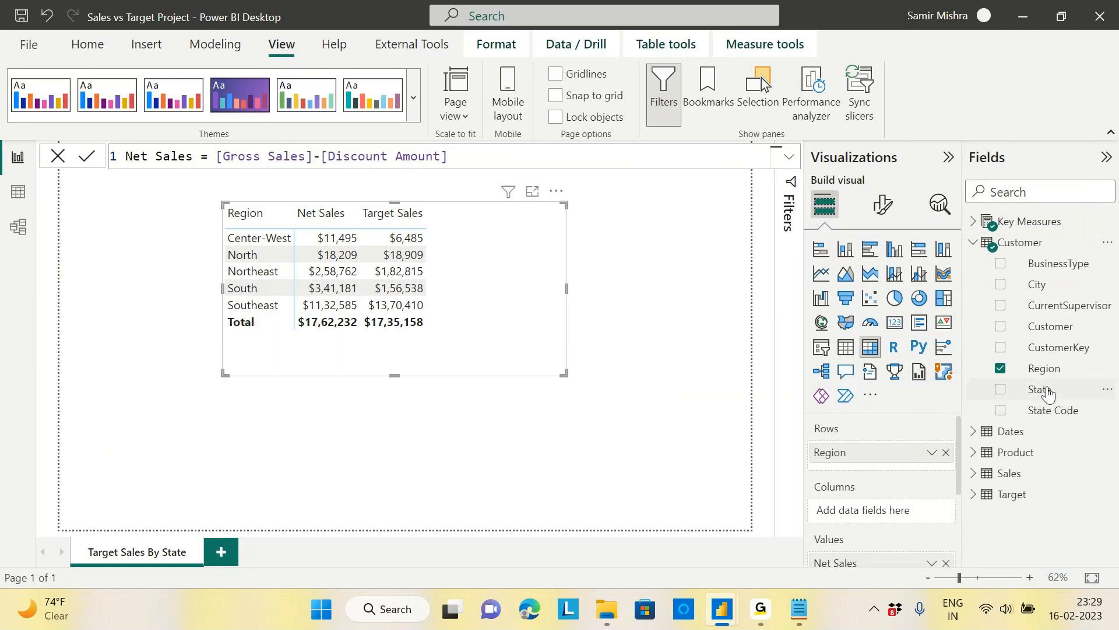
left_click_drag(1046, 389, 883, 466)
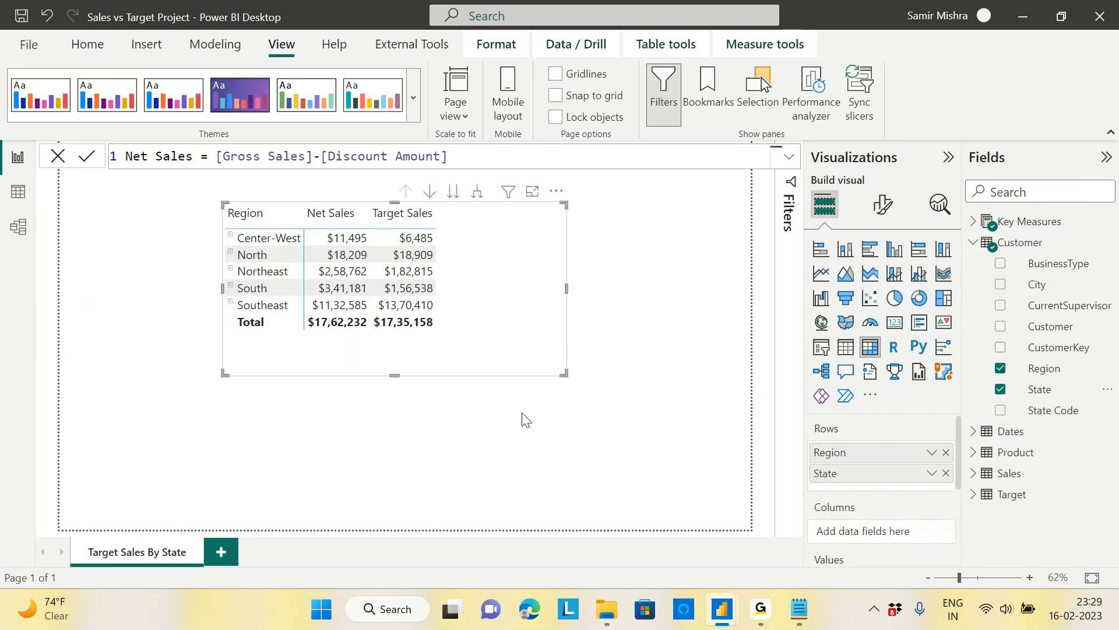
left_click_drag(523, 305, 504, 301)
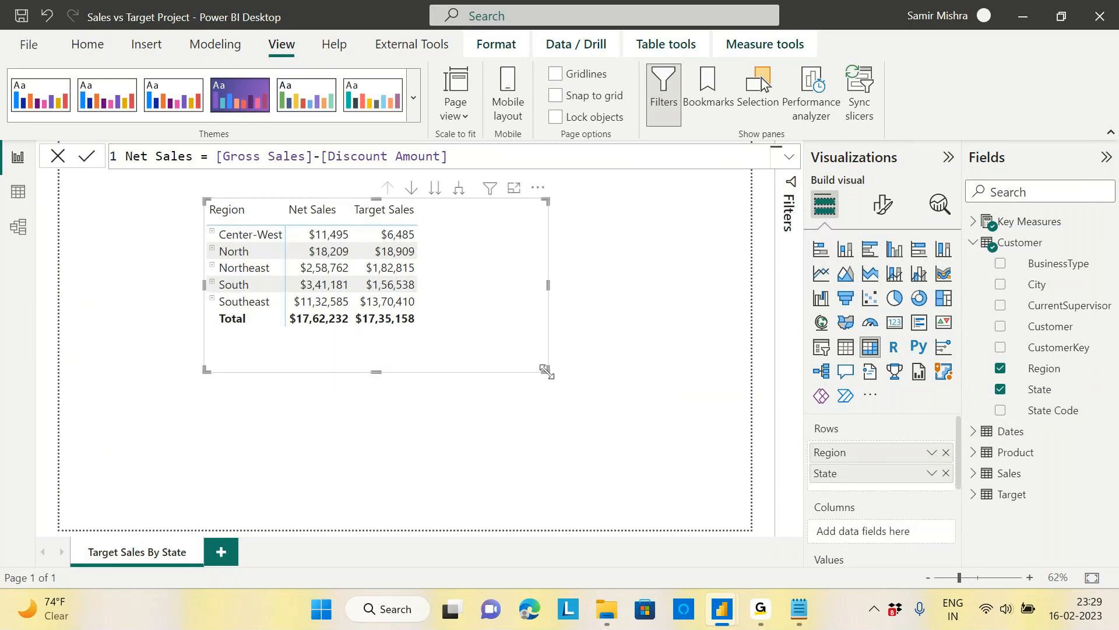
left_click_drag(546, 371, 499, 348)
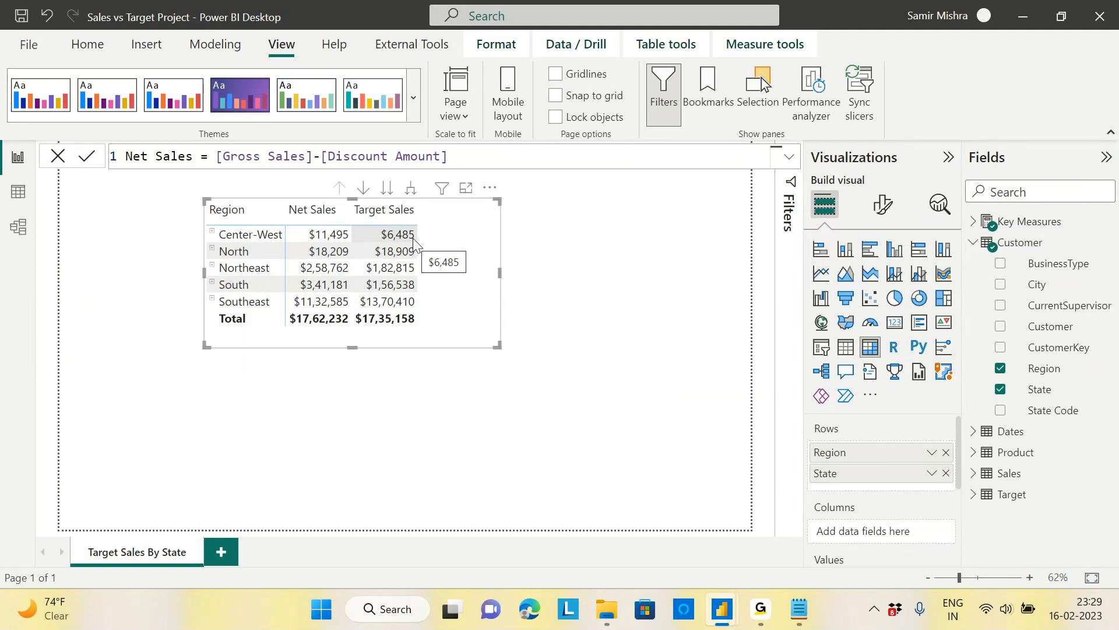
Step: Expand Center-West, North and Northeast one at a time to compare state figures, leaving Northeast expanded and enlarging the matrix to fit its states
left_click(211, 232)
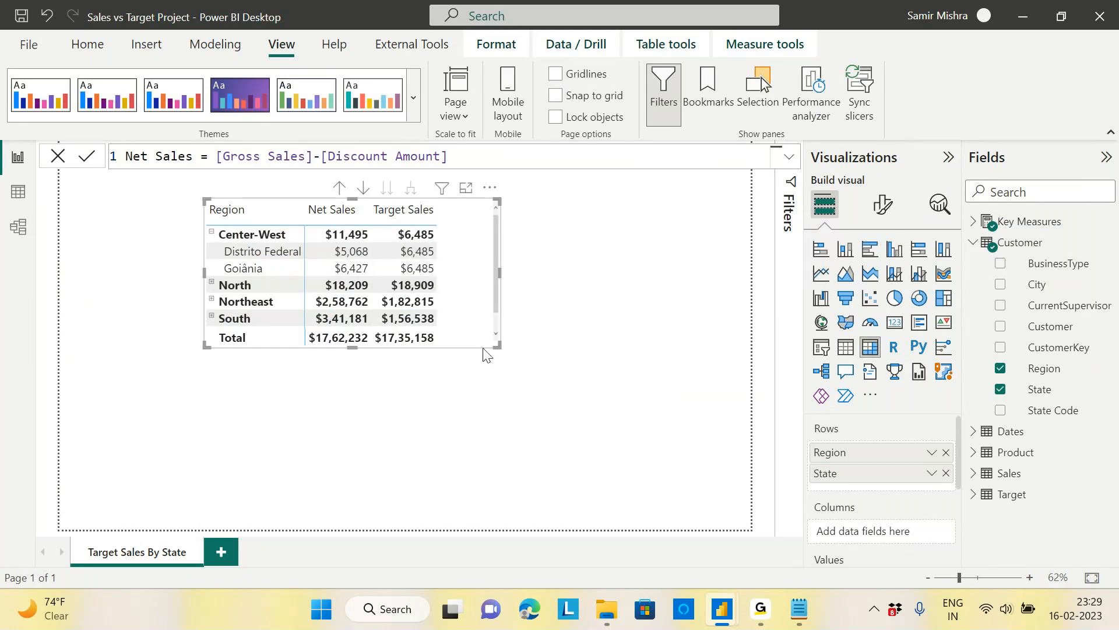
left_click_drag(495, 345, 498, 388)
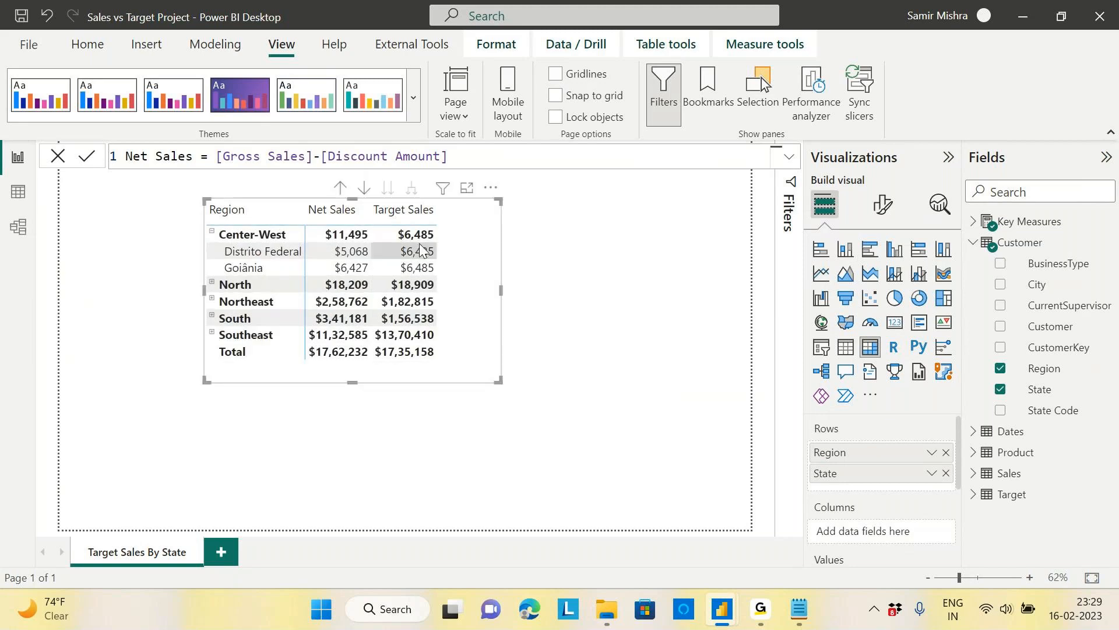
left_click(211, 231)
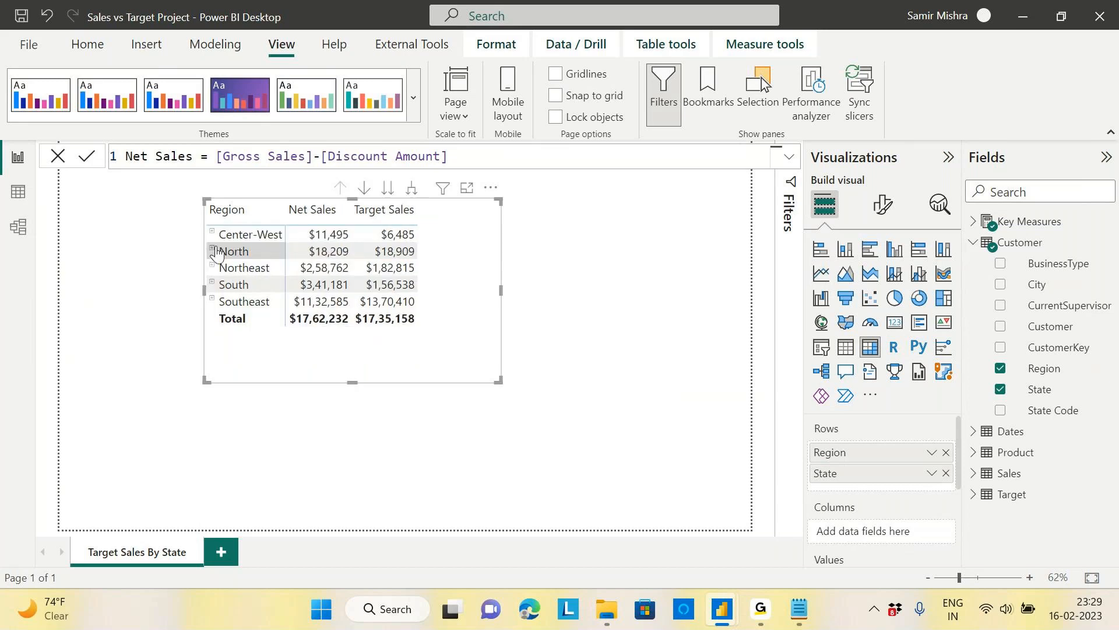
left_click(212, 248)
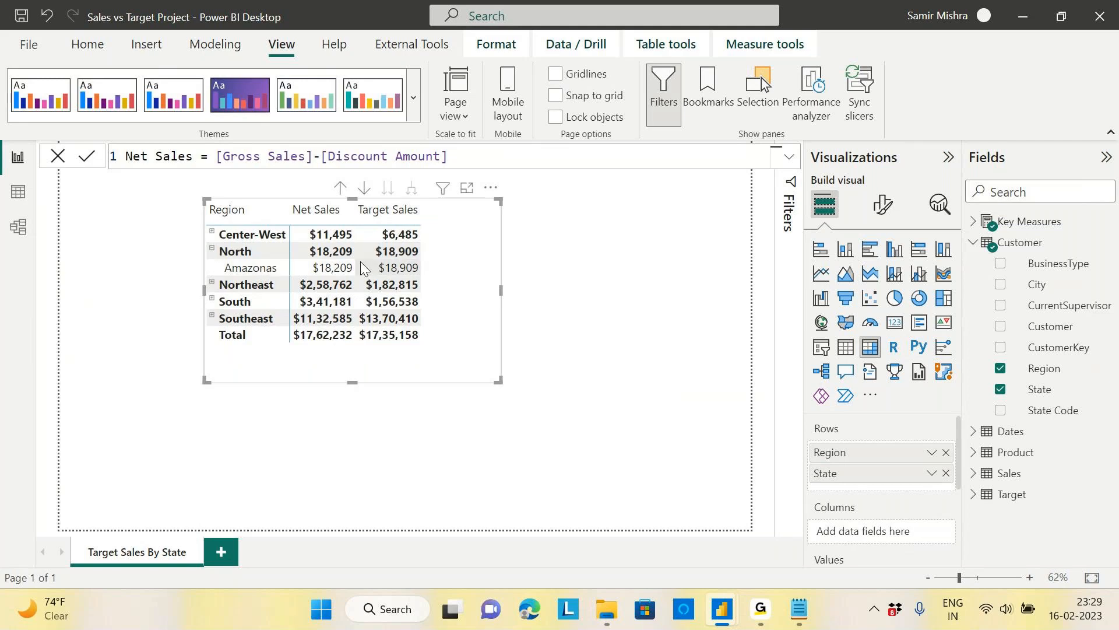
left_click(212, 248)
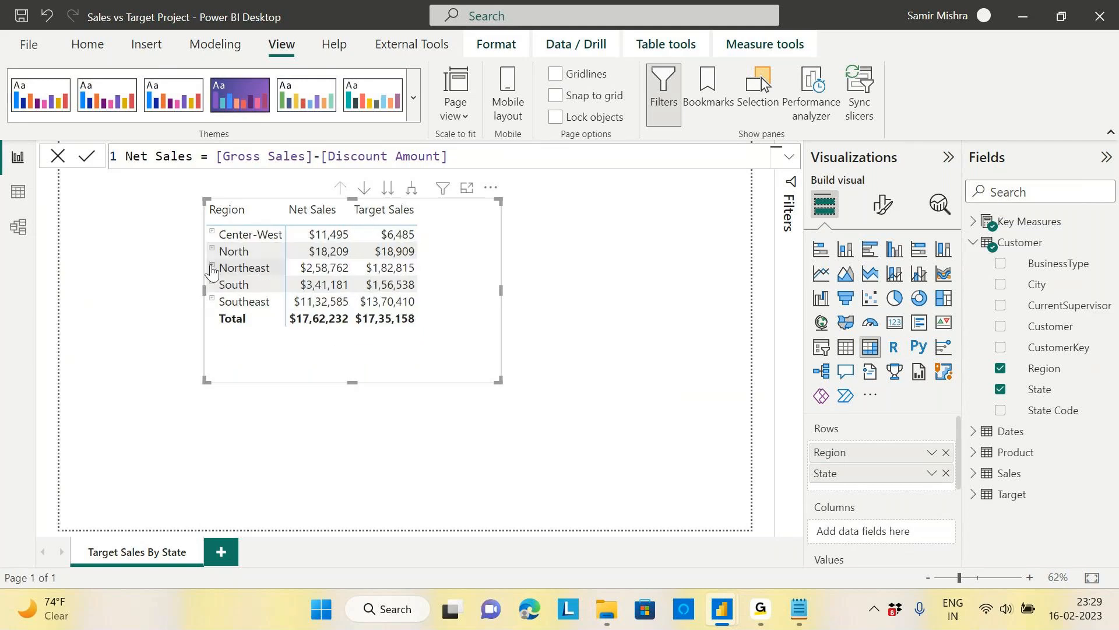
left_click(211, 267)
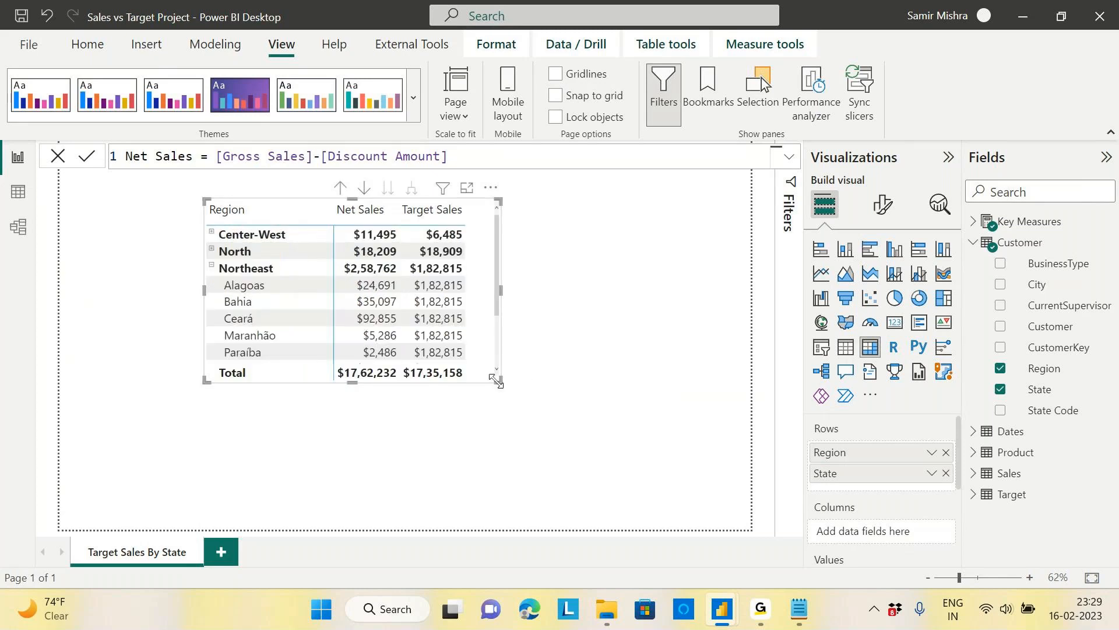
left_click_drag(496, 380, 531, 486)
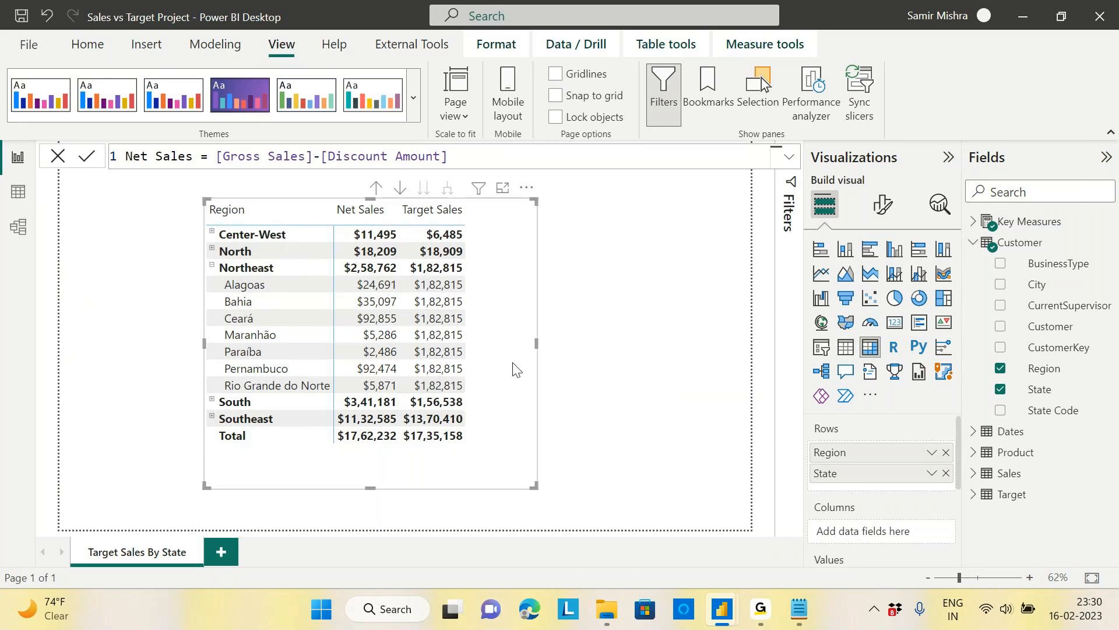
Step: Replace State with State Code below Region in the matrix rows, and shift the visual slightly upward
left_click(946, 473)
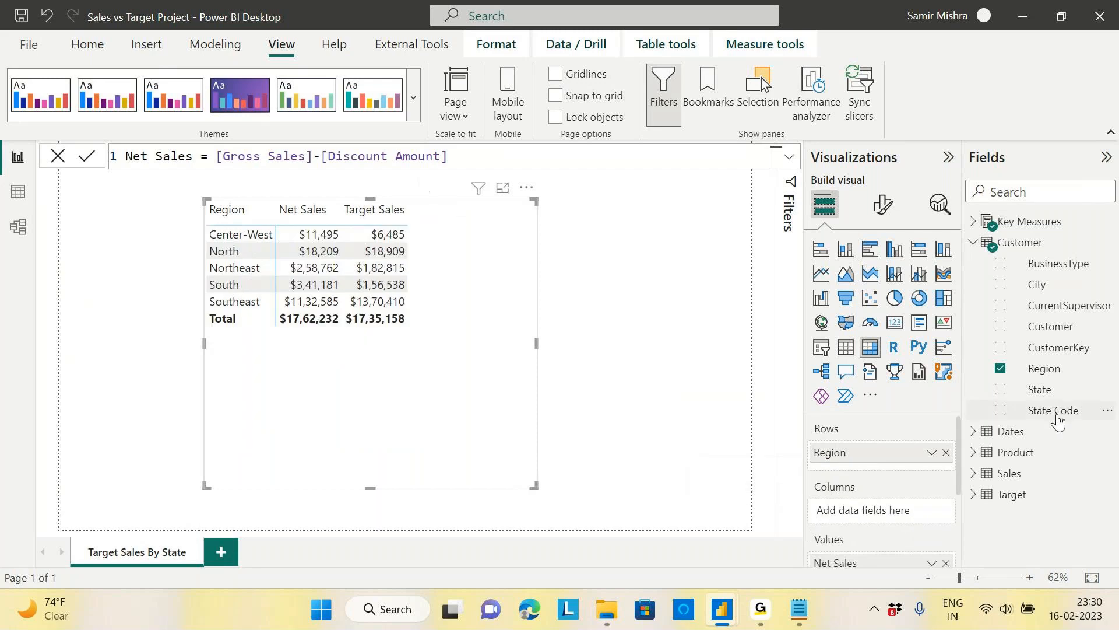
left_click_drag(1056, 415, 898, 475)
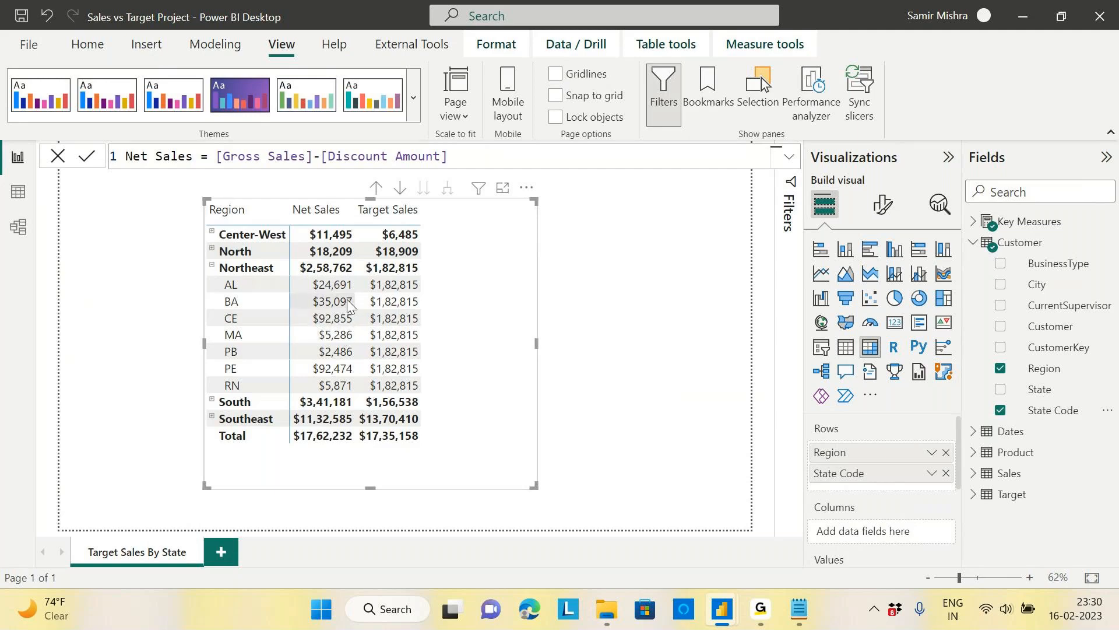
mouse_move(409, 392)
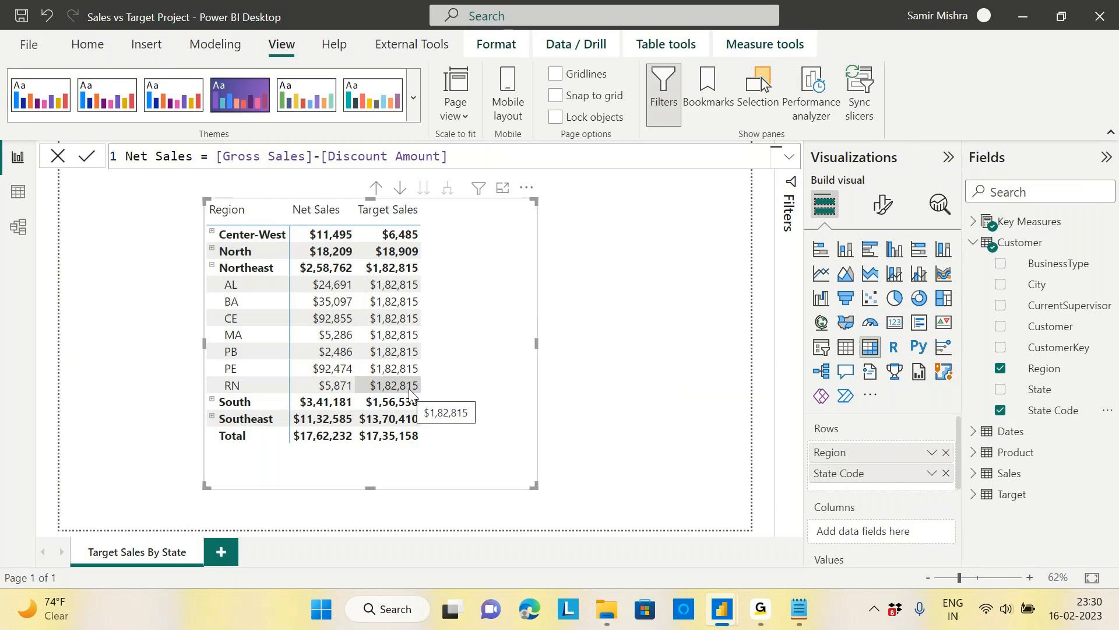
left_click_drag(500, 325, 506, 315)
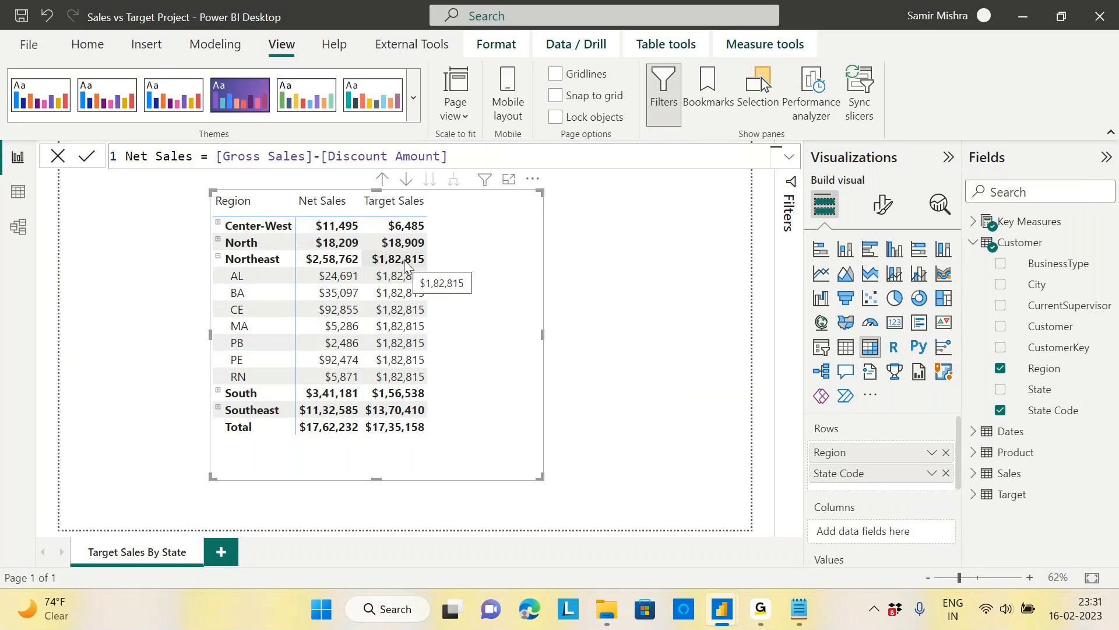
Step: Collapse and re-expand the Northeast region to compare its overall target with the targets of its state codes
left_click(233, 257)
left_click(230, 259)
left_click(217, 256)
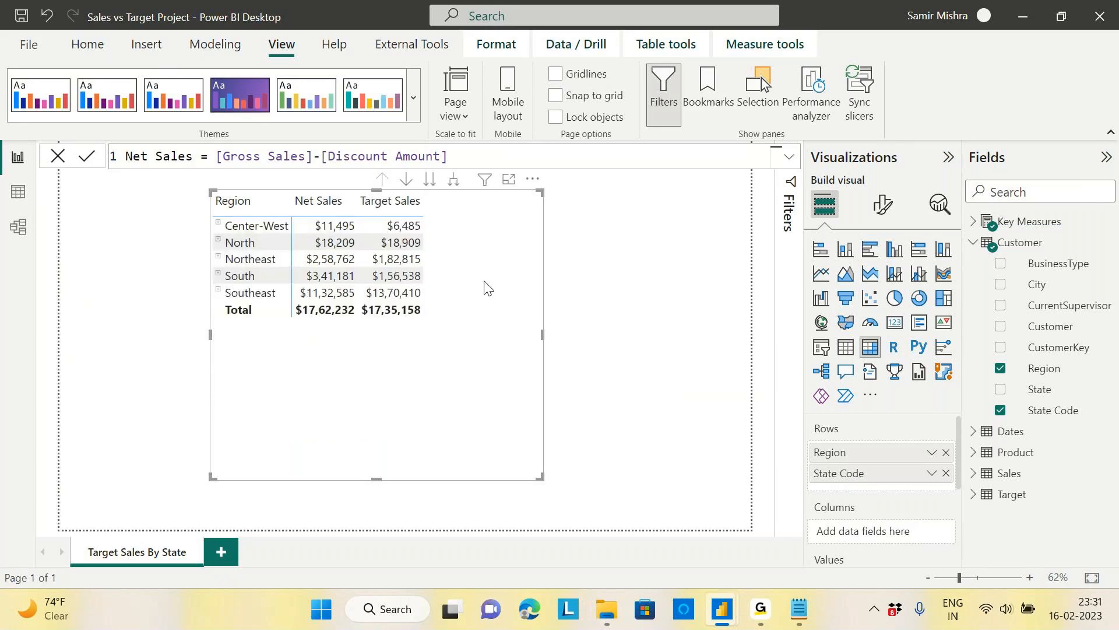
left_click(218, 257)
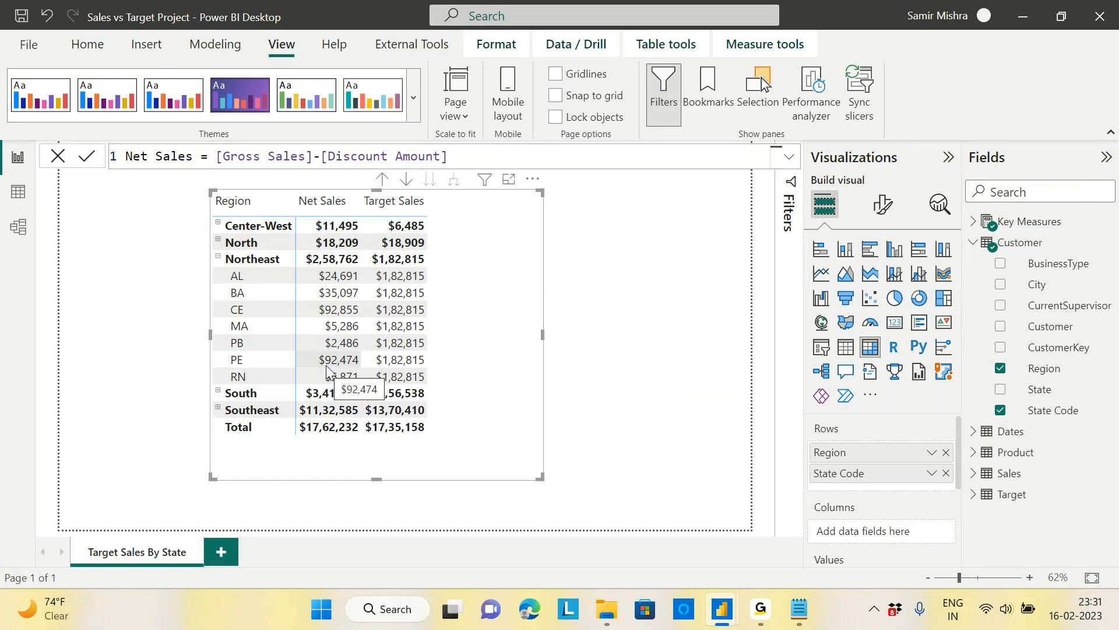
Step: Examine the Region relationship between the Target and Customer tables in the data model diagram, nudging the Target table upward
left_click(23, 235)
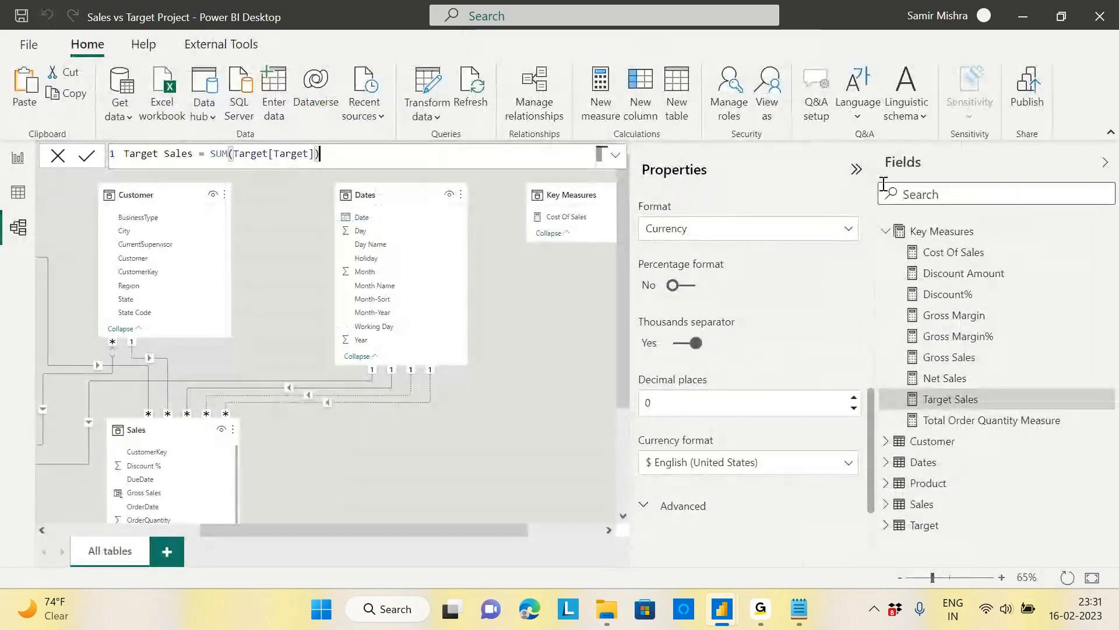
left_click(857, 169)
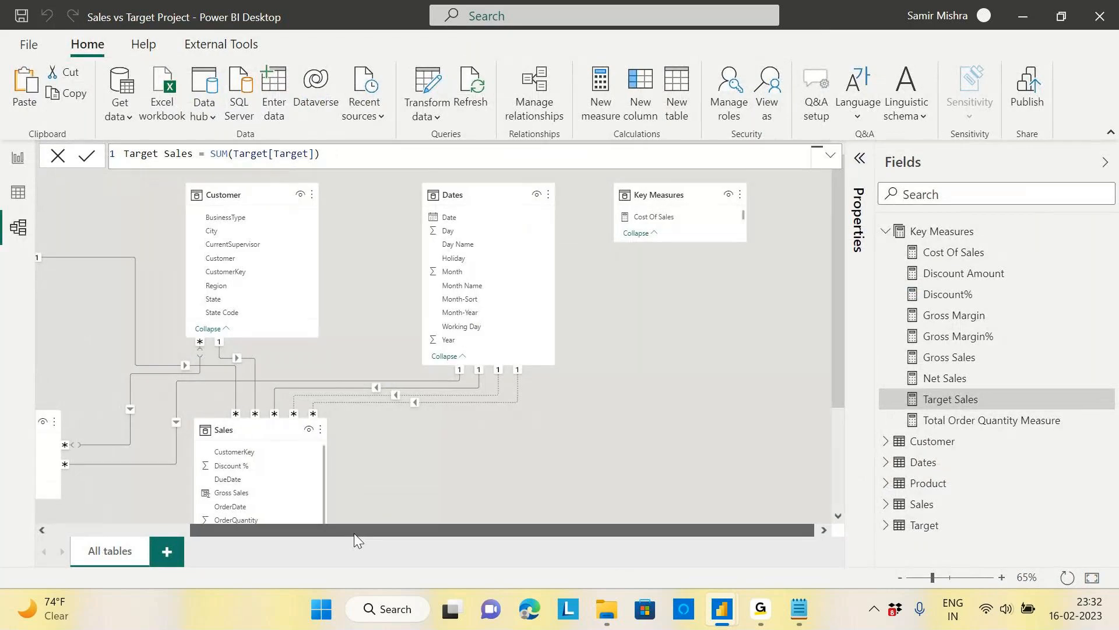
left_click_drag(354, 533, 165, 503)
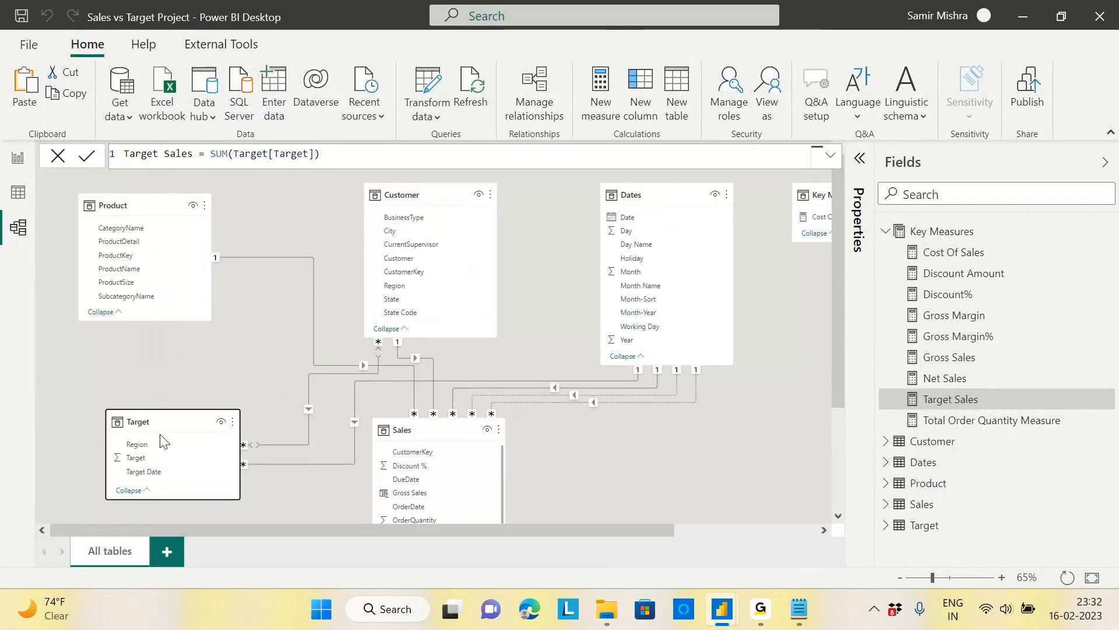
left_click_drag(175, 425, 167, 402)
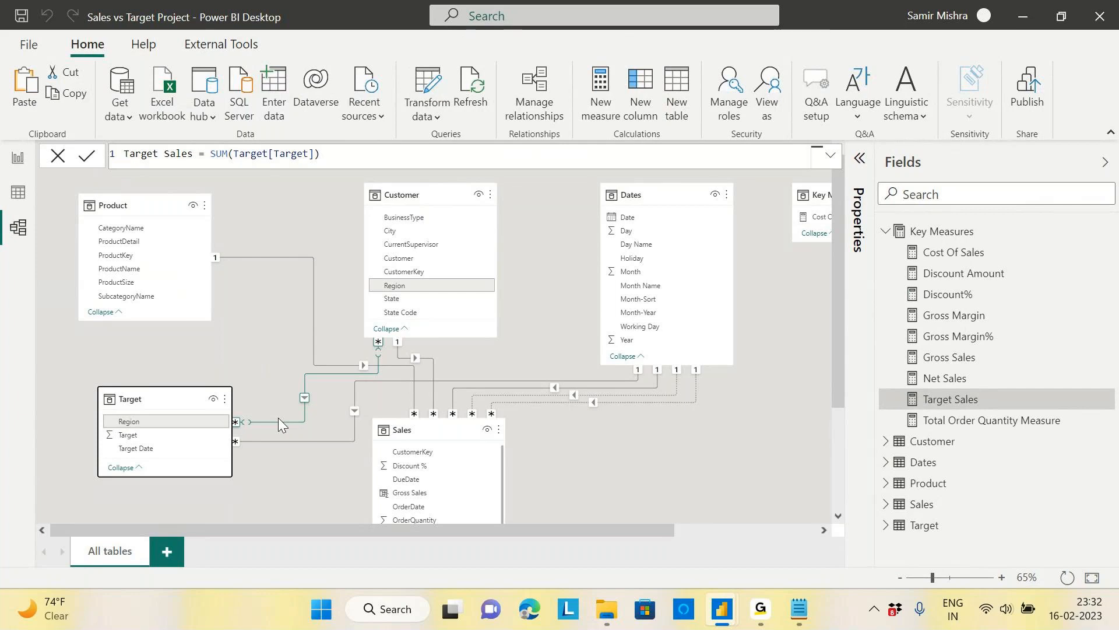
Step: Return to the report page, move the matrix up and enlarge it slightly
left_click(18, 159)
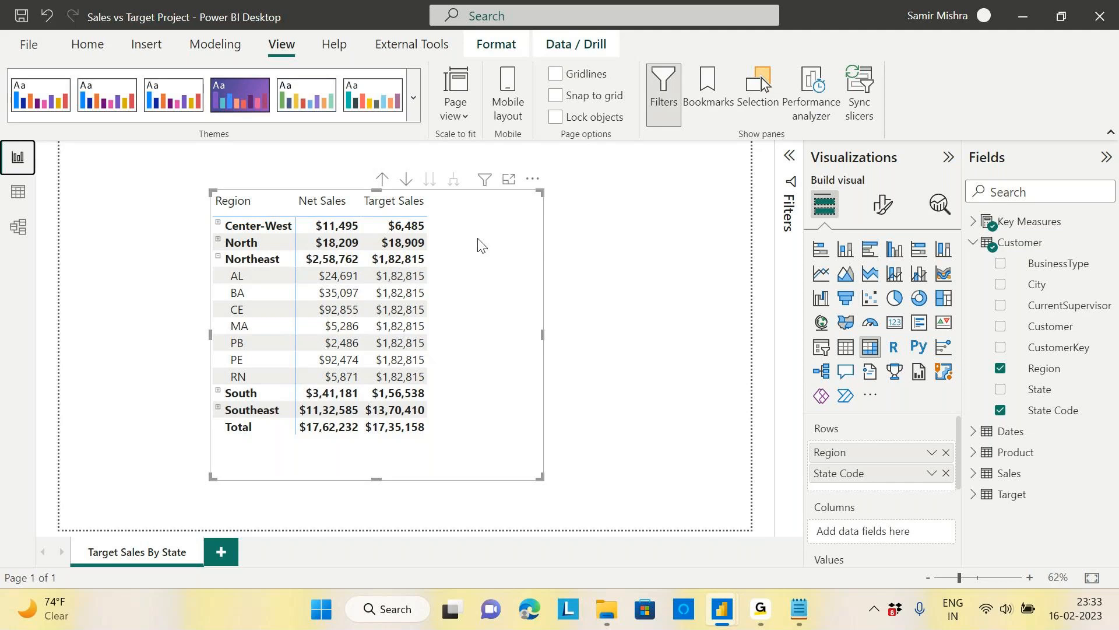
left_click_drag(478, 244, 479, 210)
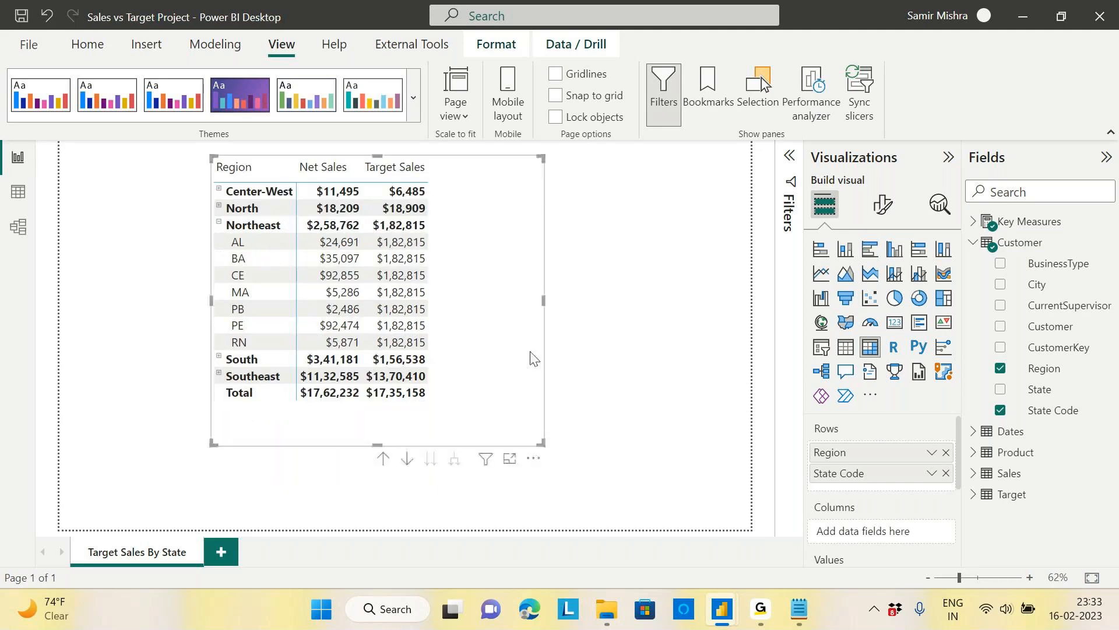
left_click_drag(543, 443, 558, 459)
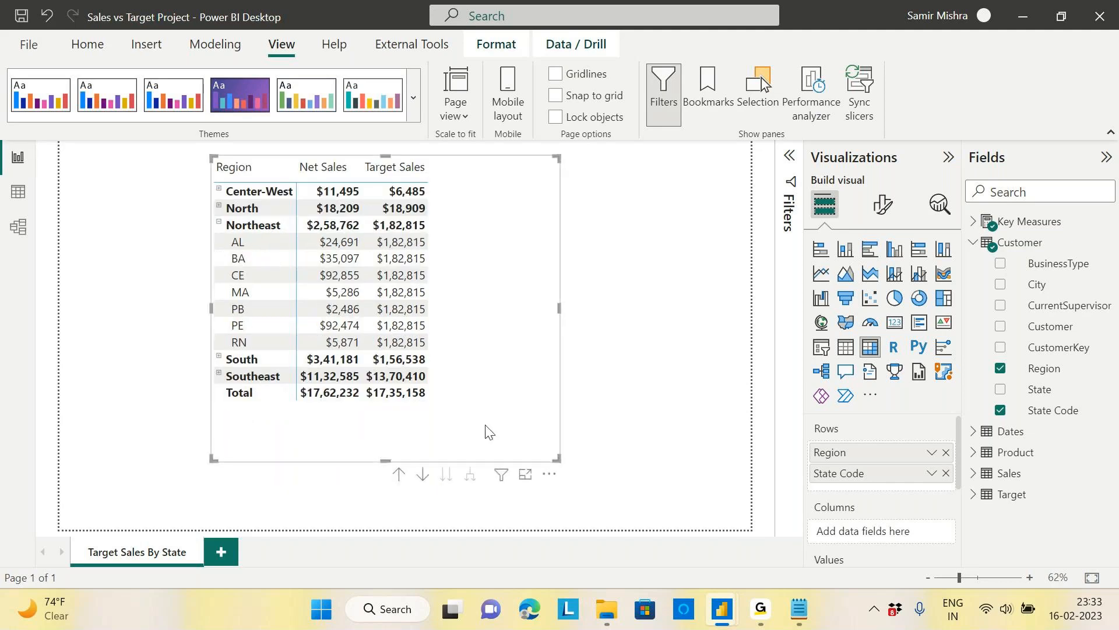
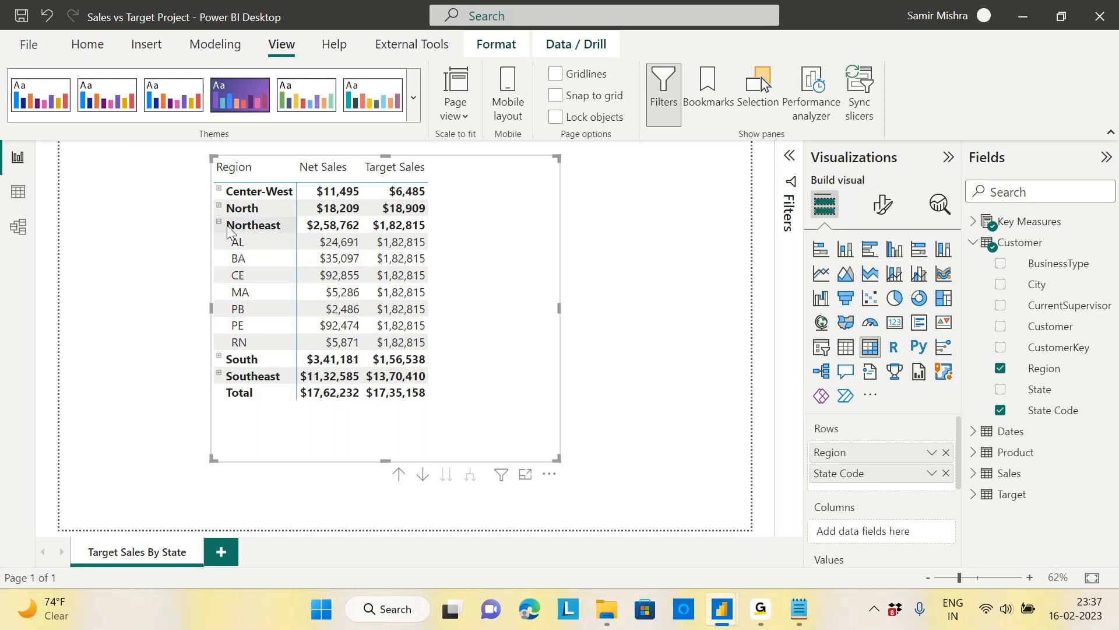
Step: Expand the North, Center-West, South and Southeast regions in the matrix to show their state codes
left_click(219, 207)
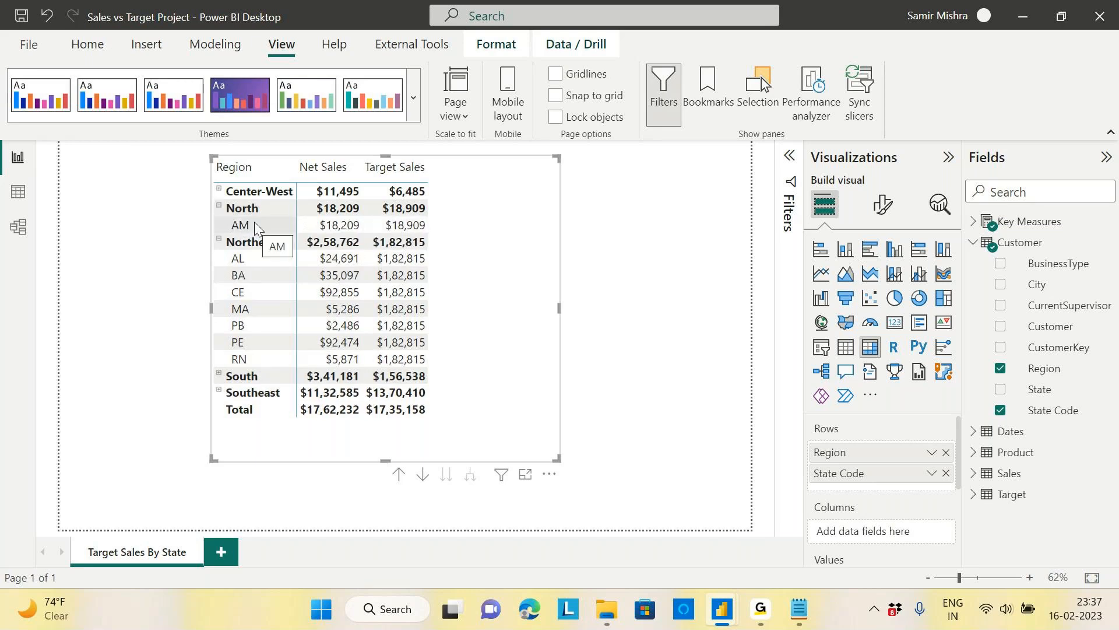
left_click(219, 190)
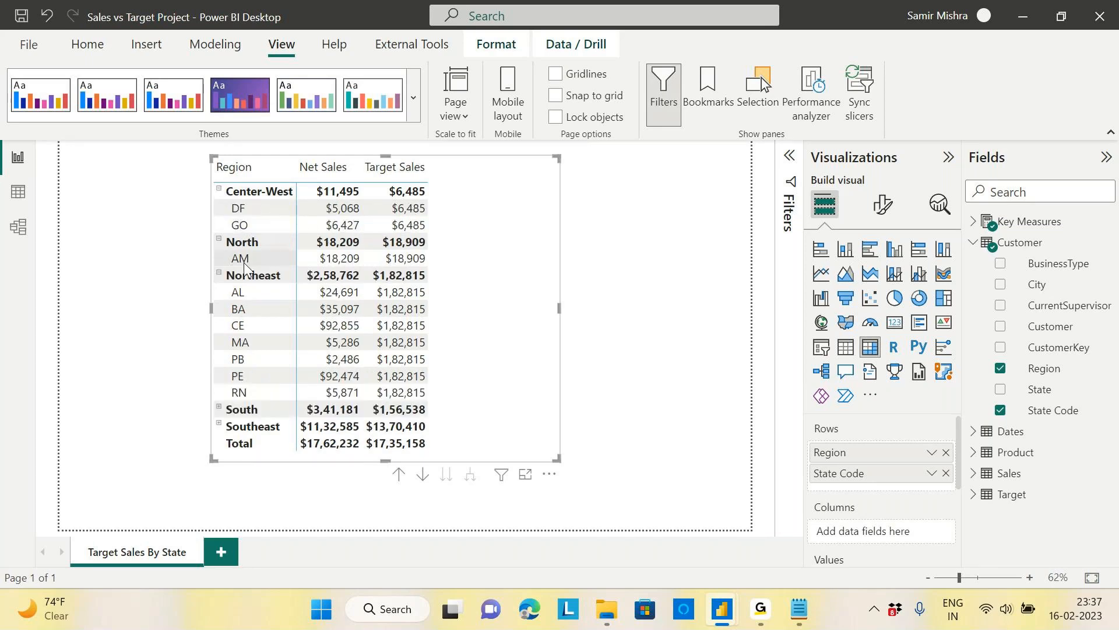
left_click(219, 407)
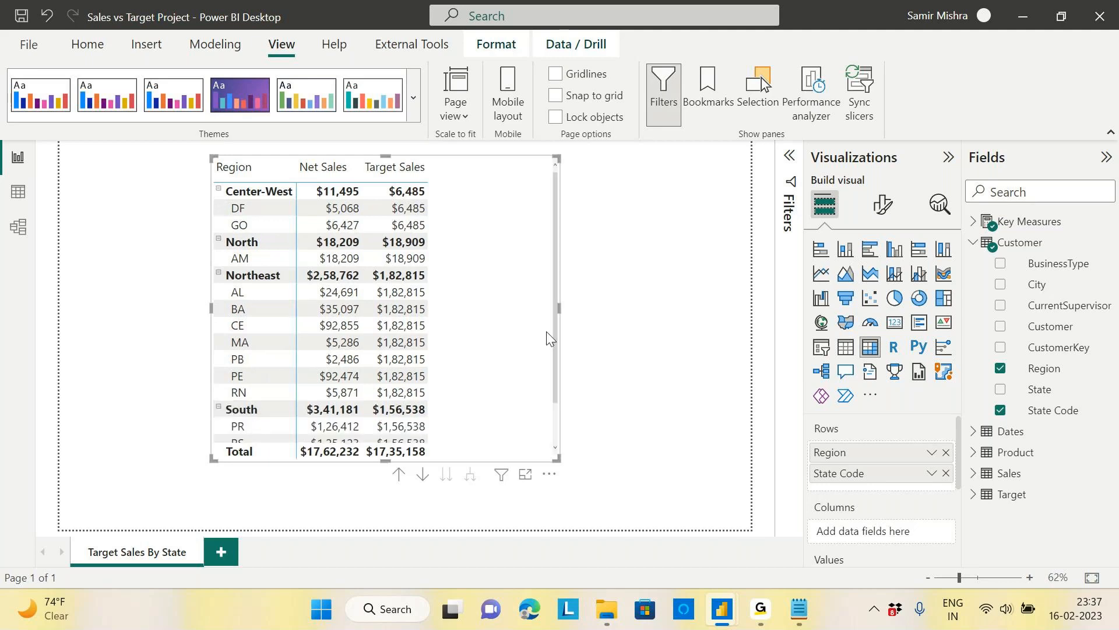
scroll(553, 331, "down", 2)
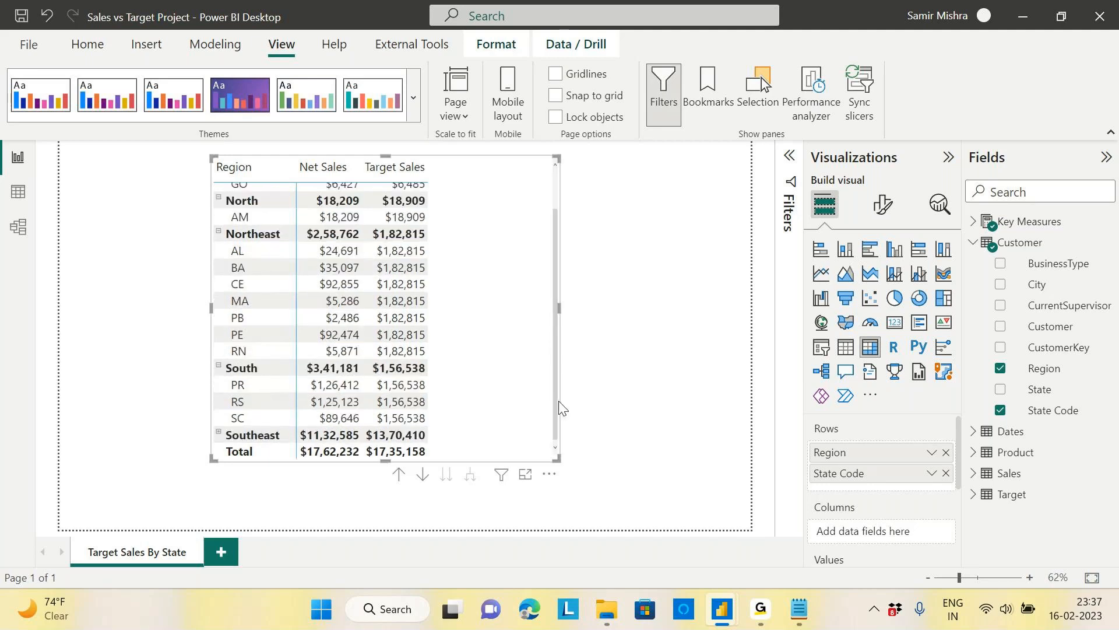
left_click(219, 432)
Step: Enlarge the matrix in height and width and reposition it to fill more of the page
left_click_drag(556, 459, 559, 525)
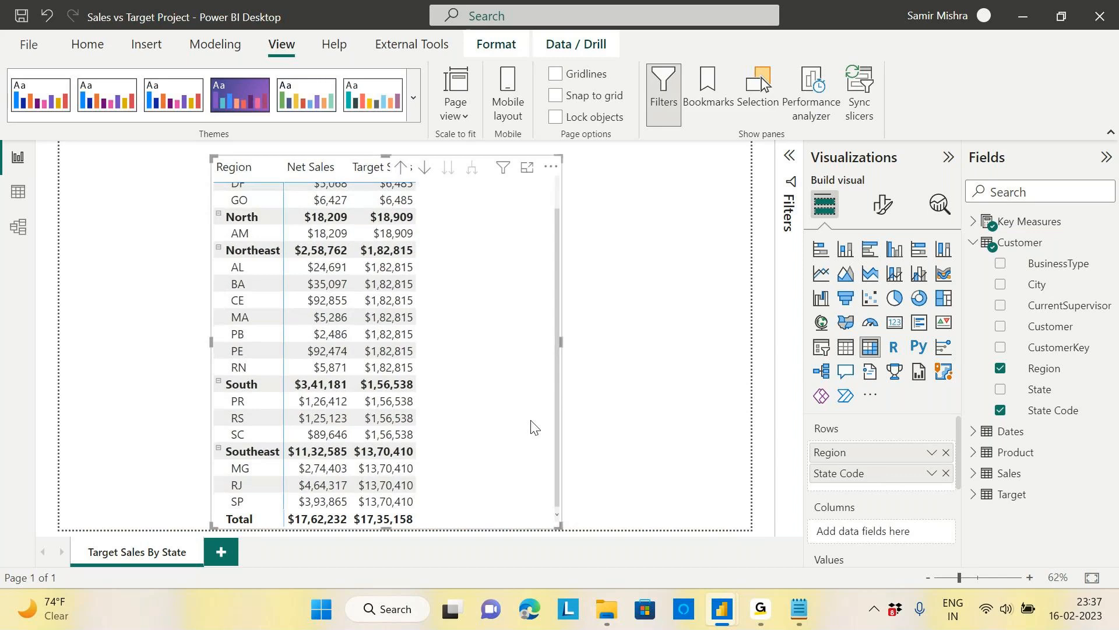
left_click_drag(532, 427, 552, 408)
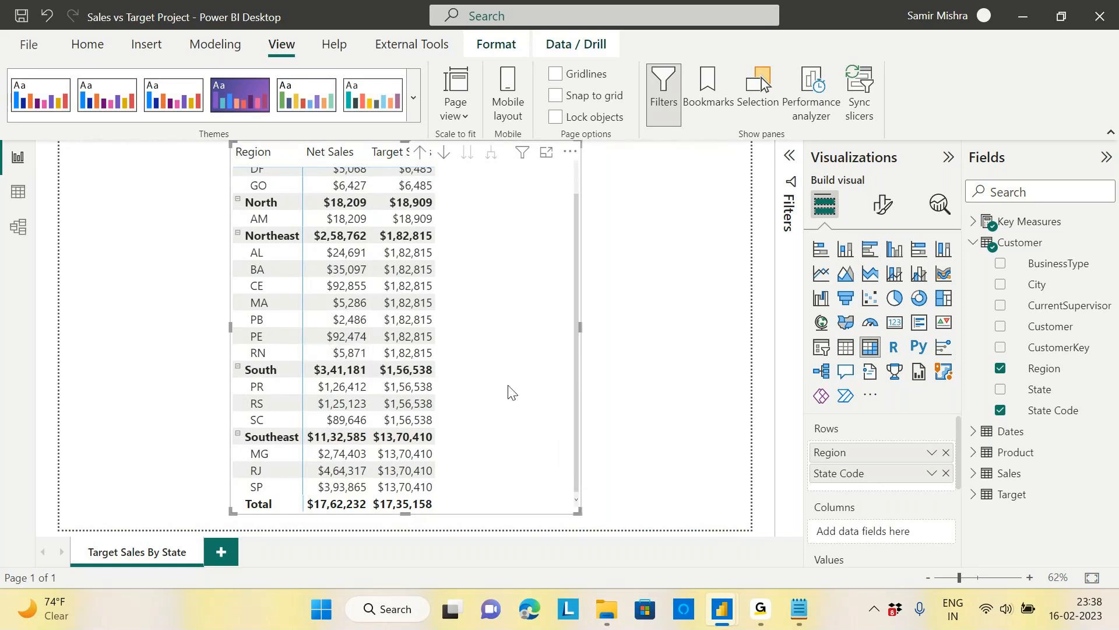
scroll(554, 355, "up", 1)
scroll(584, 332, "up", 1)
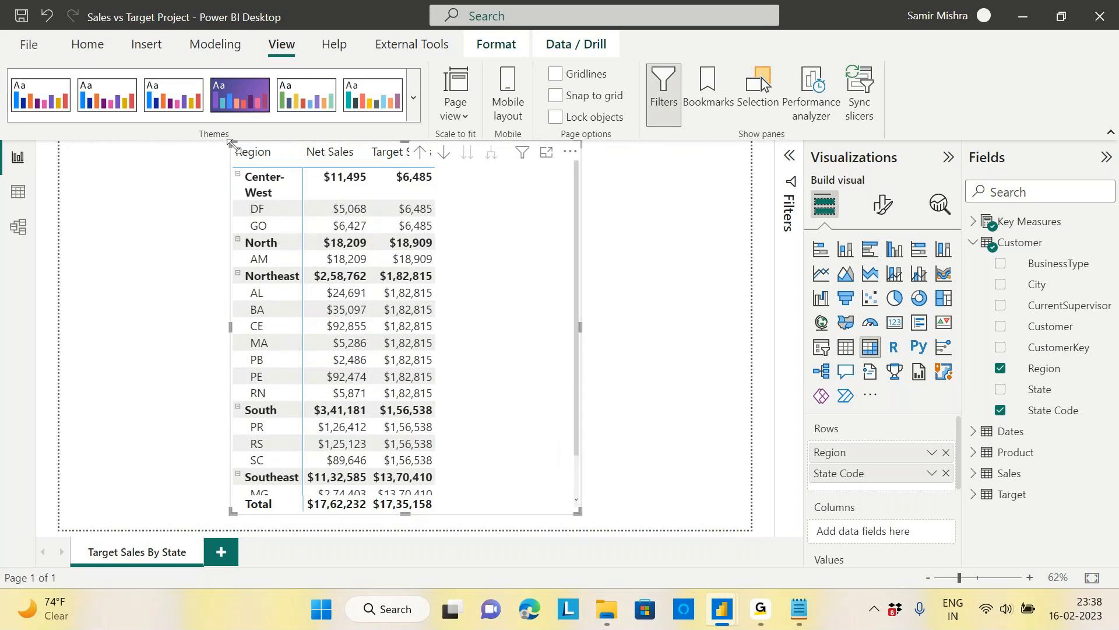
left_click_drag(230, 143, 150, 149)
left_click_drag(473, 336, 537, 328)
left_click_drag(632, 504, 634, 515)
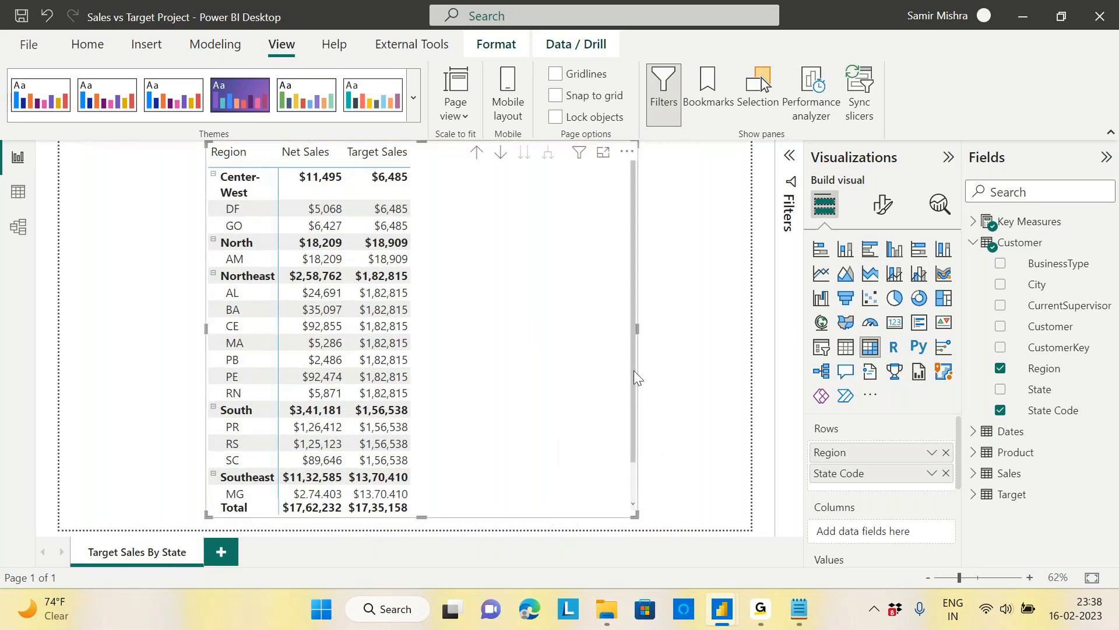
Step: Widen the matrix's Region column so Center-West fits on one line, and shift the visual slightly
scroll(634, 369, "down", 1)
scroll(639, 367, "up", 1)
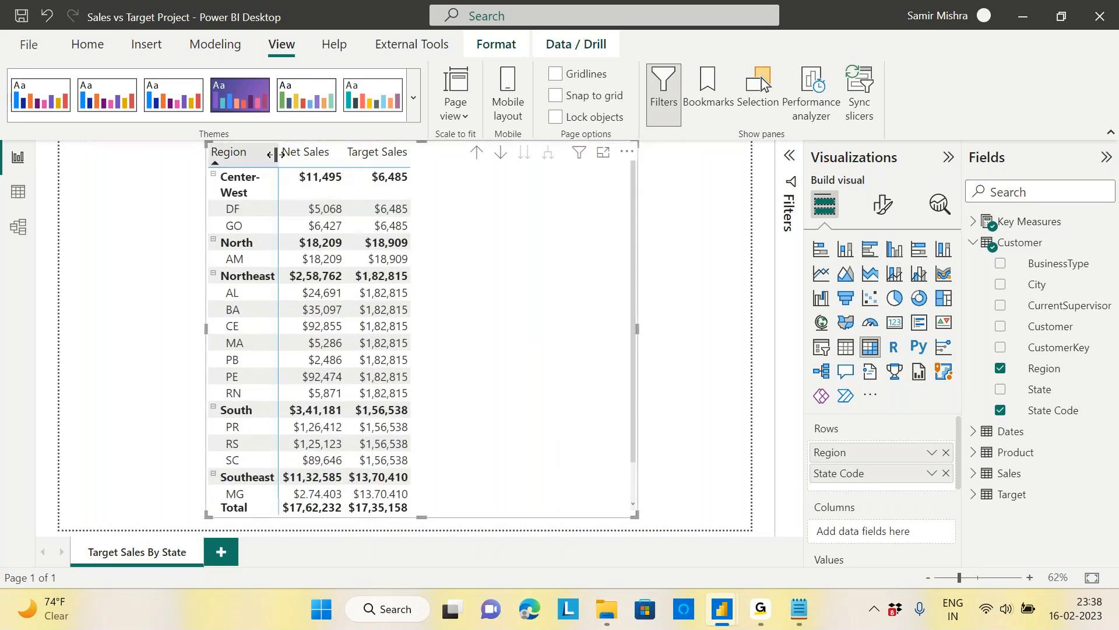
left_click_drag(276, 154, 306, 157)
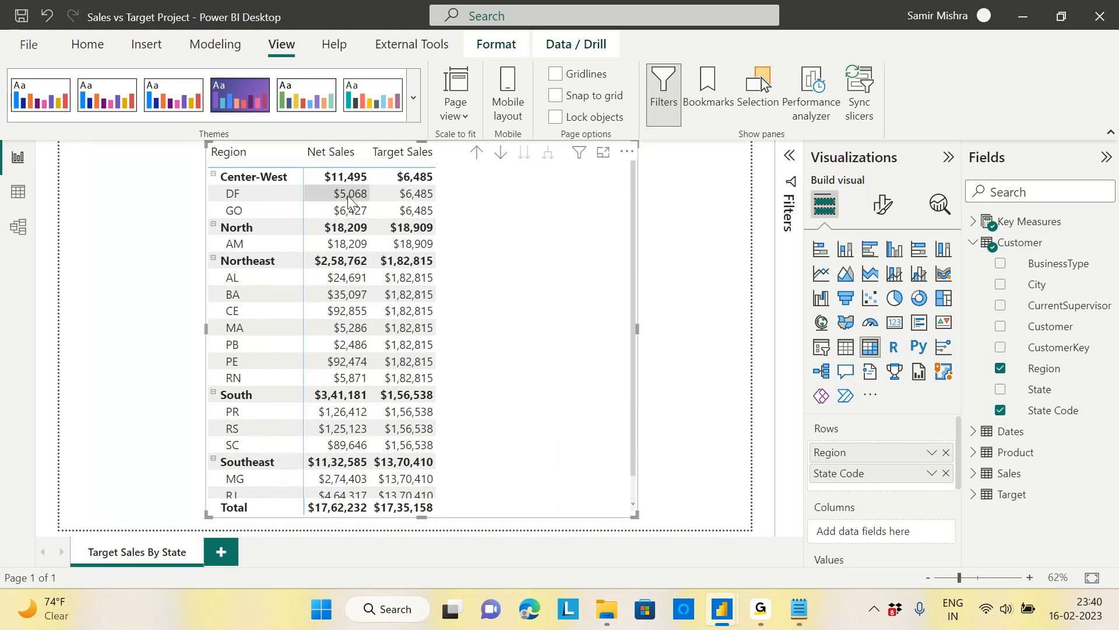
mouse_move(347, 194)
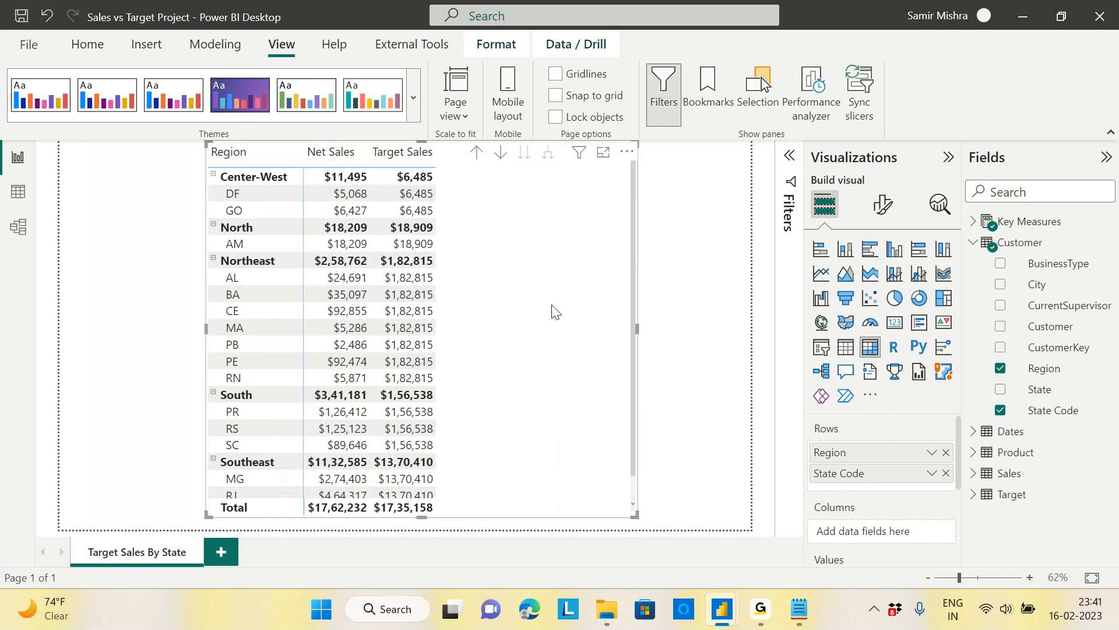
left_click_drag(552, 312, 535, 318)
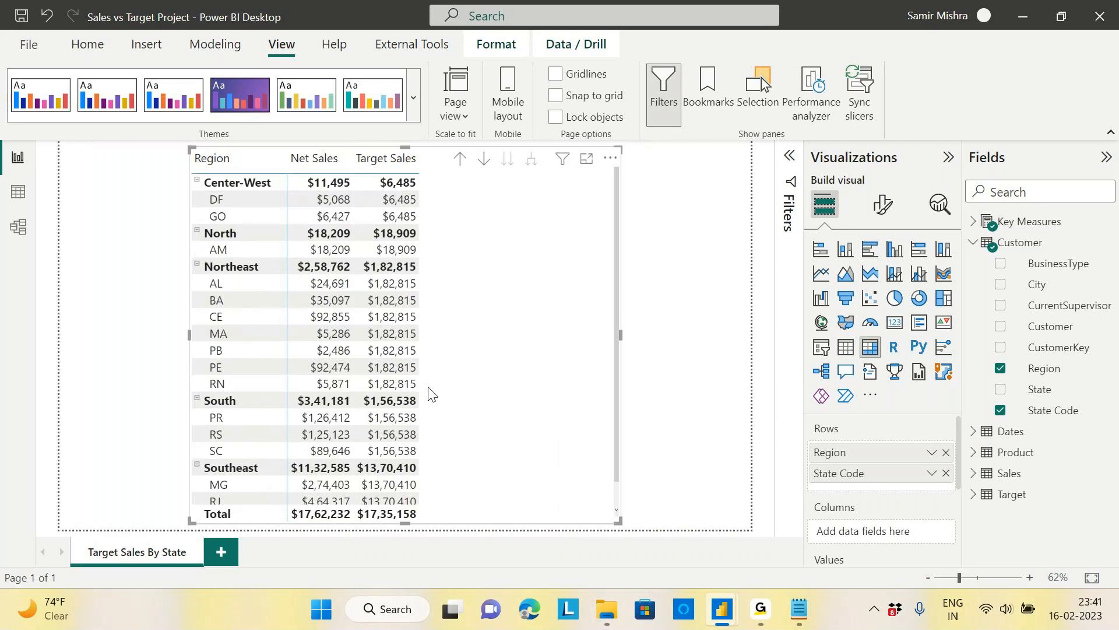
Step: Create a new measure named Target Sales By State in Key Measures, with a second line for its formula
left_click(1043, 244)
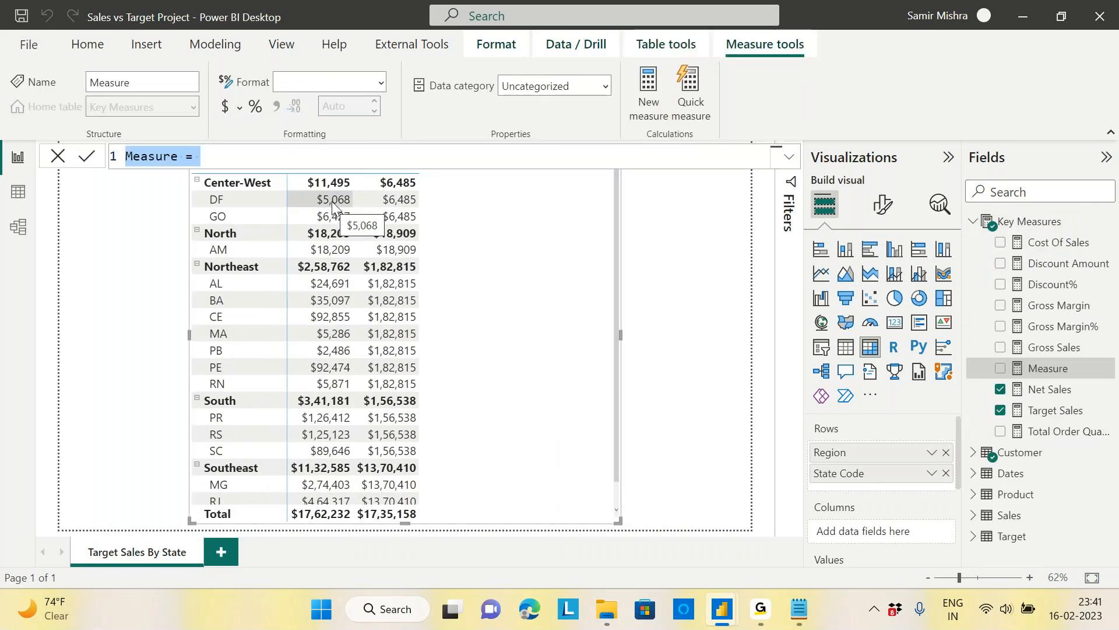
key("Caps_Lock")
type("T")
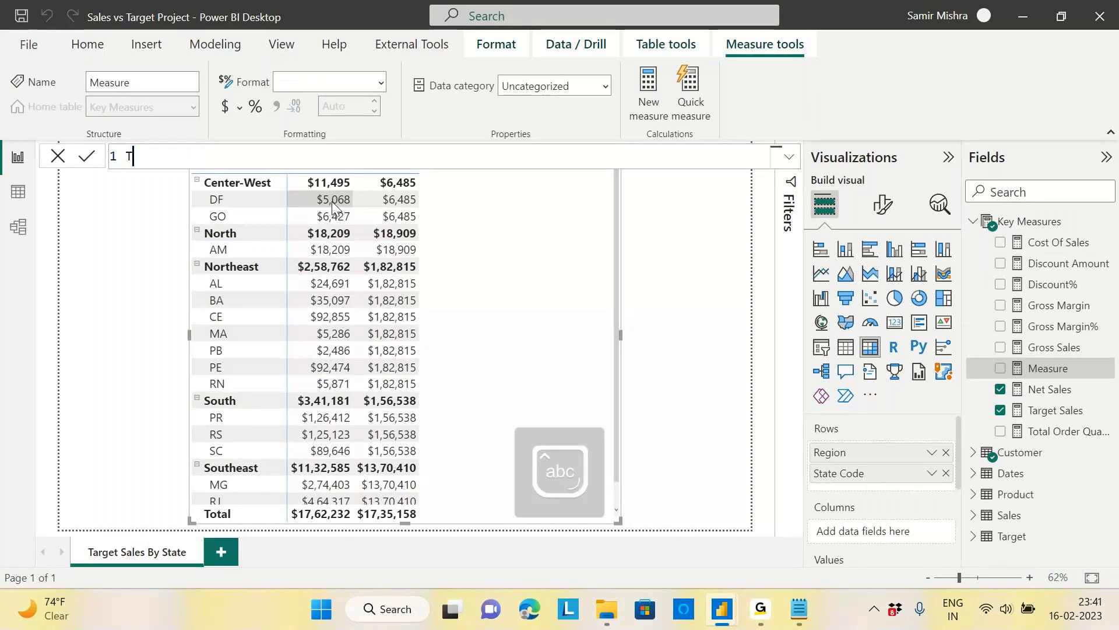
type("arget ")
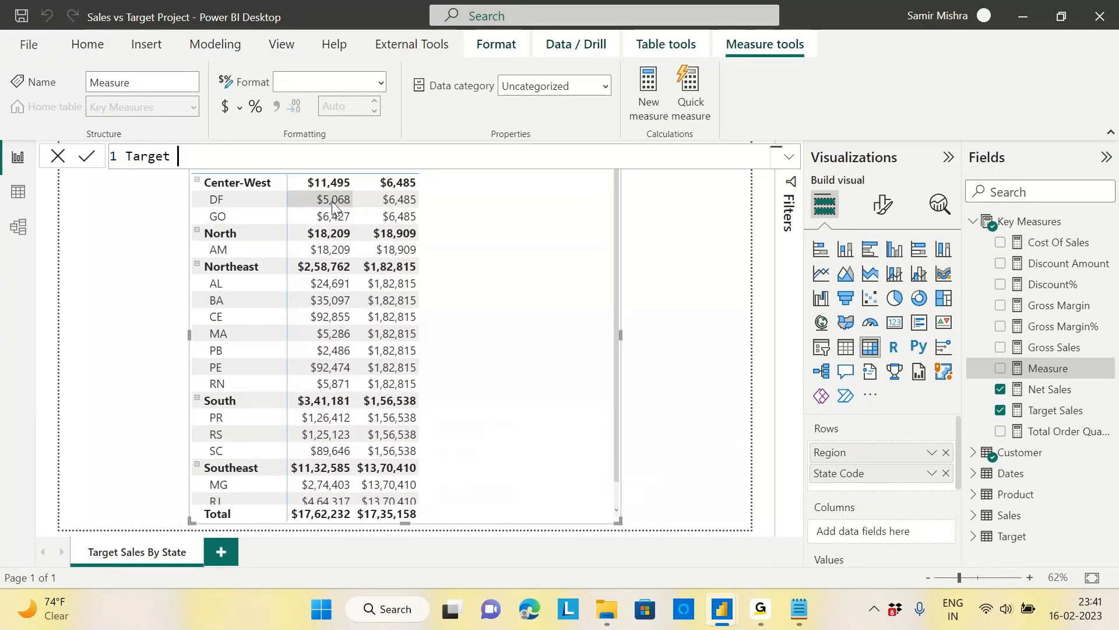
type("Sales By ")
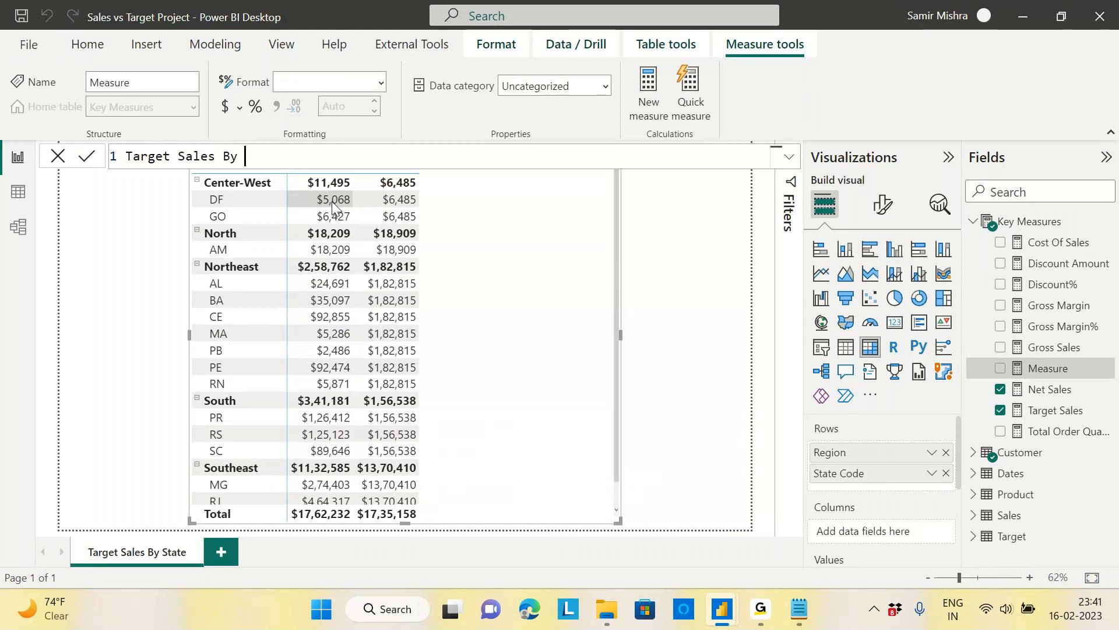
type("State=")
key("shift+Return")
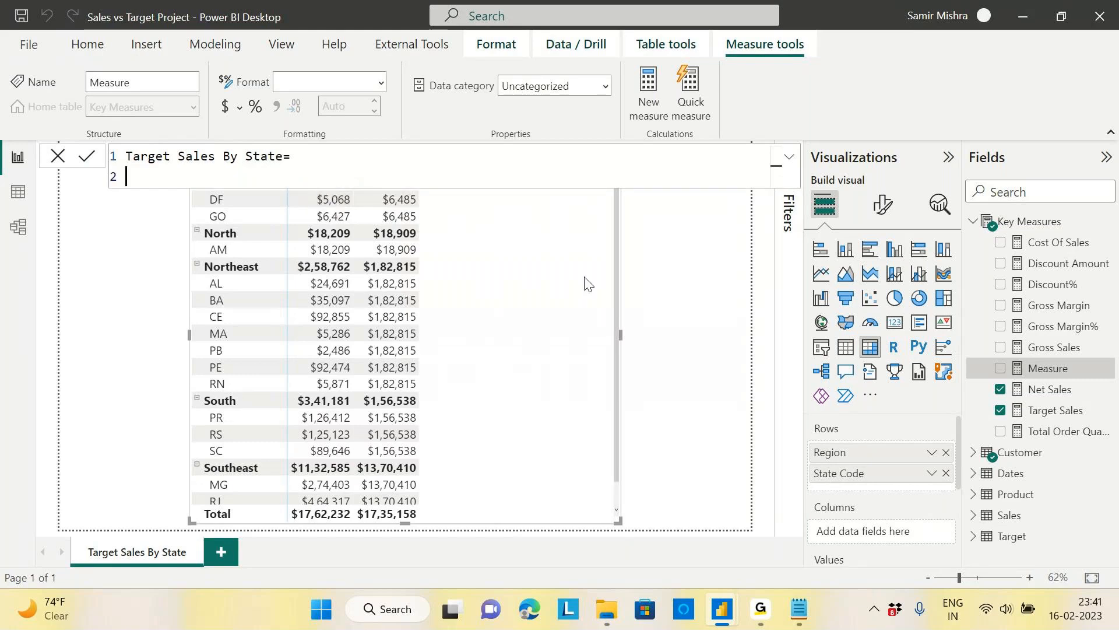
Step: Shrink the matrix and move it clear of the measure formula
left_click_drag(615, 516, 633, 522)
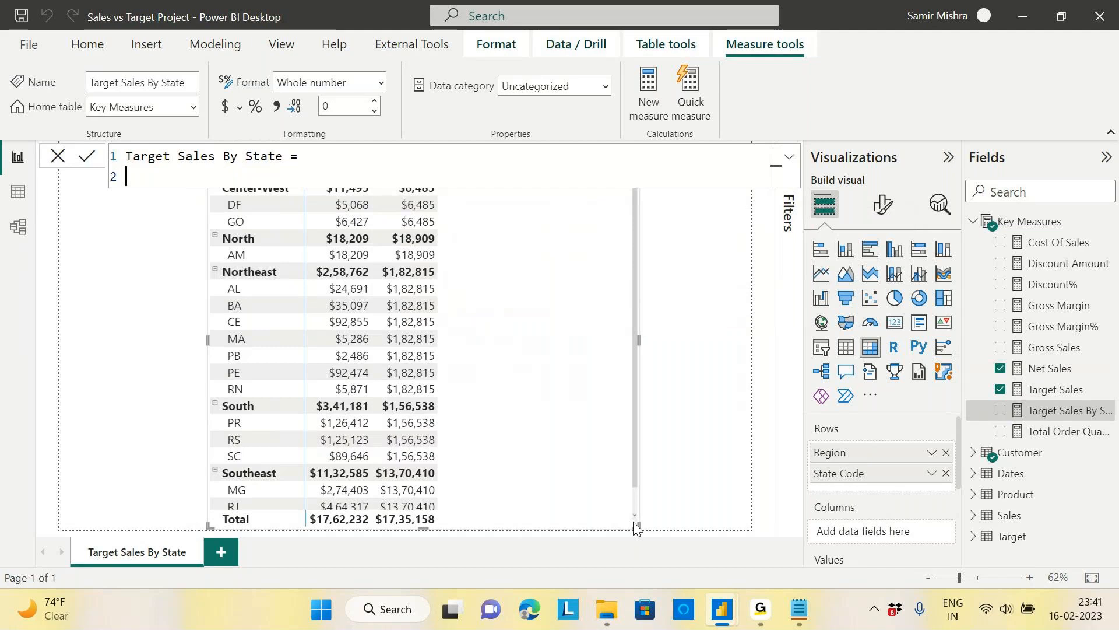
left_click_drag(600, 484, 586, 400)
left_click(502, 262)
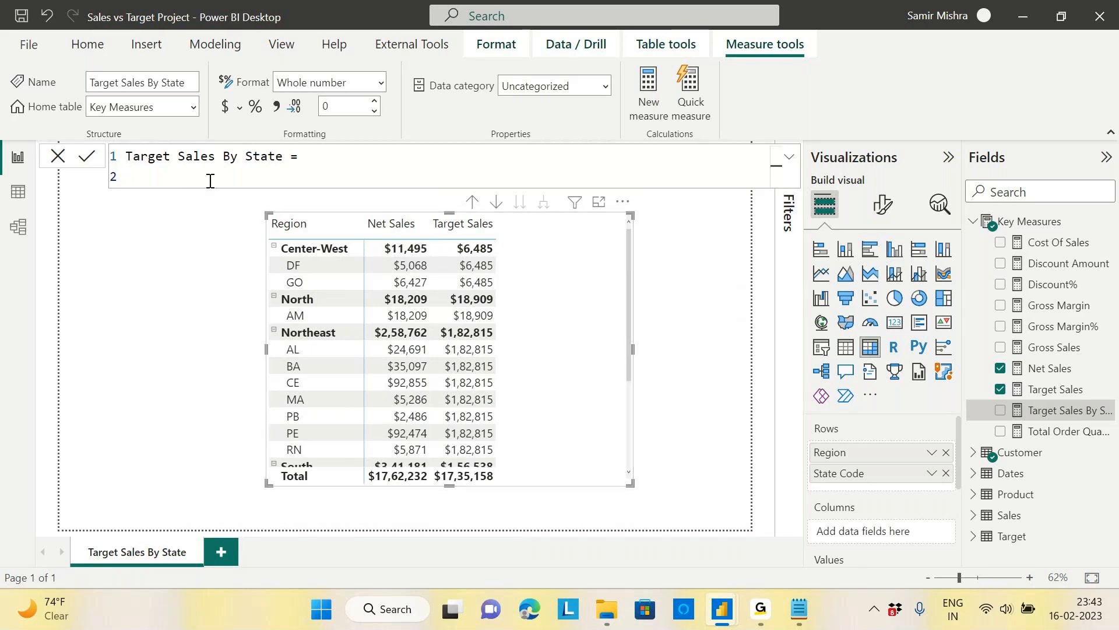
Step: Begin the Target Sales By State formula with CALCULATE( and [Net Sales] as its expression, keeping a single opening parenthesis
type("cal")
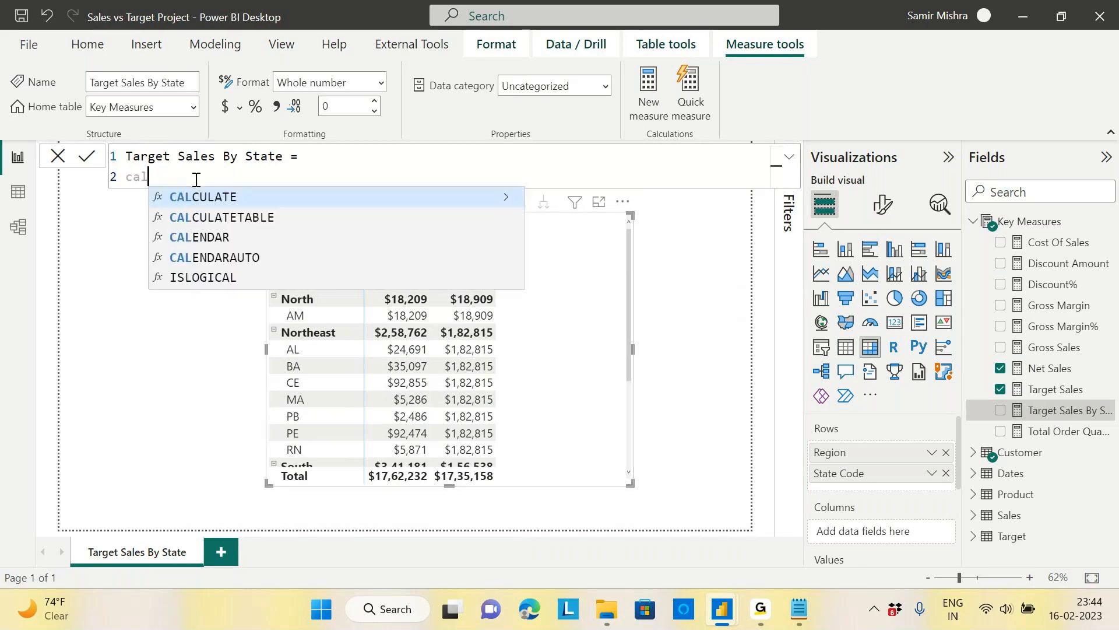
key("Tab")
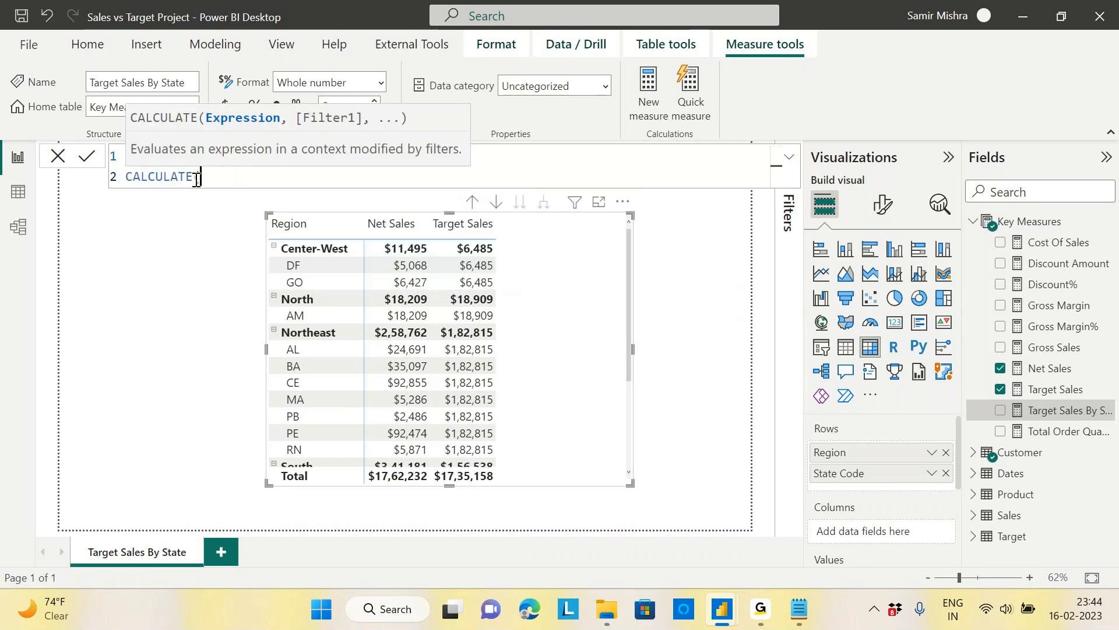
type("(")
key("shift+Return")
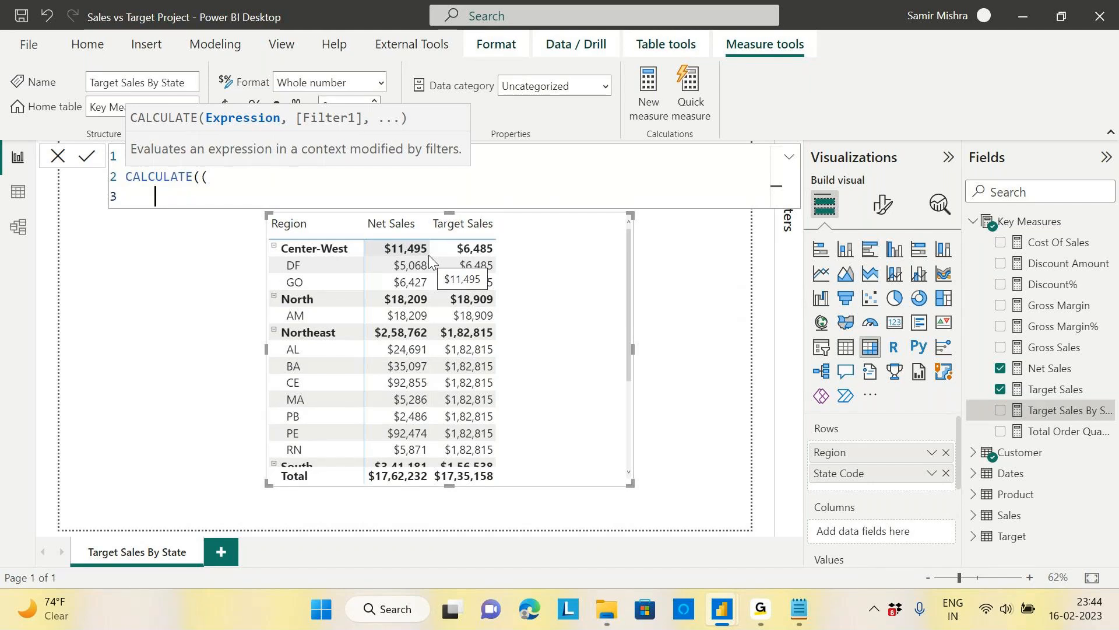
type("[net")
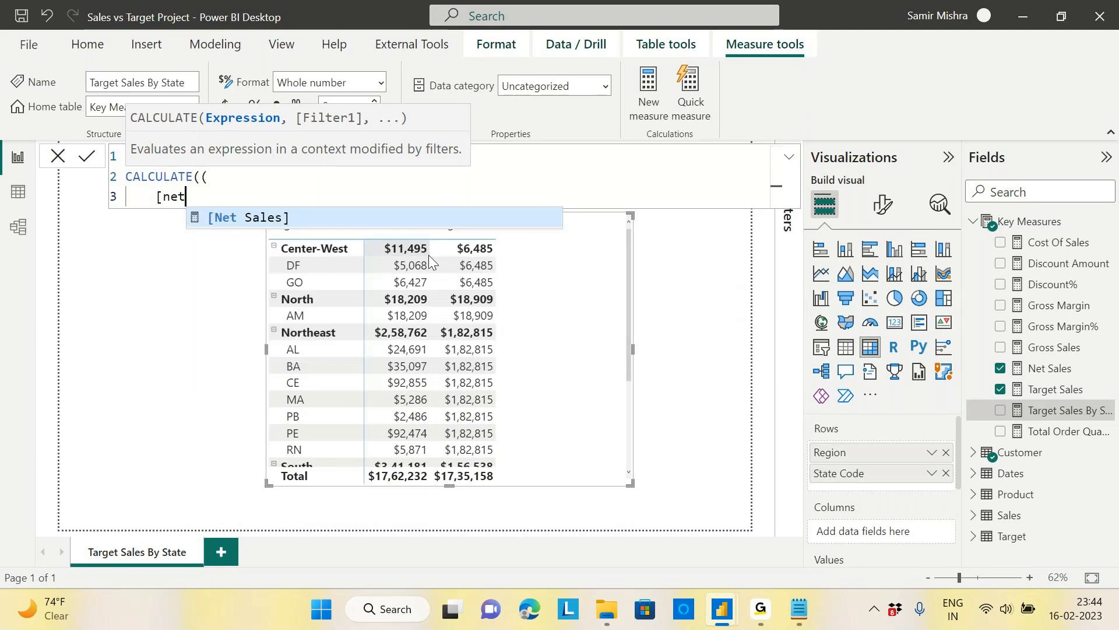
key("Tab")
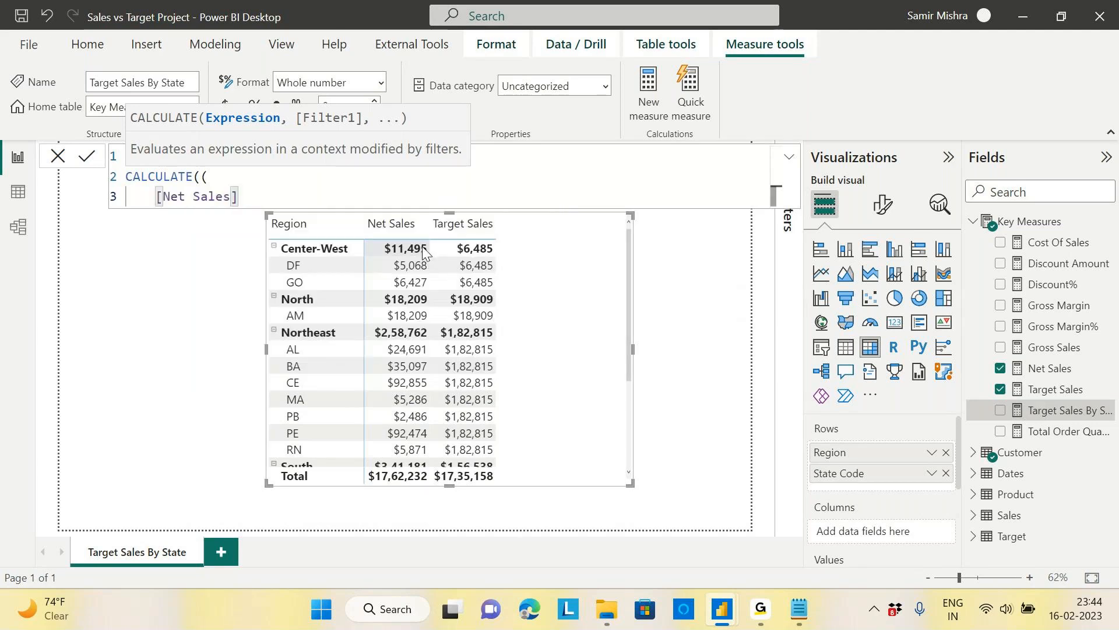
left_click(222, 182)
key("BackSpace")
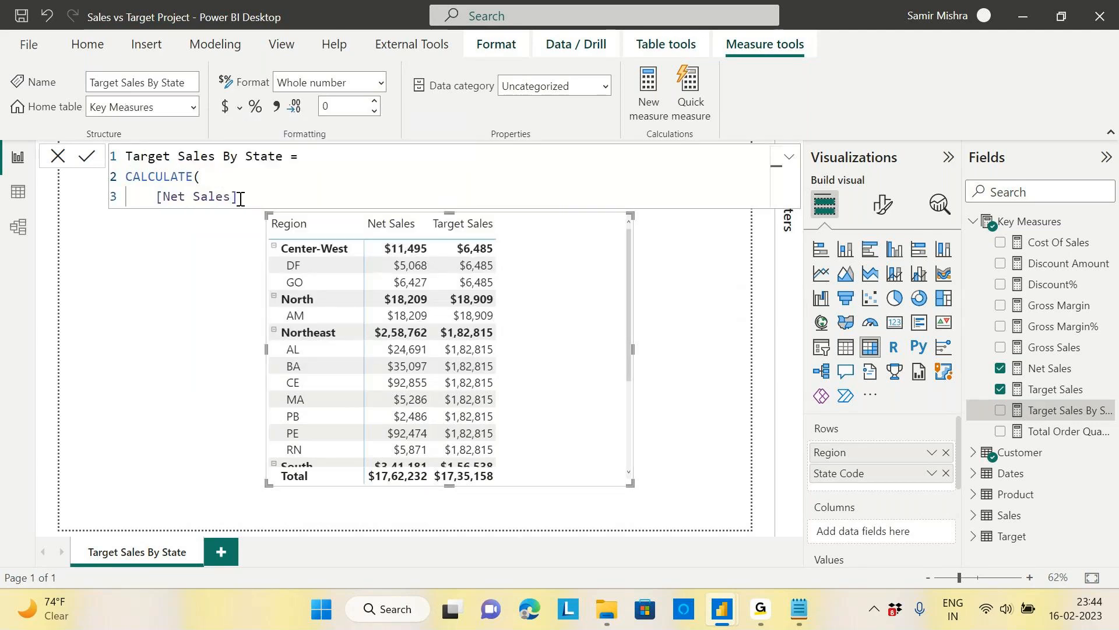
Step: Add REMOVEFILTERS() without arguments as the CALCULATE filter after [Net Sales], and commit the formula
left_click(240, 199)
type(",")
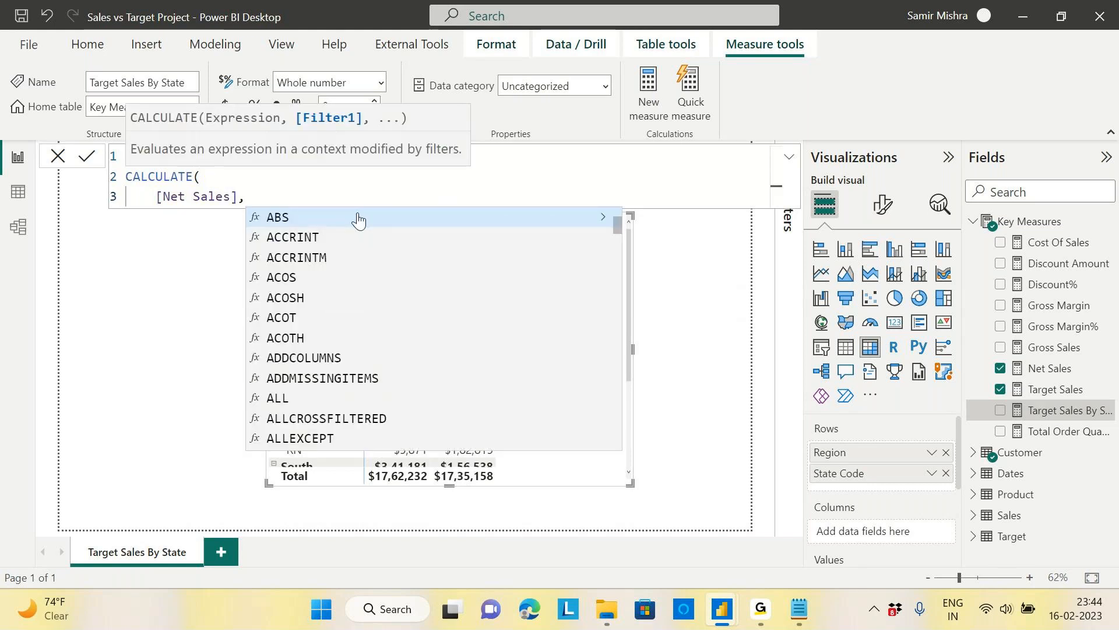
key("shift+Return")
type("remov")
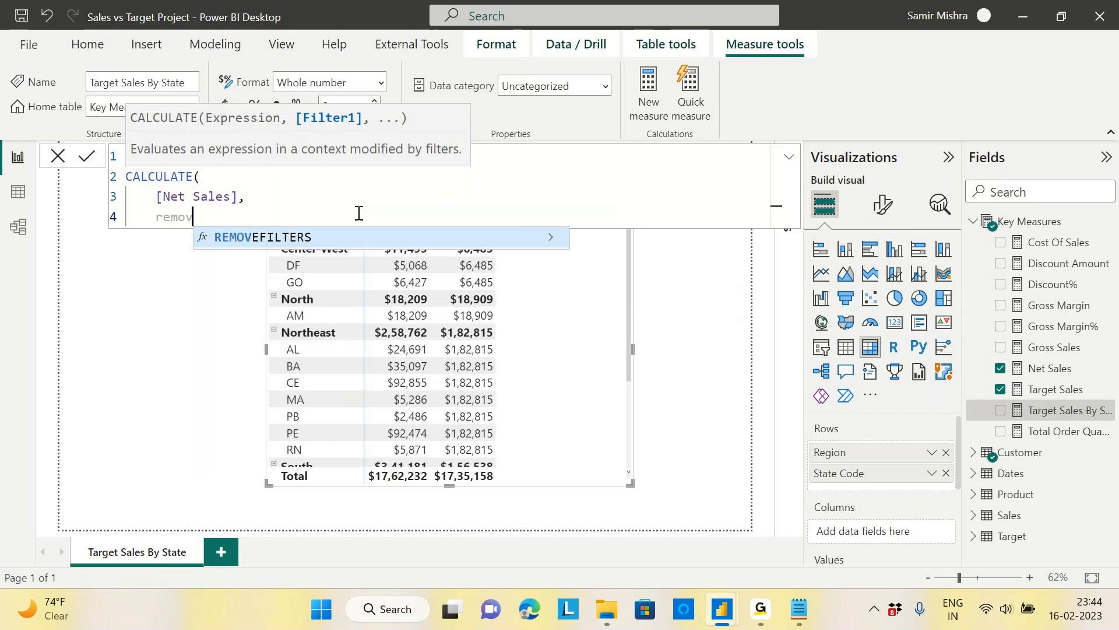
key("Tab")
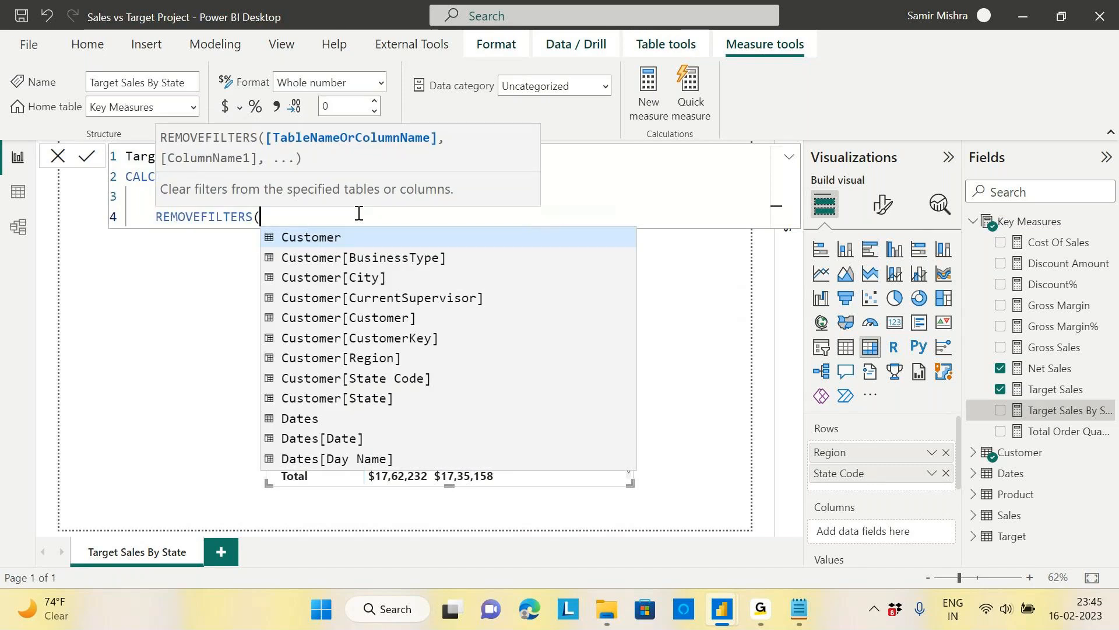
key("Escape")
type("))")
key("Return")
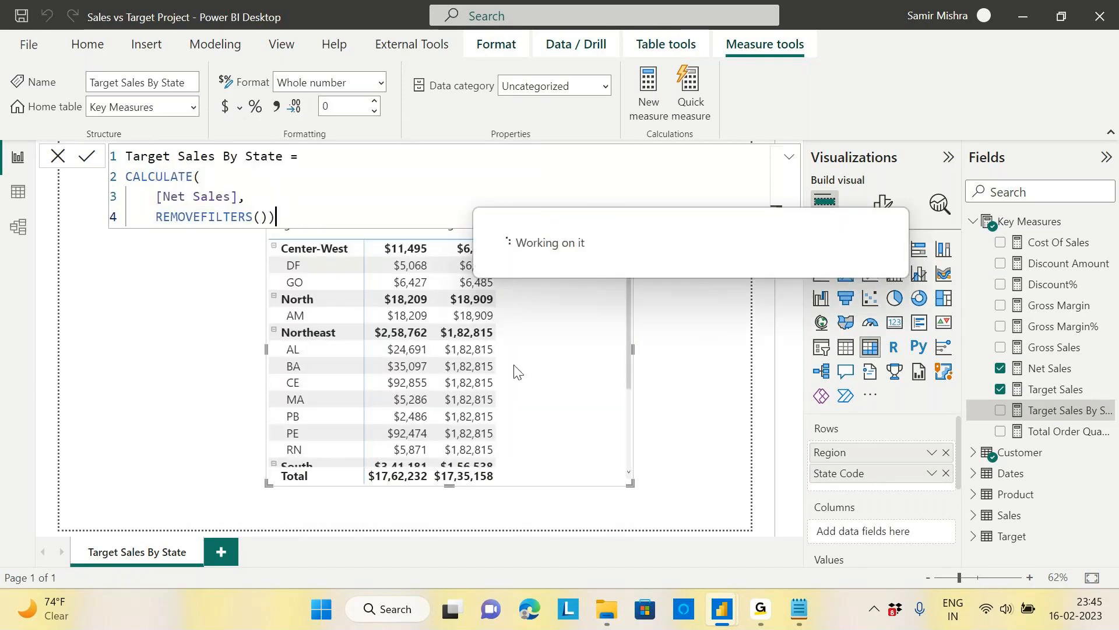
Step: Make REMOVEFILTERS act on Customer[State Code], close CALCULATE on its own line, and commit the Target Sales By State formula
left_click(306, 255)
left_click(286, 219)
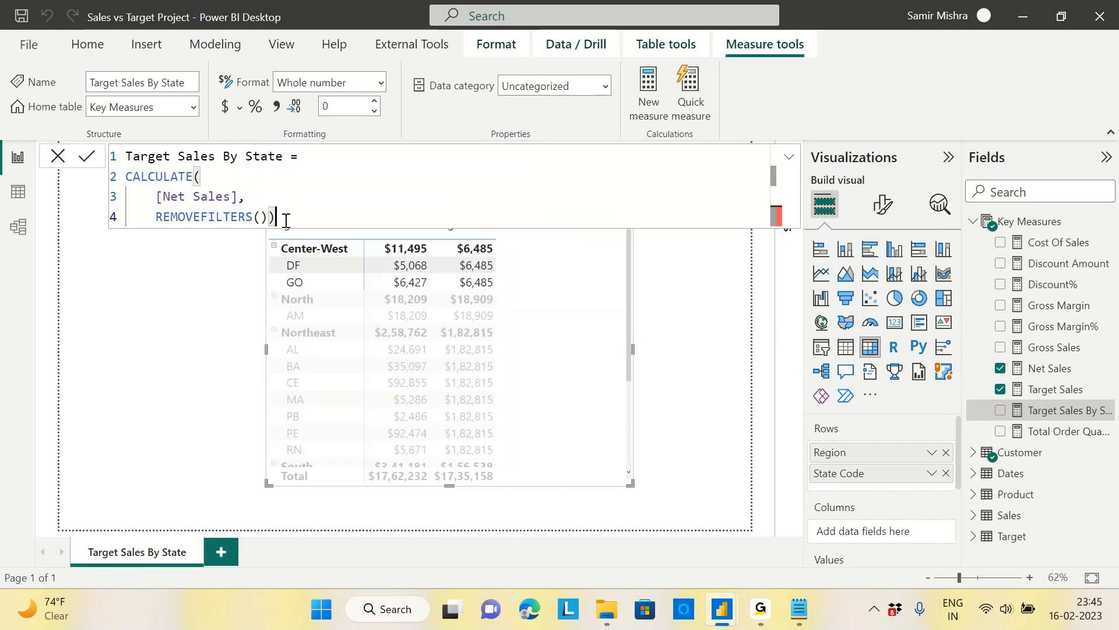
key("BackSpace")
key("BackSpace")
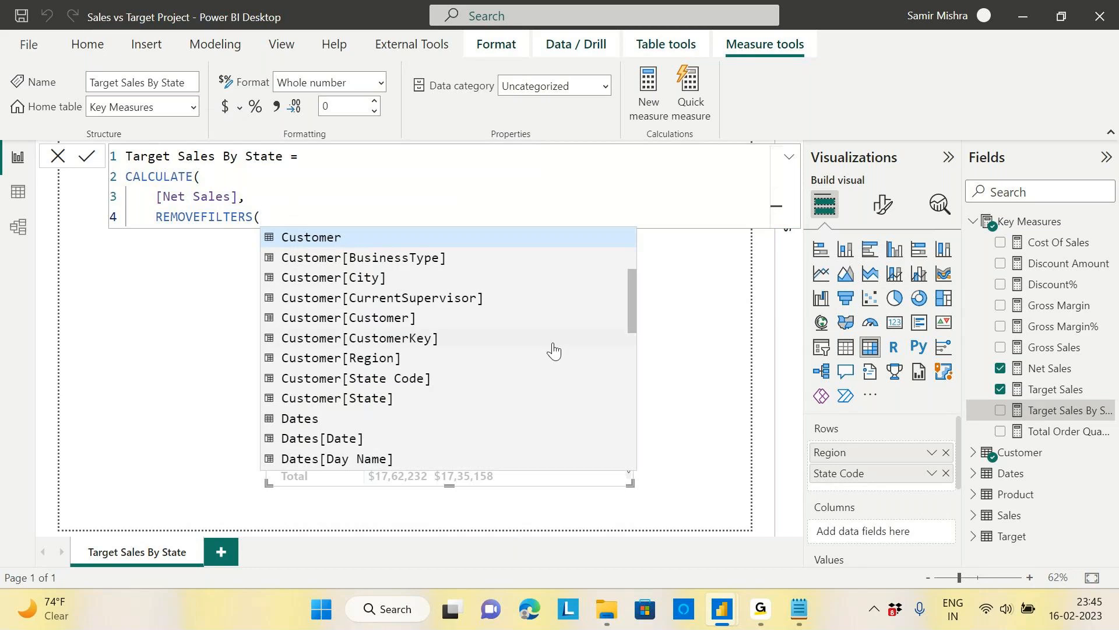
type("stat")
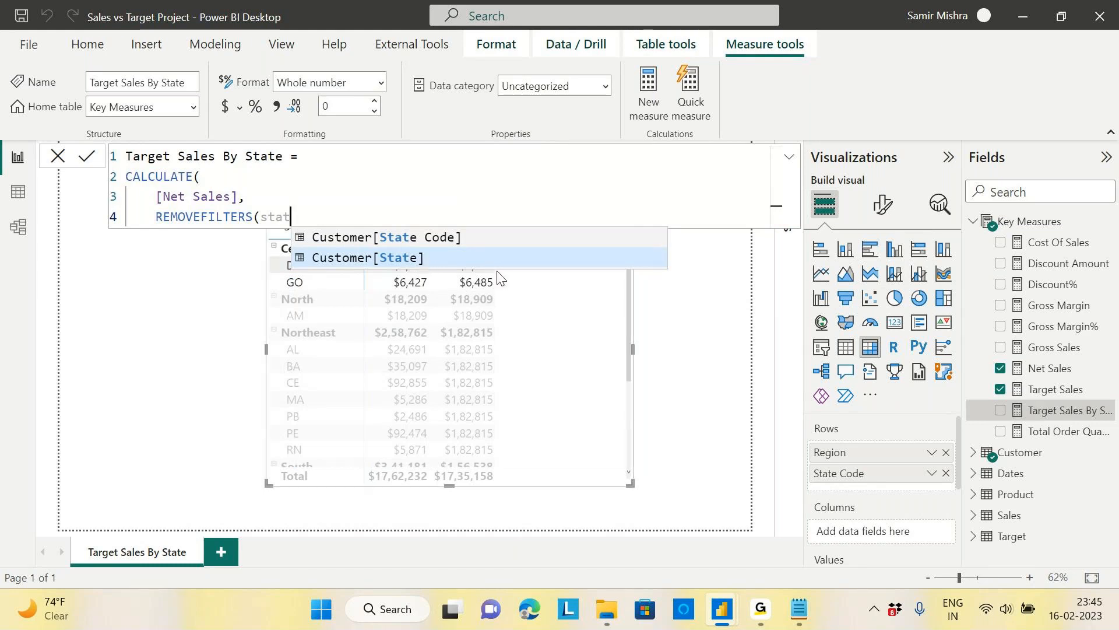
left_click(406, 246)
type(")")
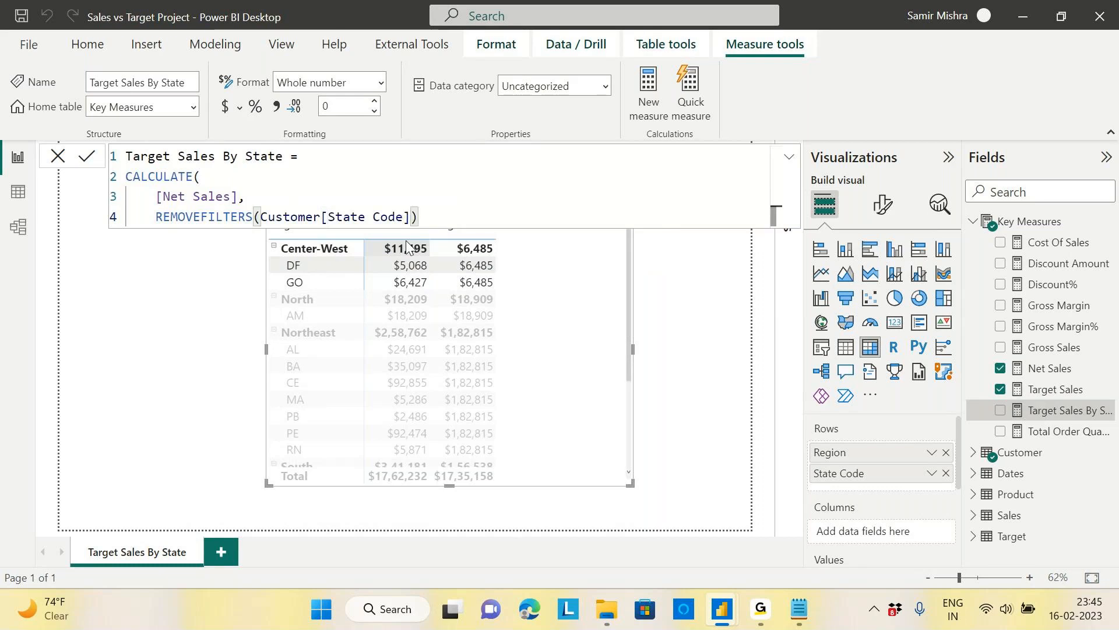
key("shift+Return")
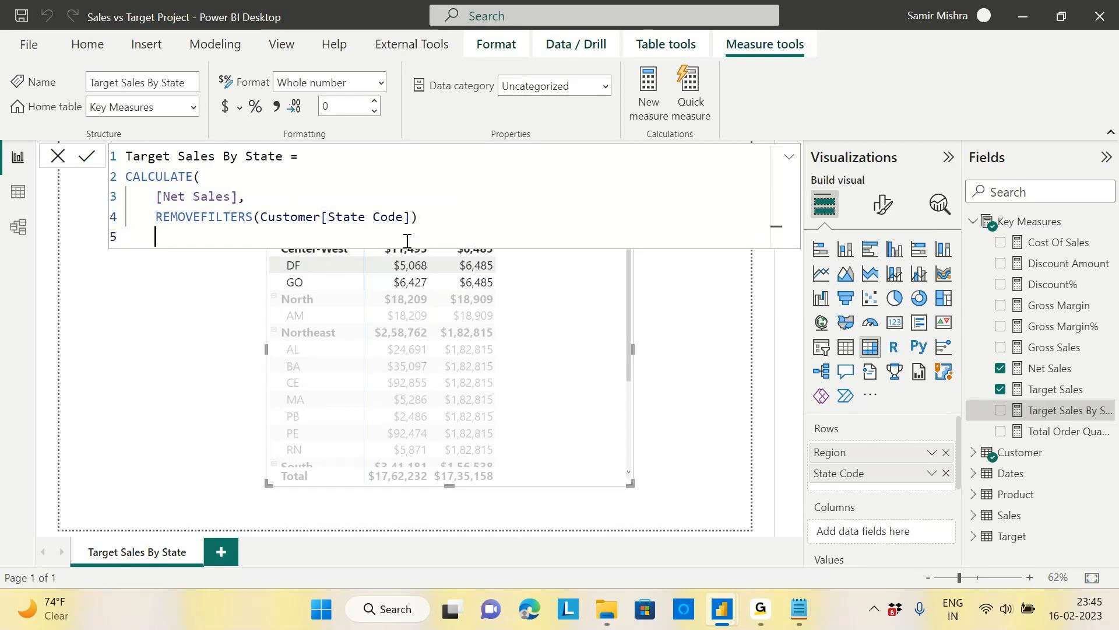
type(")")
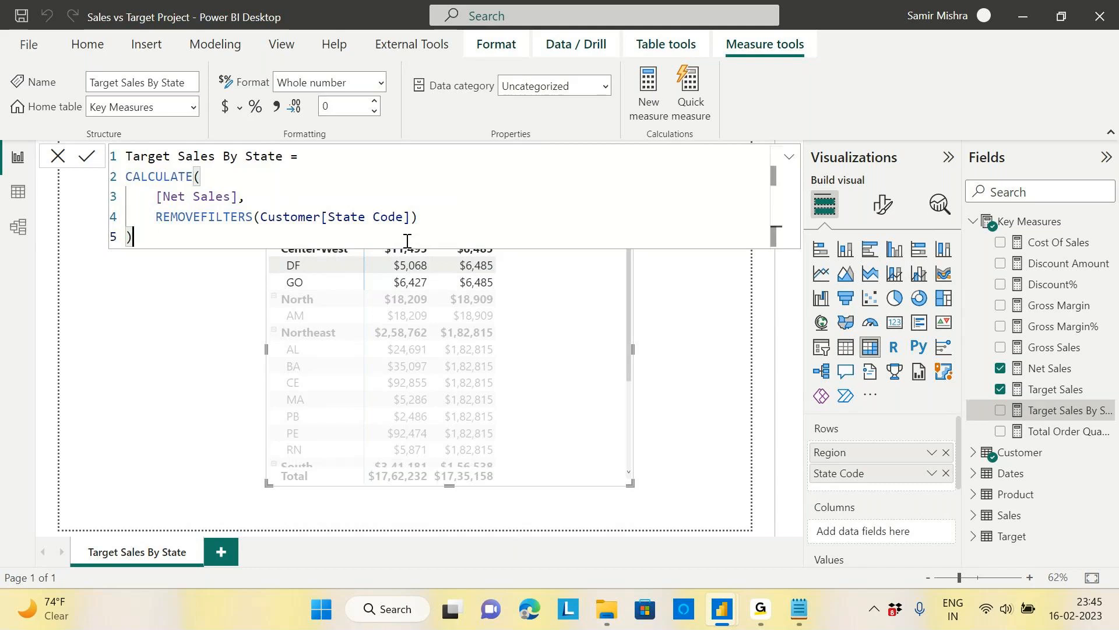
key("Return")
Step: Move the matrix below the formula, add the Target Sales By State measure to it, and review its rows for all regions
left_click_drag(562, 308, 537, 354)
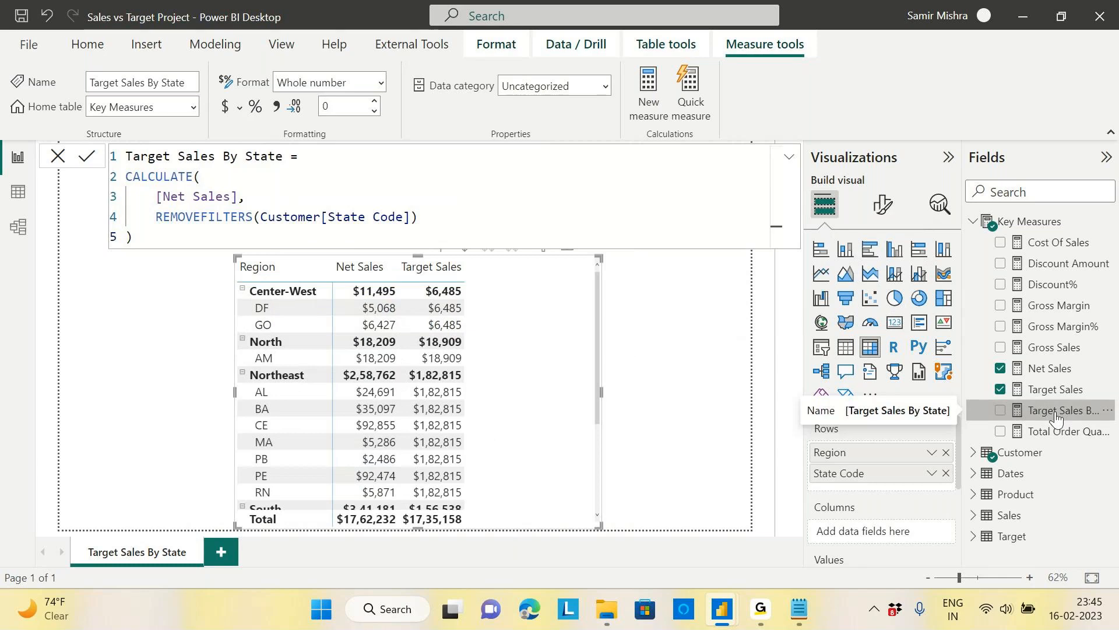
left_click_drag(1057, 418, 558, 297)
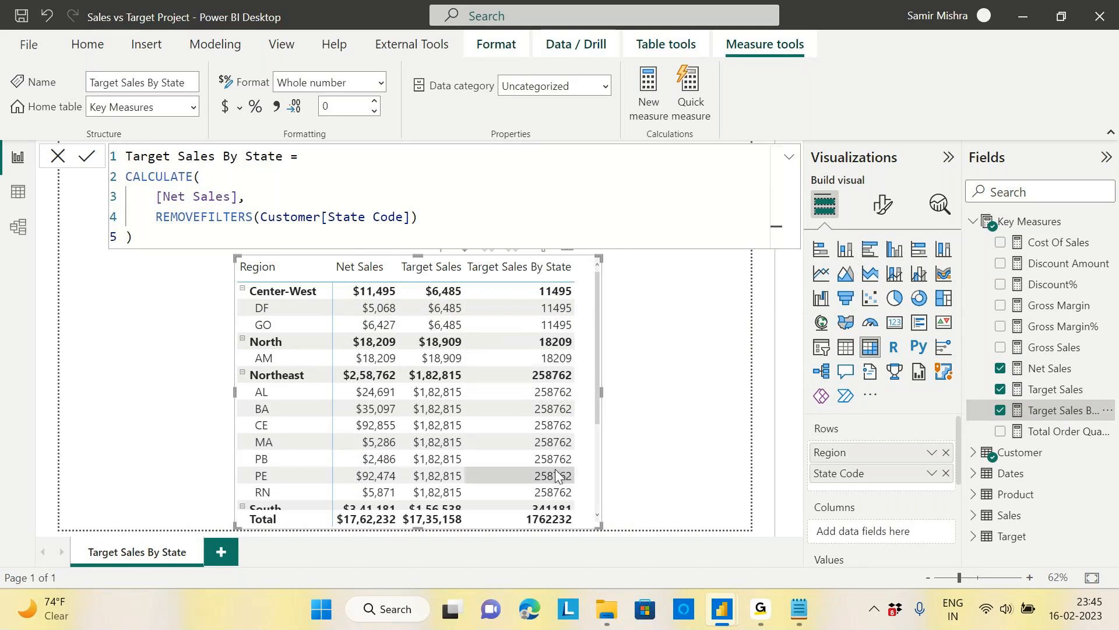
left_click_drag(597, 379, 598, 483)
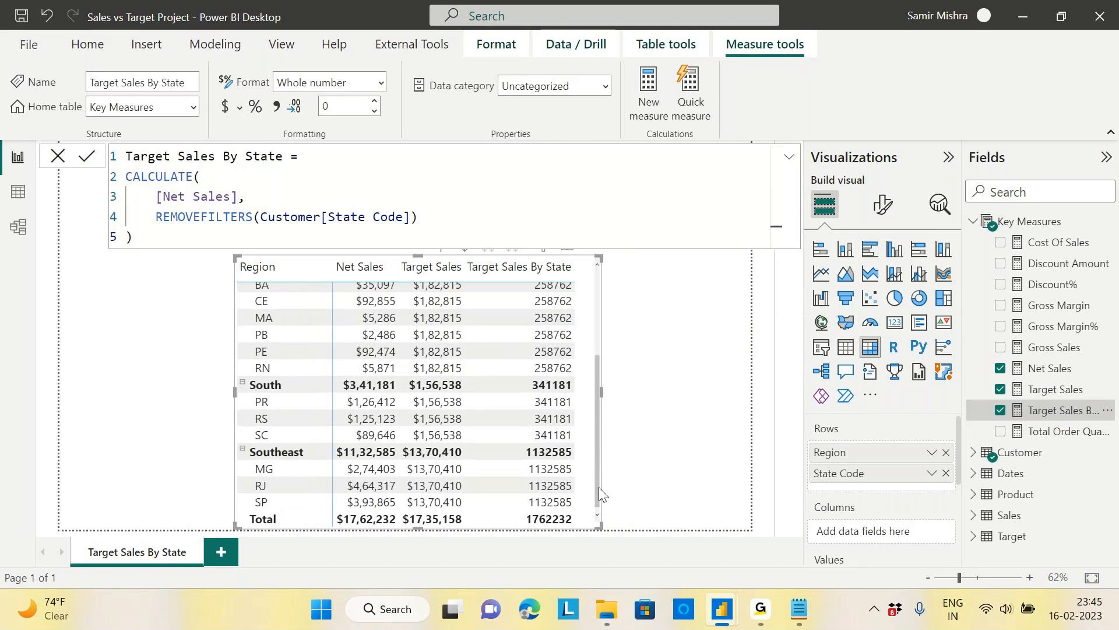
left_click_drag(599, 487, 596, 377)
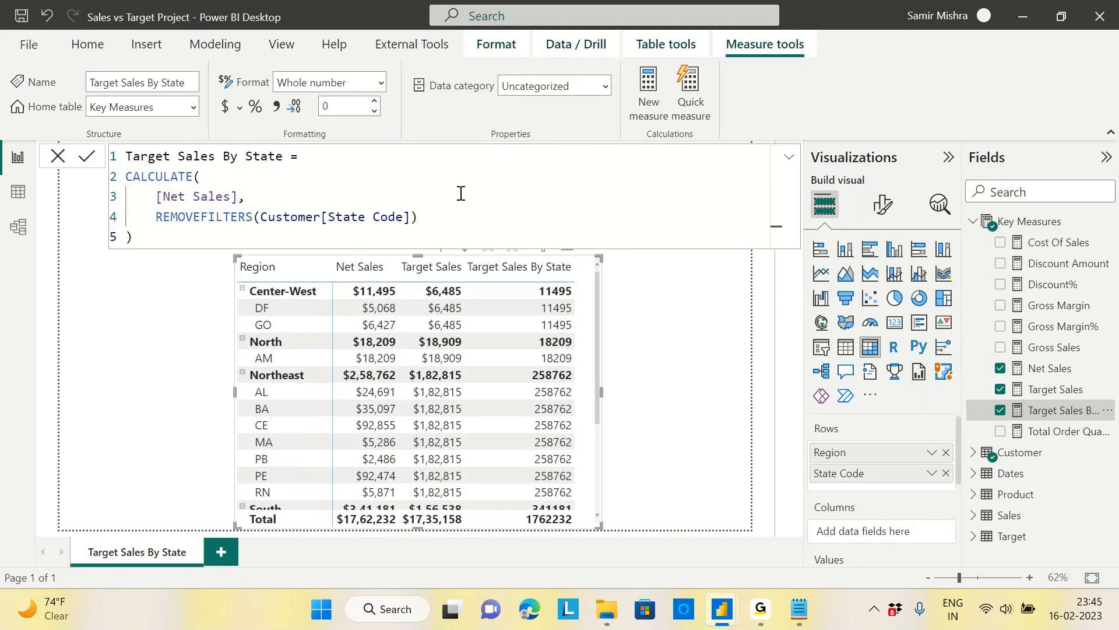
Step: Try to rearrange the closing brackets after Customer[State Code], ending the formula's last line with three closing parentheses, and commit it
left_click(427, 223)
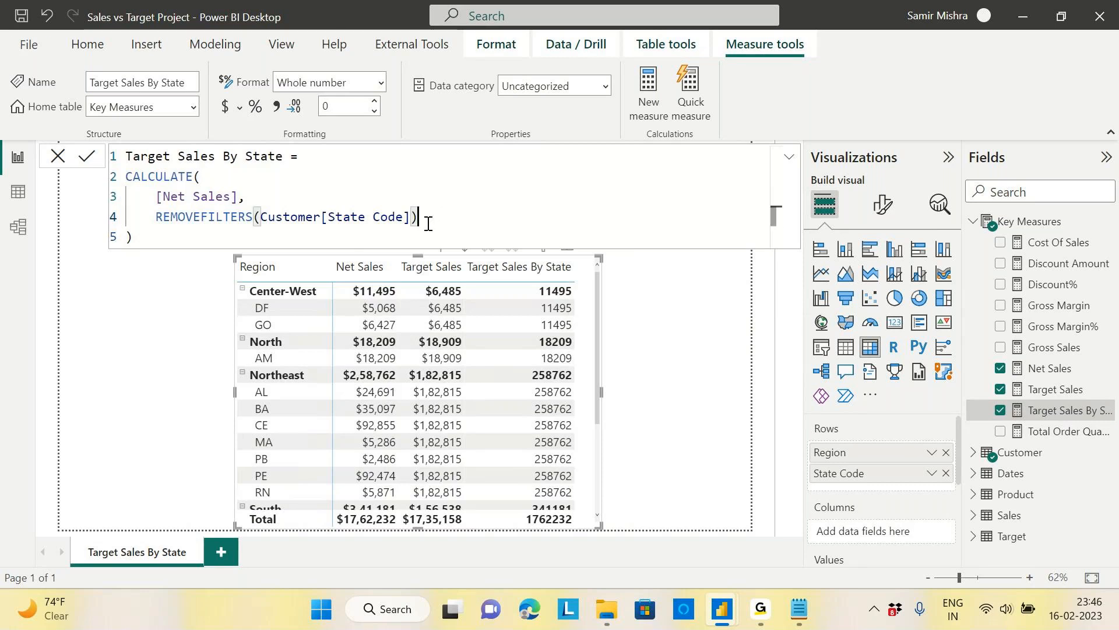
key("BackSpace")
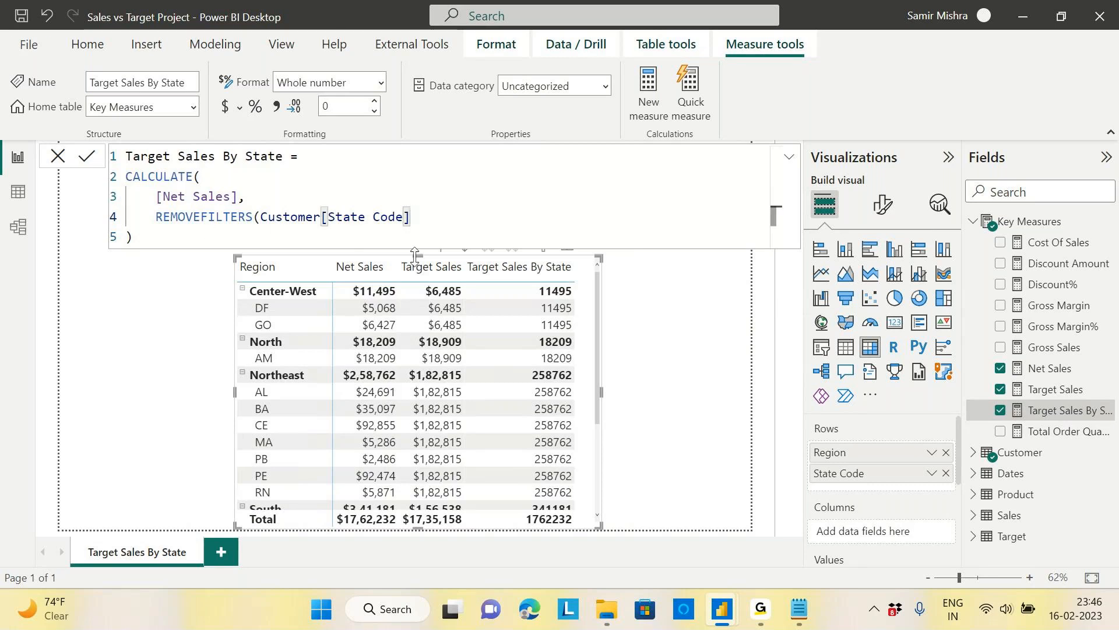
left_click(168, 229)
key("Return")
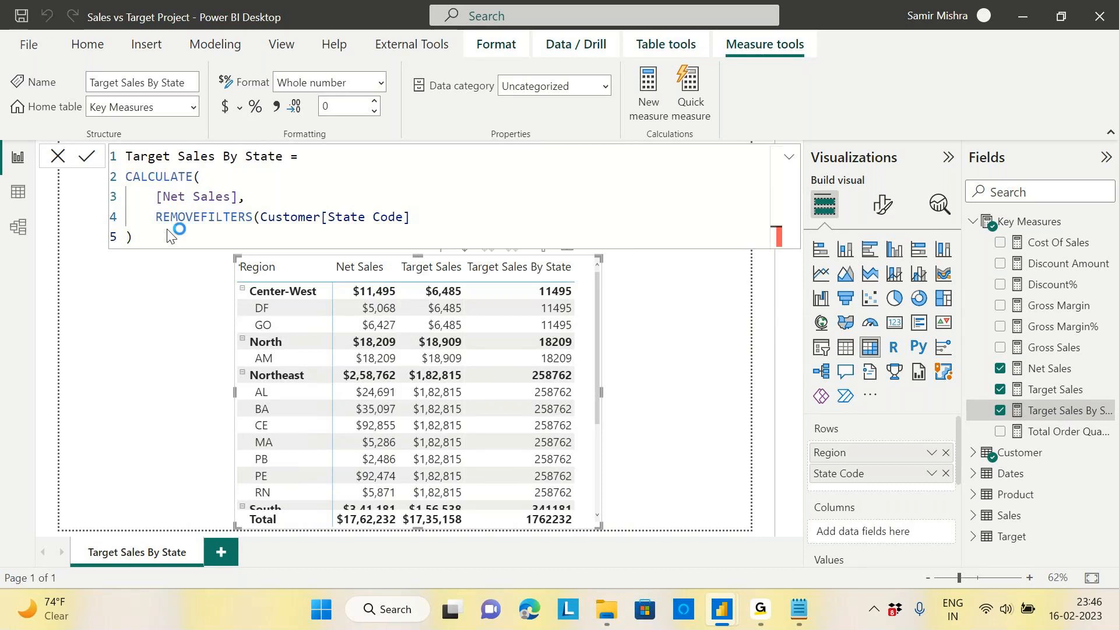
type(")")
key("BackSpace")
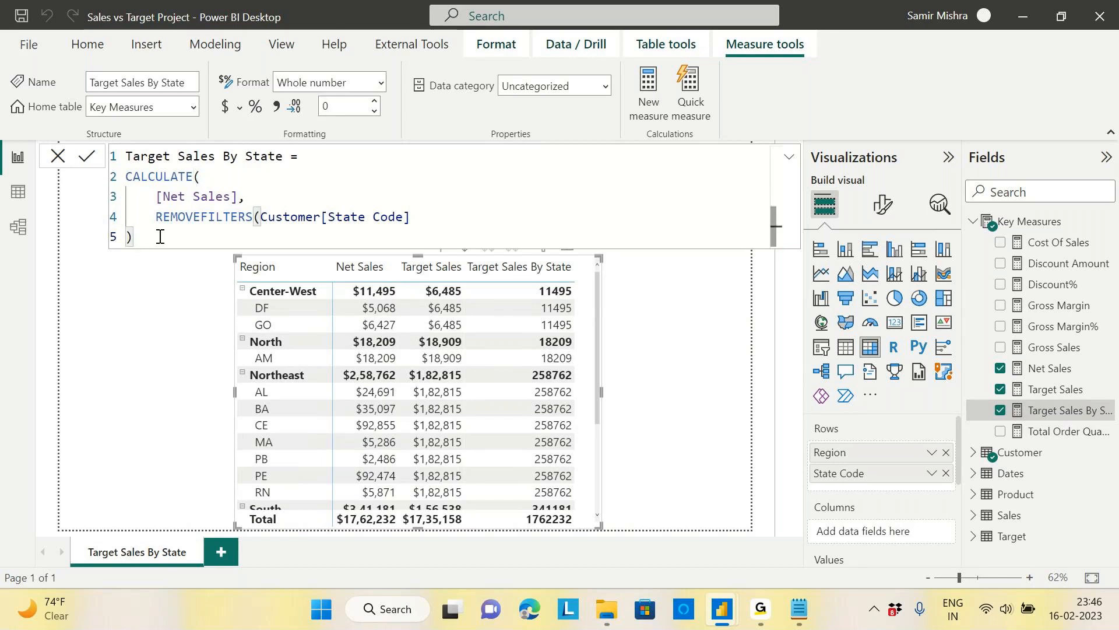
left_click(433, 217)
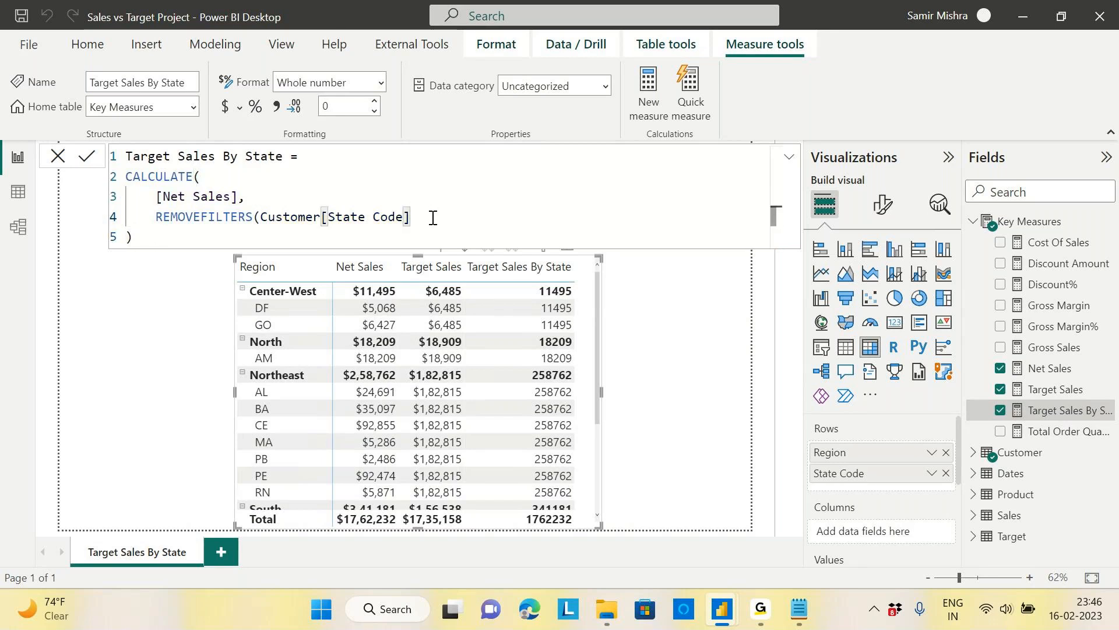
type(")")
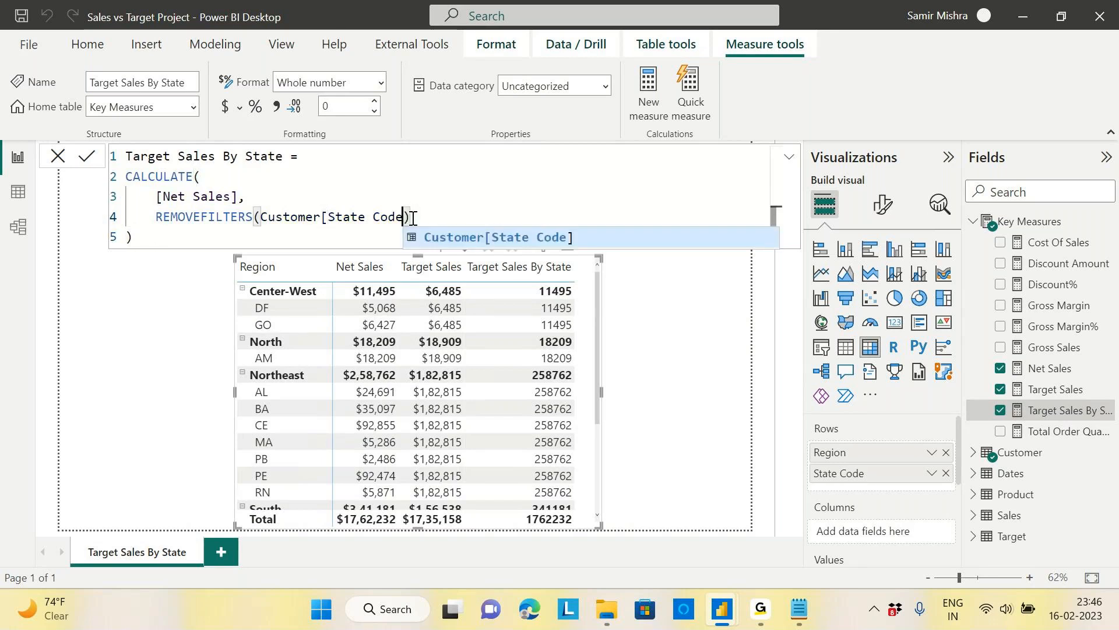
left_click(158, 236)
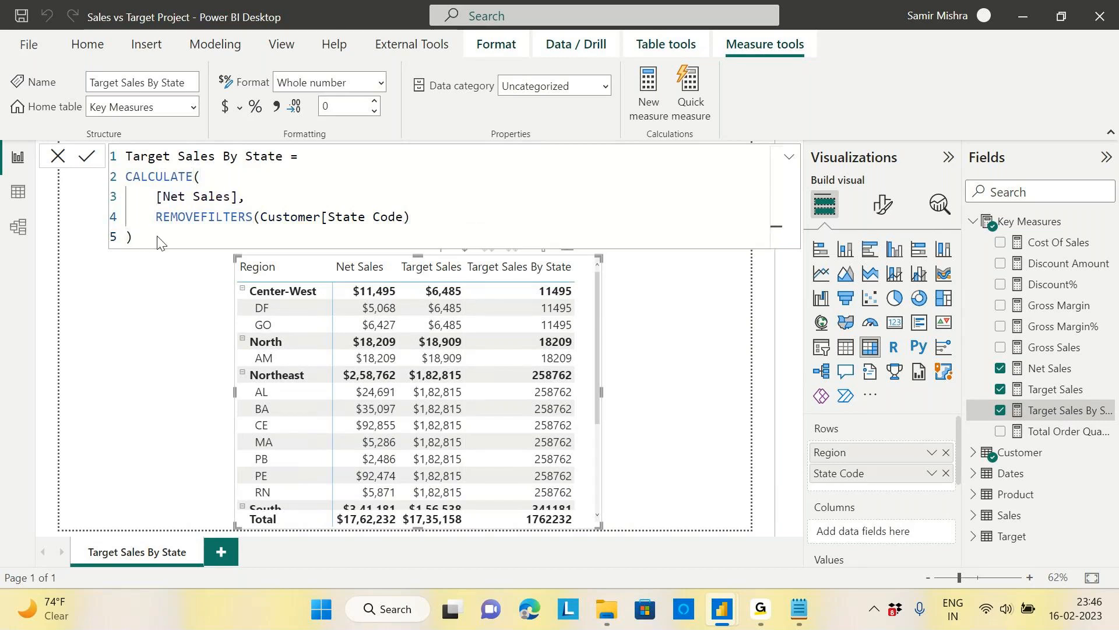
type("))")
key("Return")
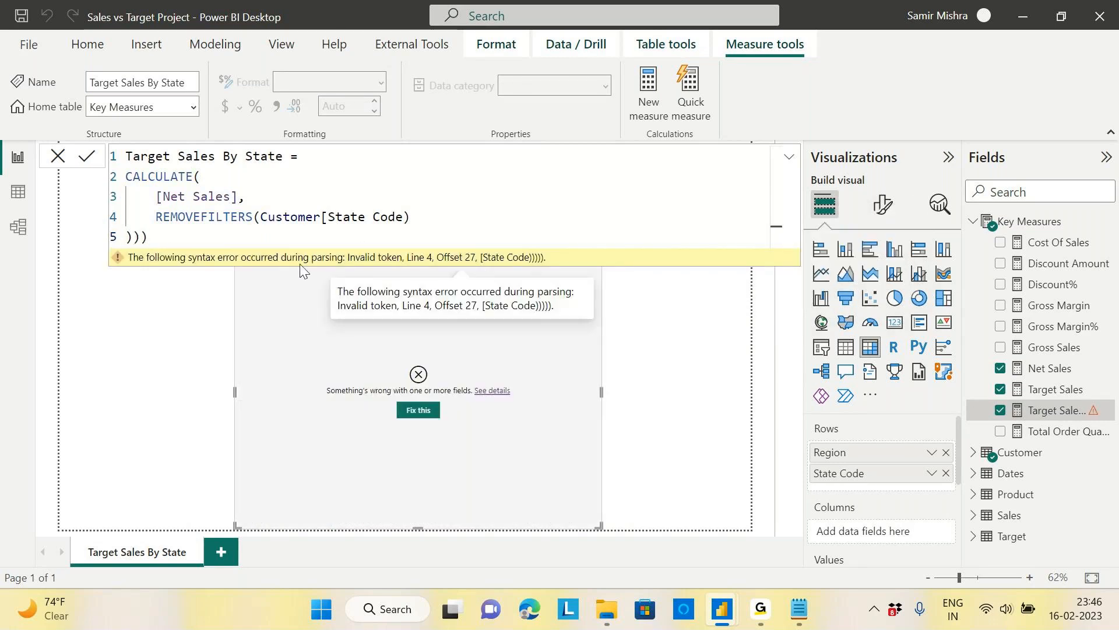
Step: Restore the square bracket closing State Code, remove the two surplus parentheses from the last line, and commit the formula
left_click(410, 217)
type("]")
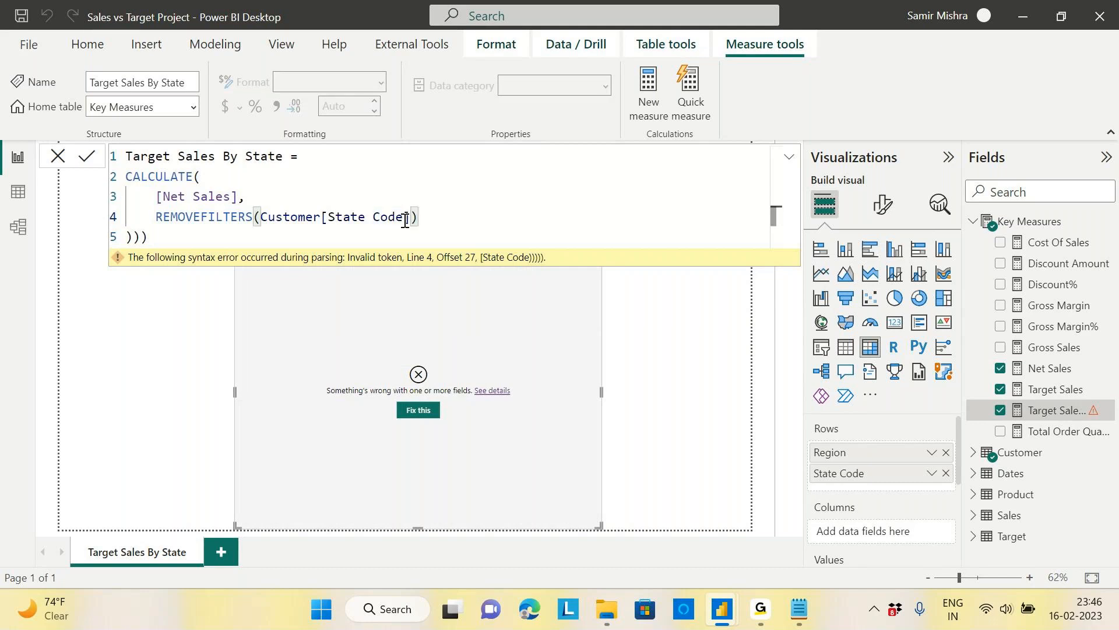
left_click(167, 235)
key("BackSpace")
key("BackSpace")
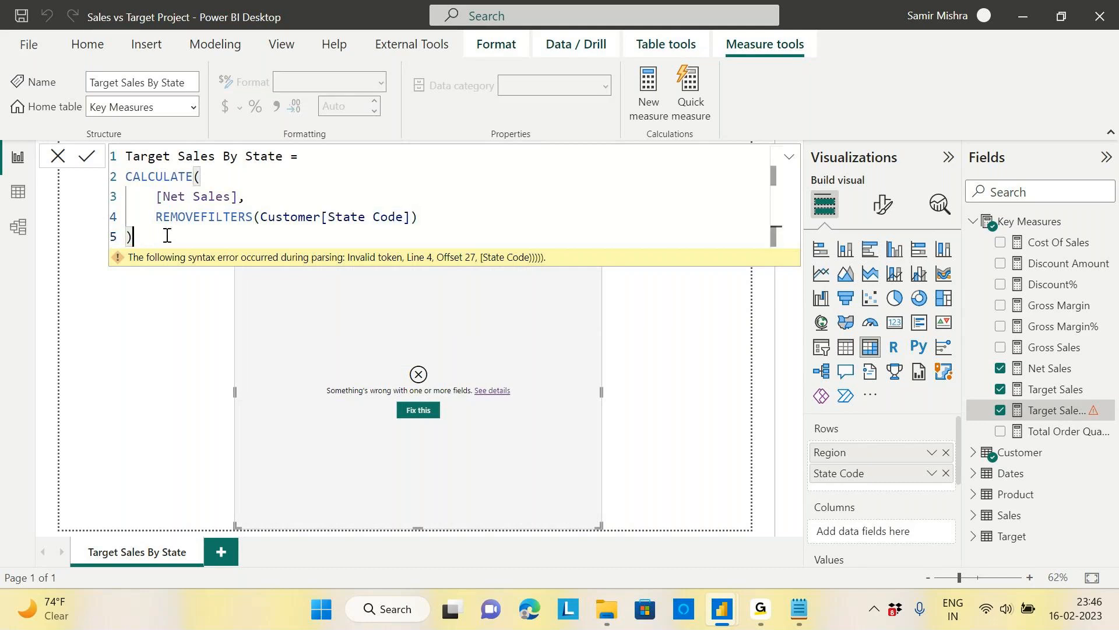
key("Return")
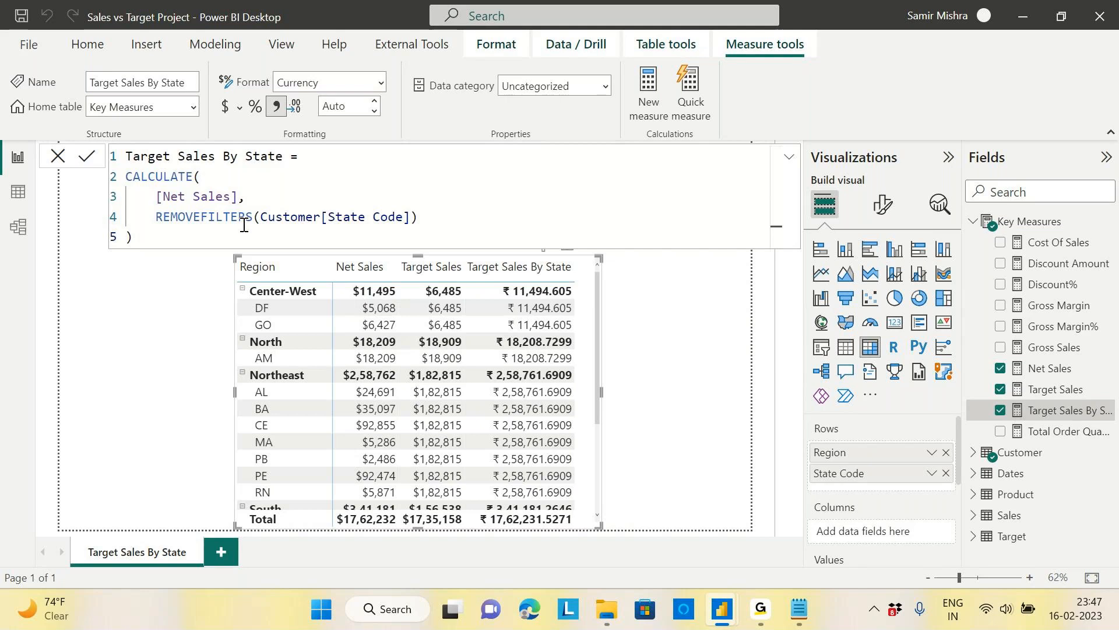
Step: Declare a variable named v_Region_Sales above the CALCULATE expression so that it holds the expression's result
left_click(316, 158)
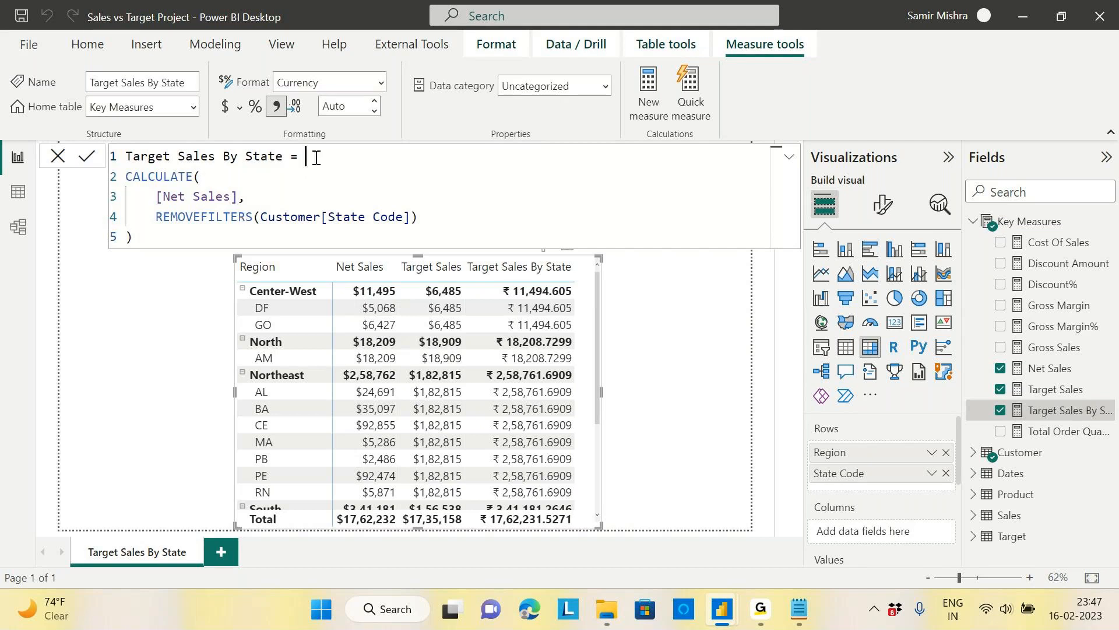
key("shift+Return")
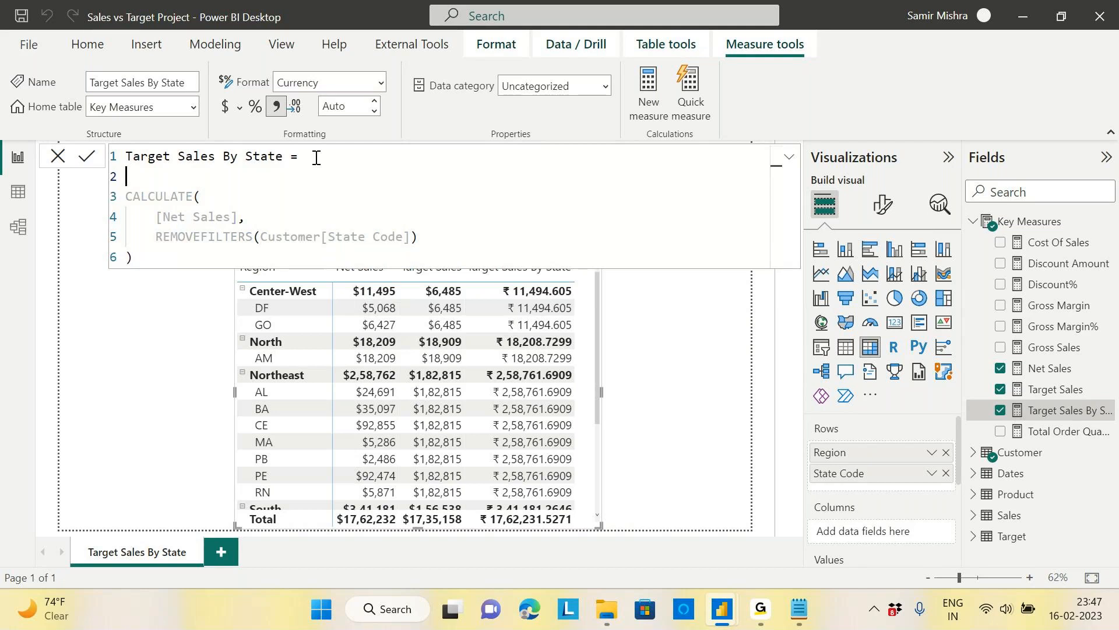
type("Var")
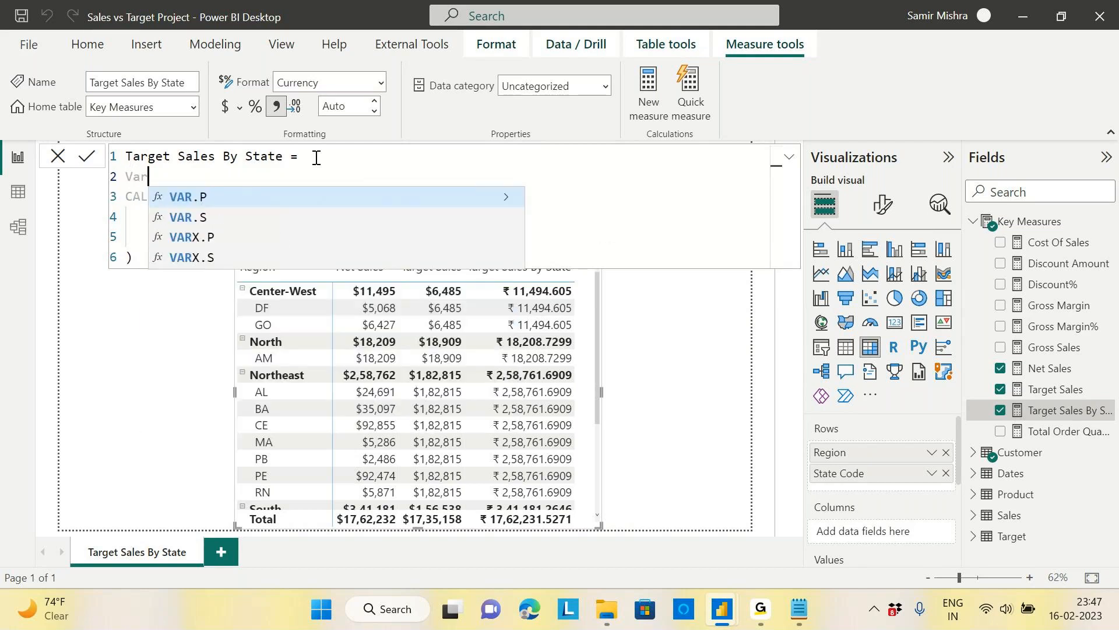
type(" v_total")
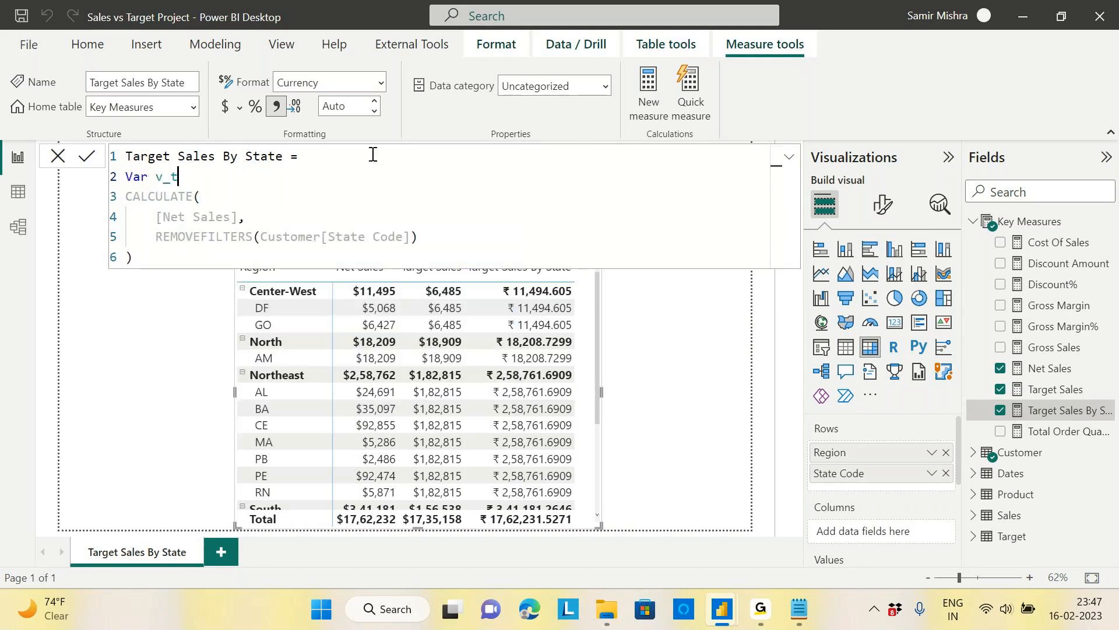
key("BackSpace")
key("BackSpace")
key("BackSpace")
key("BackSpace")
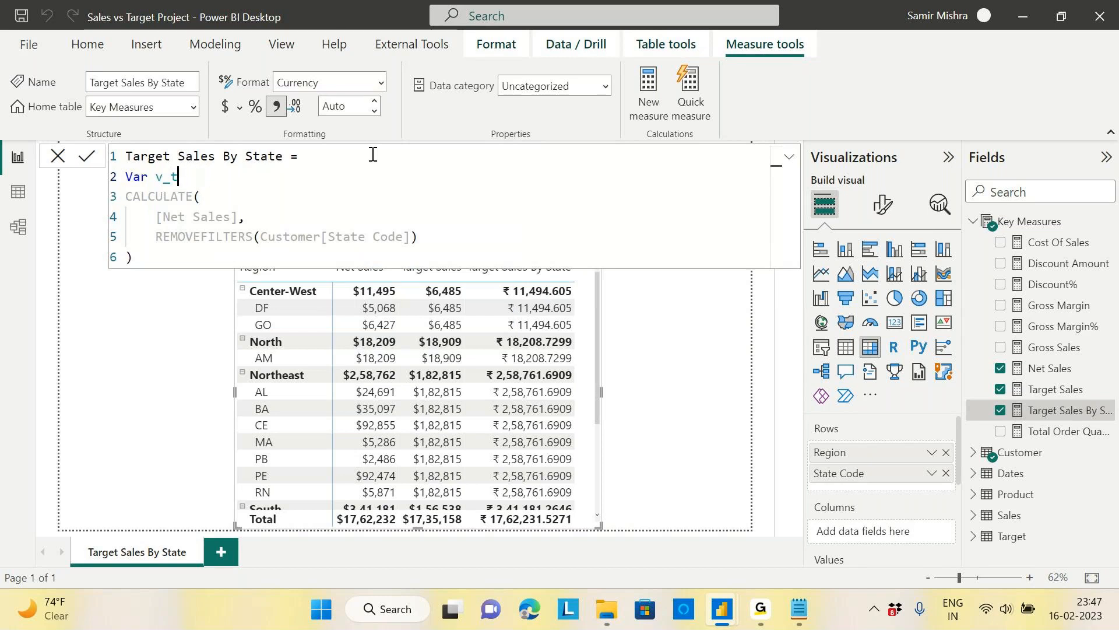
key("BackSpace")
type("Region_Sales")
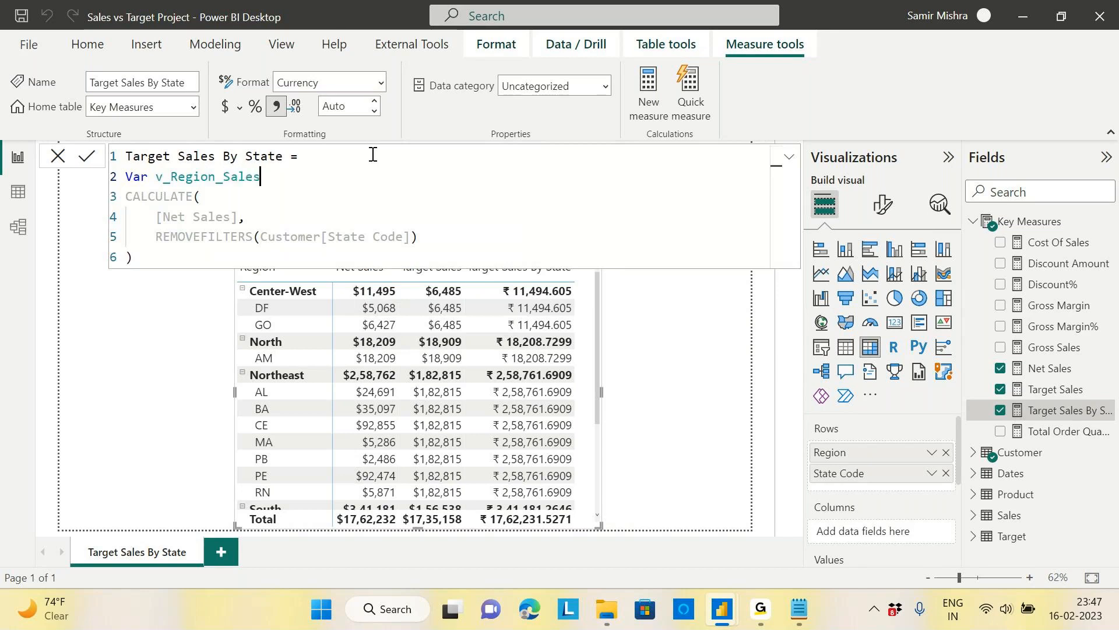
type("=")
left_click(151, 258)
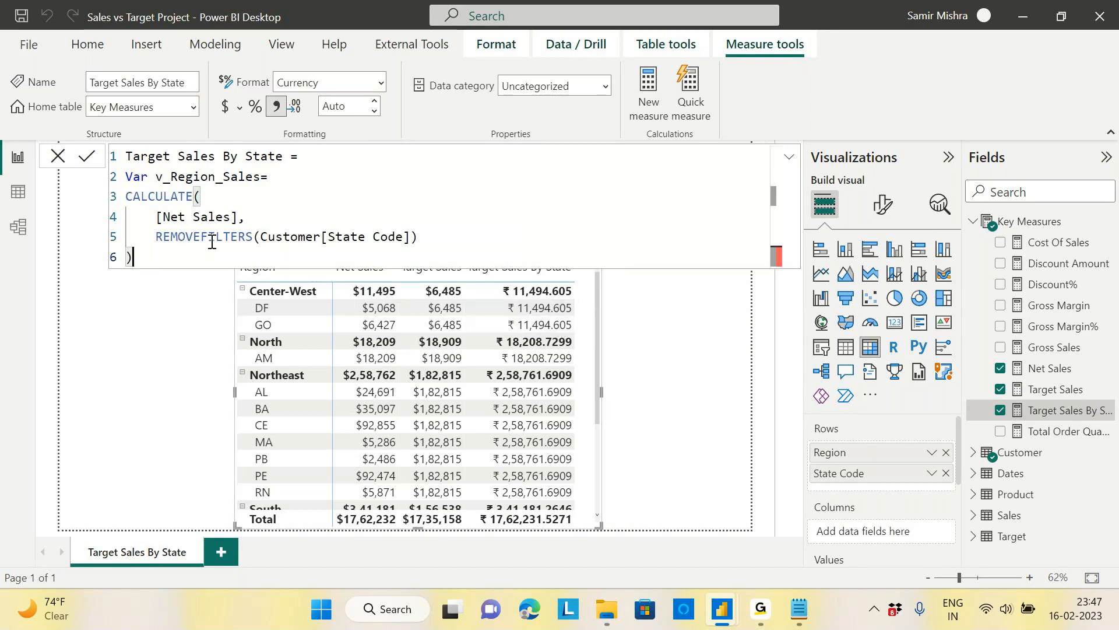
Step: Declare a variable named v_Ratio below the CALCULATE expression that divides [Net Sales] by v_Region_Sales using DIVIDE
key("shift+Return")
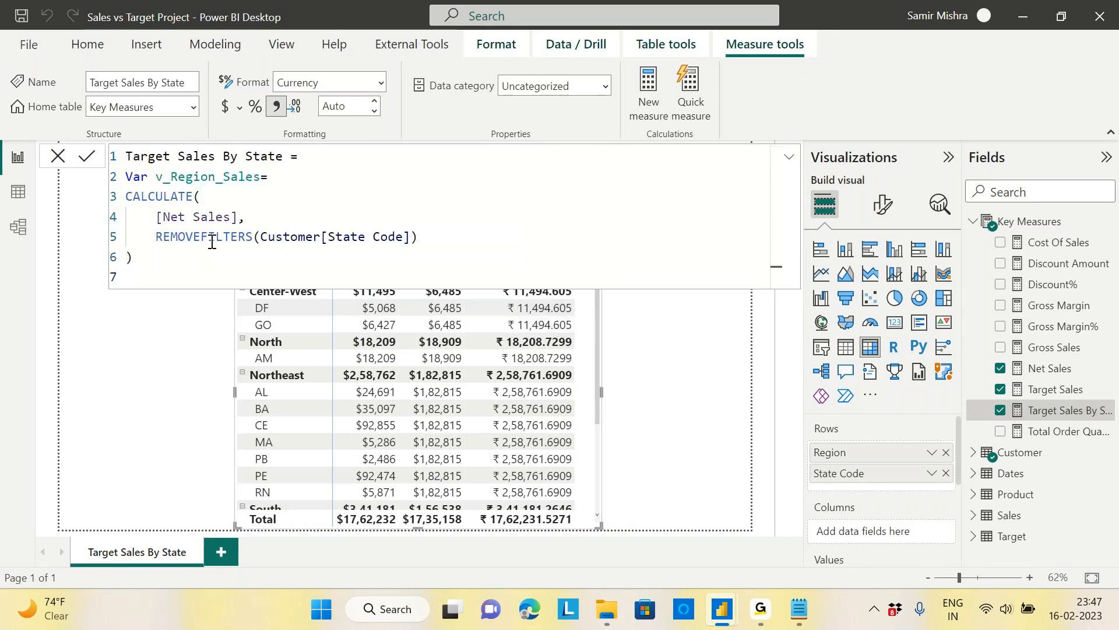
type("Var v_Ratio= divi")
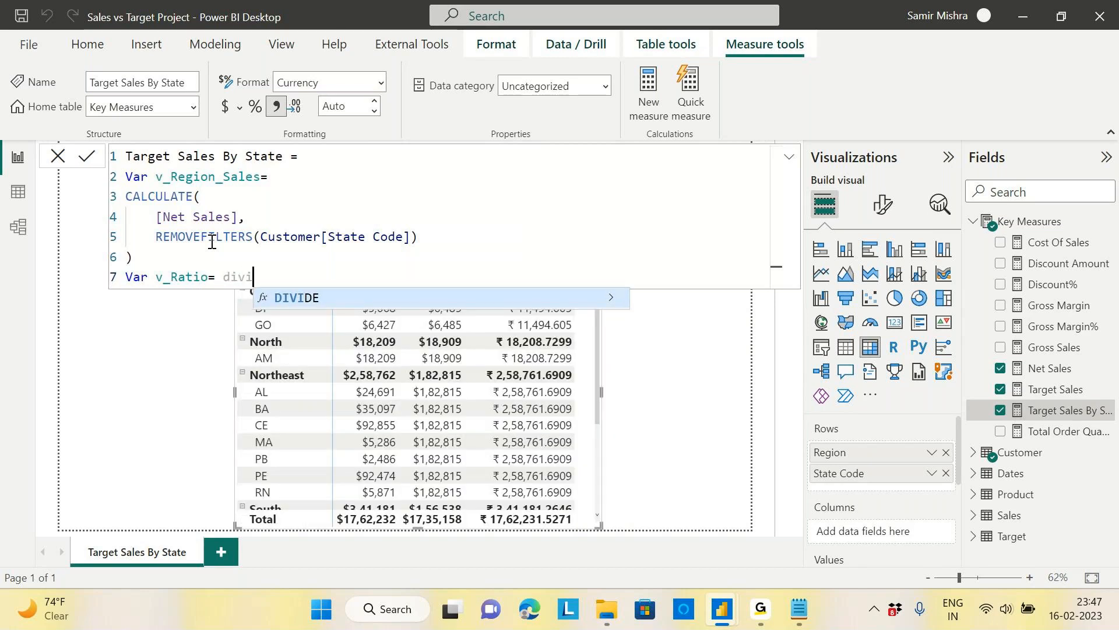
key("Tab")
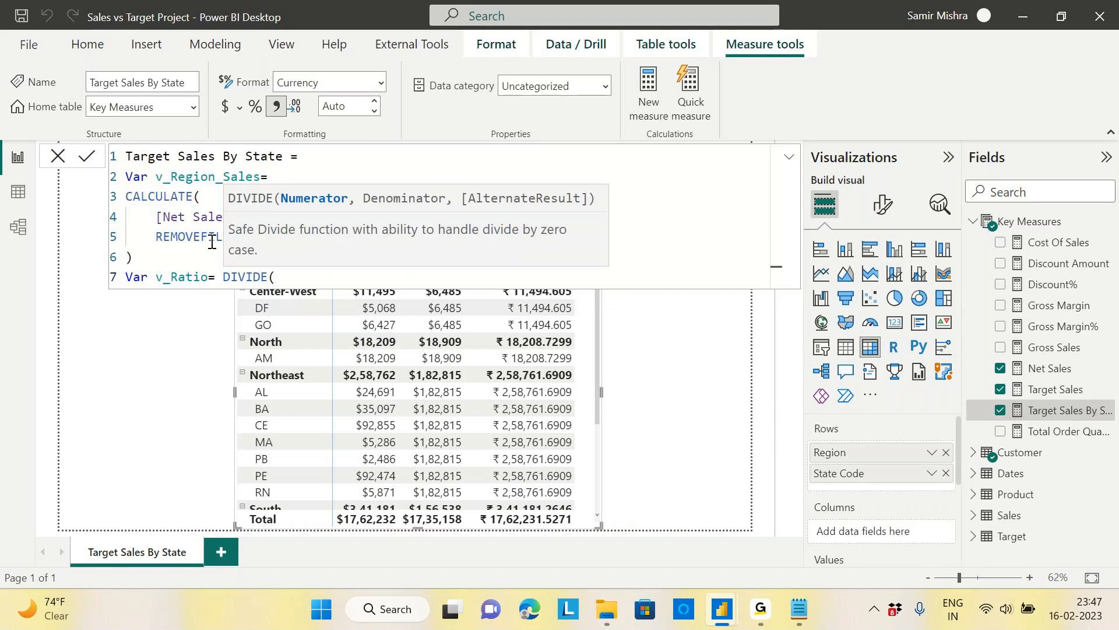
type("[net")
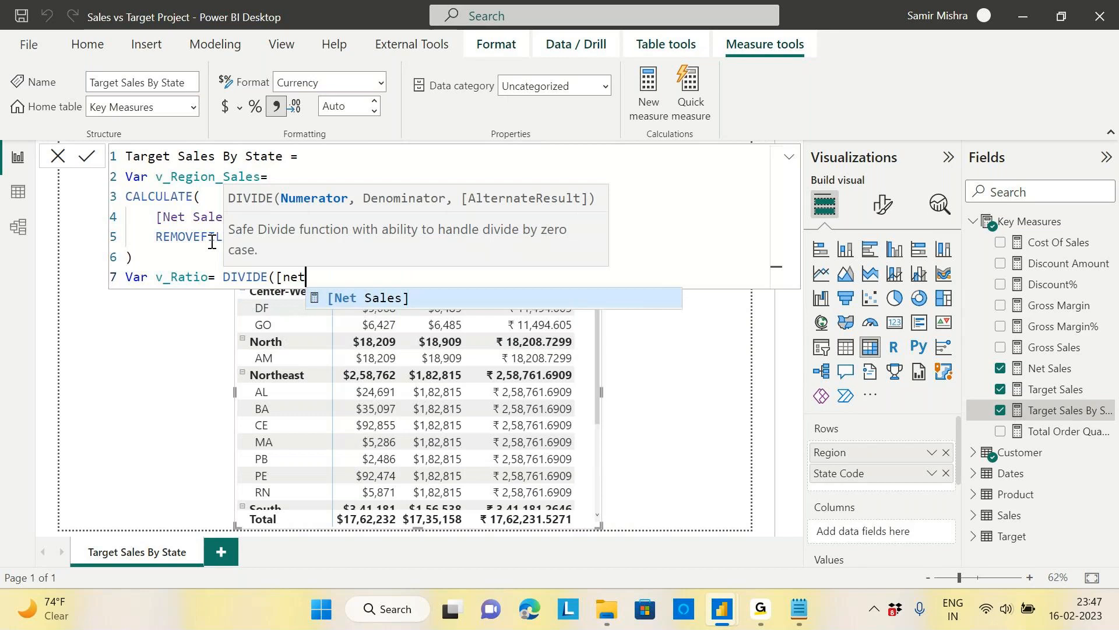
left_click(356, 301)
type(",")
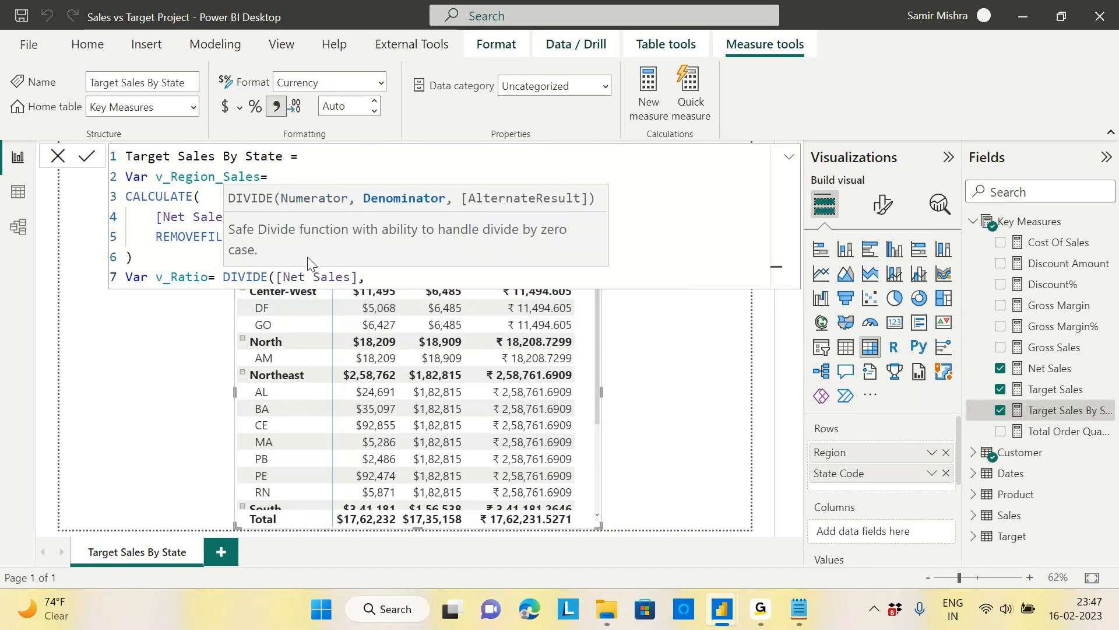
double_click(209, 176)
key("ctrl+c")
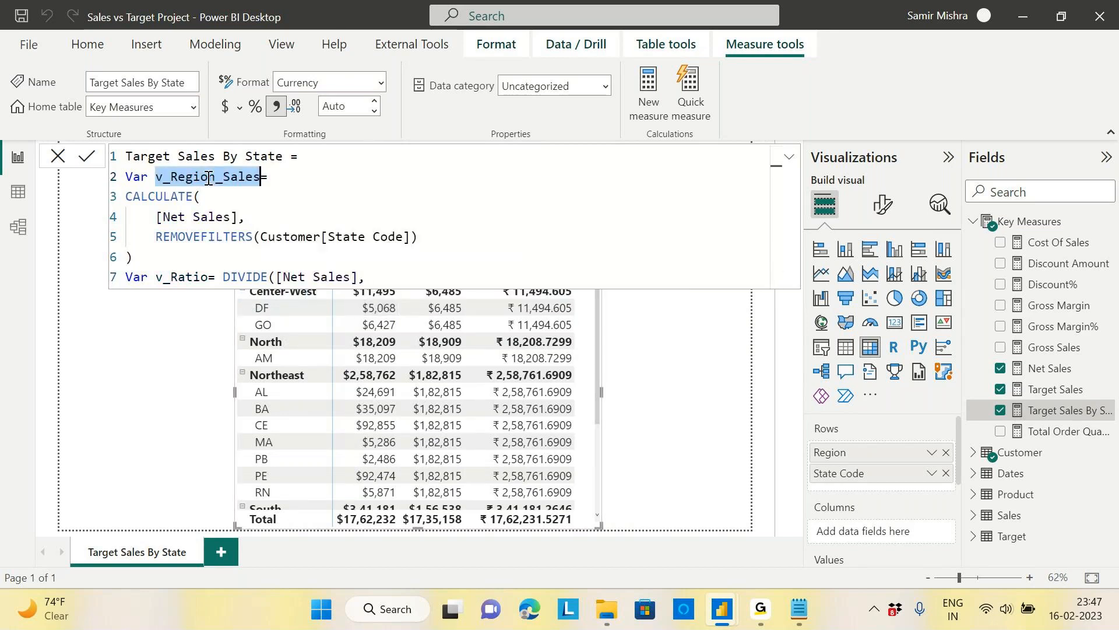
left_click(398, 277)
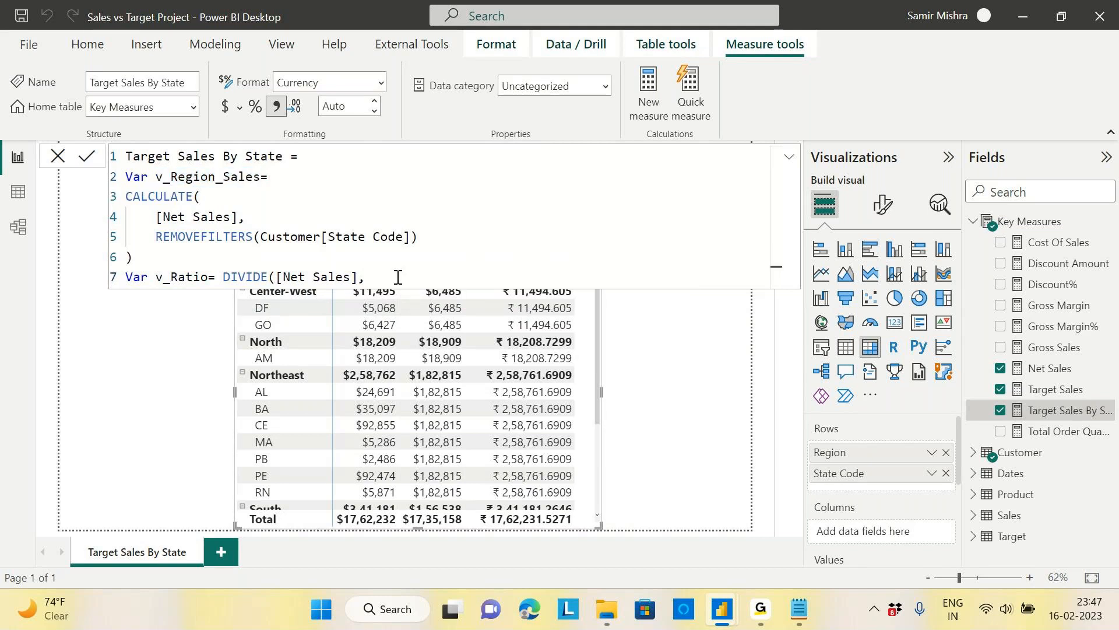
key("ctrl+v")
type(")")
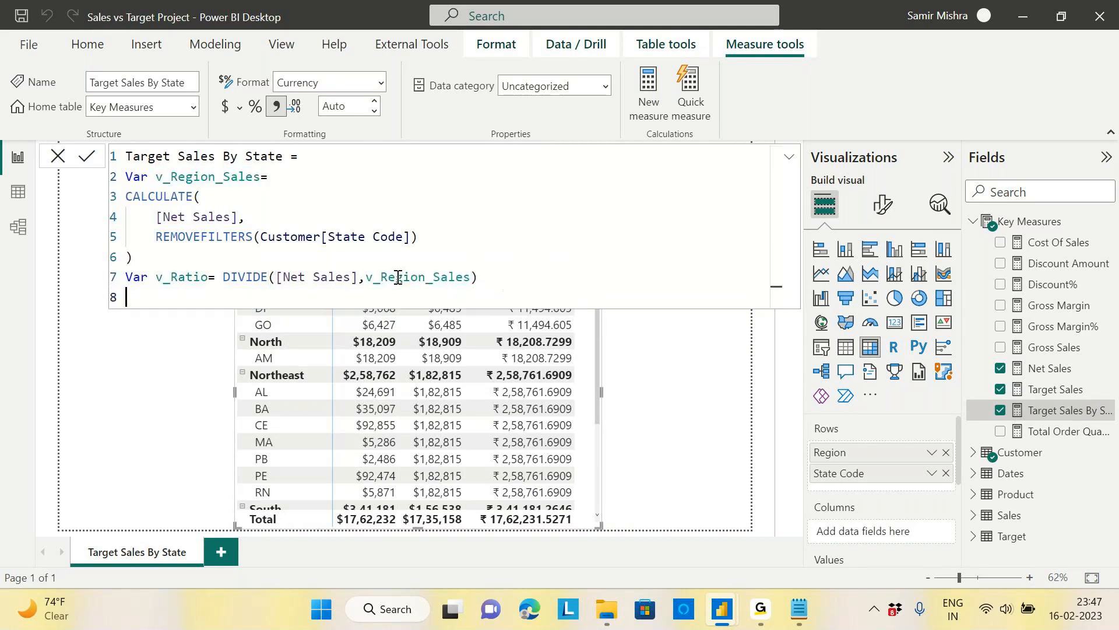
Step: End the formula with a Return clause that outputs v_Ratio, and commit the measure
key("shift+Return")
type("Ret")
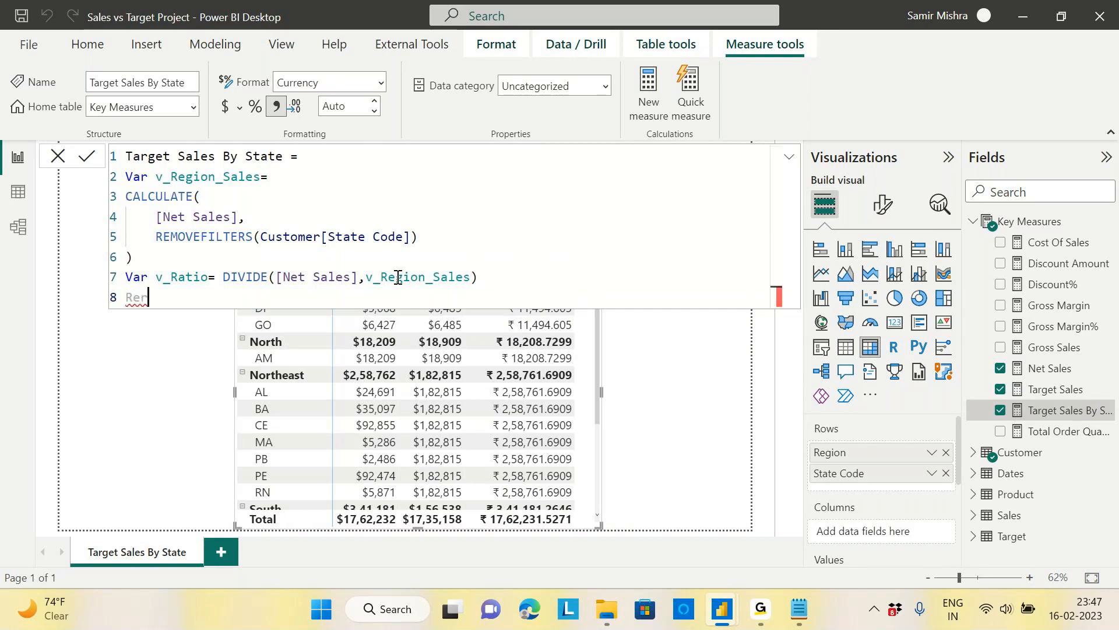
type("urn")
key("shift+Return")
double_click(196, 278)
key("ctrl+c")
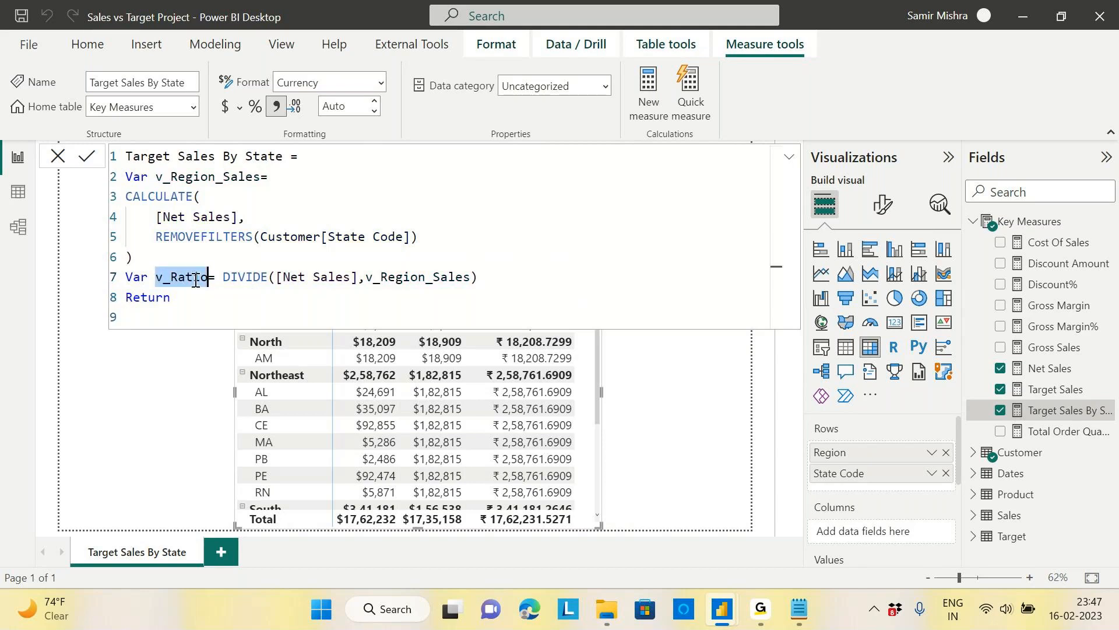
left_click(145, 317)
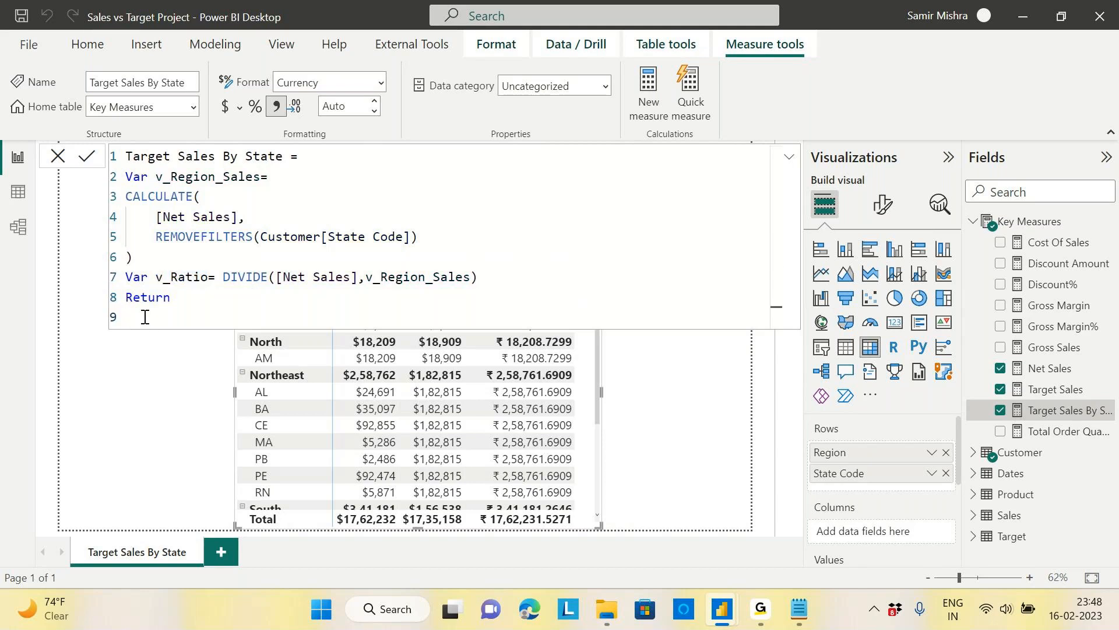
key("ctrl+v")
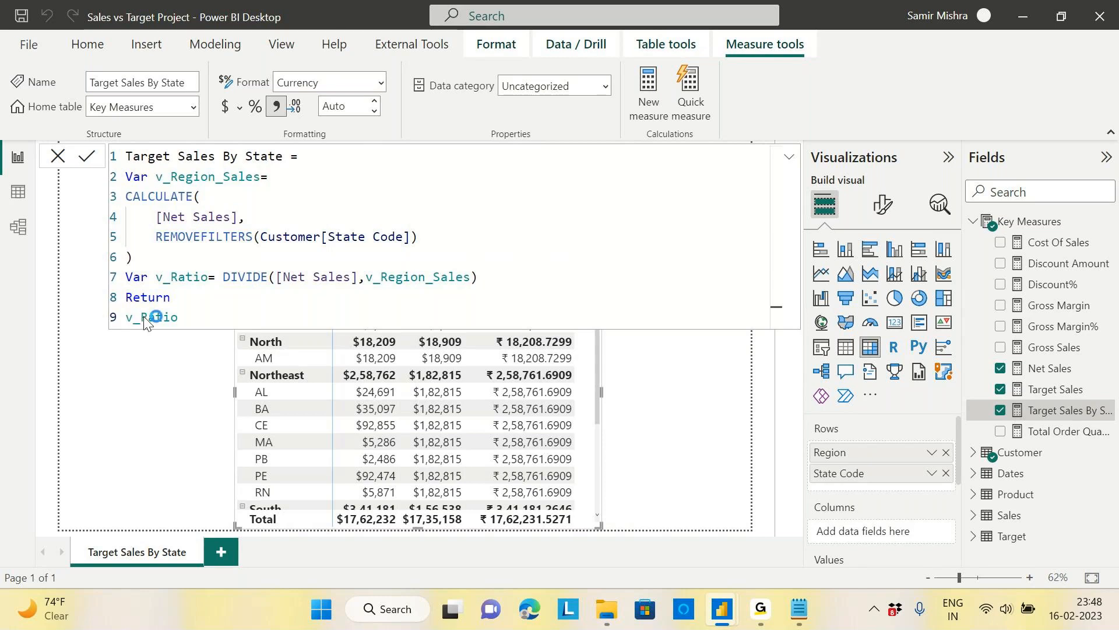
key("Return")
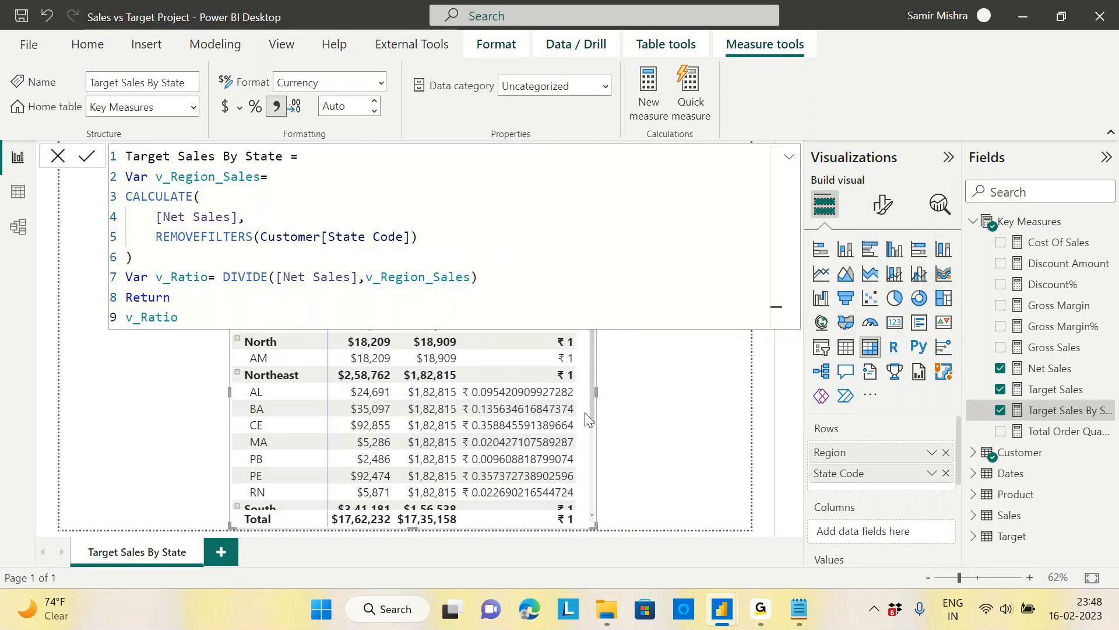
Step: Shorten the matrix, move it clear of the formula, and collapse the formula to review each state's ratio
left_click_drag(593, 525, 604, 485)
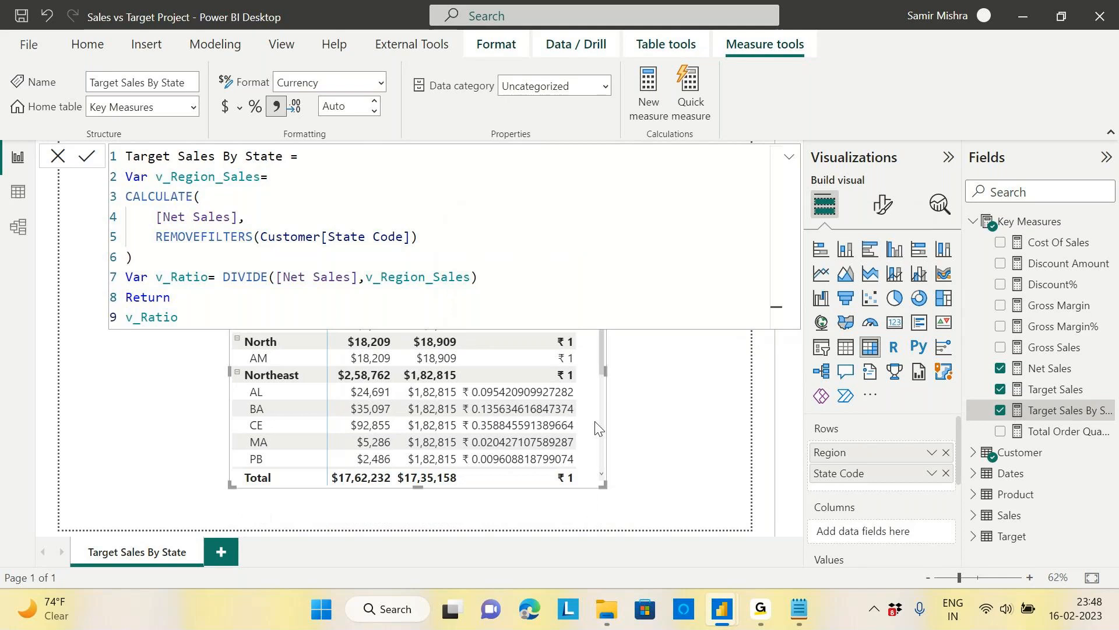
left_click_drag(598, 424, 623, 450)
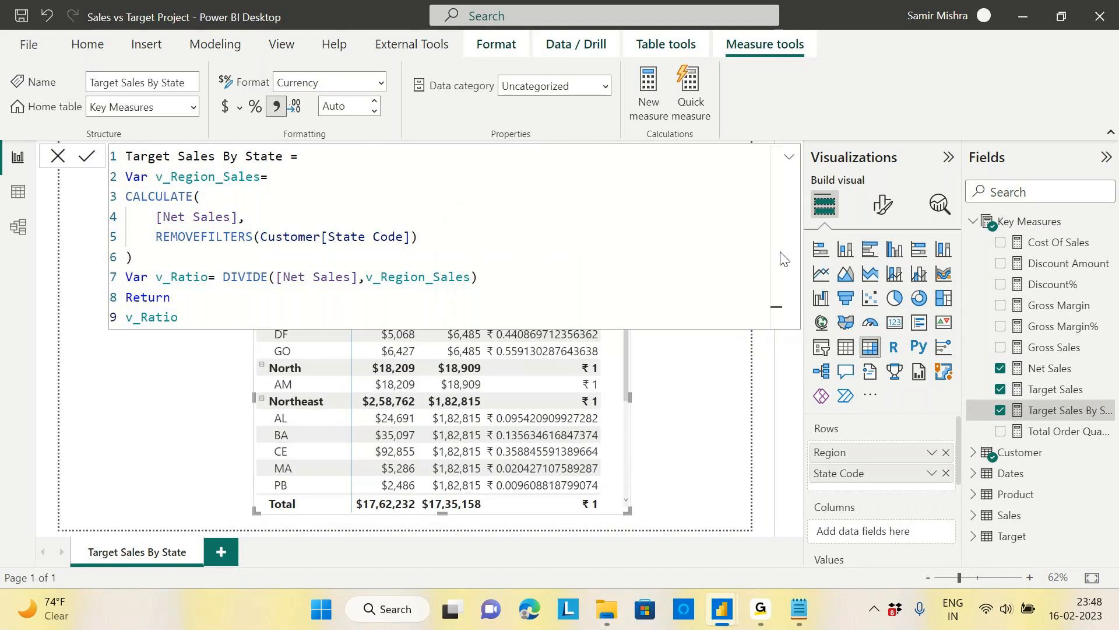
left_click(788, 157)
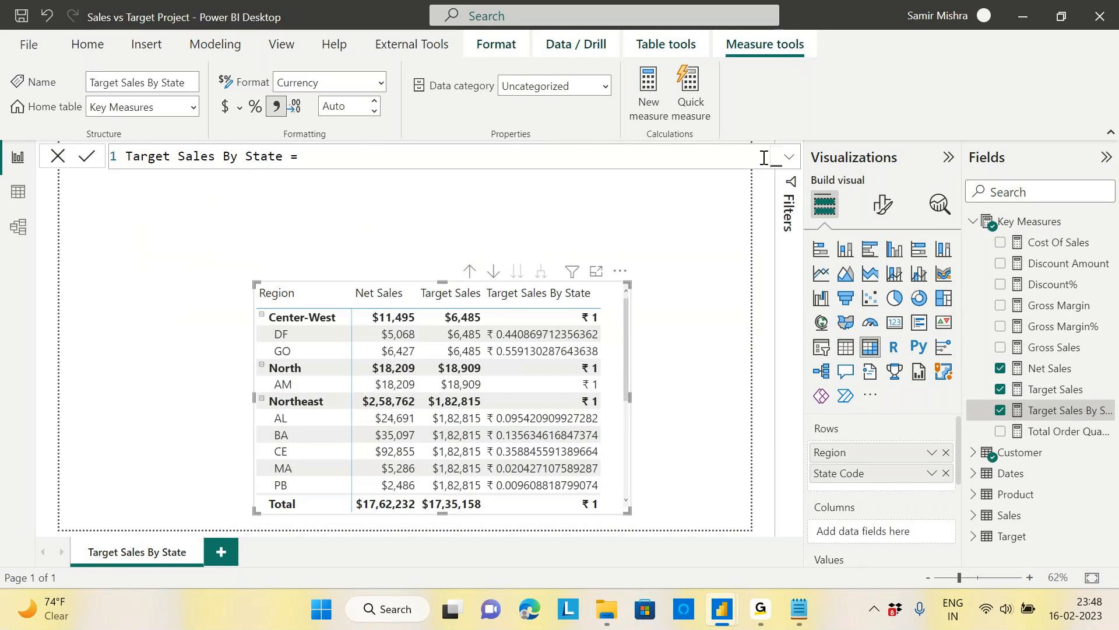
Step: Declare a variable named v_Result after v_Ratio in the expanded formula, multiplying v_Ratio by [Target Sales]
left_click(790, 160)
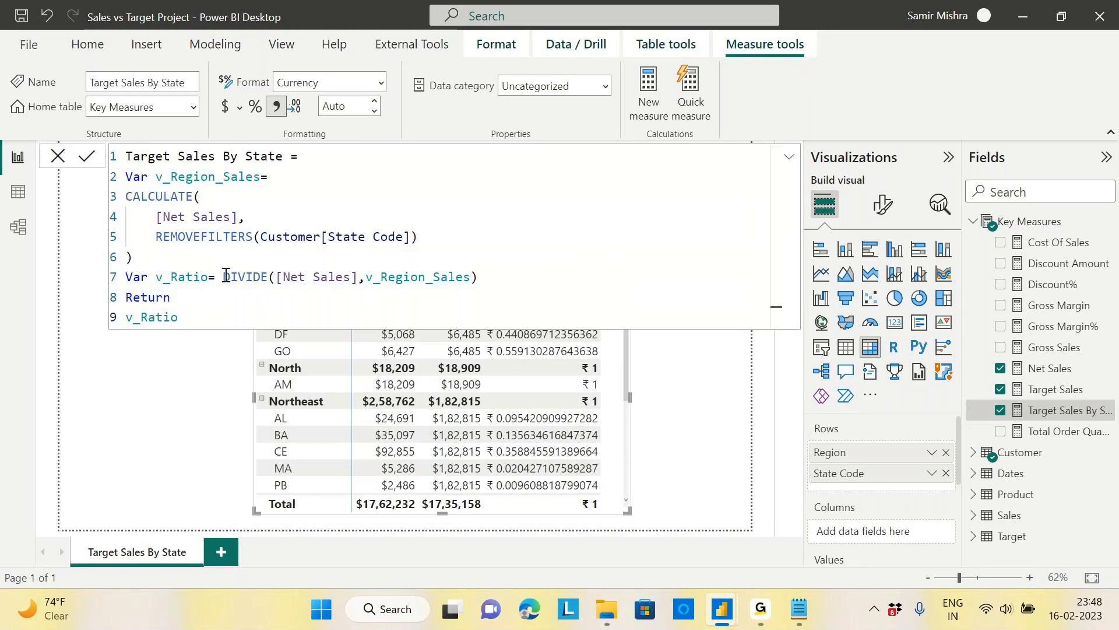
left_click(493, 278)
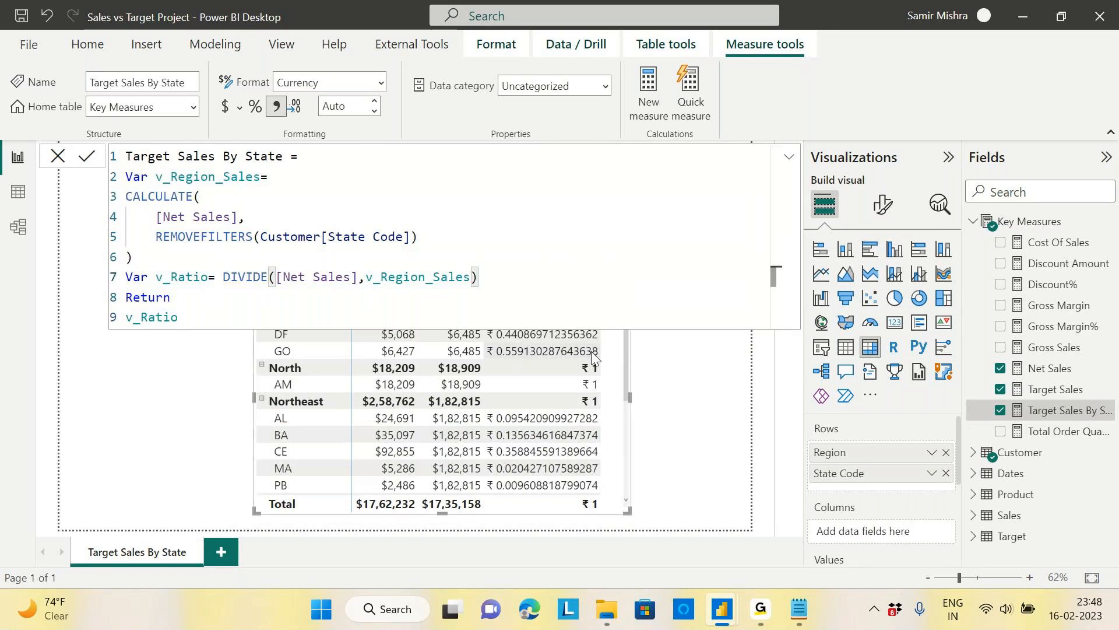
key("Return")
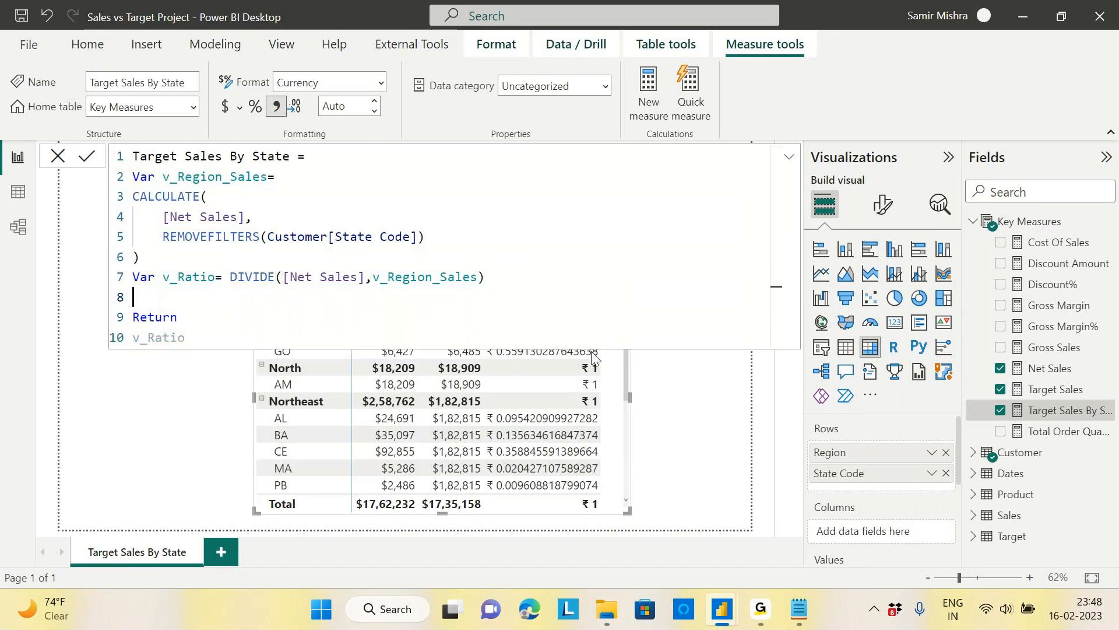
type("Var v")
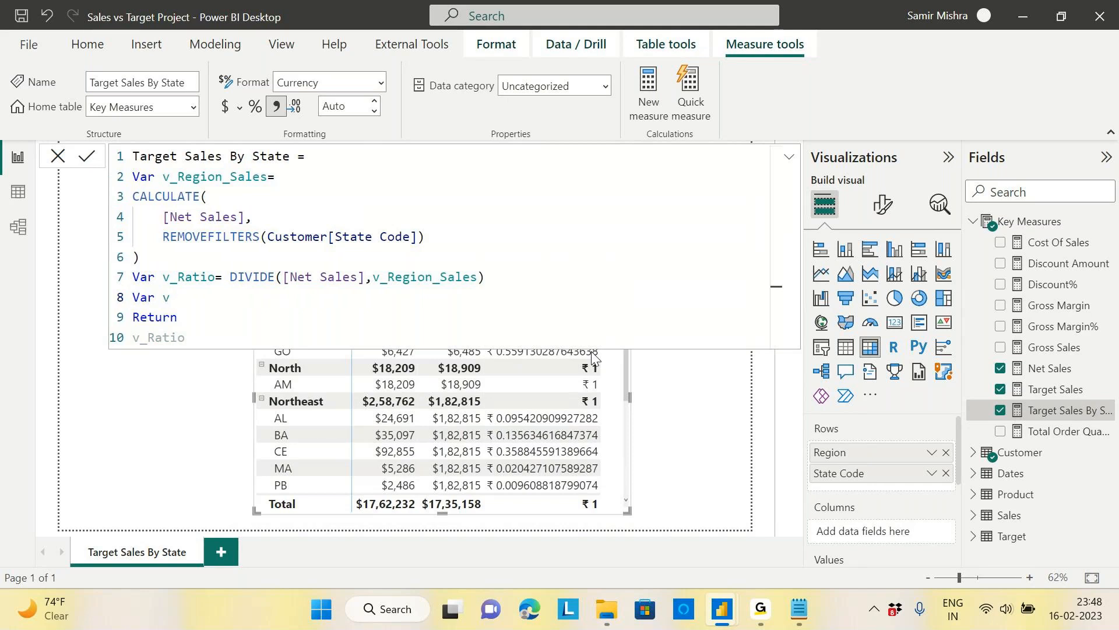
type("_Result=")
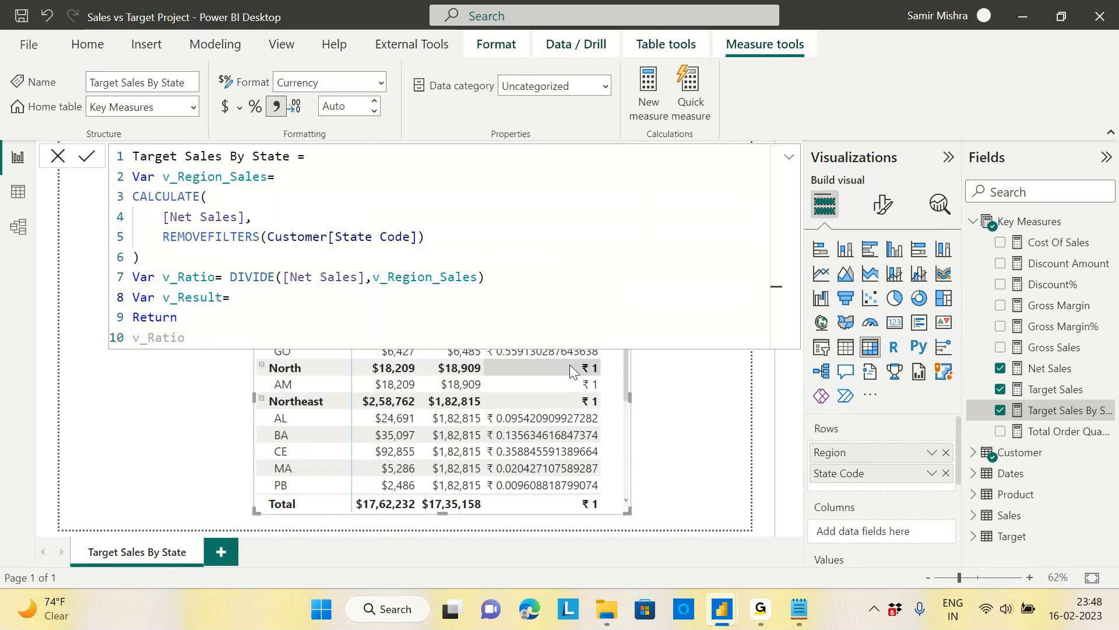
type("v")
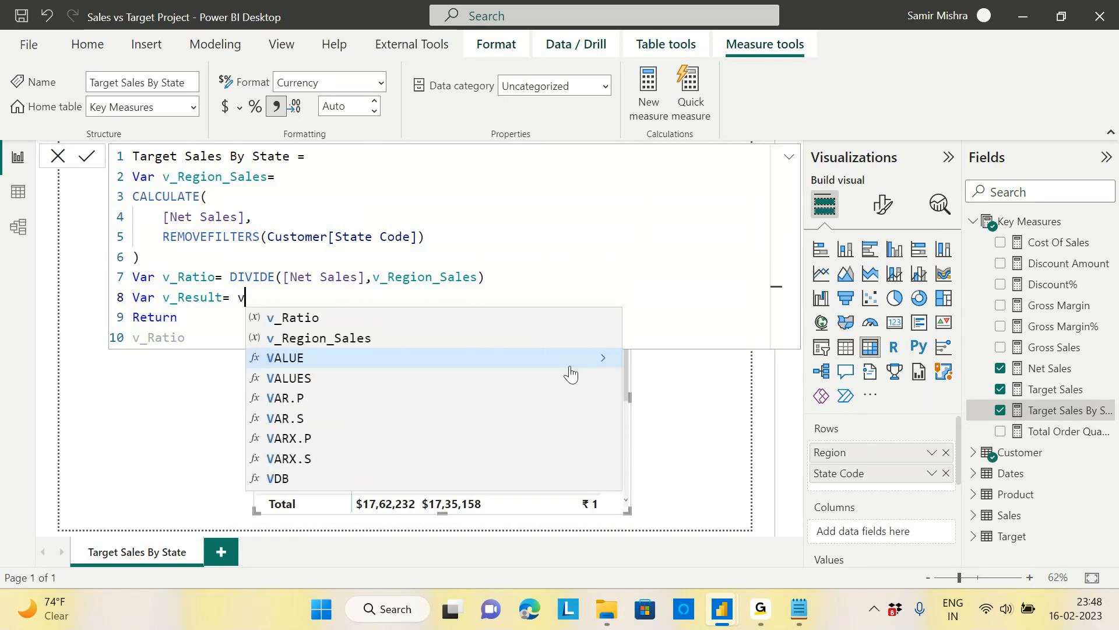
left_click(293, 317)
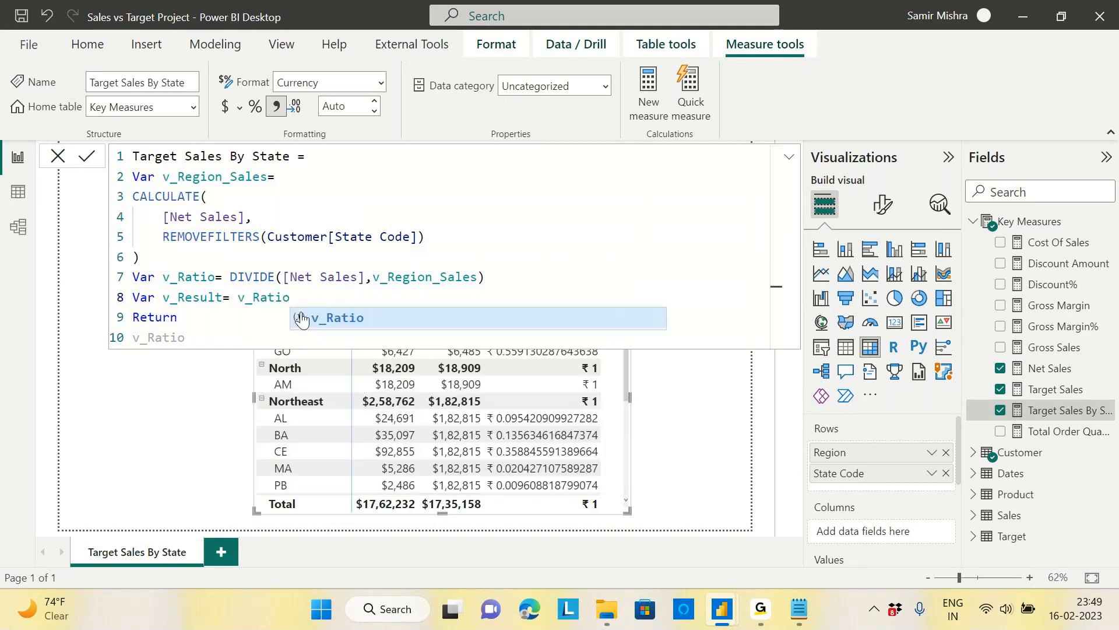
type("*[")
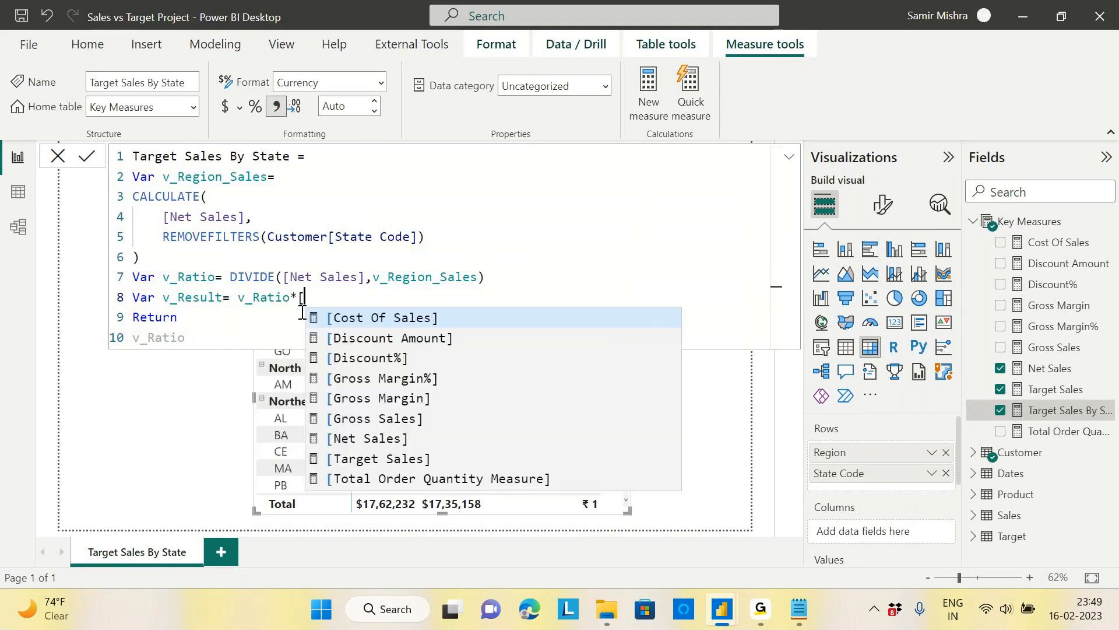
left_click(378, 458)
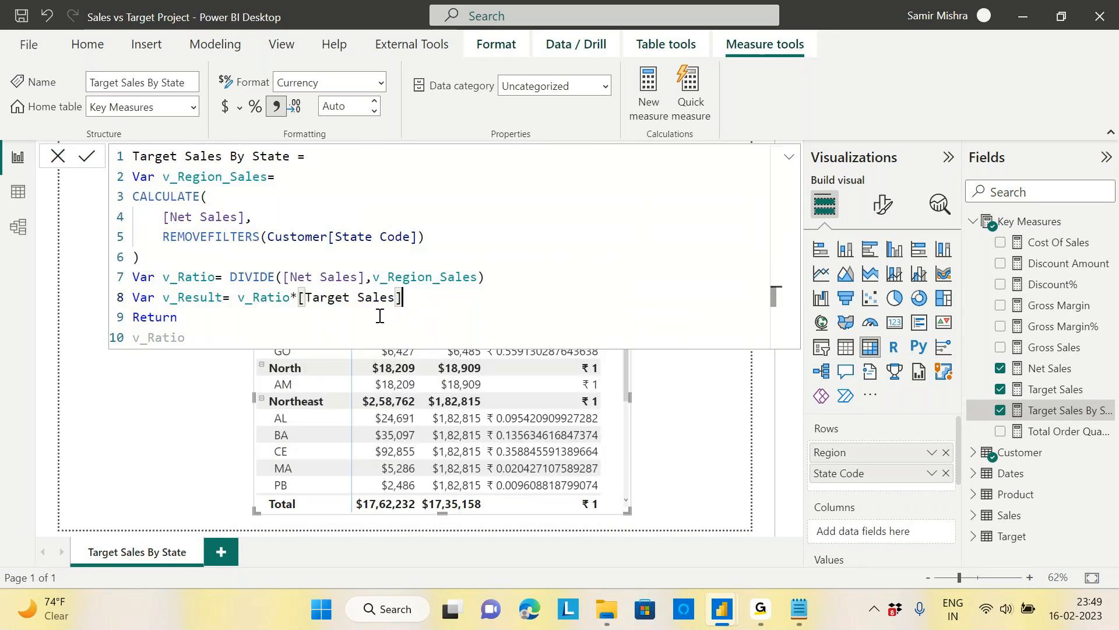
Step: Replace v_Ratio with v_Result in the Return clause and commit the measure
double_click(197, 304)
key("ctrl+c")
double_click(155, 336)
key("ctrl+v")
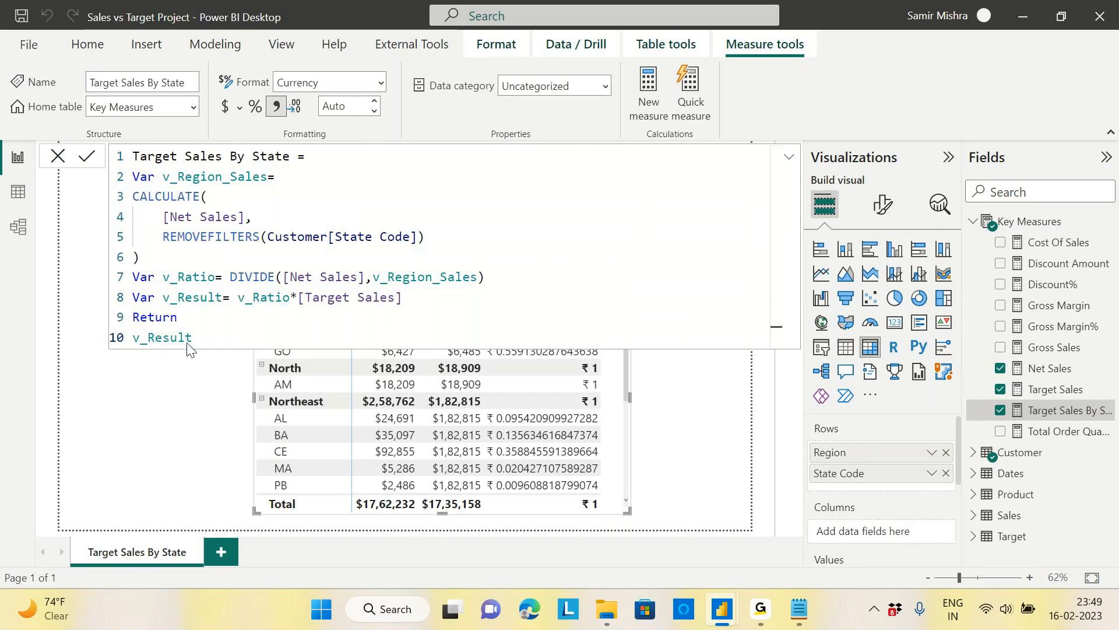
key("Return")
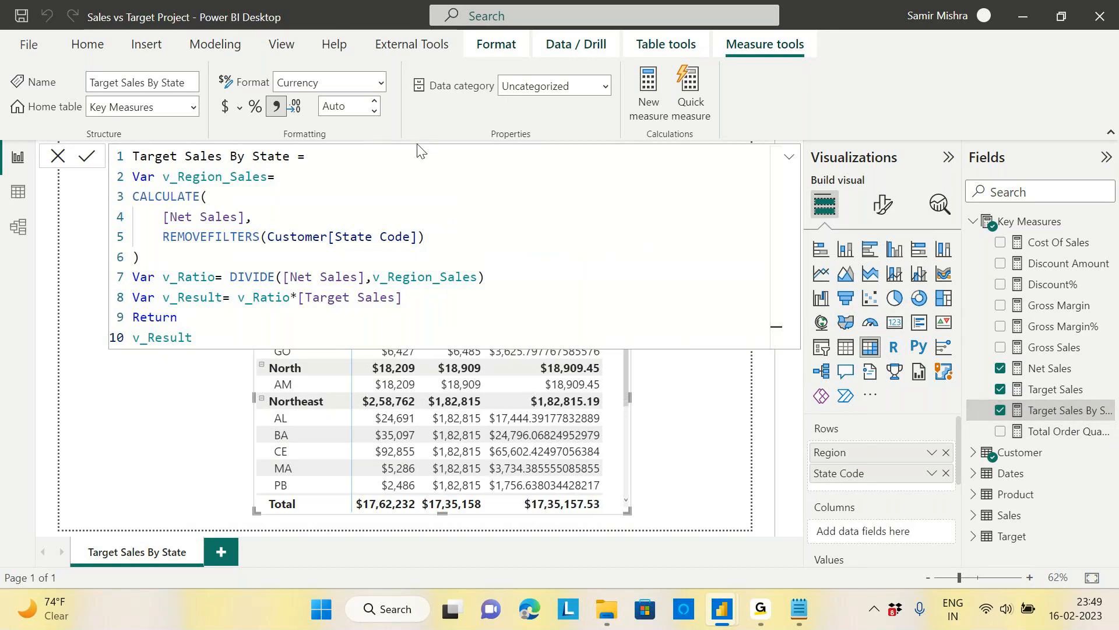
Step: Set the Target Sales By State measure to 0 decimal places
left_click(348, 106)
type("0")
key("Return")
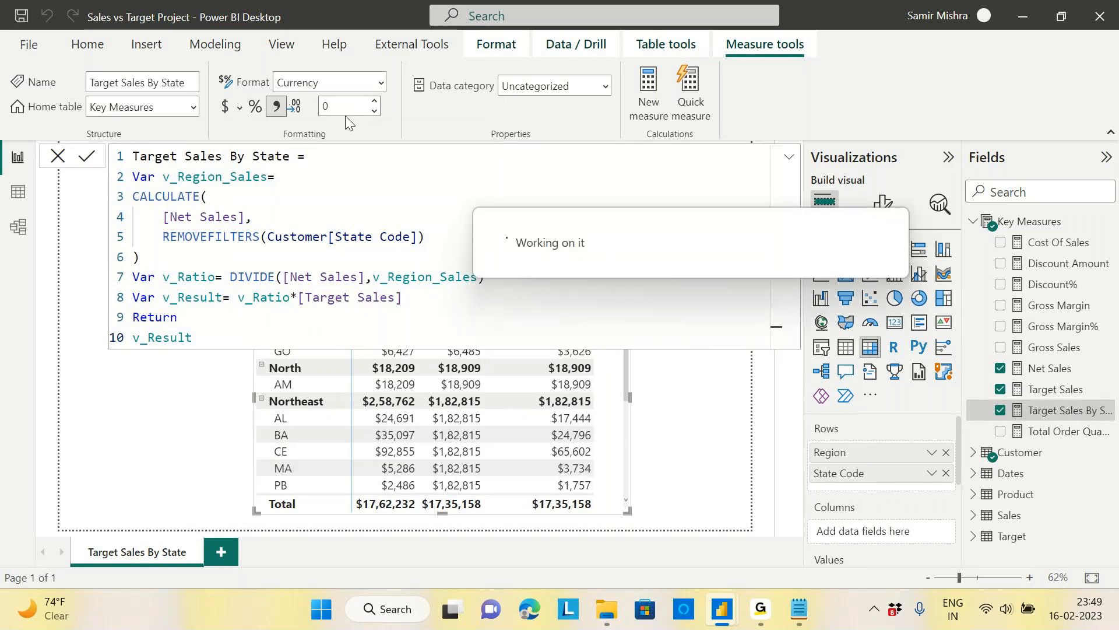
Step: Collapse the formula, move the matrix up to the top of the page, and enlarge it to show more state rows
left_click(789, 158)
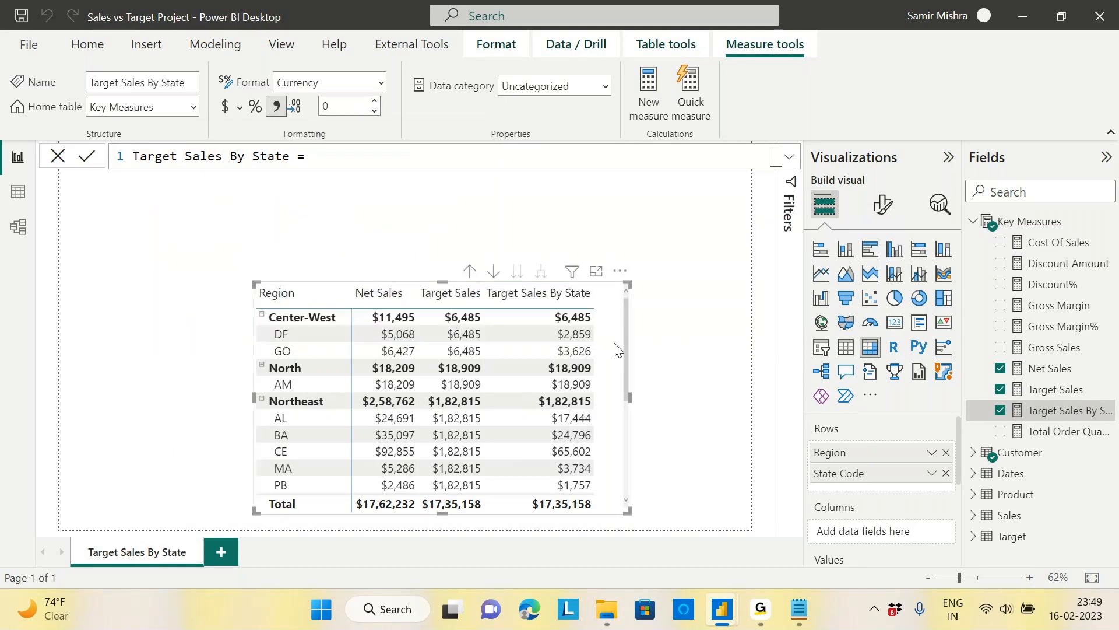
left_click_drag(614, 344, 560, 251)
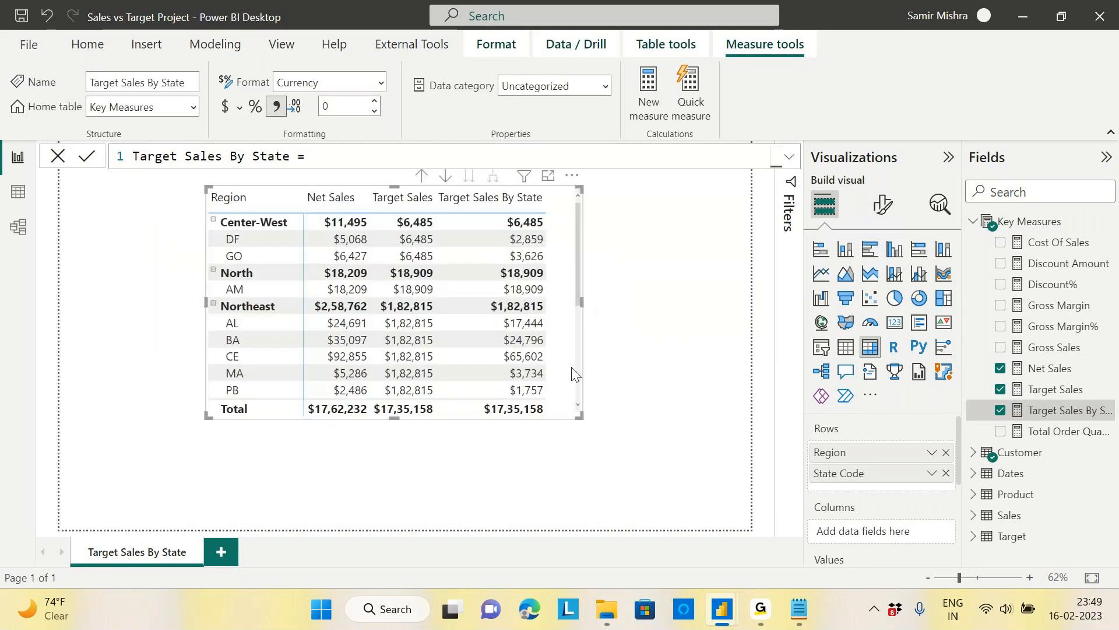
left_click_drag(579, 415, 591, 502)
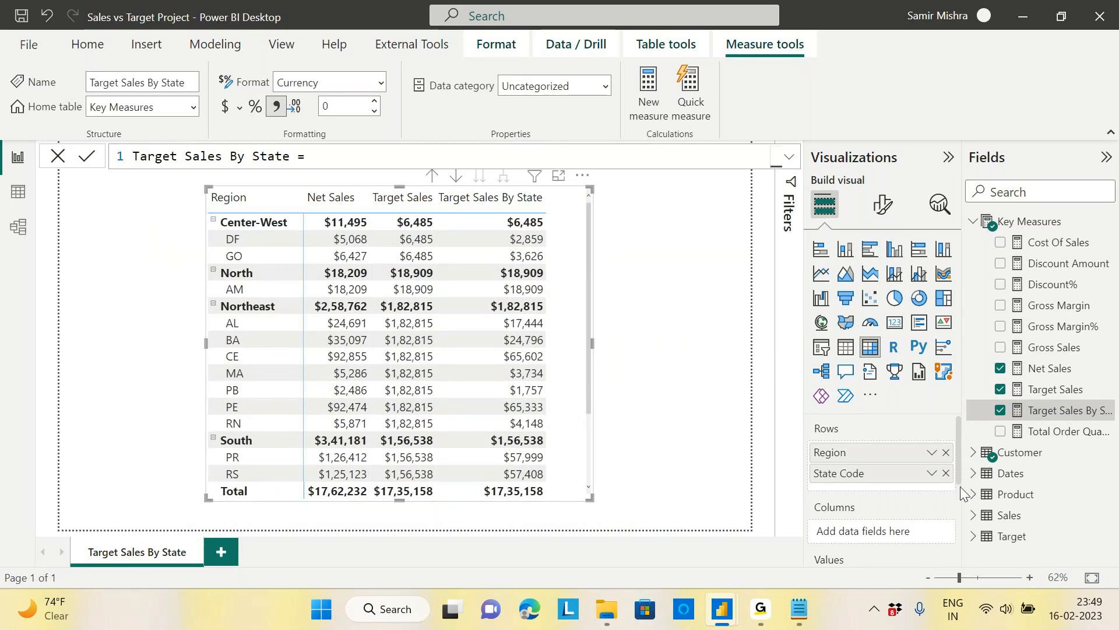
Step: Remove Target Sales from the matrix values, then make the matrix slightly taller and narrower and shift it toward the page's left side
scroll(956, 481, "down", 3)
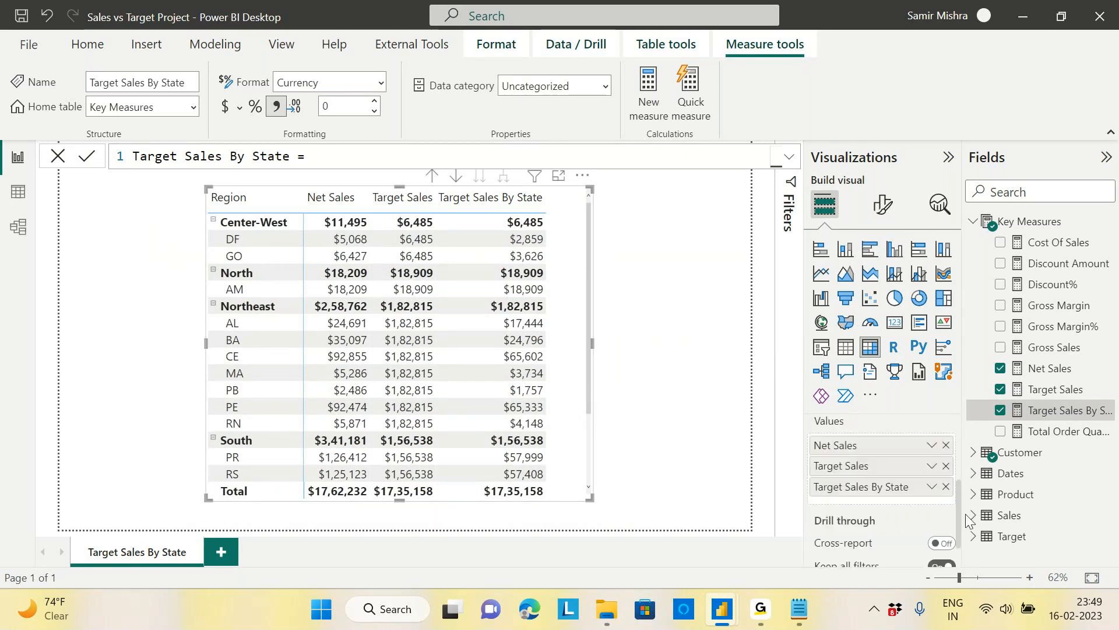
left_click(946, 468)
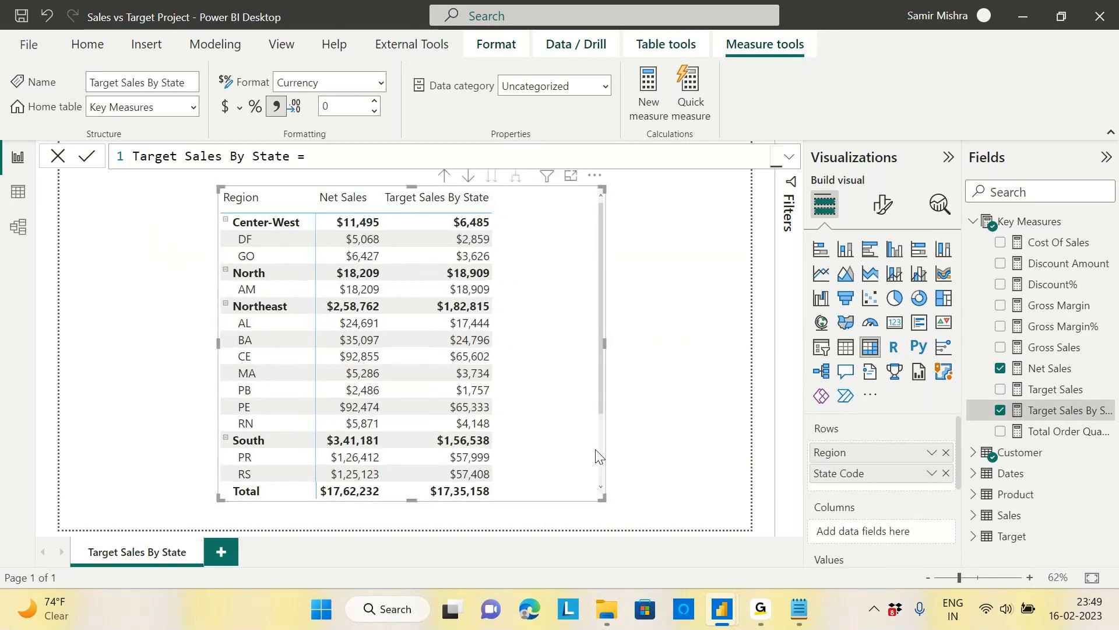
left_click_drag(600, 499, 591, 519)
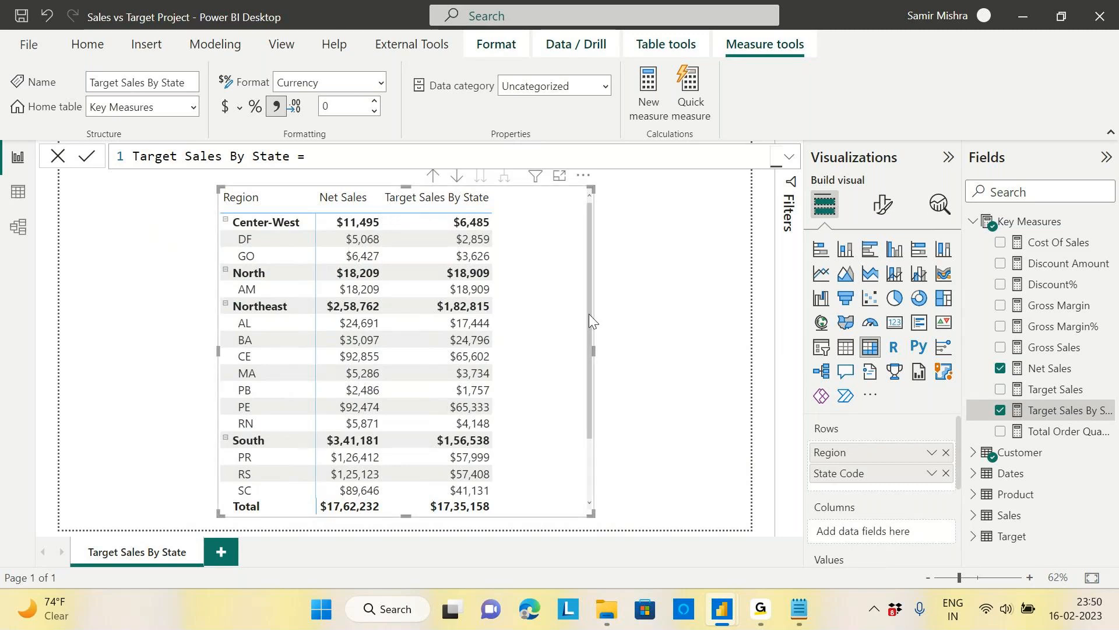
left_click_drag(589, 313, 530, 325)
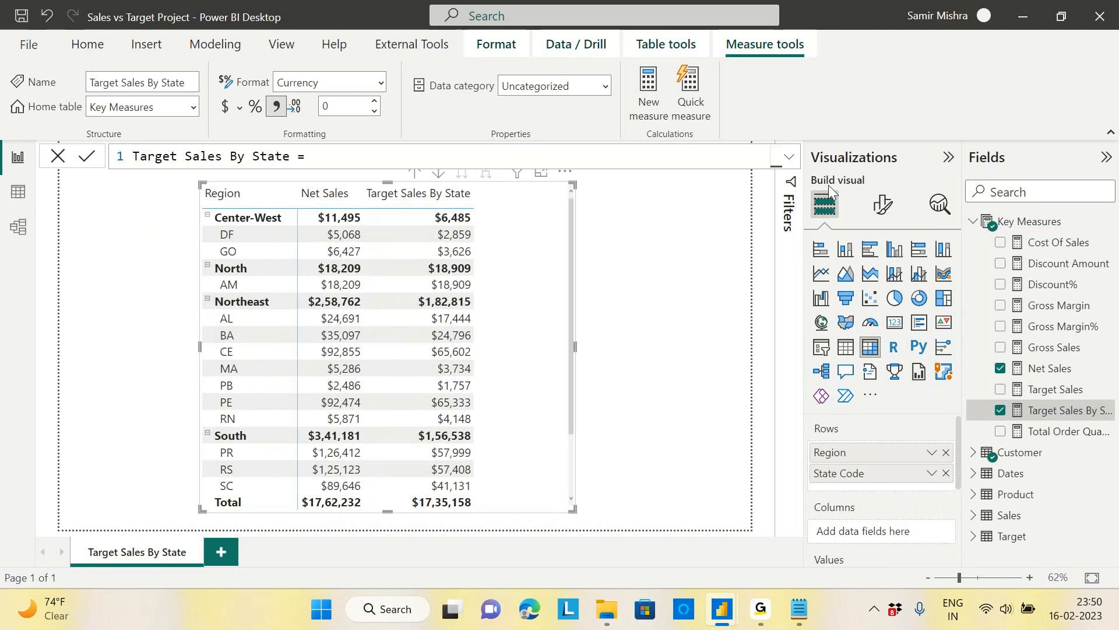
Step: Review the full Target Sales By State formula, including its variables and Return clause, and collapse it again
left_click(789, 160)
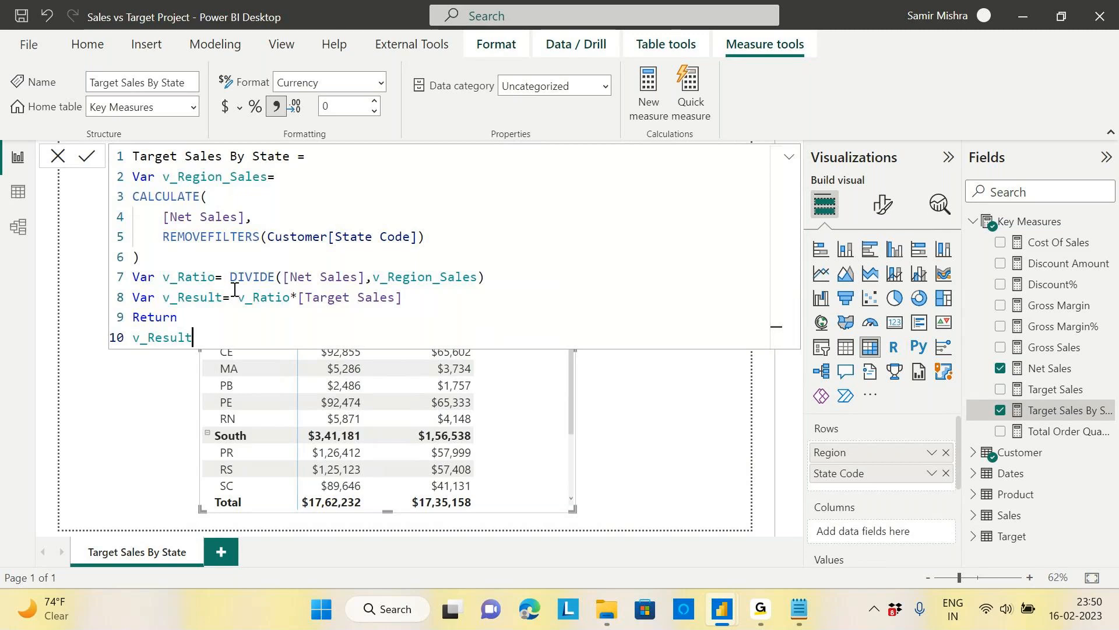
left_click(130, 177, "shift")
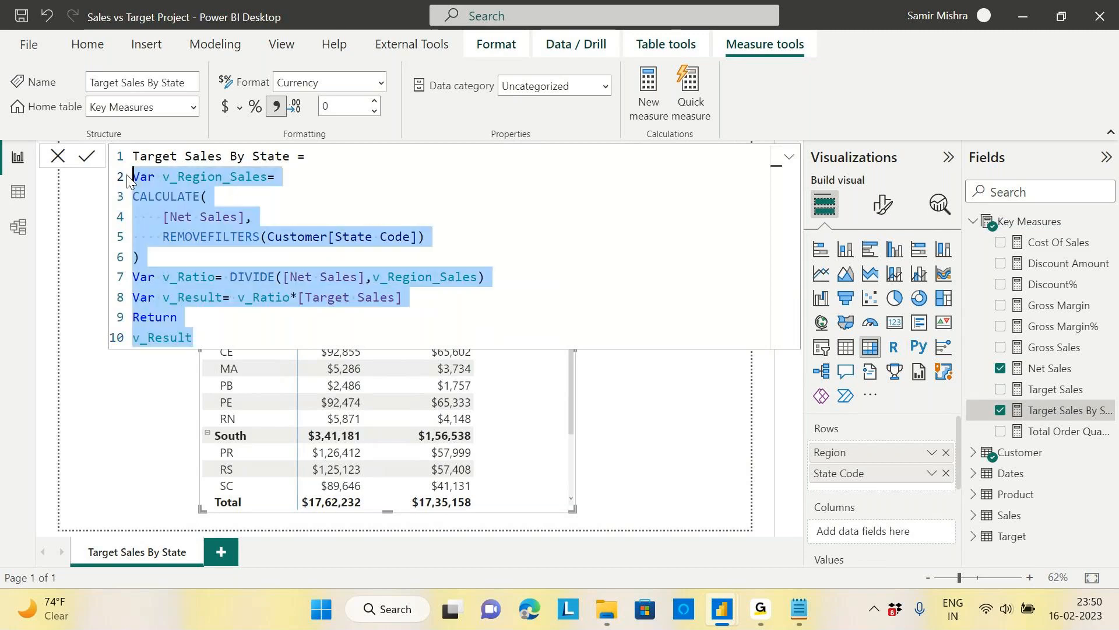
left_click(119, 168, "shift")
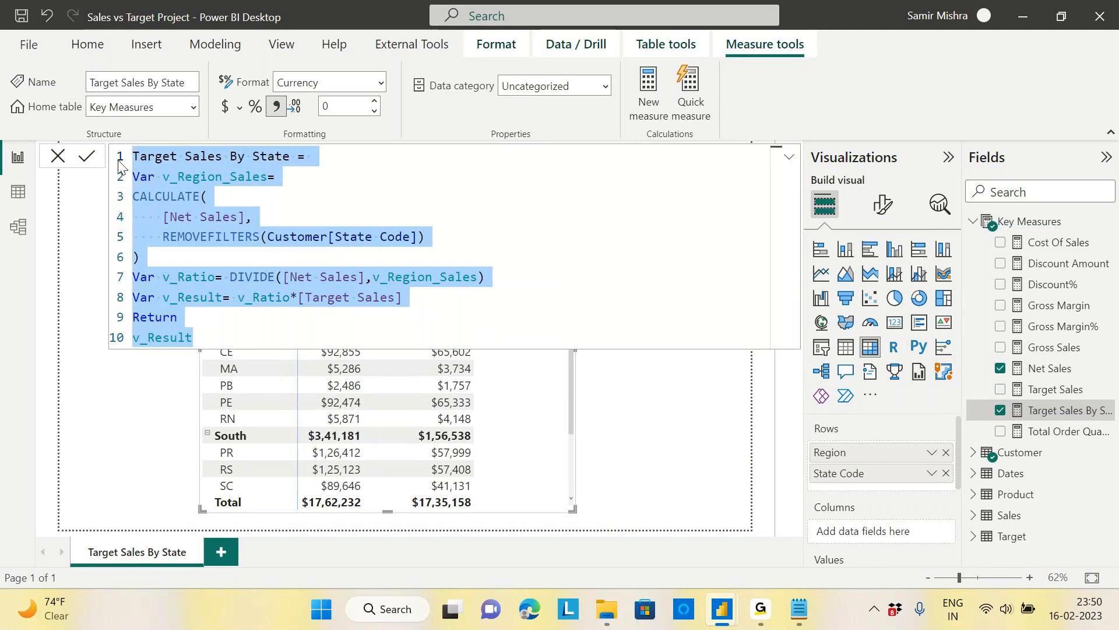
left_click(765, 612)
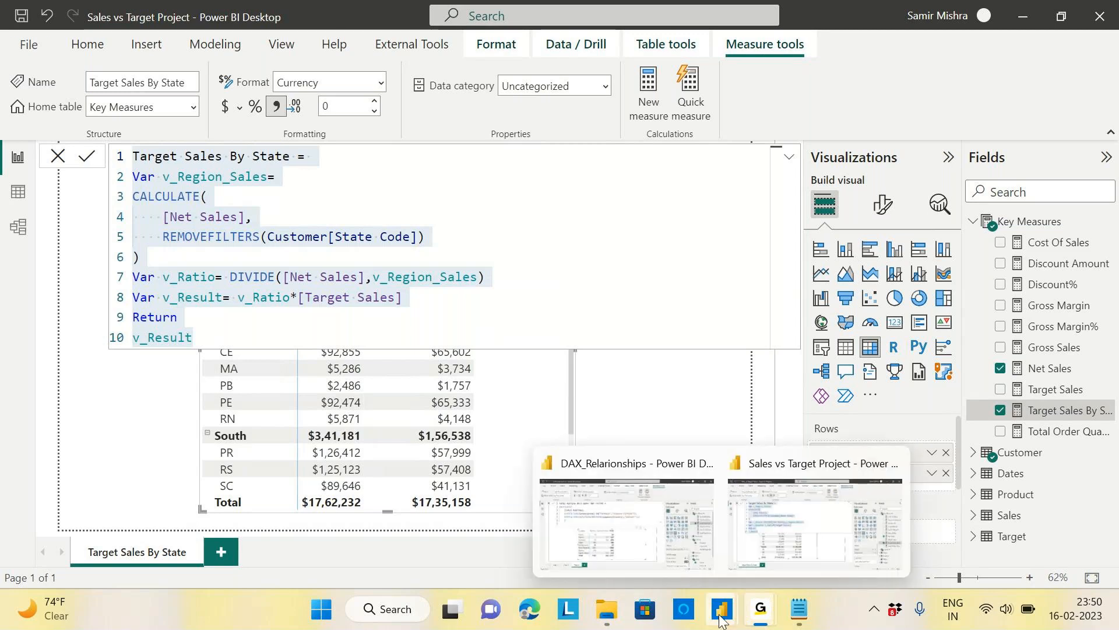
left_click(851, 500)
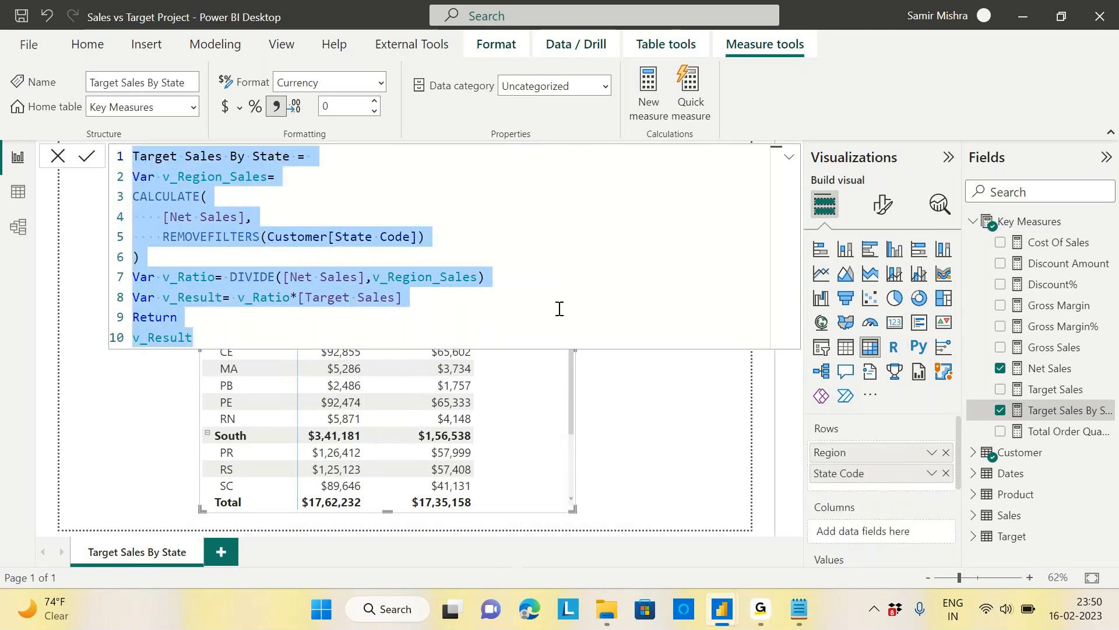
left_click(524, 253)
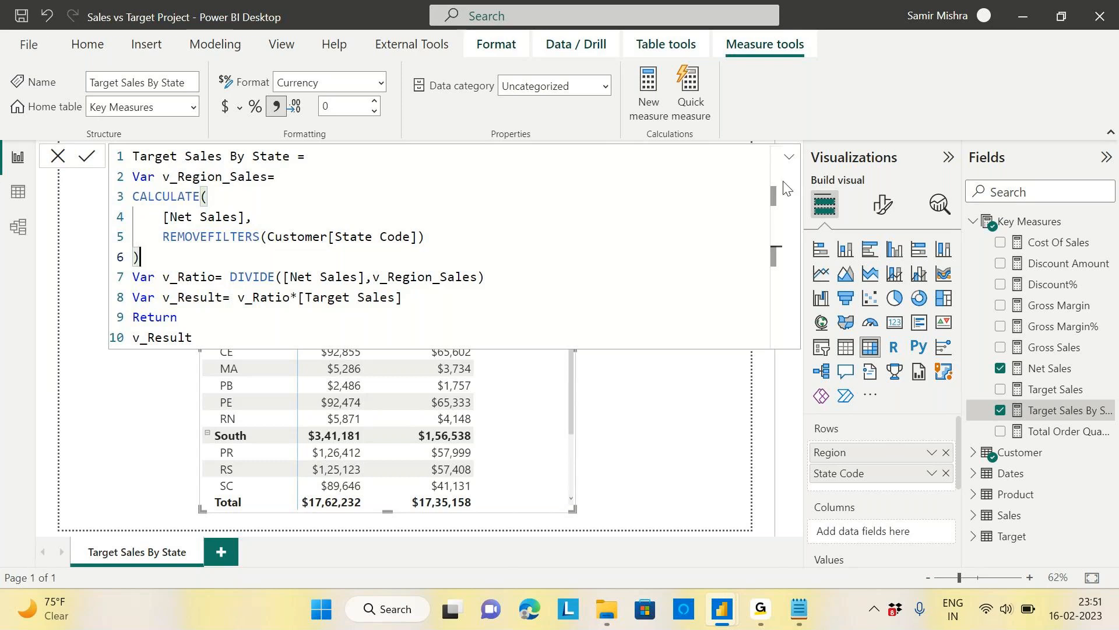
left_click(789, 161)
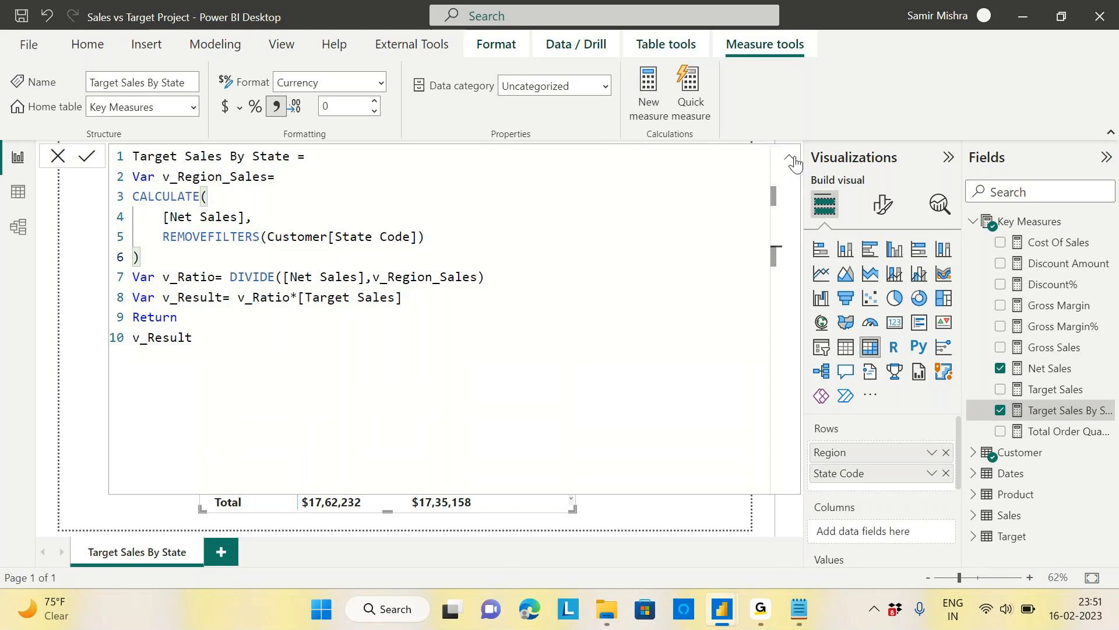
left_click(792, 160)
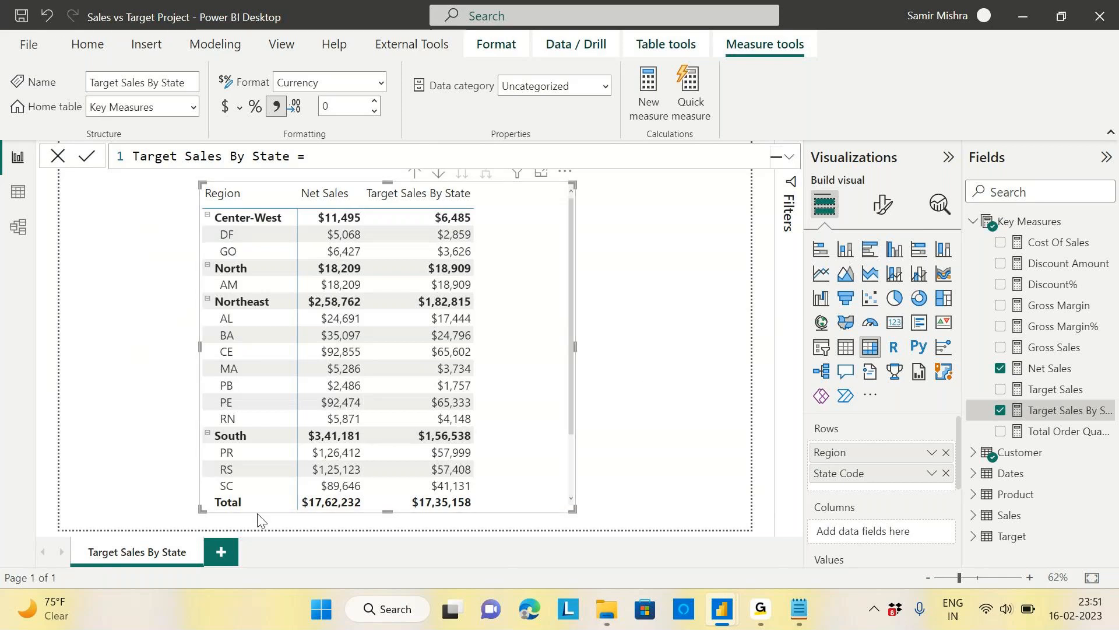
Step: Add a new report page and name it Customer Segmentation
left_click(223, 551)
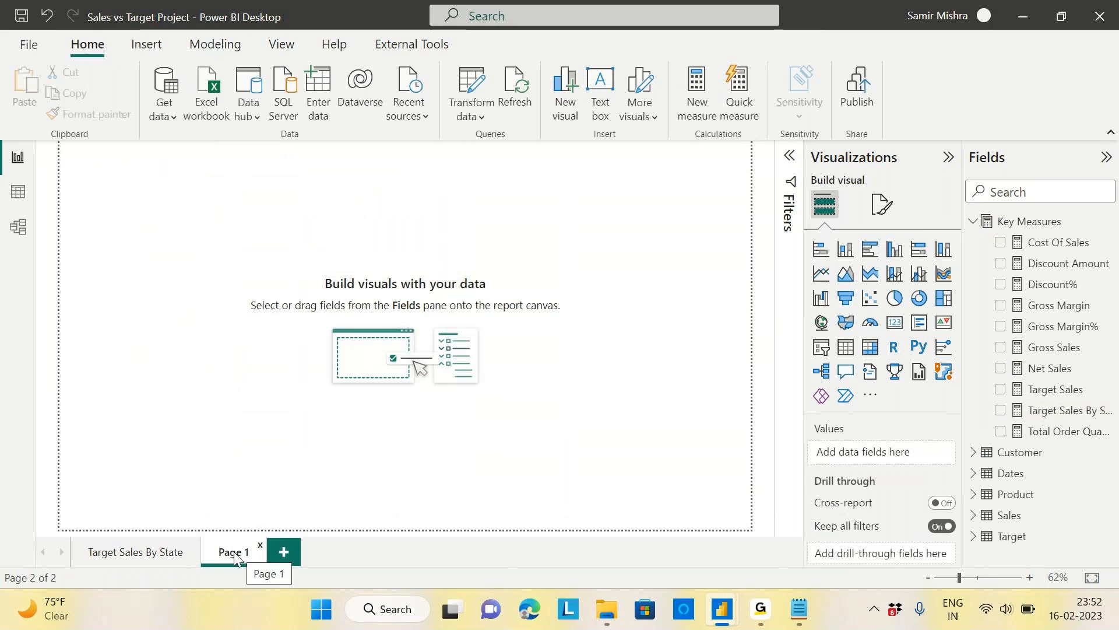
right_click(233, 551)
left_click(312, 494)
type("Customer Segmentation")
key("Return")
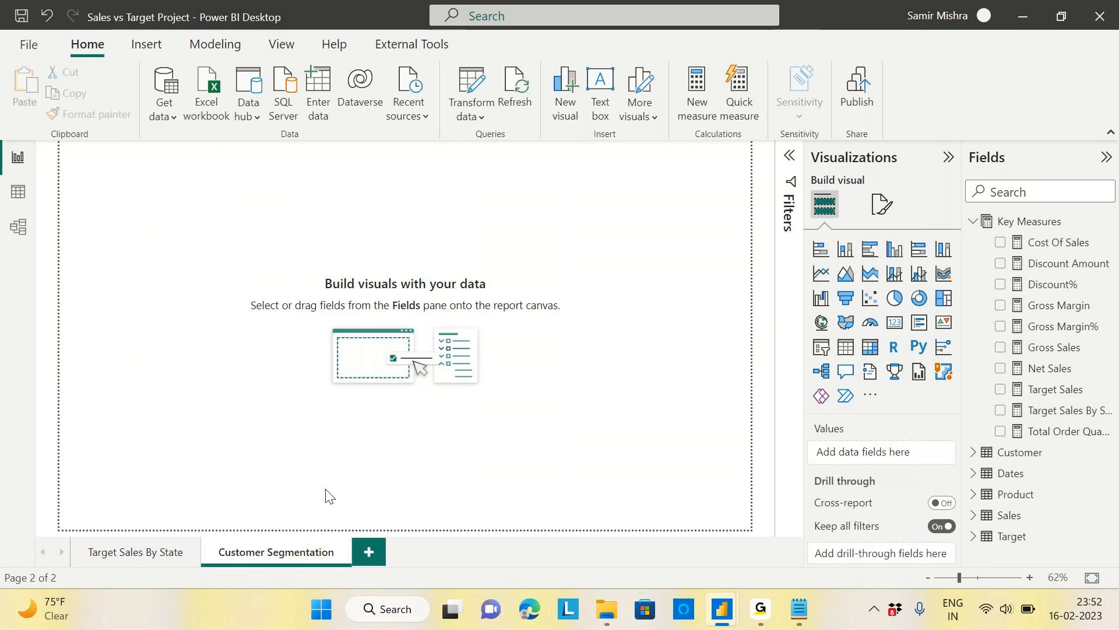
Step: Insert a large empty table visual on the Customer Segmentation page and shift it toward the page's left side
left_click(150, 558)
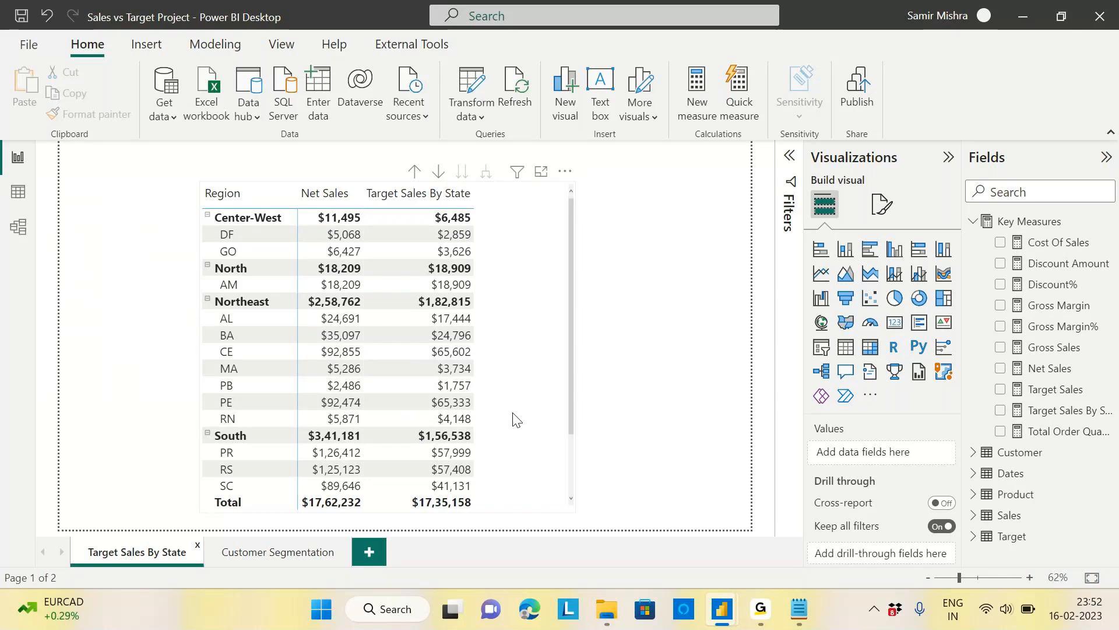
left_click(299, 553)
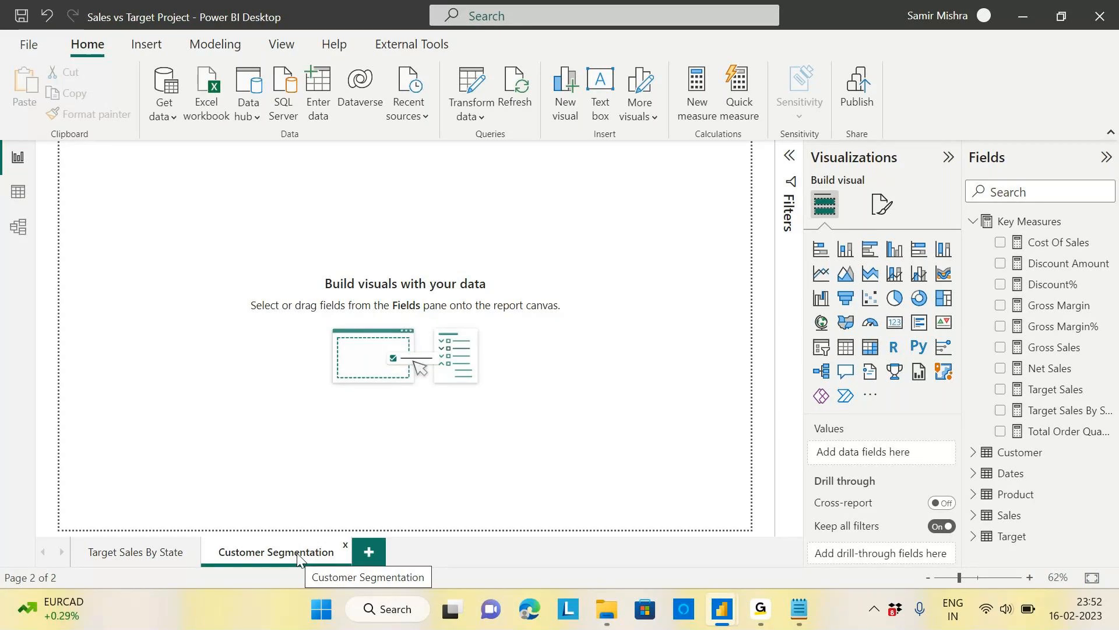
left_click(853, 351)
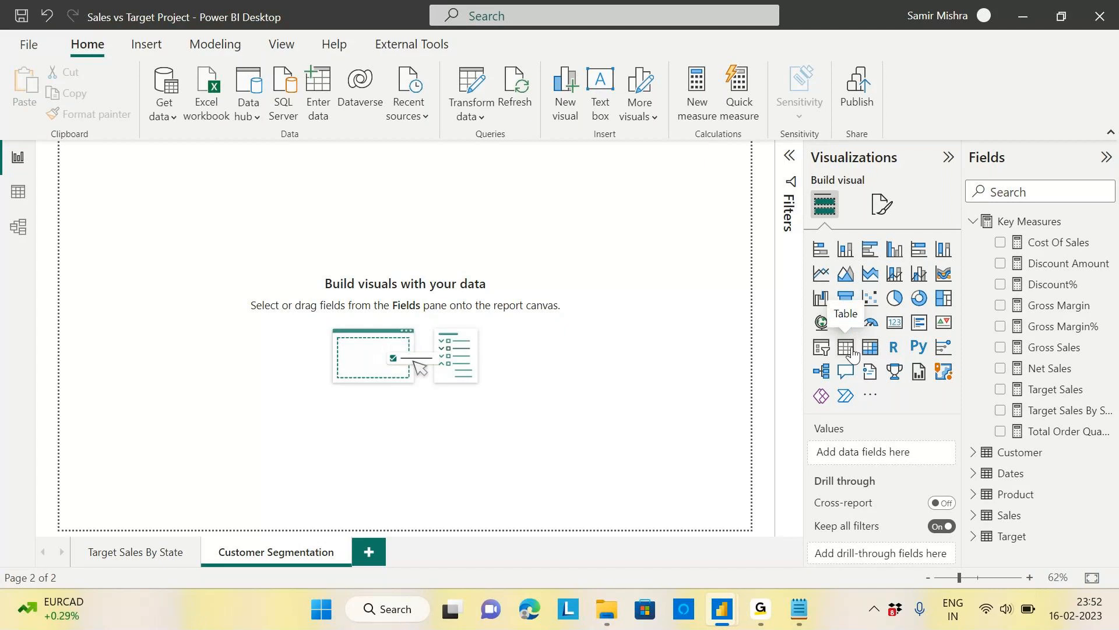
left_click_drag(357, 306, 652, 482)
left_click_drag(499, 361, 446, 361)
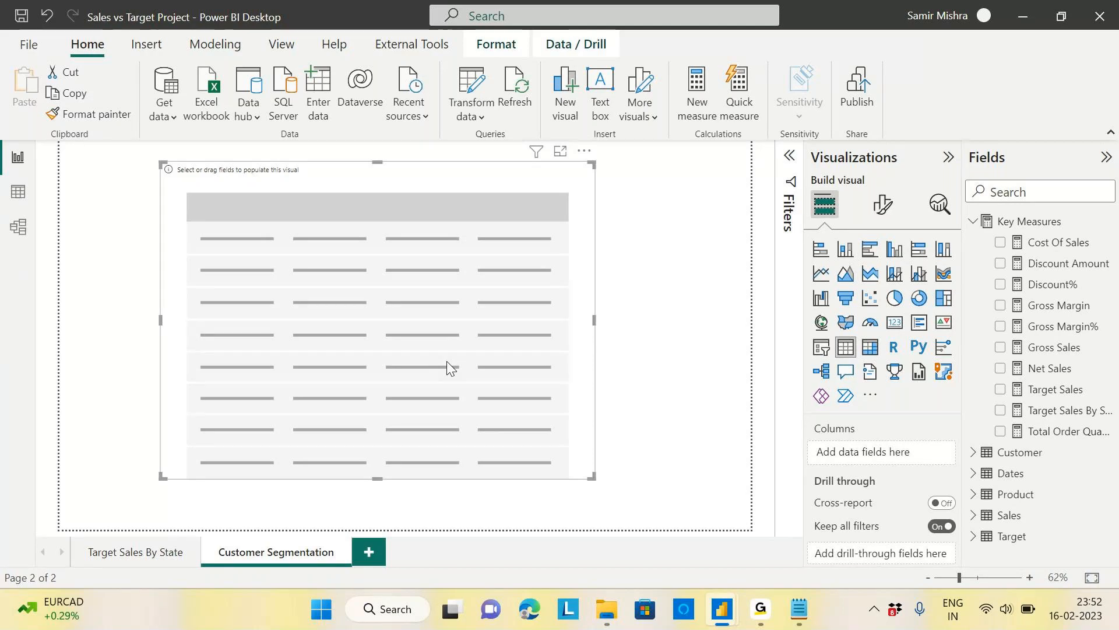
Step: Add ProductName and the Net Sales measure to the table and extend it downward to show more products
left_click(977, 223)
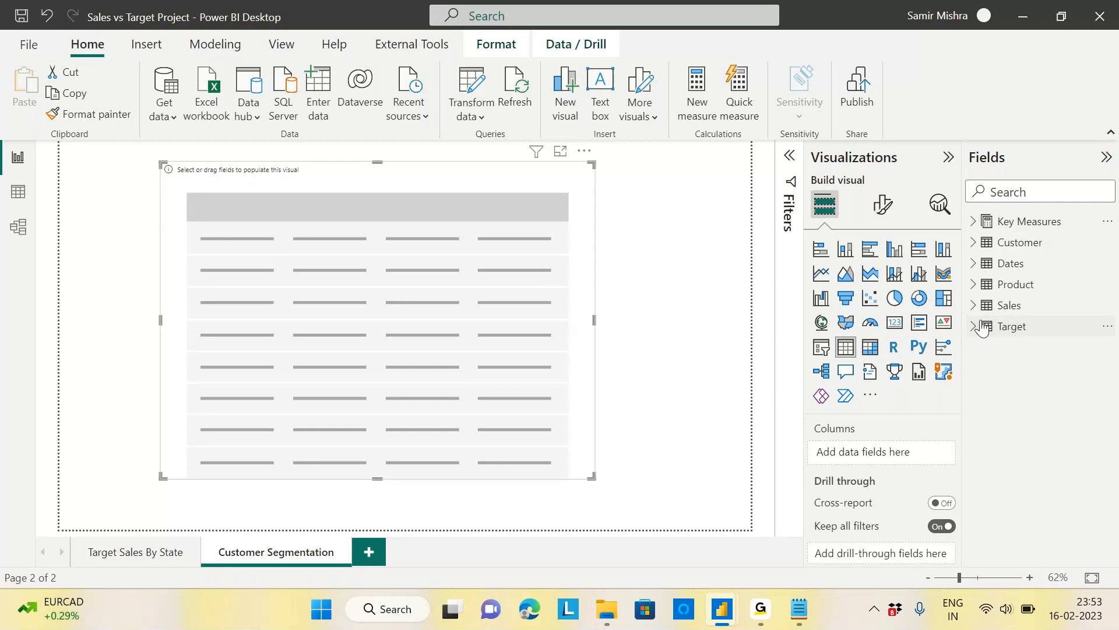
left_click(979, 290)
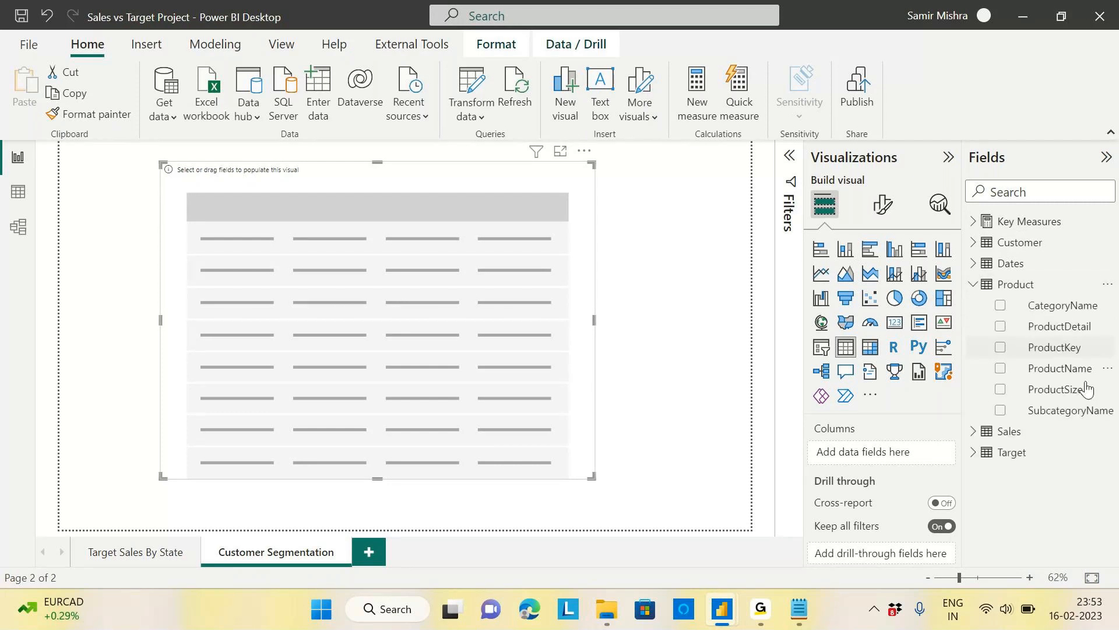
left_click_drag(1067, 368, 300, 221)
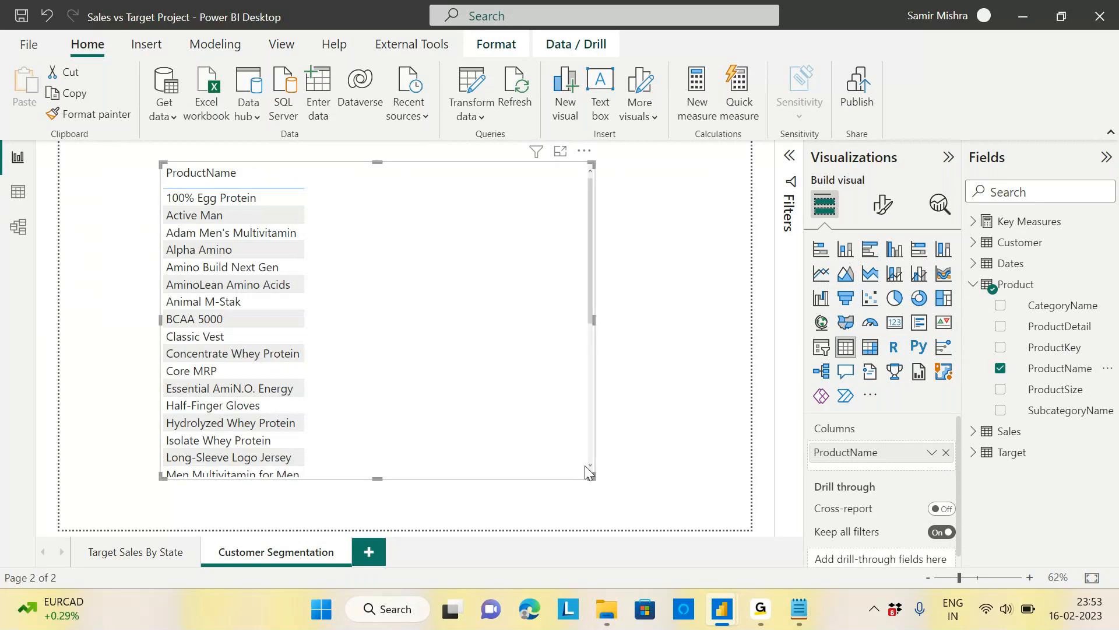
left_click_drag(586, 466, 589, 516)
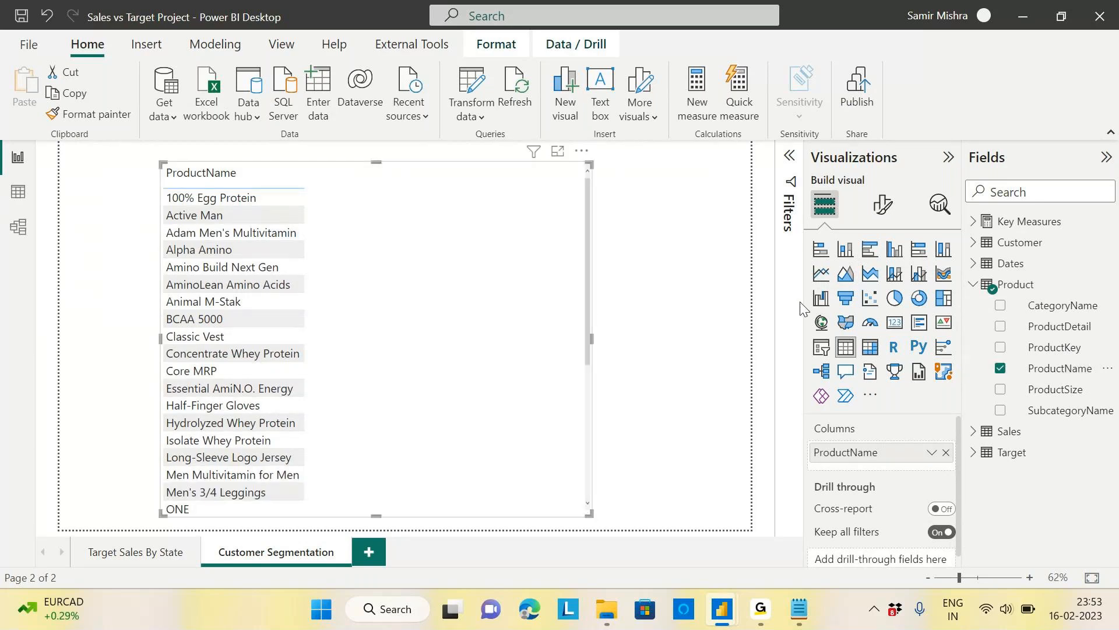
left_click(1029, 221)
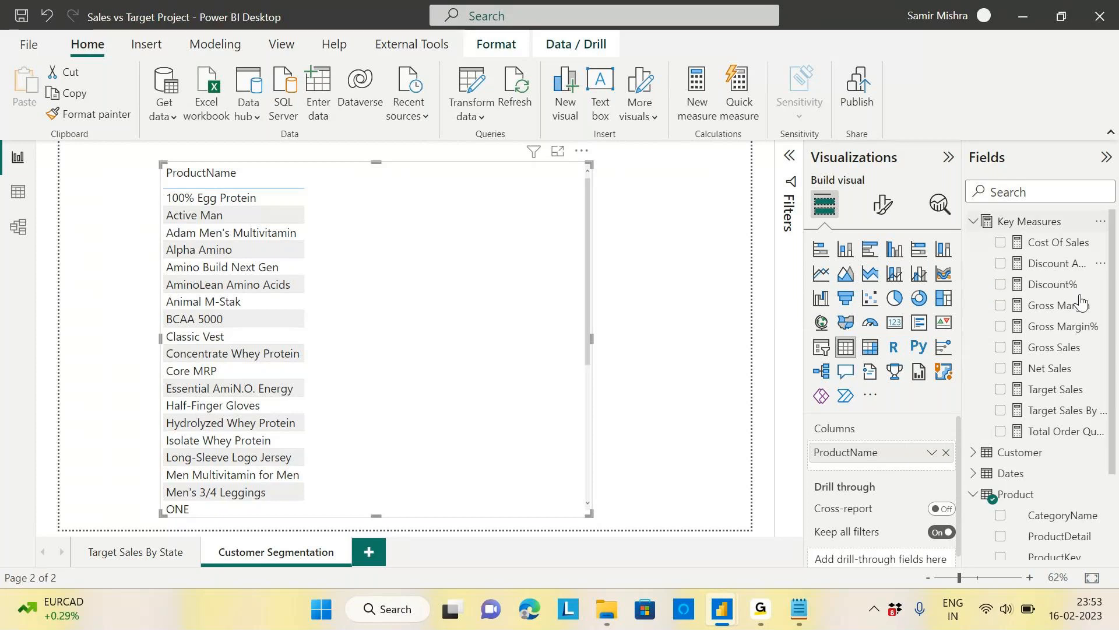
left_click(1057, 369)
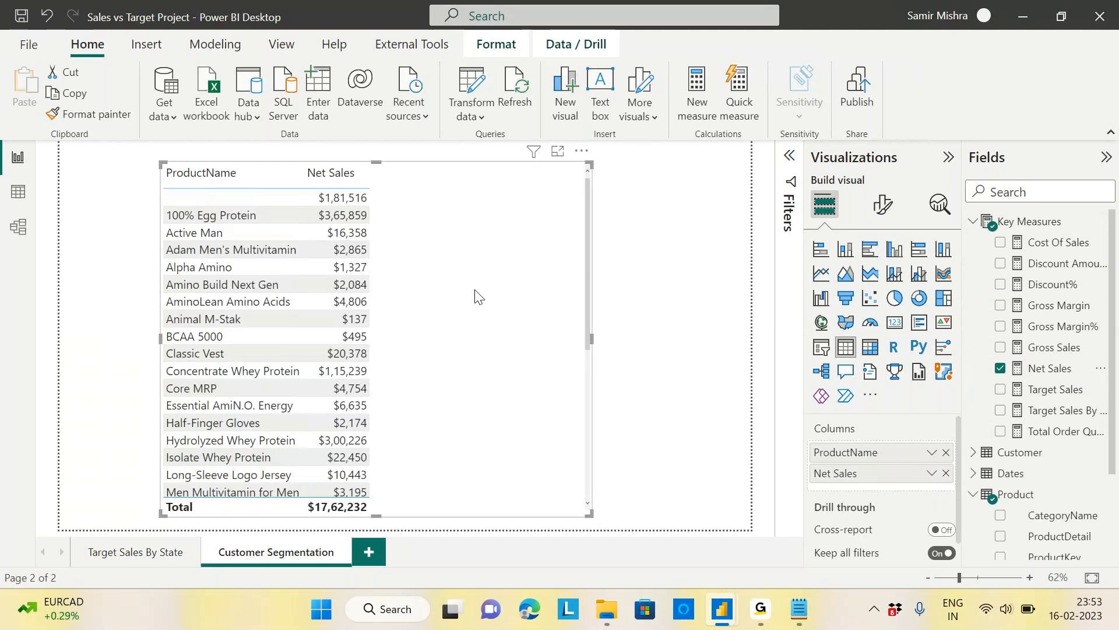
left_click_drag(589, 329, 589, 250)
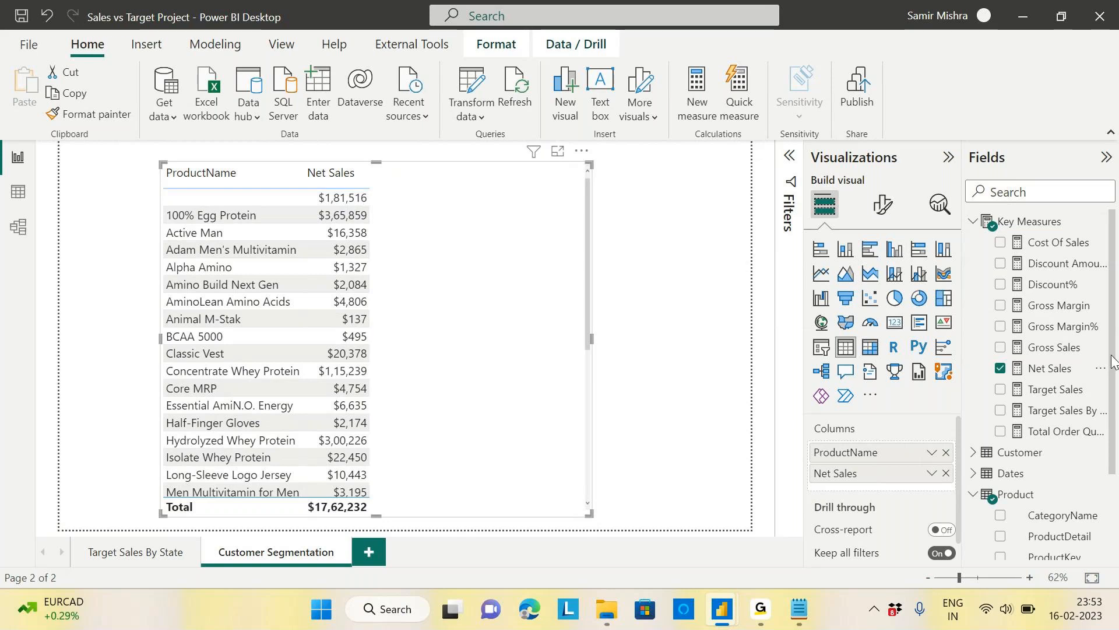
scroll(1114, 361, "down", 3)
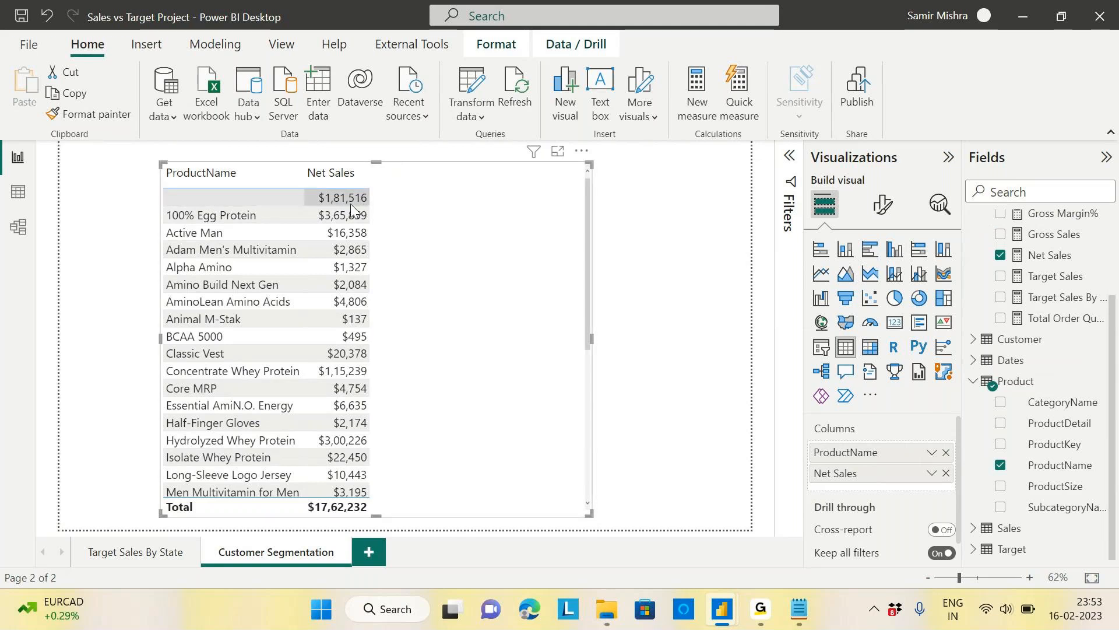
Step: Inspect the relationship between the Product and Sales tables in the data model, including its key columns, cardinality and filter direction
left_click(20, 229)
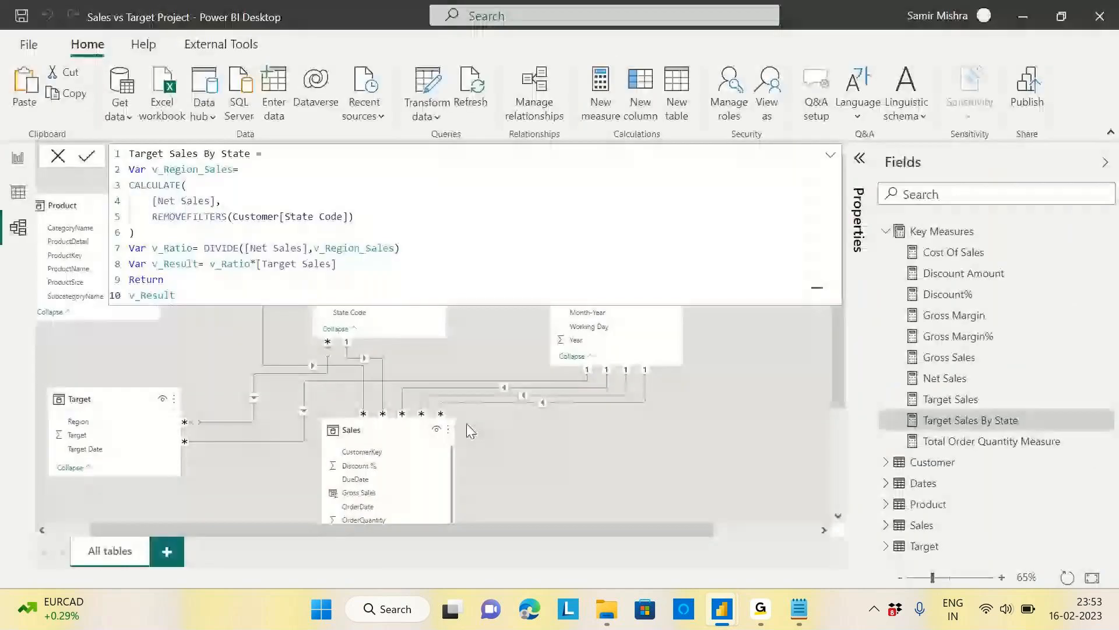
left_click(830, 155)
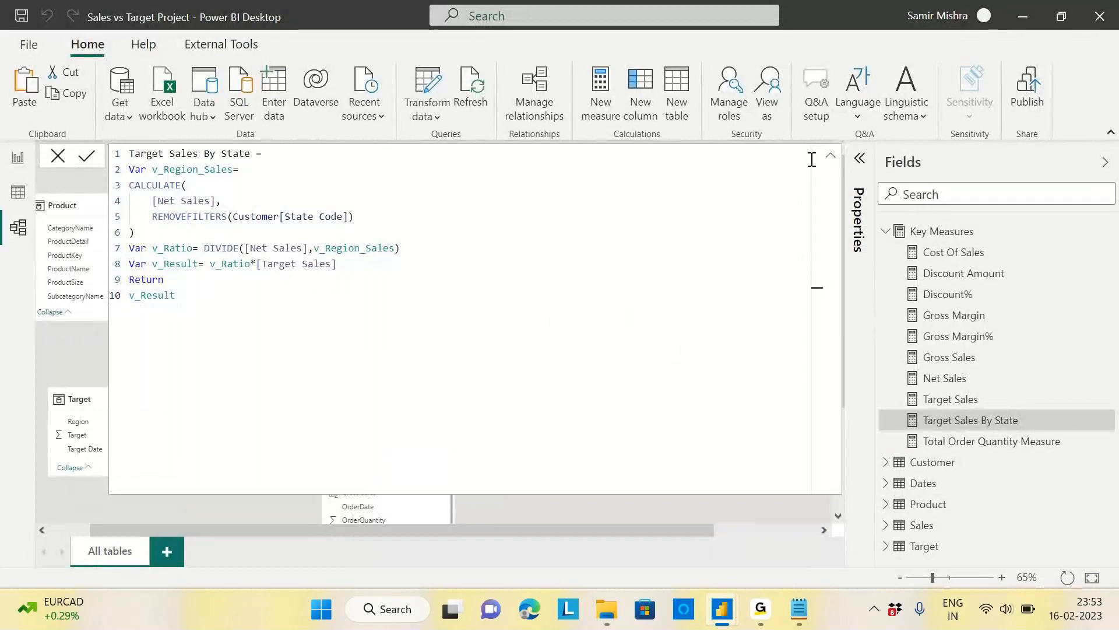
left_click(830, 155)
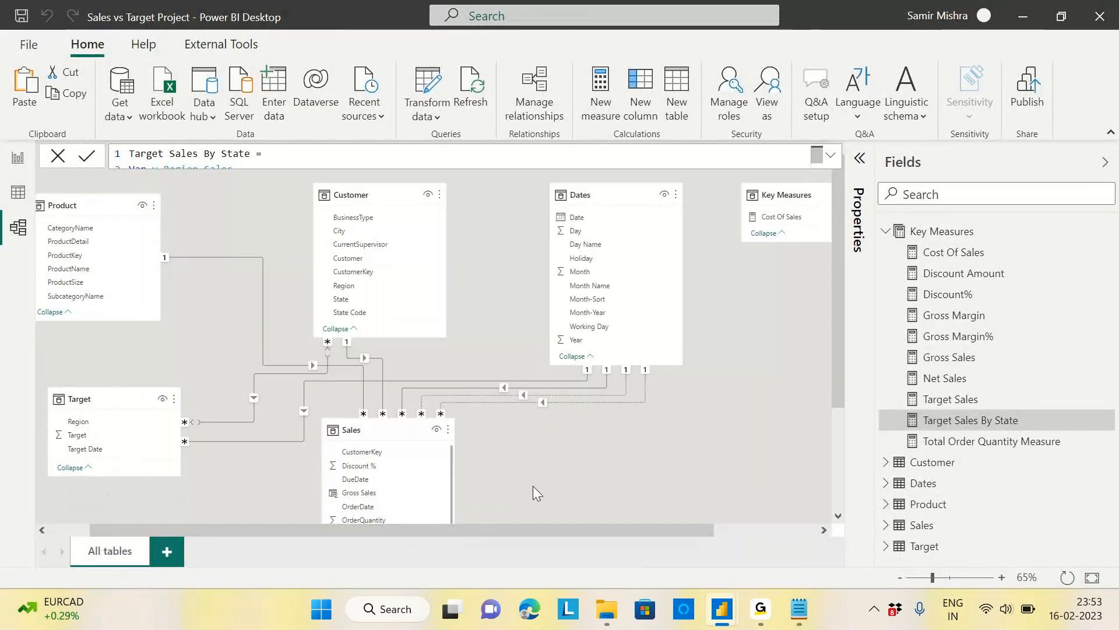
left_click_drag(509, 528, 499, 505)
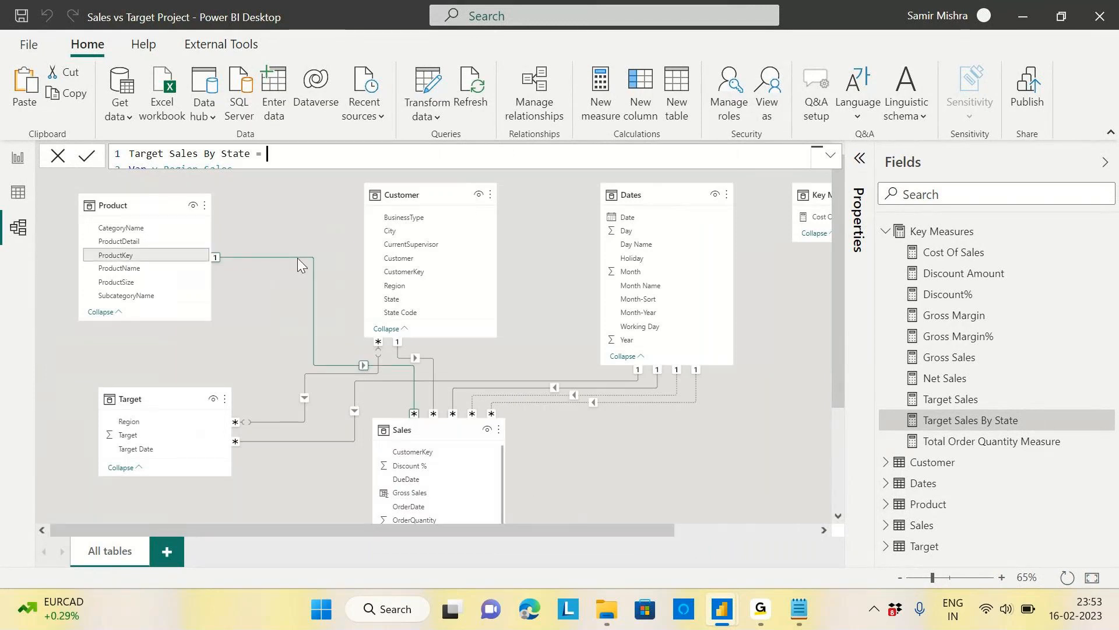
left_click(300, 265)
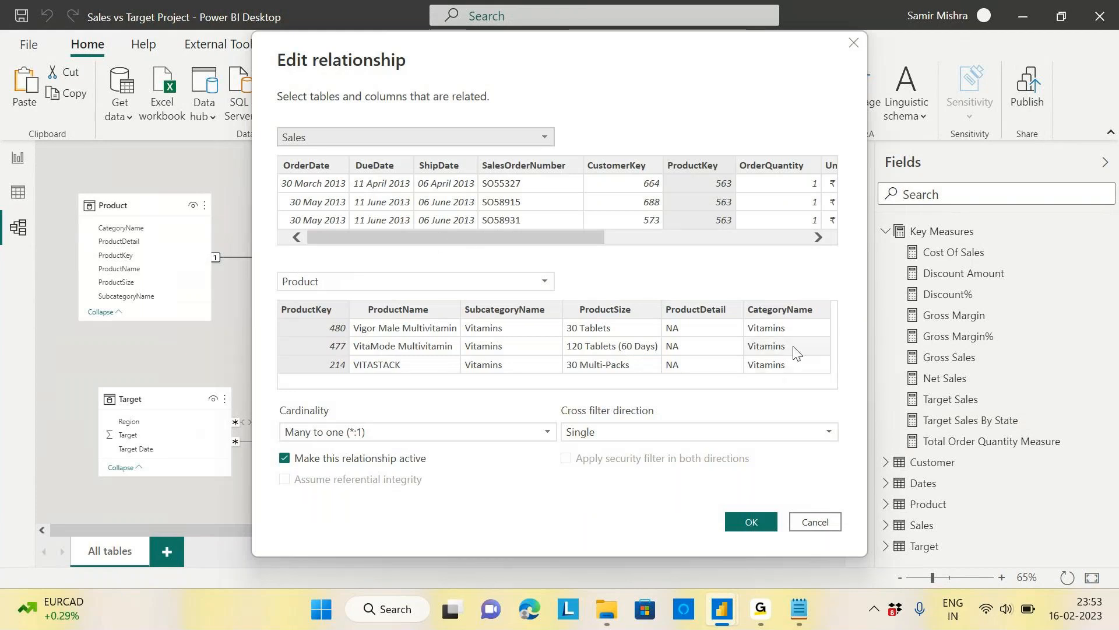
left_click_drag(547, 236, 795, 268)
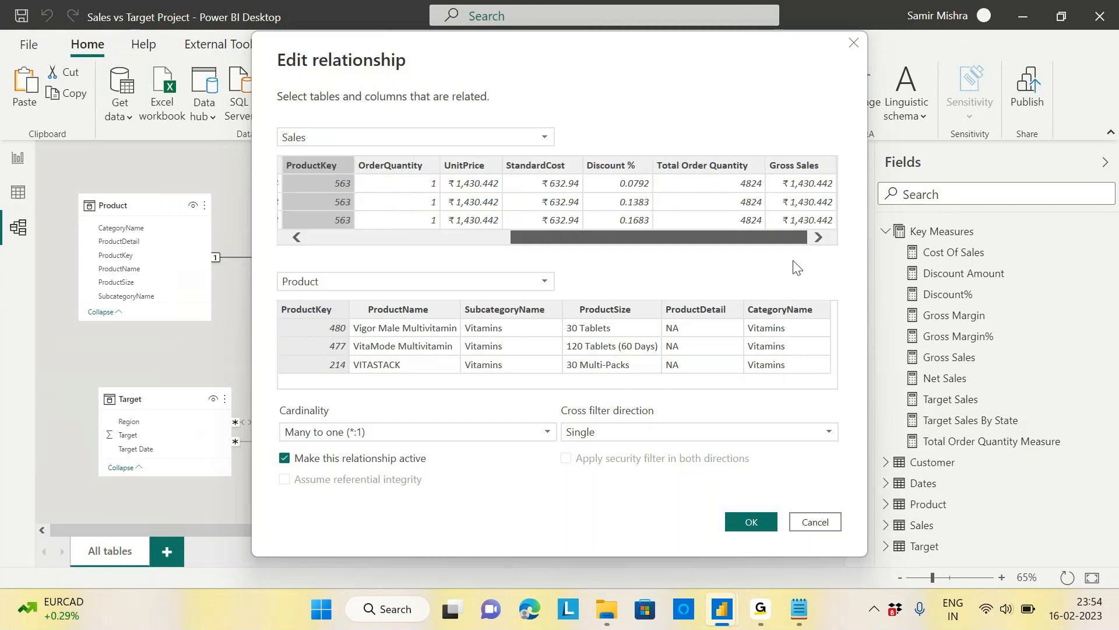
left_click_drag(610, 237, 407, 238)
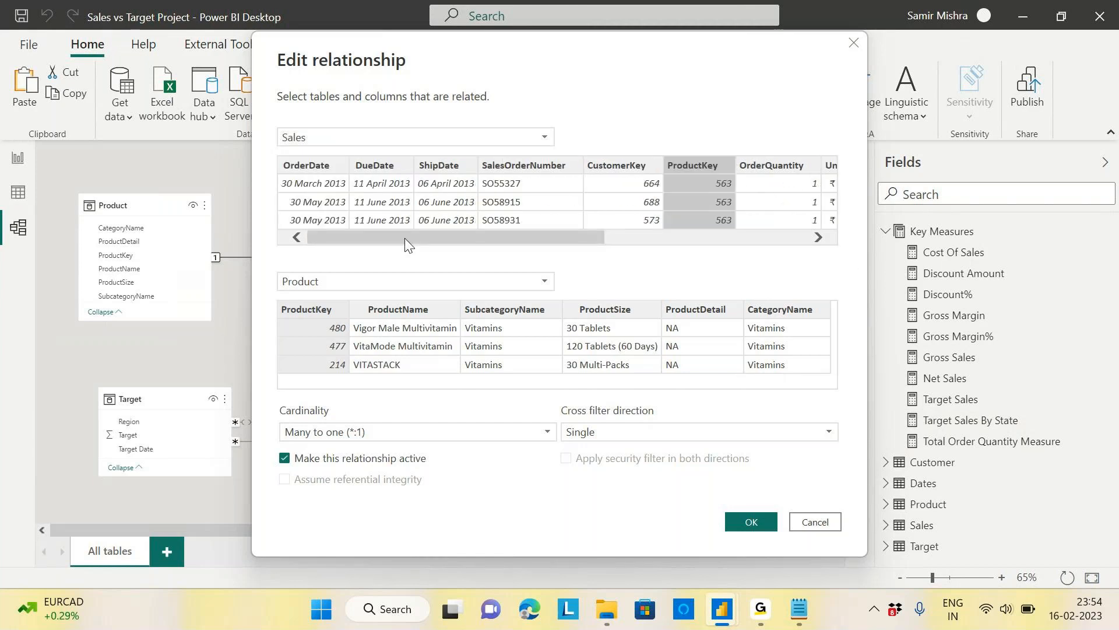
left_click(749, 513)
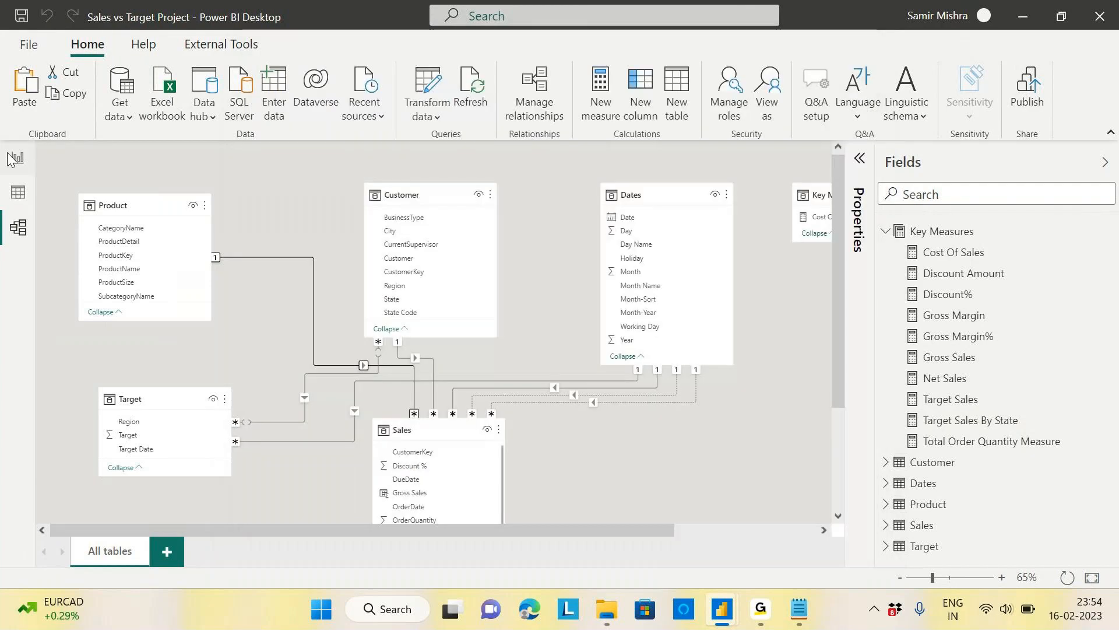
Step: Return to the report, narrow the product table and move it into the page's upper-left corner
left_click(14, 157)
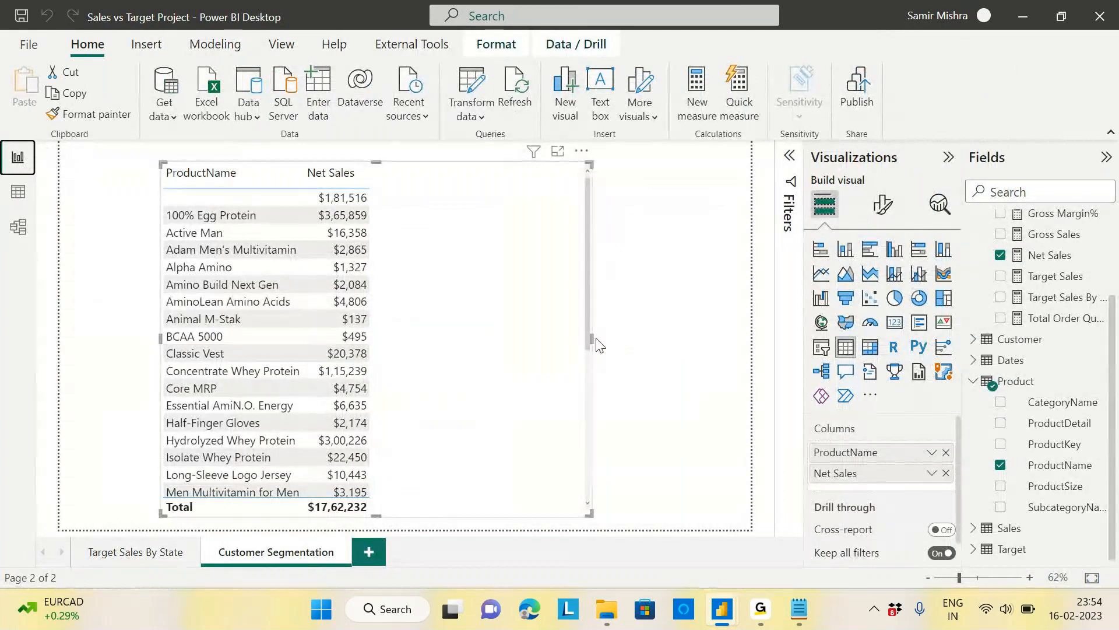
left_click_drag(592, 338, 326, 291)
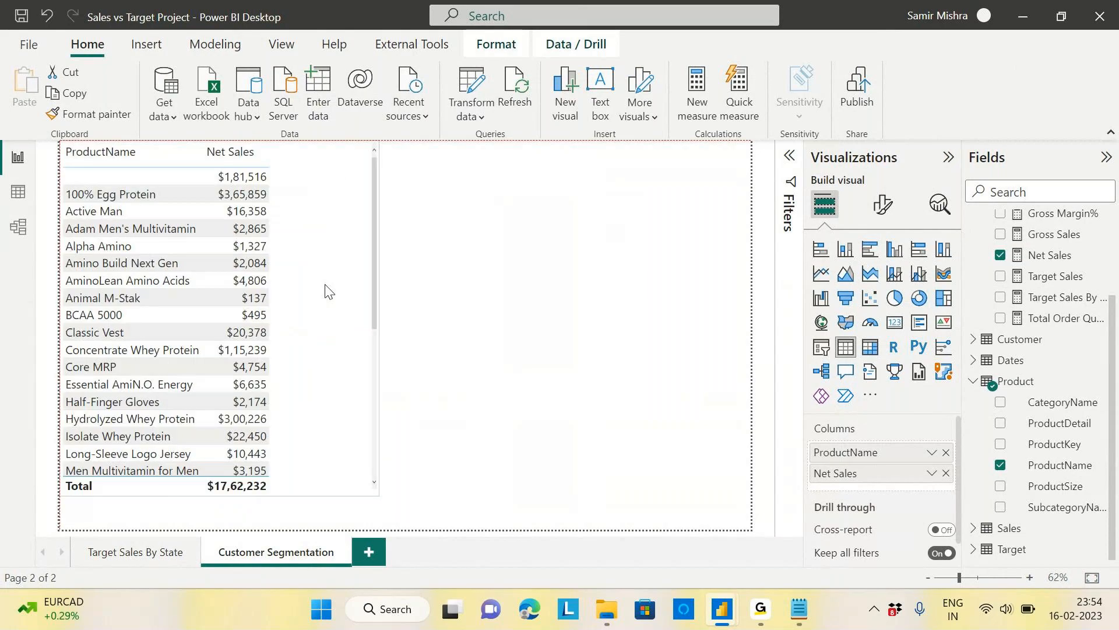
Step: Insert a ProductName slicer beside the product table and filter it to (Blank)
left_click(614, 349)
left_click(821, 346)
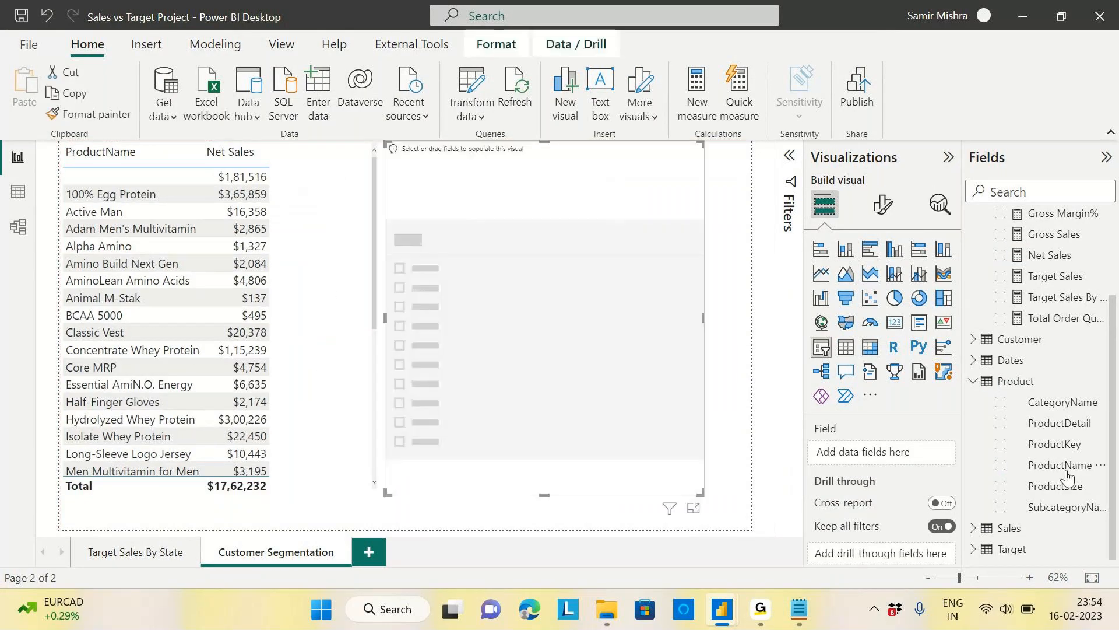
left_click_drag(1066, 471, 556, 330)
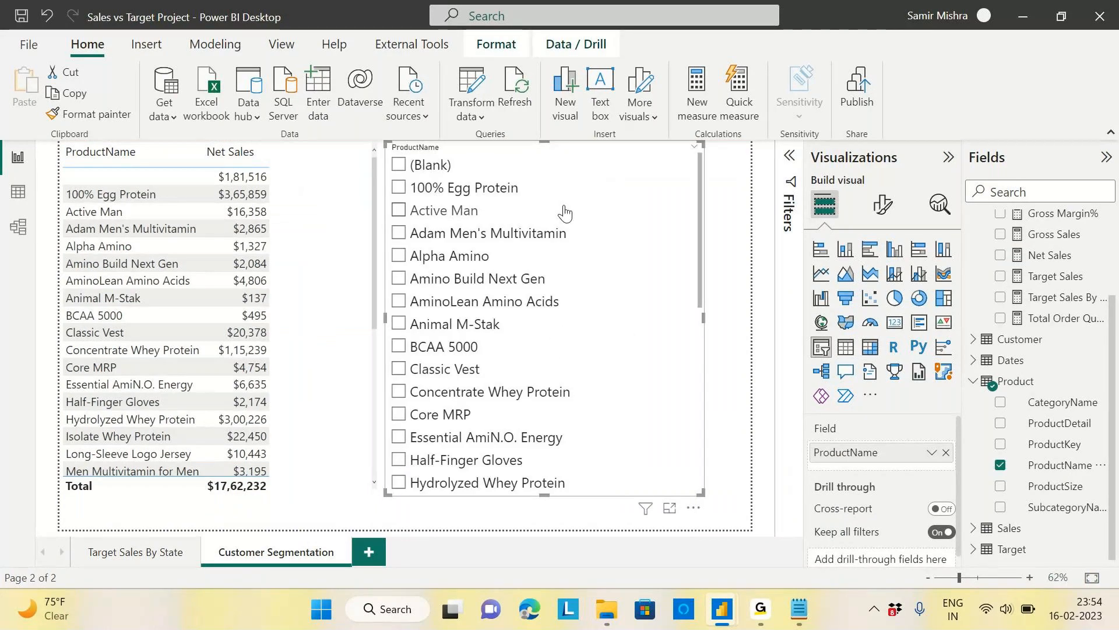
left_click(430, 165)
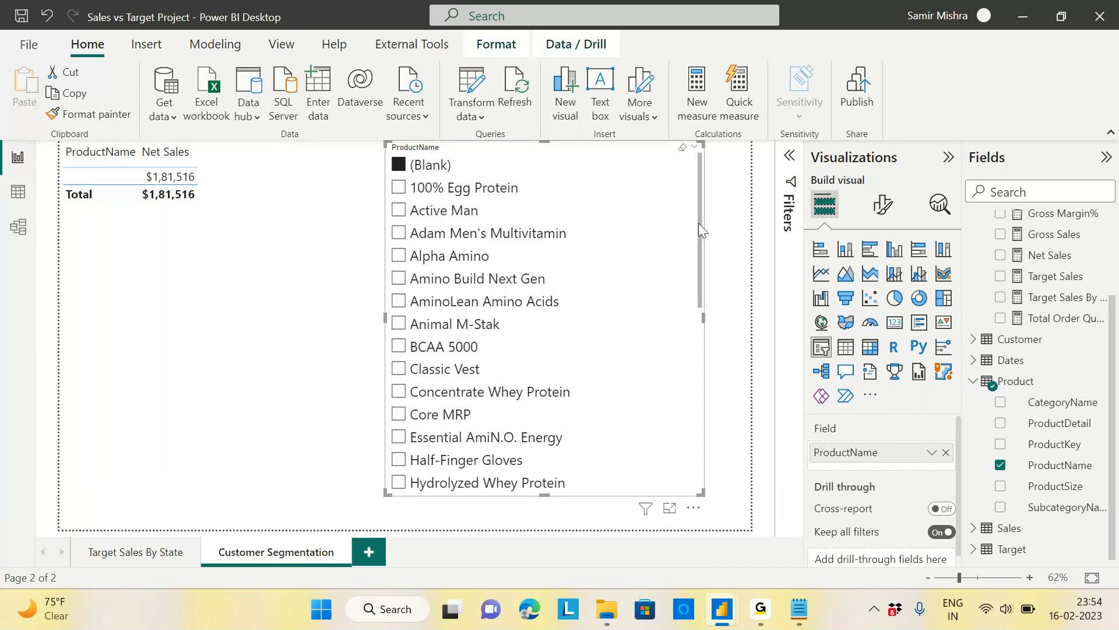
Step: Check the ProductName values in the Product query in Power Query Editor, keep them all selected in the filter, and close and apply
left_click_drag(698, 222, 719, 434)
scroll(579, 216, "up", 10)
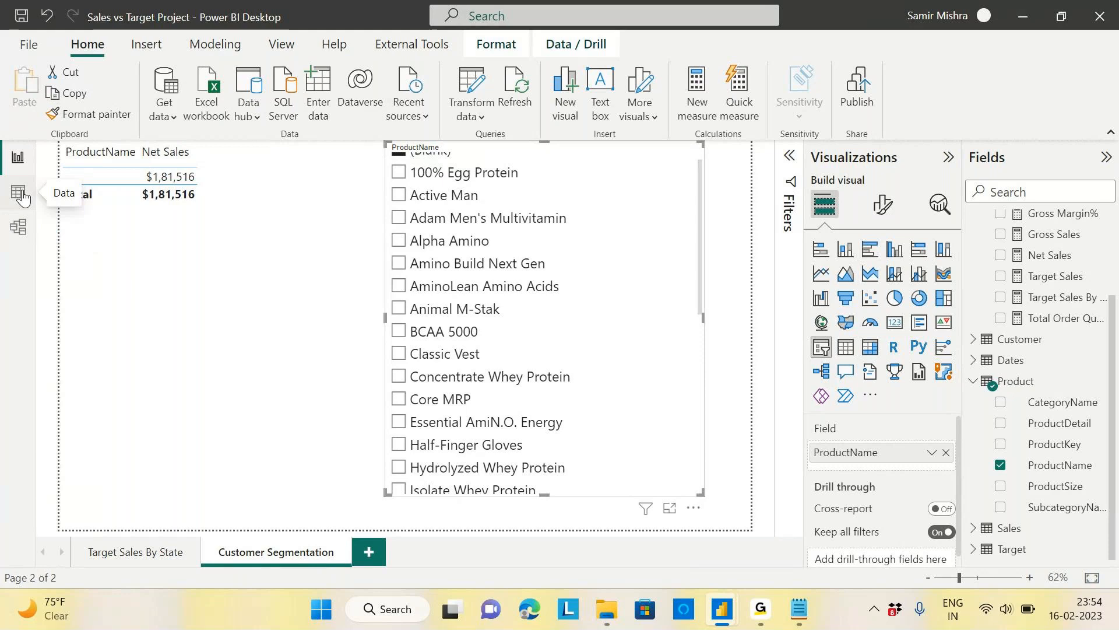
left_click(471, 81)
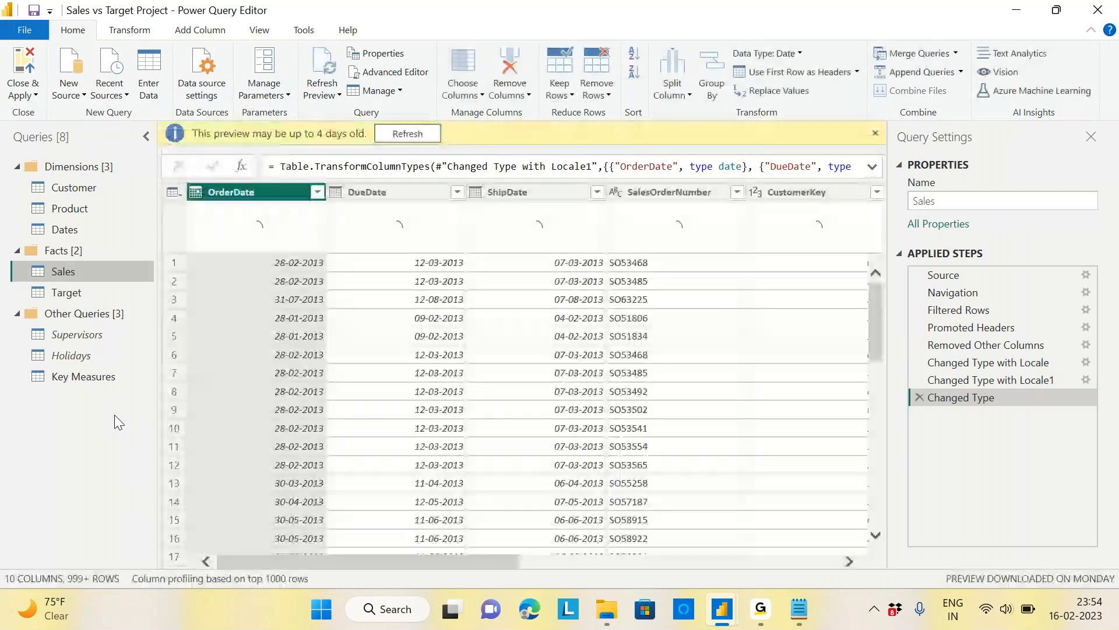
left_click(79, 218)
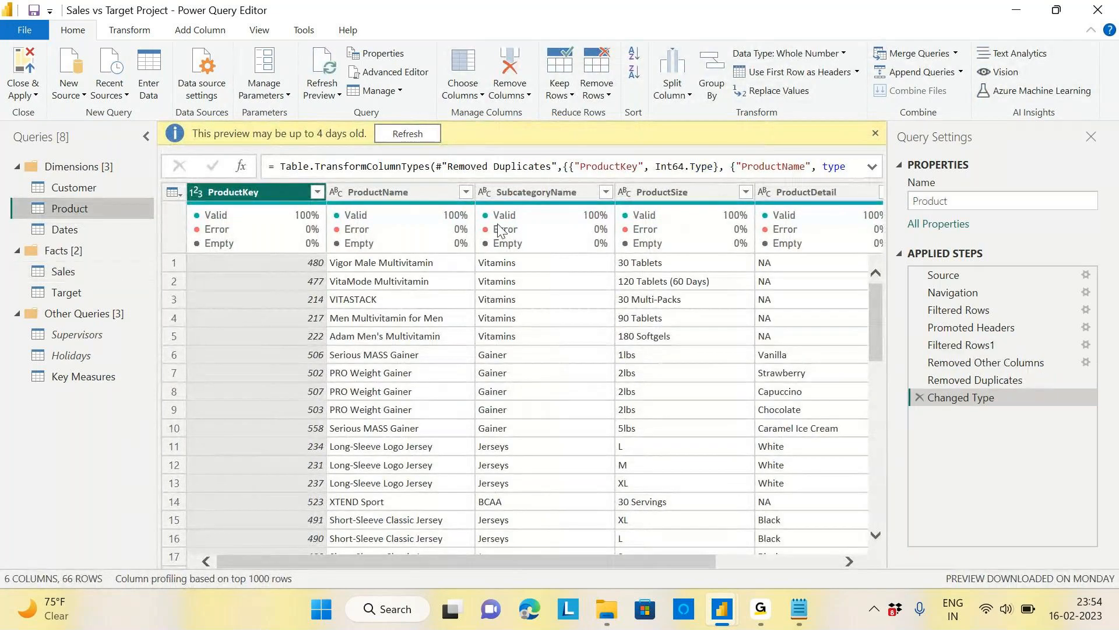
left_click(466, 192)
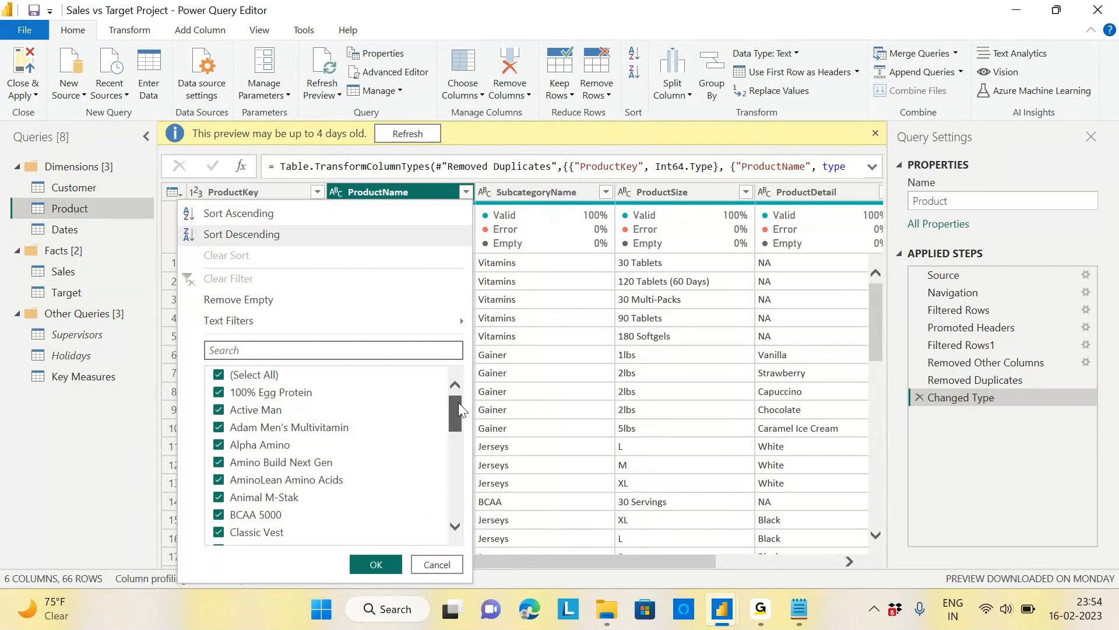
mouse_move(458, 402)
left_mouse_down()
mouse_move(453, 504)
mouse_move(449, 393)
left_mouse_up()
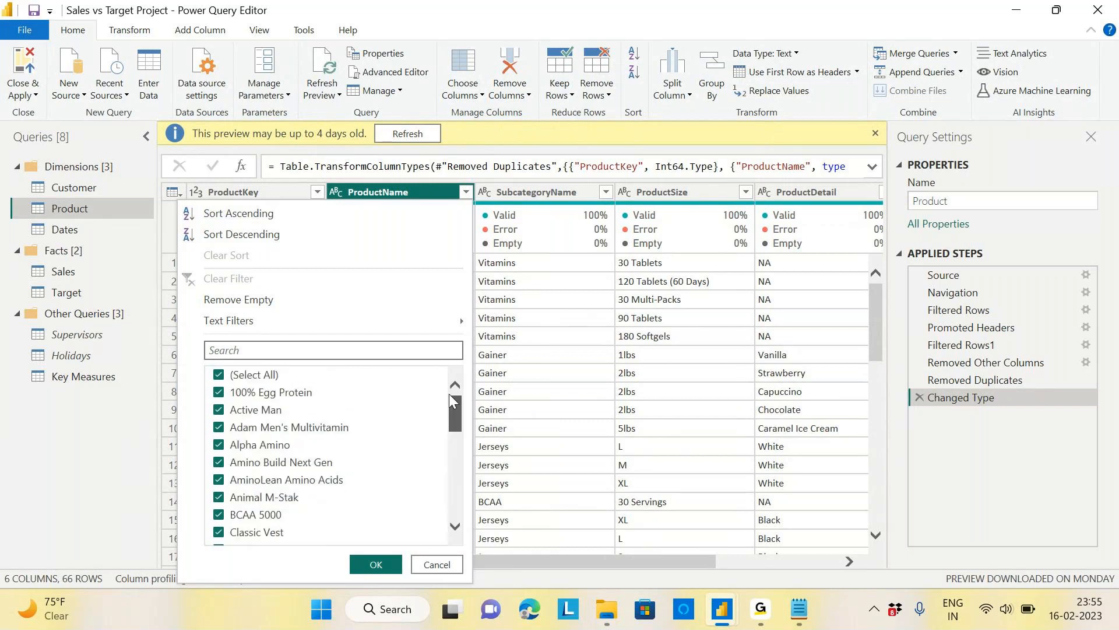
left_click(375, 564)
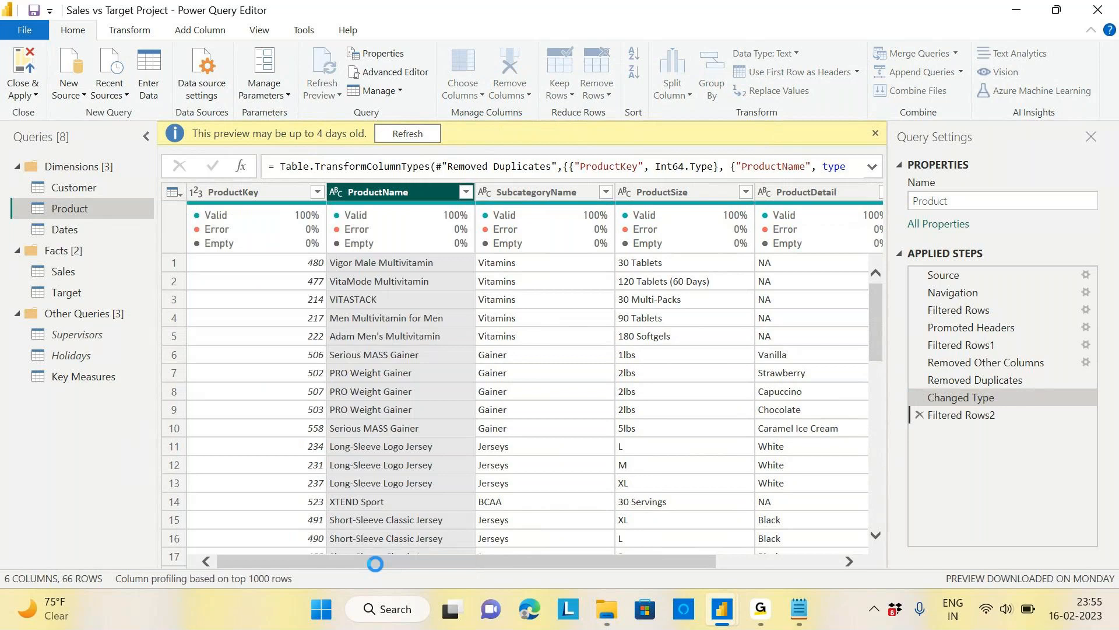
left_click(23, 93)
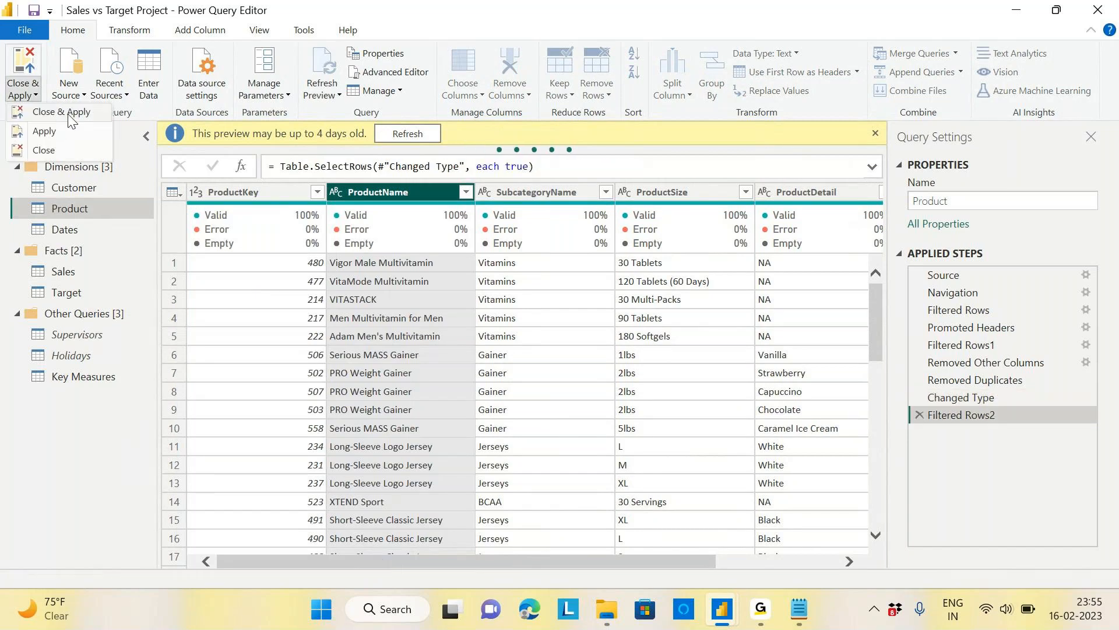
left_click(69, 114)
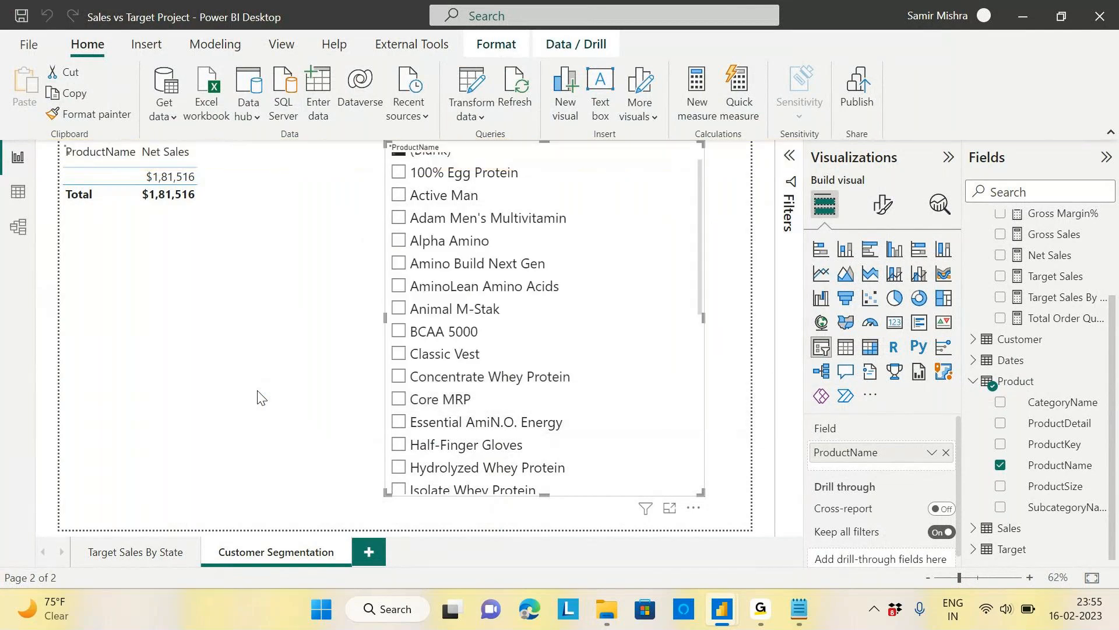
Step: Open the Product table's data and look through the ProductName column's filter values for a blank entry
left_click(19, 191)
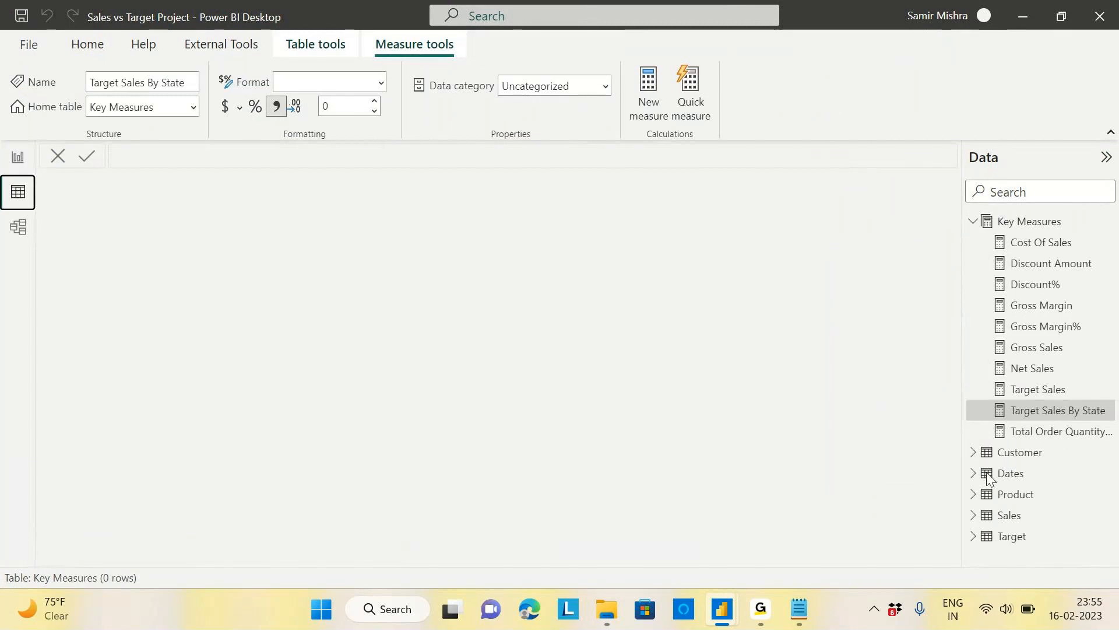
left_click(1016, 494)
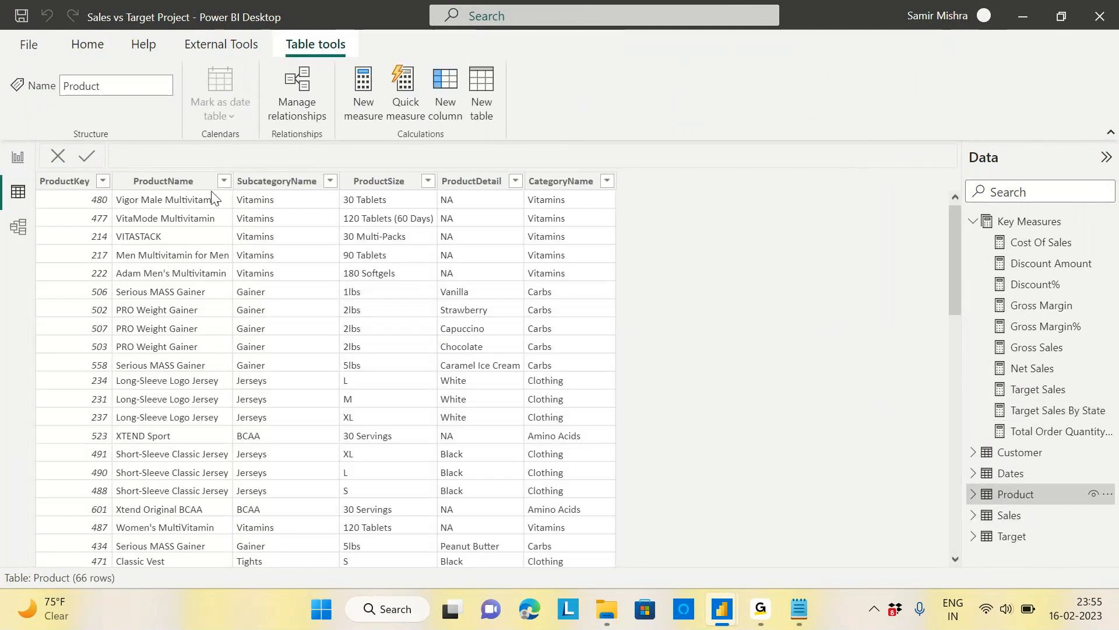
left_click(225, 184)
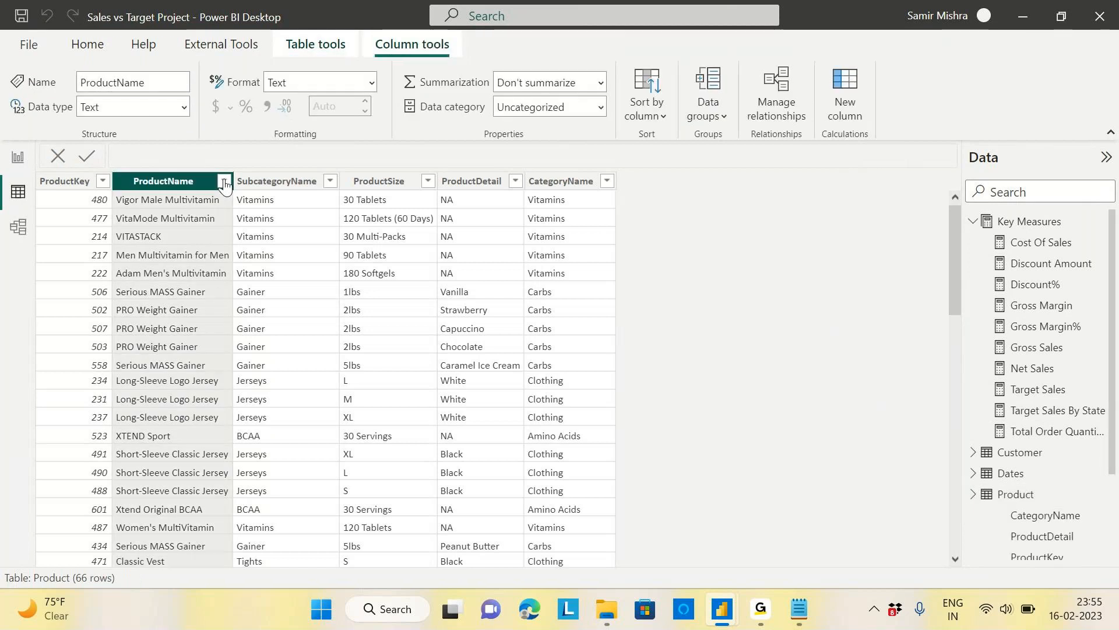
left_click(223, 181)
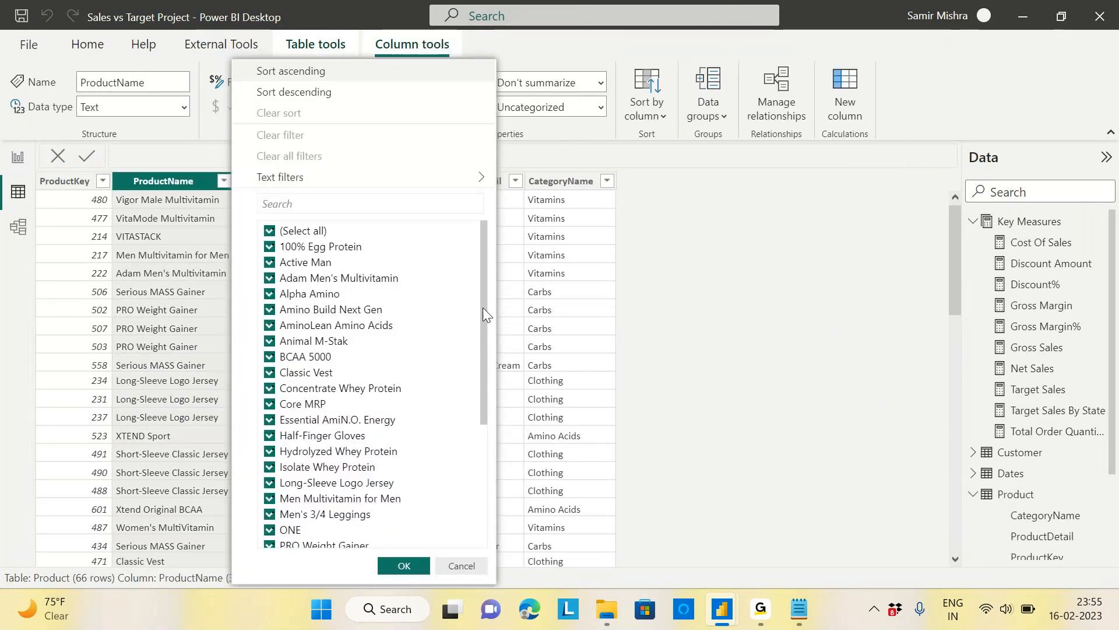
left_click_drag(483, 307, 482, 282)
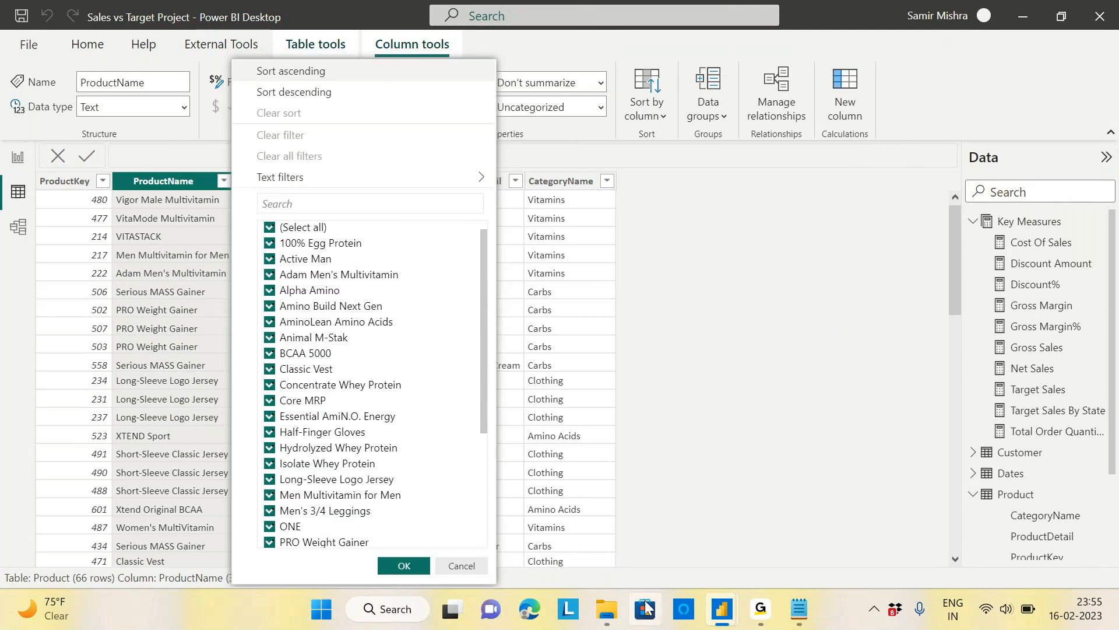
Step: Switch to Task Manager, end both Microsoft Power BI Desktop tasks and close Task Manager
left_click(722, 609)
left_click(658, 550)
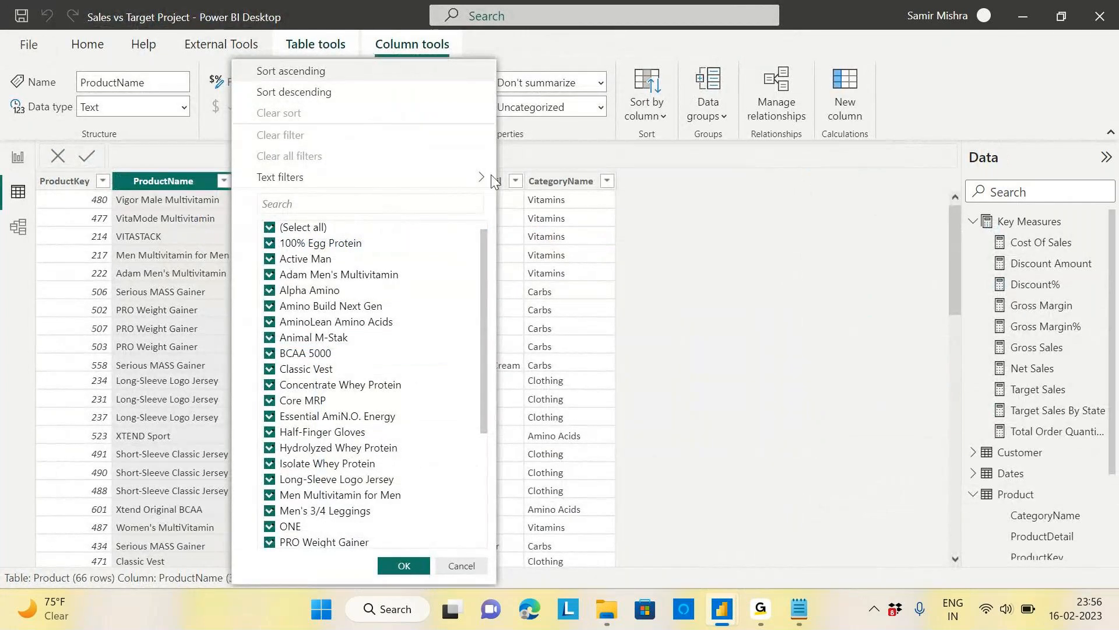
right_click(844, 613)
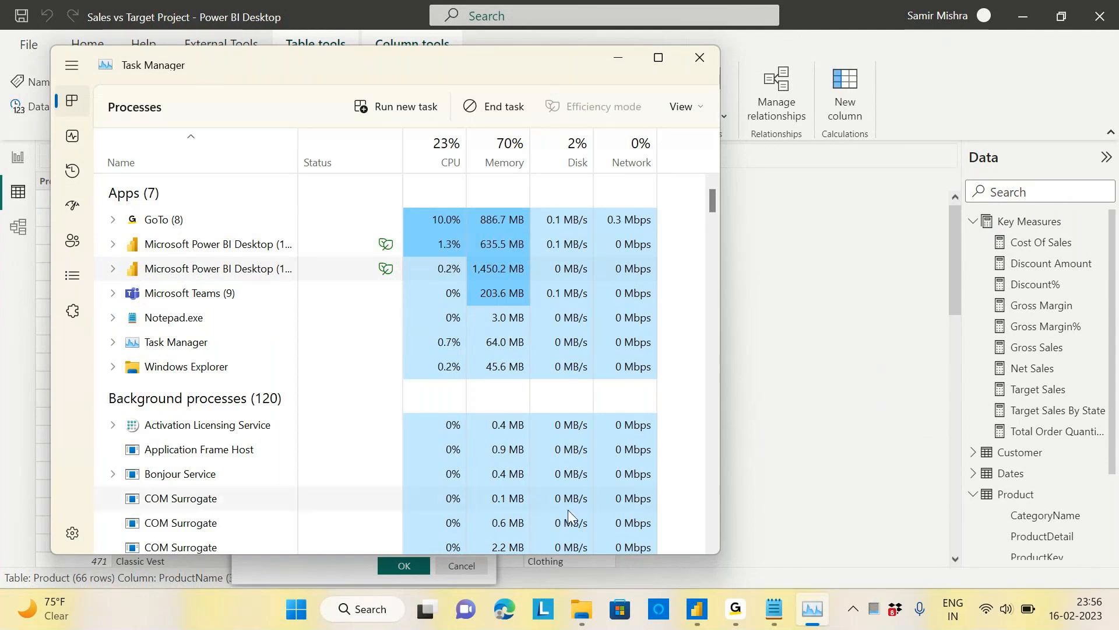
right_click(253, 269)
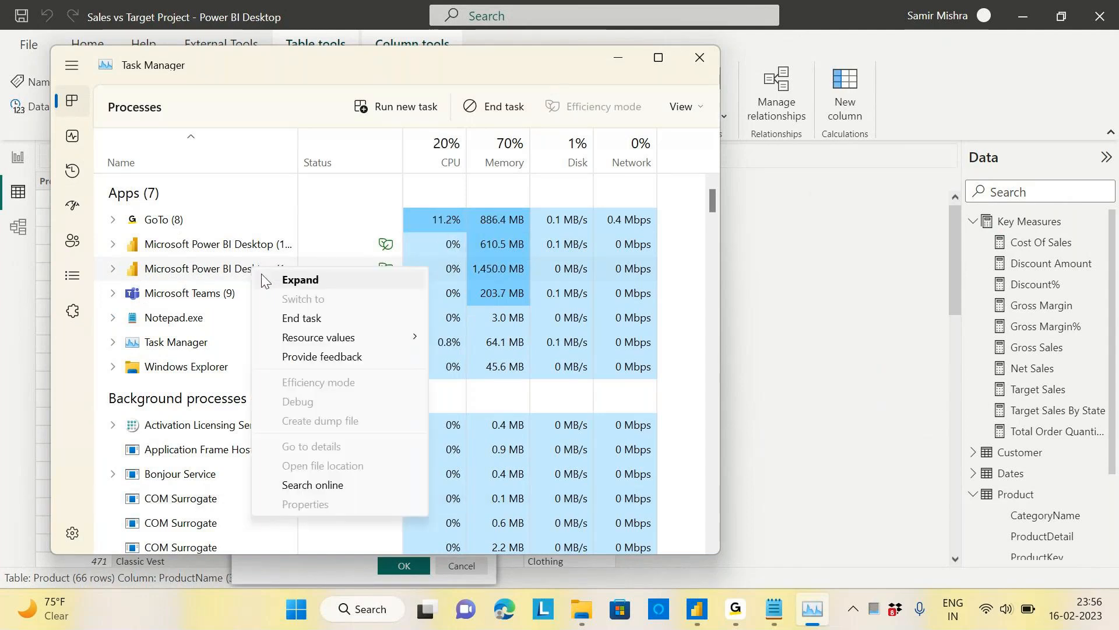
left_click(309, 323)
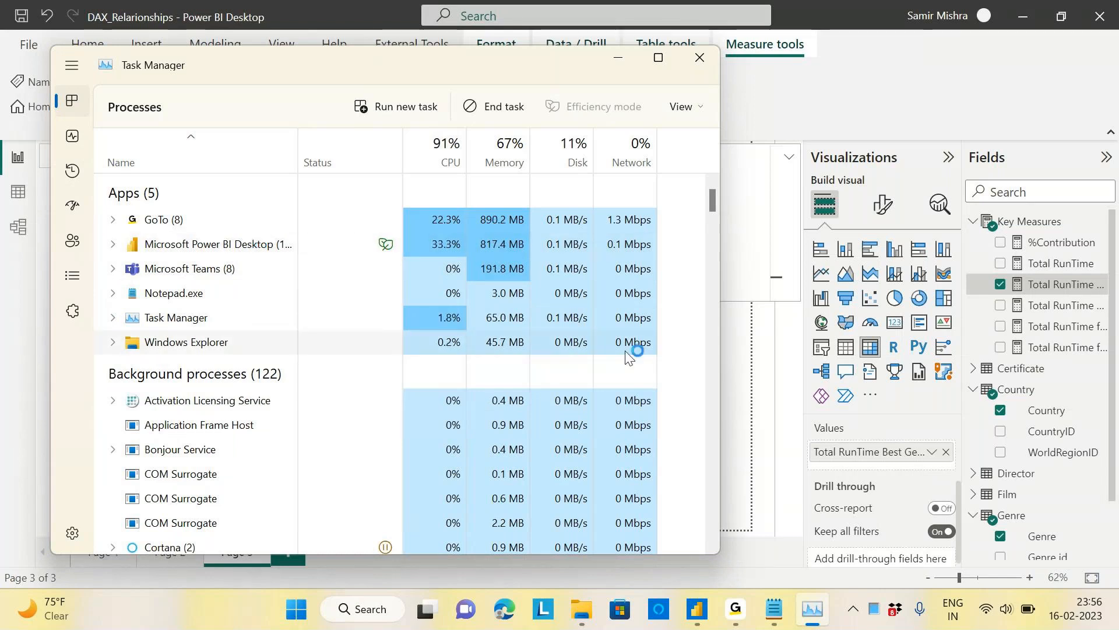
right_click(269, 248)
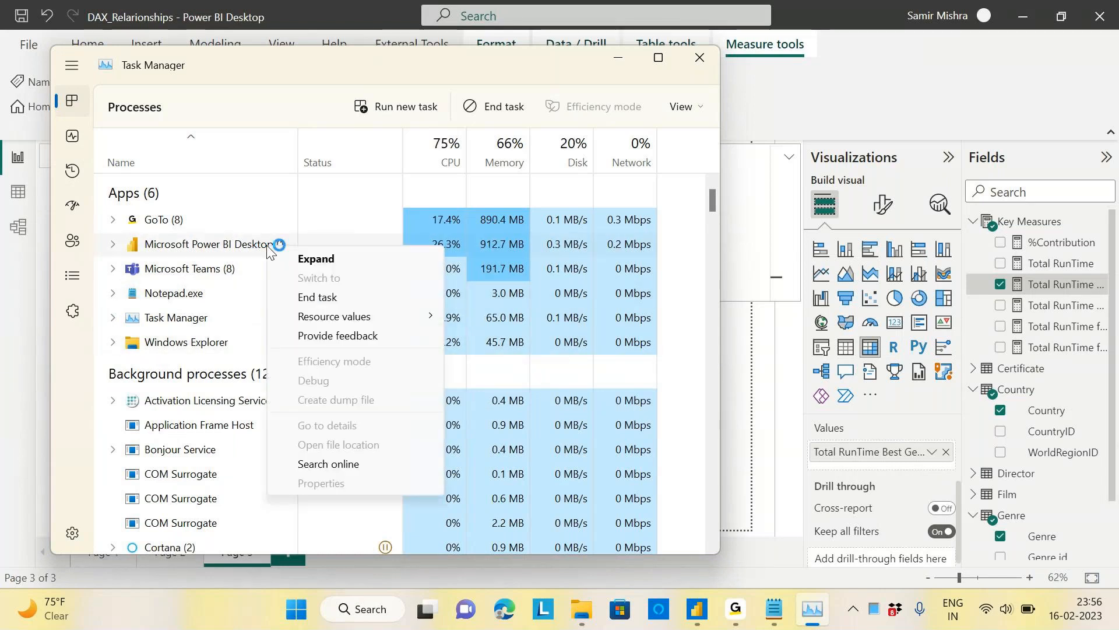
left_click(316, 299)
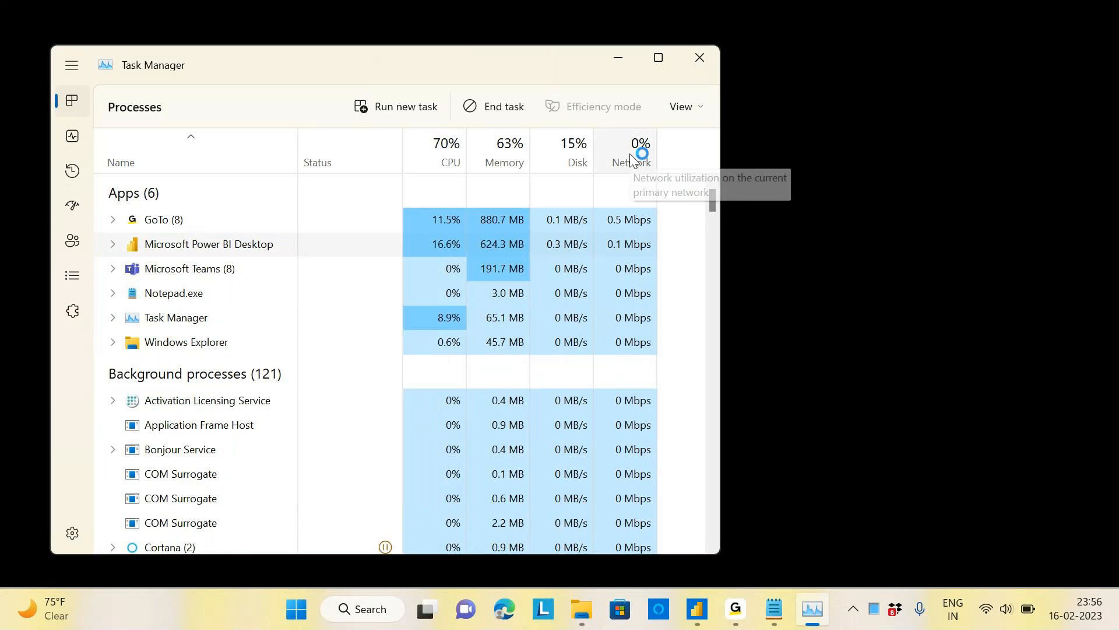
left_click(698, 58)
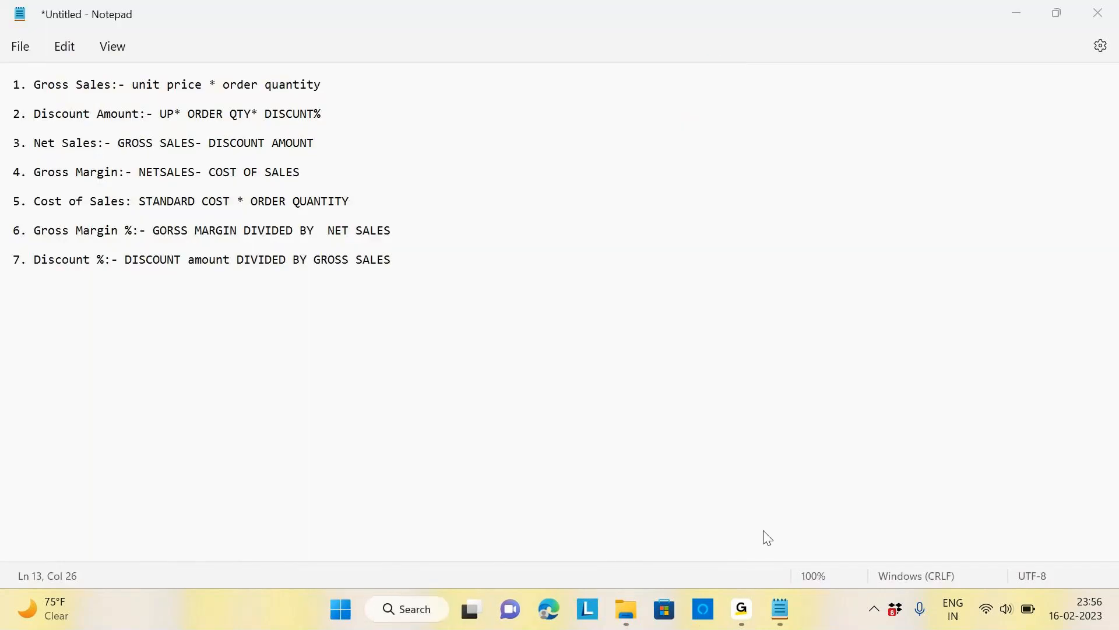
Step: Switch to File Explorer and reopen the Sales vs Target Project file from the Power BI folder
left_click(627, 610)
left_click(217, 226)
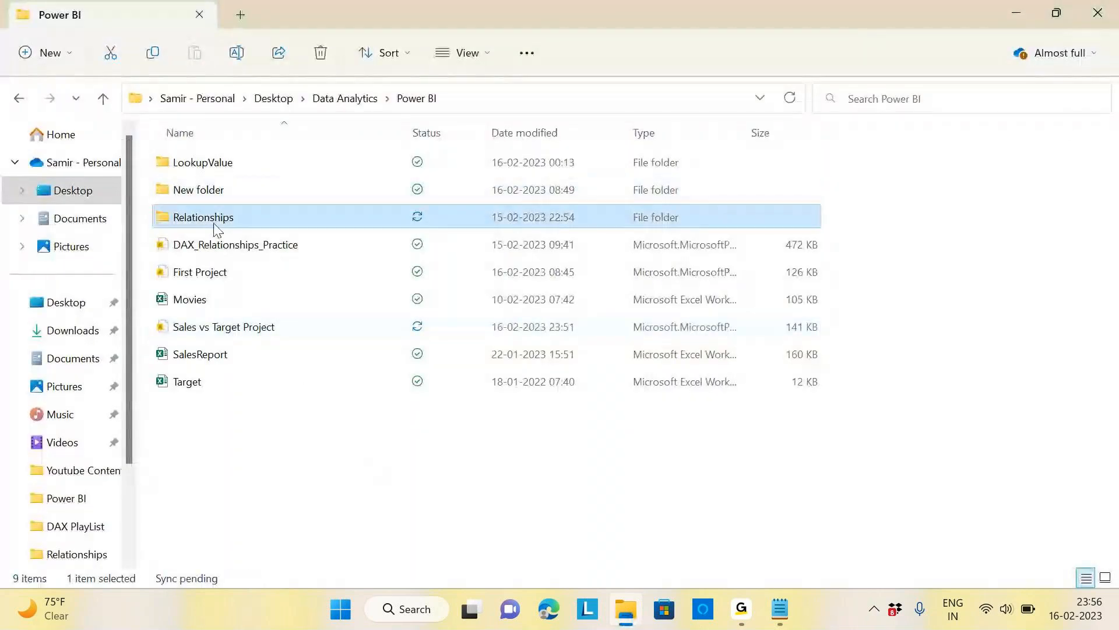
double_click(216, 225)
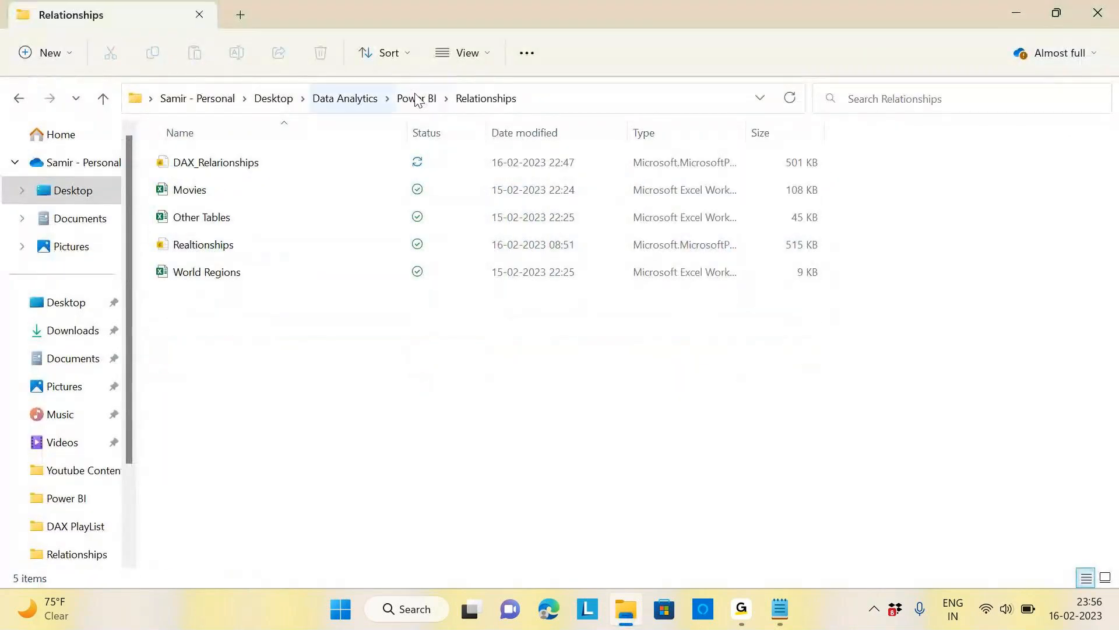
left_click(417, 99)
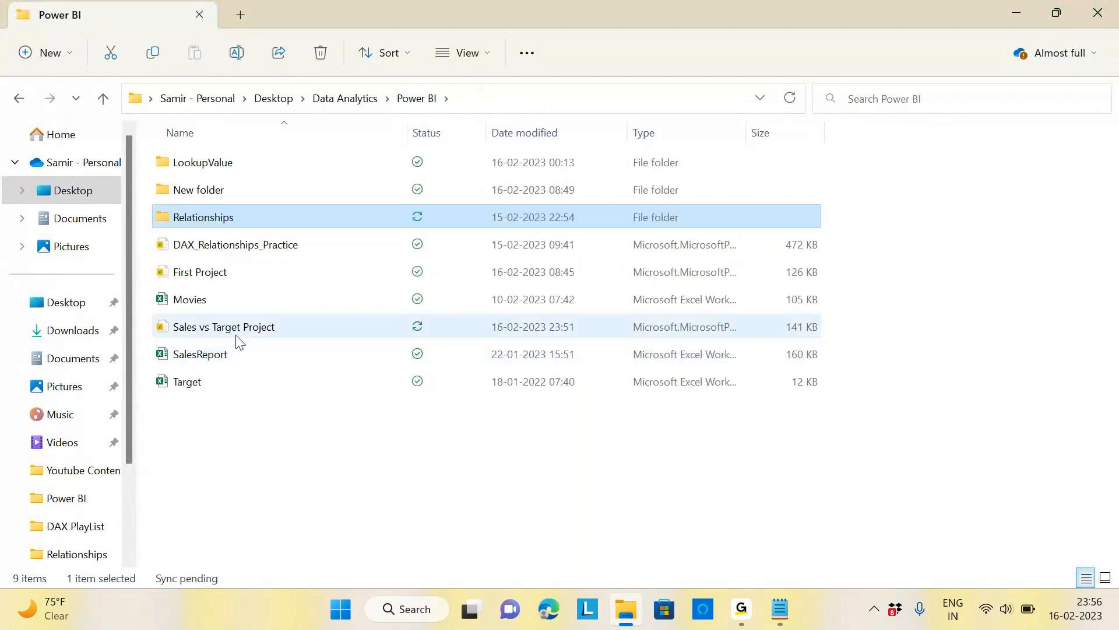
double_click(255, 327)
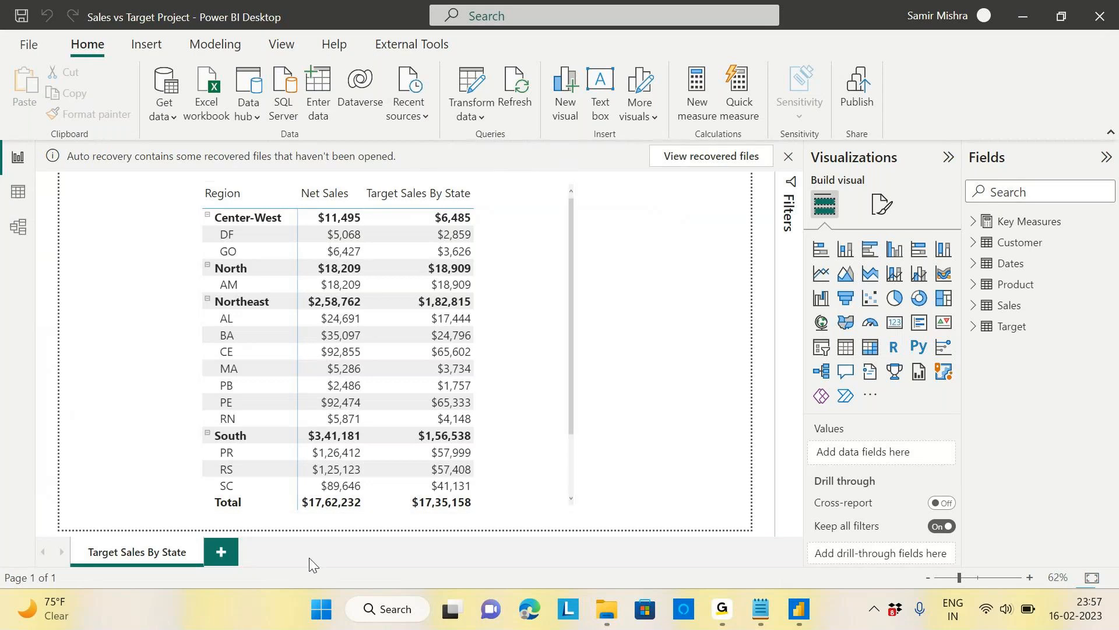
Step: Check the reopened Product table's ProductName values for blanks and close the filter list without changing it
left_click(18, 191)
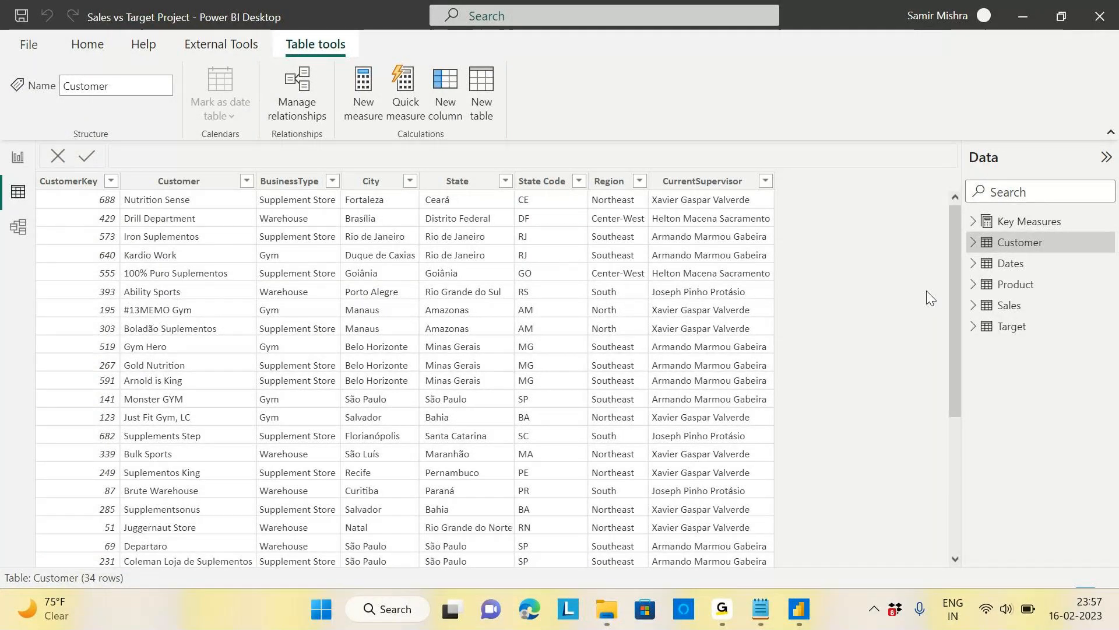
left_click(1015, 285)
left_click(225, 185)
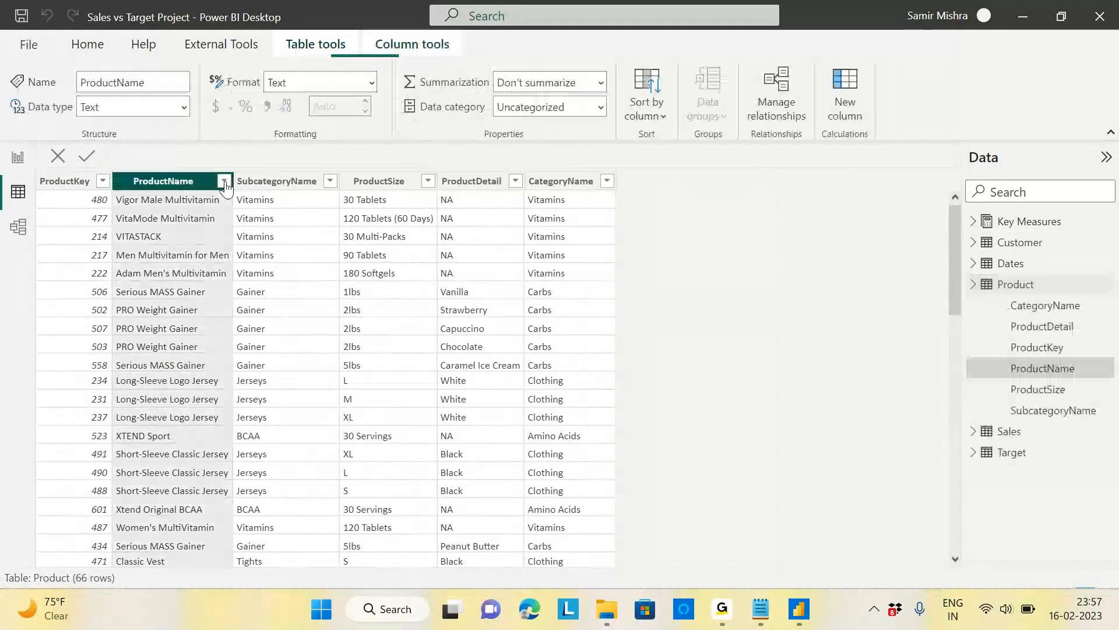
left_click(224, 181)
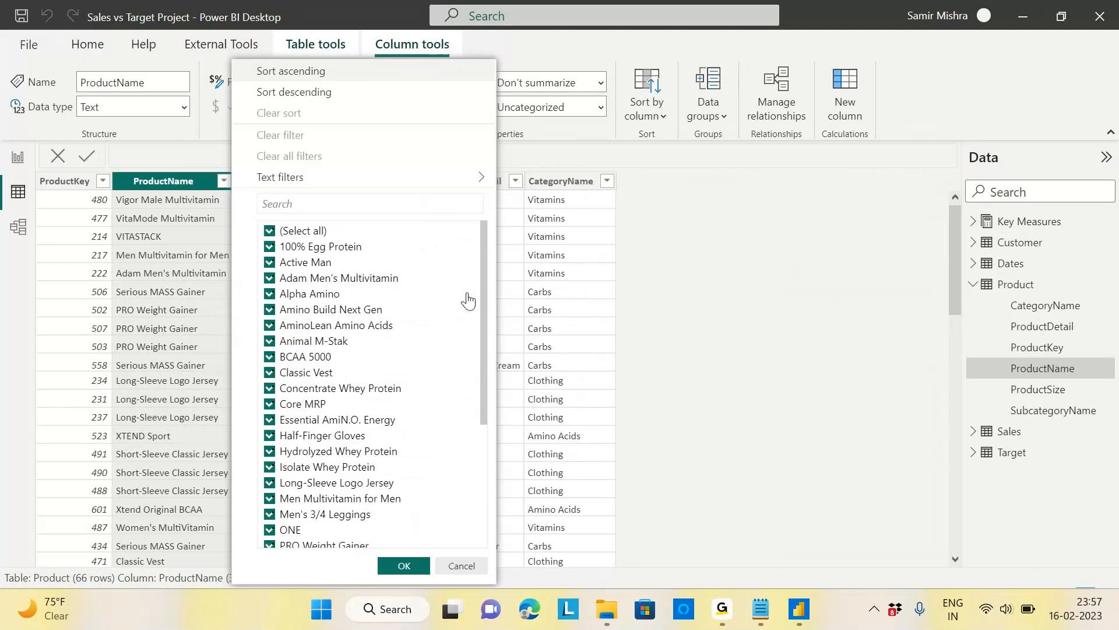
left_click_drag(484, 300, 484, 329)
scroll(336, 255, "up", 1)
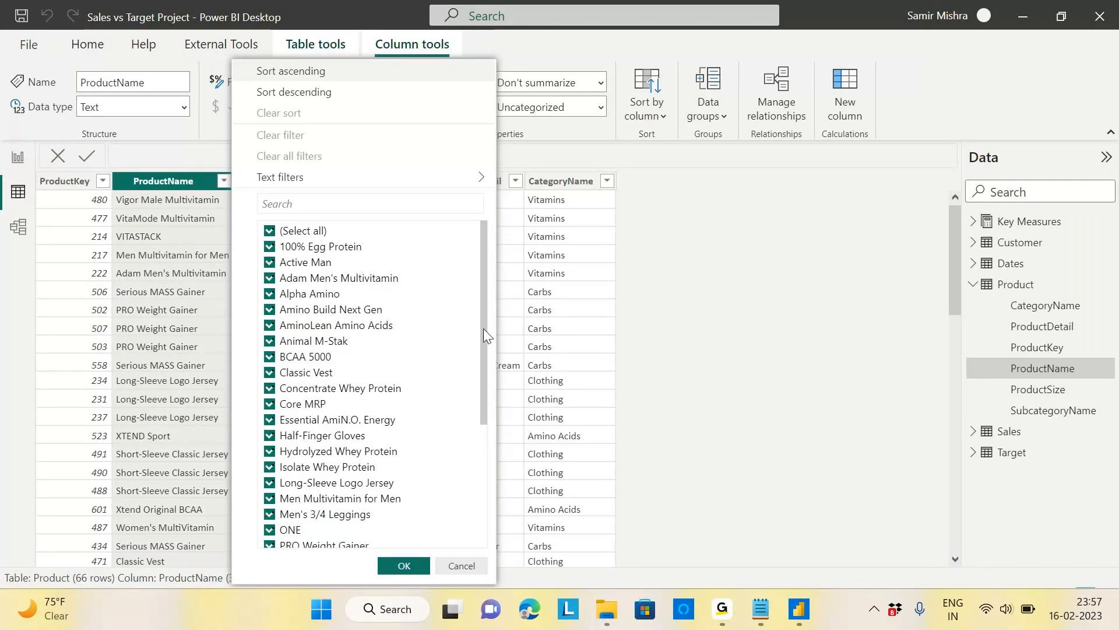
scroll(488, 328, "down", 1)
left_click(501, 141)
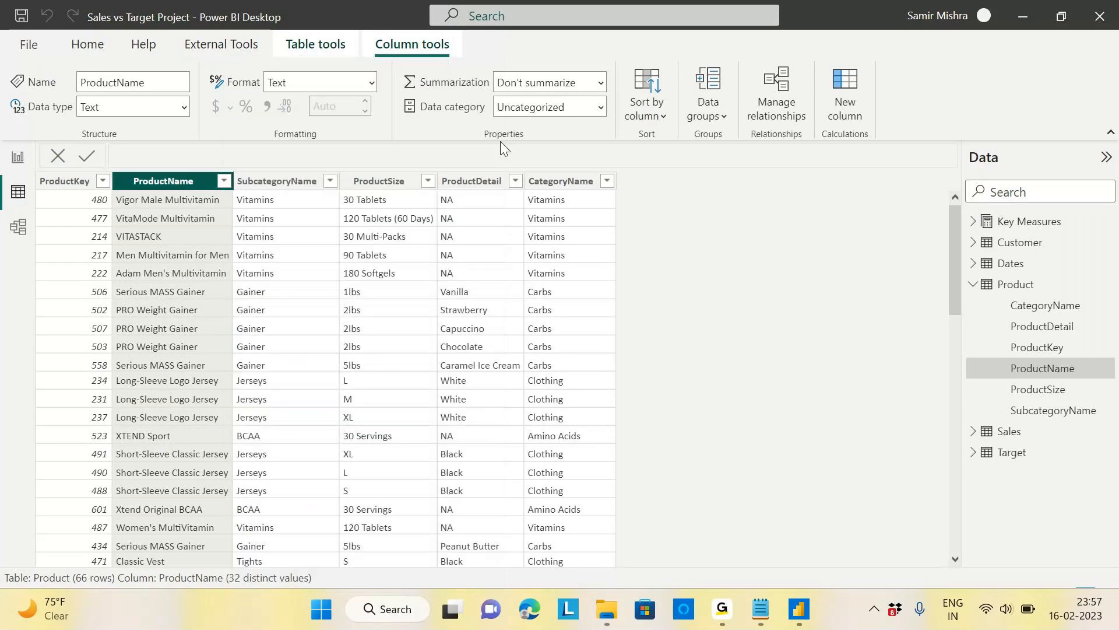
Step: Open the Product query in Power Query Editor and review its applied steps from Navigation through Filtered Rows1
left_click(86, 45)
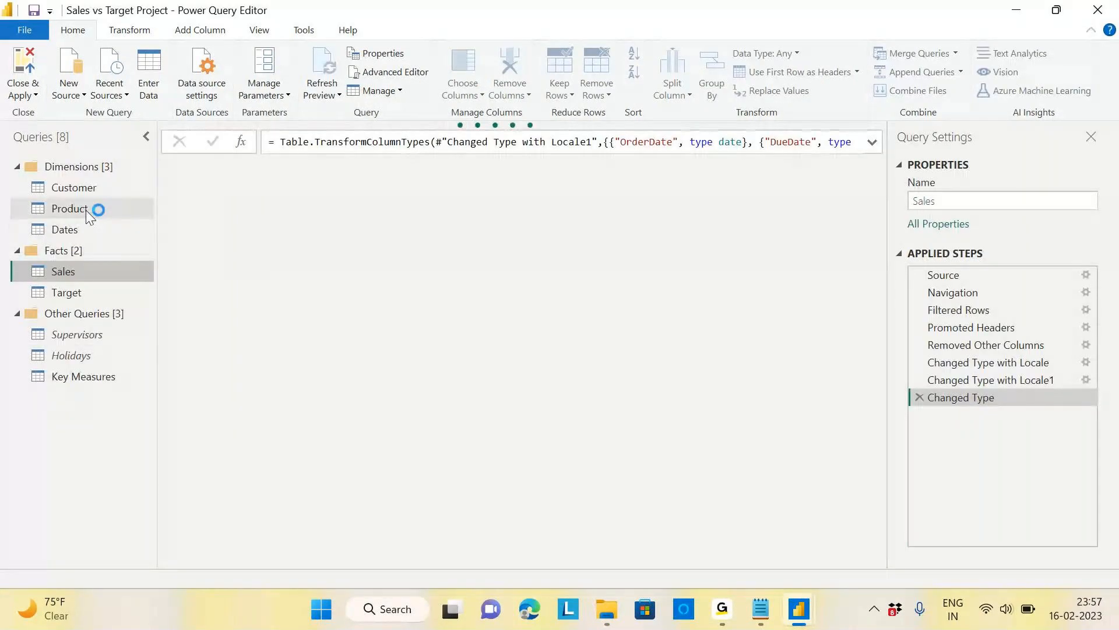
left_click(86, 209)
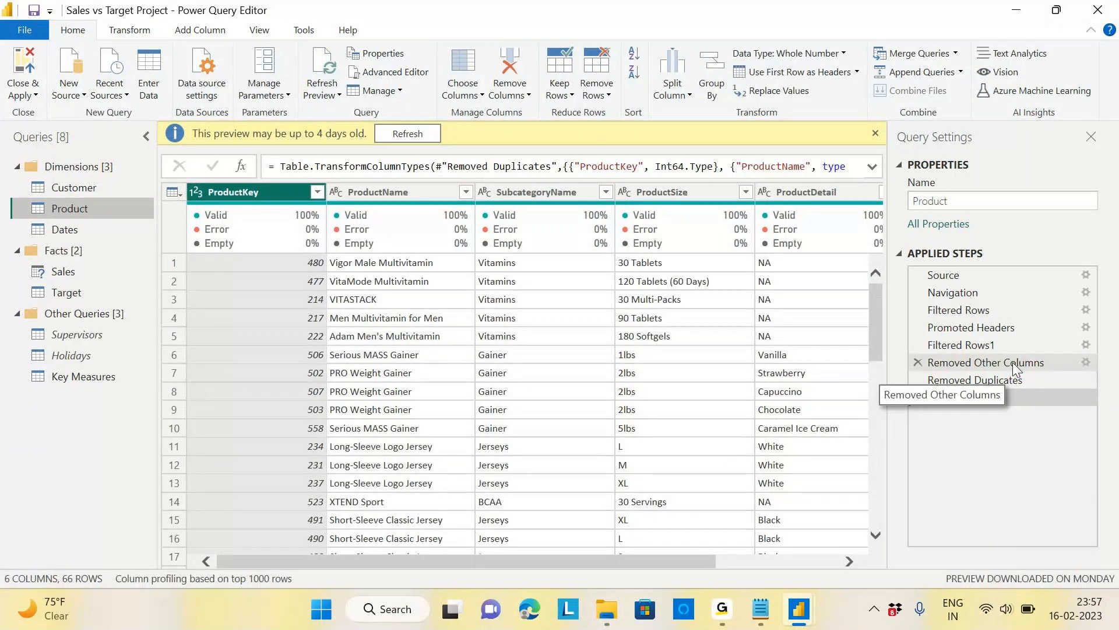
left_click(959, 291)
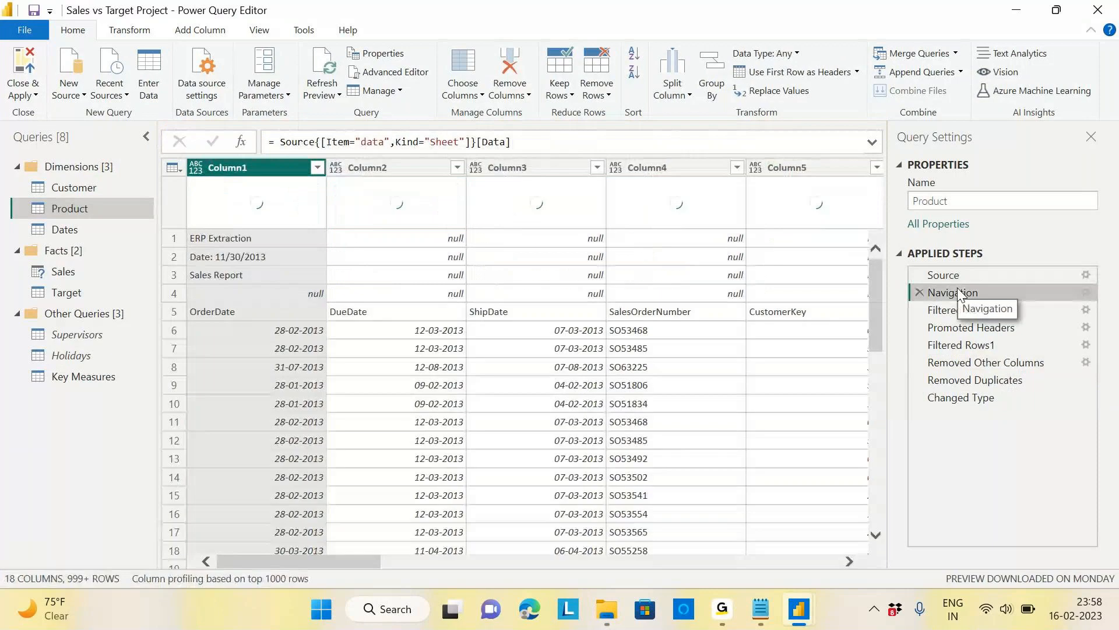
left_click(965, 312)
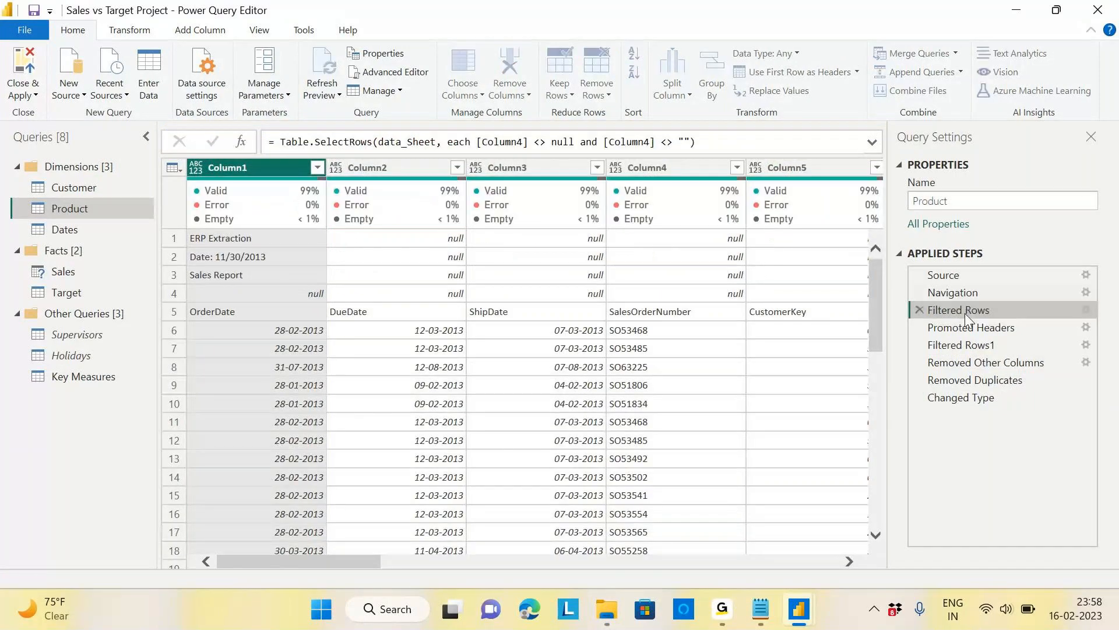
left_click(969, 327)
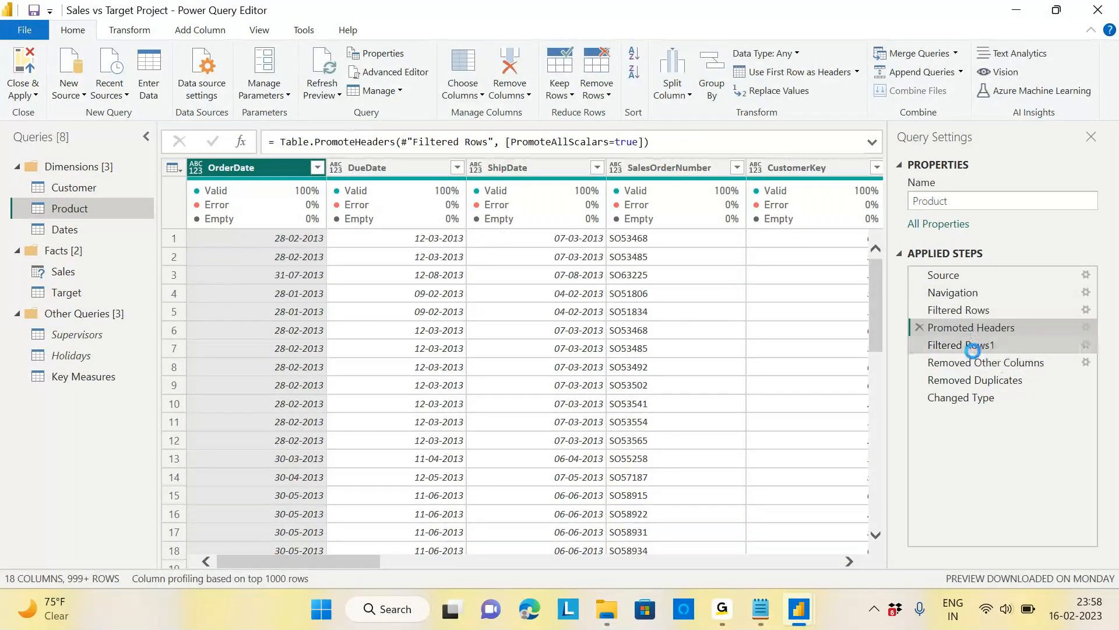
left_click(972, 347)
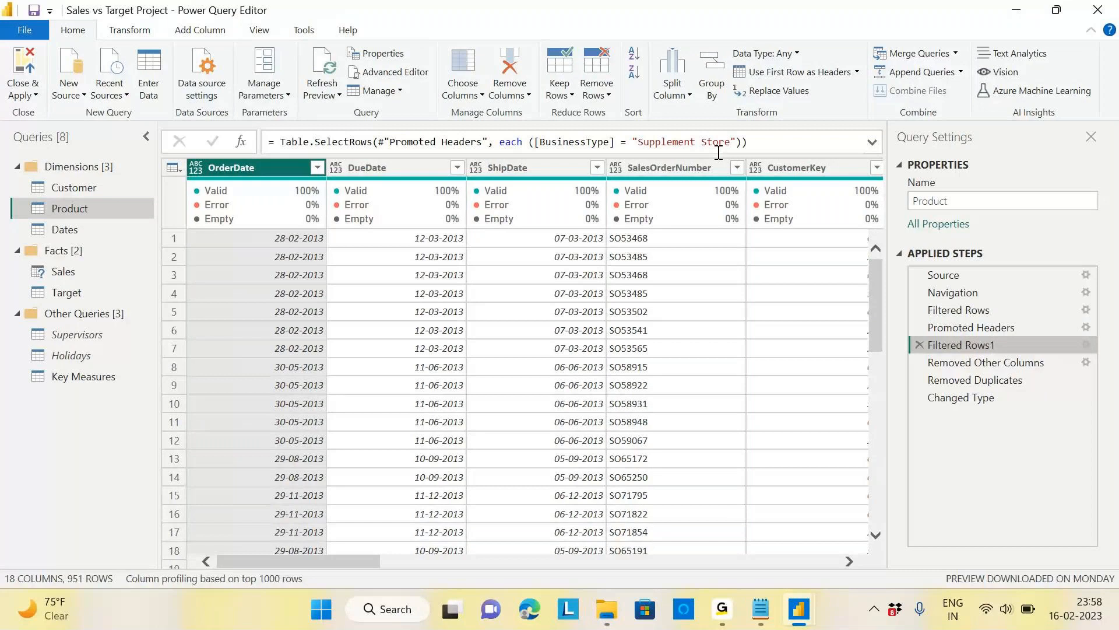
Step: Delete the Filtered Rows1 step from the Product query and check its remaining steps through Changed Type
left_click(919, 344)
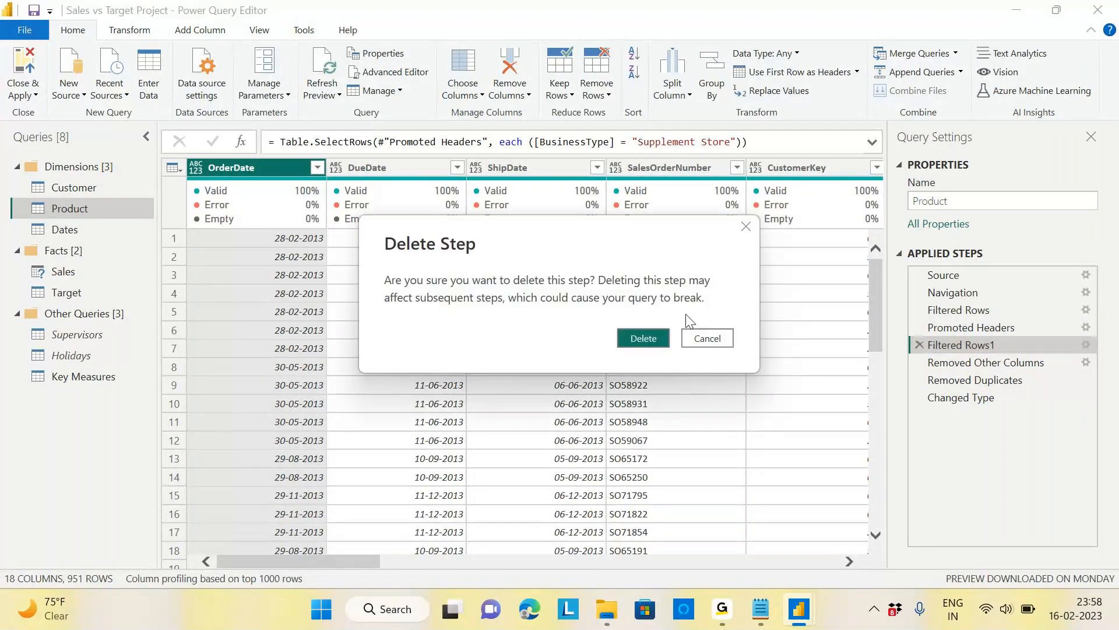
left_click(643, 338)
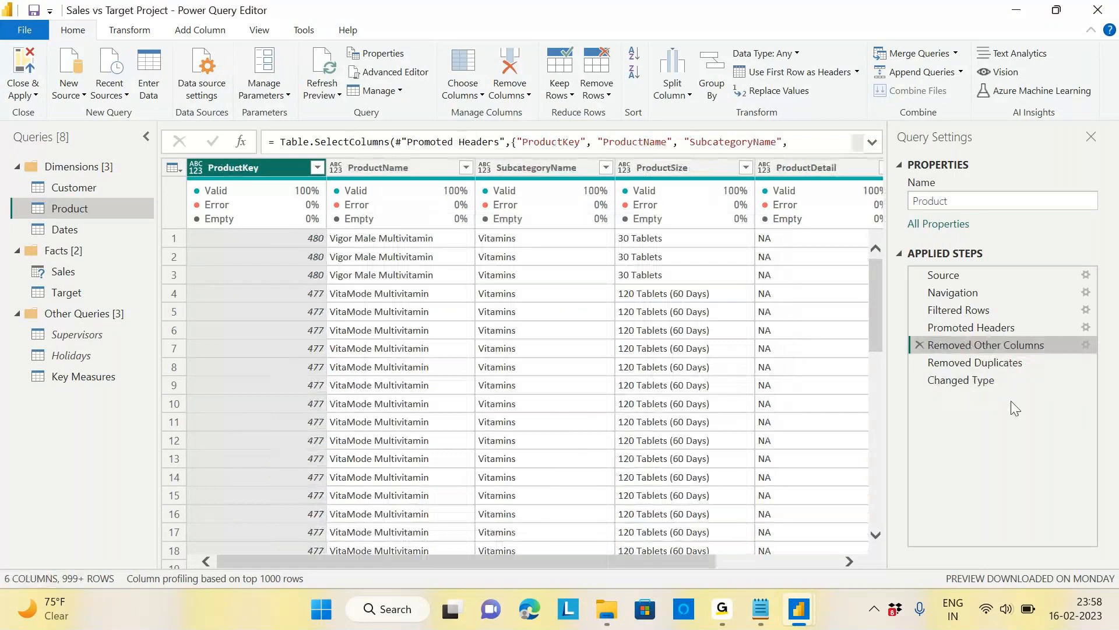
left_click(971, 382)
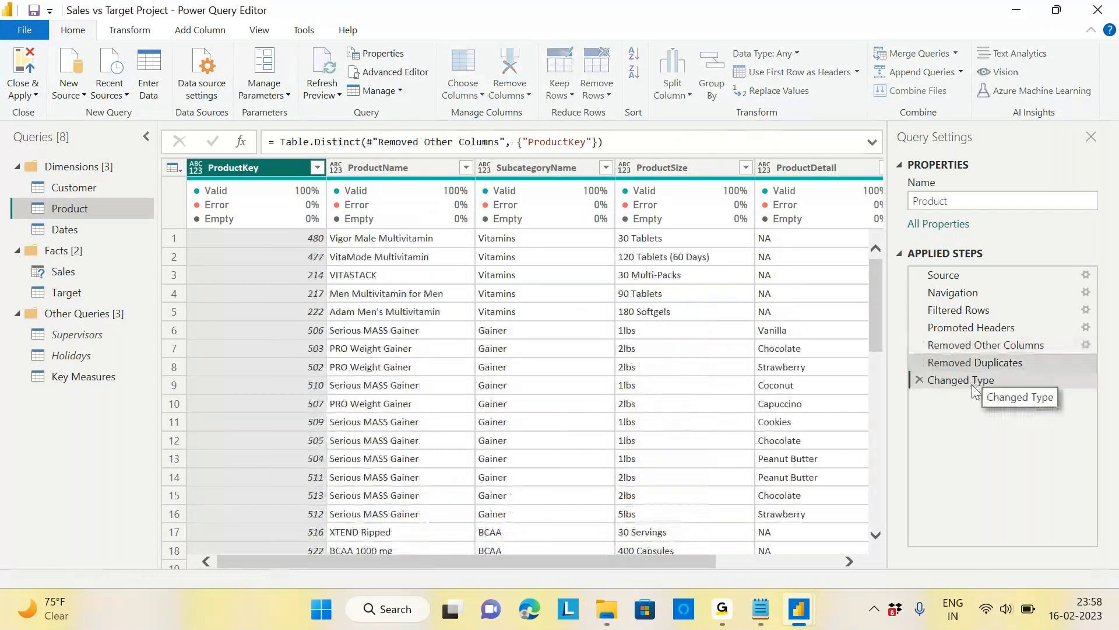
left_click(972, 382)
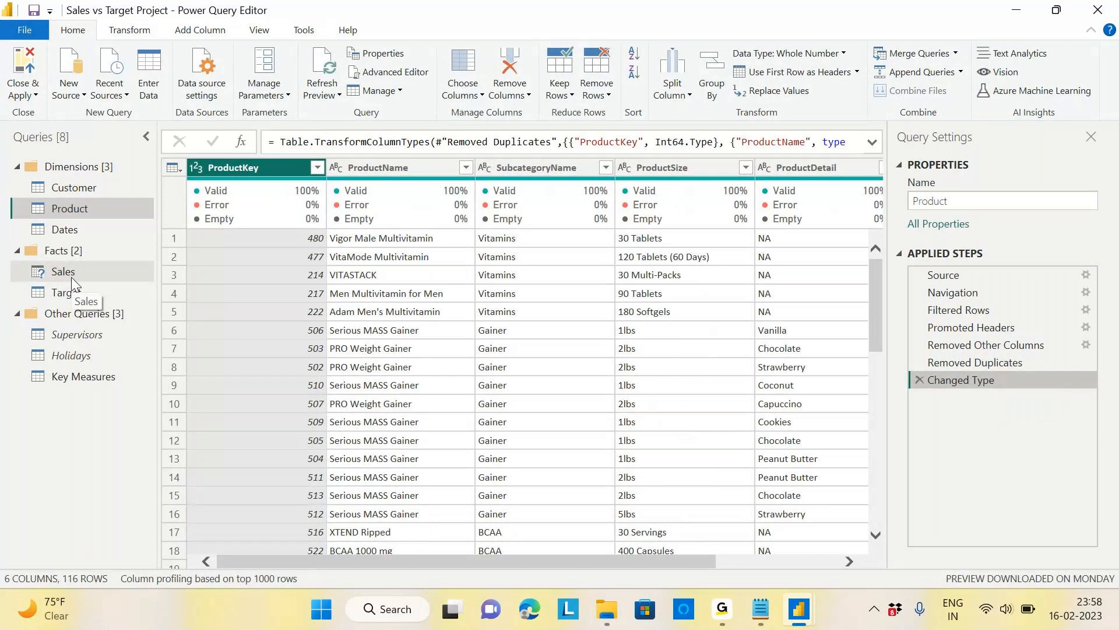
Step: Refresh the previews of all queries, then close Power Query Editor and apply the changes
left_click(338, 94)
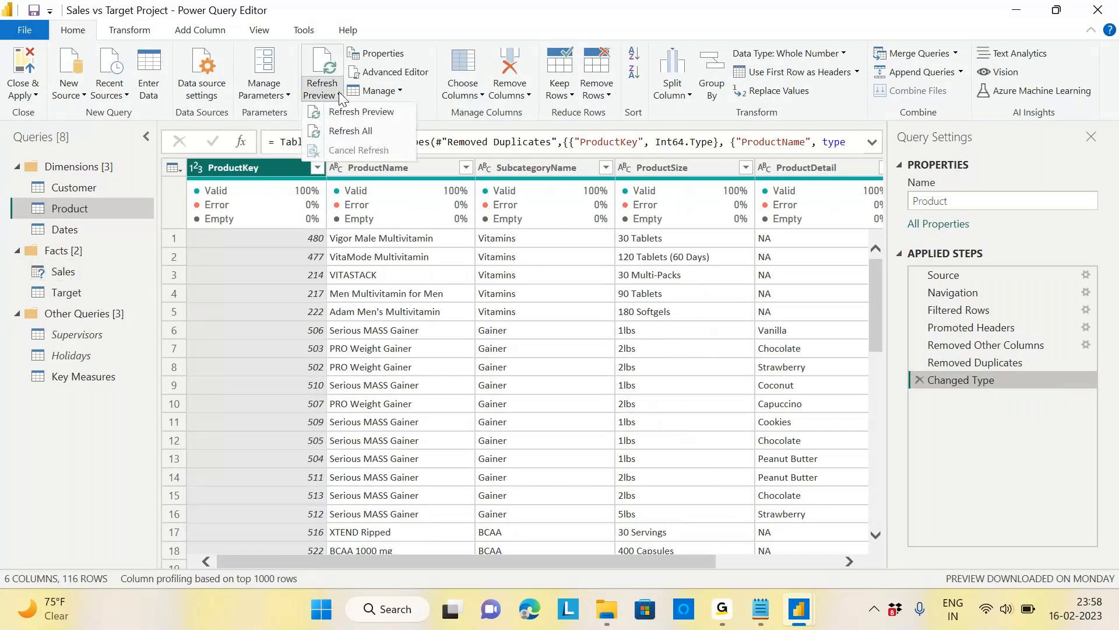
left_click(360, 132)
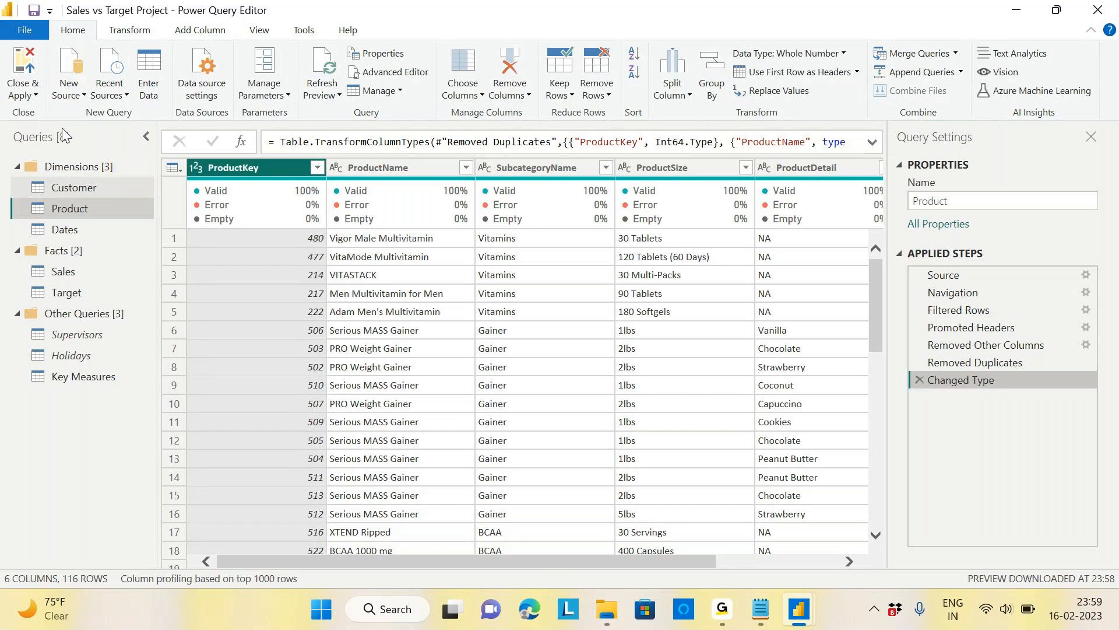
left_click(36, 96)
left_click(61, 112)
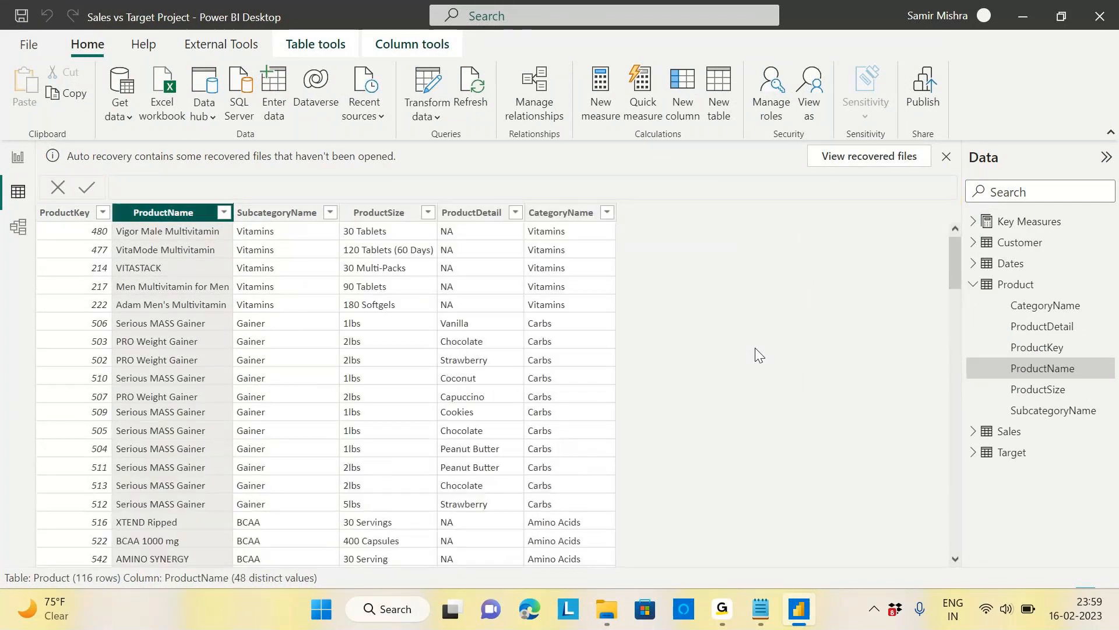
Step: Dismiss the auto-recovery notice and add a new report page with a table visual listing ProductName from the Product table
left_click(945, 156)
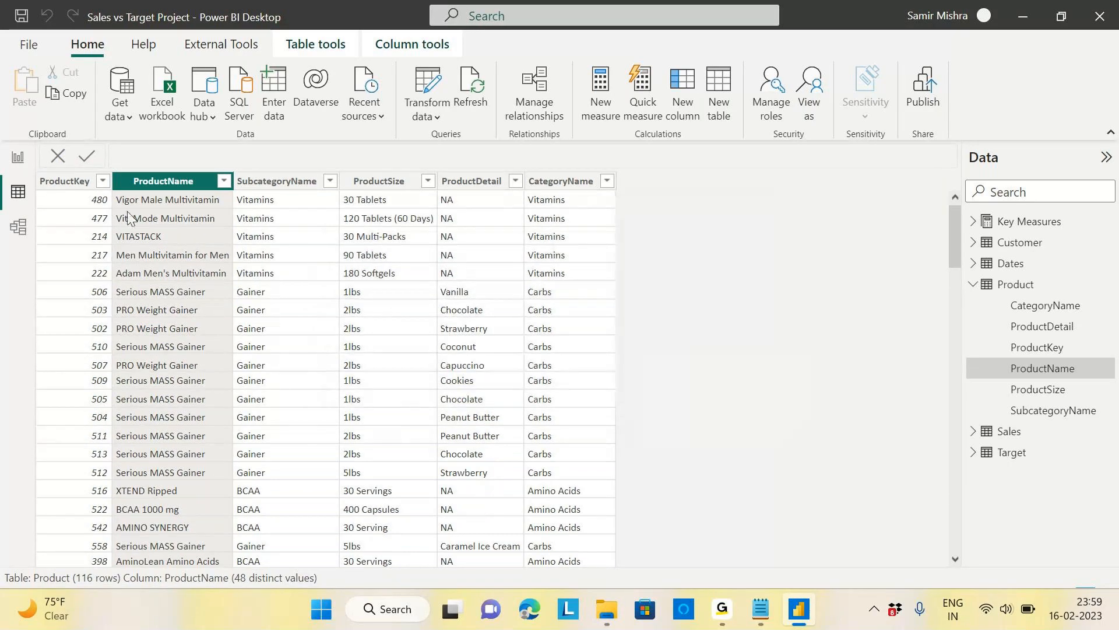
left_click(18, 157)
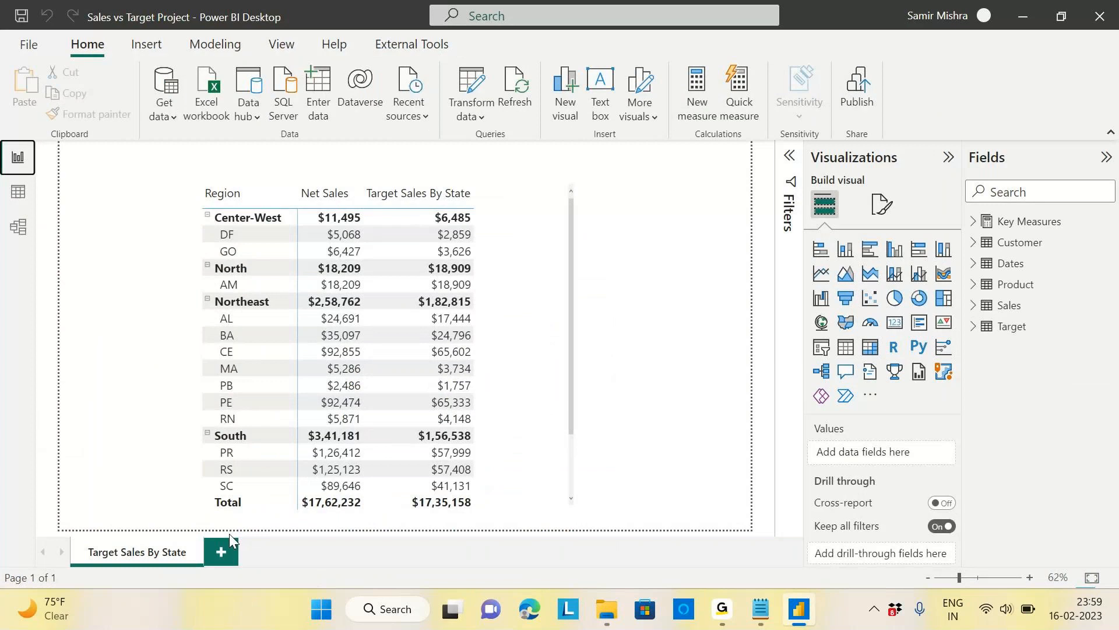
left_click(221, 551)
left_click(846, 347)
left_click(974, 286)
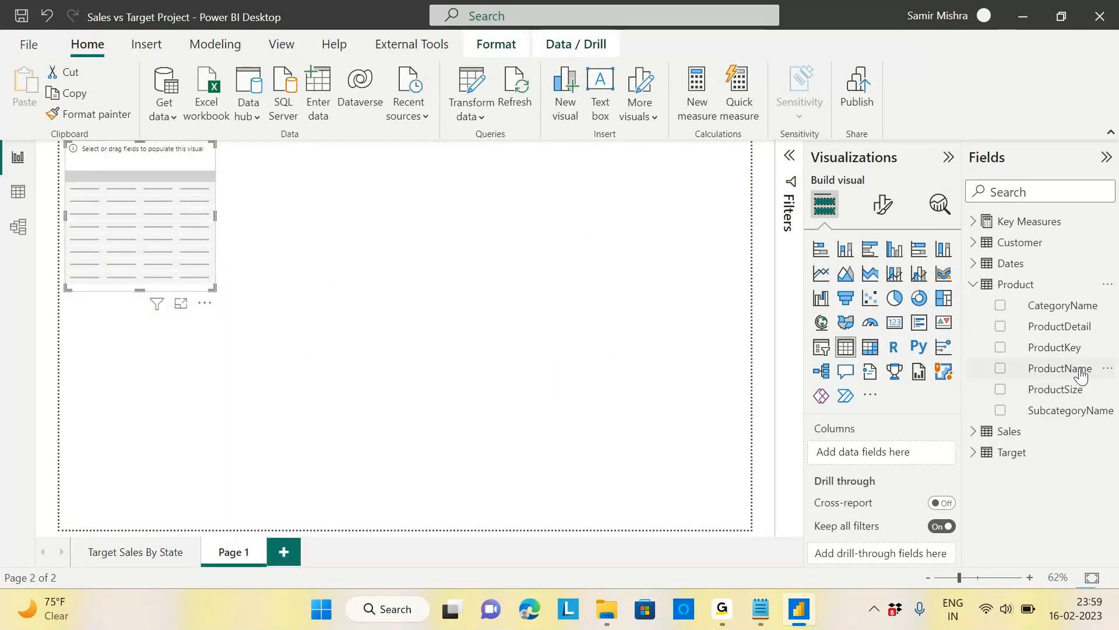
left_click(1000, 368)
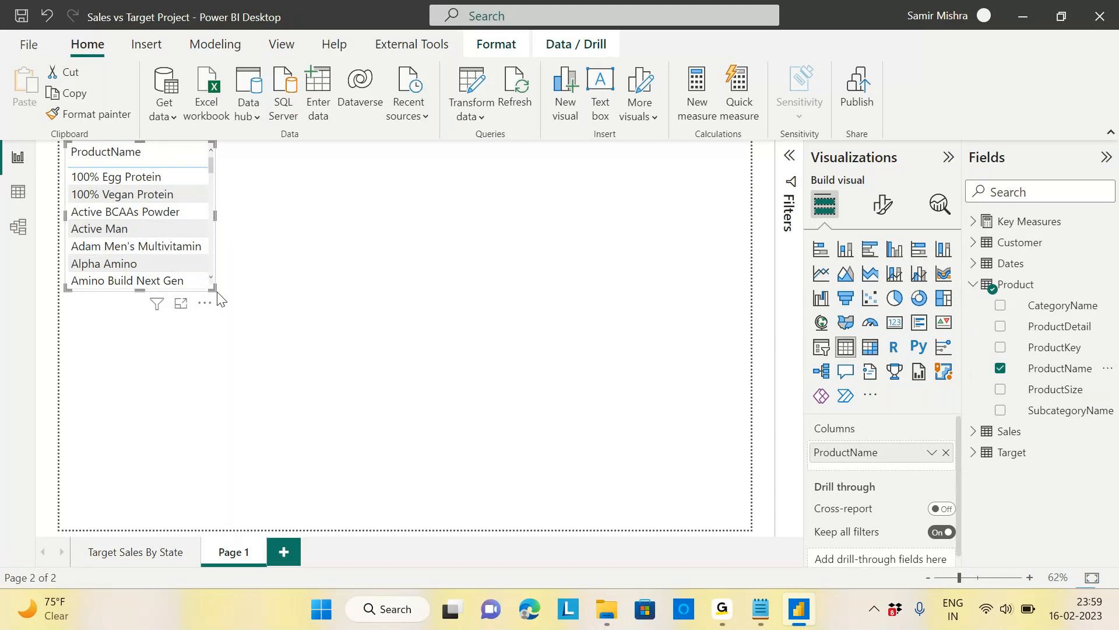
Step: Enlarge the ProductName table visual and move it to the middle of the page
left_click(219, 299)
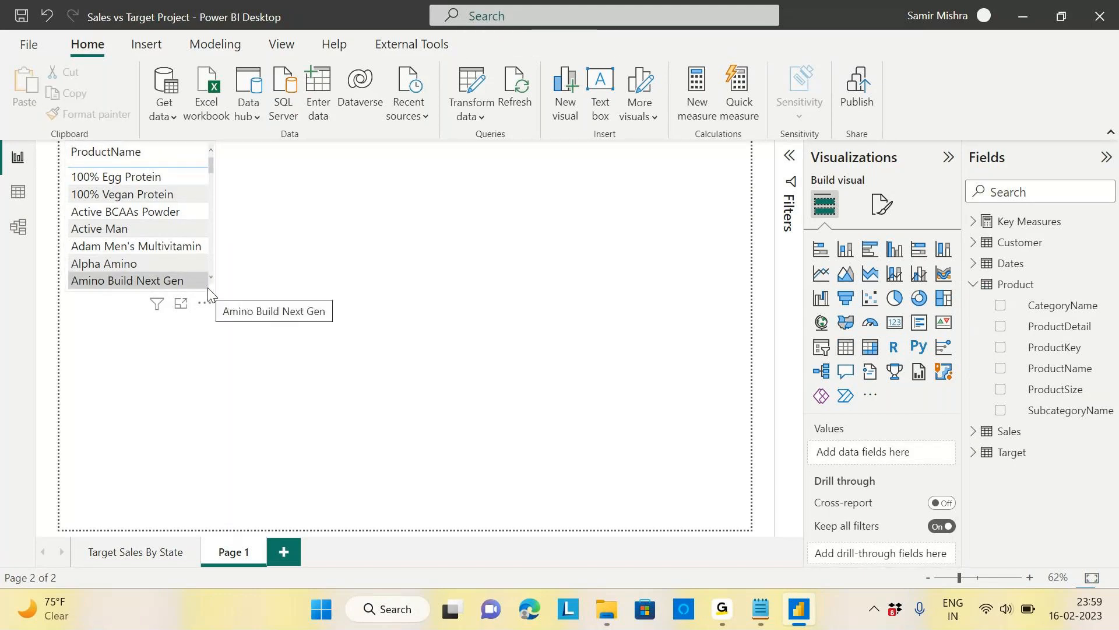
left_click(213, 288)
left_click_drag(213, 288, 537, 488)
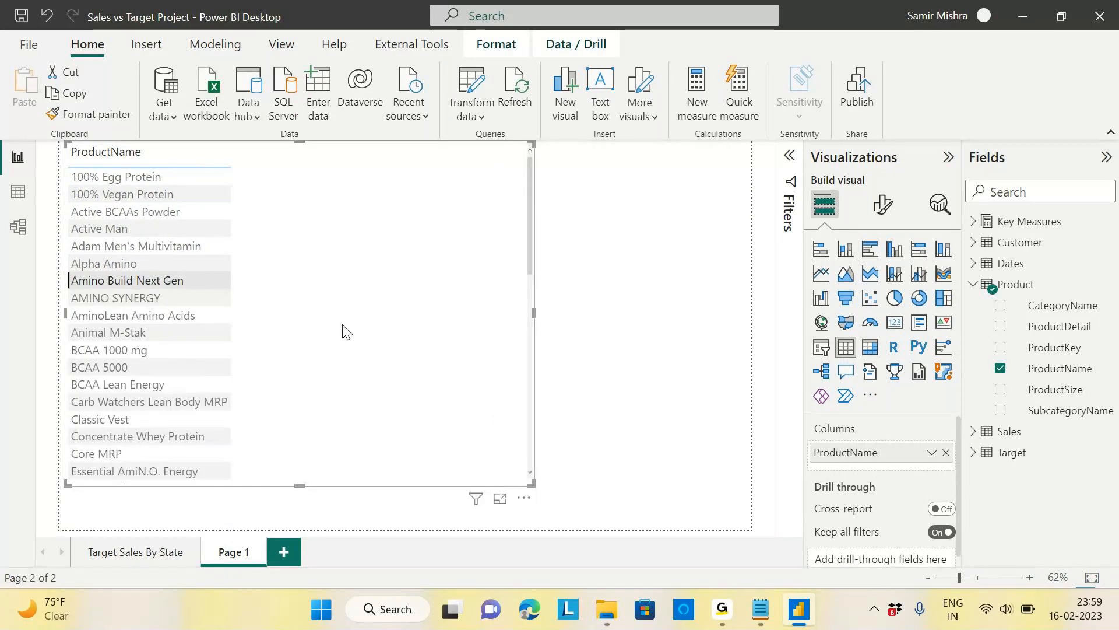
left_click_drag(344, 327, 475, 327)
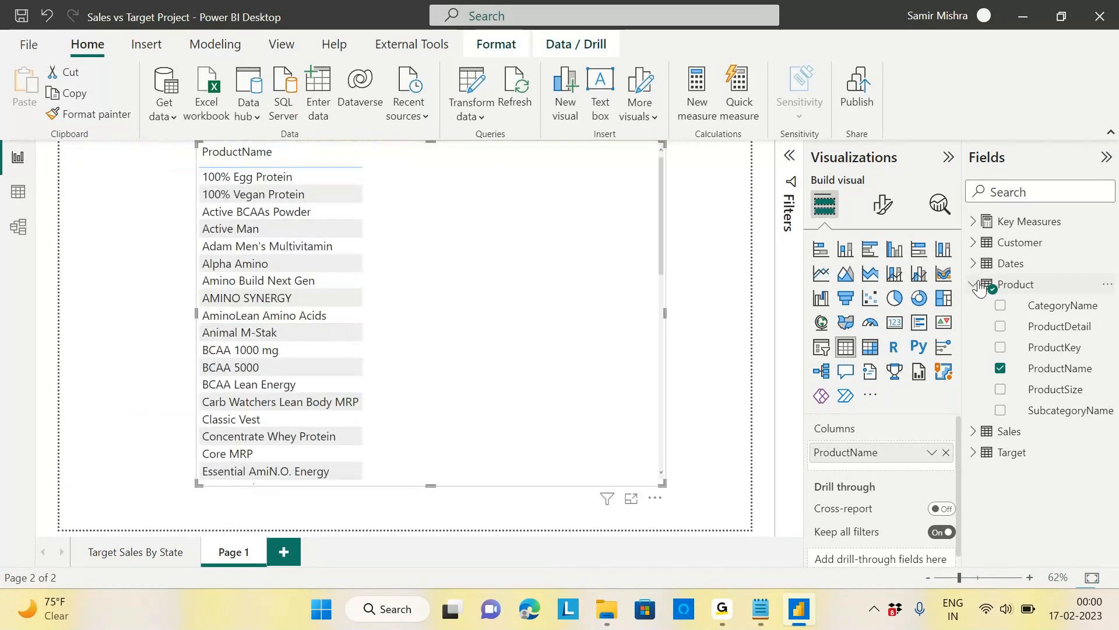
left_click(980, 287)
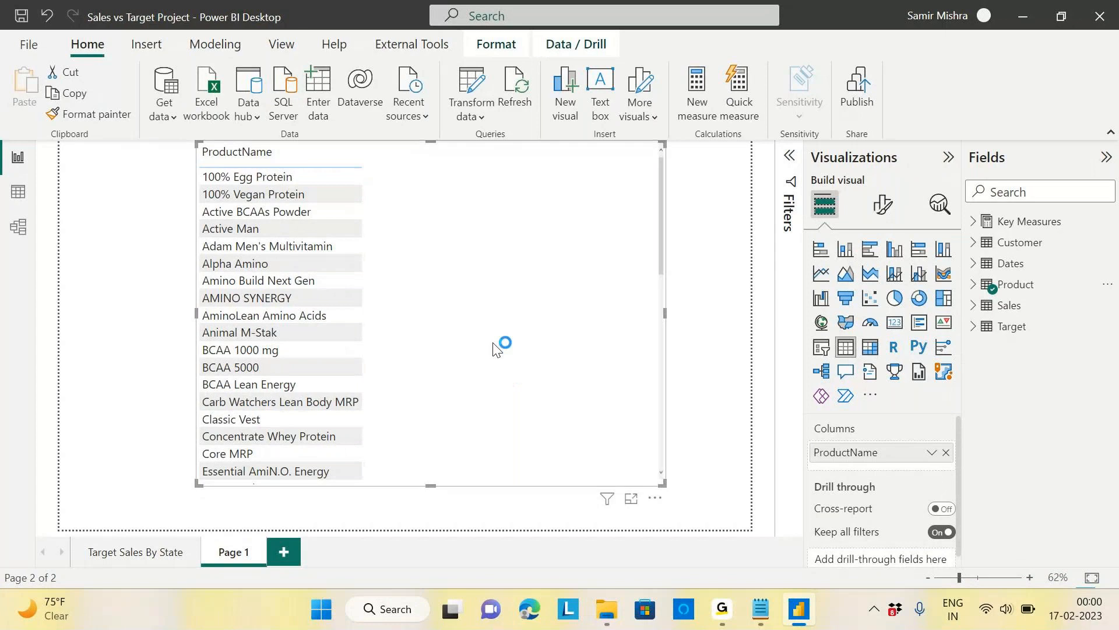
left_click_drag(493, 349, 475, 377)
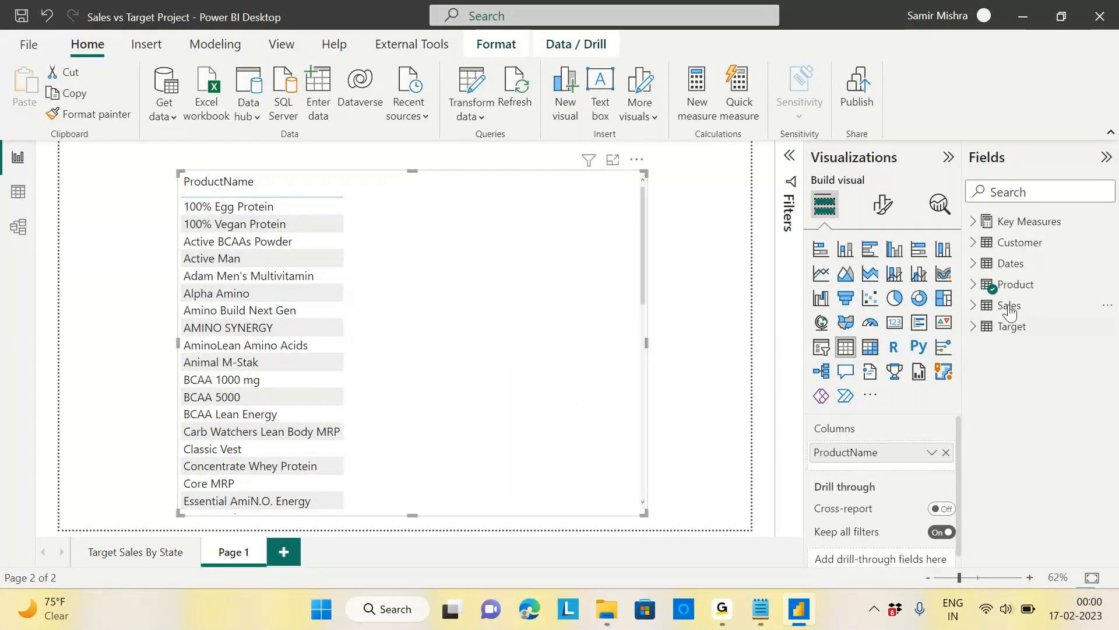
Step: Create the measure Total Orders = COUNT(Sales[SalesOrderNumber]) in Key Measures and add it to the ProductName table
left_click(973, 305)
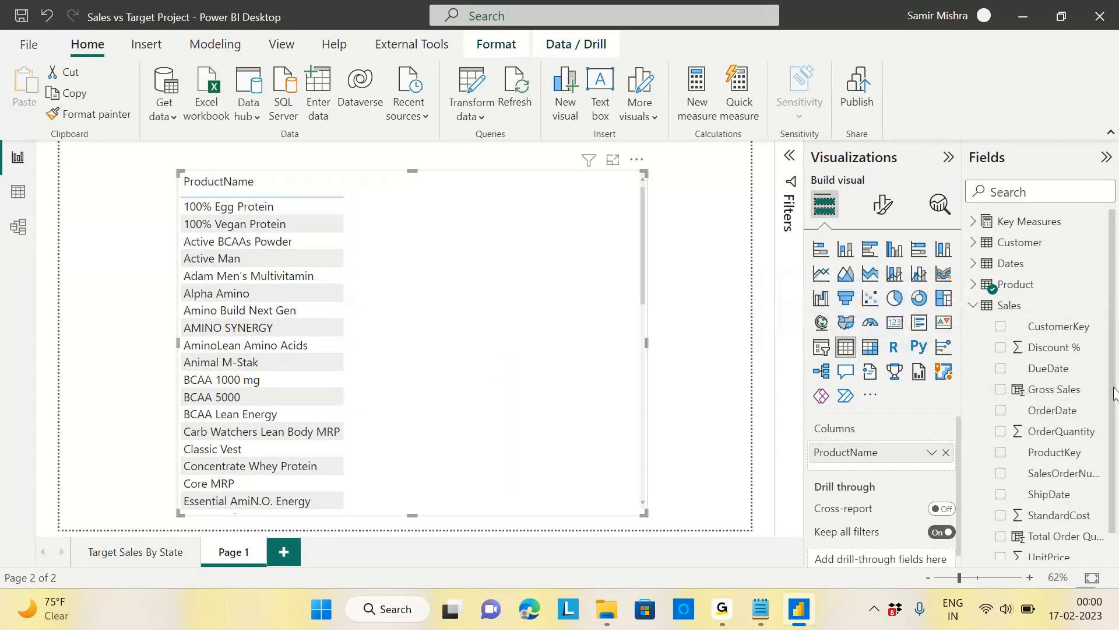
left_click_drag(1113, 392, 1117, 462)
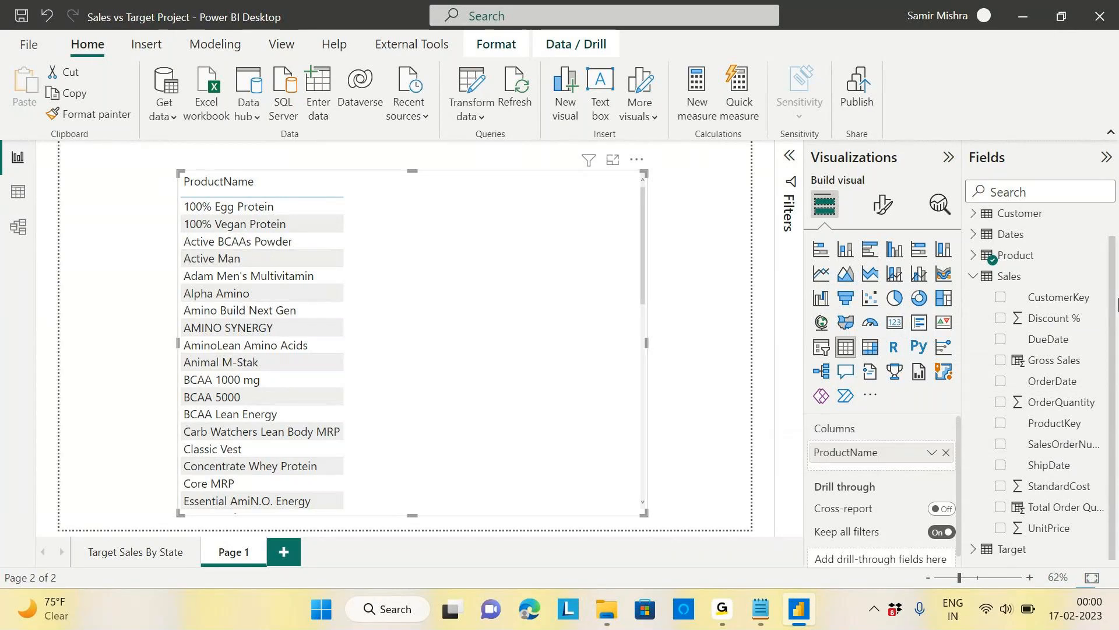
left_click_drag(1112, 275, 1114, 243)
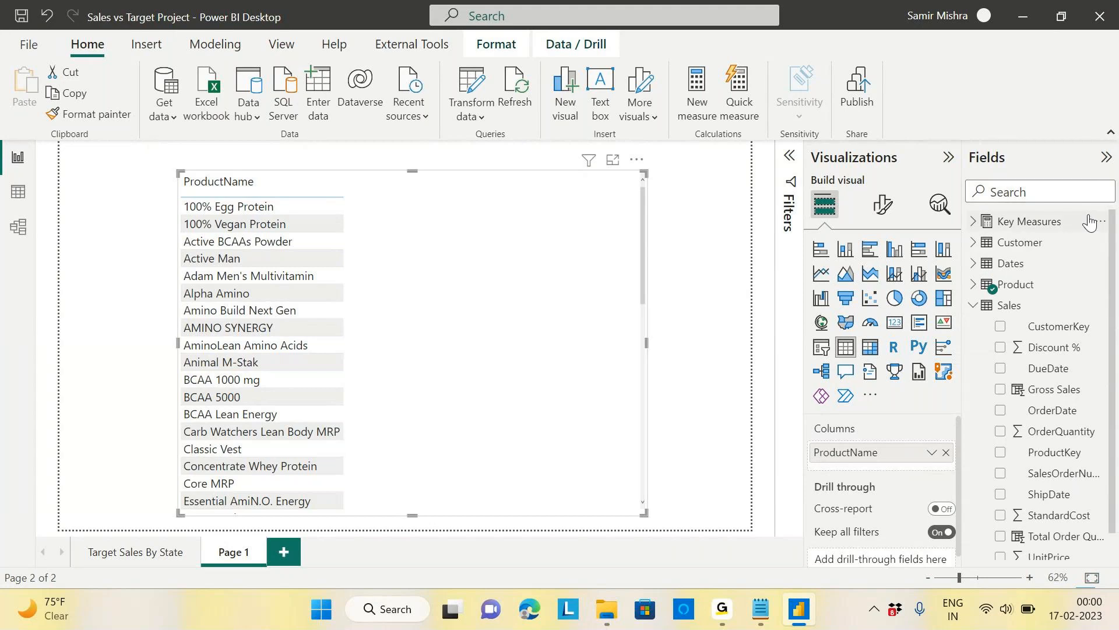
left_click(1099, 221)
left_click(1011, 237)
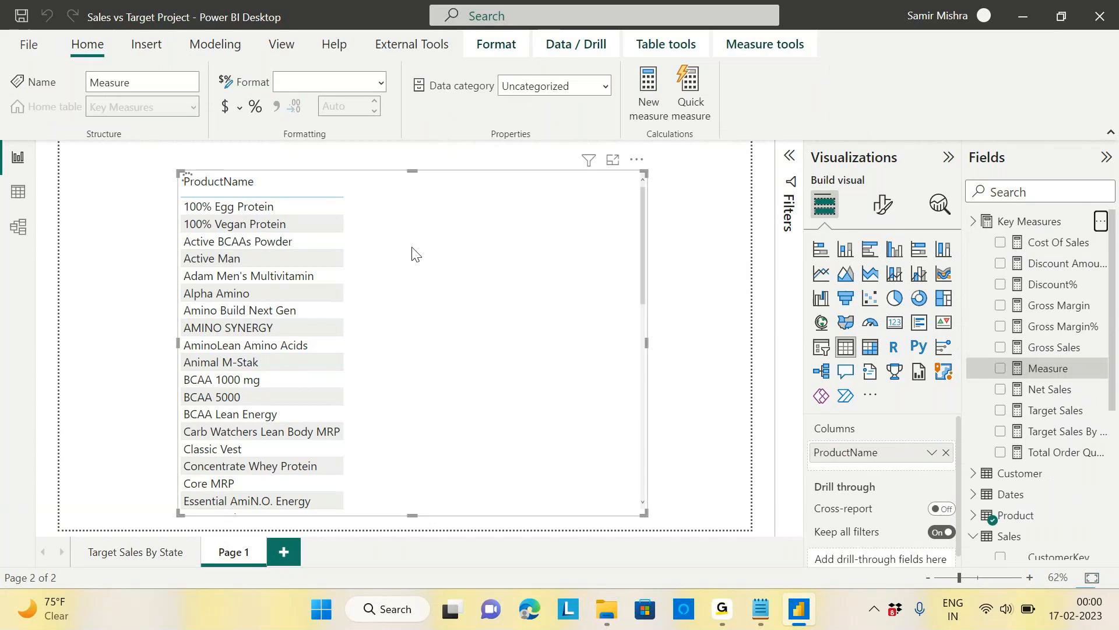
type("Total Order")
key("BackSpace")
key("BackSpace")
key("BackSpace")
key("BackSpace")
type("rders= Count")
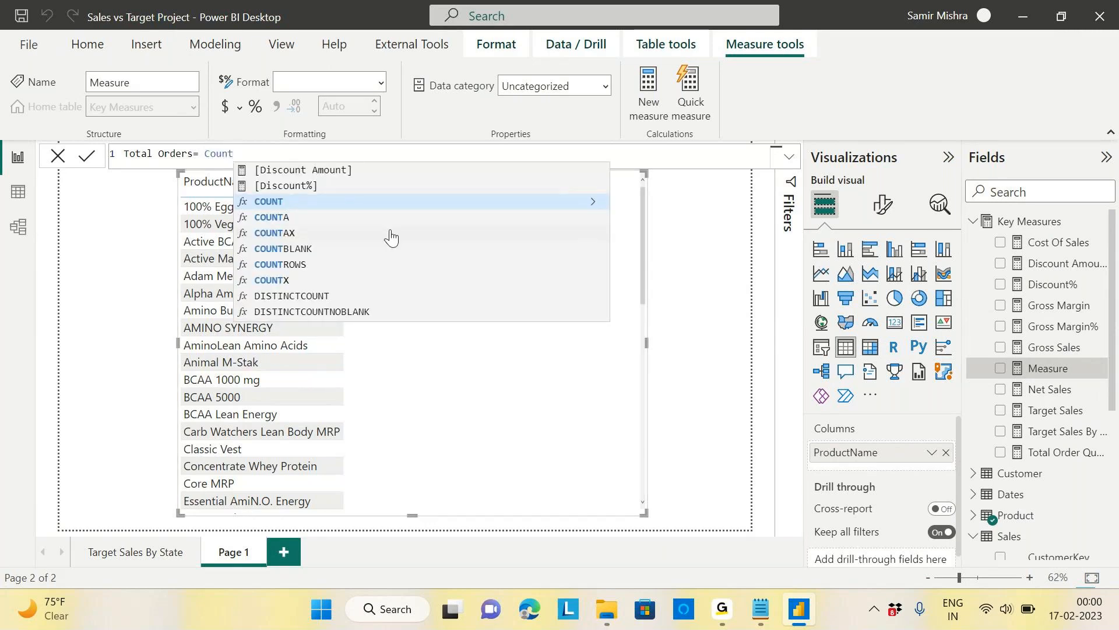
left_click(281, 205)
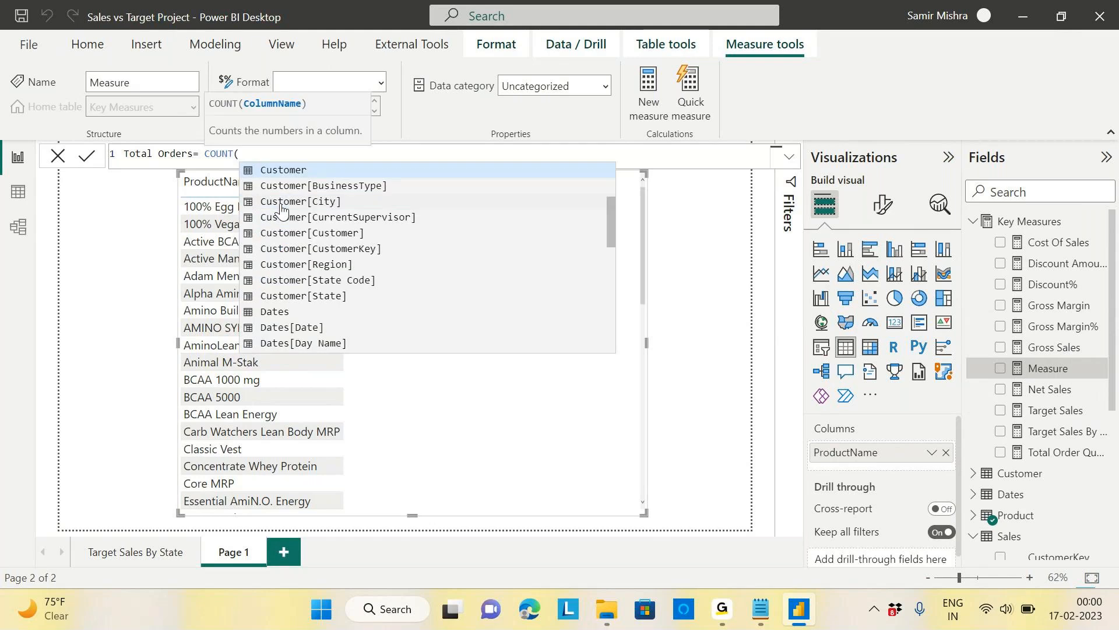
type("order")
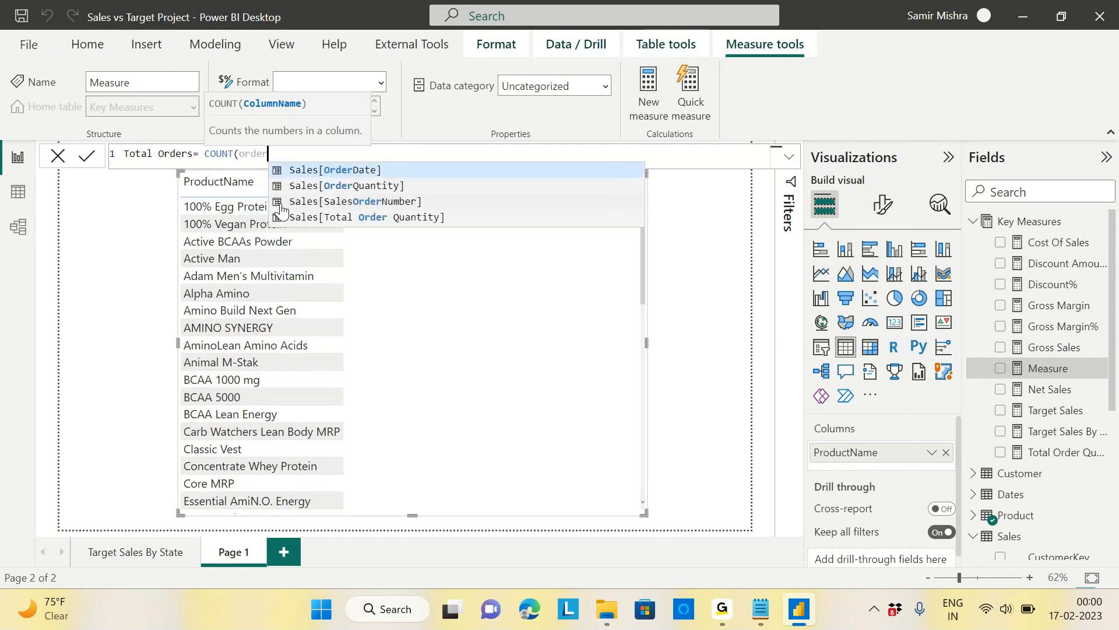
left_click(280, 204)
type(")")
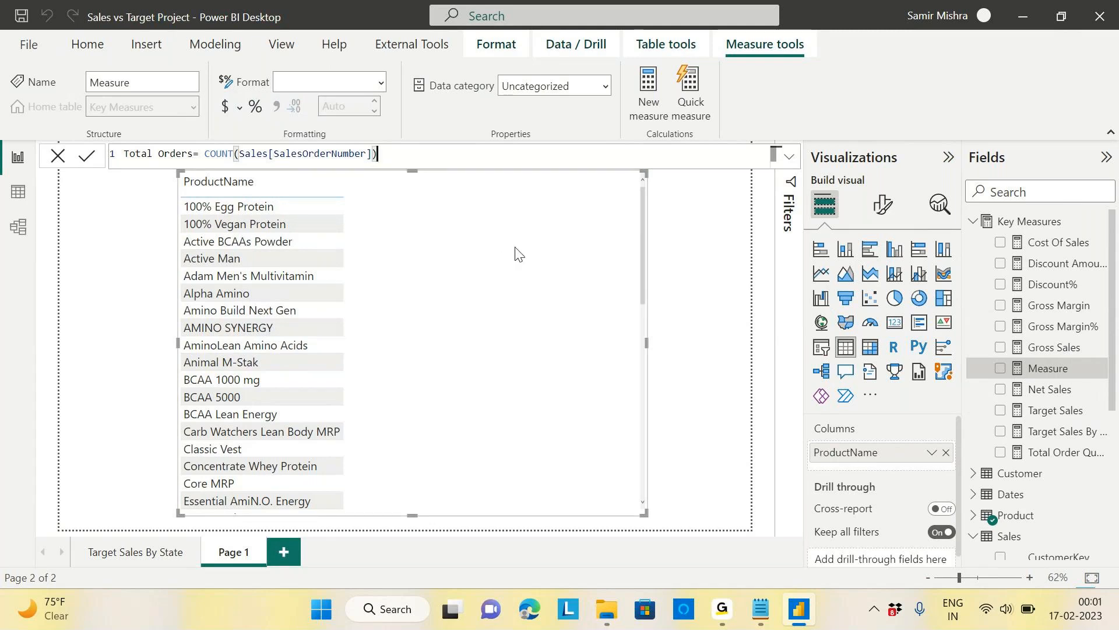
key("Return")
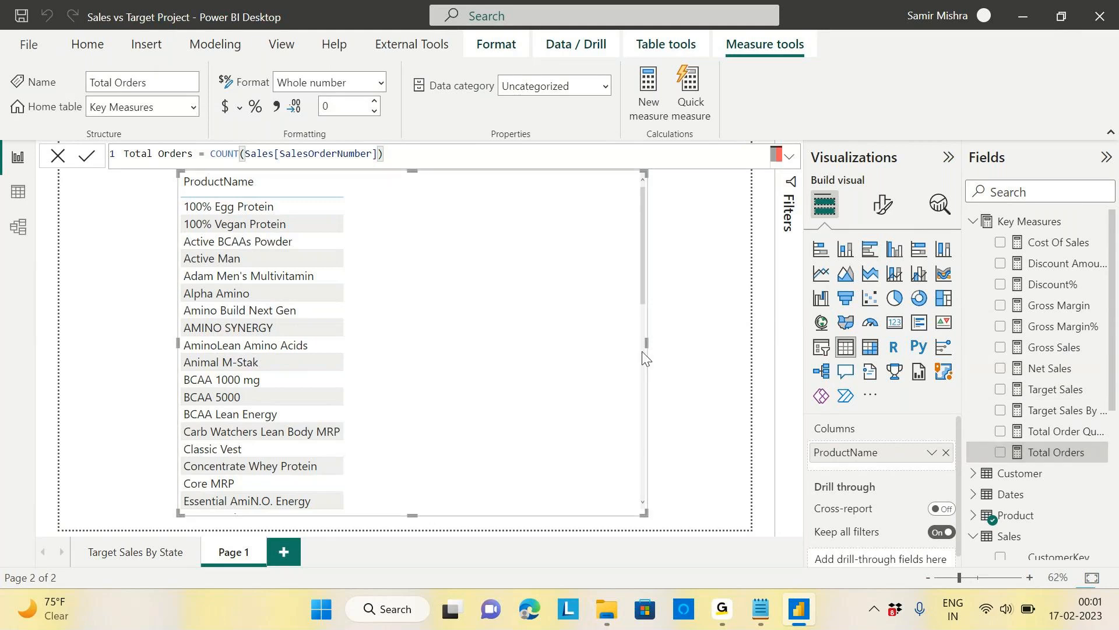
left_click_drag(1003, 460, 429, 210)
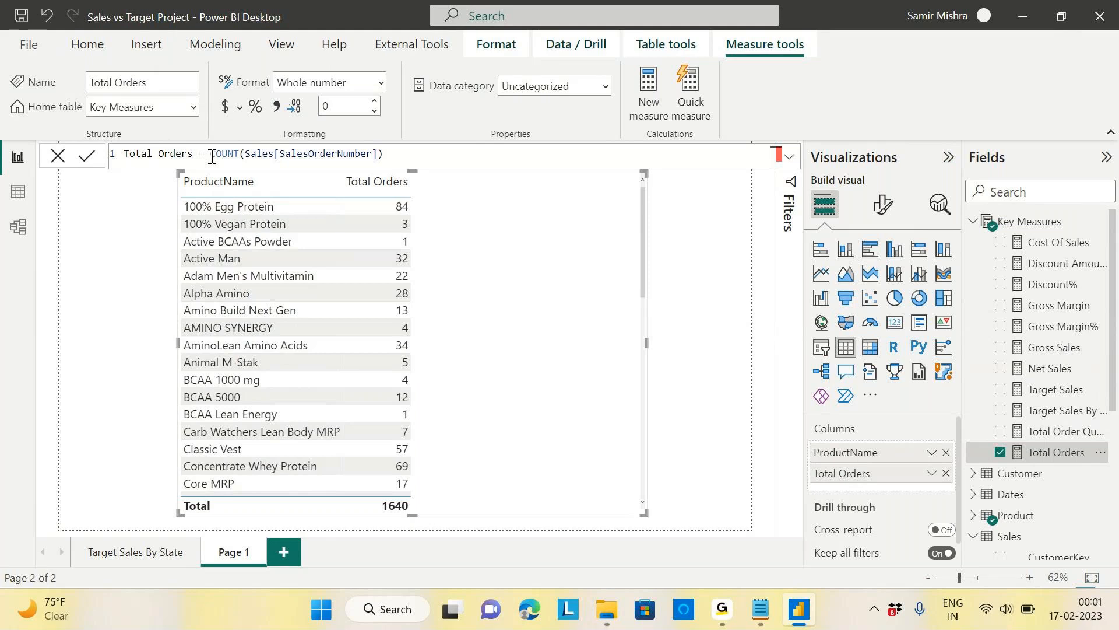
Step: Enlarge the Total Orders formula text and comment out its COUNT expression on a separate line, with an empty line below
left_click(389, 150)
scroll(389, 151, "up", 2)
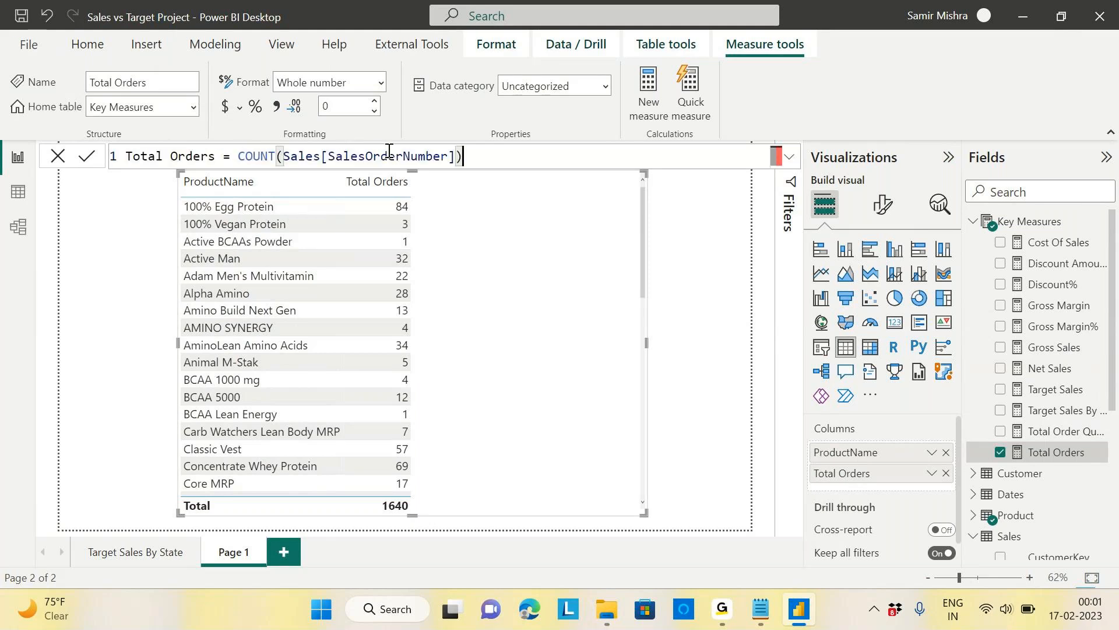
scroll(388, 150, "up", 1)
double_click(246, 157)
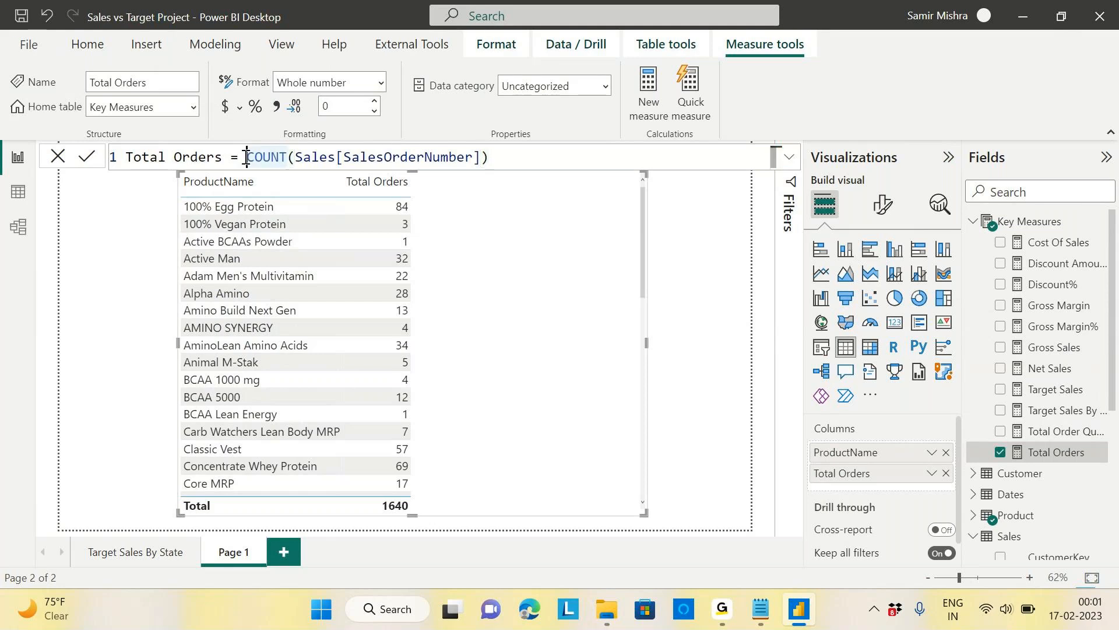
key("shift+Return")
type("//")
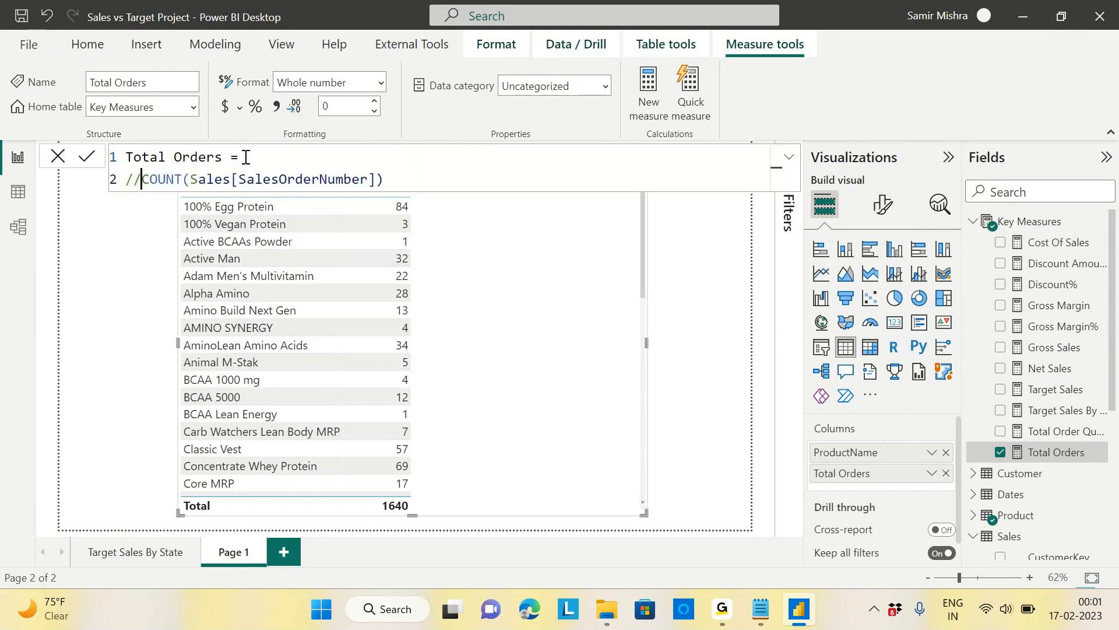
left_click(396, 181)
key("shift+Return")
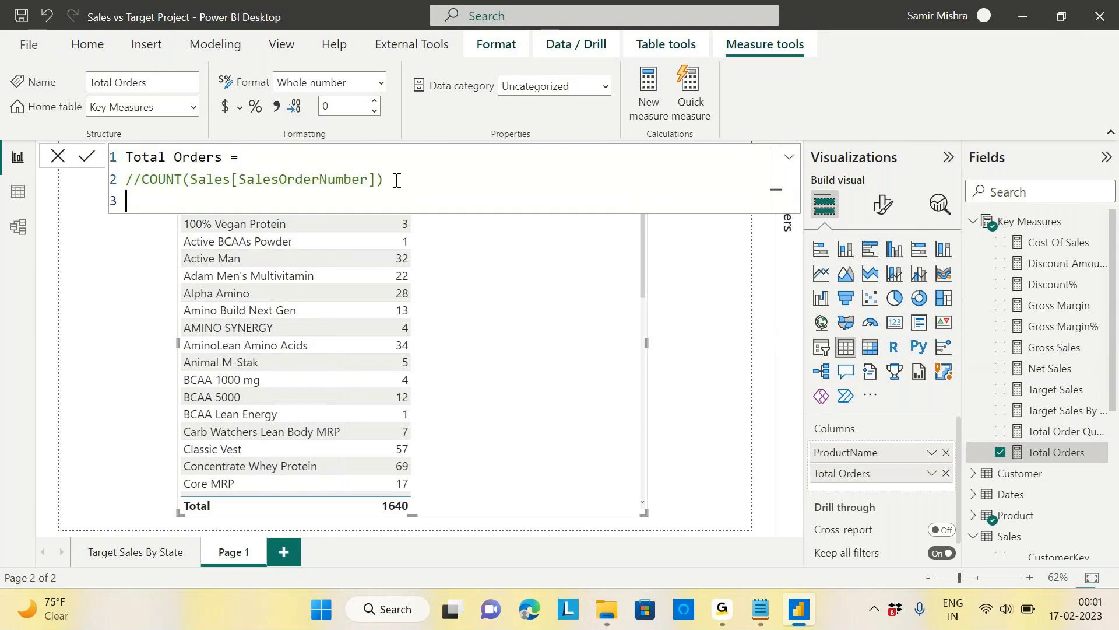
Step: Enter COUNTROWS(Sales) as the new expression of the Total Orders measure and make the table visual smaller
type("Count")
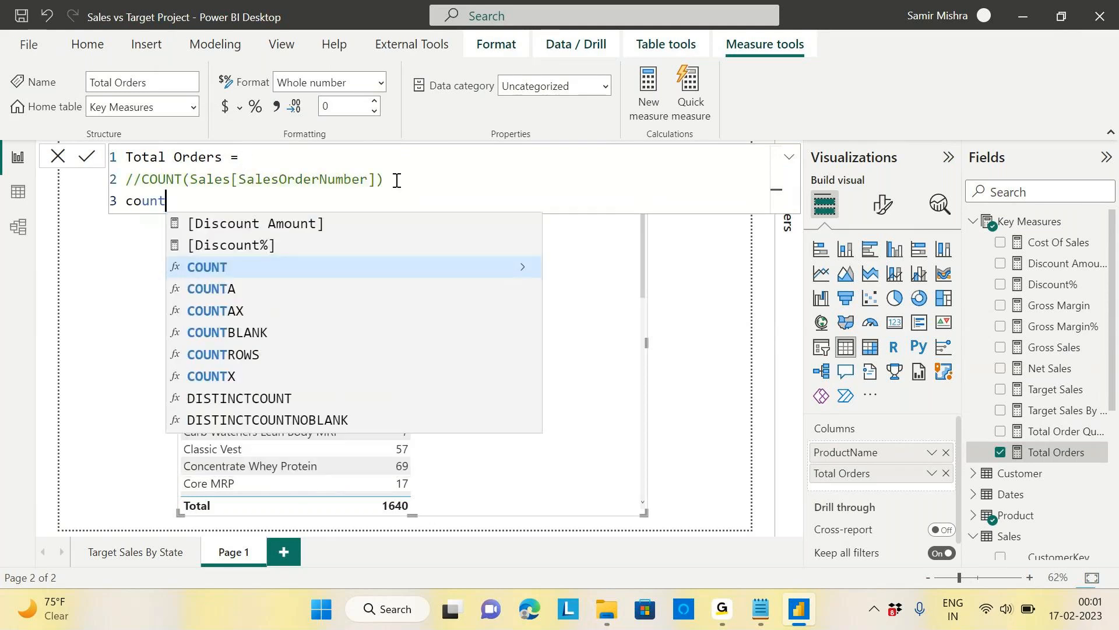
left_click(257, 360)
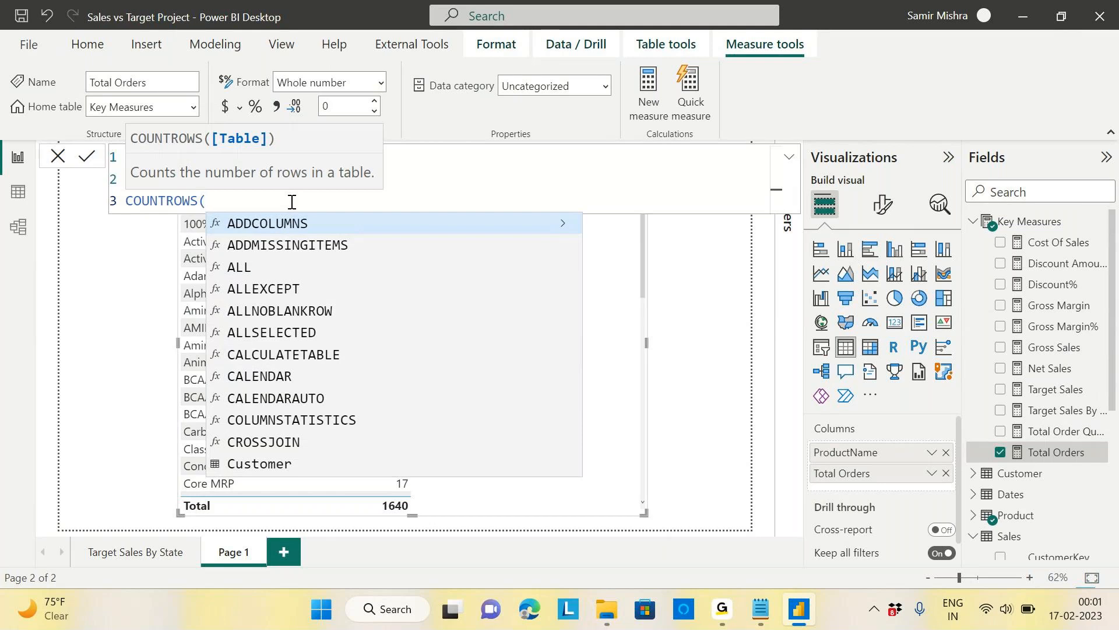
type("s")
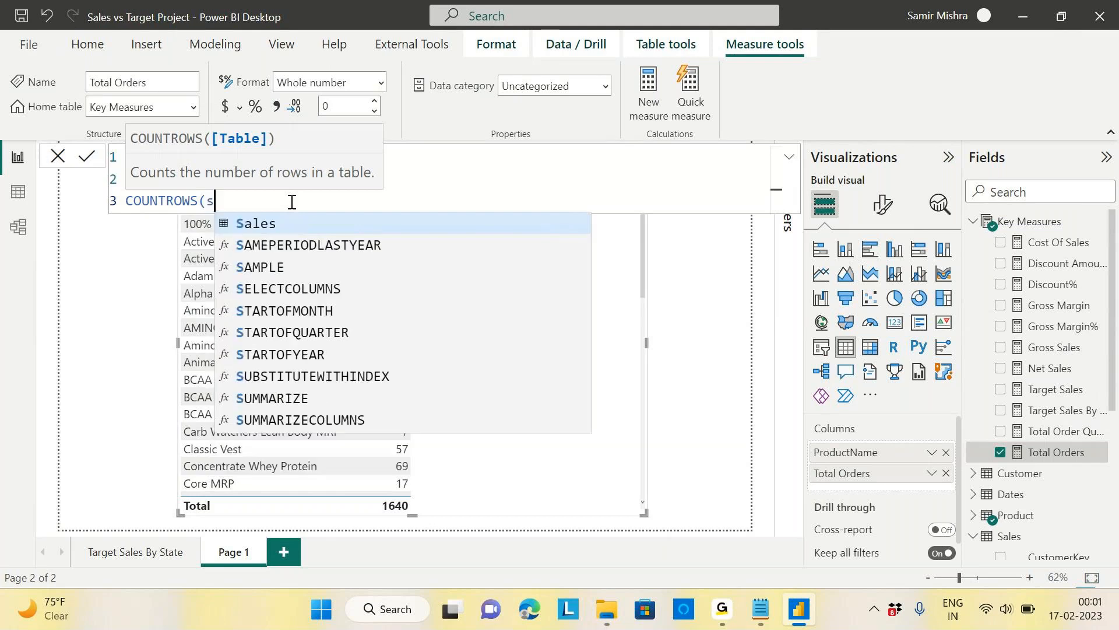
left_click(280, 228)
type(")")
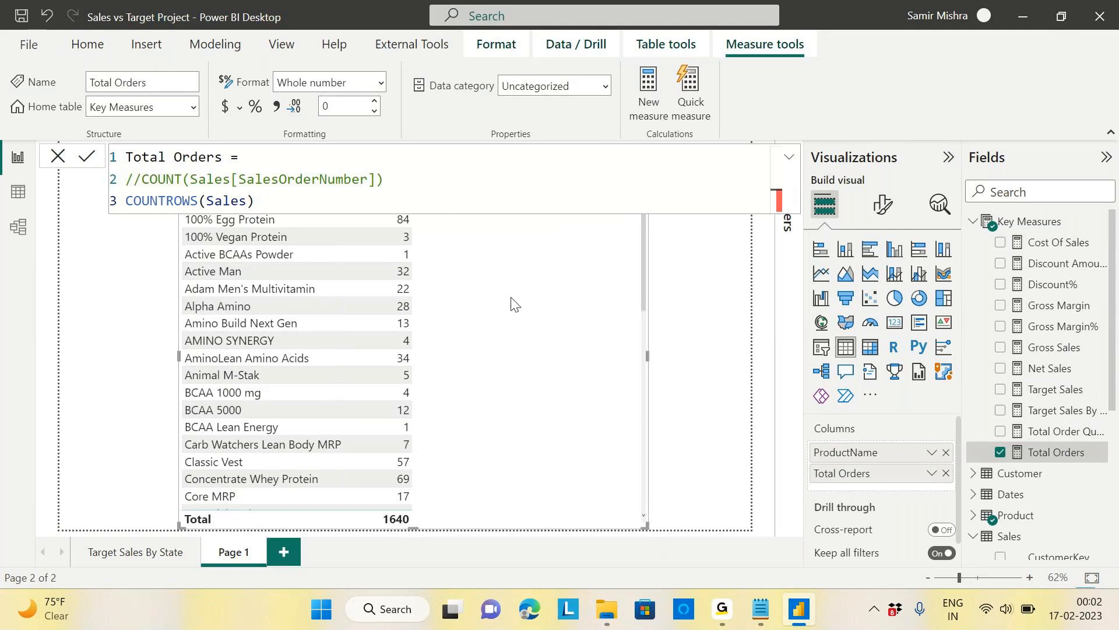
left_click_drag(647, 533, 606, 471)
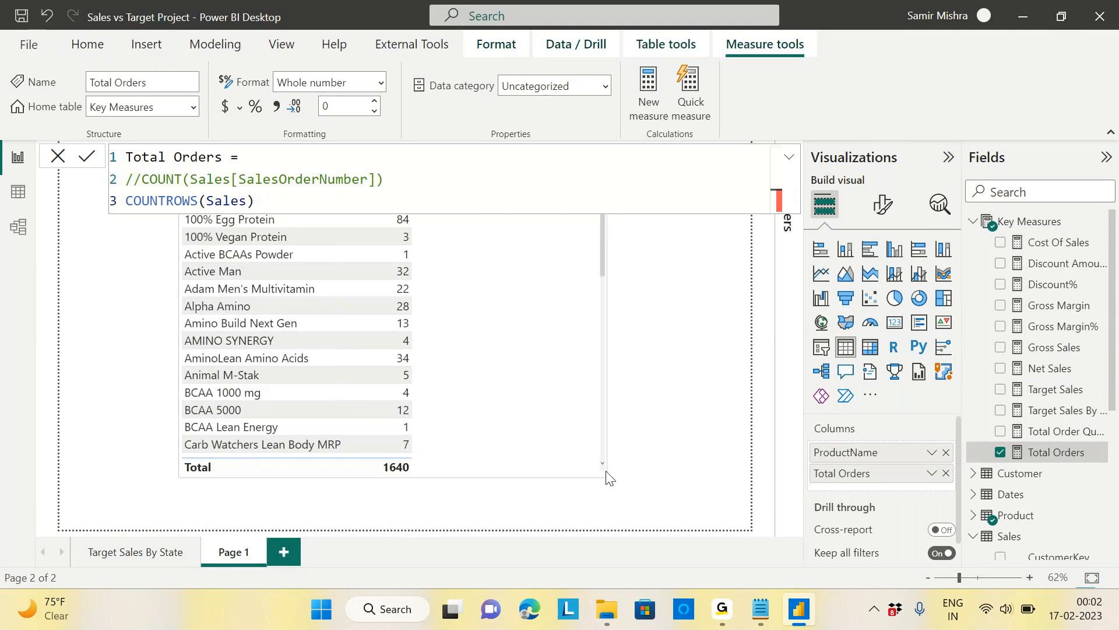
Step: Move the ProductName table within the page and make it smaller to free space beside it
left_click_drag(544, 377, 587, 419)
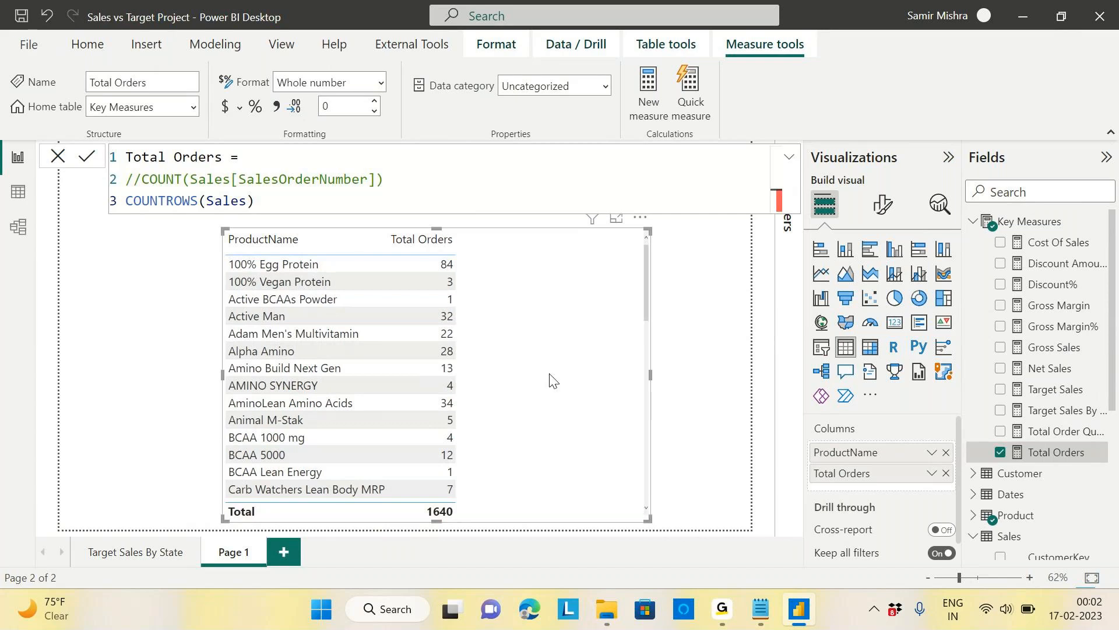
left_click_drag(551, 379, 550, 373)
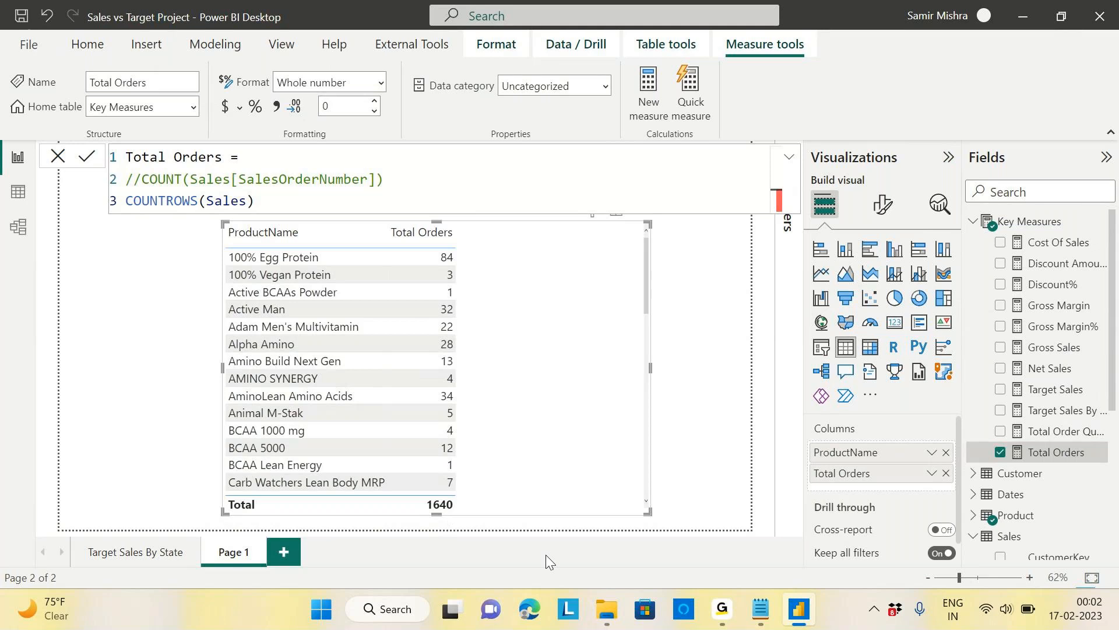
left_click_drag(649, 509, 425, 478)
Step: Try a card visual showing the Total Orders measure beside the ProductName table and remove the card
left_click(792, 354)
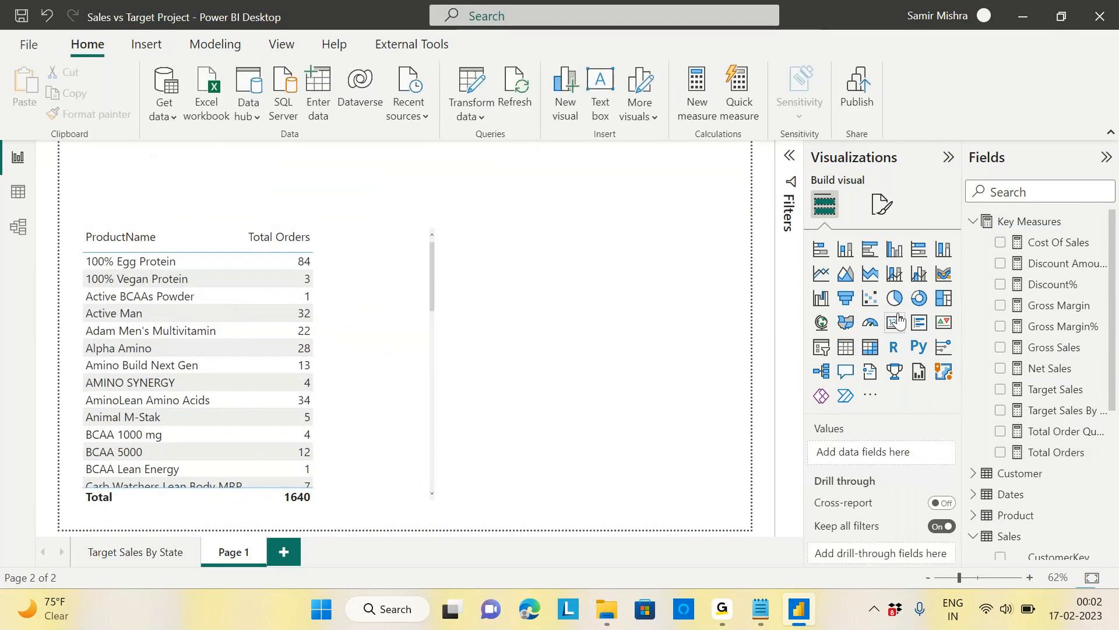
left_click(895, 321)
left_click_drag(375, 287, 667, 283)
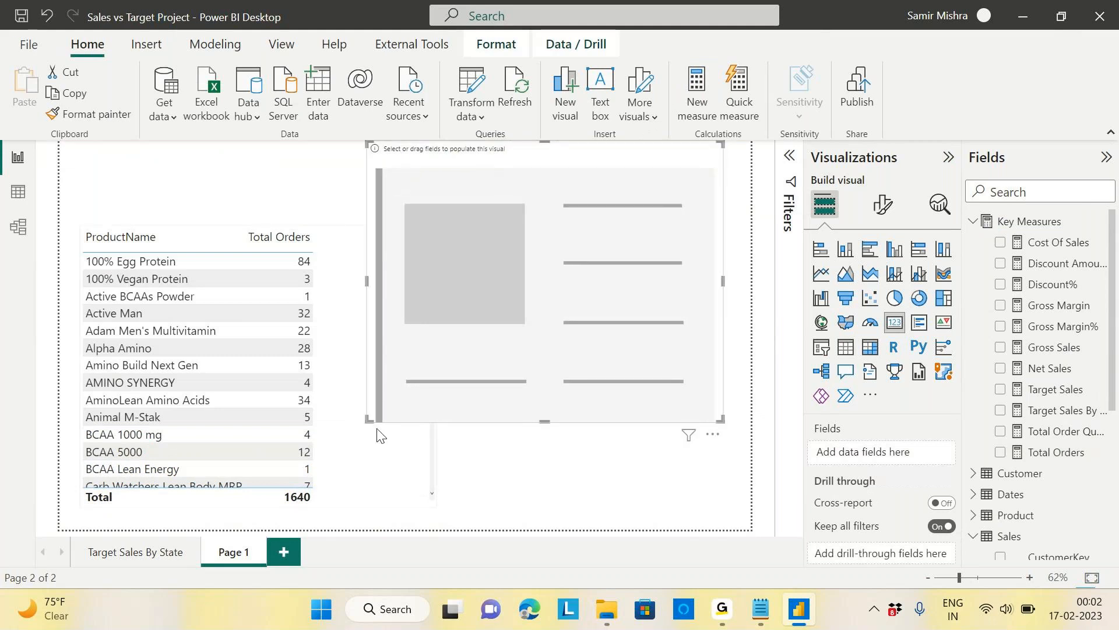
left_click_drag(370, 419, 500, 389)
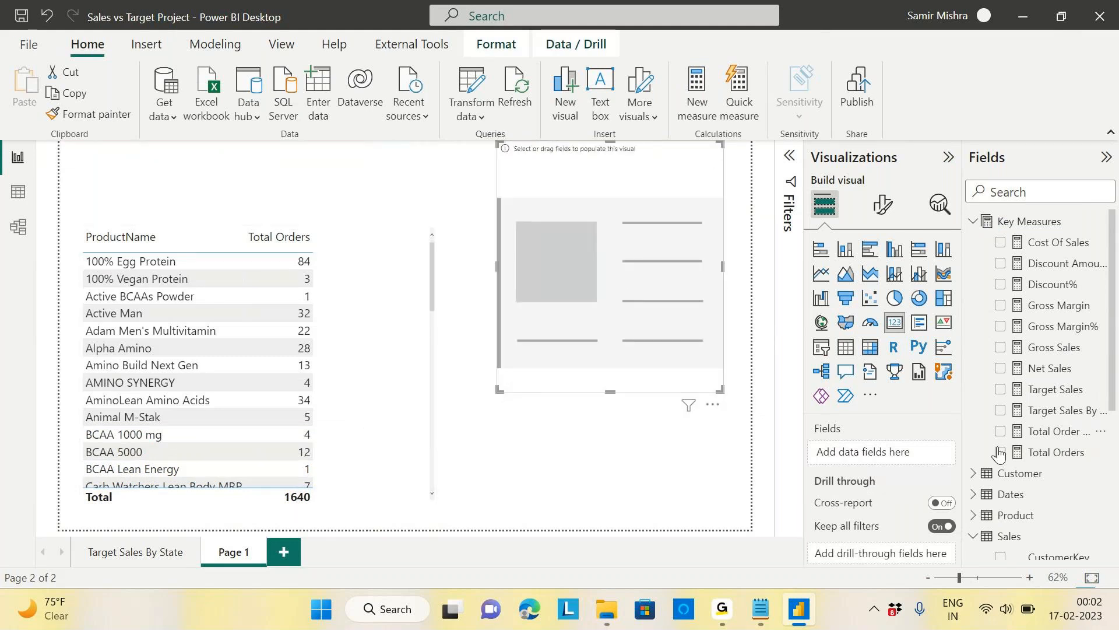
left_click_drag(1052, 457, 631, 271)
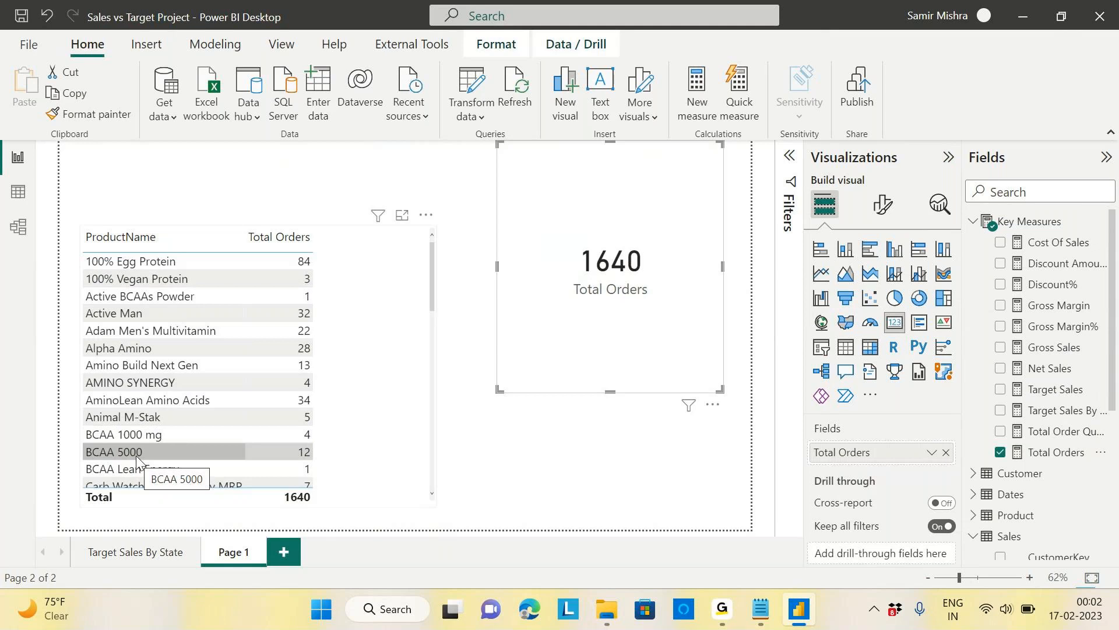
left_click(714, 407)
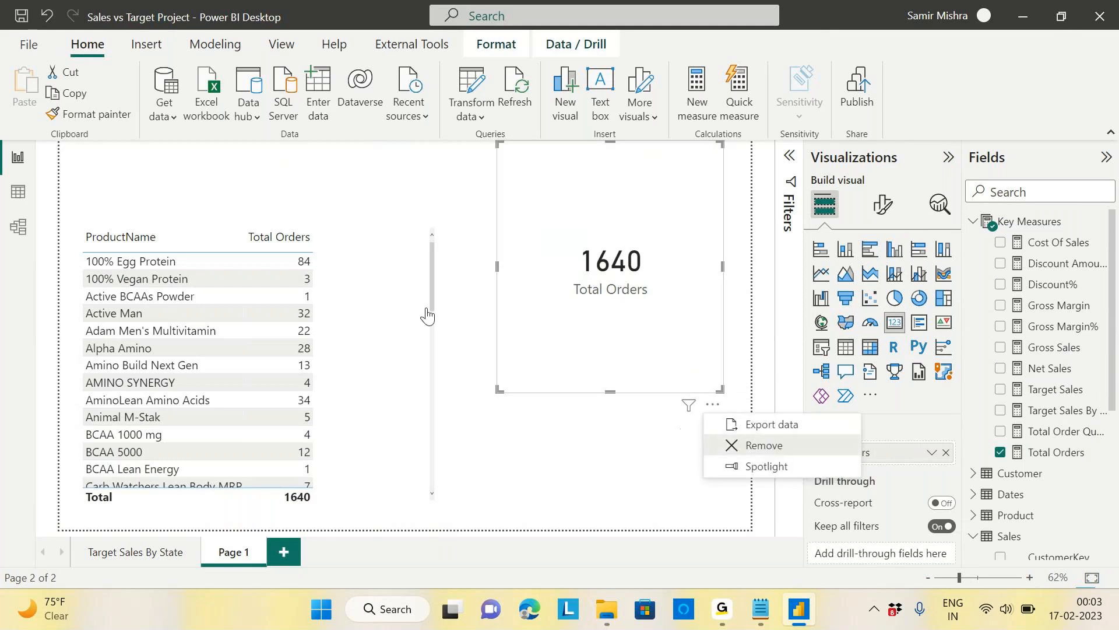
key("Delete")
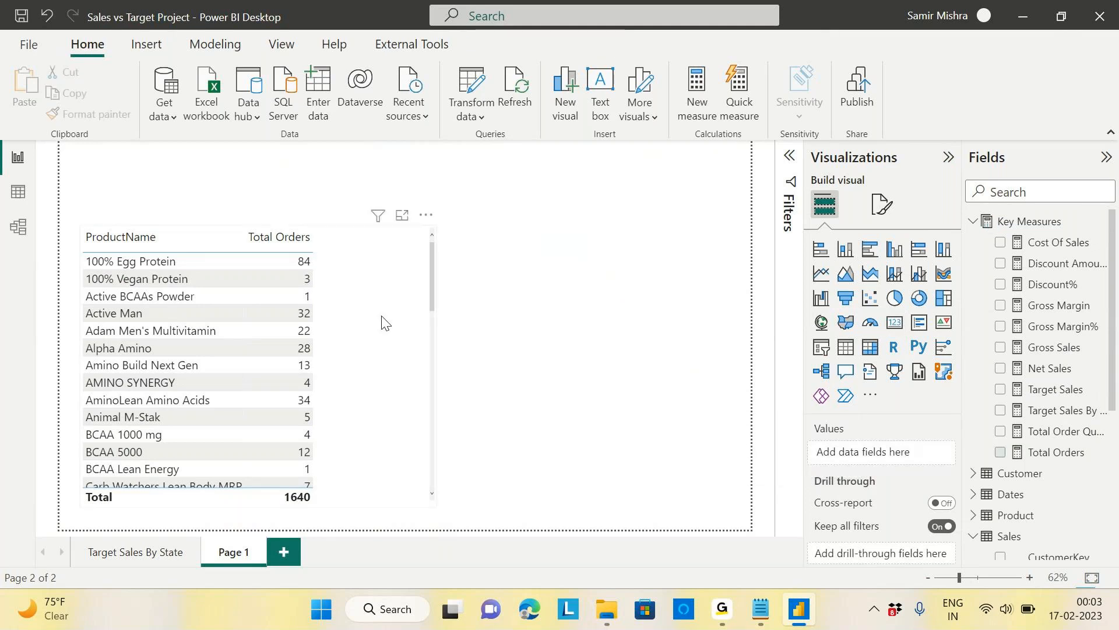
Step: Move the ProductName table to the middle of the page and enlarge it to show more products
left_click_drag(382, 322, 474, 252)
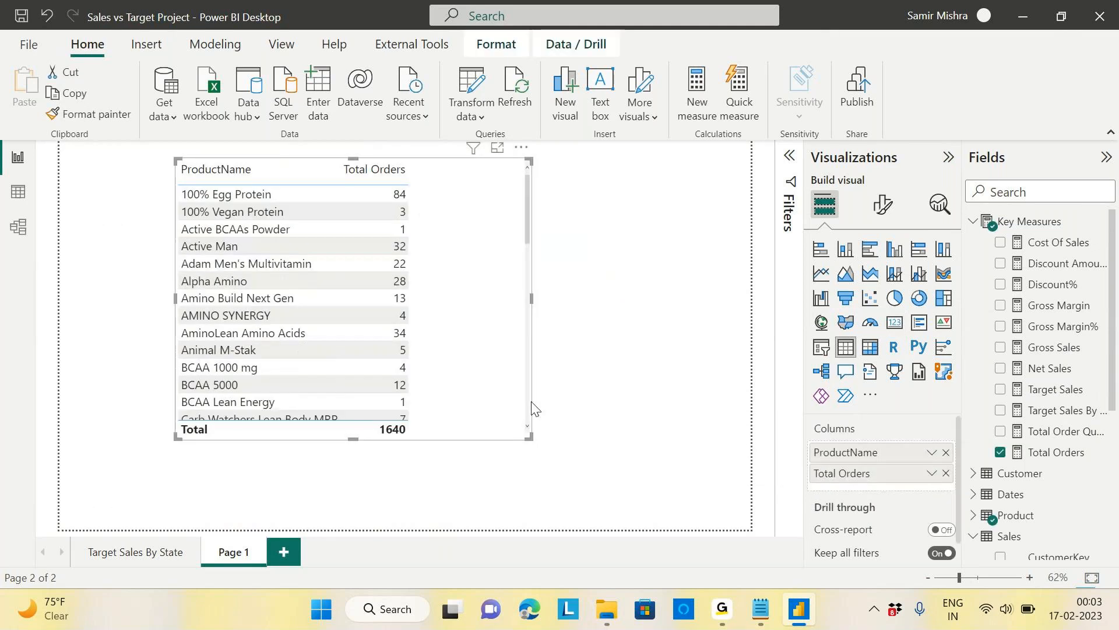
left_click_drag(530, 437, 624, 518)
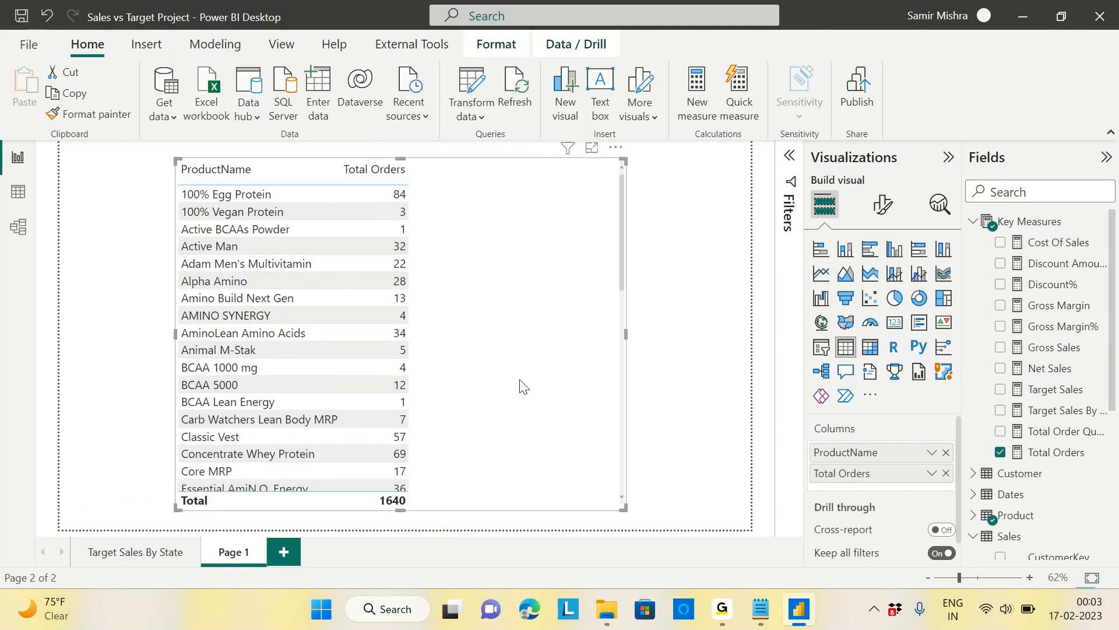
left_click_drag(520, 386, 540, 386)
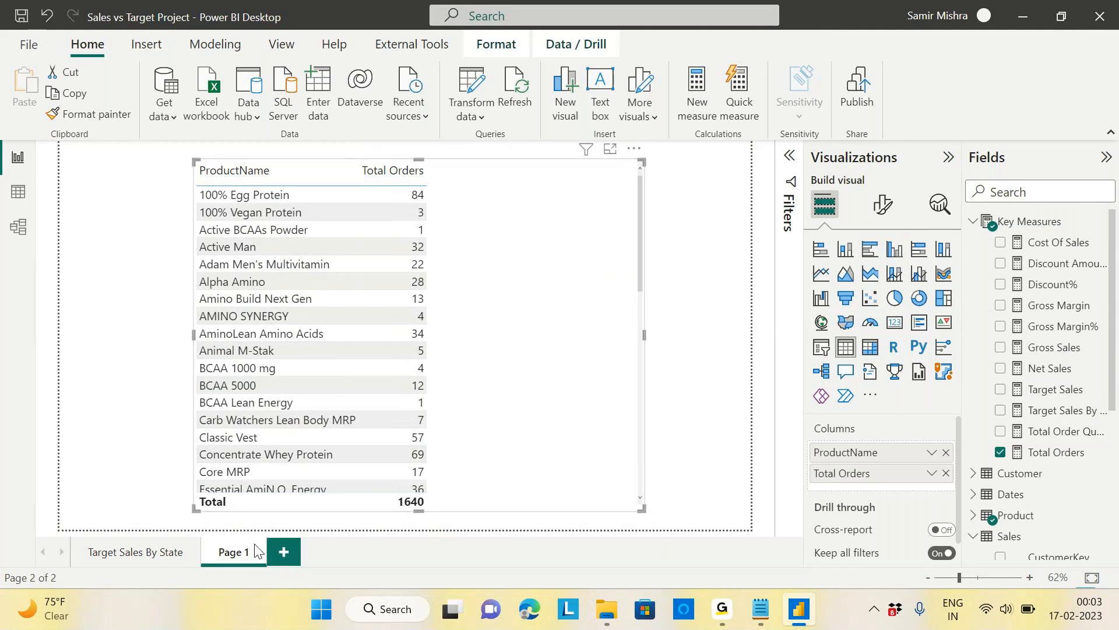
Step: Rename Page 1 as Customer Dynamic Segmentation and save the report
right_click(241, 552)
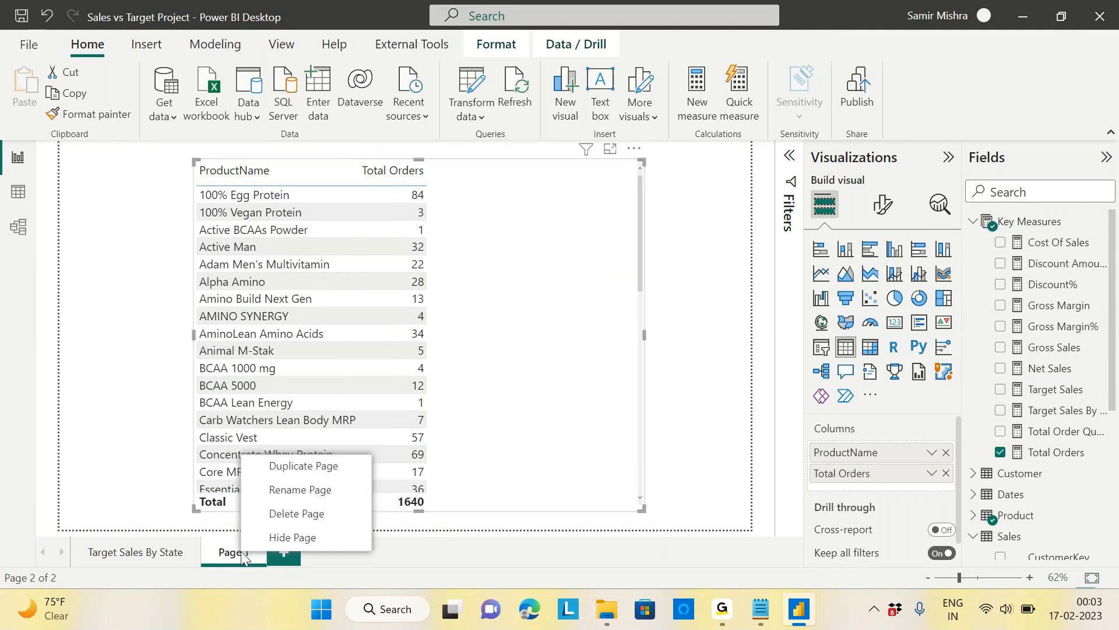
left_click(310, 492)
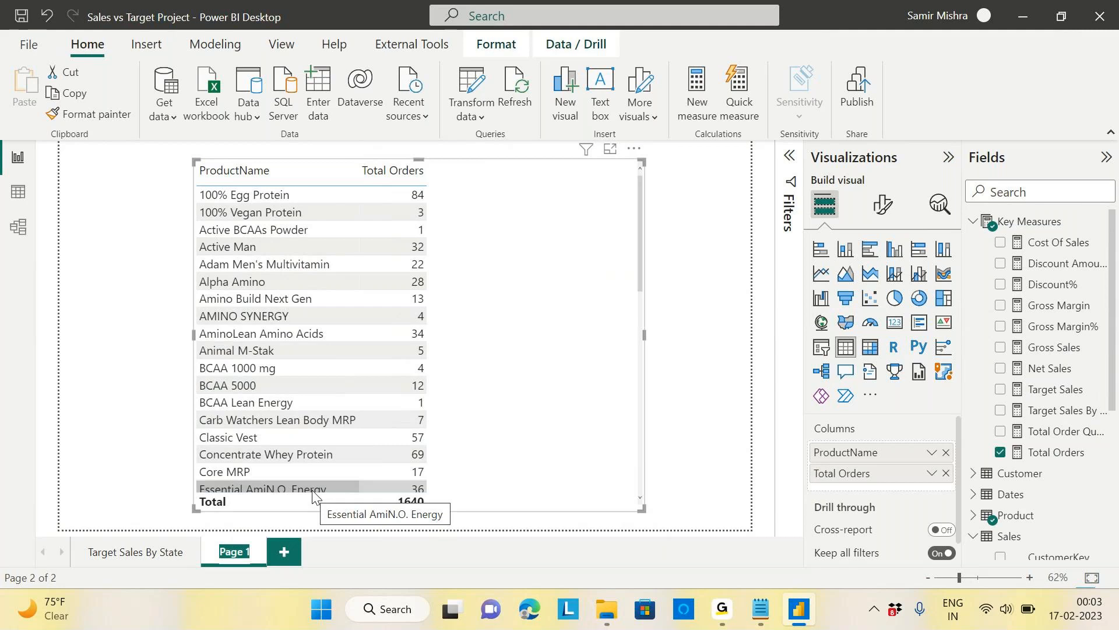
type("Customer")
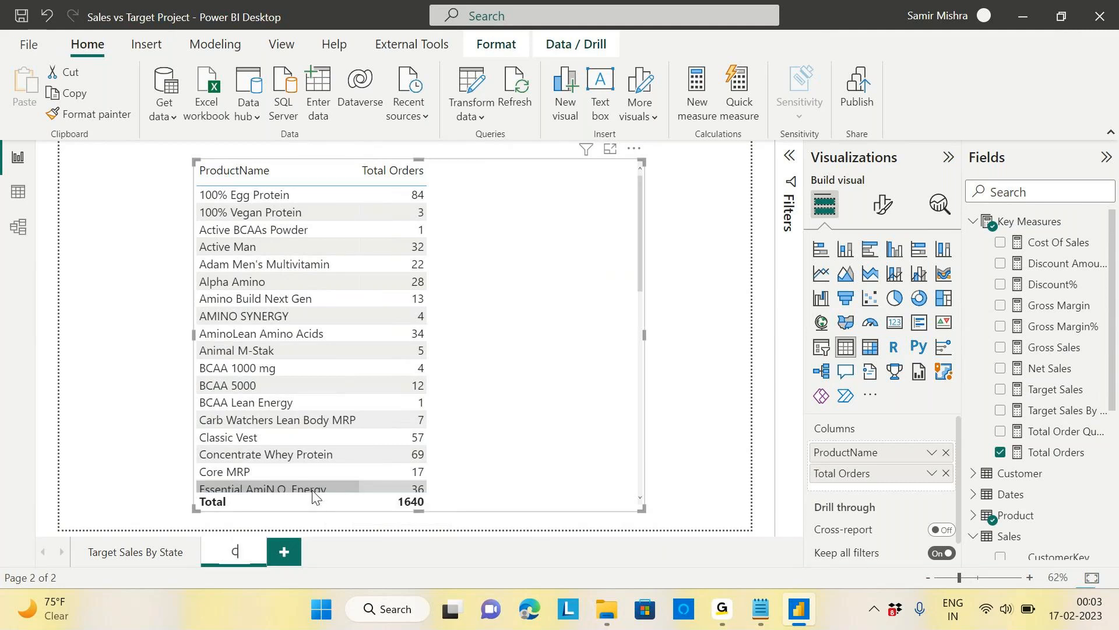
type(" Dynam")
type("ic Segmen")
type("tation")
key("Return")
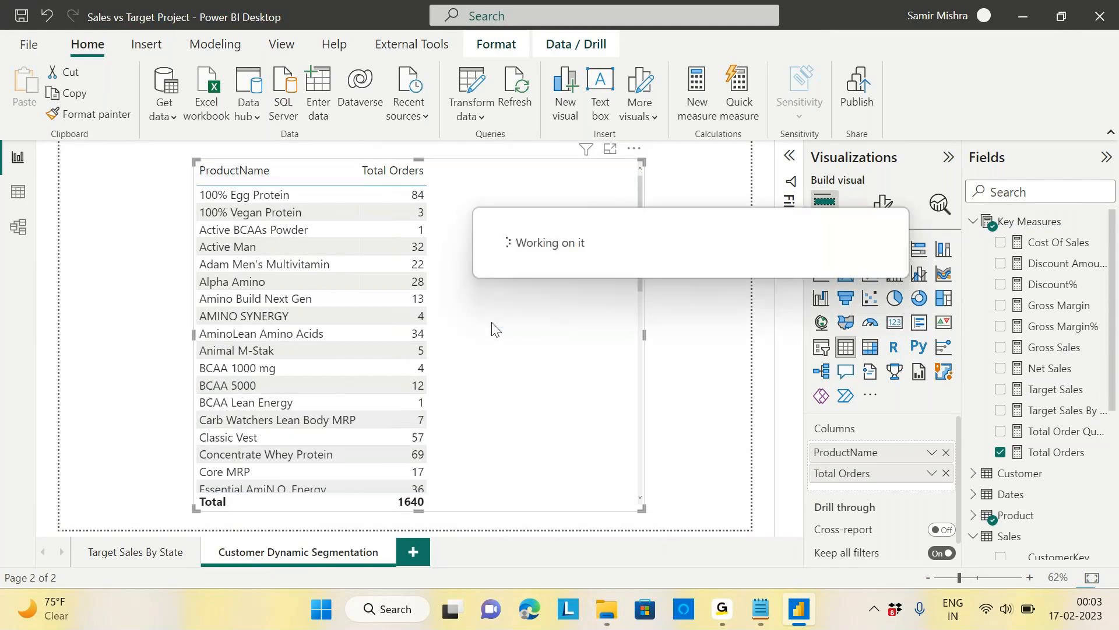
Step: Switch to Notepad, replace the note's text with "1. How many Orders places in Last 90 days?" and return to Power BI Desktop
left_click(760, 610)
left_click_drag(414, 270, 2, 75)
key("BackSpace")
type("1. ")
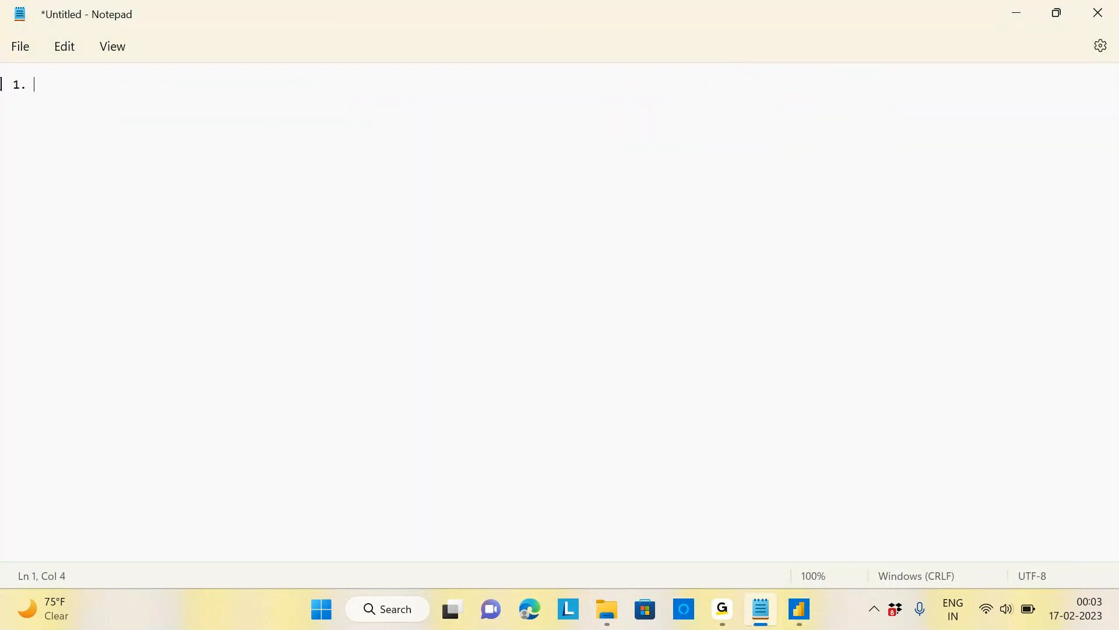
type("How many Orders place")
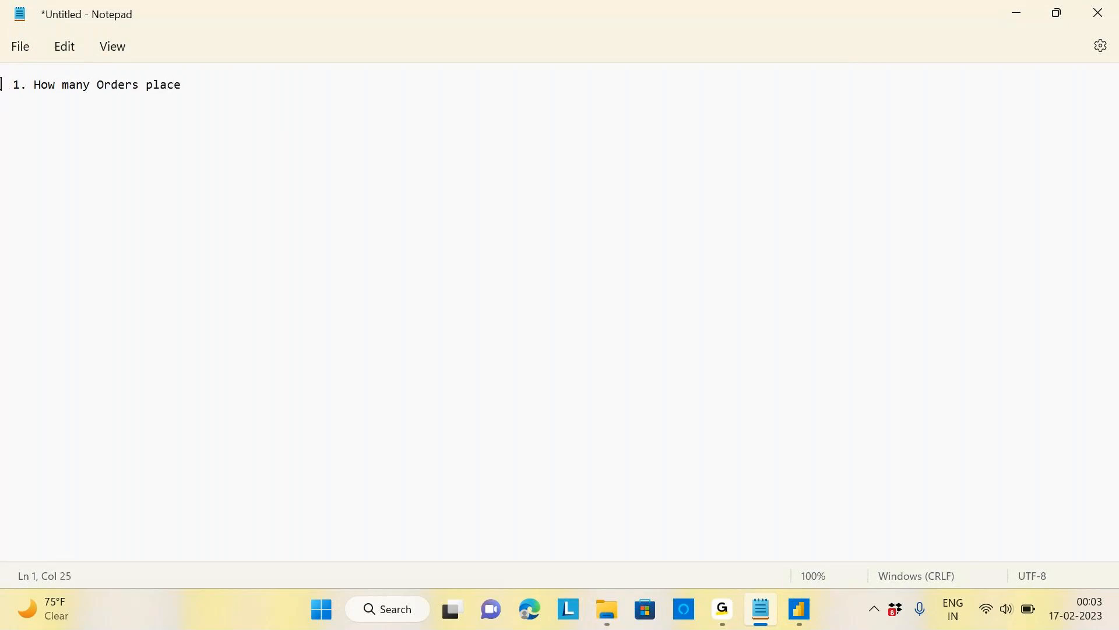
type("s in Last 90 days?")
key("alt+Tab")
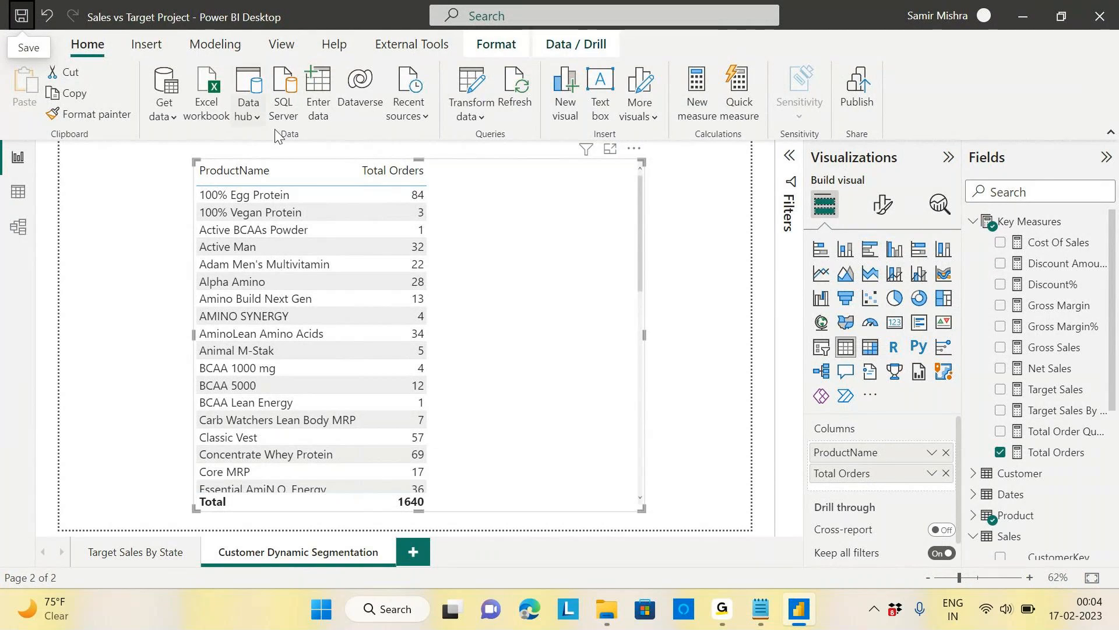
left_click_drag(541, 293, 532, 295)
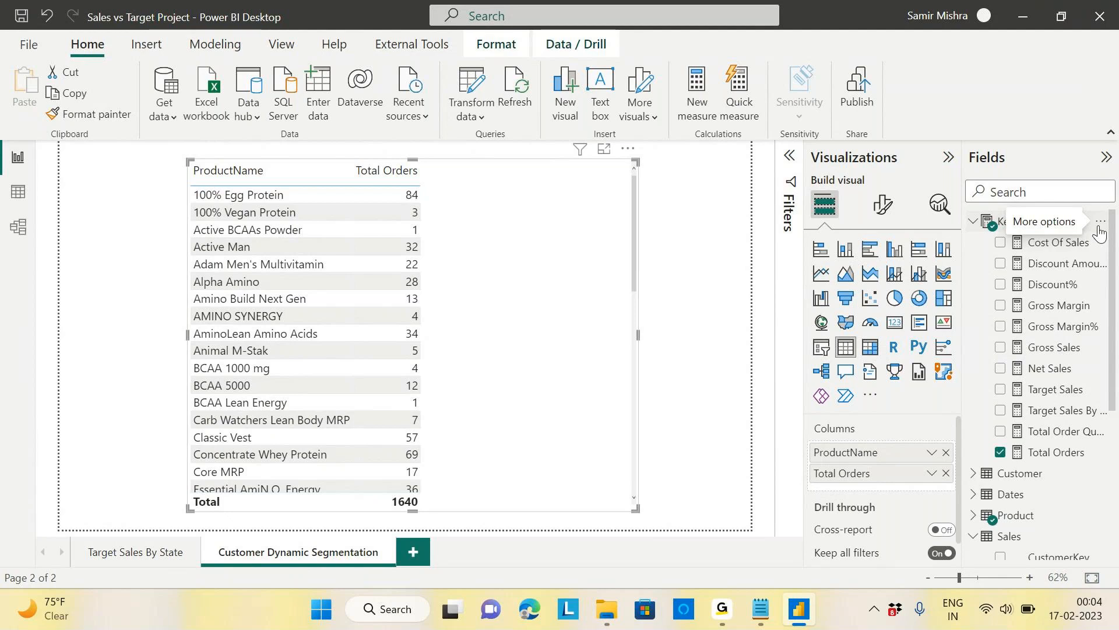
Step: Create a new measure in Key Measures named Total Orders Last 90 Days and open an empty line for its expression
left_click(1099, 223)
left_click(983, 238)
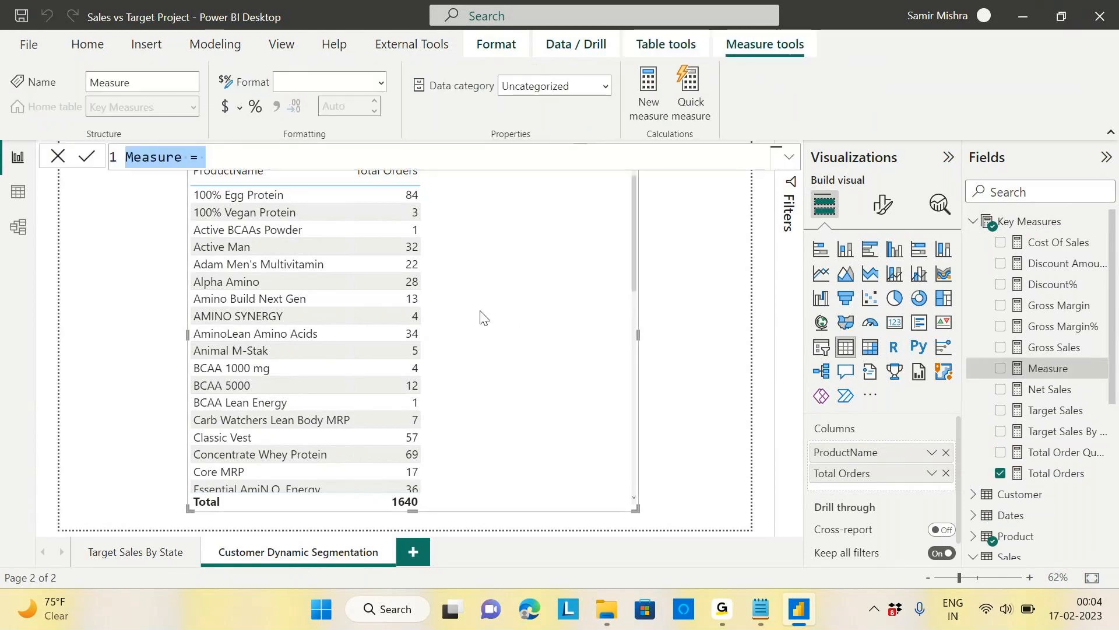
type("Total")
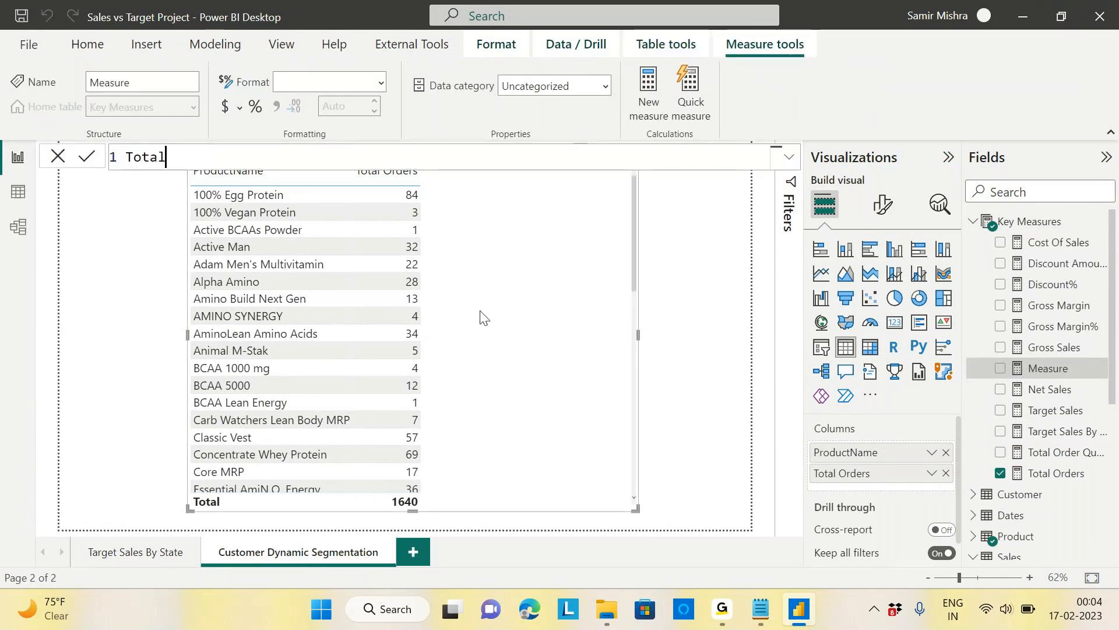
type(" Orders")
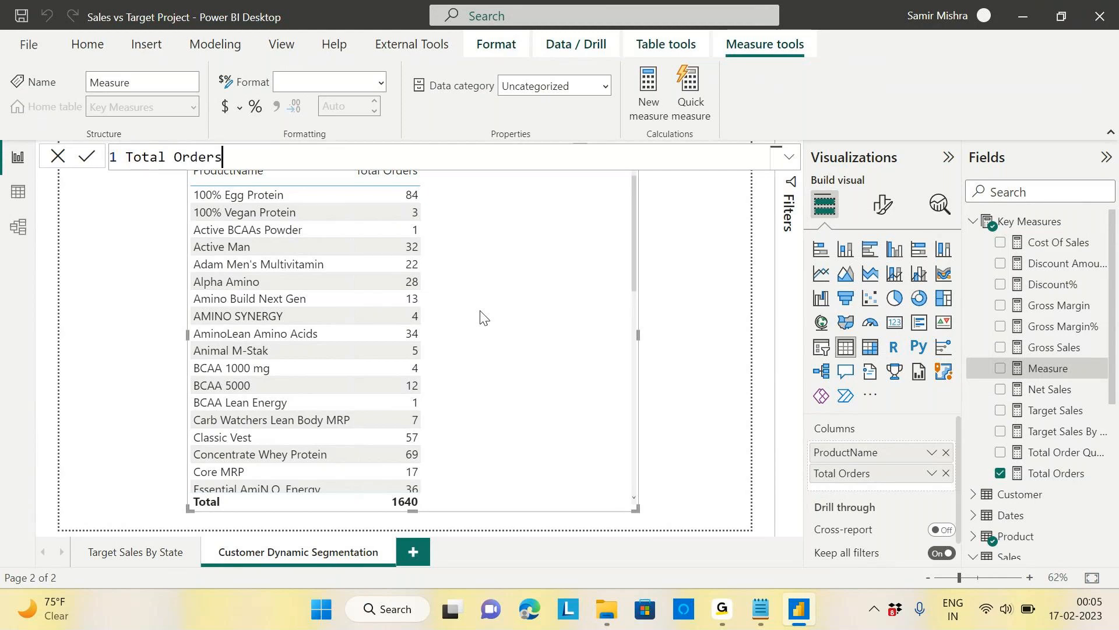
type(" Last 90 ")
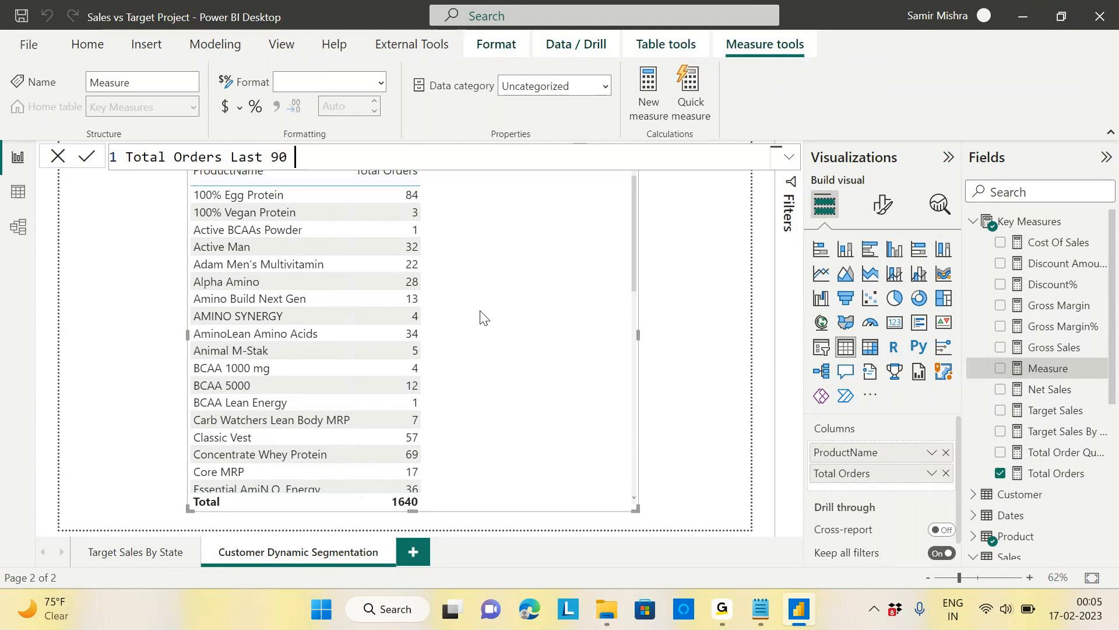
type("days")
key("BackSpace")
key("BackSpace")
key("BackSpace")
key("BackSpace")
type("Days=")
key("shift+Return")
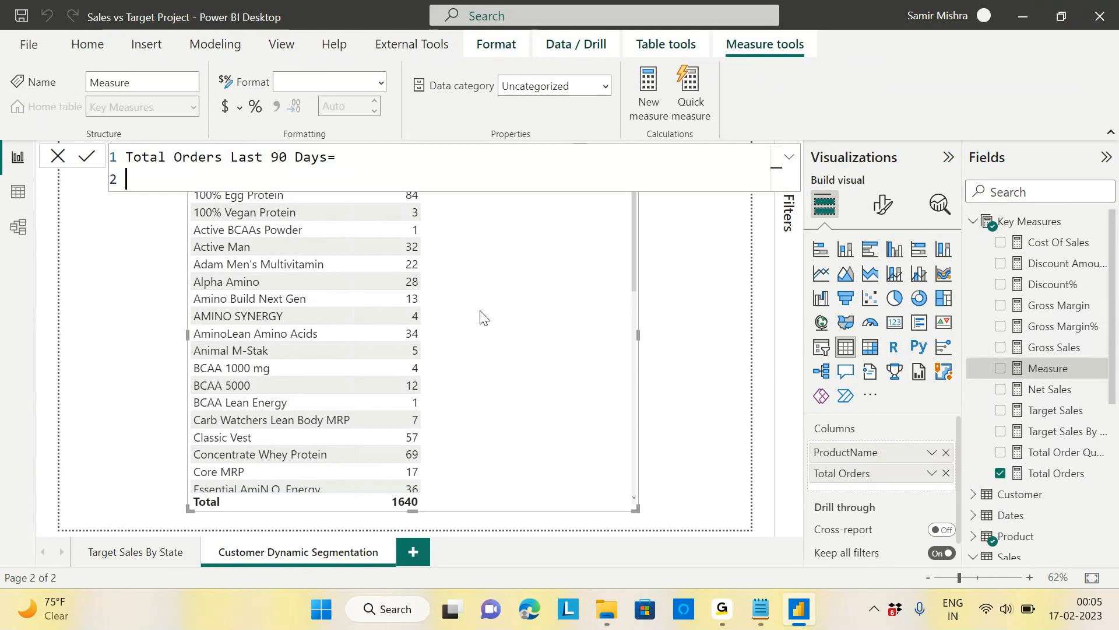
Step: Start the measure's expression with CALCULATE, using [Total Orders] on its own line as the first argument
type("ca")
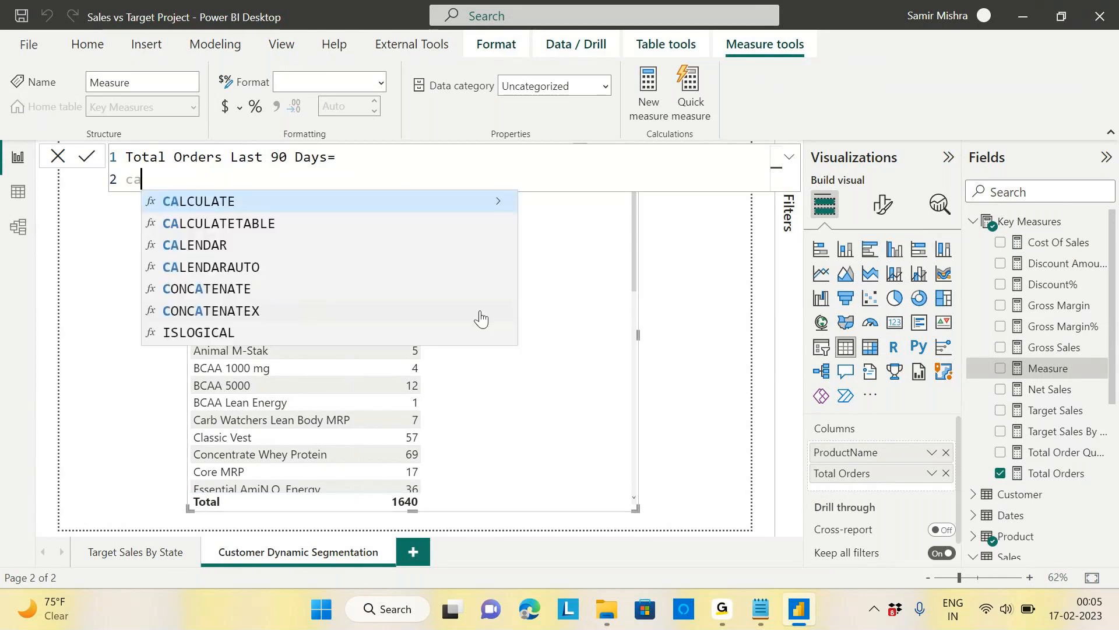
key("Tab")
key("shift+Return")
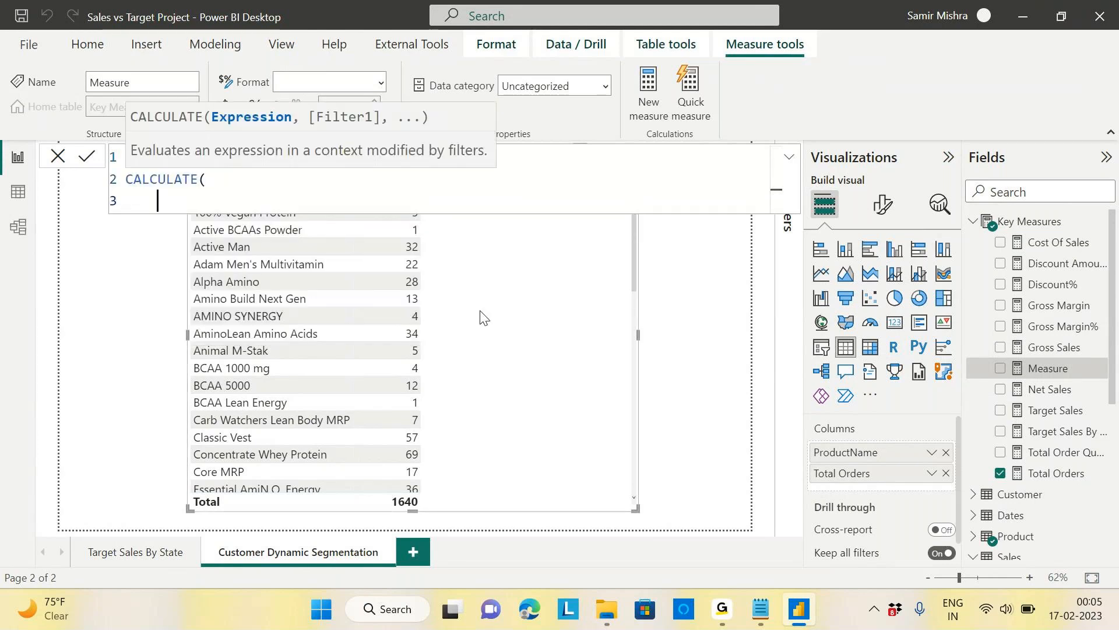
type("[t")
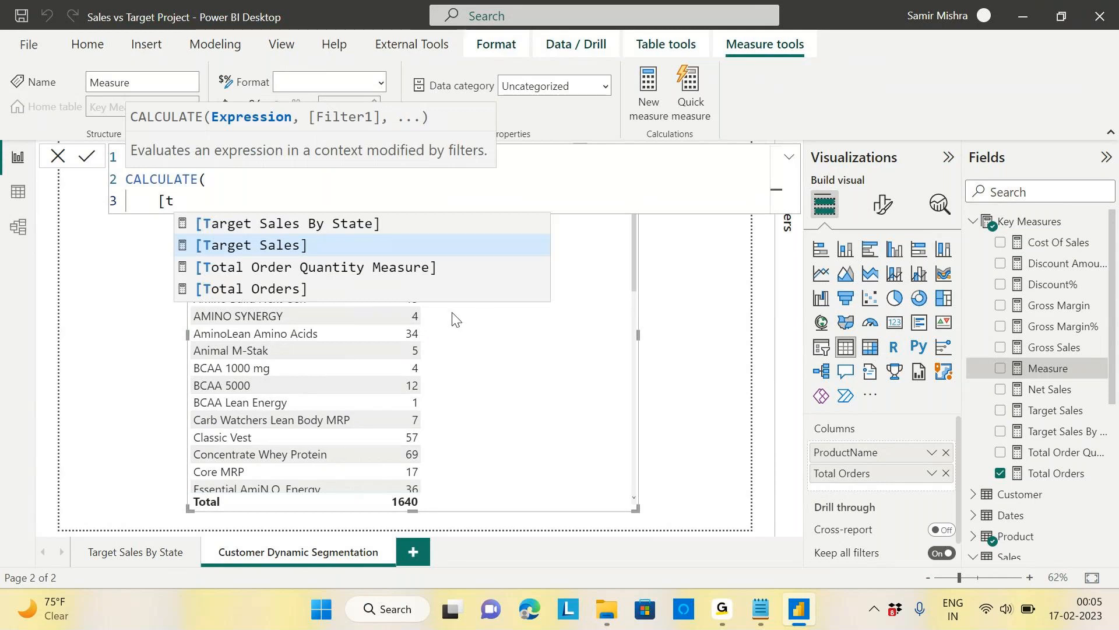
left_click(272, 295)
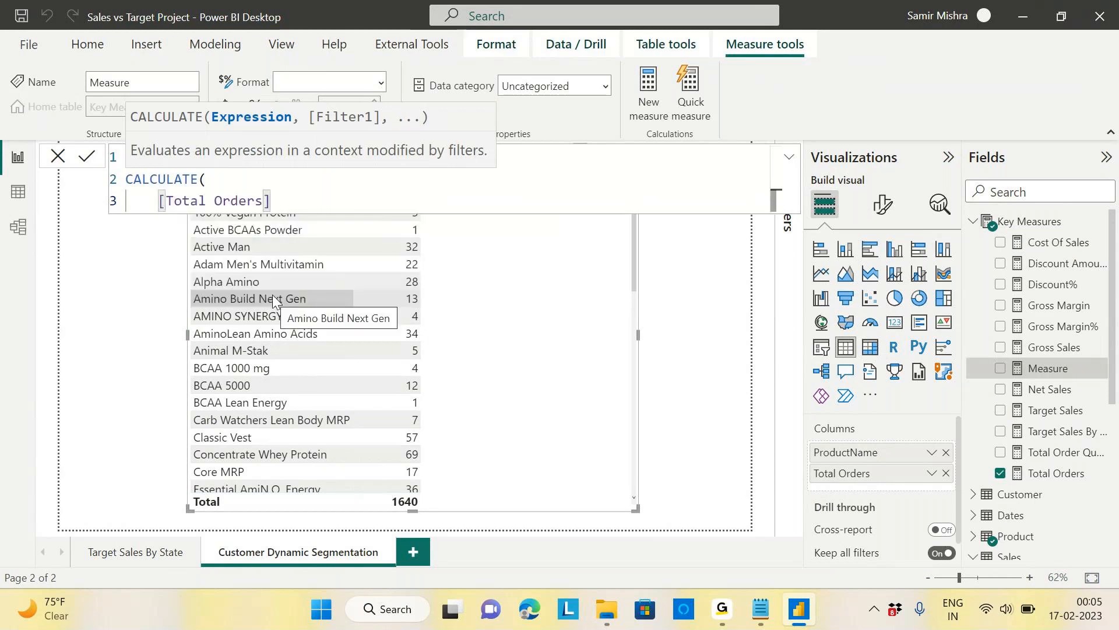
type(",")
key("shift+Return")
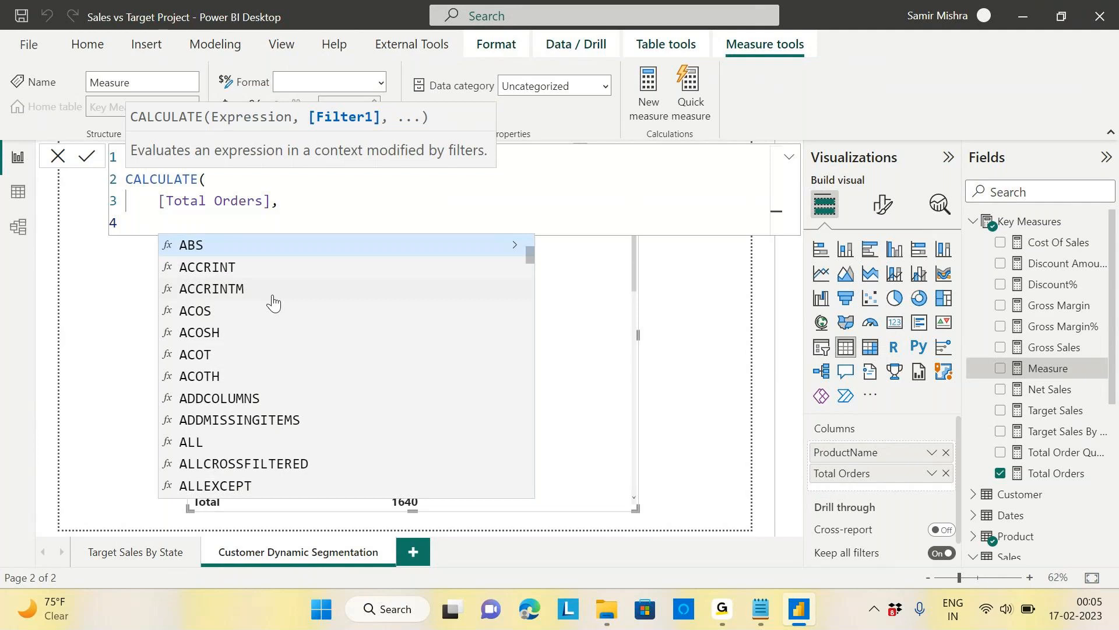
Step: Add DATESINPERIOD as the CALCULATE filter, with Dates[Date] as its first argument, and open an empty line for the next argument
type("dates")
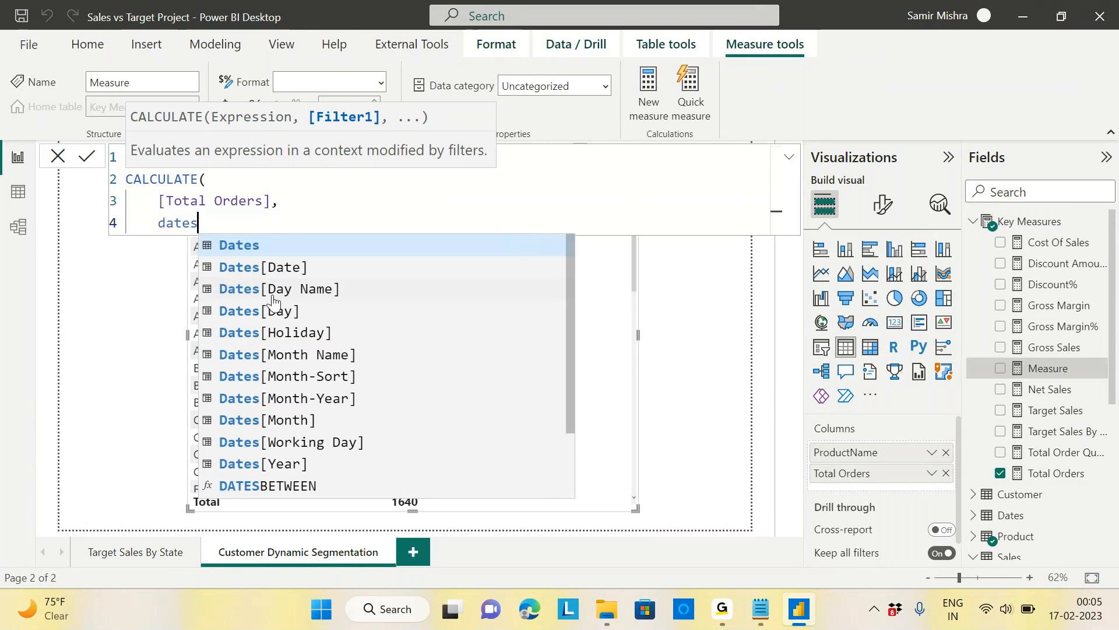
type("in")
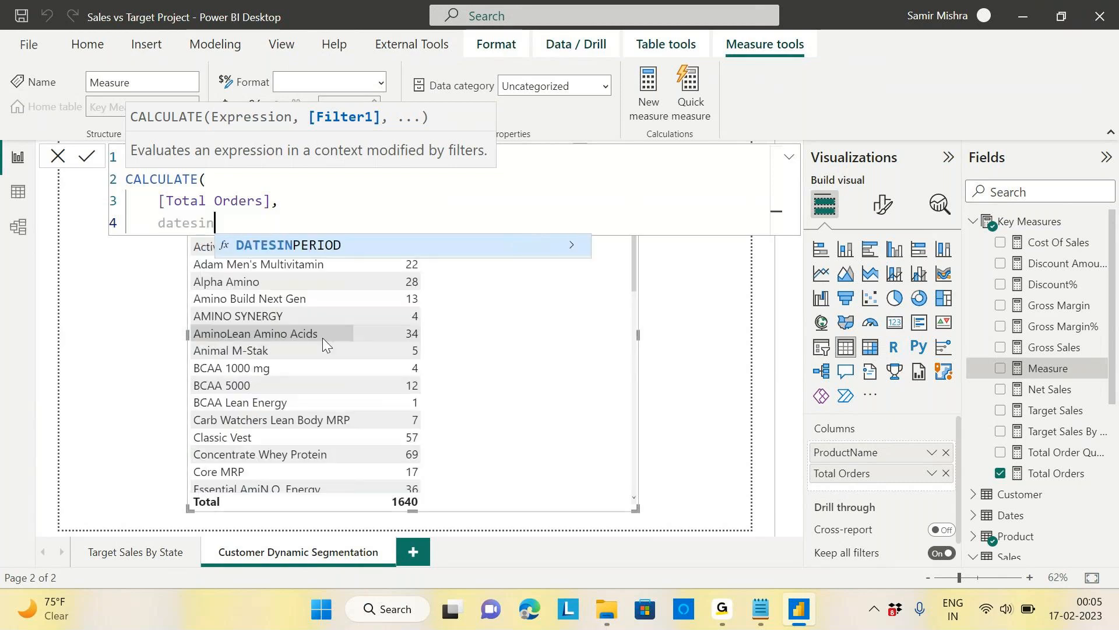
left_click(317, 246)
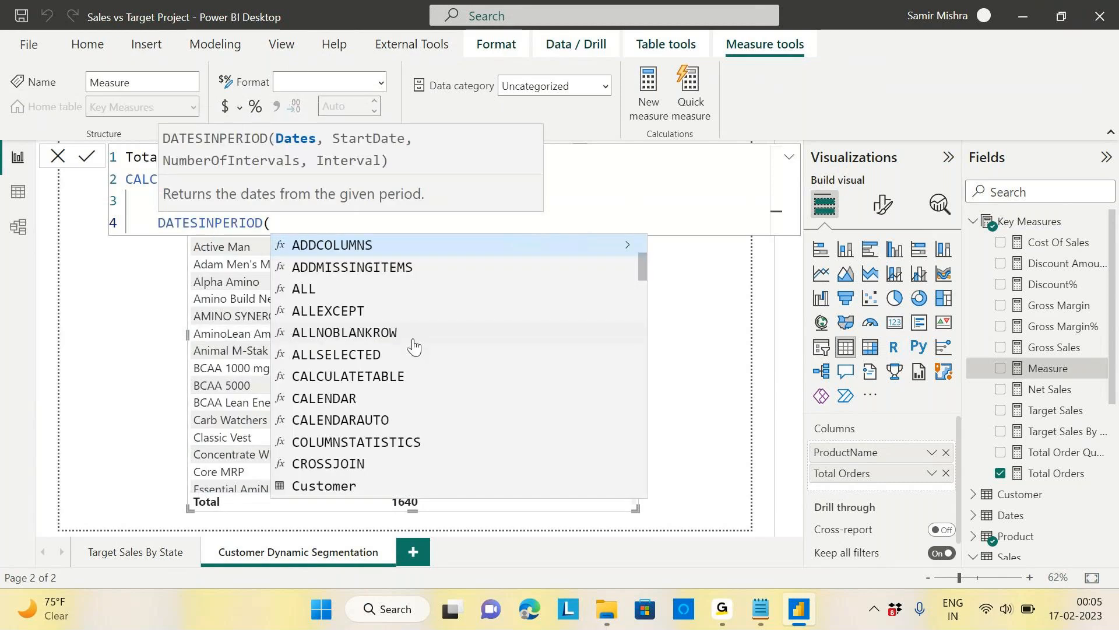
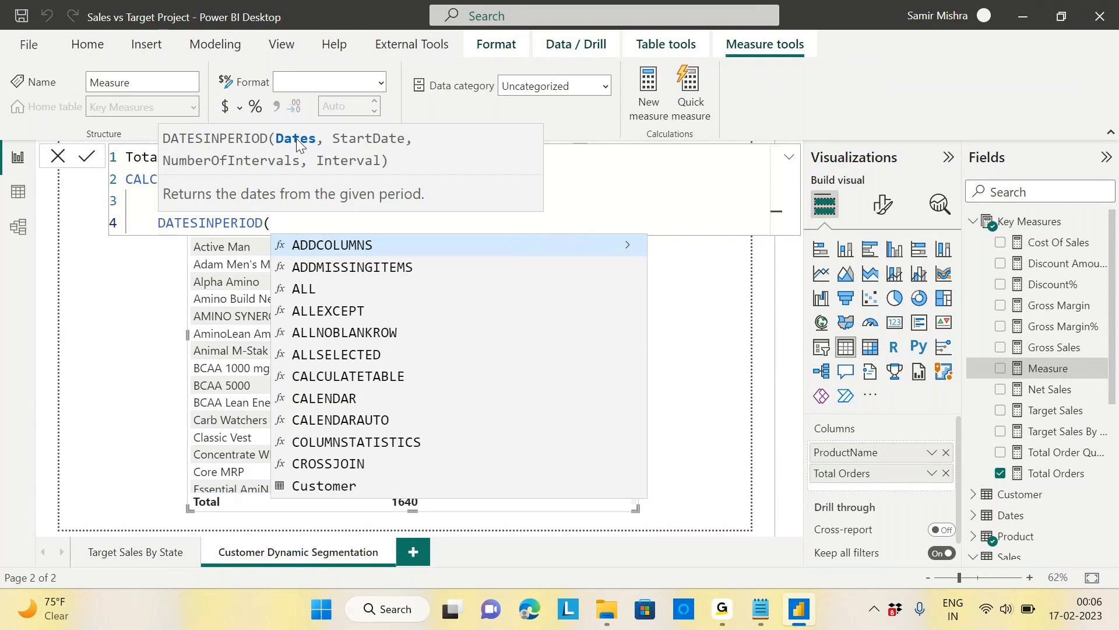
key("shift+Return")
type("dat")
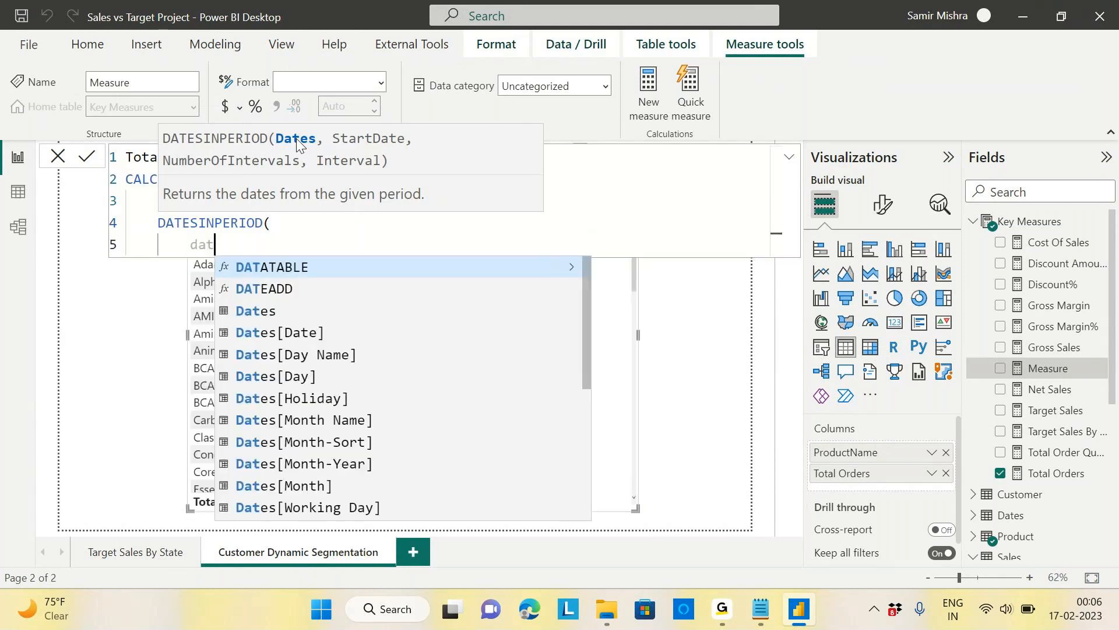
type("e")
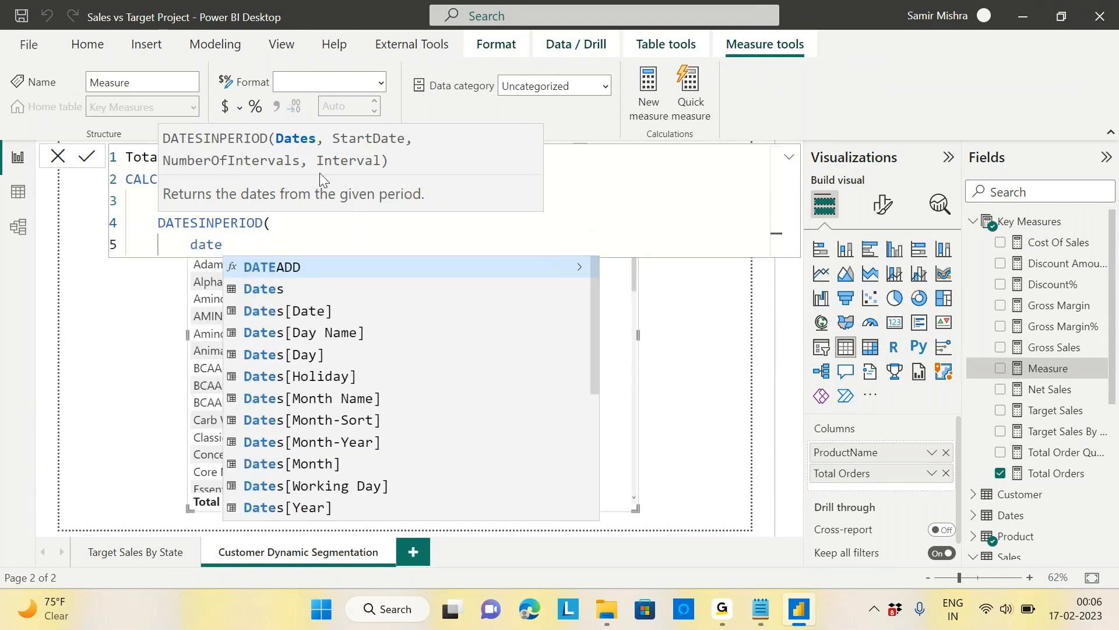
left_click(309, 317)
type(",")
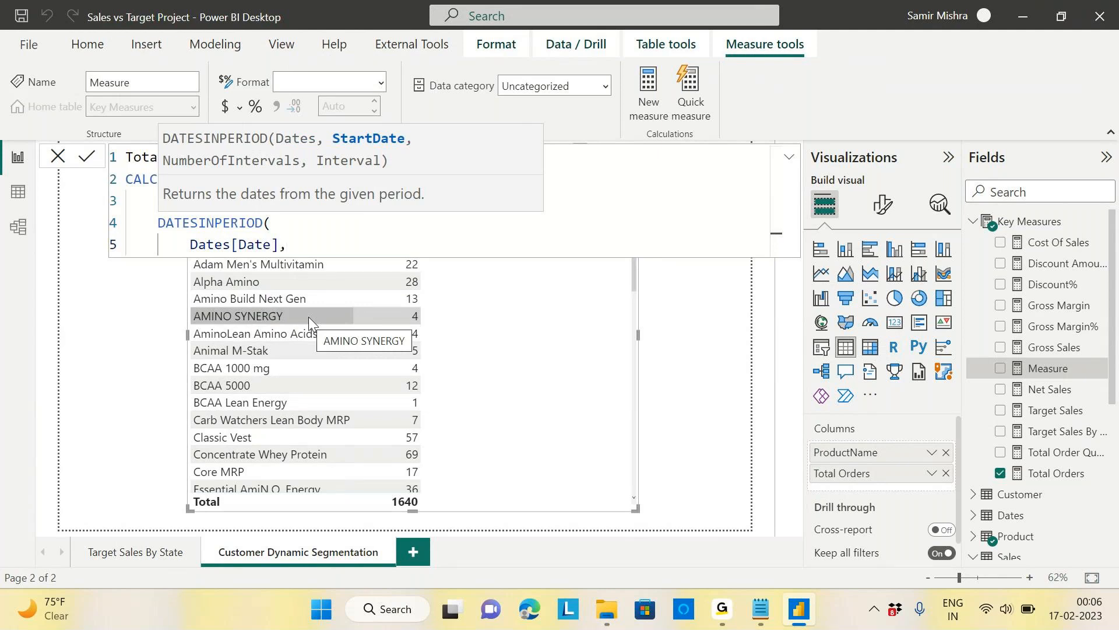
key("Return")
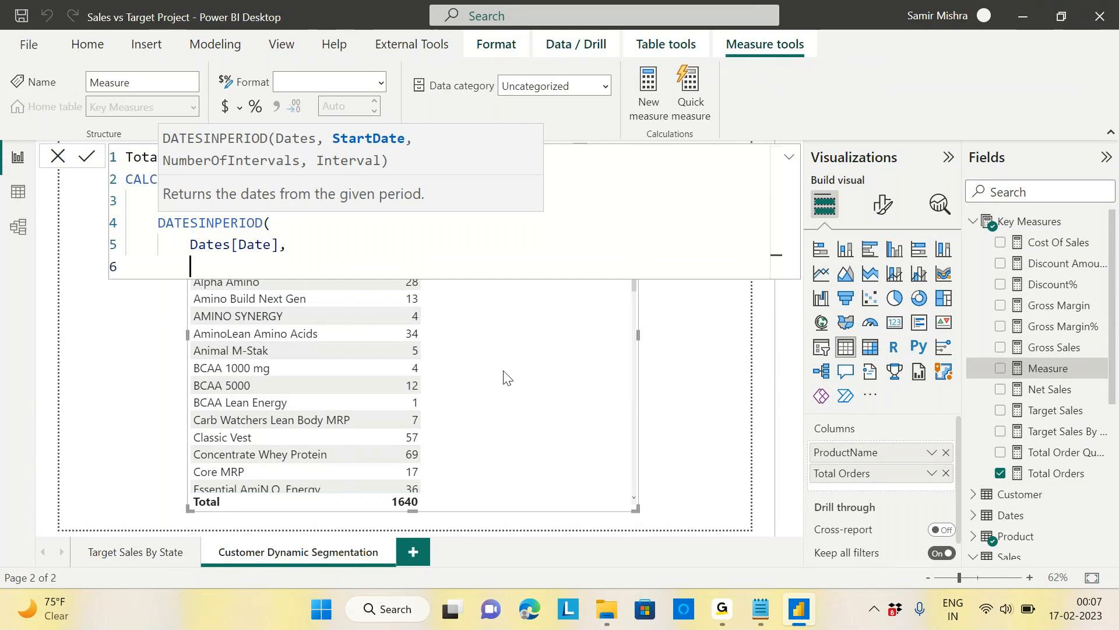
Step: Shrink the product orders table and move it to the lower part of the page, clear of the formula
left_click_drag(595, 476, 587, 494)
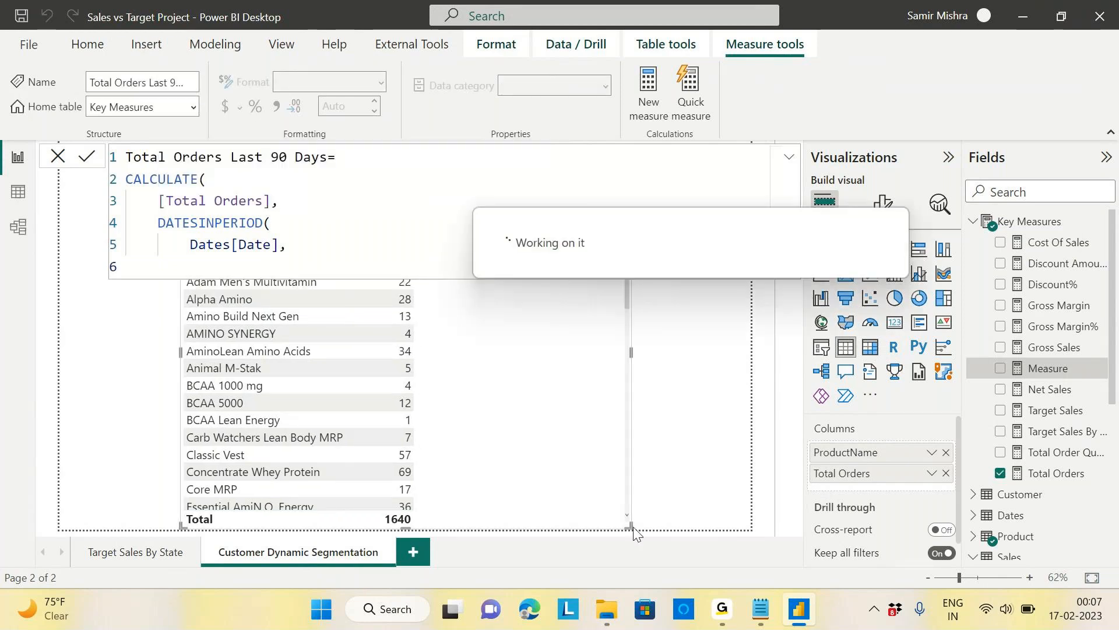
left_click_drag(626, 525, 573, 454)
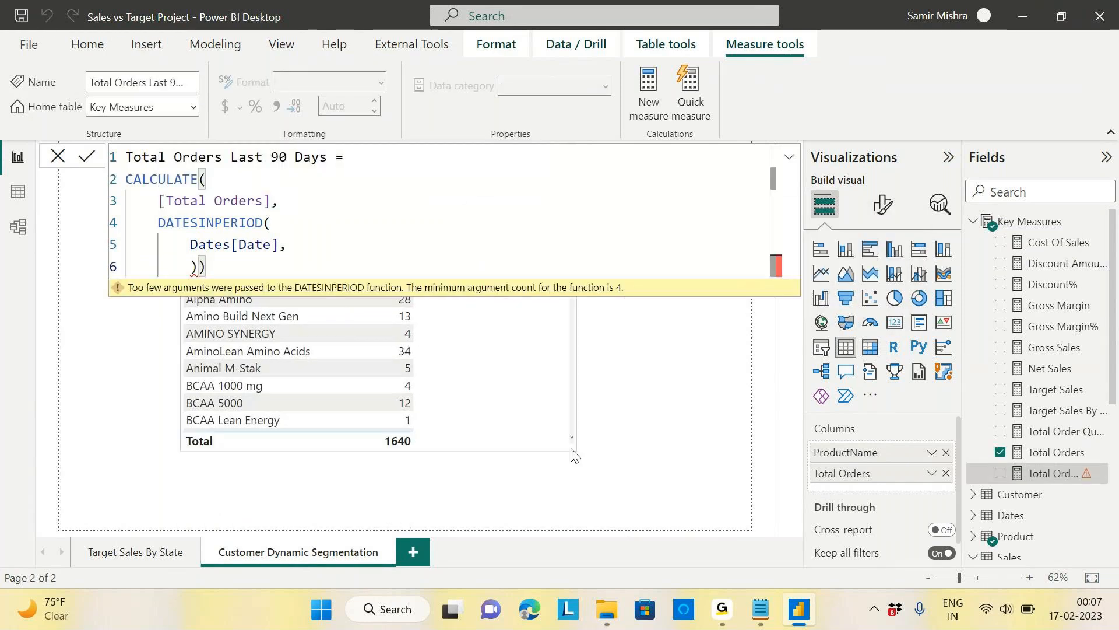
left_click_drag(480, 317, 590, 394)
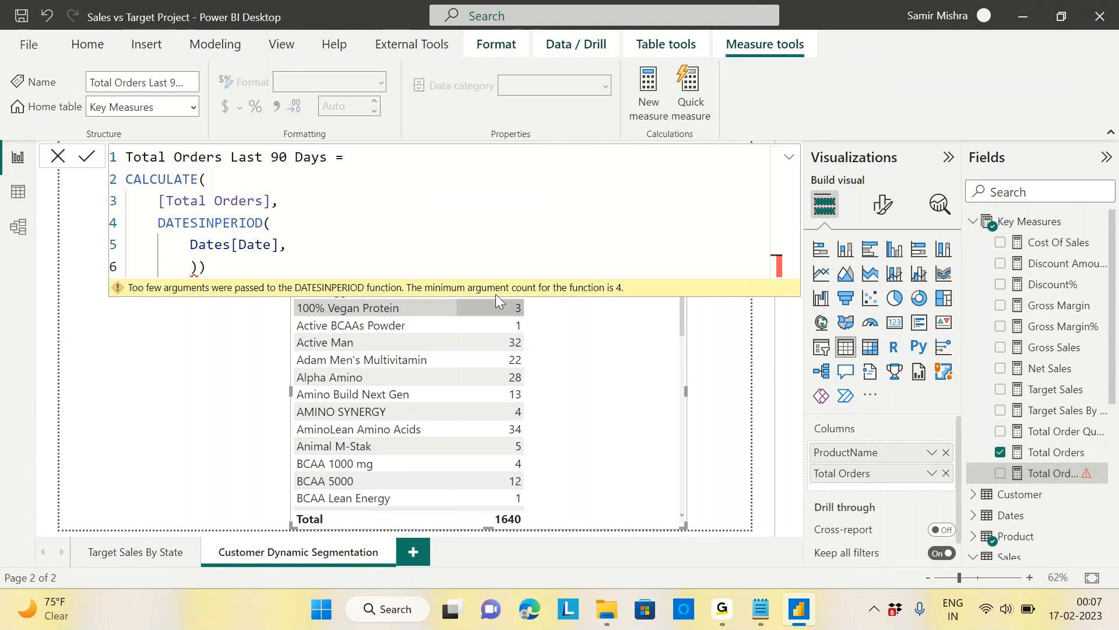
Step: Remove the two trailing parentheses from the measure and enter MAX(Dates[Date]) as the start date of DATESINPERIOD
key("BackSpace")
key("BackSpace")
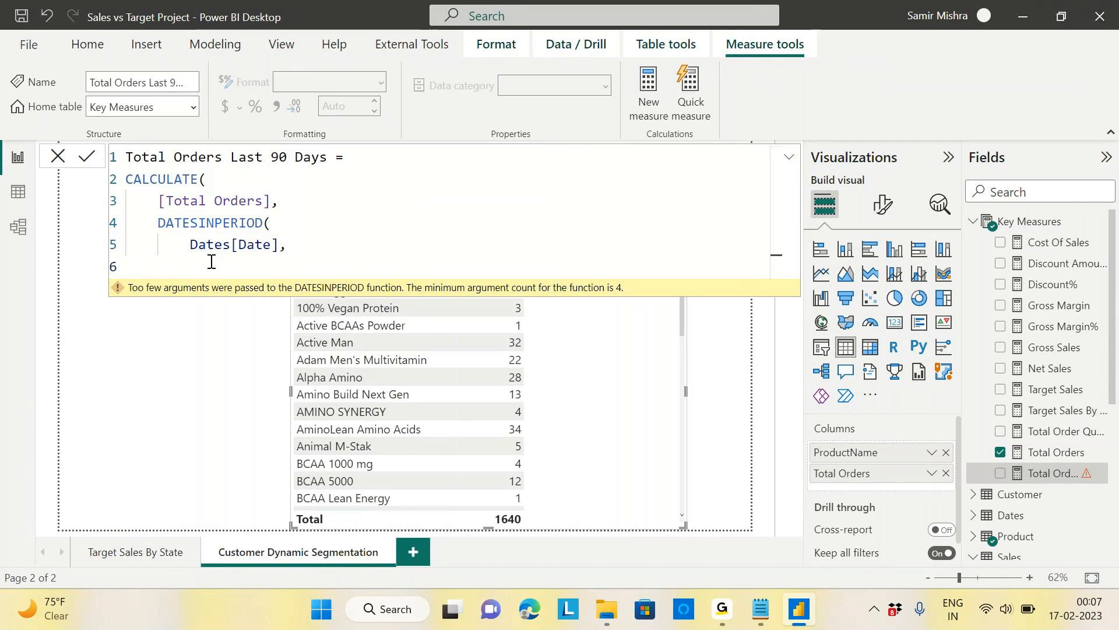
type("MAX(da")
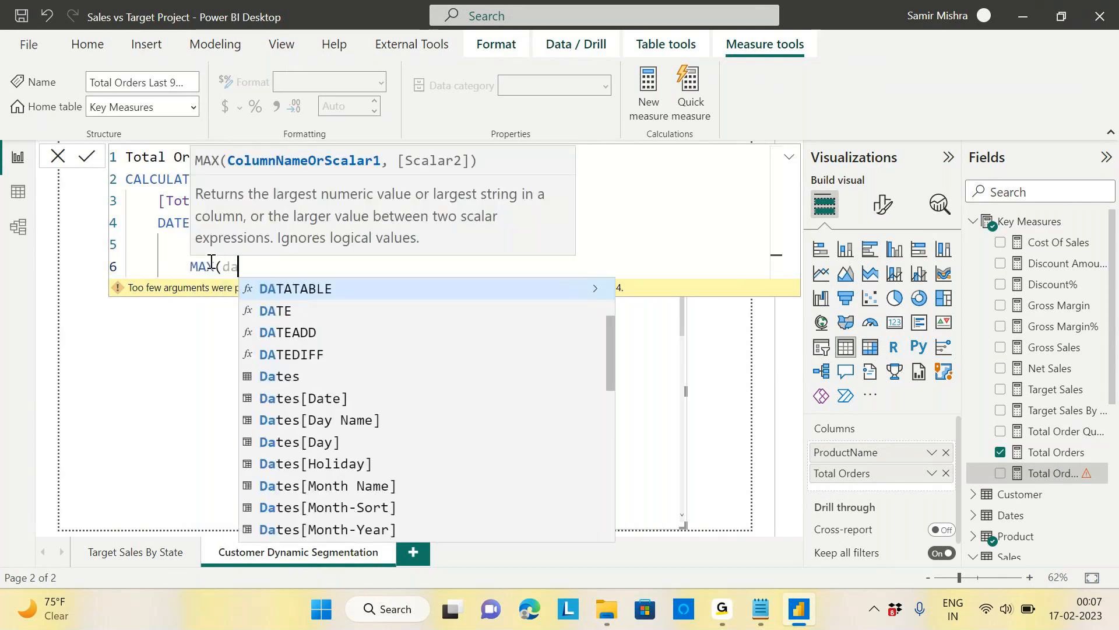
type("te")
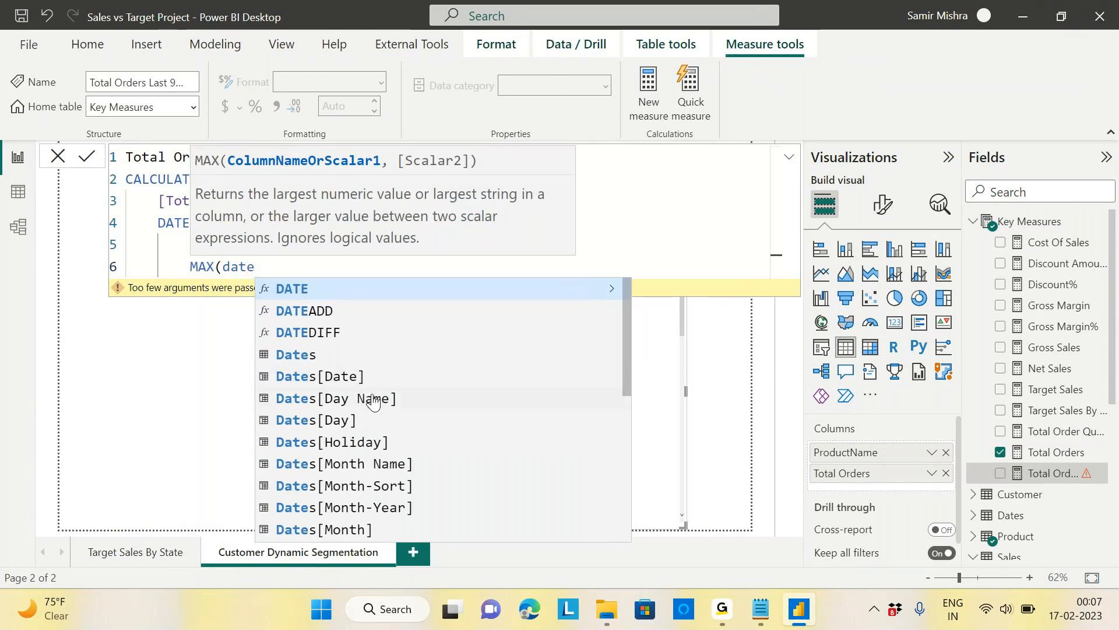
left_click(353, 376)
type(")")
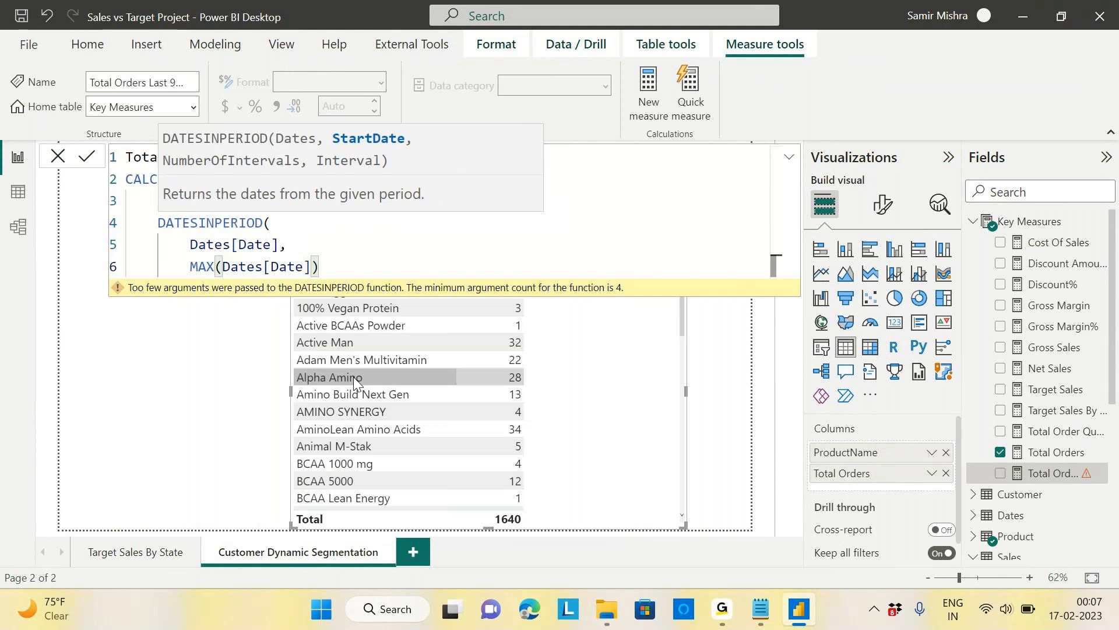
type(",")
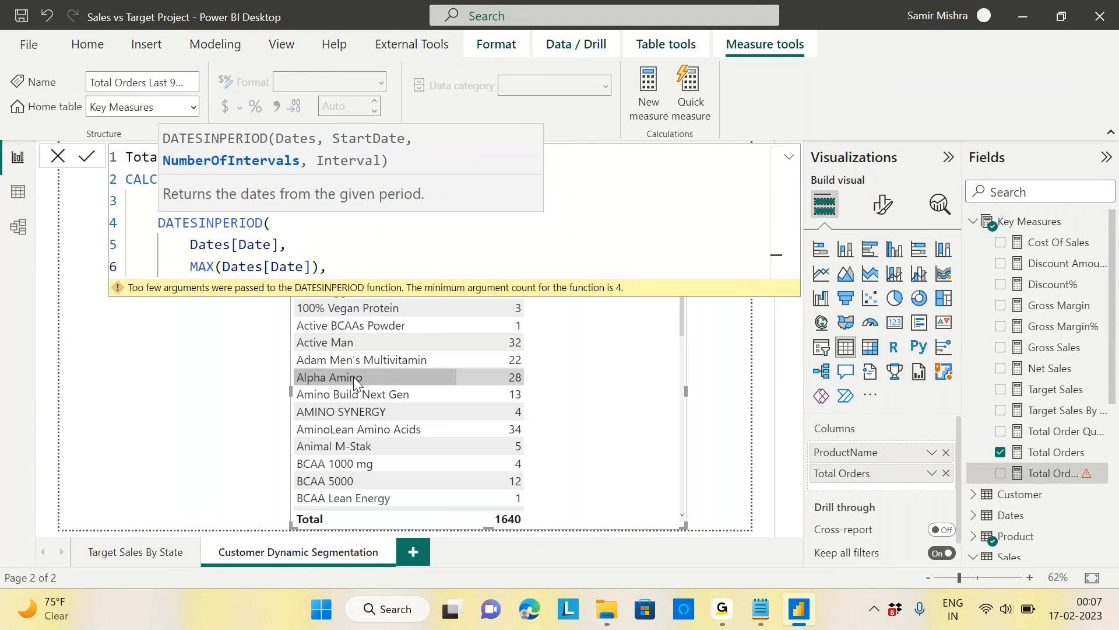
key("shift+Return")
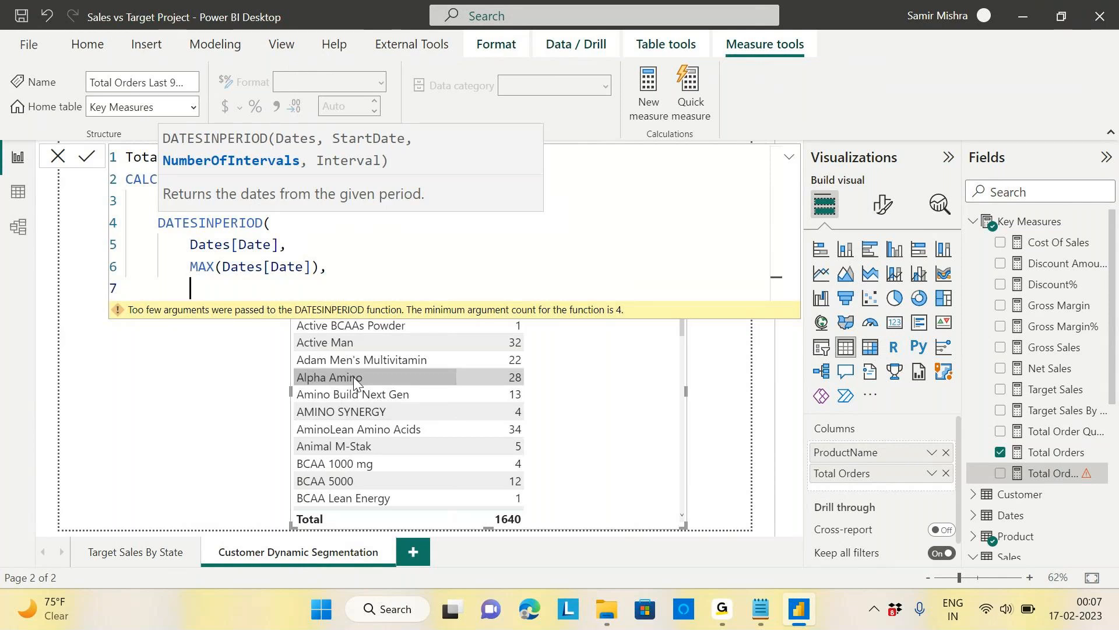
Step: Complete DATESINPERIOD with -90 intervals of DAY, close both functions on separate lines, and commit the measure
type("-90")
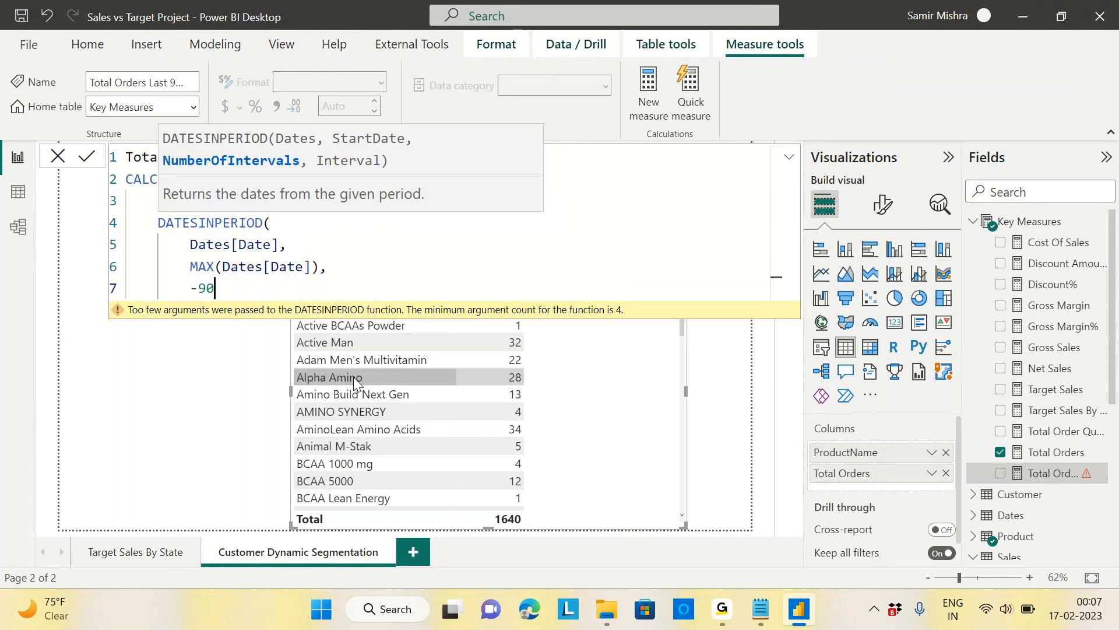
type(",")
key("shift+Return")
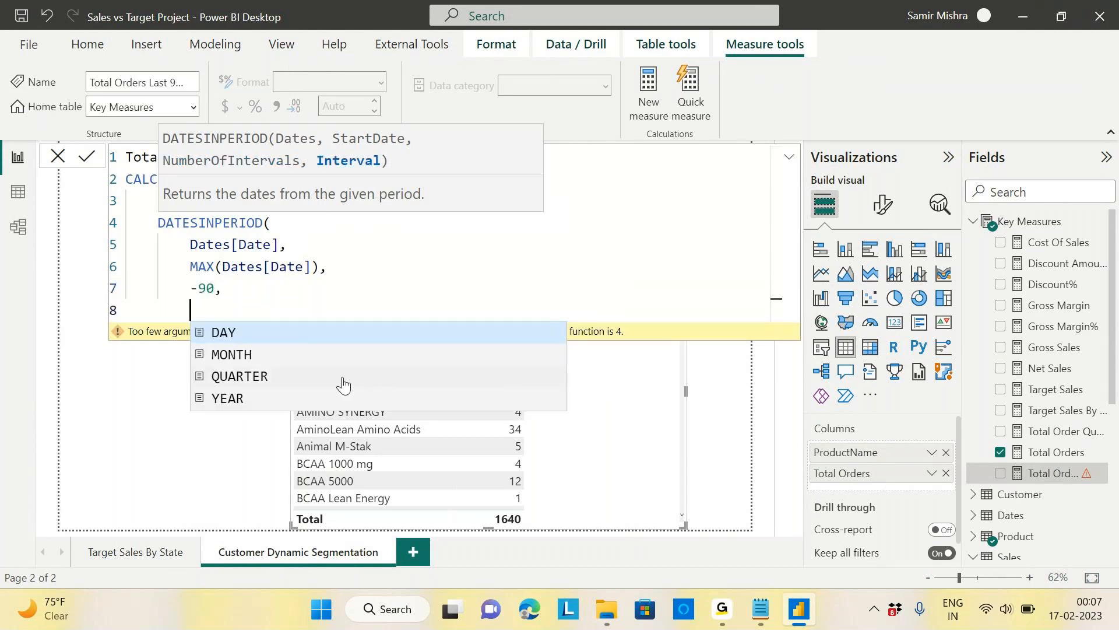
left_click(233, 335)
key("shift+Return")
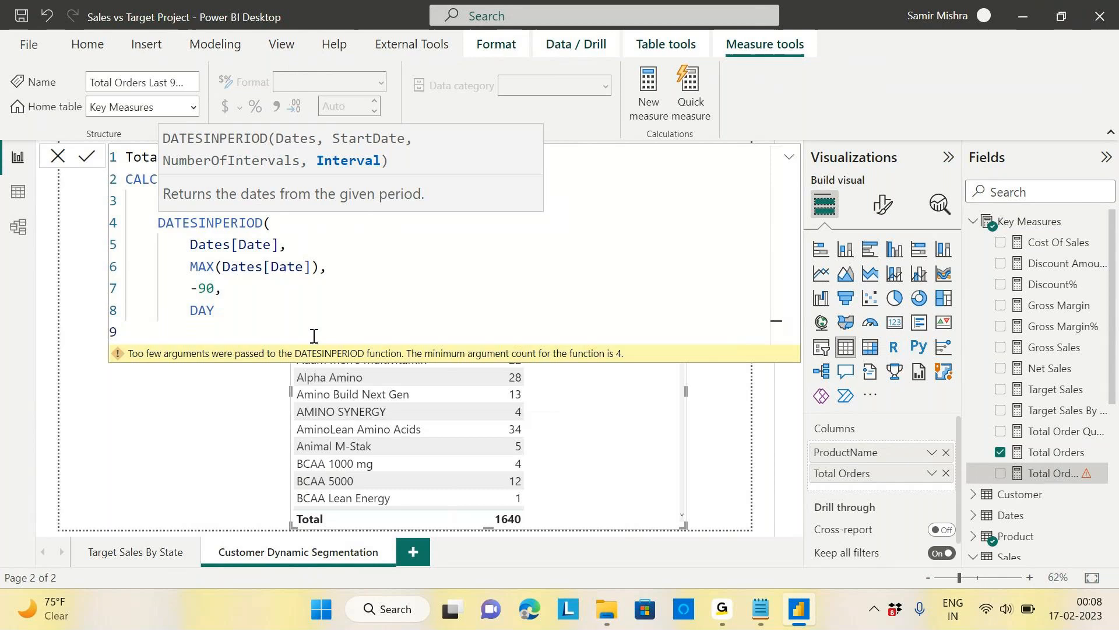
type(")")
key("shift+Return")
type(")")
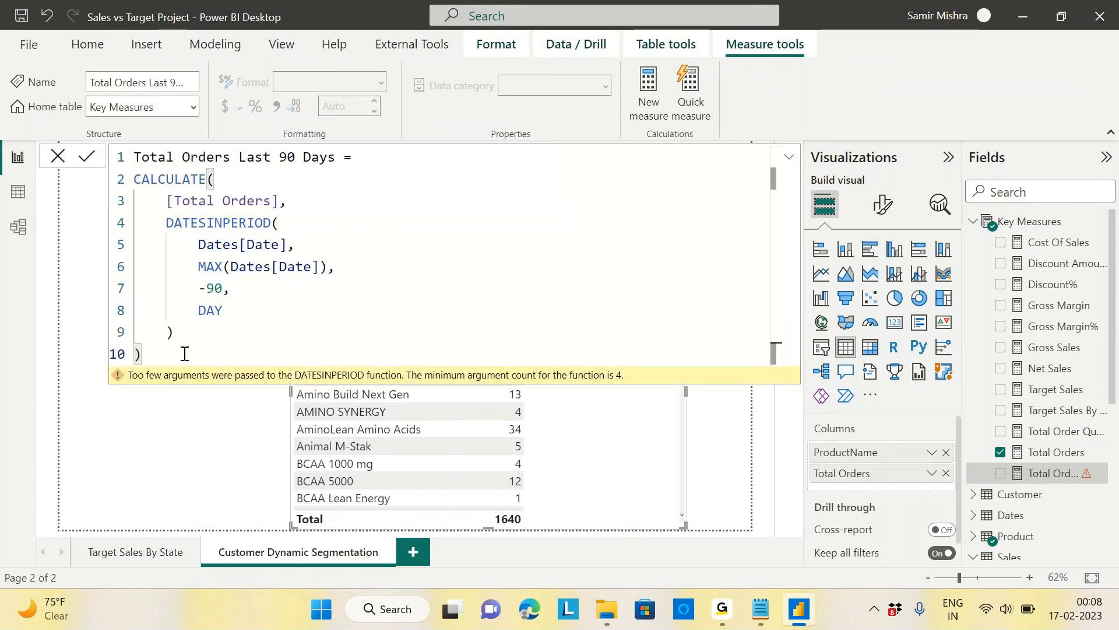
key("Return")
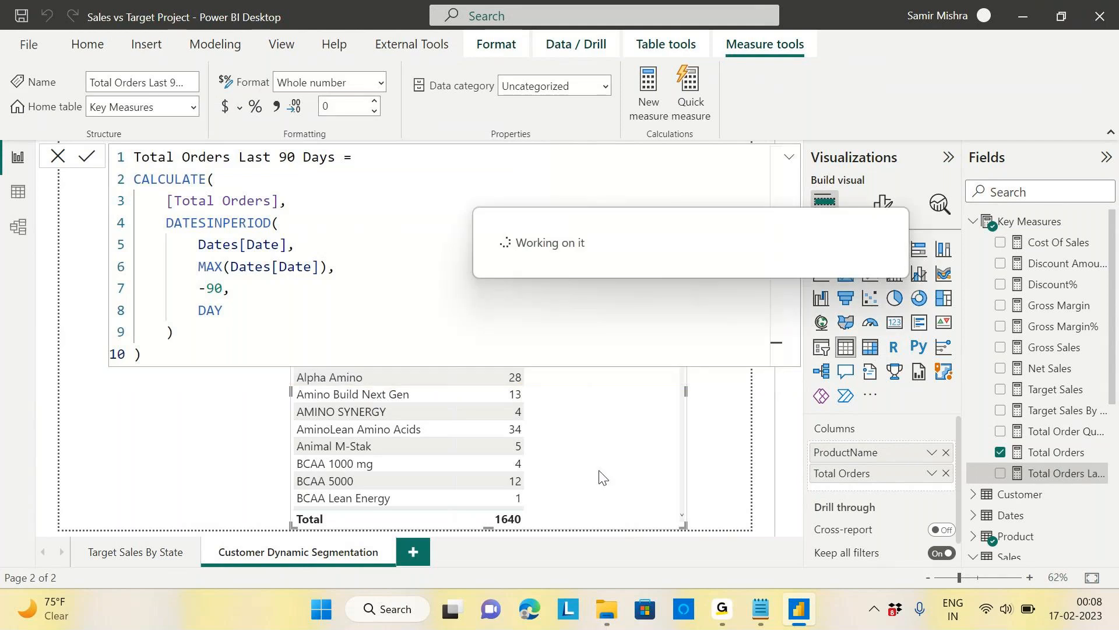
left_click(790, 160)
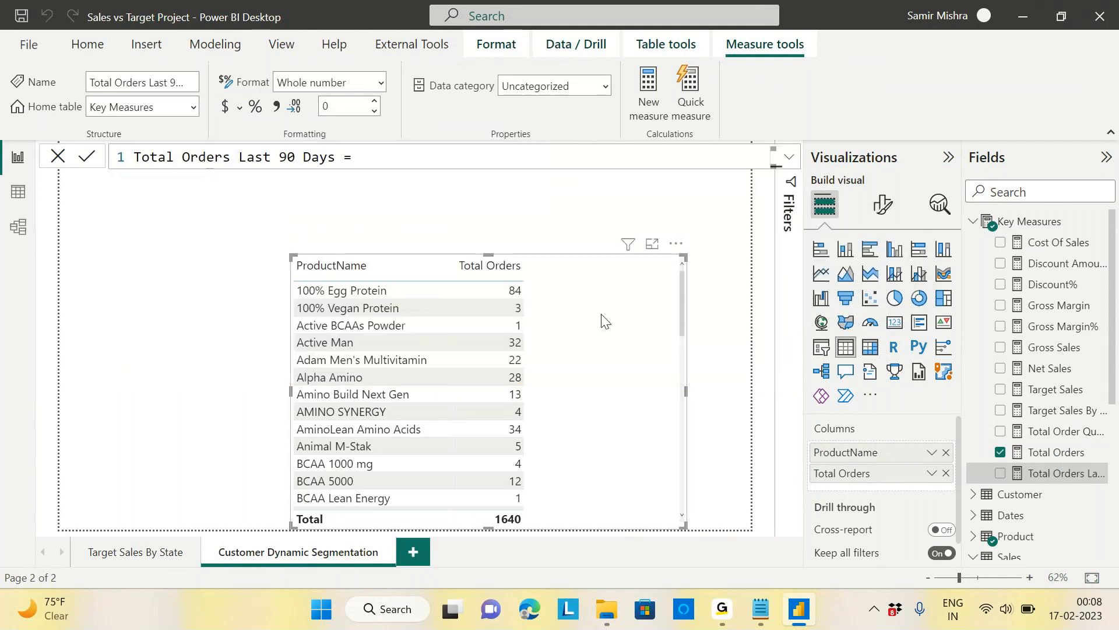
Step: Add Total Orders Last 90 Days to the product table, repositioned and enlarged on the page, and save the report
left_click_drag(600, 317, 512, 270)
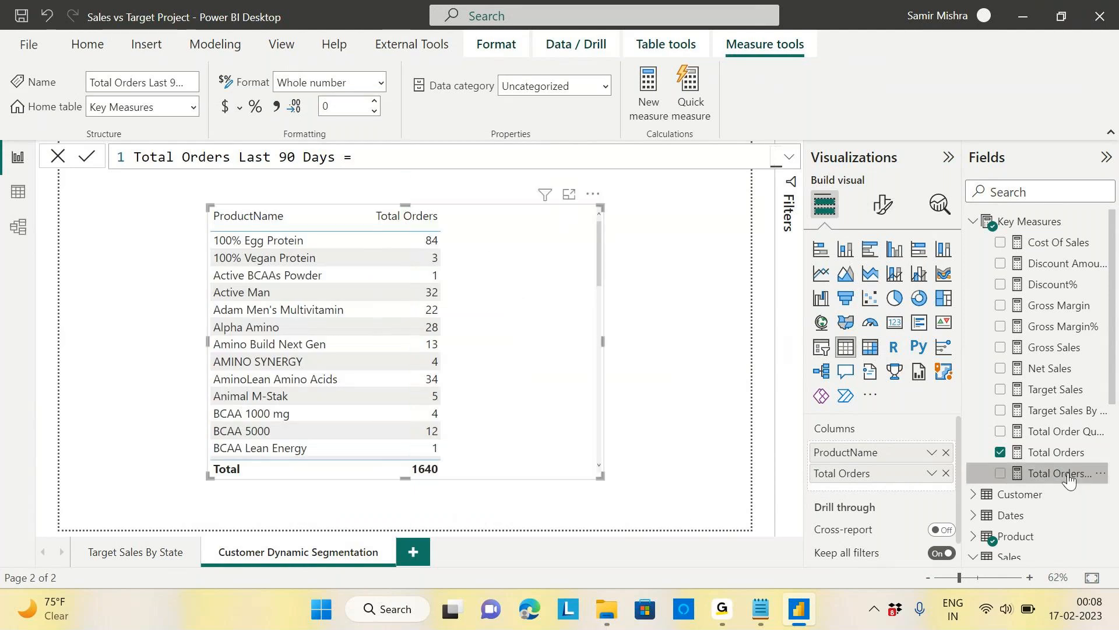
left_click_drag(1068, 477, 559, 332)
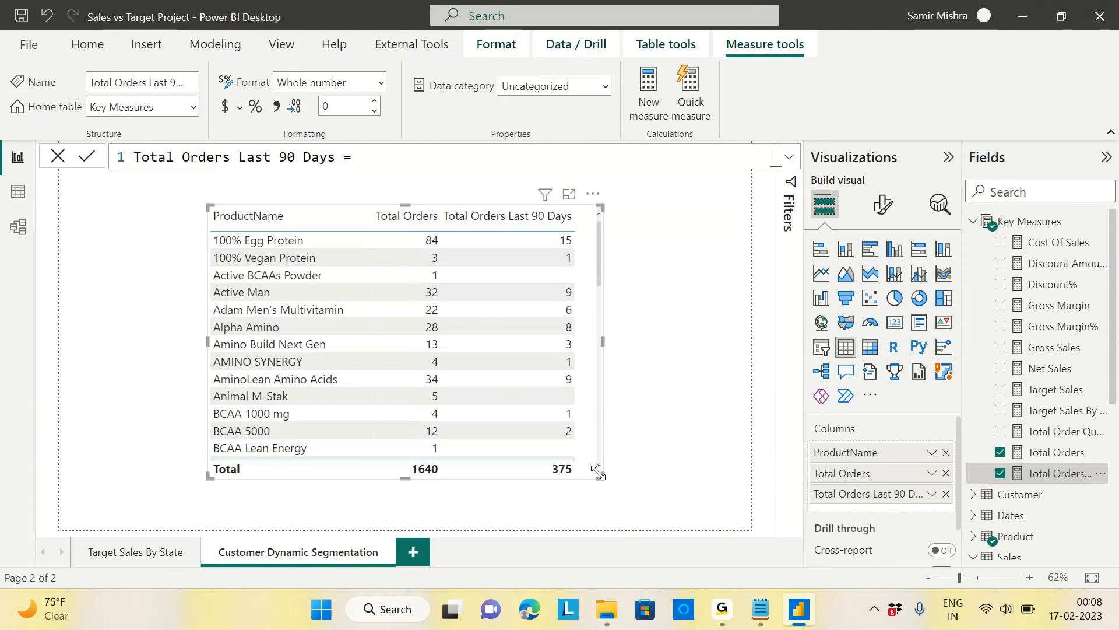
left_click_drag(600, 476, 638, 516)
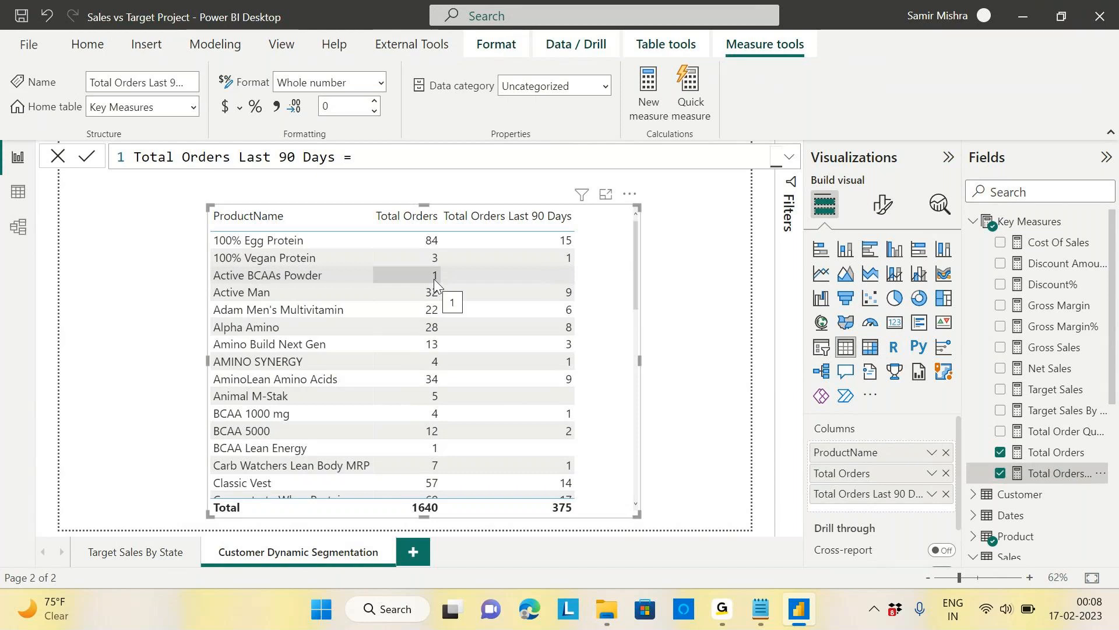
left_click_drag(635, 281, 628, 257)
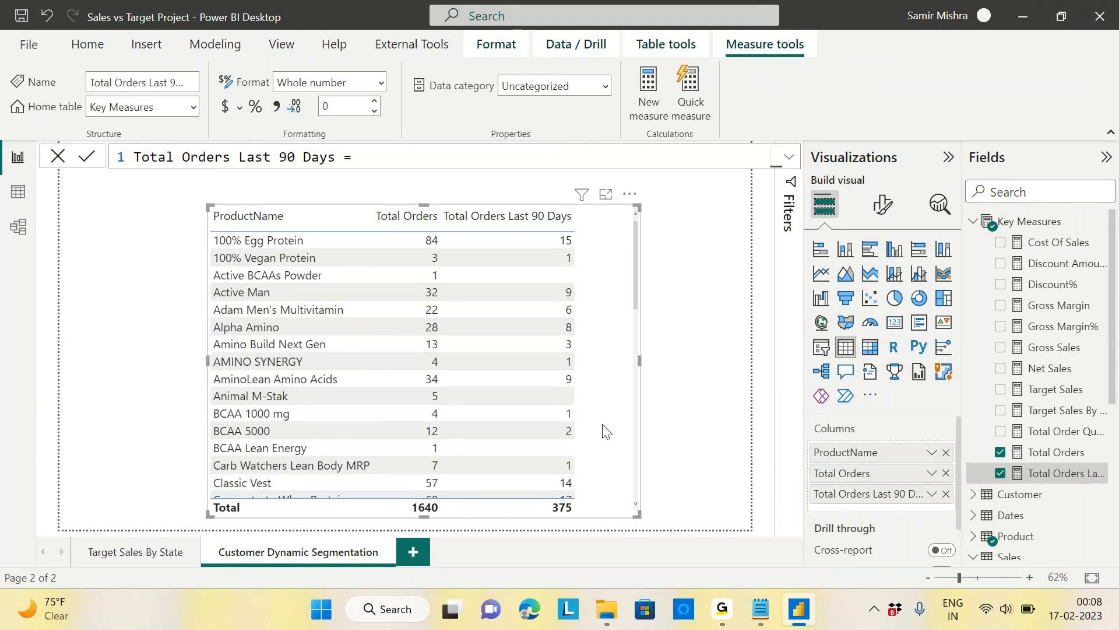
left_click(21, 18)
Step: Review the full Total Orders Last 90 Days formula, collapse it, and move the product table toward the page's lower left
left_click(789, 158)
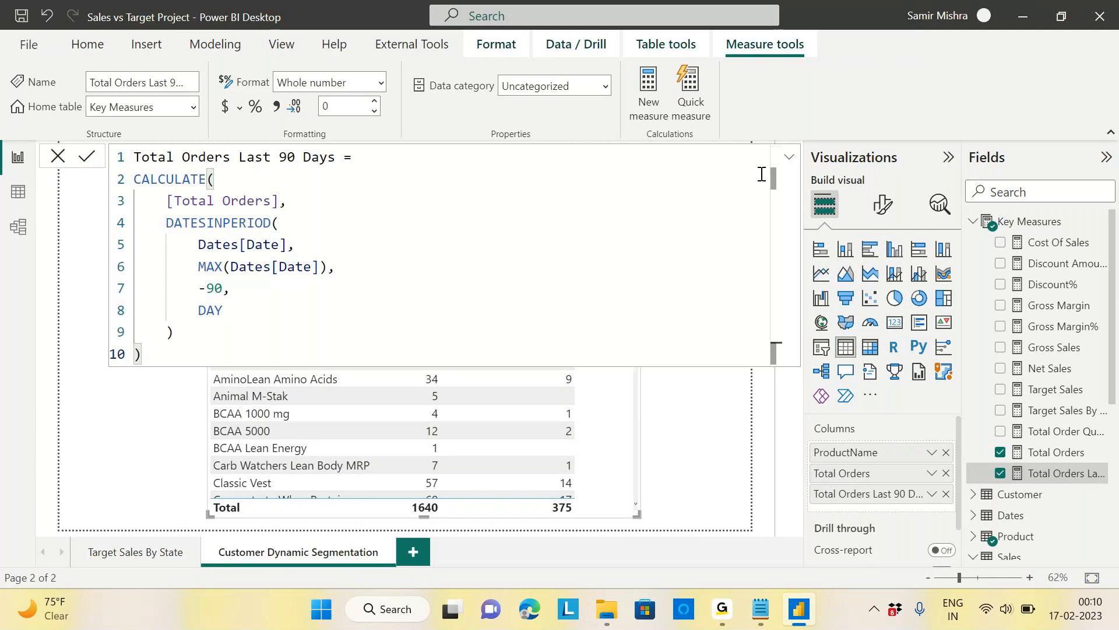
left_click(789, 158)
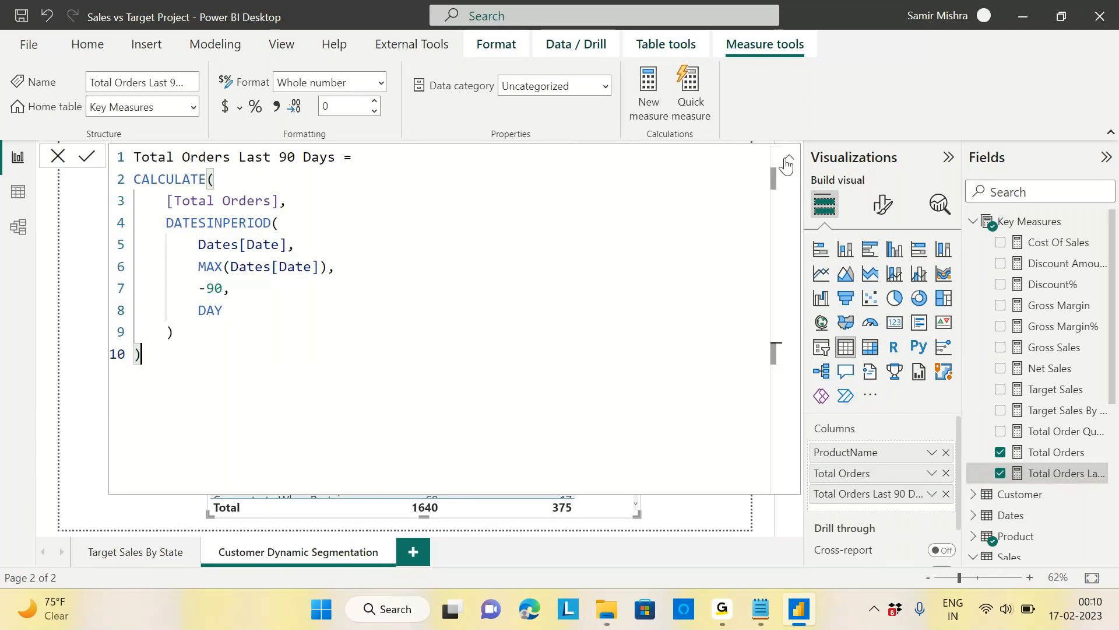
left_click(788, 160)
left_click_drag(615, 344, 560, 354)
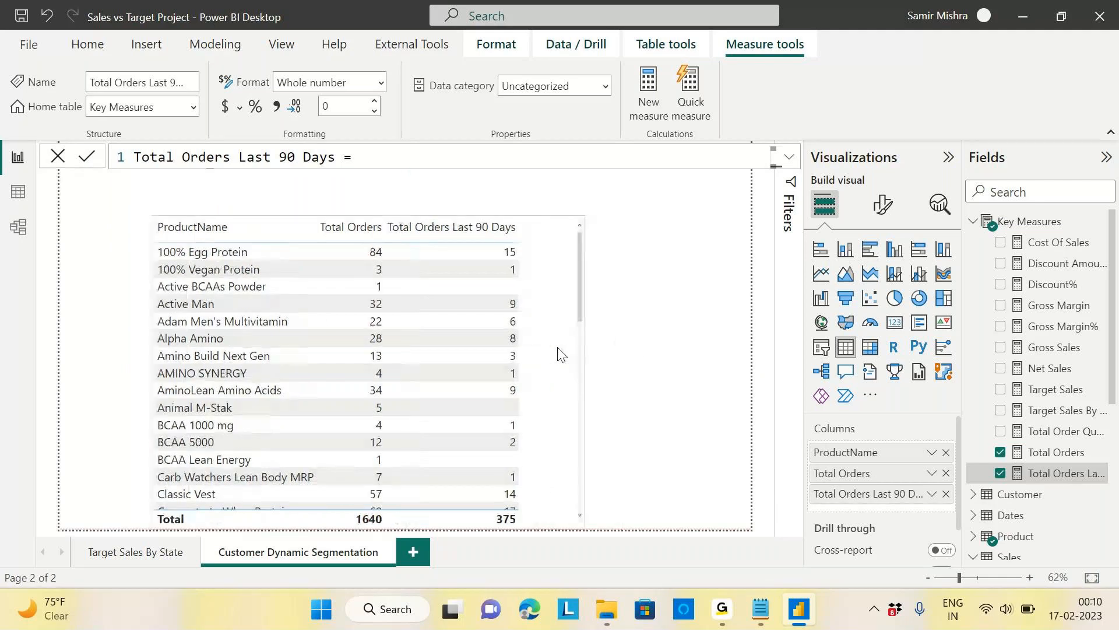
Step: Add the Date field from the Dates table, with its Year, Quarter, Month and Day hierarchy, after Total Orders Last 90 Days in the product table
left_click(972, 221)
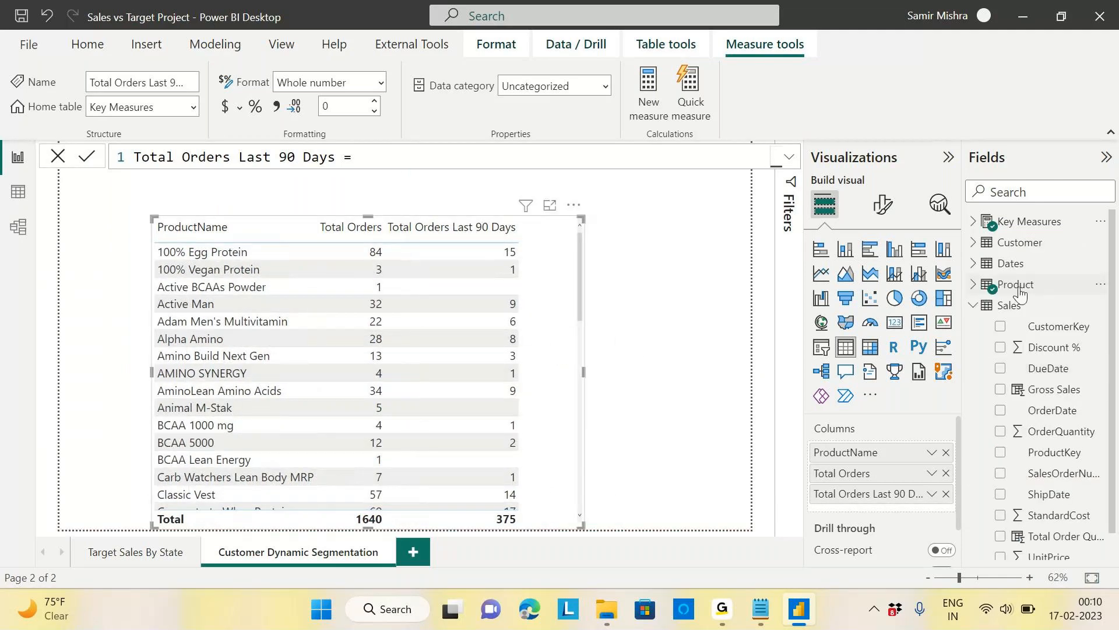
left_click(1000, 303)
left_click(1010, 263)
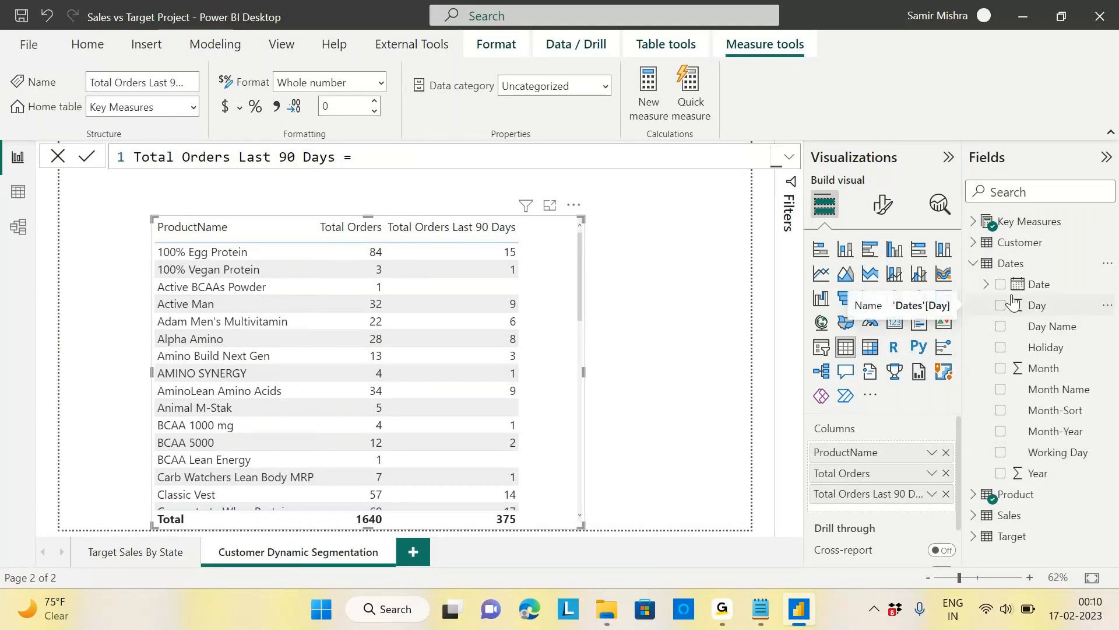
left_click(986, 285)
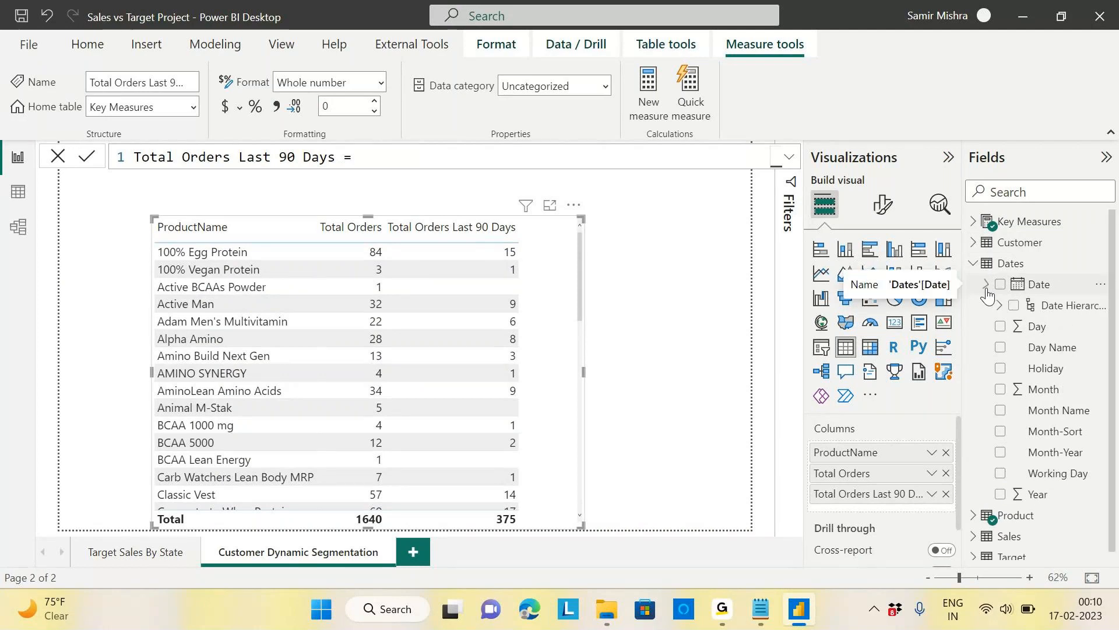
left_click(999, 305)
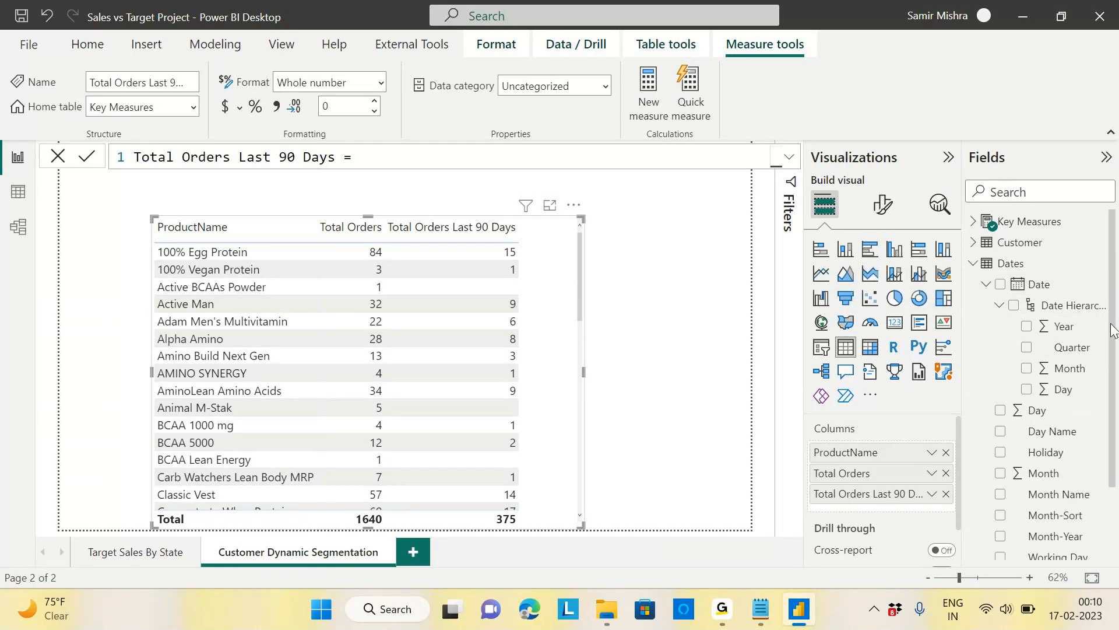
left_click_drag(1037, 285, 873, 513)
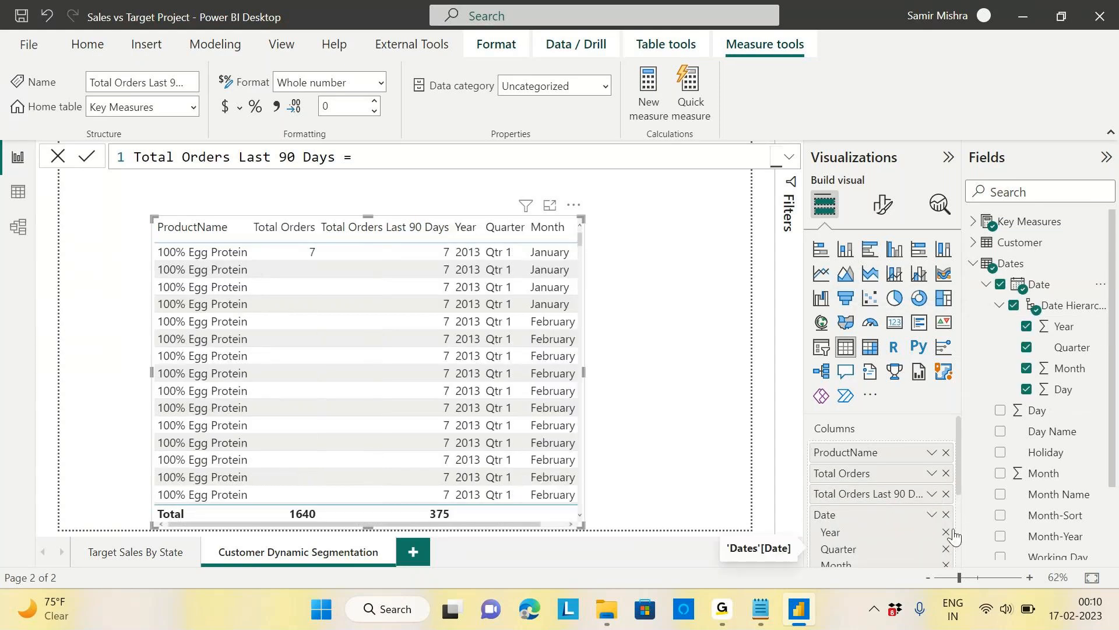
Step: Show Date in the product table as a plain date instead of a hierarchy, and move and enlarge the table on the page
left_click(932, 514)
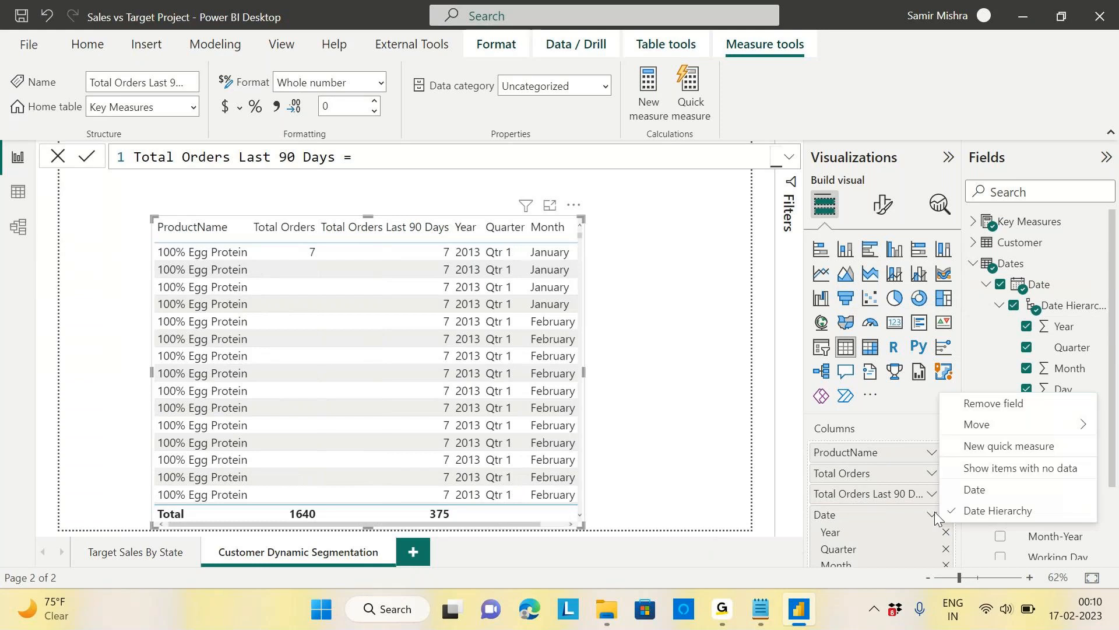
left_click(980, 491)
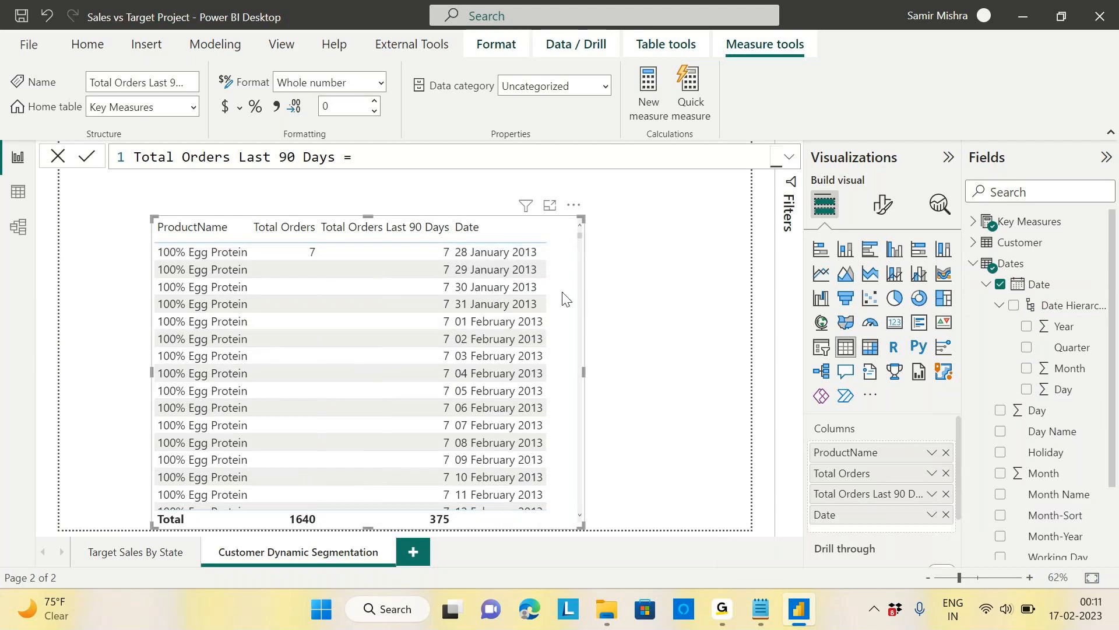
left_click_drag(565, 299, 583, 237)
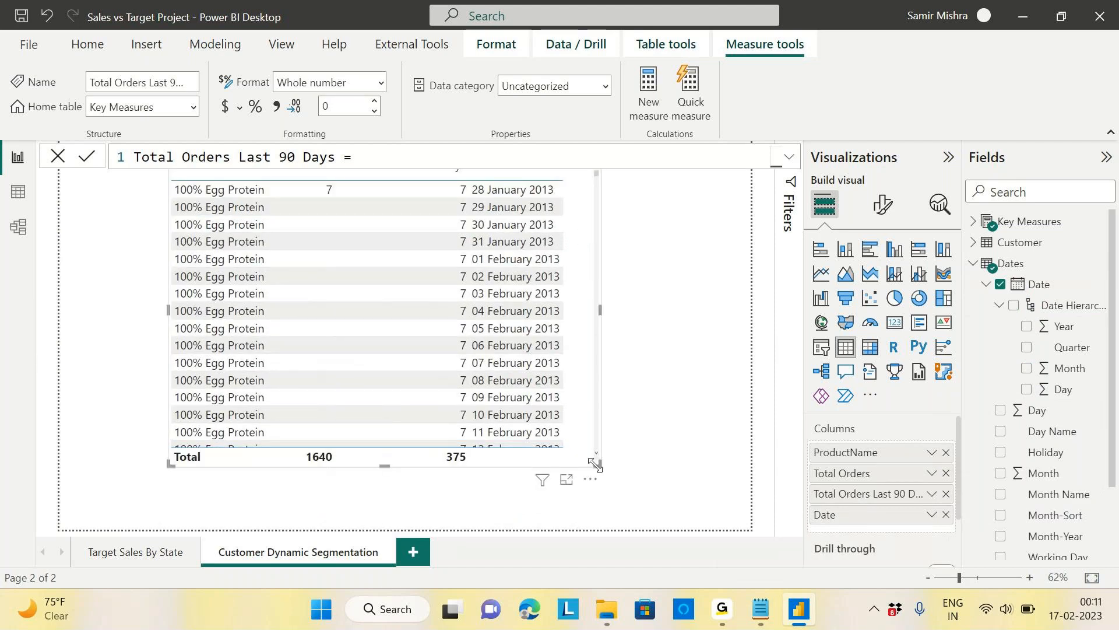
left_click_drag(596, 464, 643, 557)
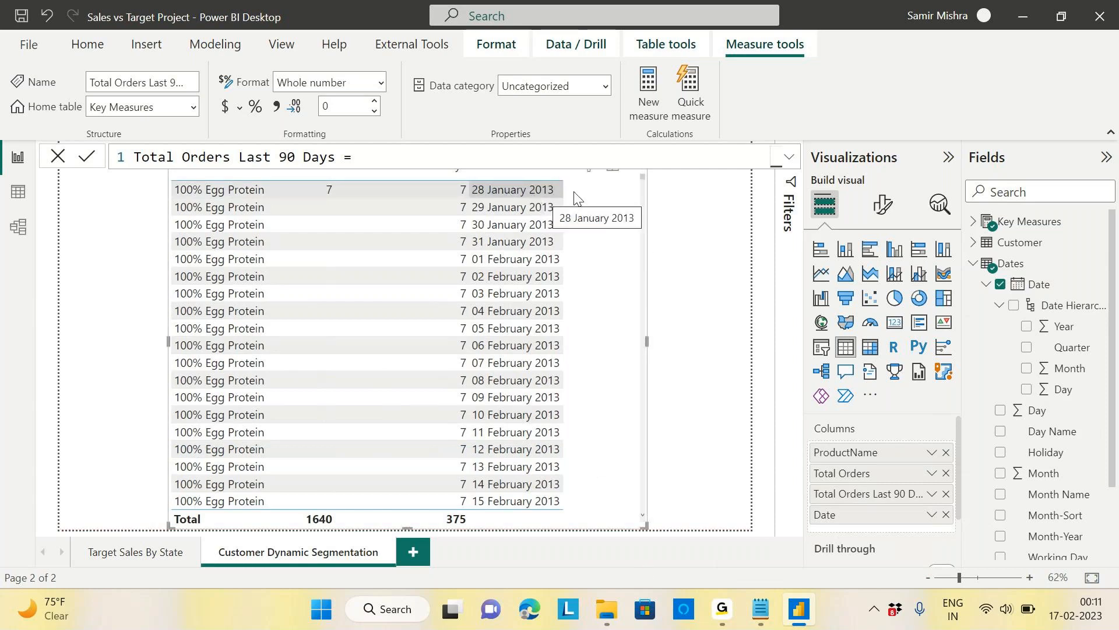
Step: Review the full Total Orders Last 90 Days formula, especially the MAX(Dates[Date]) argument, and collapse it
left_click(788, 159)
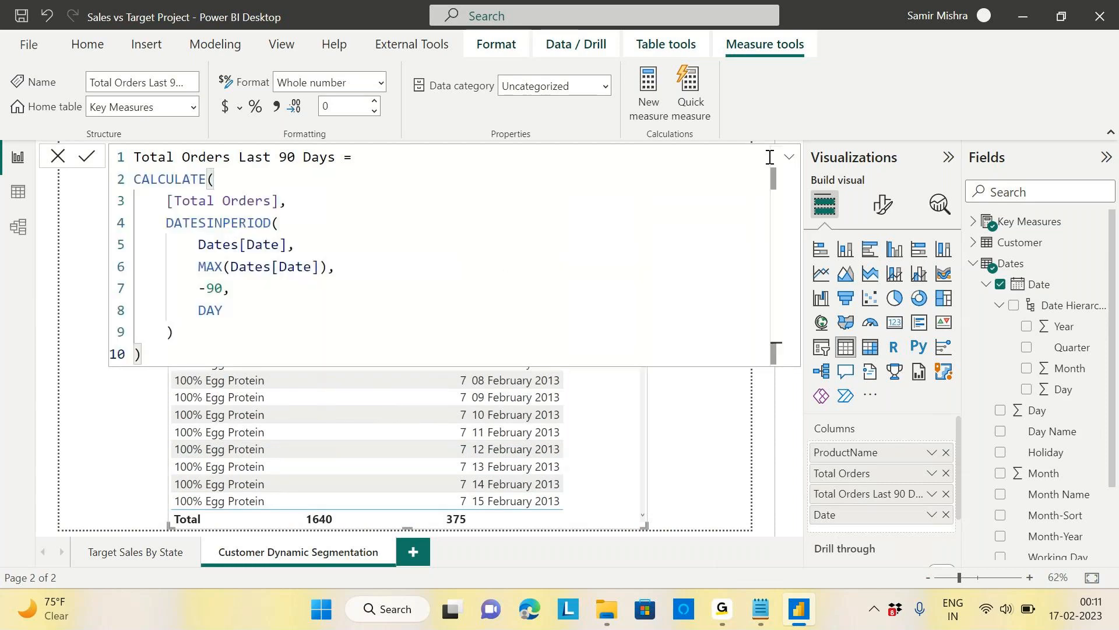
left_click(788, 157)
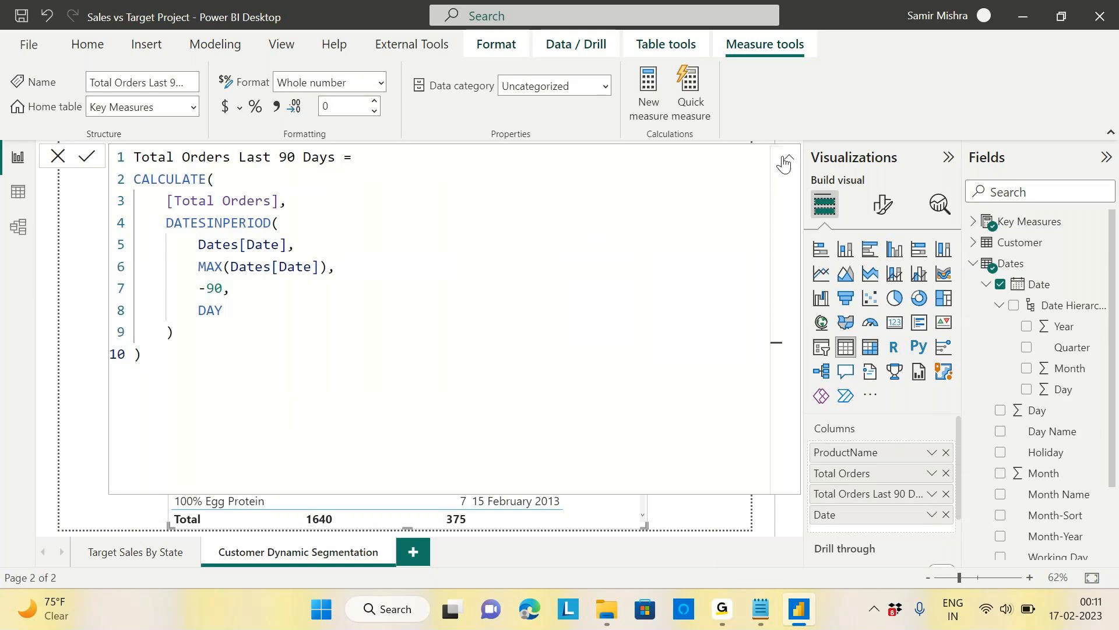
left_click(787, 161)
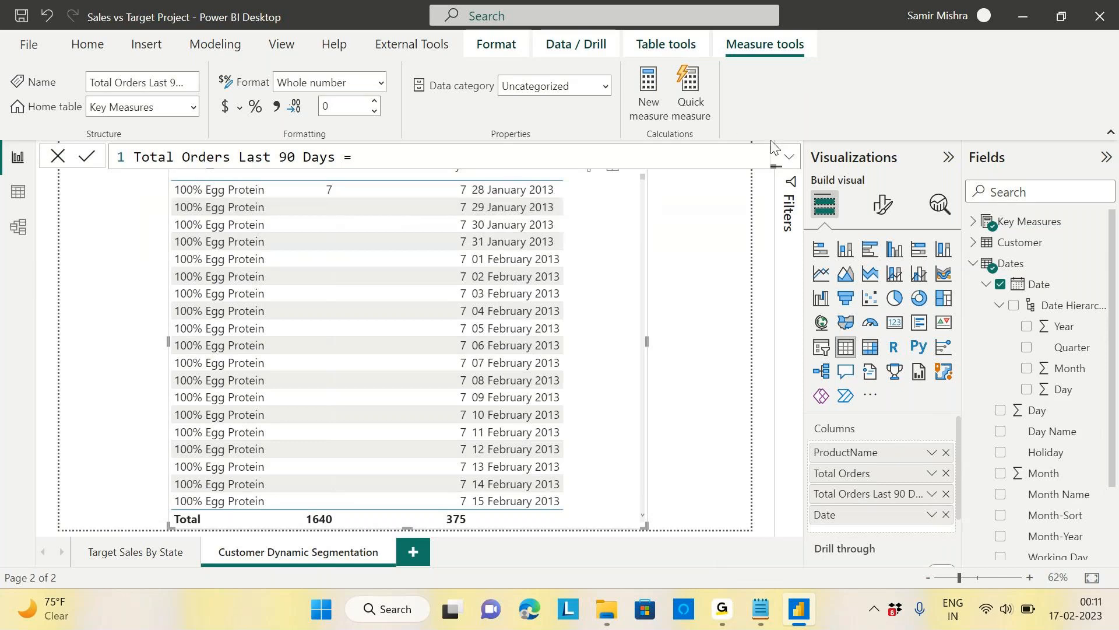
left_click(789, 157)
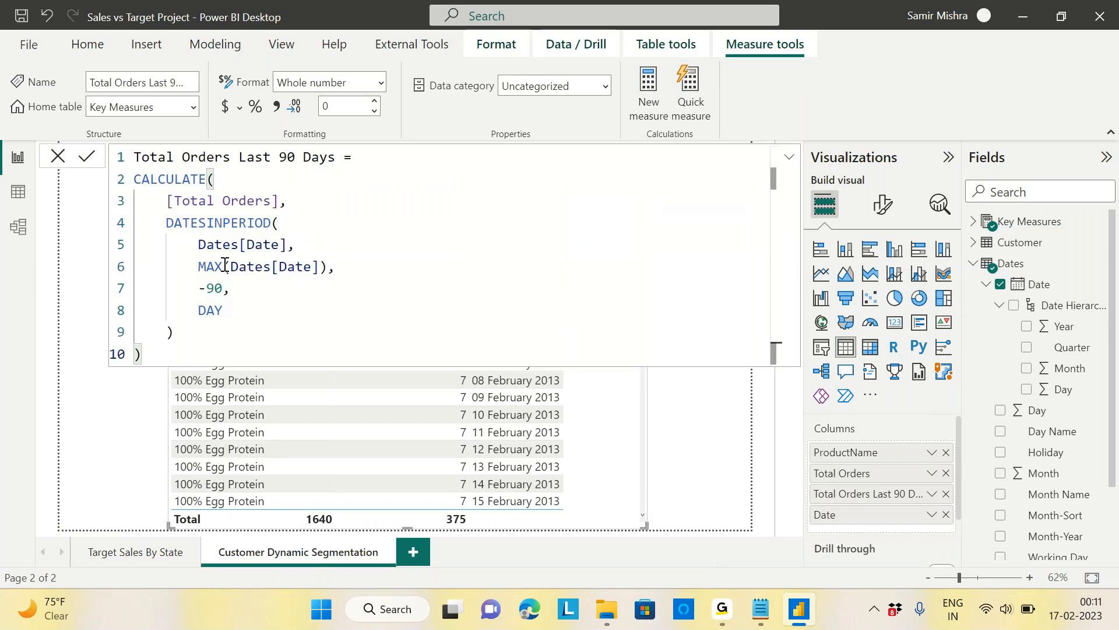
left_click_drag(198, 266, 327, 266)
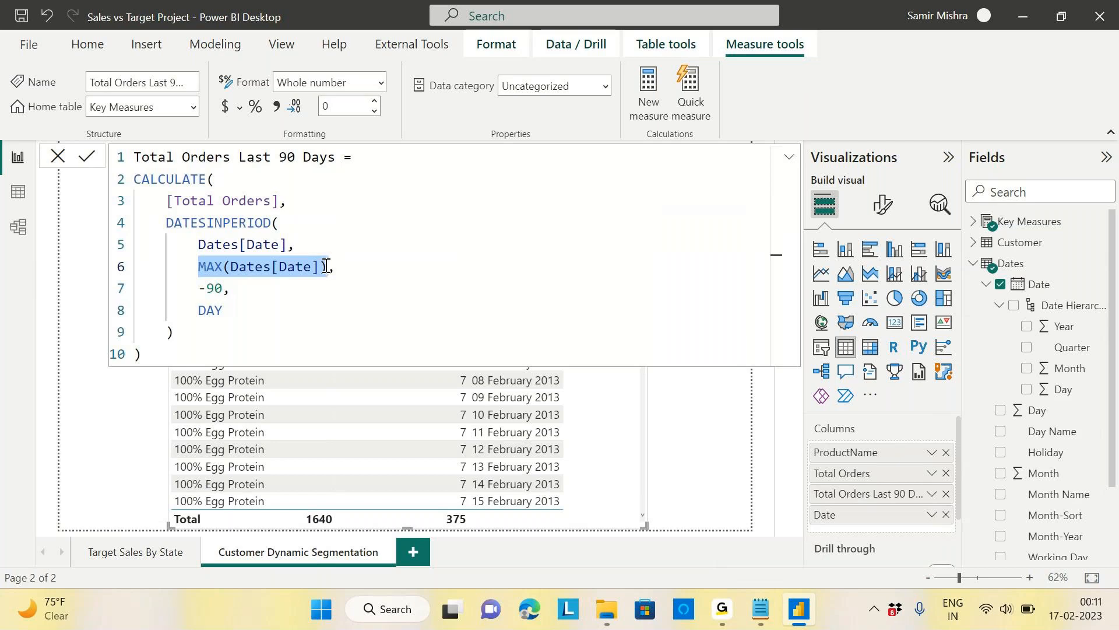
left_click(788, 159)
left_click(788, 162)
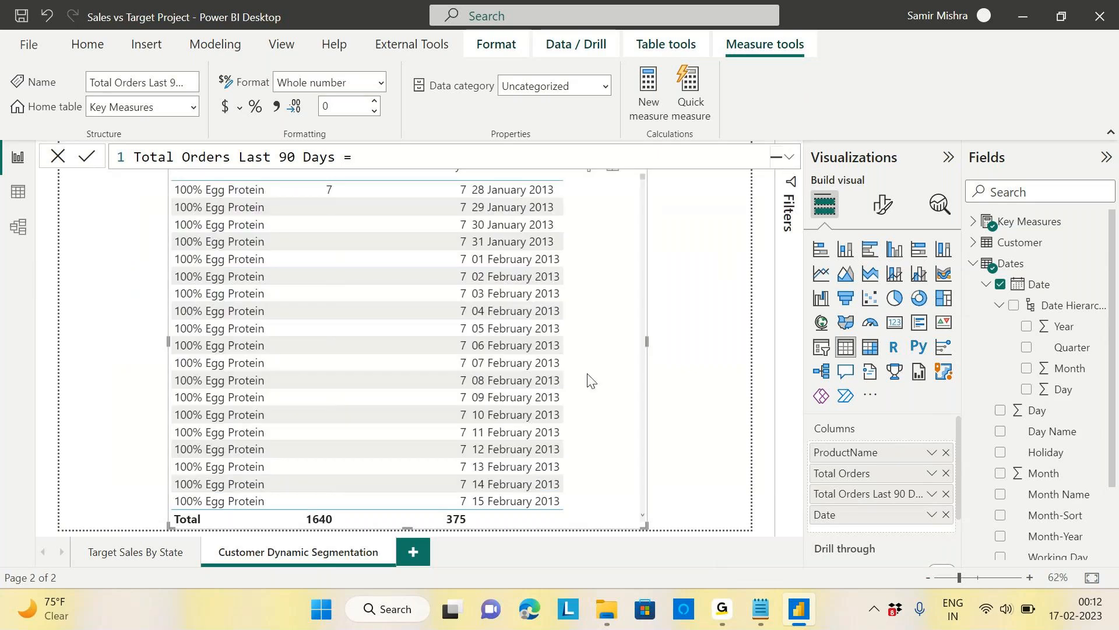
Step: Remove the Date field from the product table and save the report
left_click(945, 515)
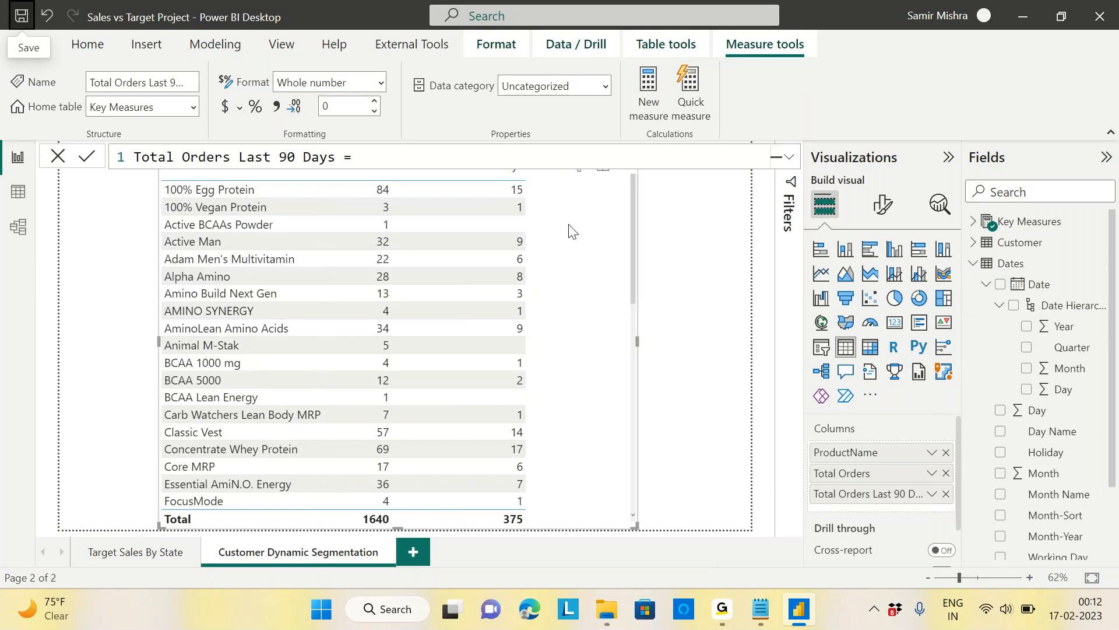
Step: Switch to Notepad and add the heading "Bucket" a few lines below the 90-day orders question
left_click(796, 606)
key("Return")
key("Return")
key("Return")
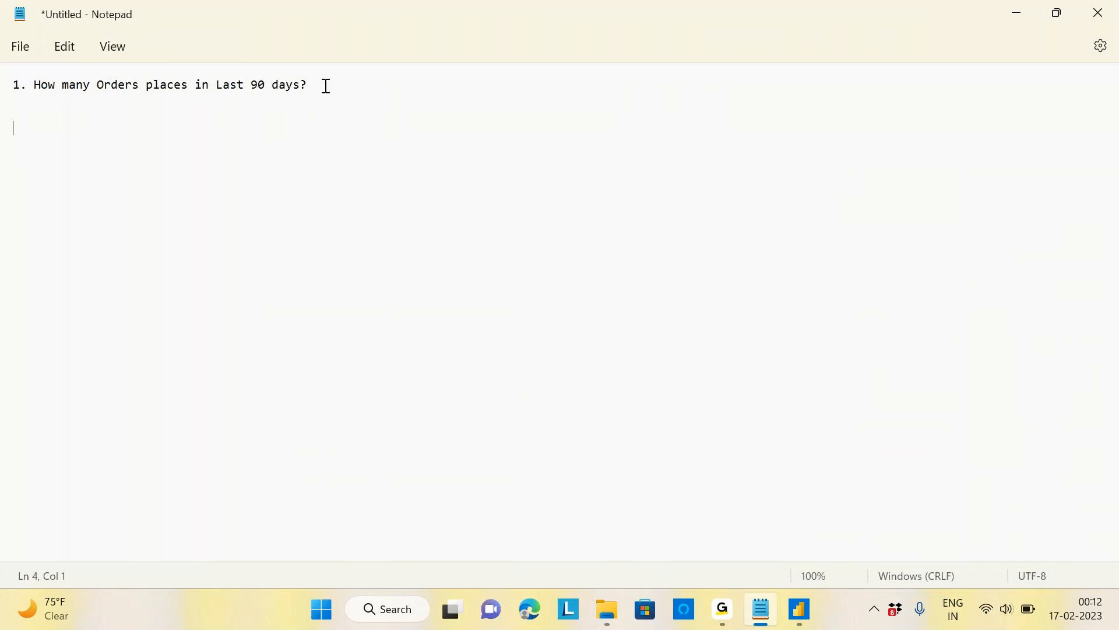
type("Bu cket")
key("BackSpace")
key("BackSpace")
key("BackSpace")
key("BackSpace")
key("BackSpace")
type("cket")
Step: List the bucket names high, low and medium under the Bucket heading, separated by blank lines
key("Return")
key("Return")
type("high")
key("Return")
key("Return")
type("low")
key("Return")
key("Return")
type("medium")
key("Return")
left_click(72, 147)
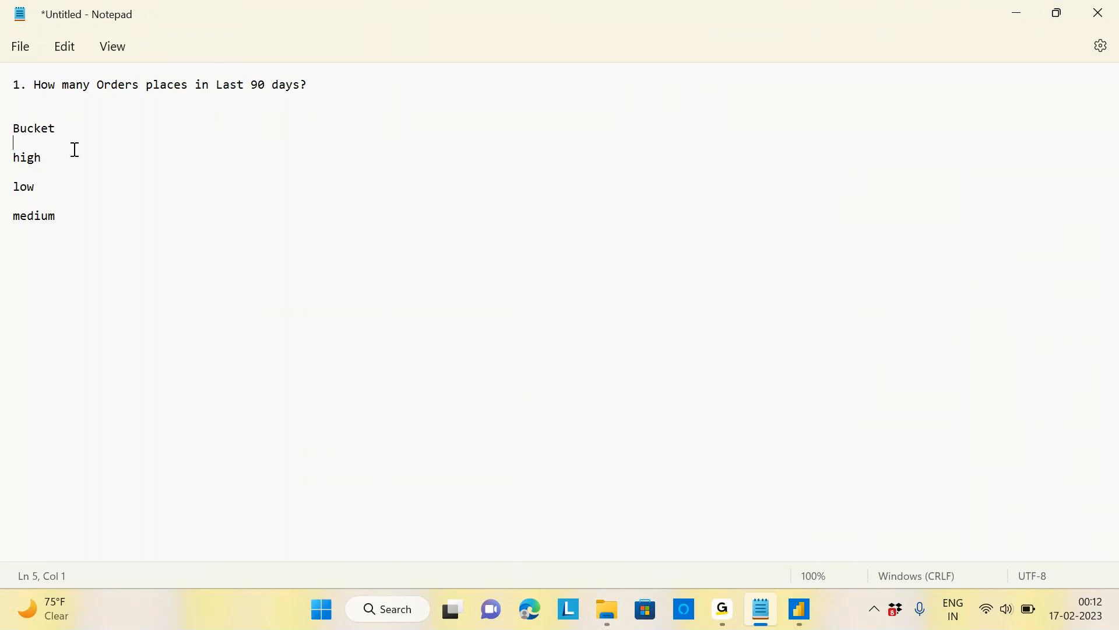
Step: Add order ranges to the buckets: high ">10 or more", low "1 & 4" and medium "5 &9"
left_click(61, 159)
type(">10 or more")
left_click(48, 186)
type("1 & 4")
left_click(70, 215)
type("5 &")
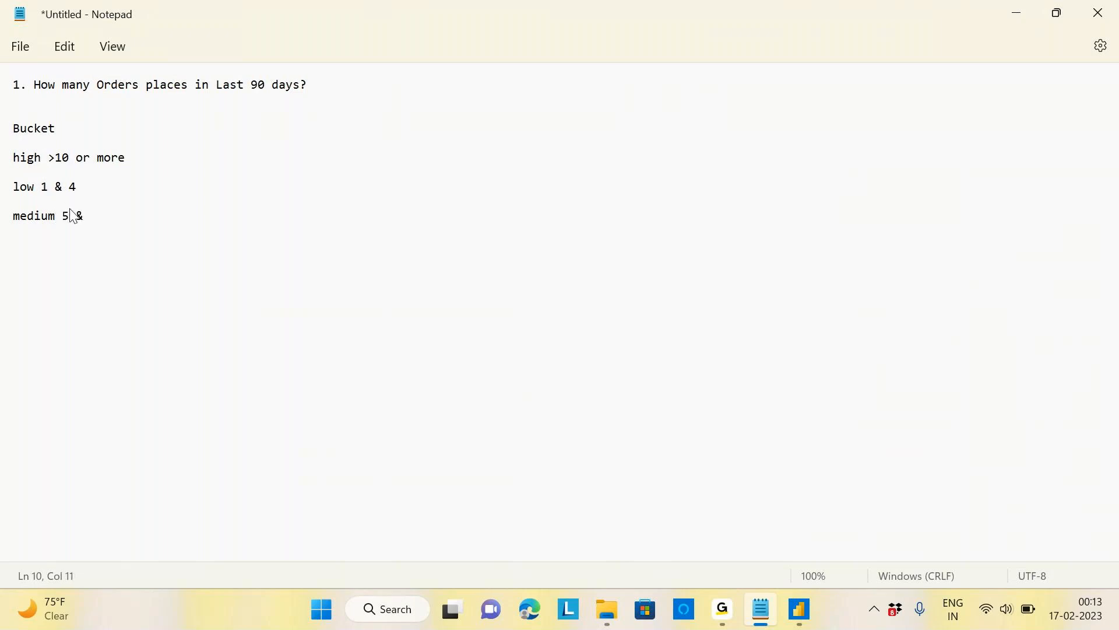
type("9")
Step: Clear the bucket notes and the 90-day orders question from Notepad and close it without saving
left_click(812, 618)
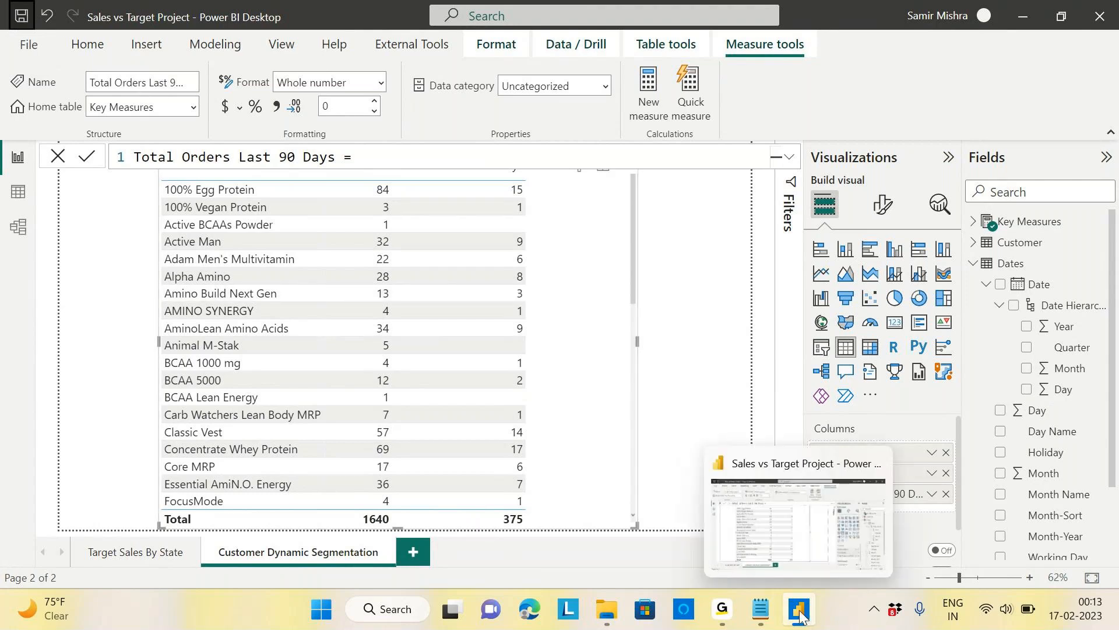
left_click(761, 610)
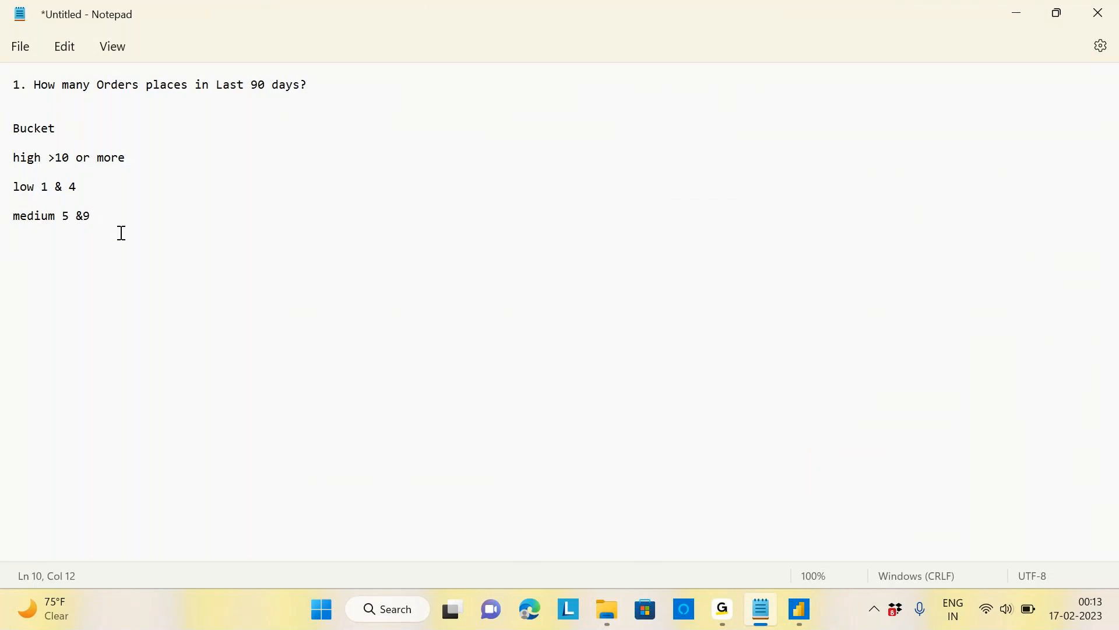
left_click_drag(107, 220, 5, 140)
key("Delete")
left_click_drag(325, 87, 2, 87)
key("Delete")
key("ctrl+a")
left_click(1109, 22)
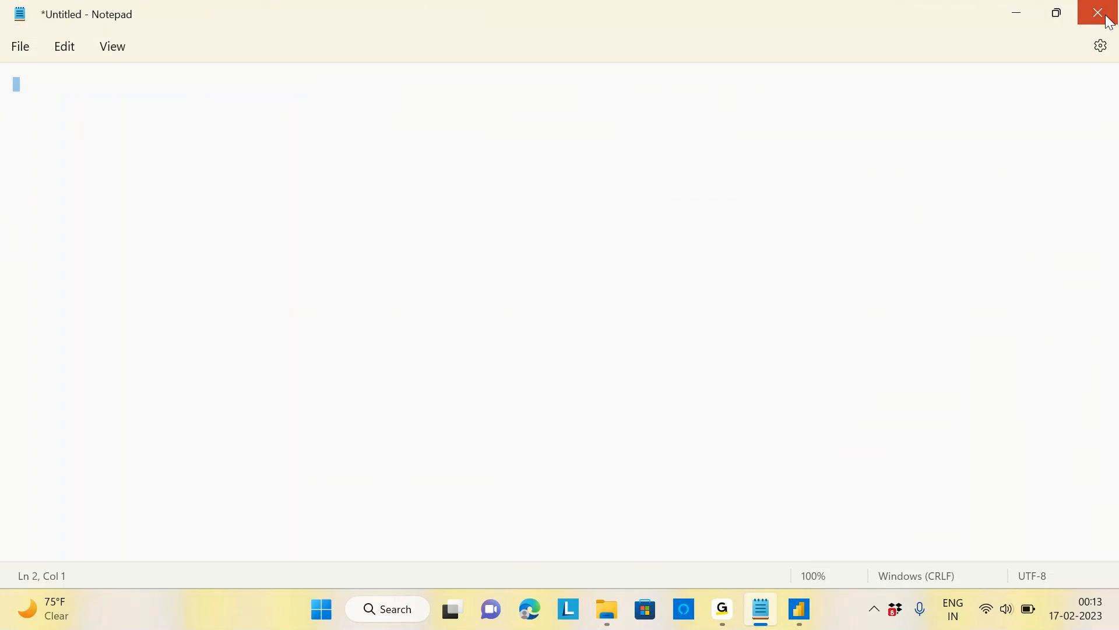
left_click(570, 348)
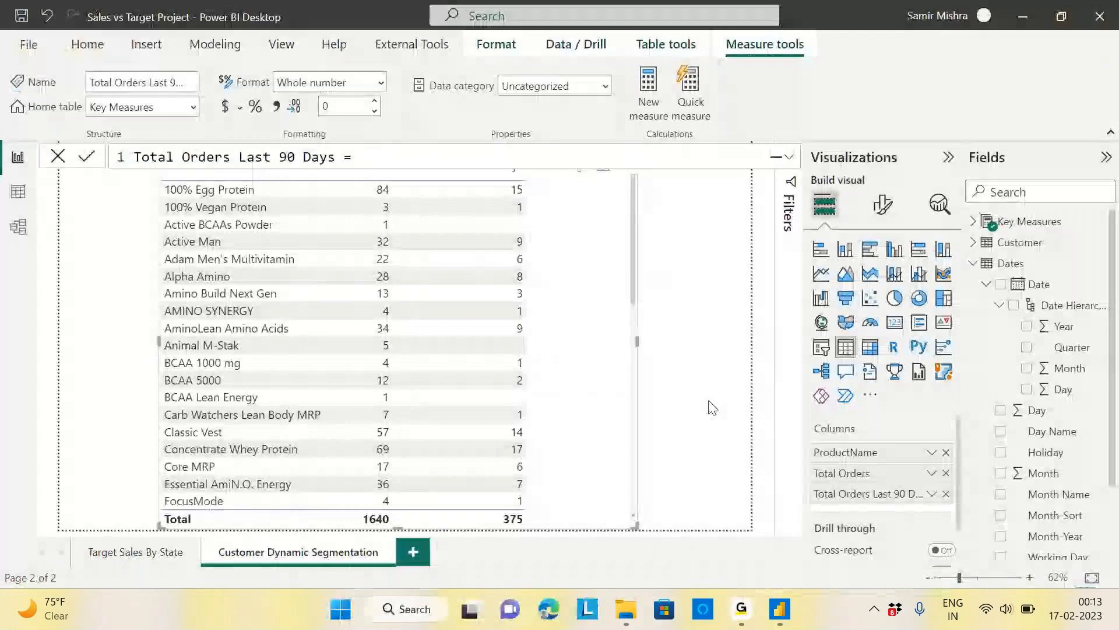
Step: On the Target Sales By State page, move the region matrix up, extend its height, and save the report
left_click(135, 551)
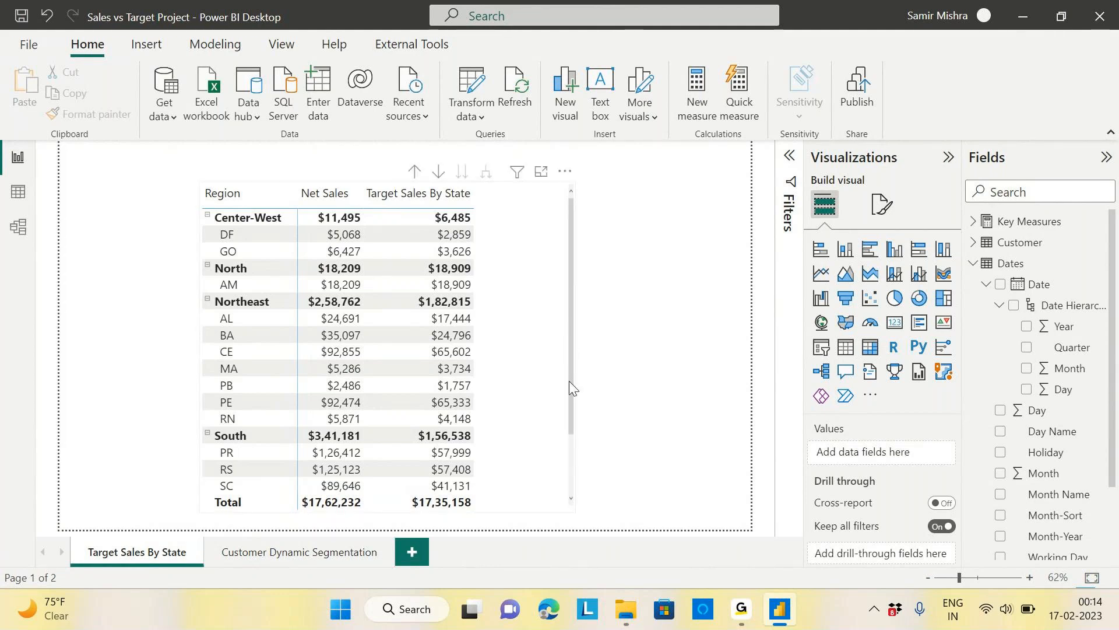
left_click_drag(569, 380, 570, 417)
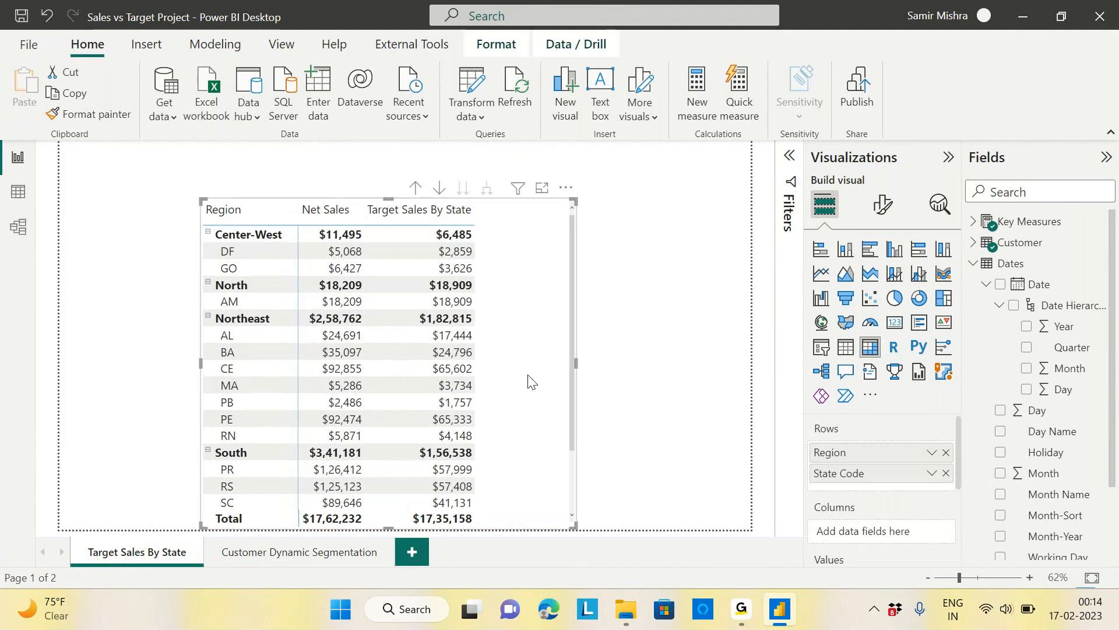
left_click_drag(529, 379, 529, 333)
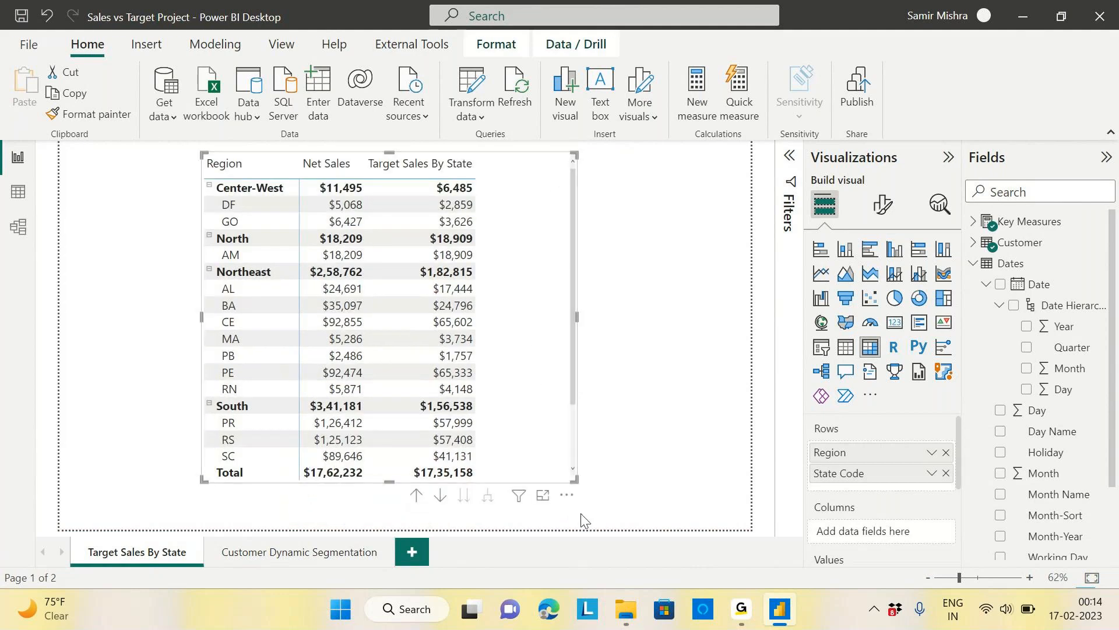
left_click_drag(574, 479, 570, 506)
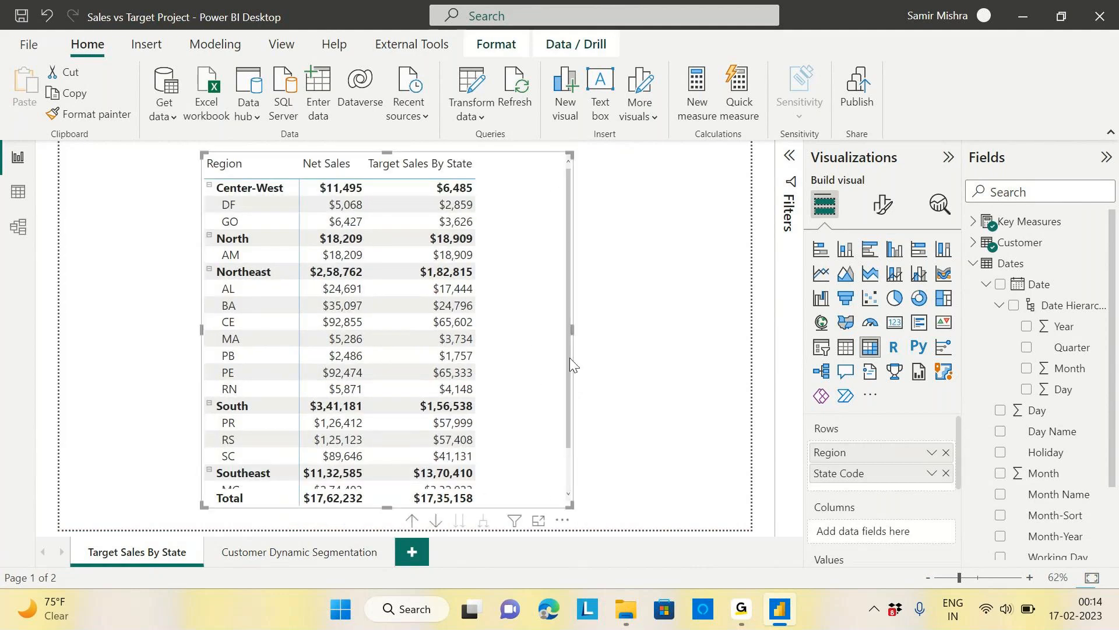
left_click_drag(569, 358, 570, 324)
left_click_drag(571, 329, 575, 274)
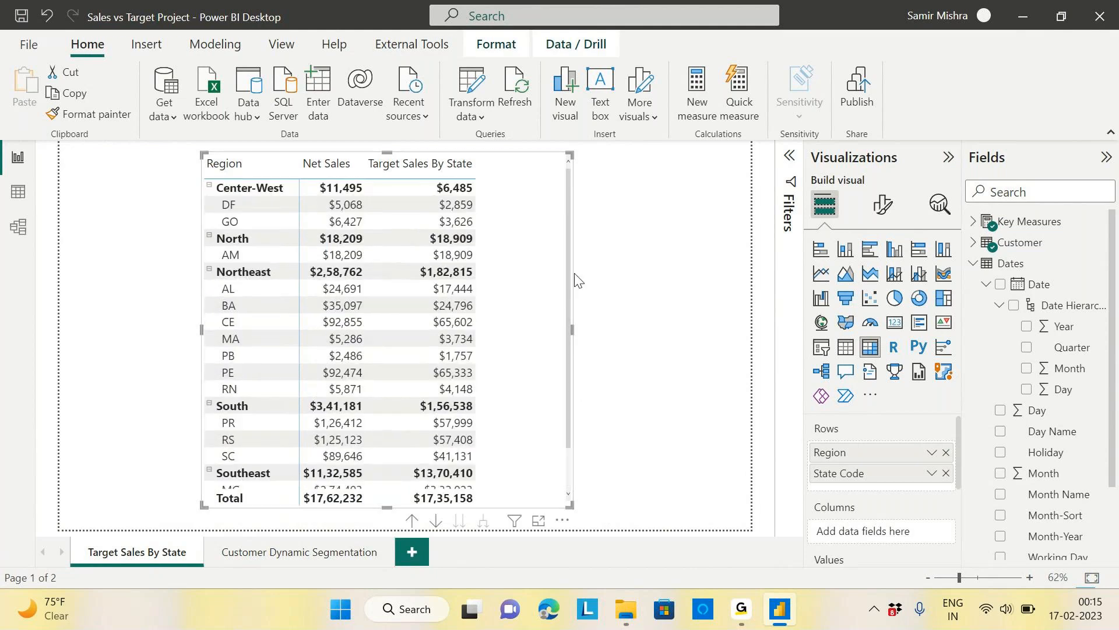
left_click(645, 317)
left_click(21, 16)
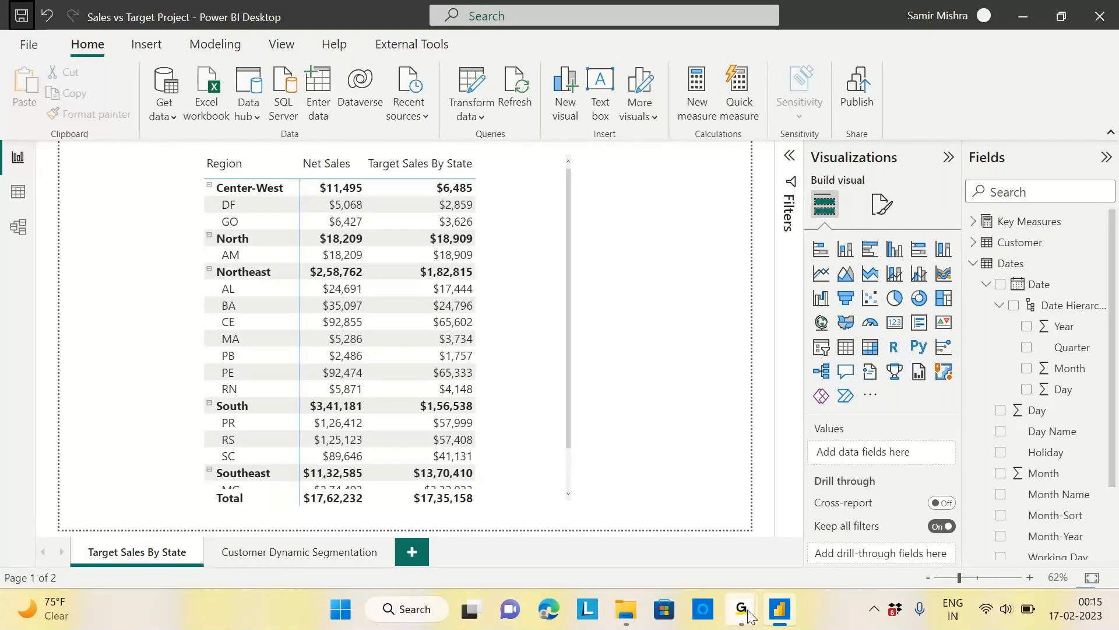
mouse_move(752, 609)
left_click(794, 568)
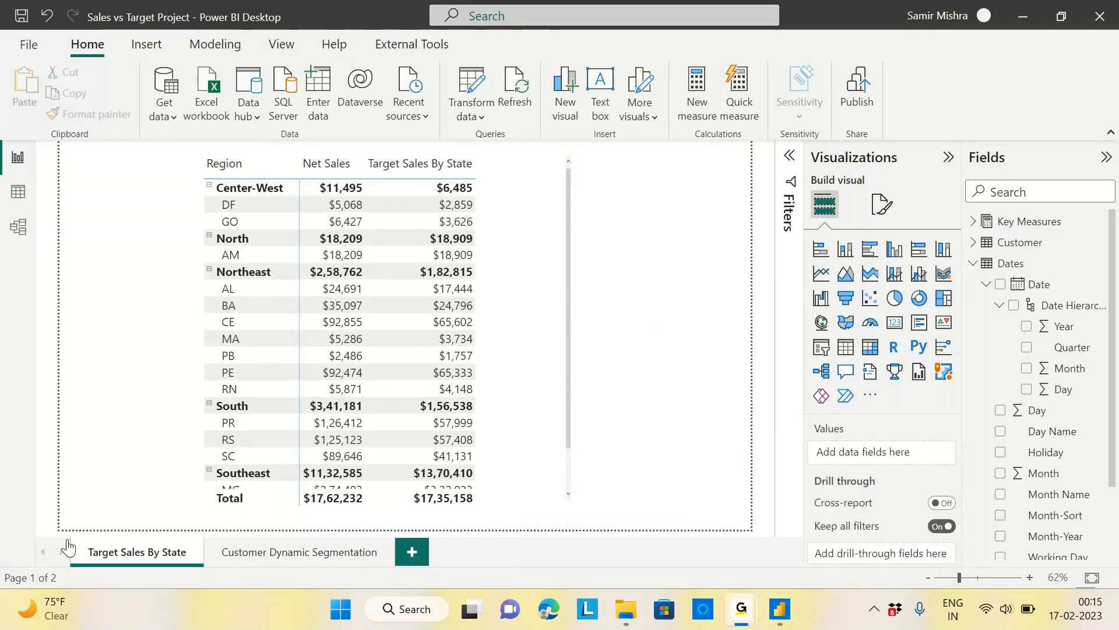